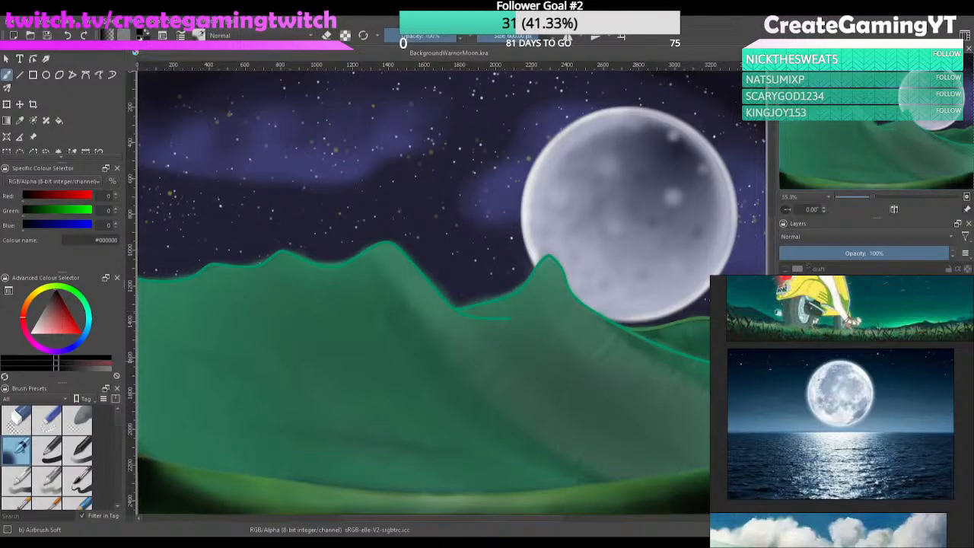
Set the soft airbrush opacity to 22% and darken the lower edge of the foreground grass with black
drag(554, 437, 577, 382)
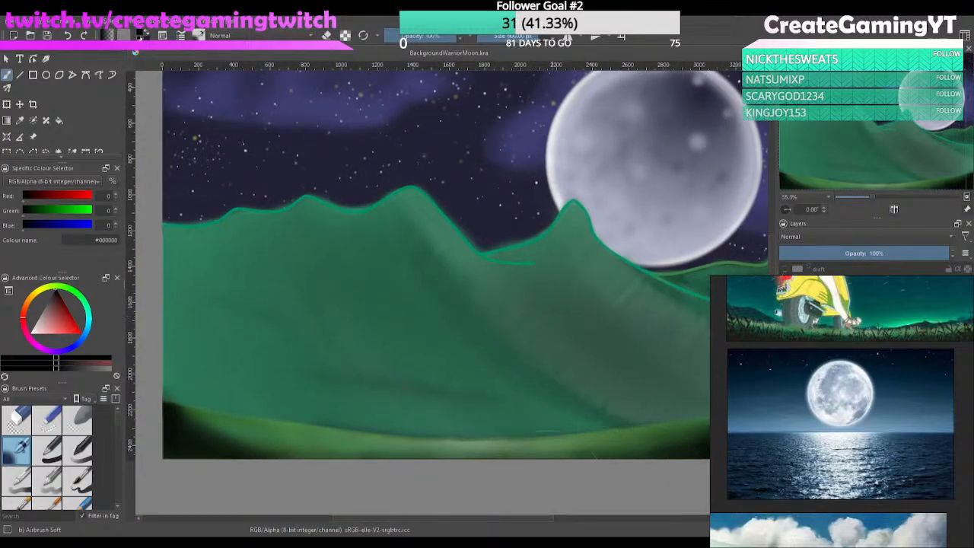
scroll(567, 434, up, 1)
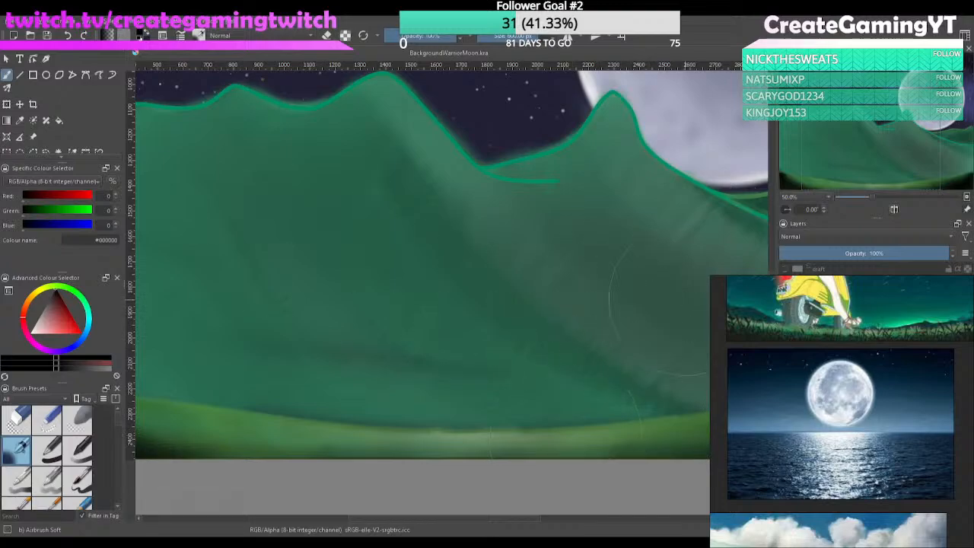
scroll(636, 289, down, 2)
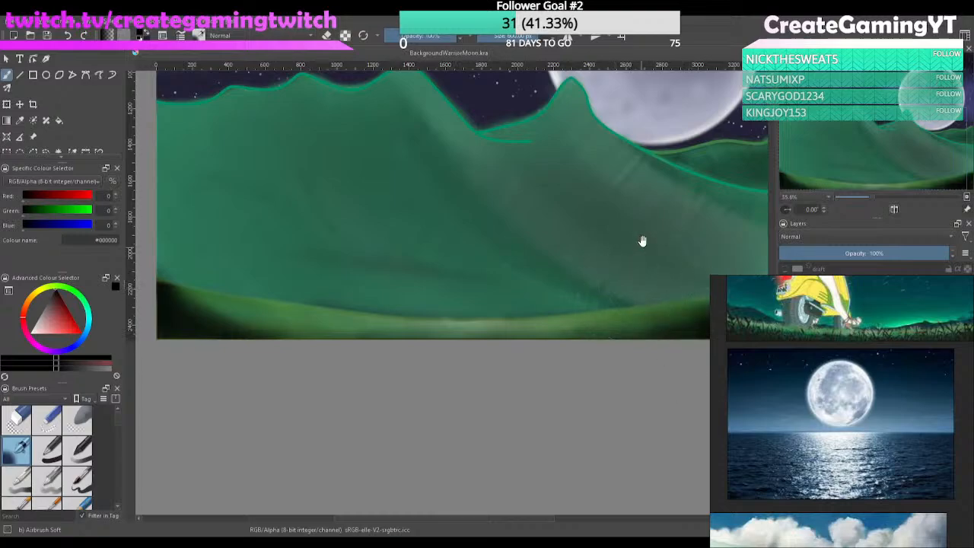
drag(642, 239, 609, 252)
click(400, 38)
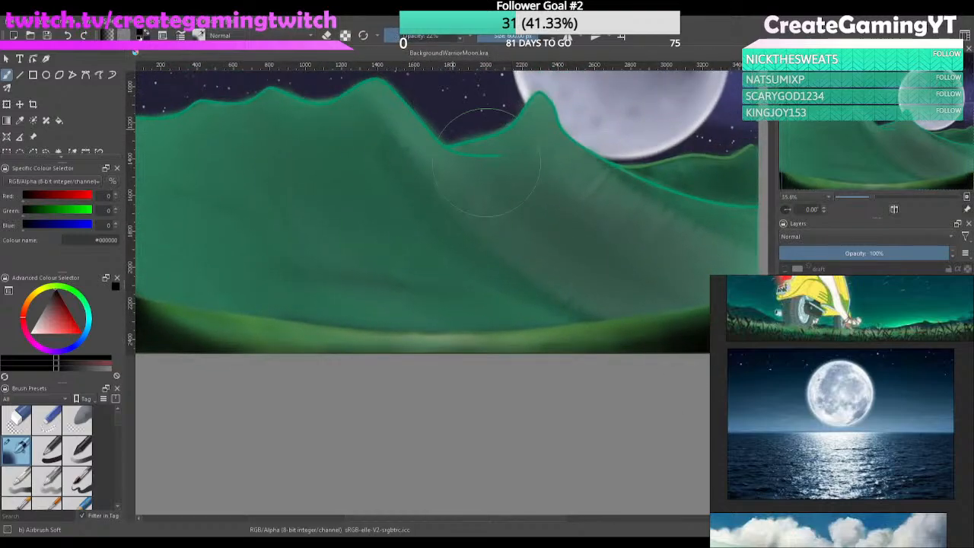
click(601, 254)
key(ctrl+z)
drag(617, 370, 487, 386)
mouse_move(590, 365)
mouse_down()
mouse_move(370, 373)
mouse_move(514, 356)
mouse_move(267, 333)
mouse_up()
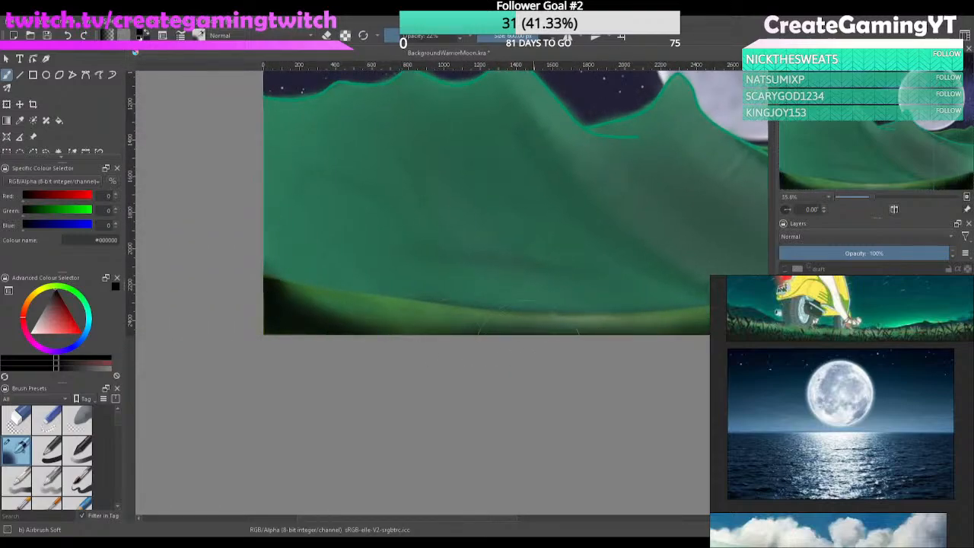
drag(488, 374, 262, 348)
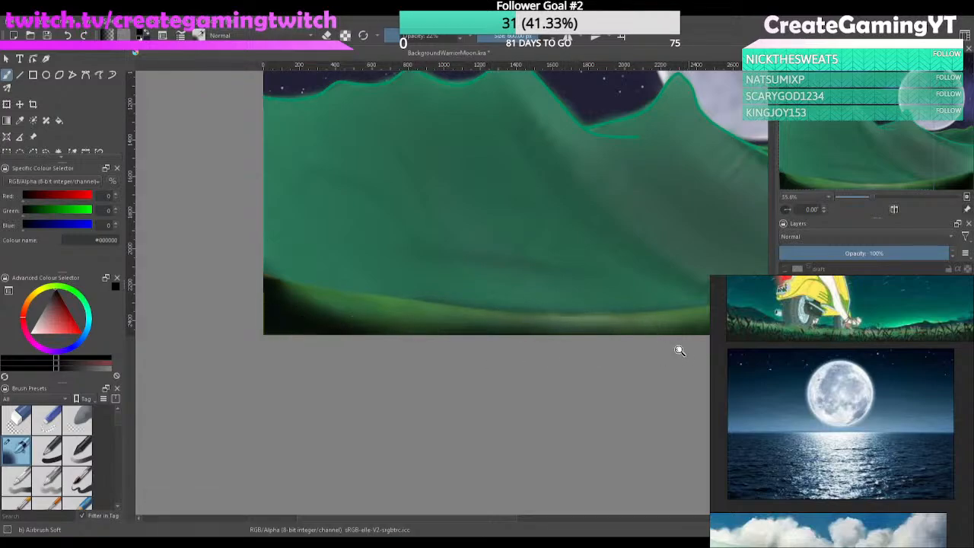
Deepen the black shading along the foreground grass strip toward the painting's lower right corner
scroll(679, 348, down, 4)
drag(629, 371, 488, 389)
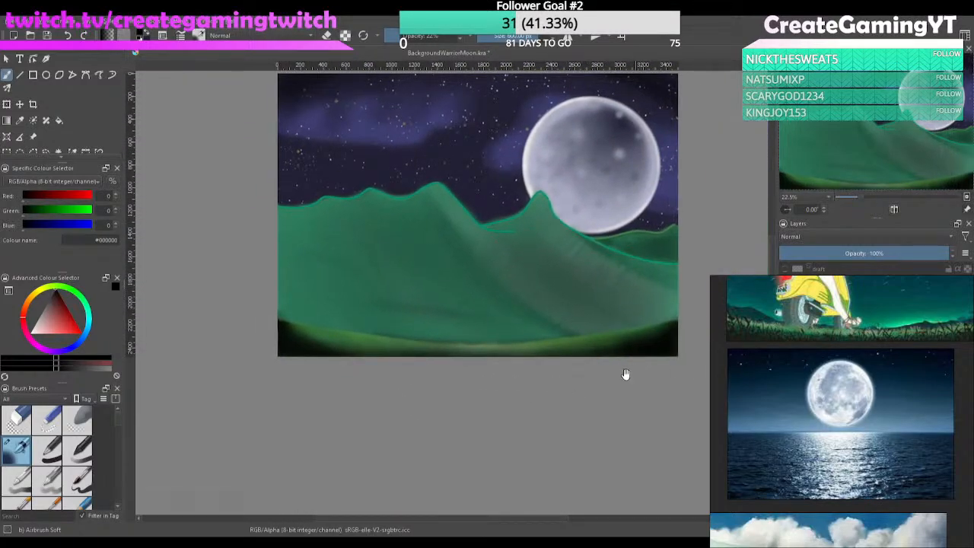
drag(373, 370, 412, 371)
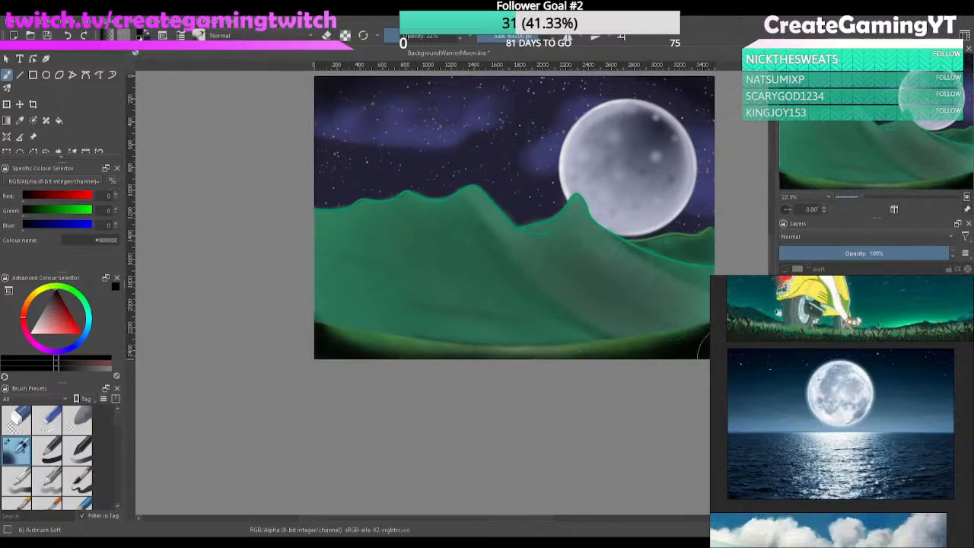
drag(514, 360, 705, 315)
mouse_move(580, 338)
mouse_down()
mouse_move(426, 374)
mouse_move(524, 356)
mouse_up()
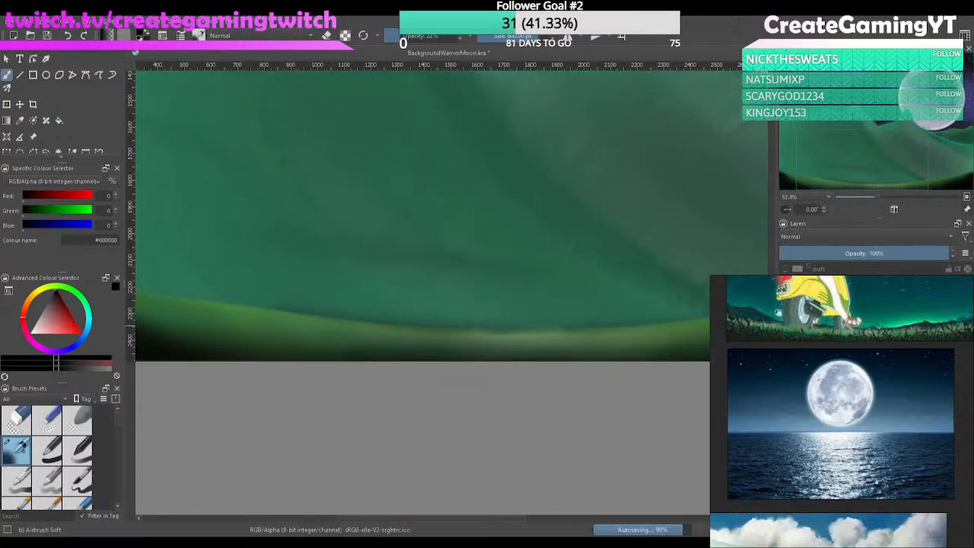
Compare the painting with its sketch by showing and hiding the draft layer, and check the artwork's visibility
click(786, 269)
drag(670, 238, 469, 324)
drag(643, 261, 557, 322)
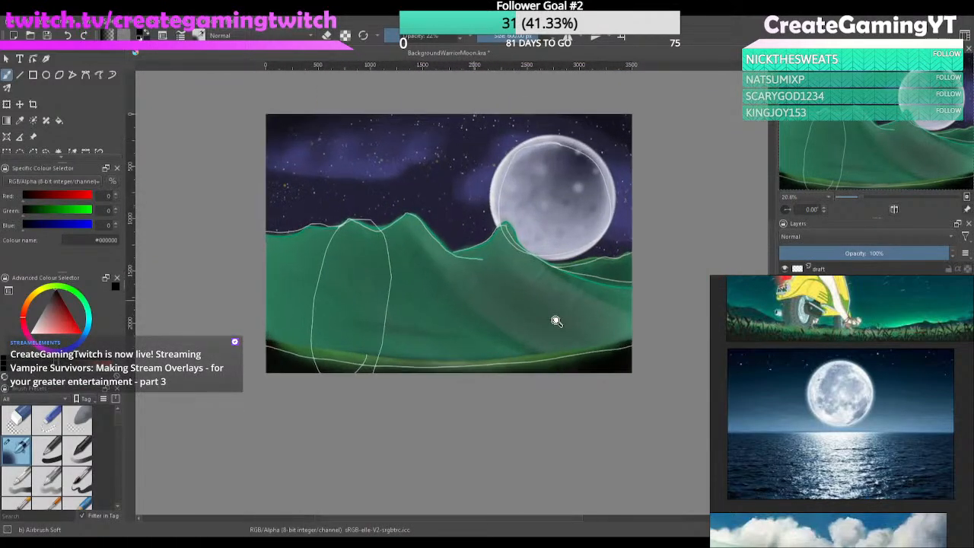
drag(464, 292, 506, 386)
drag(468, 348, 528, 315)
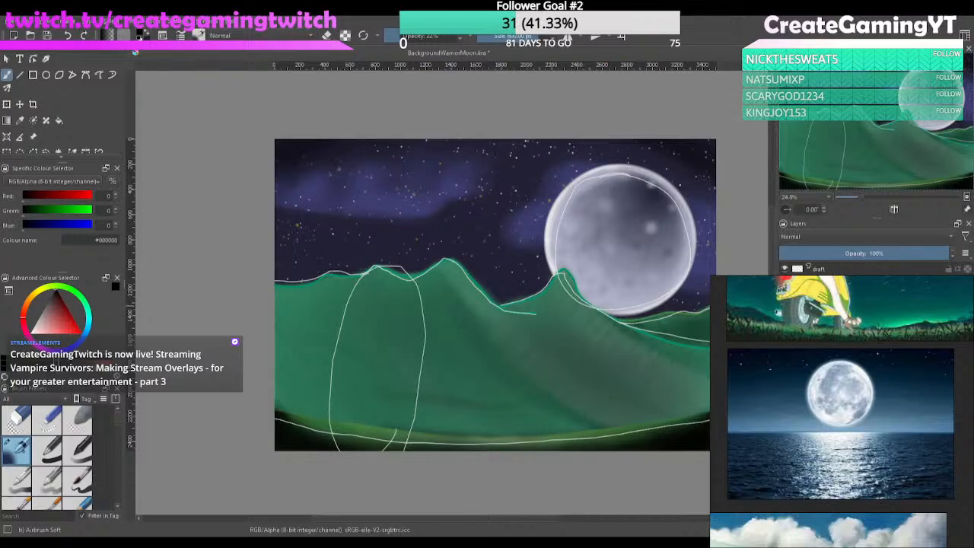
click(786, 269)
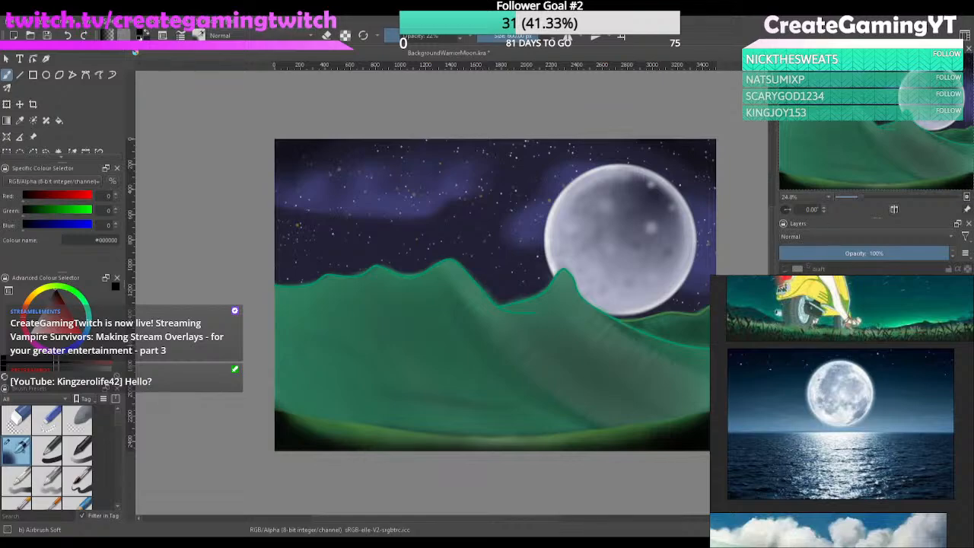
click(786, 269)
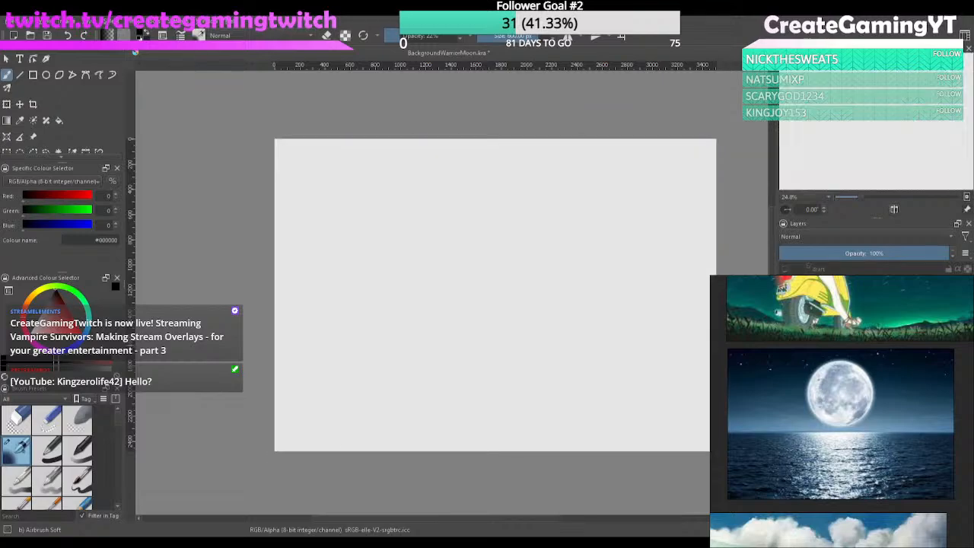
click(785, 269)
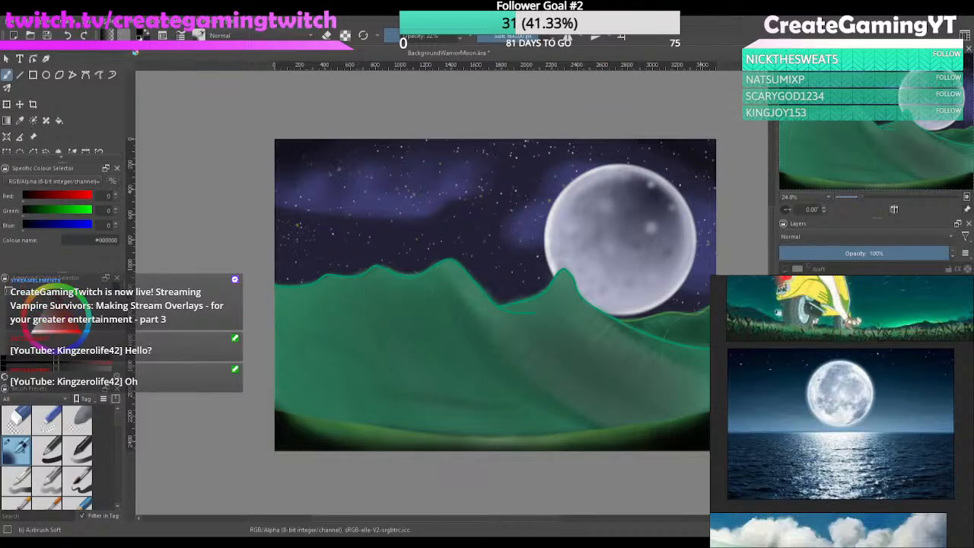
mouse_move(457, 378)
mouse_down()
mouse_move(543, 362)
mouse_move(487, 367)
mouse_up()
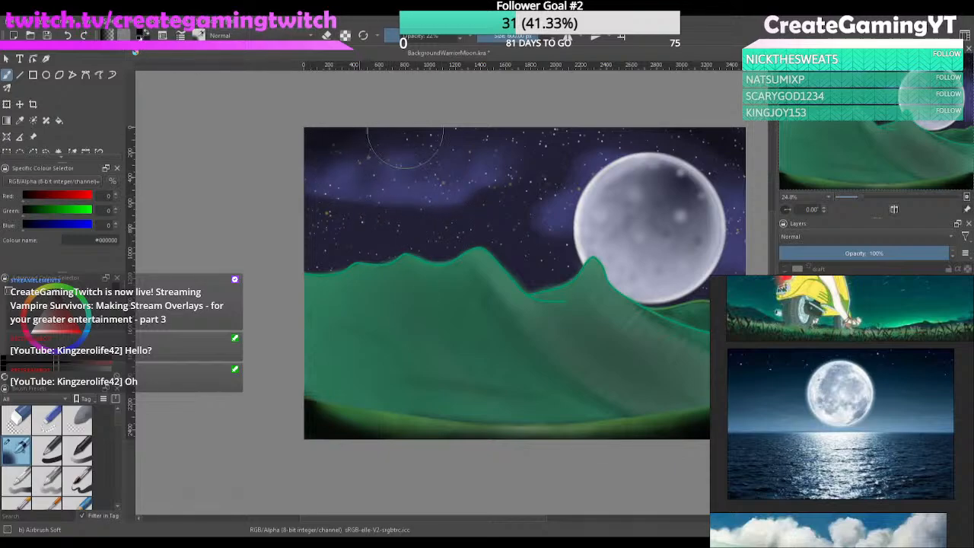
Pick the brown colour #524b24 and choose the Pencil-6 Quick Shade brush
click(540, 272)
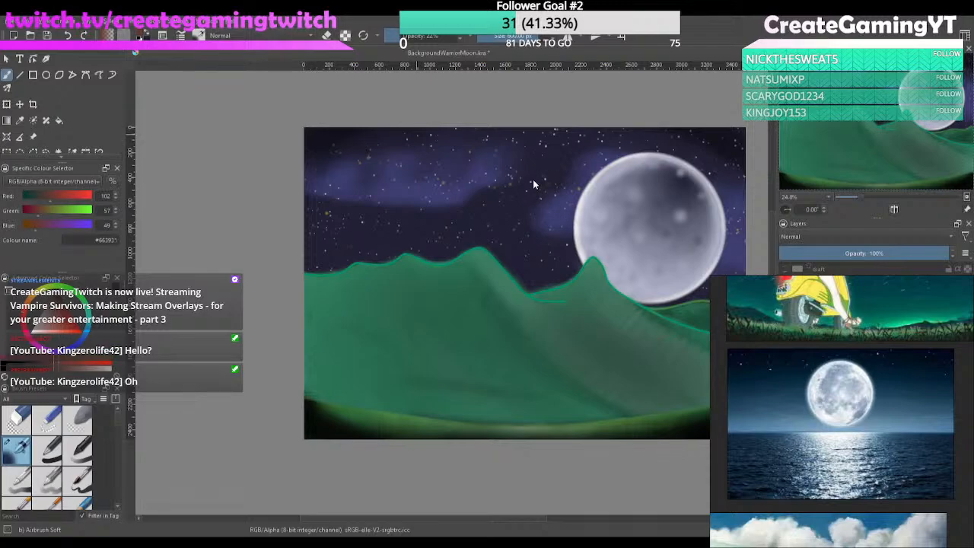
click(536, 212)
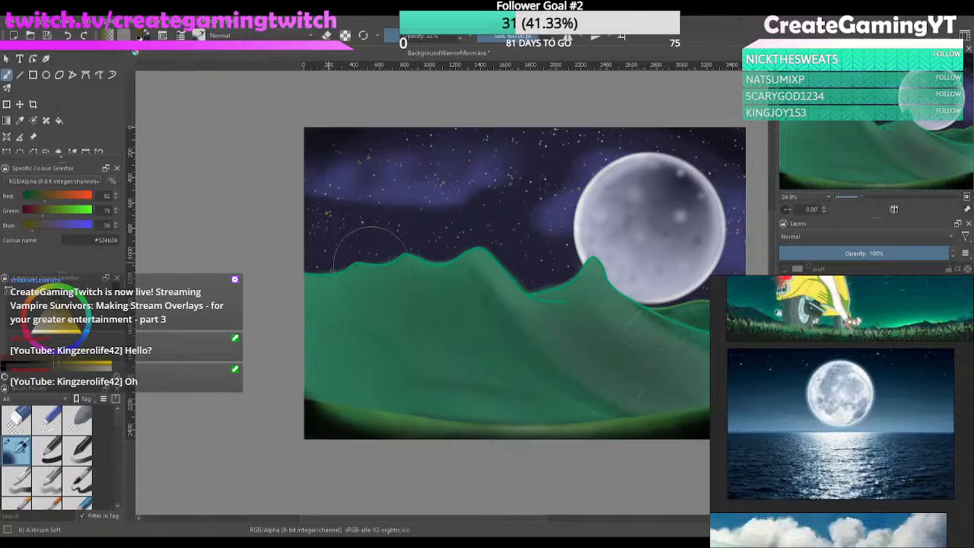
click(47, 449)
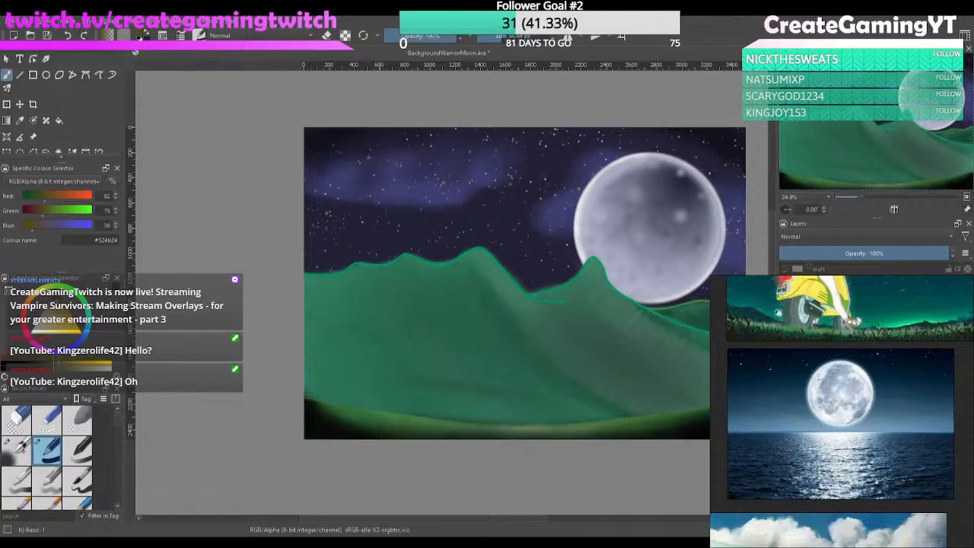
drag(409, 388, 411, 304)
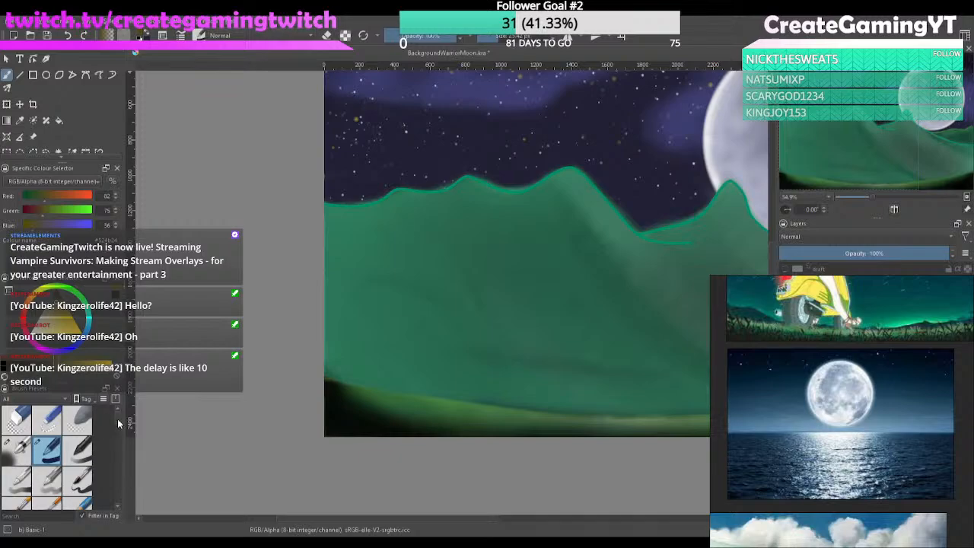
scroll(117, 422, down, 3)
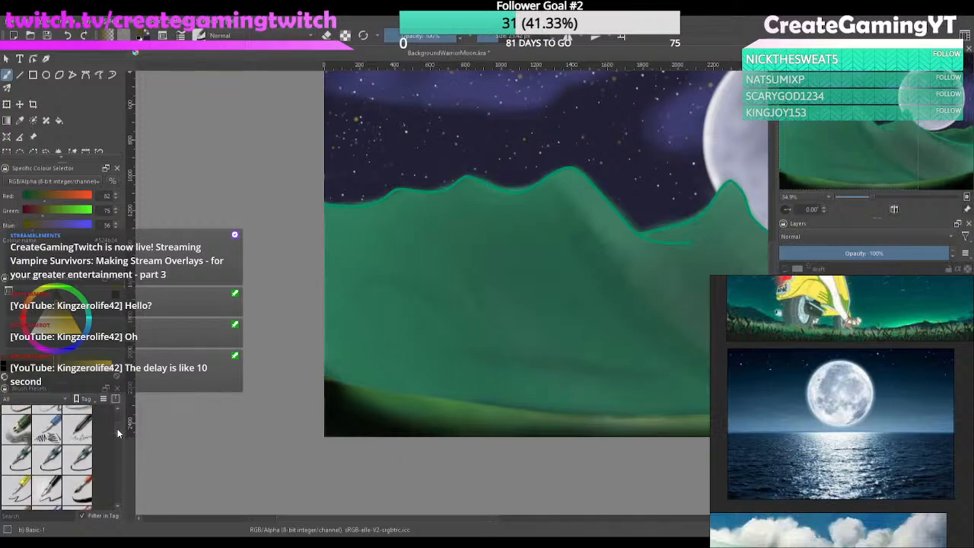
scroll(117, 429, up, 3)
click(17, 419)
Try out thin vertical brown strokes on the left hillside above the grass, undoing each one
drag(370, 250, 371, 366)
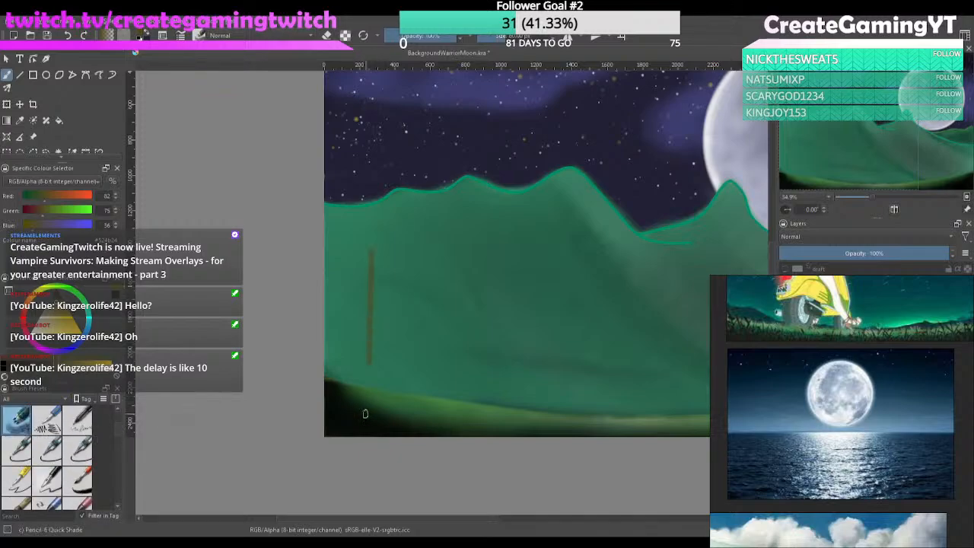
key(ctrl+z)
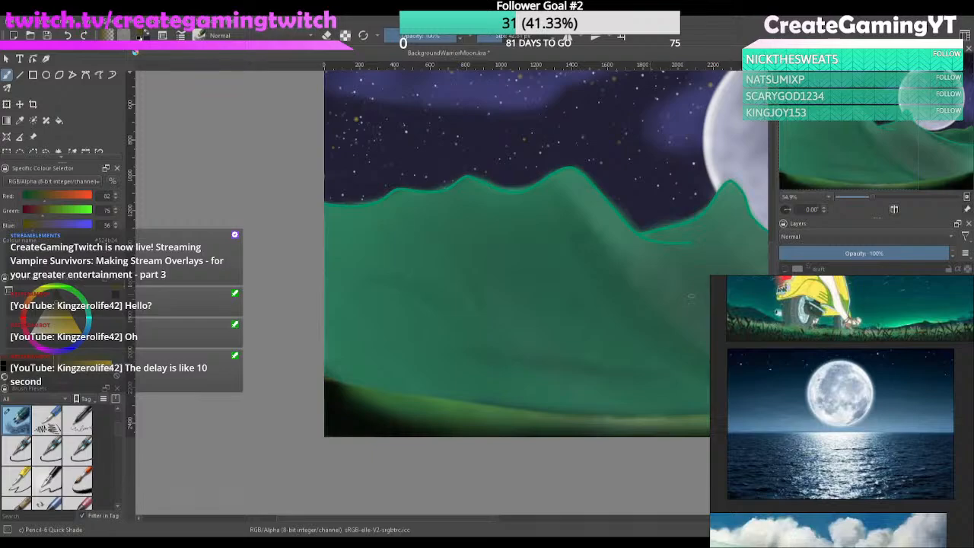
drag(402, 268, 406, 338)
key(ctrl+z)
drag(382, 248, 382, 400)
key(ctrl+z)
key(ctrl+z)
drag(371, 308, 375, 419)
key(ctrl+z)
drag(372, 301, 374, 413)
drag(371, 284, 373, 389)
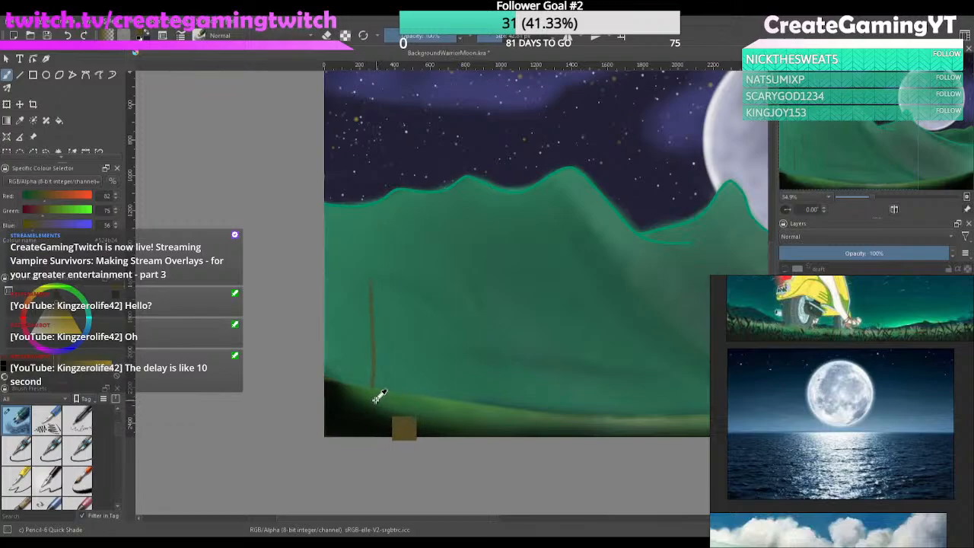
key(ctrl+z)
Try a tall vertical brown stroke near the painting's left edge, reaching down to the foreground grass, and undo every attempt
scroll(364, 289, up, 3)
drag(361, 198, 367, 261)
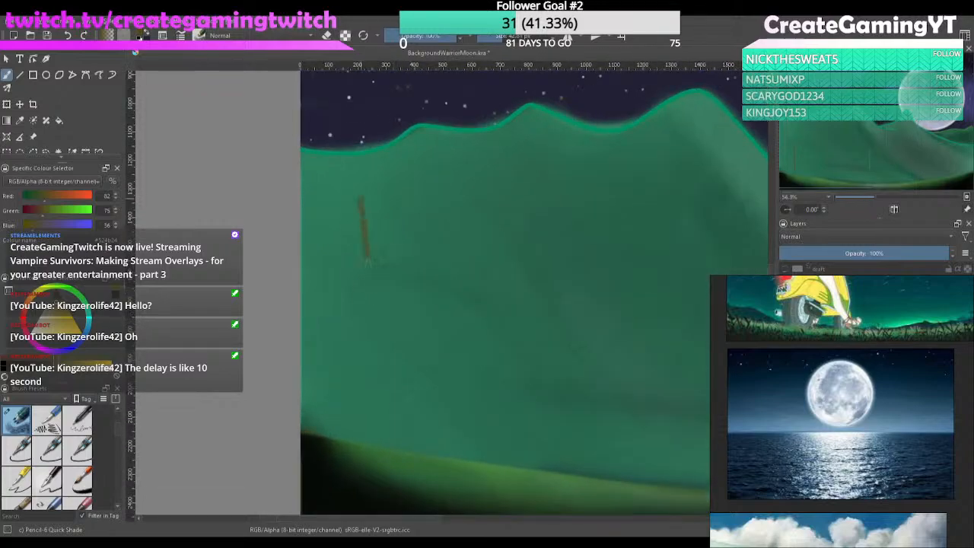
key(ctrl+z)
drag(337, 174, 335, 408)
key(ctrl+z)
drag(333, 181, 333, 431)
key(ctrl+z)
drag(329, 187, 328, 433)
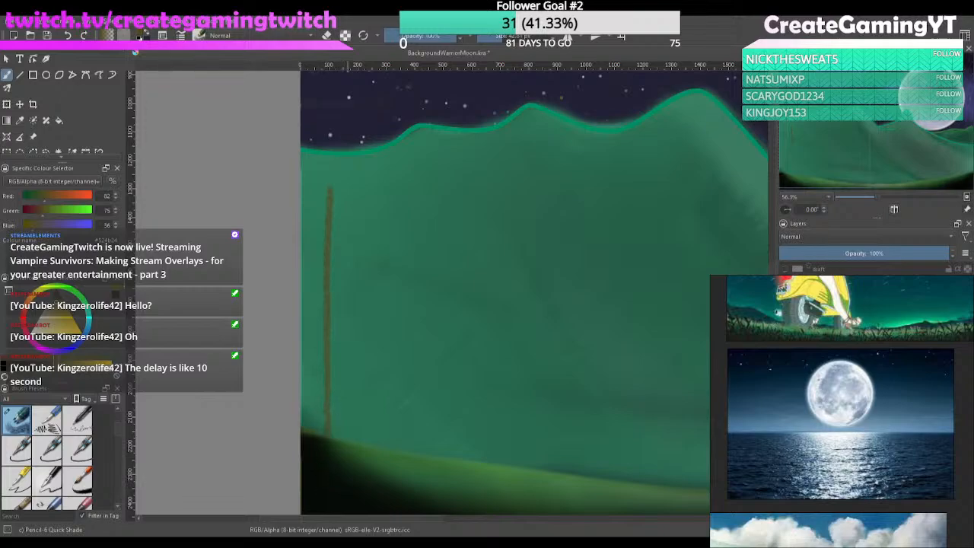
key(ctrl+z)
drag(481, 312, 428, 262)
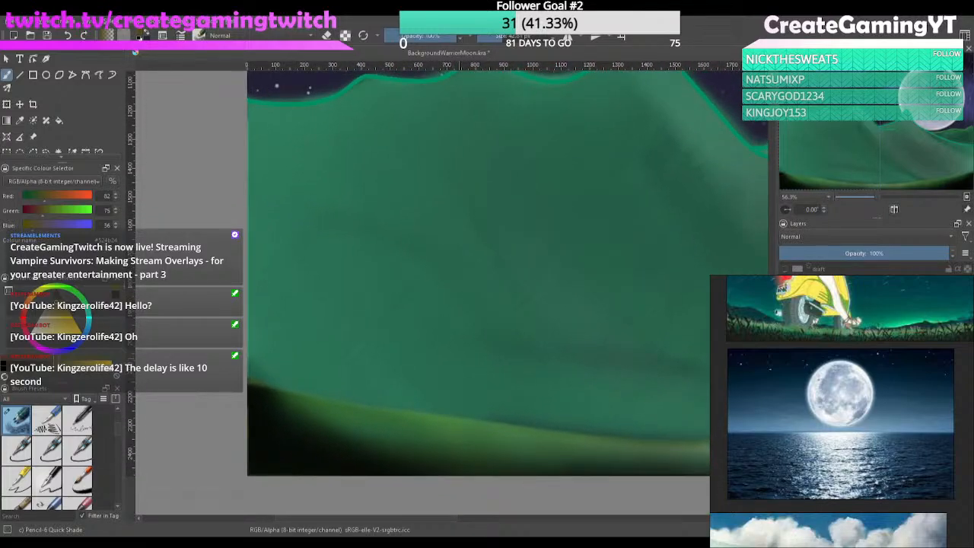
Look through the reference board's collected artwork and landscape images
drag(761, 467, 790, 459)
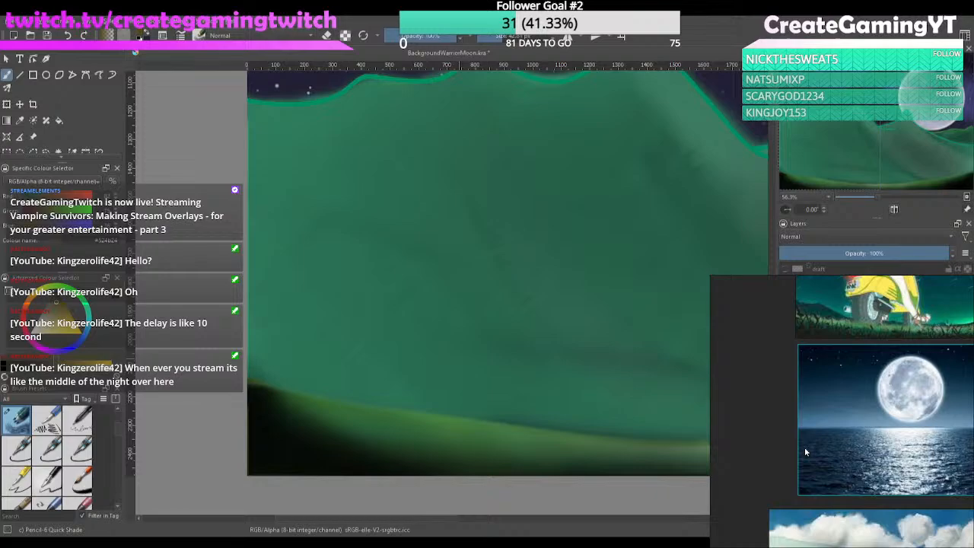
scroll(805, 446, down, 4)
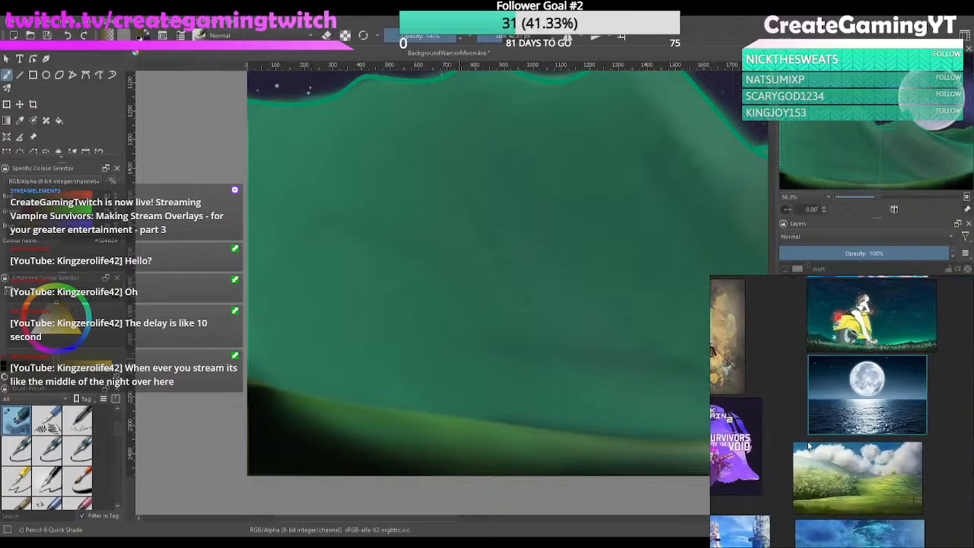
drag(813, 461, 844, 508)
mouse_move(841, 415)
mouse_down()
mouse_move(843, 486)
mouse_move(840, 381)
mouse_up()
drag(840, 457, 829, 350)
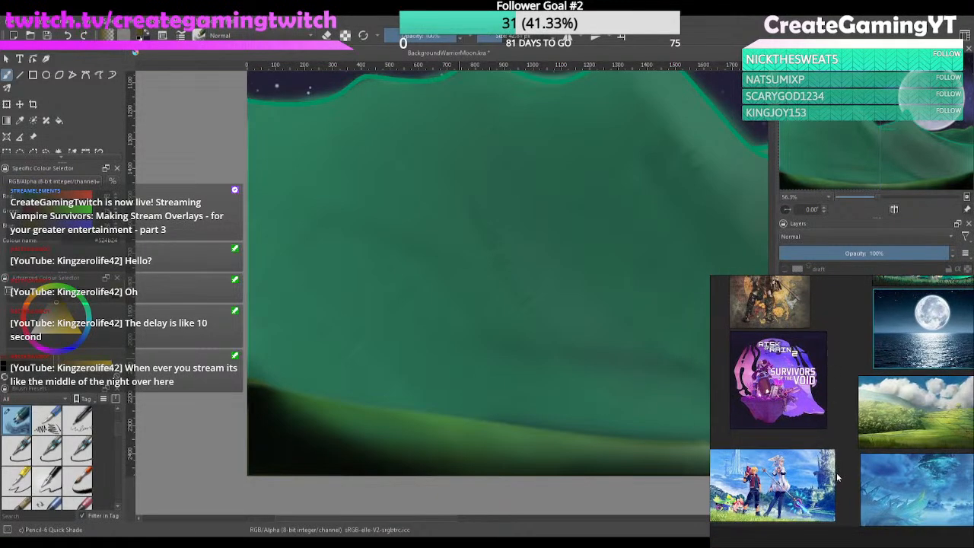
drag(837, 466, 806, 436)
mouse_move(829, 359)
mouse_down()
mouse_move(830, 454)
mouse_move(845, 472)
mouse_up()
drag(832, 421, 866, 506)
mouse_move(829, 378)
mouse_down()
mouse_move(821, 434)
mouse_move(837, 476)
mouse_up()
Examine the mountain landscape reference painting up close, especially its tree-covered cliff
scroll(821, 434, up, 3)
scroll(838, 475, up, 3)
drag(930, 398, 860, 439)
scroll(859, 439, up, 6)
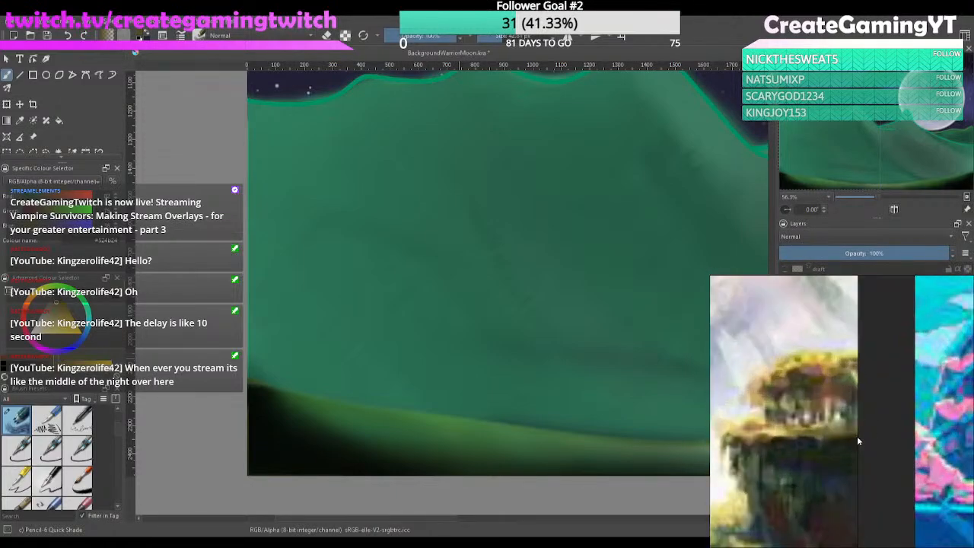
scroll(786, 407, down, 8)
drag(783, 462, 861, 450)
scroll(745, 356, up, 3)
scroll(807, 404, up, 4)
scroll(804, 450, down, 8)
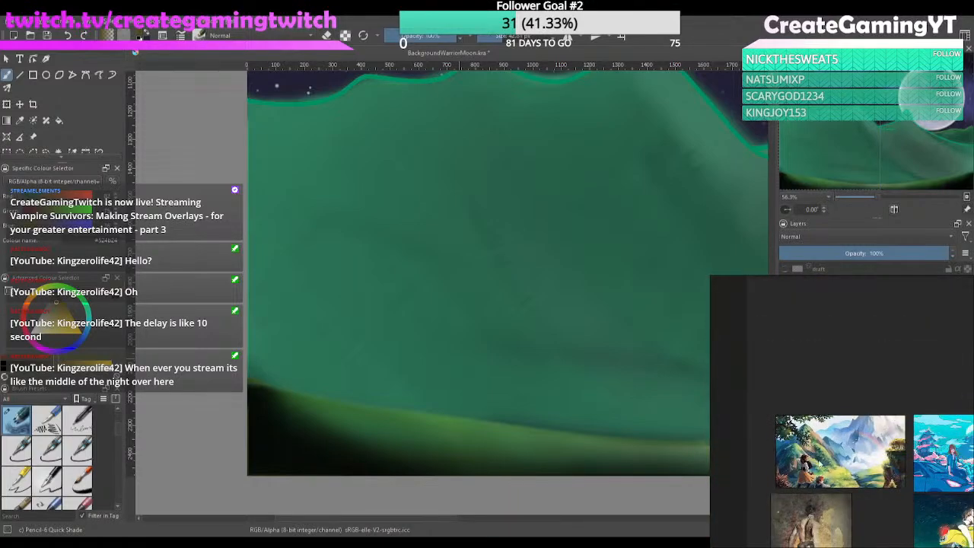
Study the moonlit sea and green meadow pictures on the reference board
drag(870, 518, 765, 411)
drag(886, 452, 843, 357)
scroll(847, 467, up, 4)
scroll(859, 476, down, 4)
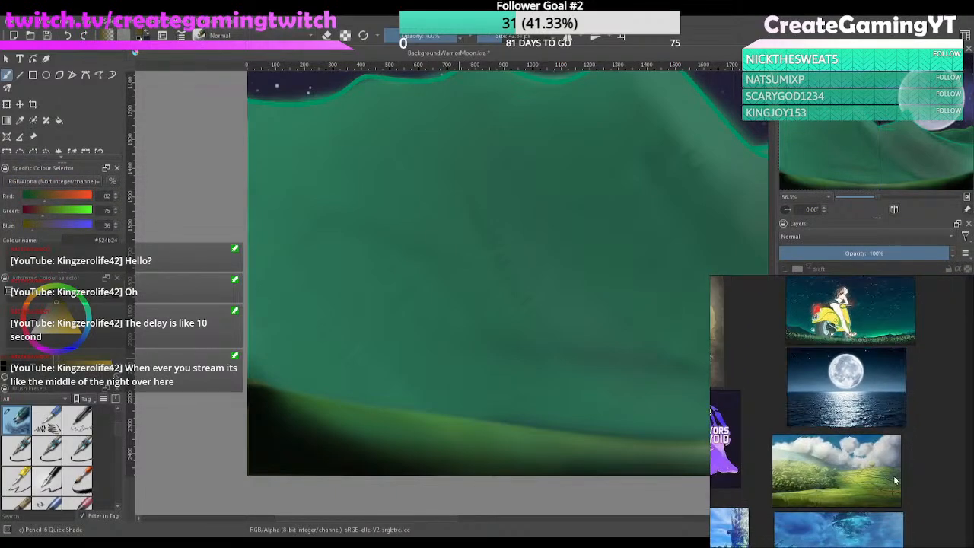
drag(895, 480, 902, 472)
scroll(814, 473, up, 4)
scroll(814, 475, down, 4)
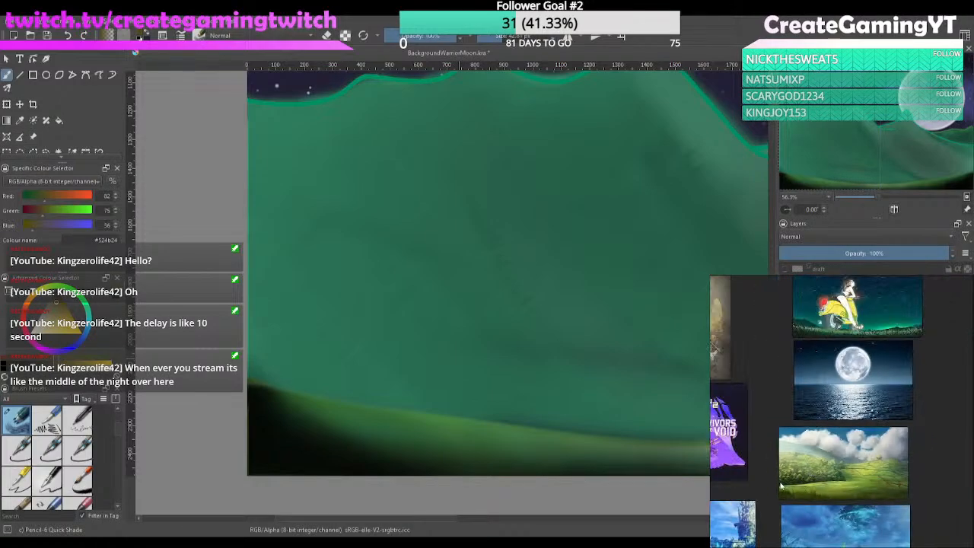
drag(780, 486, 794, 429)
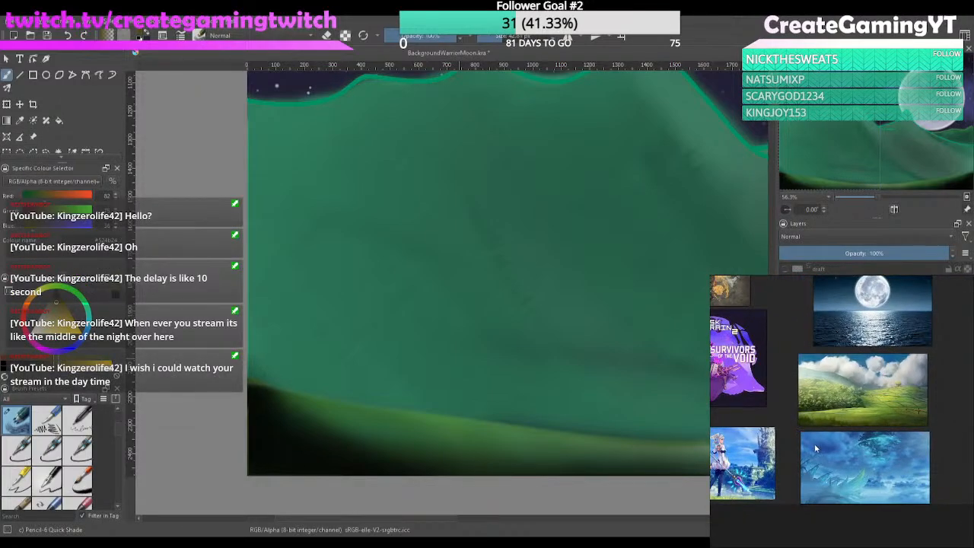
drag(789, 431, 796, 461)
drag(793, 411, 816, 459)
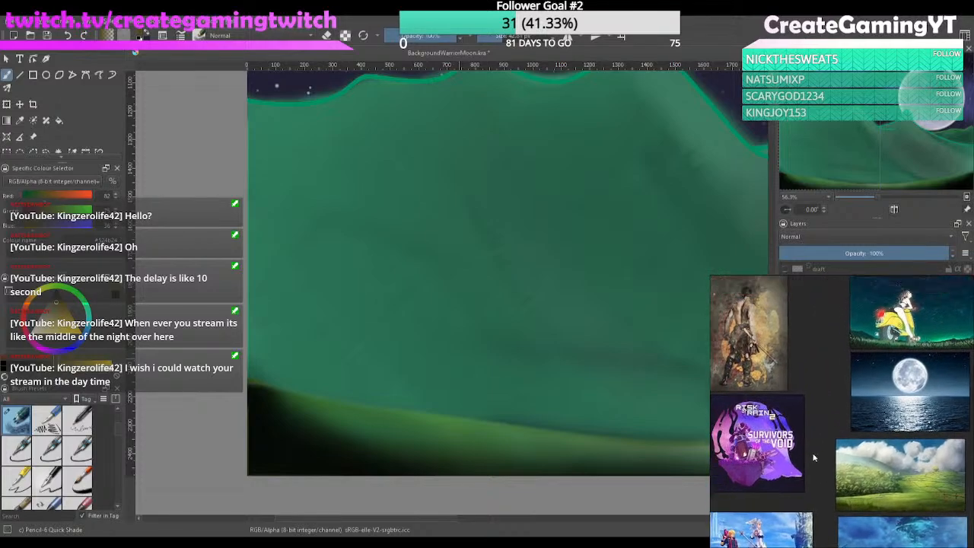
Try a straight vertical brown trunk stroke near the painting's left edge and undo each attempt
drag(807, 379, 824, 449)
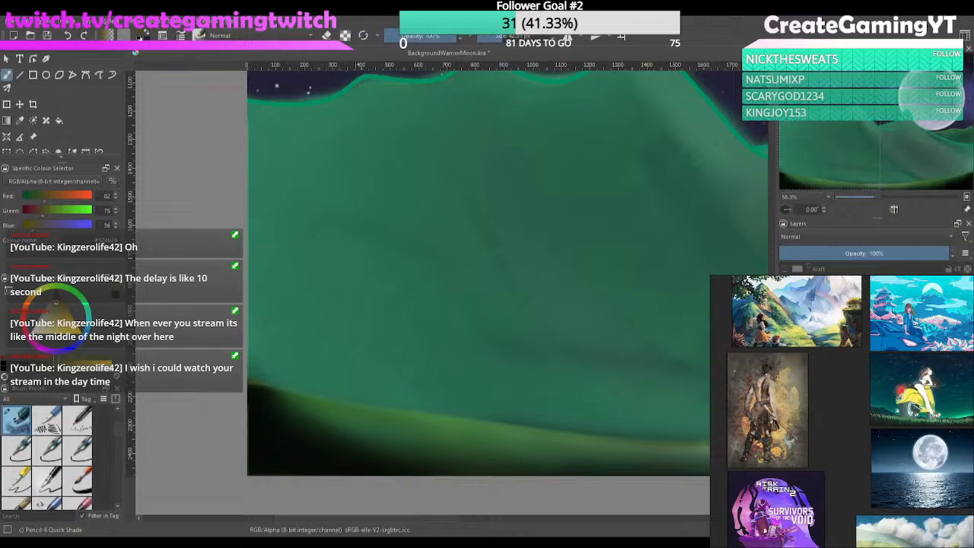
drag(308, 270, 306, 390)
key(ctrl+z)
drag(282, 231, 288, 389)
key(ctrl+z)
drag(285, 220, 286, 390)
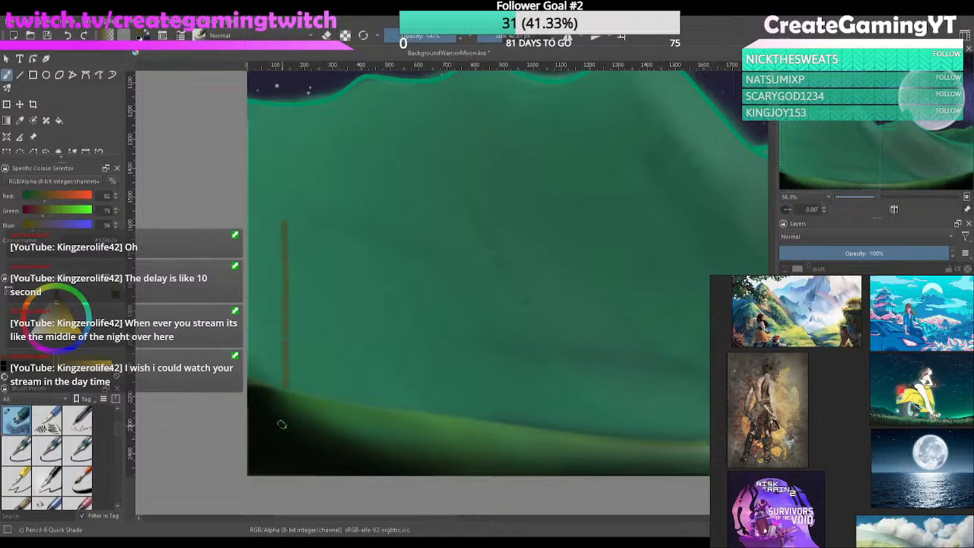
key(ctrl+z)
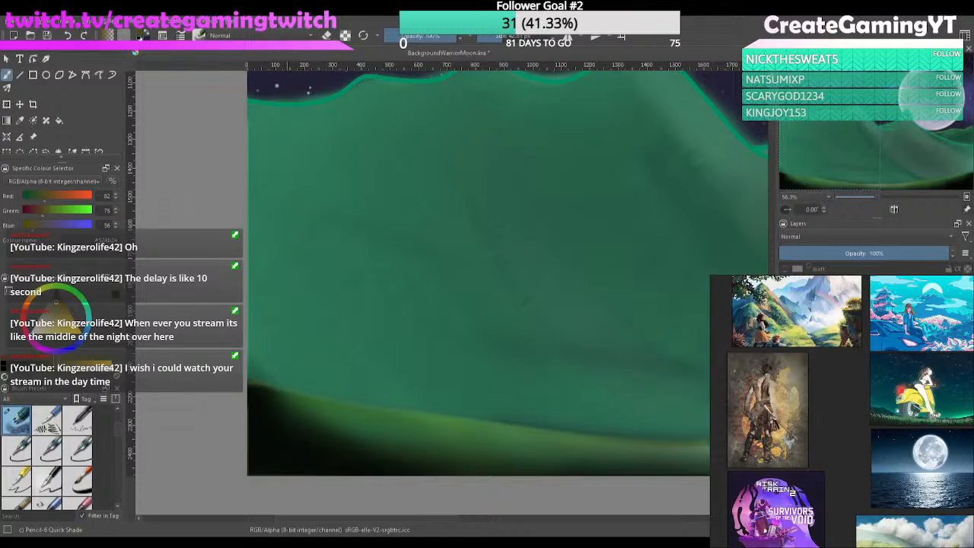
Paint a thin, slightly slanted brown tree trunk near the painting's left edge, ending at the foreground grass
drag(279, 219, 274, 383)
key(ctrl+z)
drag(279, 220, 274, 384)
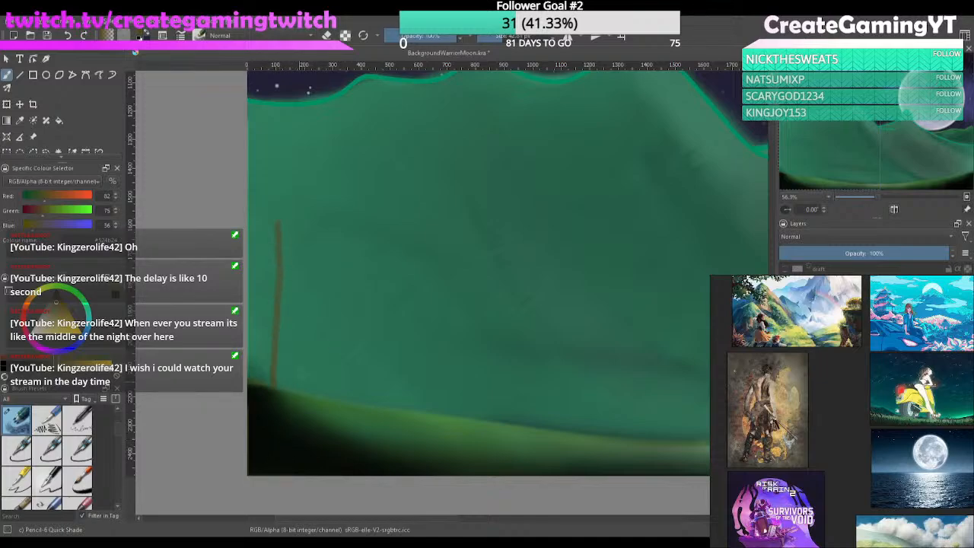
key(ctrl+z)
drag(283, 224, 294, 389)
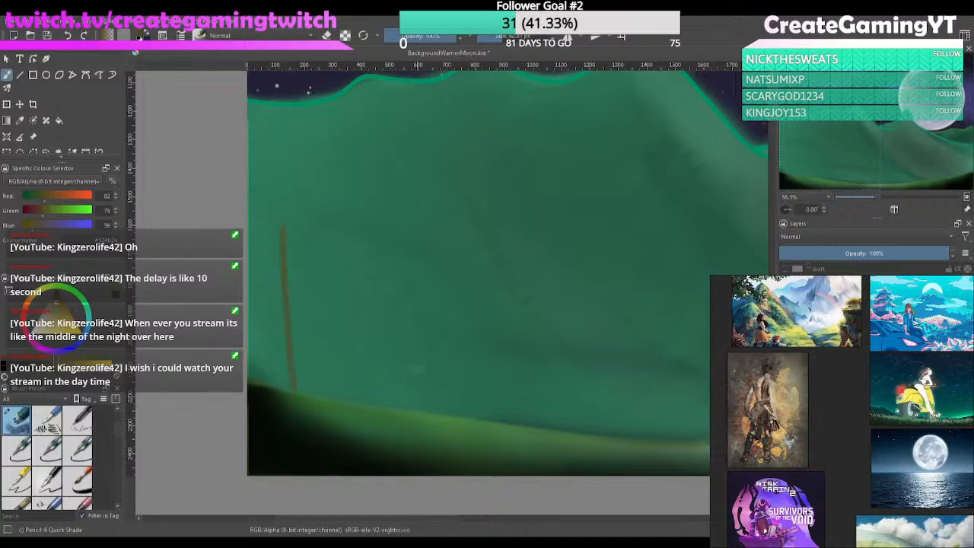
Try more upright brown trunks across the left half of the hillside and undo them, keeping only the leftmost one
drag(478, 351, 355, 364)
drag(371, 340, 379, 379)
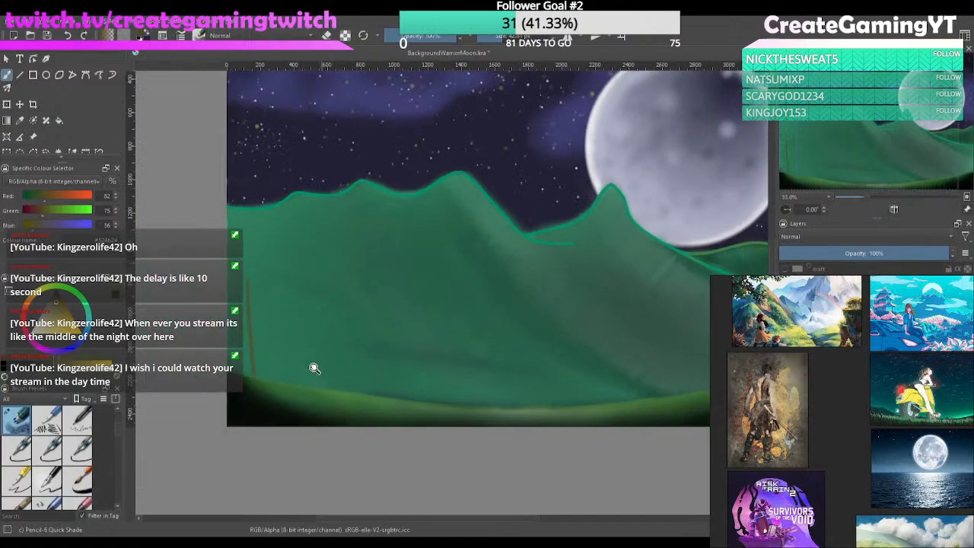
drag(313, 308, 317, 387)
key(ctrl+z)
drag(308, 309, 314, 385)
key(ctrl+z)
drag(301, 325, 307, 384)
drag(525, 385, 463, 366)
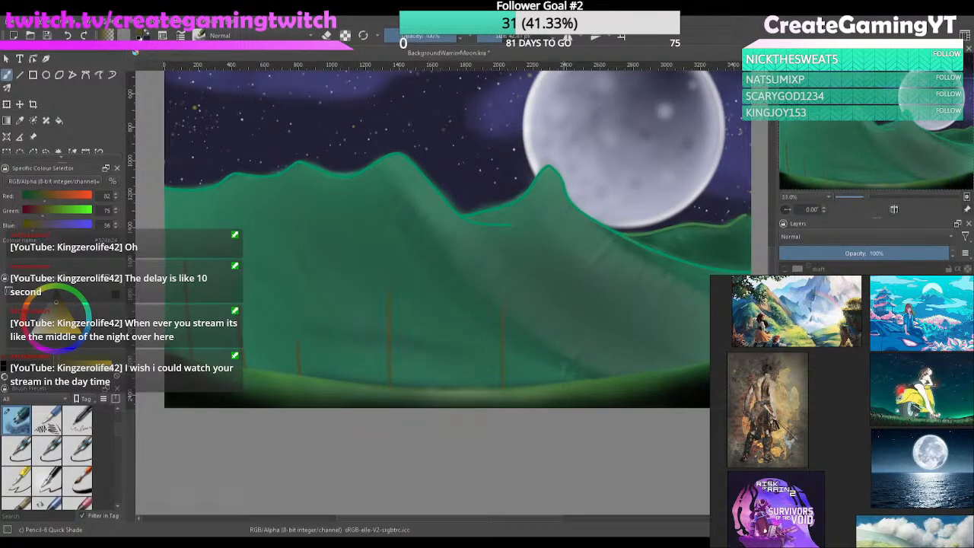
key(ctrl+z)
drag(461, 293, 458, 310)
key(ctrl+z)
key(ctrl+z)
key(ctrl+z)
key(ctrl+z)
key(ctrl+z)
Paint a row of thin brown tree trunks of varying heights across the hillside, rising from the foreground grass
drag(261, 266, 262, 302)
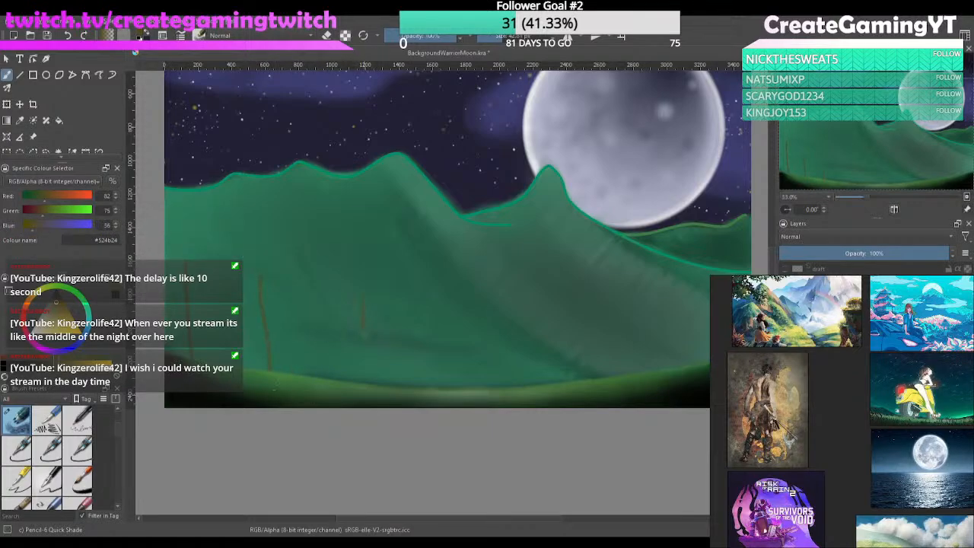
key(ctrl+z)
key(ctrl+z)
drag(429, 387, 425, 318)
key(ctrl+z)
drag(515, 385, 517, 293)
Try a foliage stroke in green #37946e at the top of the leftmost trunk and undo it
scroll(264, 347, up, 4)
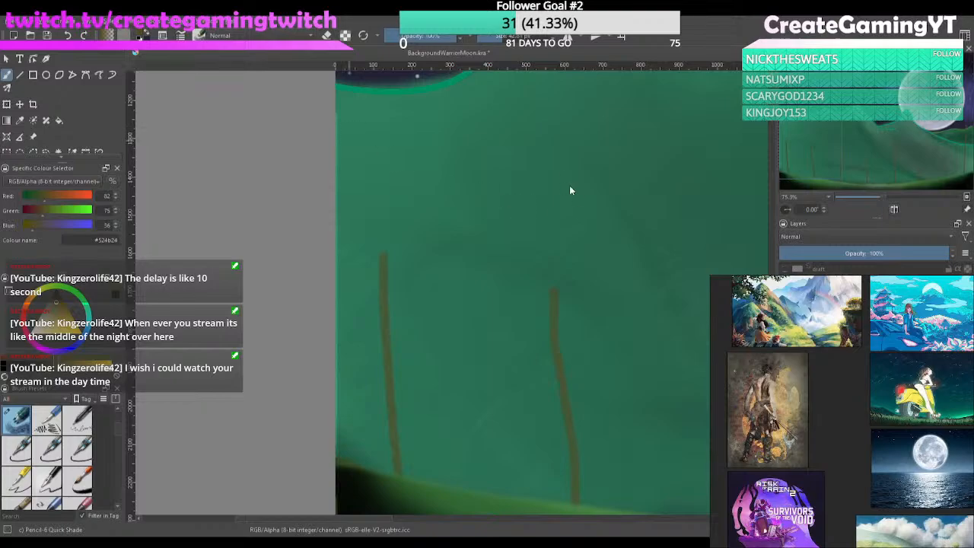
click(561, 234)
click(542, 199)
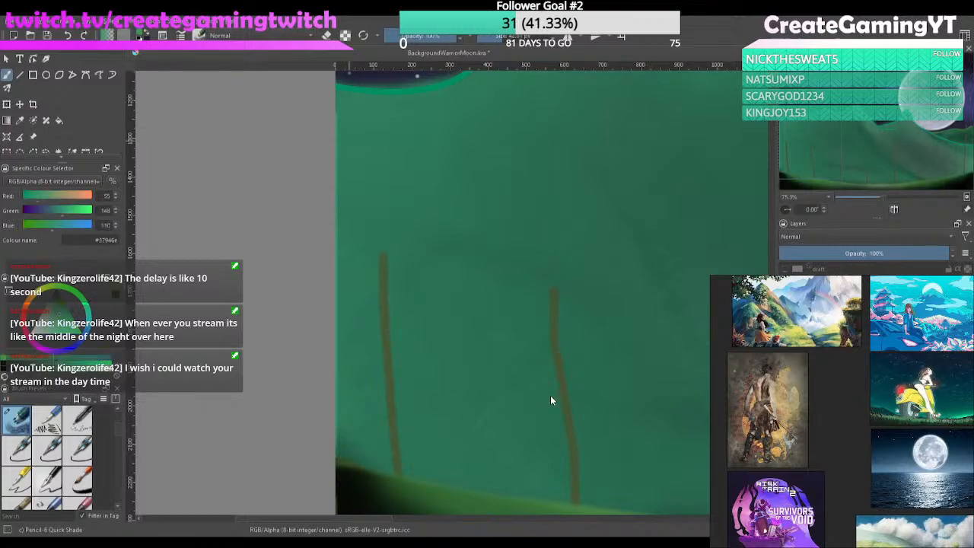
drag(386, 248, 373, 297)
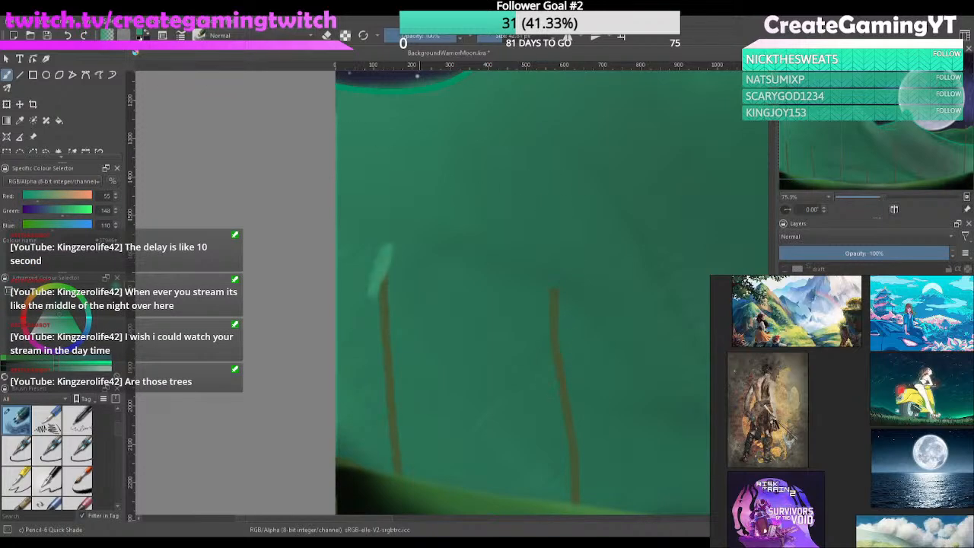
key(ctrl+z)
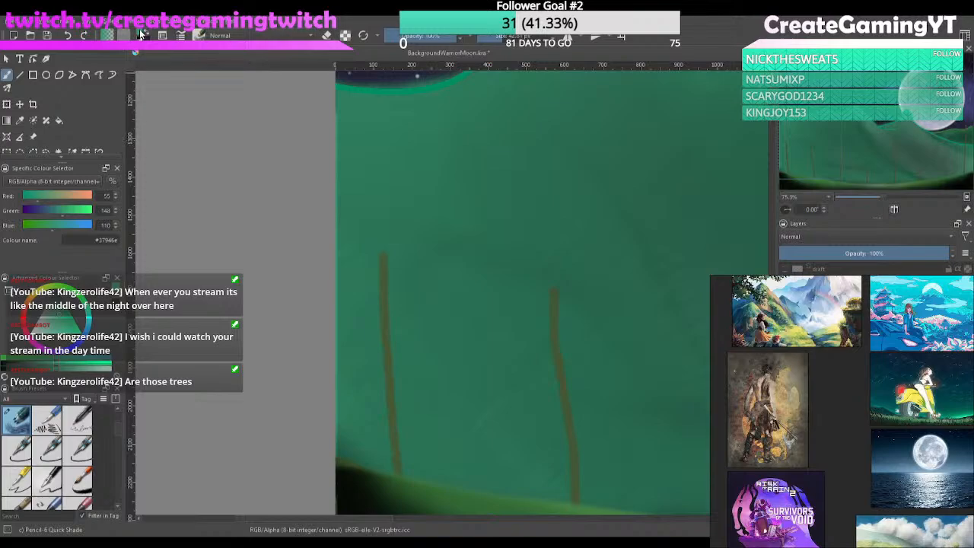
Switch the foliage colour to olive green #4b692f and lower the brush opacity to about 78%
ctrl+click(552, 323)
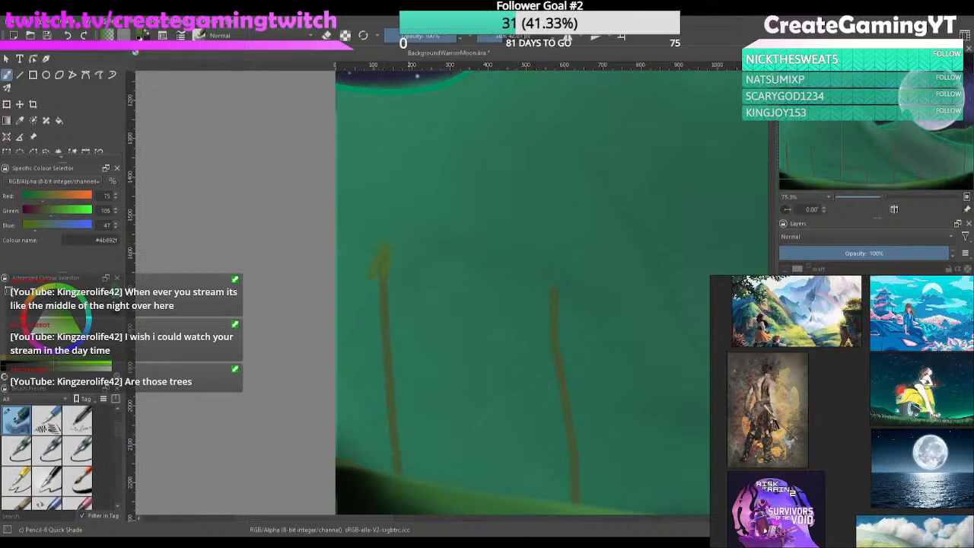
click(438, 38)
drag(437, 408, 428, 279)
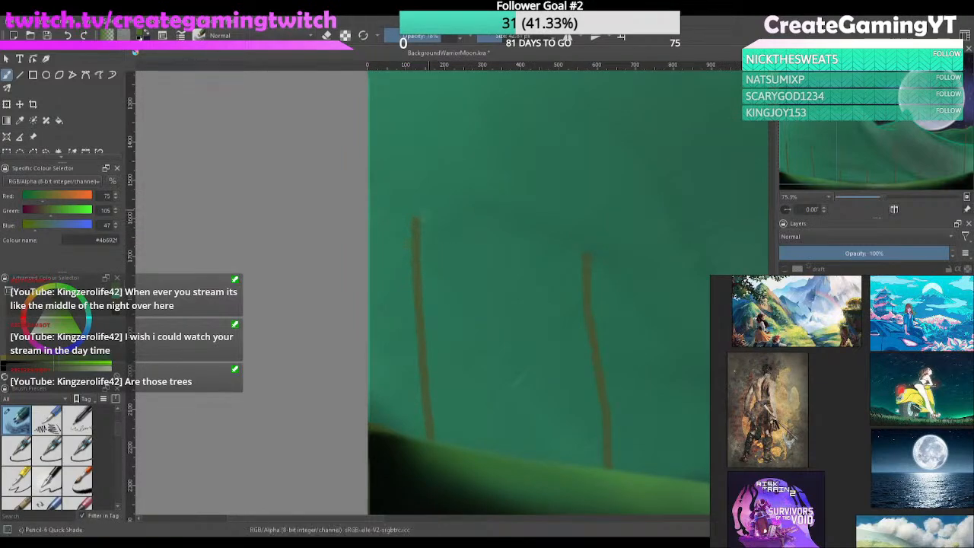
drag(441, 270, 448, 213)
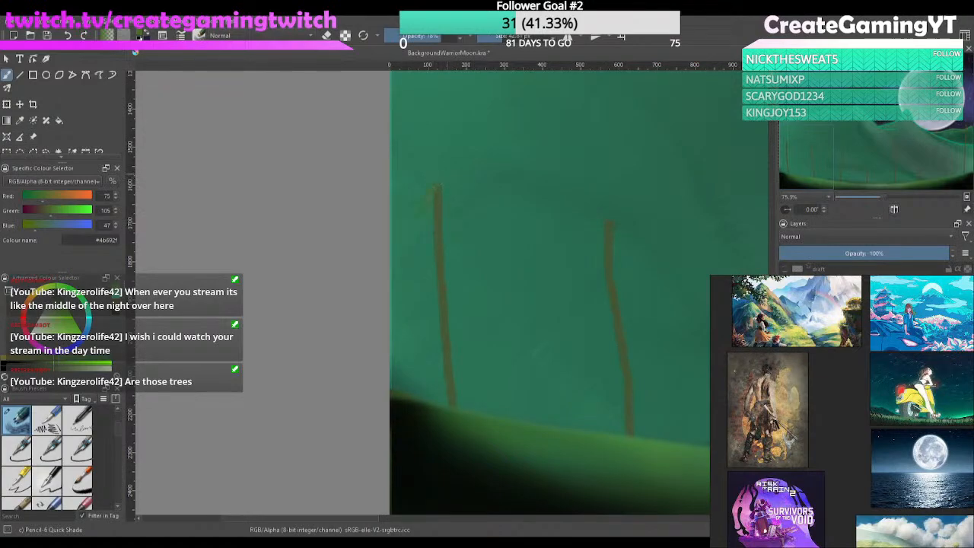
Paint soft, rounded olive-green crowns over the two leftmost tree trunks
drag(439, 207, 442, 198)
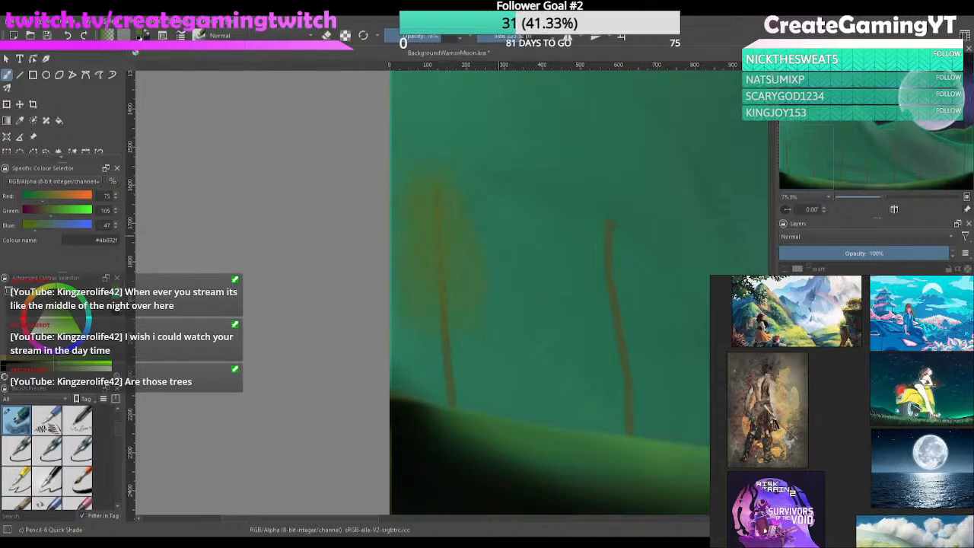
mouse_move(449, 197)
mouse_down()
mouse_move(469, 206)
mouse_move(498, 343)
mouse_move(449, 190)
mouse_move(414, 320)
mouse_move(464, 221)
mouse_move(498, 350)
mouse_up()
mouse_move(572, 269)
mouse_down()
mouse_move(439, 274)
mouse_move(386, 294)
mouse_up()
drag(433, 217, 381, 342)
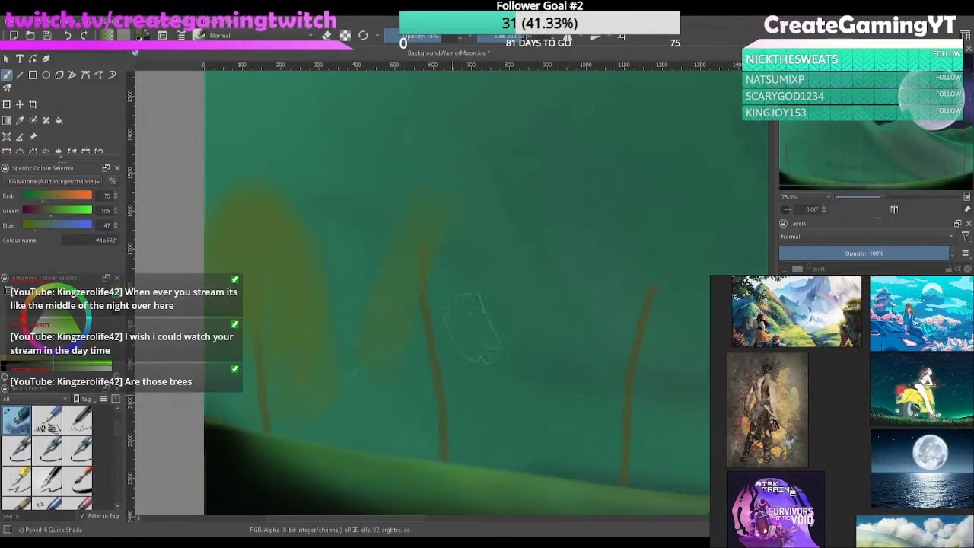
scroll(494, 337, down, 4)
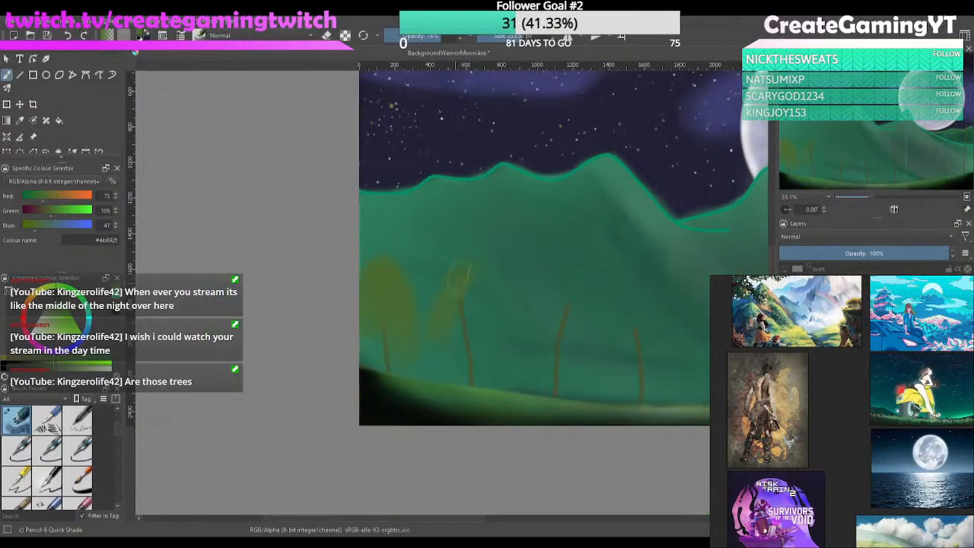
mouse_move(461, 366)
mouse_down()
mouse_move(495, 305)
mouse_move(459, 274)
mouse_move(465, 327)
mouse_up()
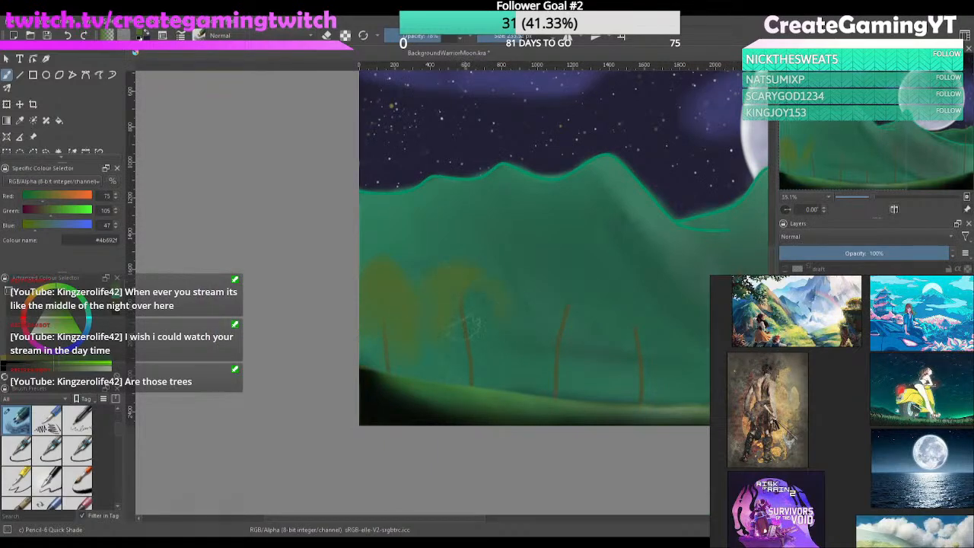
mouse_move(453, 283)
mouse_down()
mouse_move(463, 273)
mouse_move(459, 302)
mouse_up()
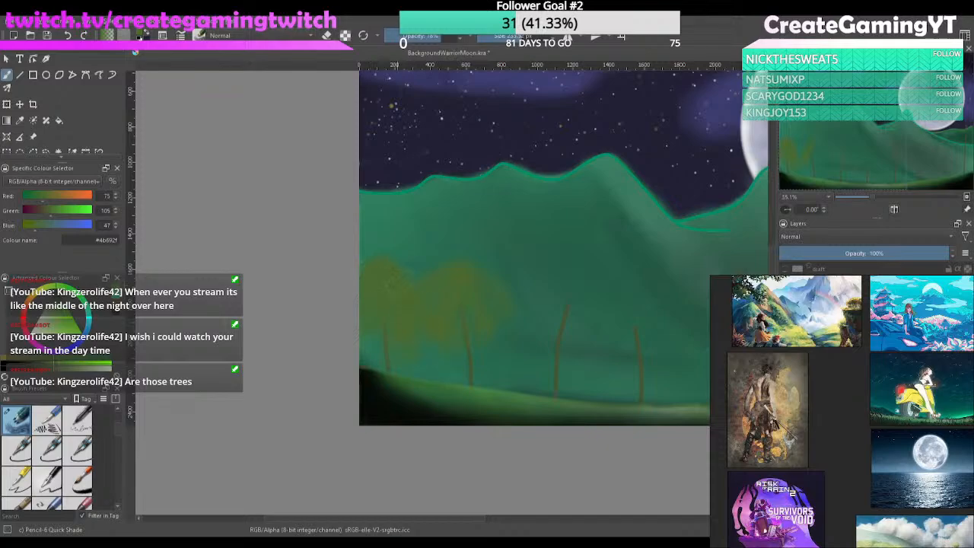
Extend the olive foliage over the middle trunks and fill the gaps down toward the foreground grass
drag(516, 372, 392, 359)
mouse_move(364, 290)
mouse_down()
mouse_move(388, 312)
mouse_move(377, 344)
mouse_up()
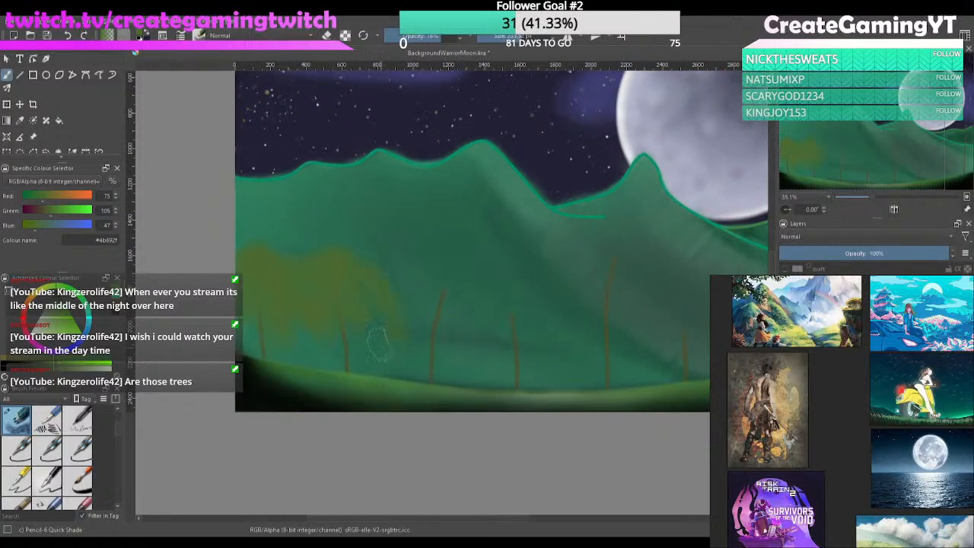
mouse_move(376, 279)
mouse_down()
mouse_move(414, 341)
mouse_move(425, 283)
mouse_move(466, 281)
mouse_move(449, 283)
mouse_move(461, 314)
mouse_move(420, 319)
mouse_up()
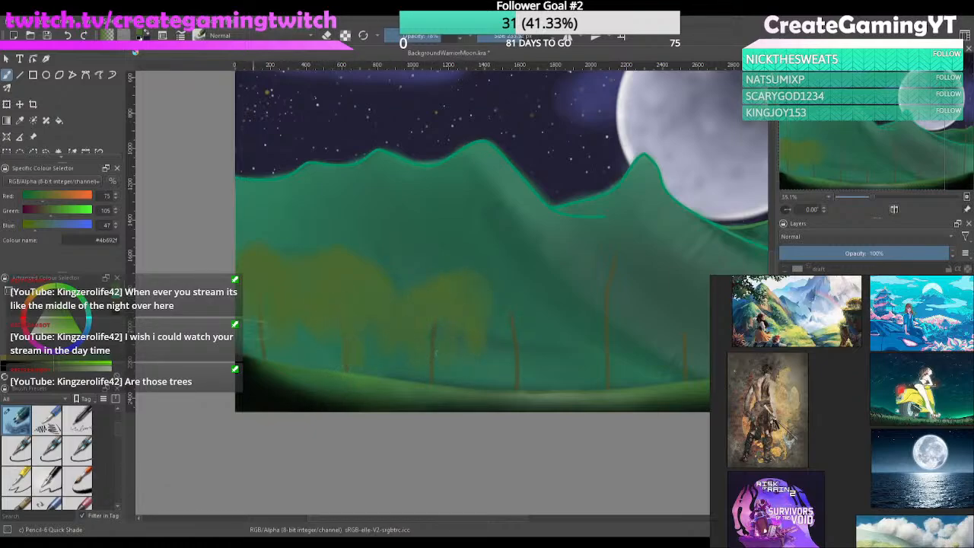
mouse_move(302, 340)
mouse_down()
mouse_move(282, 377)
mouse_move(286, 360)
mouse_move(322, 381)
mouse_move(354, 357)
mouse_up()
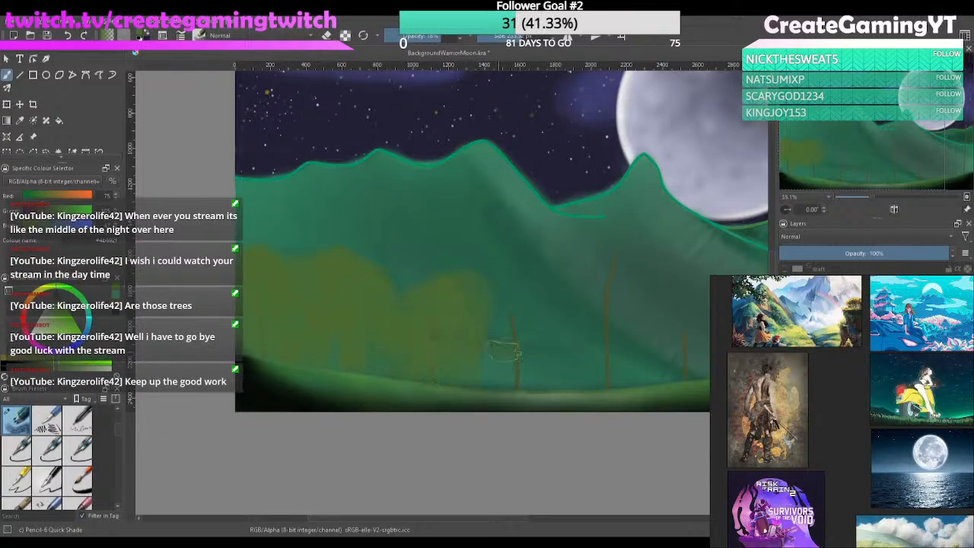
mouse_move(510, 348)
mouse_down()
mouse_move(535, 332)
mouse_move(511, 335)
mouse_move(504, 324)
mouse_up()
mouse_move(623, 287)
mouse_down()
mouse_move(632, 312)
mouse_move(624, 266)
mouse_move(582, 300)
mouse_move(624, 265)
mouse_move(623, 250)
mouse_up()
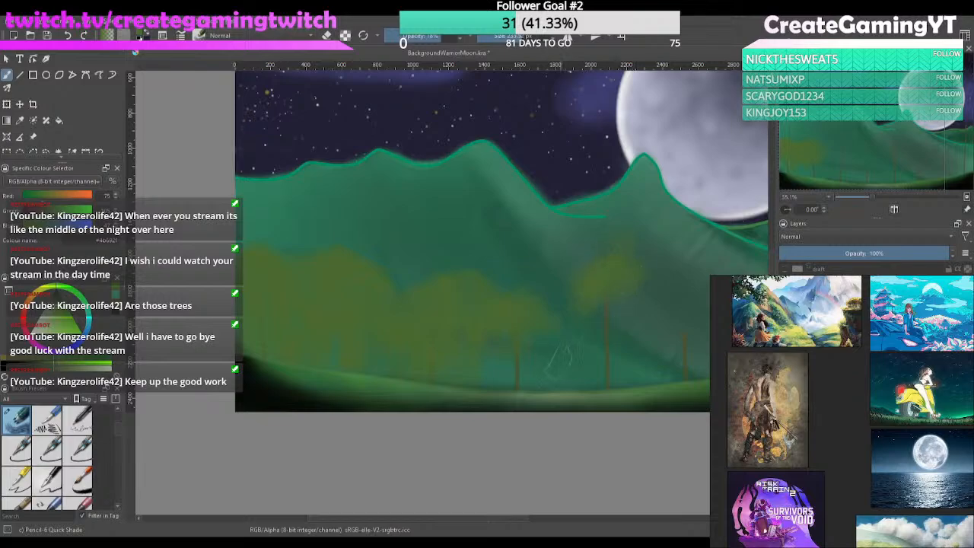
Try olive foliage on the tall trunk at the painting's right edge, and undo the latest foliage strokes
drag(563, 352, 381, 361)
mouse_move(663, 233)
mouse_down()
mouse_move(656, 201)
mouse_move(632, 251)
mouse_move(647, 205)
mouse_move(647, 257)
mouse_move(658, 267)
mouse_up()
mouse_move(599, 370)
mouse_down()
mouse_move(576, 298)
mouse_move(552, 335)
mouse_move(545, 381)
mouse_up()
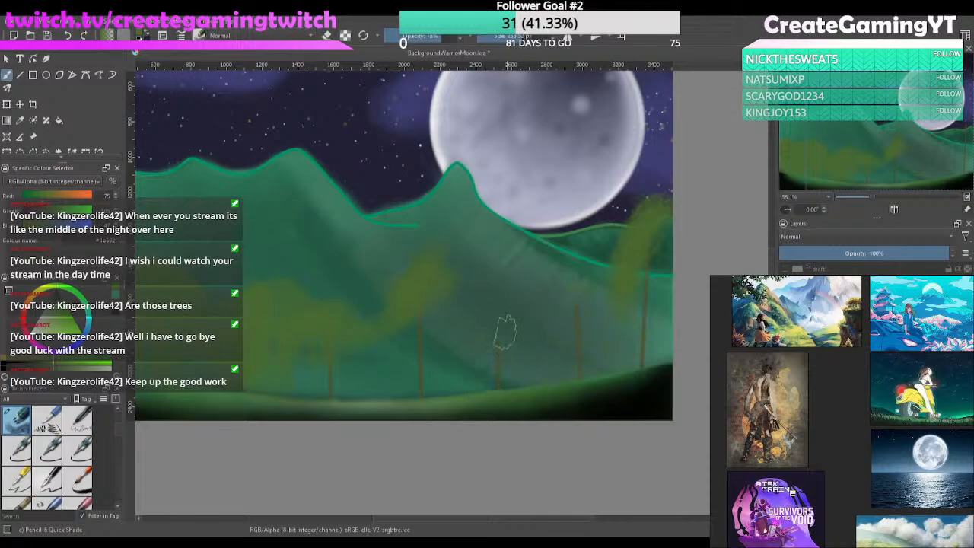
key(ctrl+z)
key(ctrl+z)
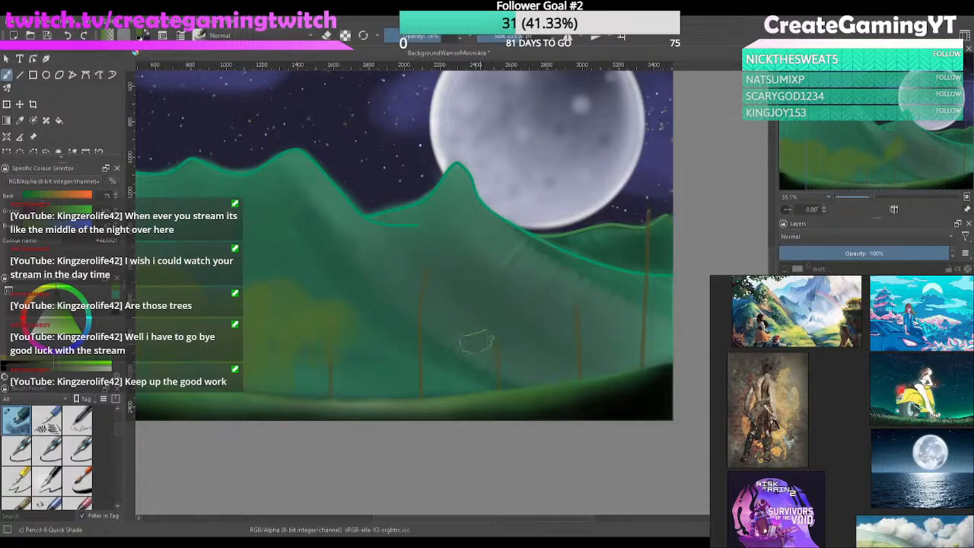
Erase the olive foliage from the hillside with a large eraser, leaving the brown trunks
drag(318, 300, 490, 299)
key(e)
mouse_move(515, 349)
mouse_down()
mouse_move(523, 375)
mouse_move(517, 344)
mouse_move(482, 320)
mouse_move(650, 268)
mouse_move(507, 304)
mouse_move(491, 396)
mouse_move(449, 373)
mouse_move(437, 286)
mouse_move(479, 331)
mouse_move(469, 382)
mouse_move(522, 285)
mouse_move(425, 273)
mouse_move(400, 392)
mouse_move(373, 268)
mouse_move(350, 373)
mouse_move(331, 259)
mouse_move(312, 341)
mouse_move(253, 320)
mouse_move(249, 379)
mouse_move(260, 378)
mouse_move(269, 283)
mouse_move(236, 291)
mouse_up()
drag(447, 37, 499, 52)
mouse_move(503, 320)
mouse_down()
mouse_move(489, 347)
mouse_move(495, 392)
mouse_move(437, 316)
mouse_up()
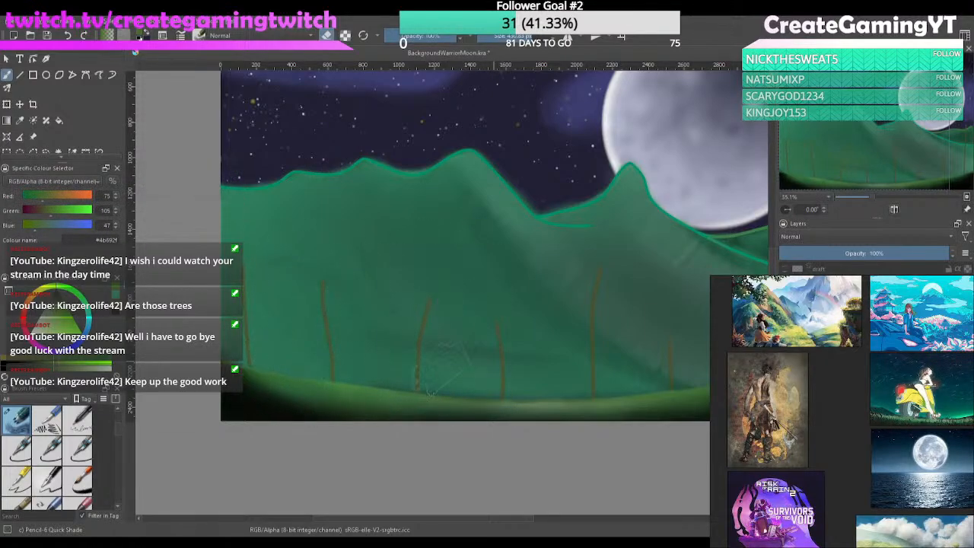
Return to painting at about 79% opacity and brush loose olive foliage around the left and middle trunks
key(e)
click(433, 36)
click(440, 36)
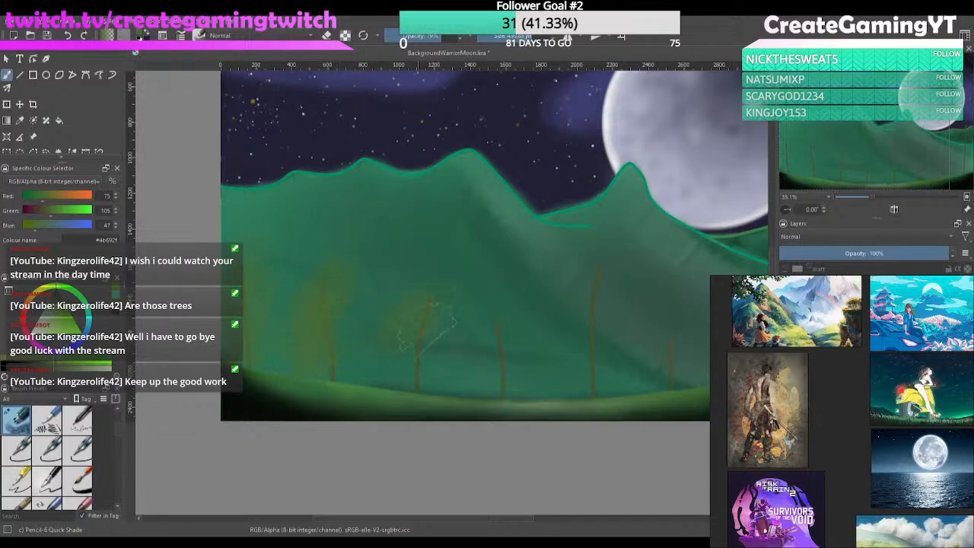
mouse_move(516, 318)
mouse_down()
mouse_move(533, 339)
mouse_move(498, 392)
mouse_up()
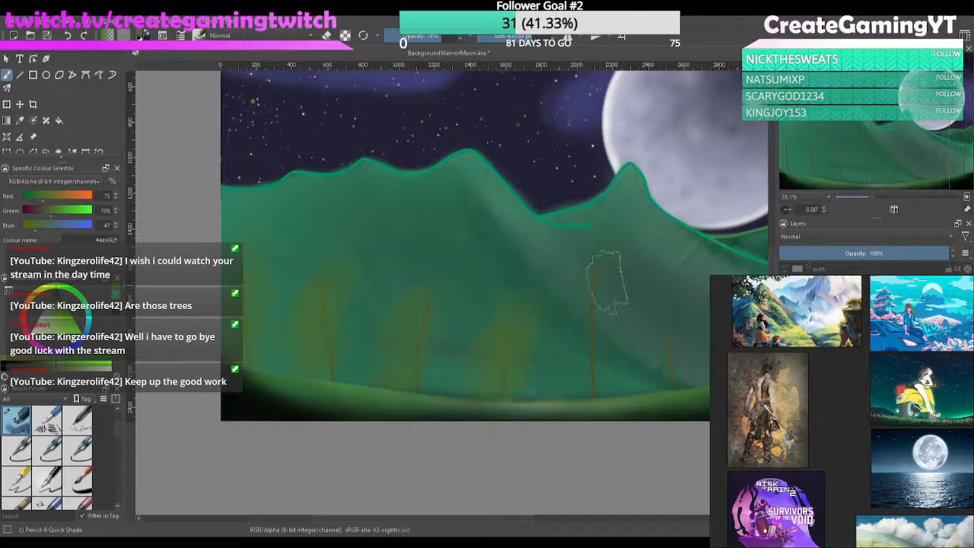
drag(609, 279, 595, 366)
drag(673, 351, 658, 385)
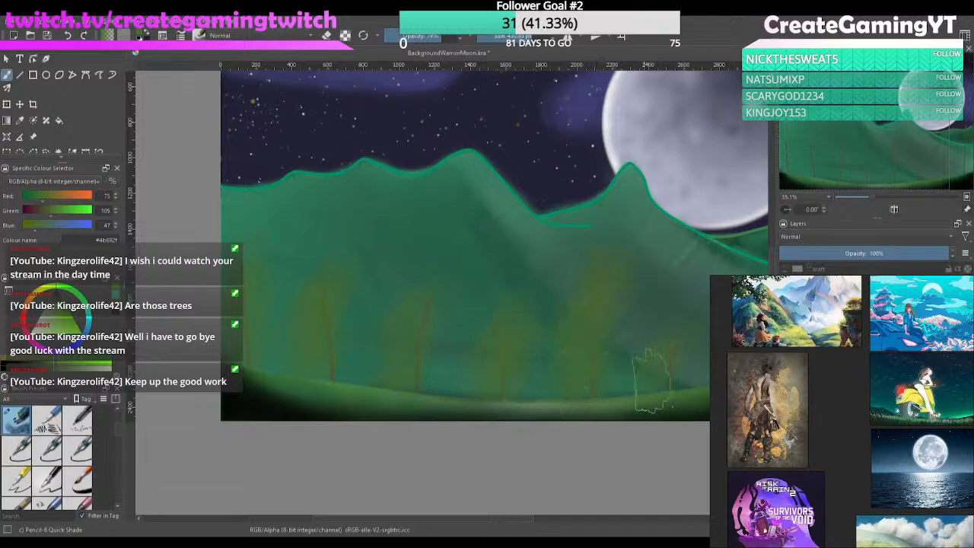
Brush olive foliage over the trunks on the painting's right side, including the tall one at the edge
drag(705, 359, 597, 365)
drag(644, 330, 615, 394)
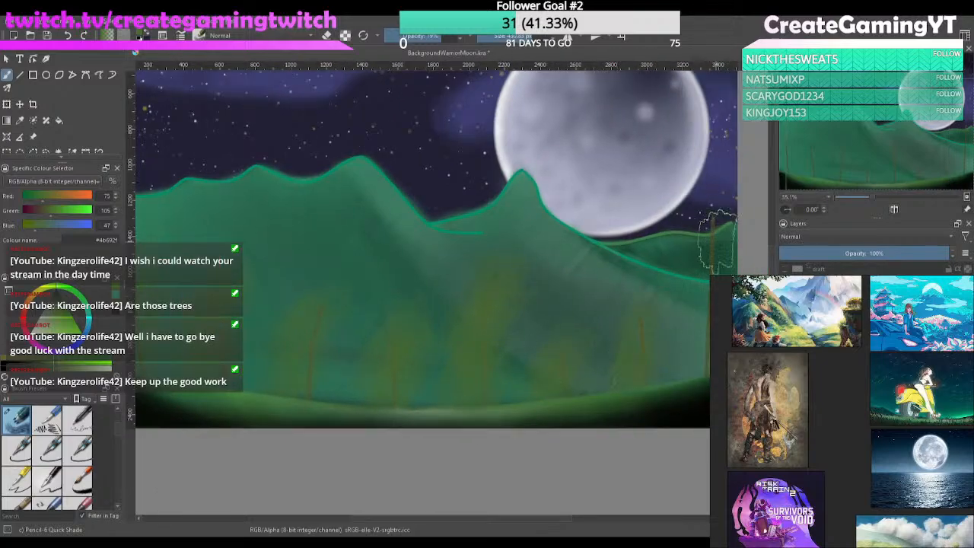
mouse_move(718, 240)
mouse_down()
mouse_move(685, 262)
mouse_move(673, 300)
mouse_move(649, 328)
mouse_move(675, 385)
mouse_up()
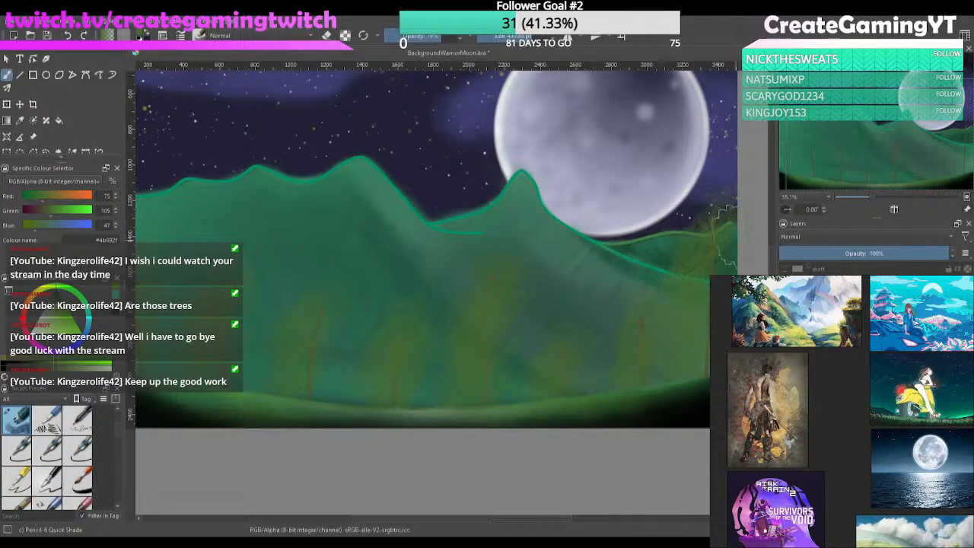
mouse_move(727, 236)
mouse_down()
mouse_move(706, 213)
mouse_move(701, 260)
mouse_up()
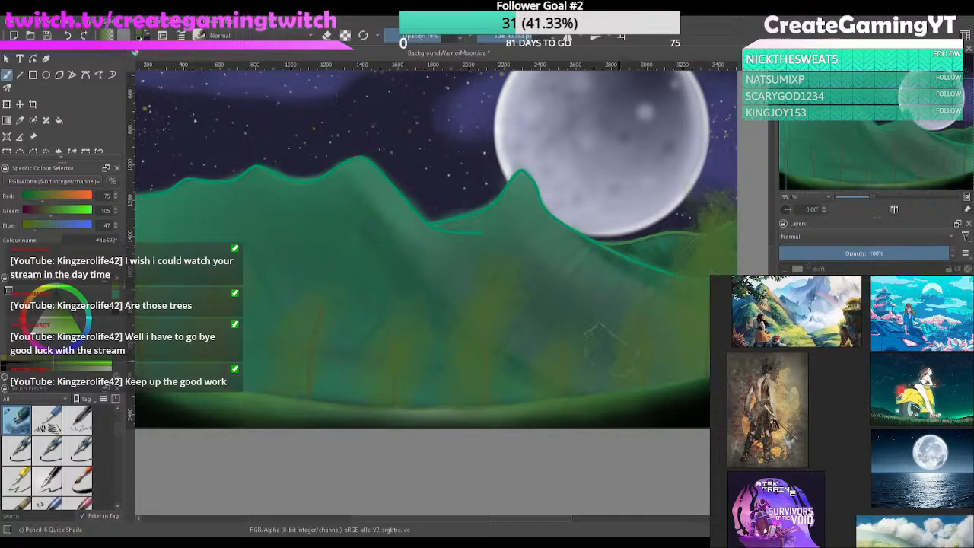
Thicken the olive tree crowns with a second pass from the right-hand trees back across the middle ones
mouse_move(569, 352)
mouse_down()
mouse_move(546, 338)
mouse_move(586, 380)
mouse_up()
mouse_move(511, 289)
mouse_down()
mouse_move(519, 332)
mouse_move(477, 309)
mouse_move(466, 327)
mouse_move(531, 421)
mouse_move(455, 358)
mouse_up()
mouse_move(421, 312)
mouse_down()
mouse_move(405, 297)
mouse_move(381, 392)
mouse_up()
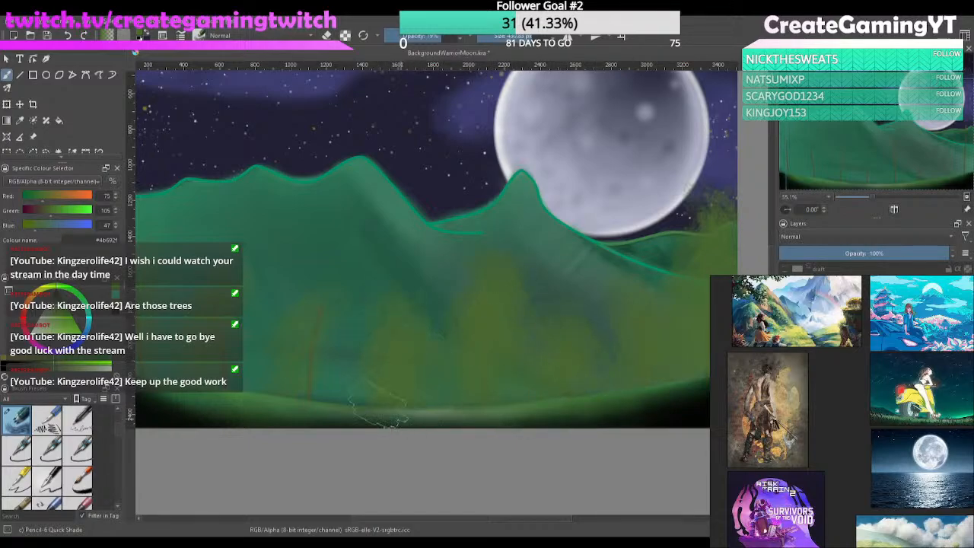
mouse_move(312, 349)
mouse_down()
mouse_move(325, 324)
mouse_move(326, 396)
mouse_up()
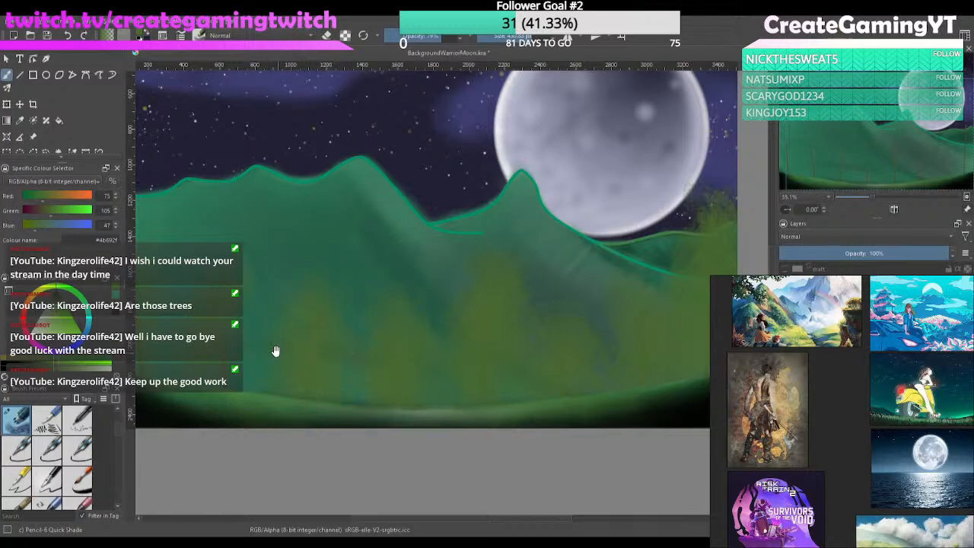
Cover the leftmost trunk with olive foliage and pick the hill's teal green (#37946e) as the painting colour
drag(276, 348, 443, 325)
drag(395, 365, 371, 328)
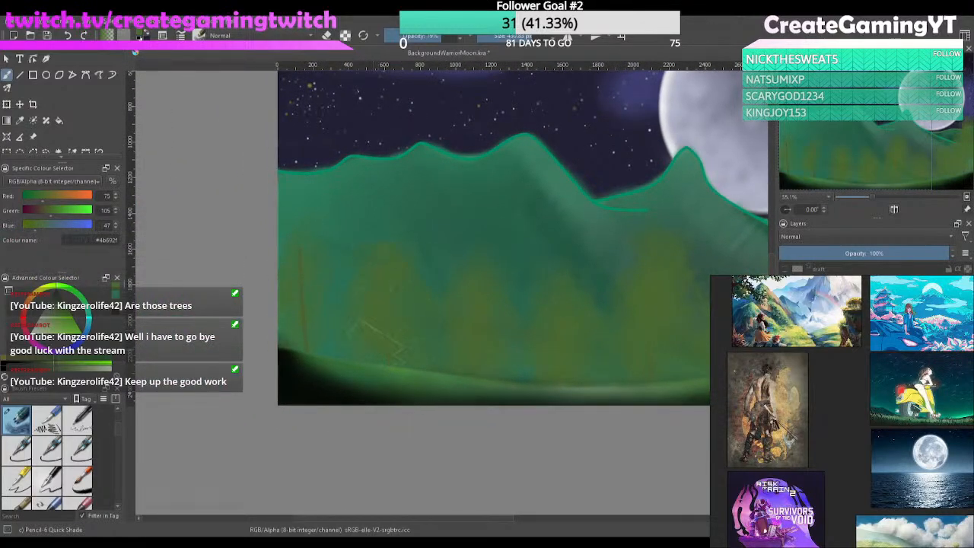
mouse_move(299, 266)
mouse_down()
mouse_move(292, 323)
mouse_move(320, 335)
mouse_move(331, 370)
mouse_move(288, 305)
mouse_up()
ctrl+click(530, 180)
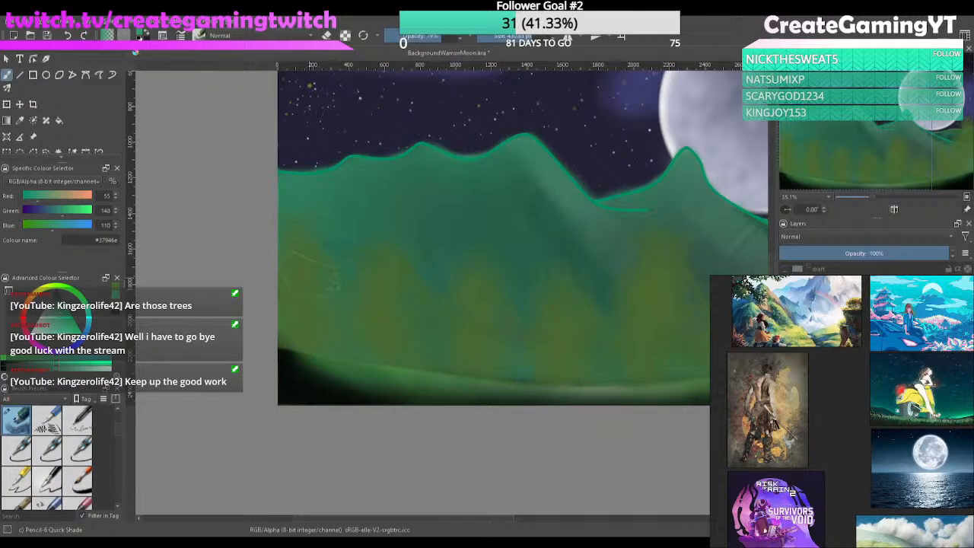
Try teal strokes down the leftmost tree at 50% opacity, undo them, and lower the opacity to about 31%
scroll(316, 332, up, 3)
drag(351, 259, 447, 362)
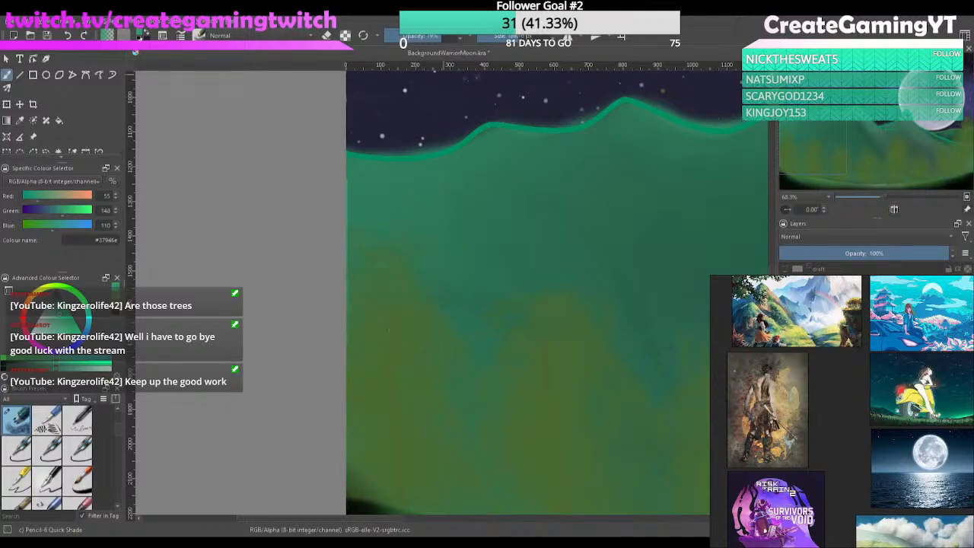
click(421, 37)
drag(394, 292, 427, 339)
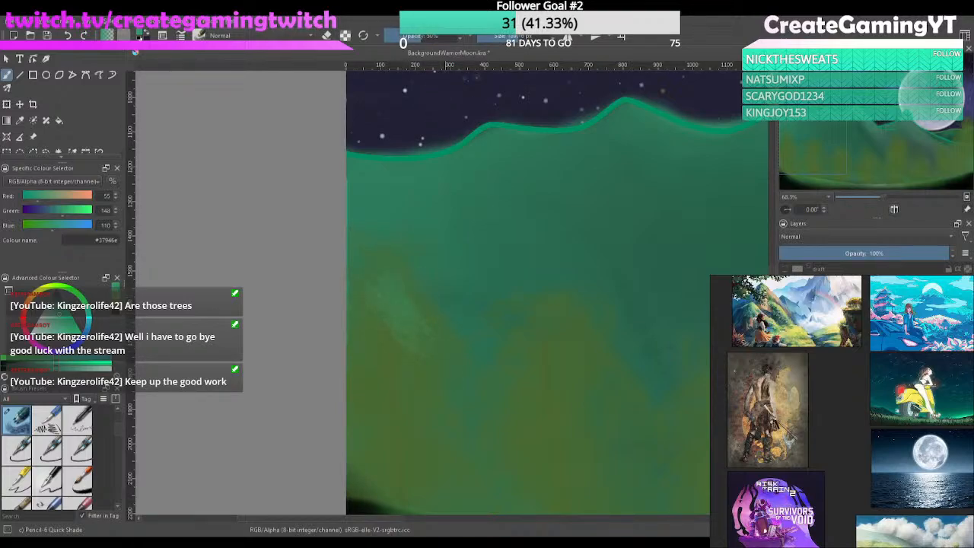
key(ctrl+z)
click(405, 36)
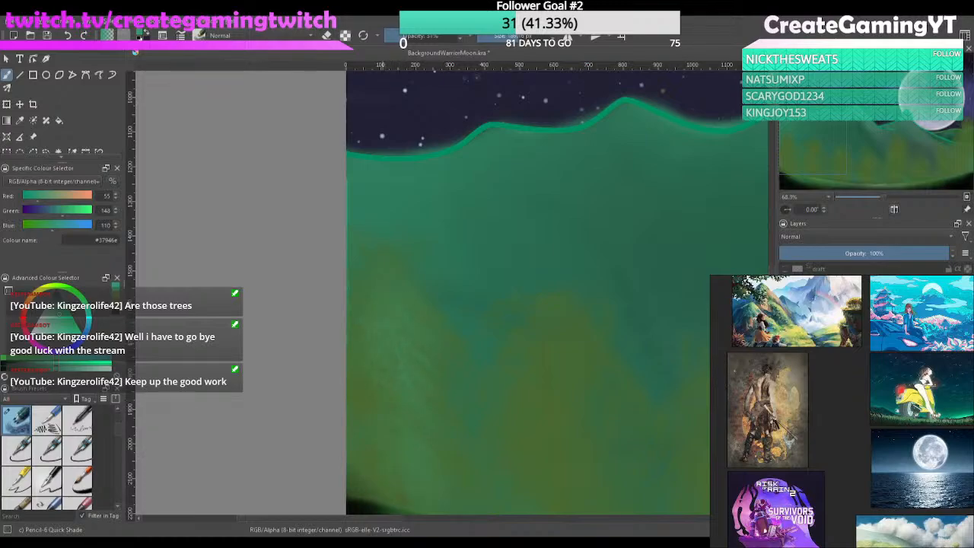
Try the Bristles-2 Flat Rough and Bristles-5 Flat brushes near the leftmost tree, undo the strokes and return to Pencil-6 Quick Shade
scroll(116, 427, down, 3)
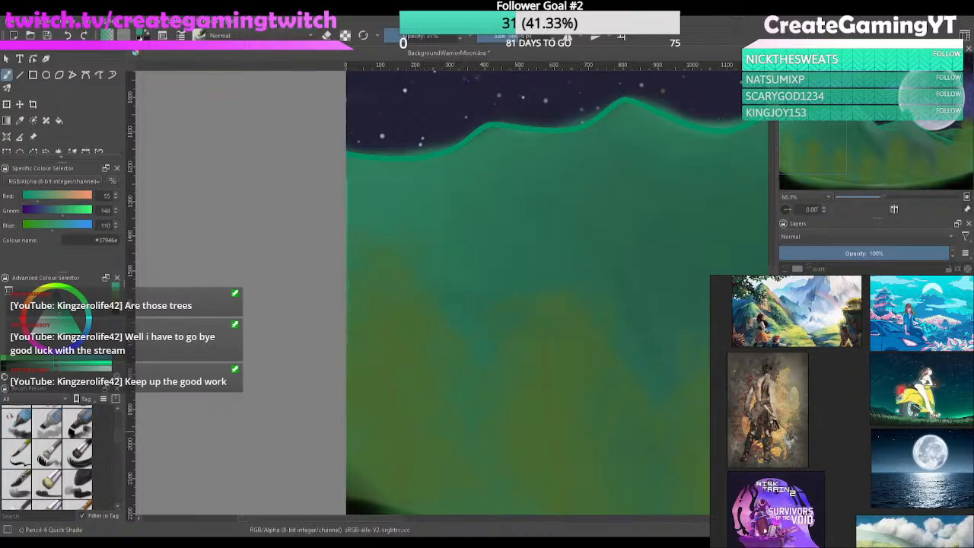
click(48, 452)
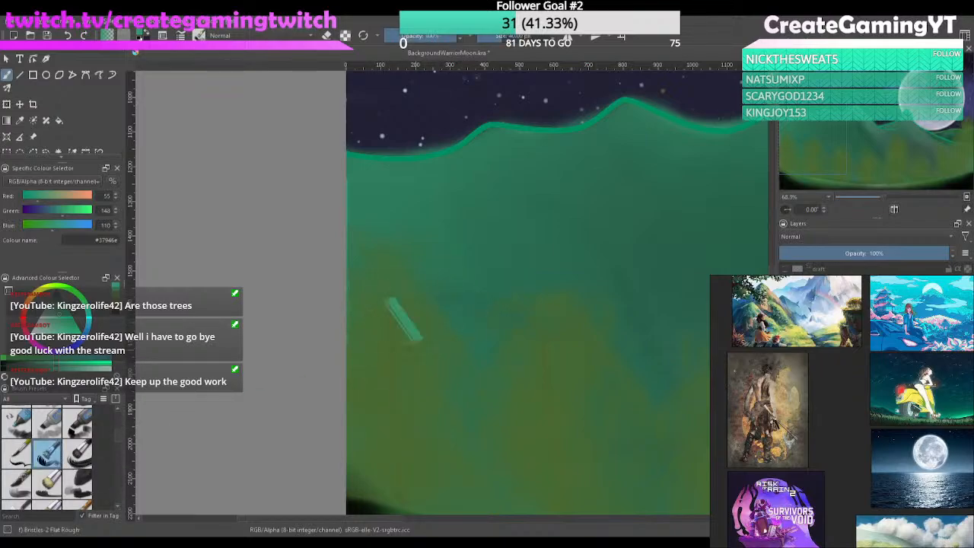
click(47, 481)
drag(477, 246, 480, 319)
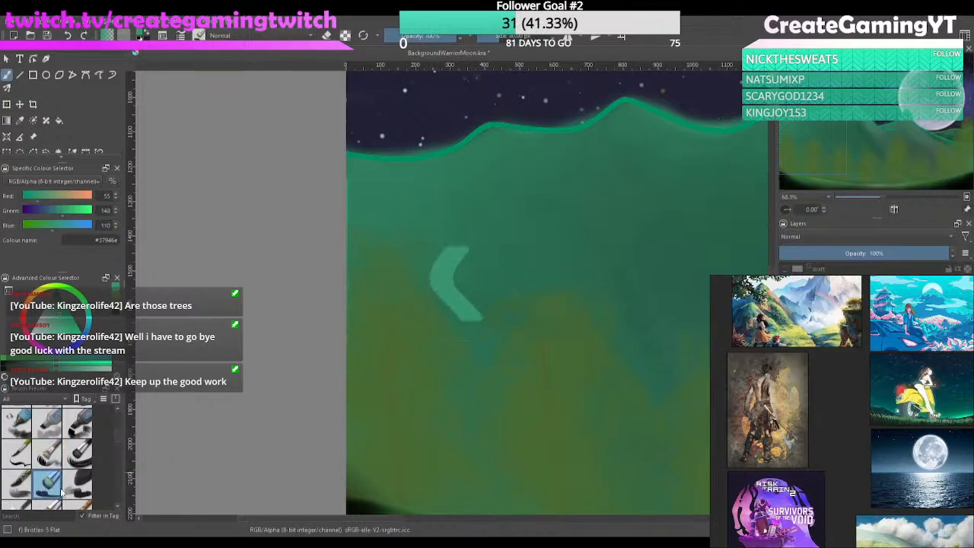
key(ctrl+z)
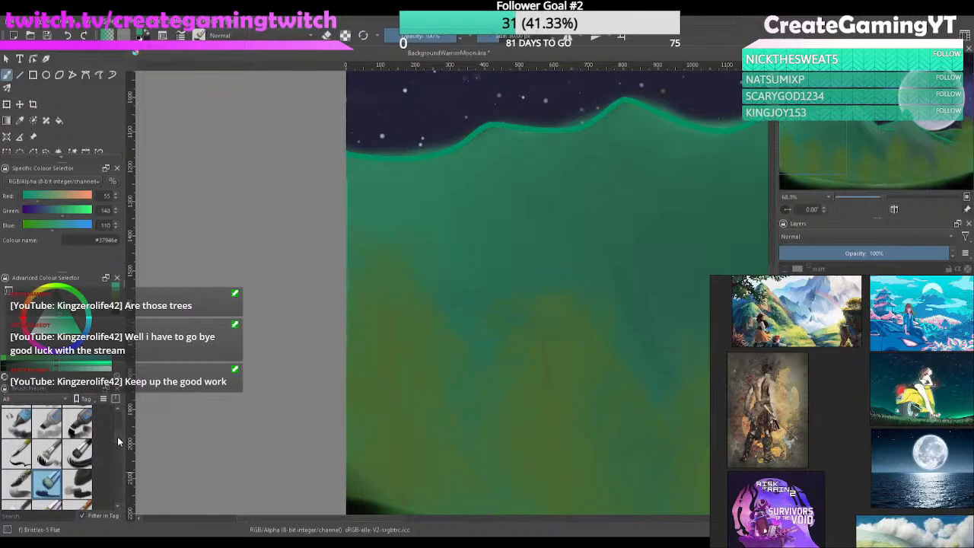
drag(117, 437, 117, 427)
click(22, 423)
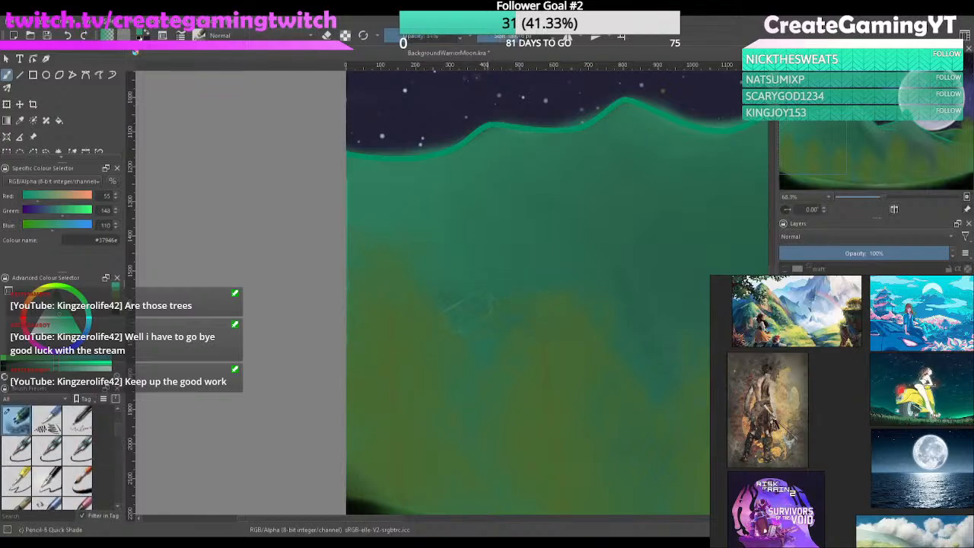
Paint soft teal highlights down the centres of the three leftmost trees at about 31% opacity
drag(399, 308, 411, 351)
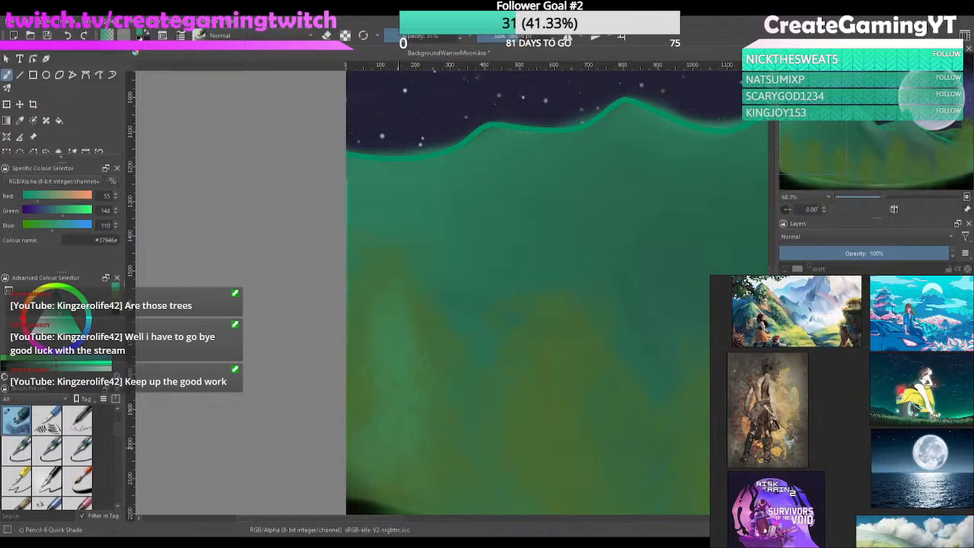
drag(470, 392, 369, 327)
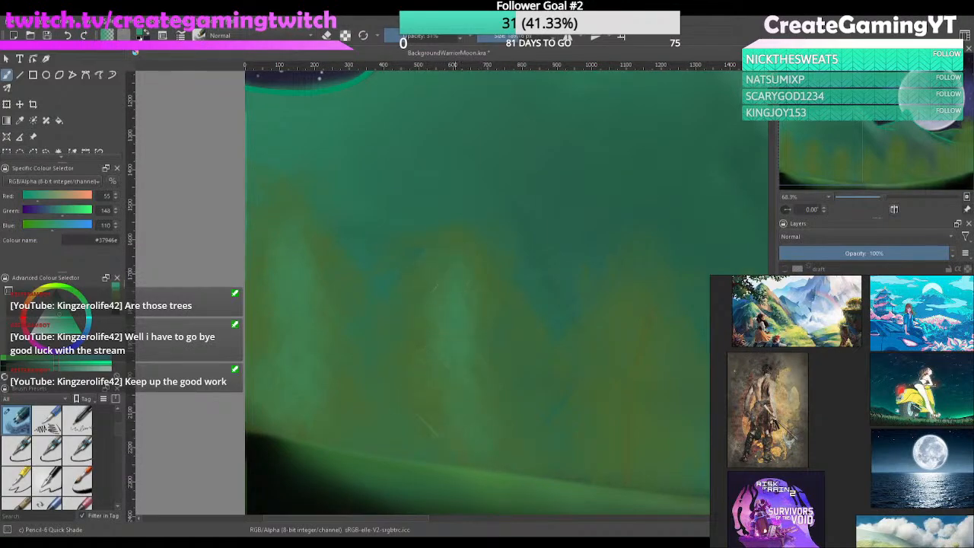
drag(604, 411, 431, 407)
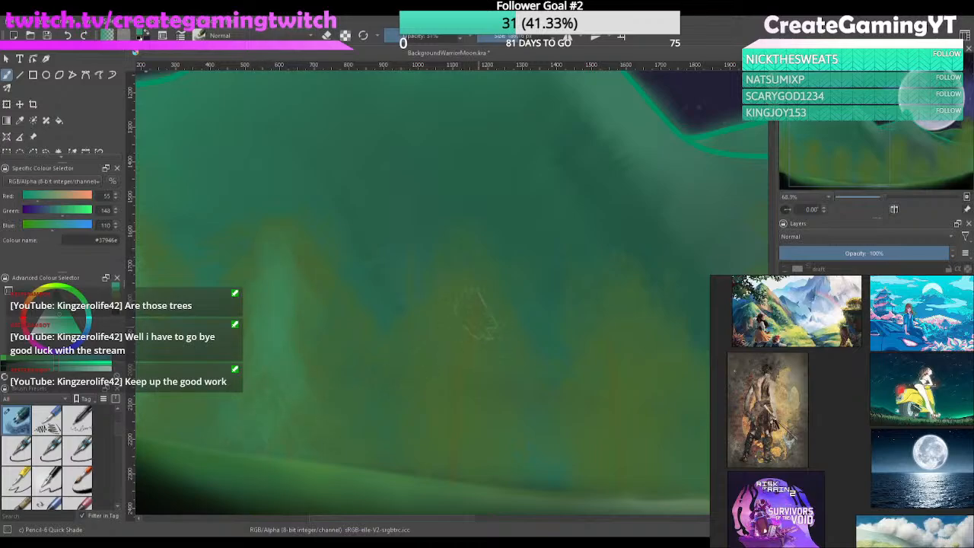
mouse_move(478, 314)
mouse_down()
mouse_move(484, 382)
mouse_move(480, 329)
mouse_move(461, 382)
mouse_move(492, 405)
mouse_move(462, 404)
mouse_move(467, 450)
mouse_up()
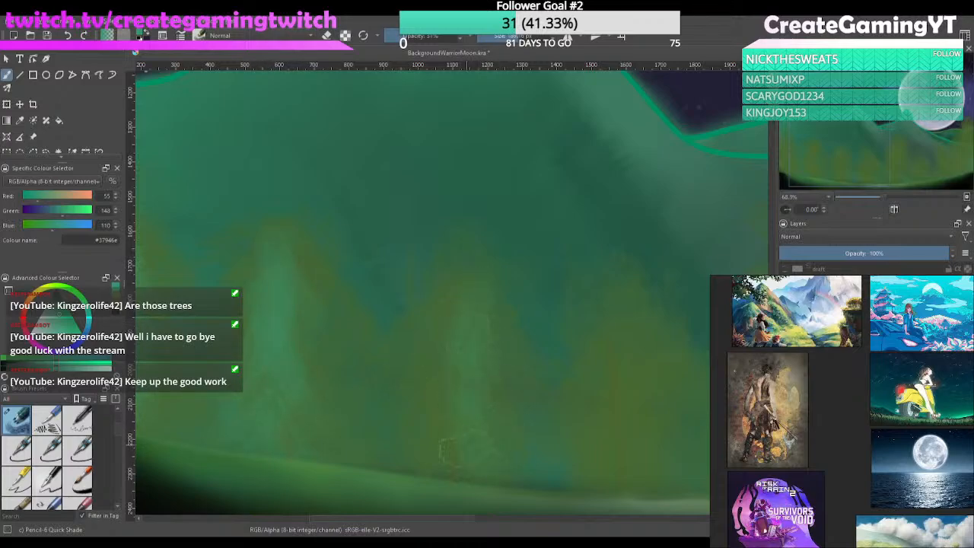
mouse_move(463, 357)
mouse_down()
mouse_move(451, 310)
mouse_move(450, 386)
mouse_move(455, 375)
mouse_move(414, 416)
mouse_move(436, 463)
mouse_up()
Paint teal highlights down the fourth tree and the tall tree beside it
drag(523, 449, 340, 383)
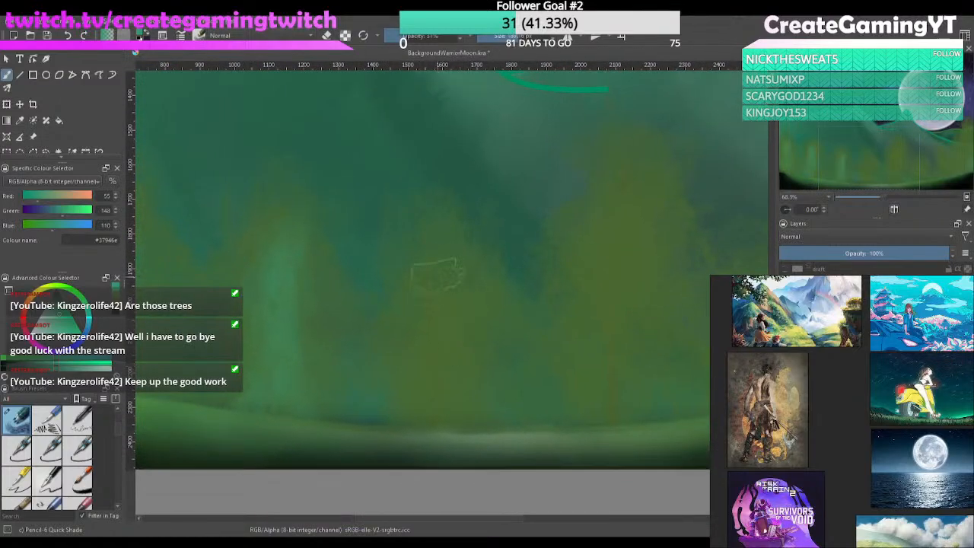
mouse_move(435, 274)
mouse_down()
mouse_move(457, 388)
mouse_move(486, 455)
mouse_move(429, 357)
mouse_move(387, 446)
mouse_up()
drag(622, 192, 629, 296)
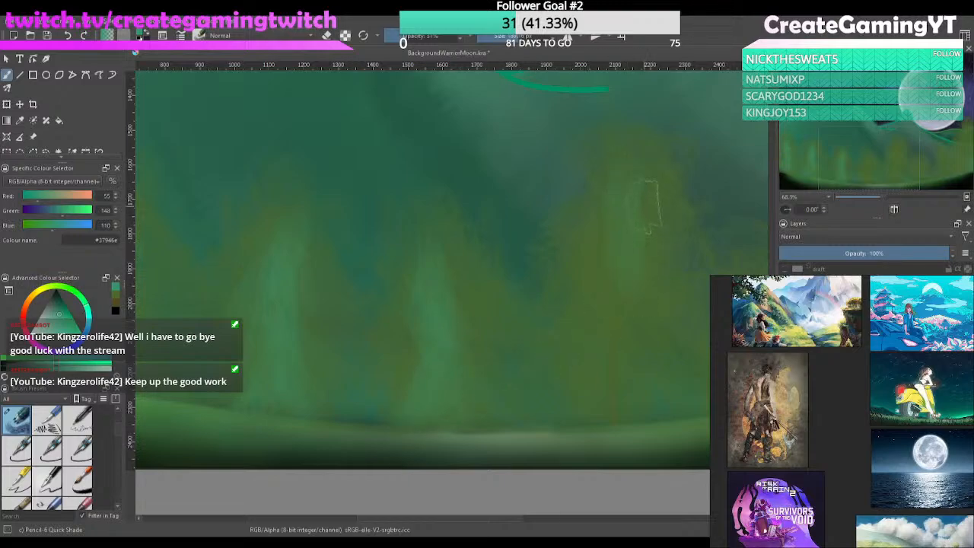
drag(648, 207, 616, 305)
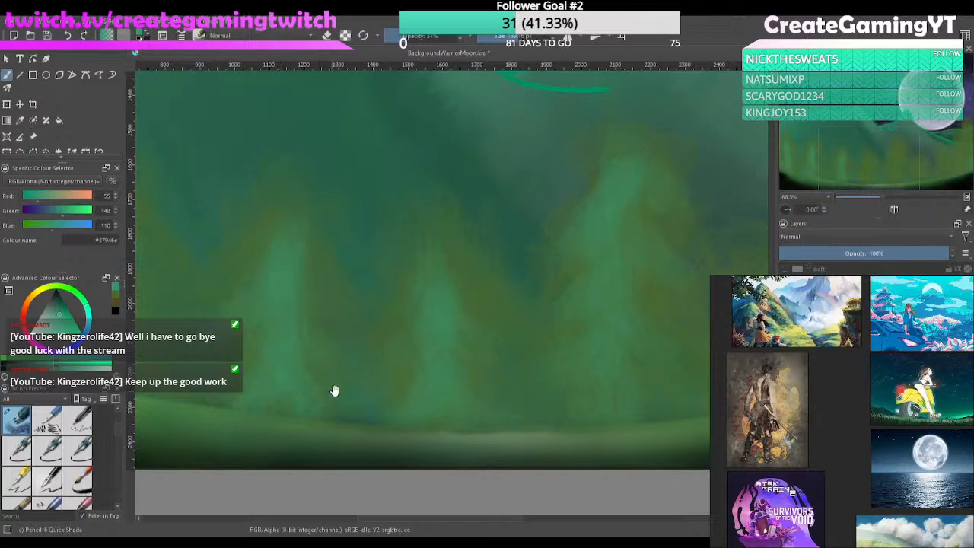
Shape the highlights of the three leftmost trees into pines with pointed tips and thin side branches
drag(334, 391, 599, 397)
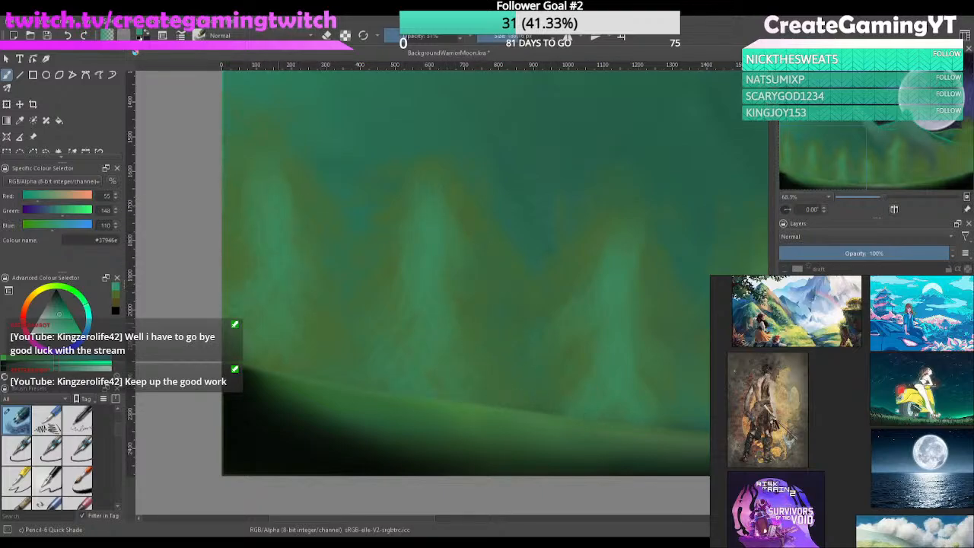
drag(417, 320, 403, 306)
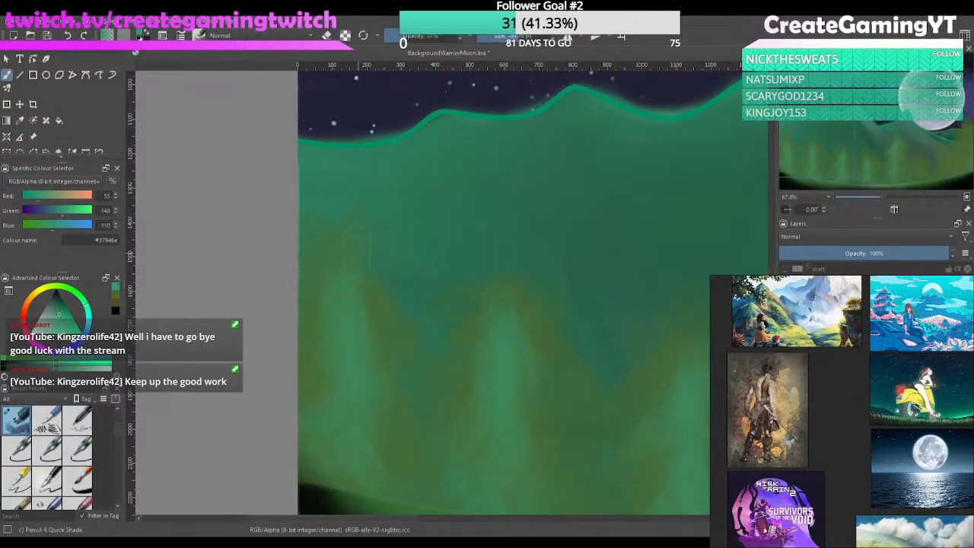
drag(362, 242, 305, 245)
drag(519, 418, 486, 358)
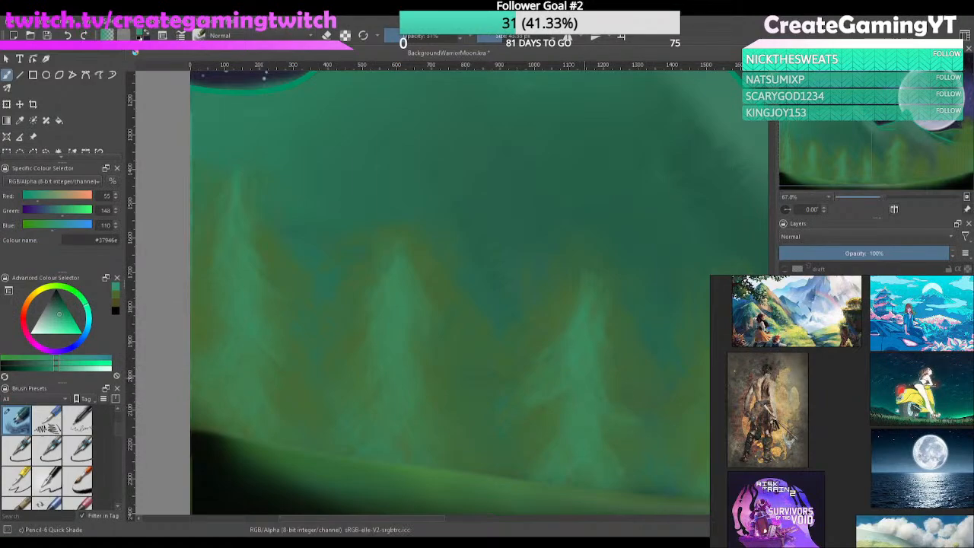
Add thin teal branch strokes to the fourth tree and the tall tree beside it
drag(665, 394, 415, 367)
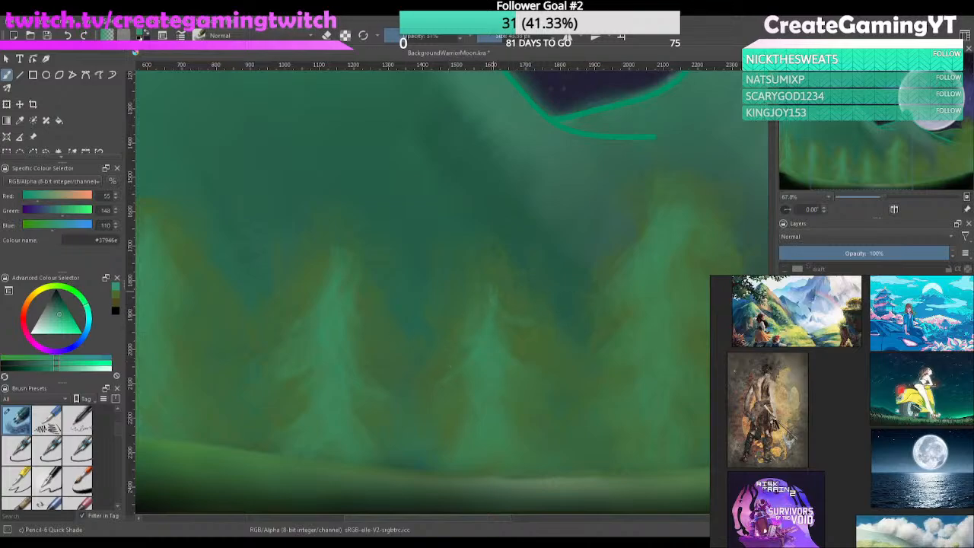
drag(526, 350, 515, 251)
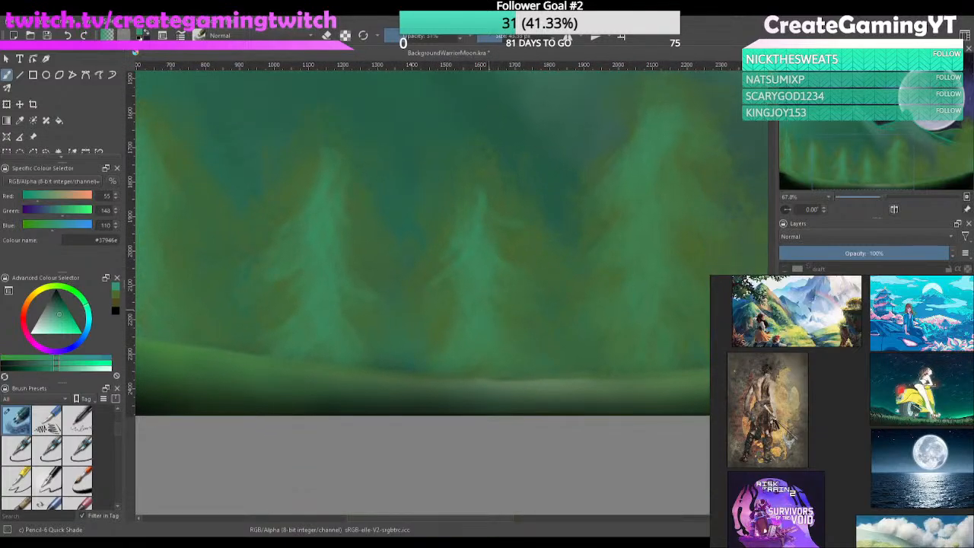
drag(548, 337, 434, 378)
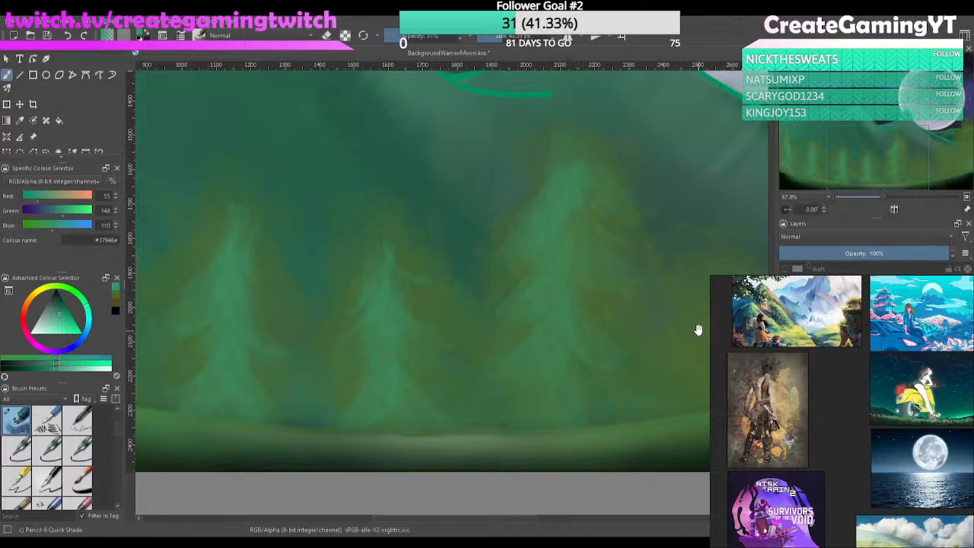
Paint pine-shaped teal highlights on the two smaller trees past the tall one and a long highlight on the canvas-edge tree
drag(696, 330, 632, 311)
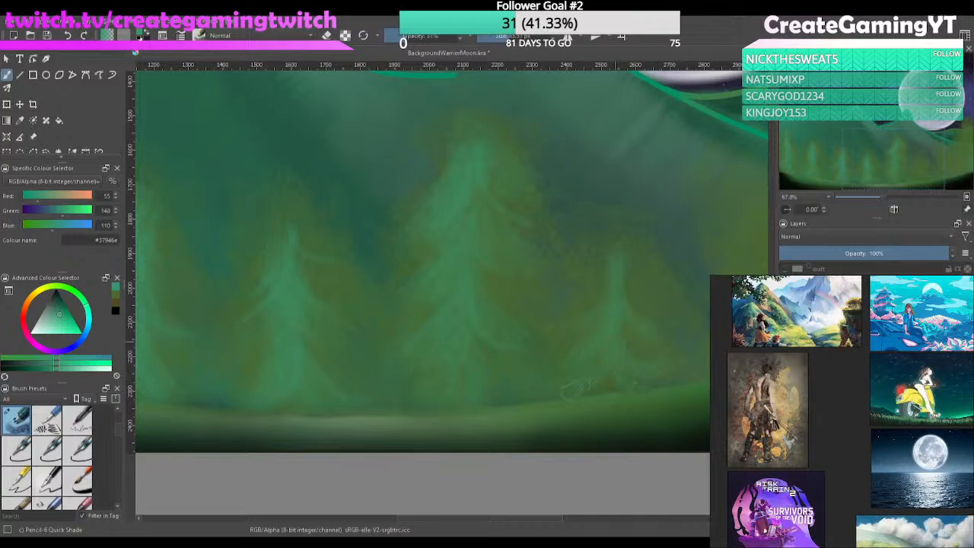
drag(659, 324, 555, 357)
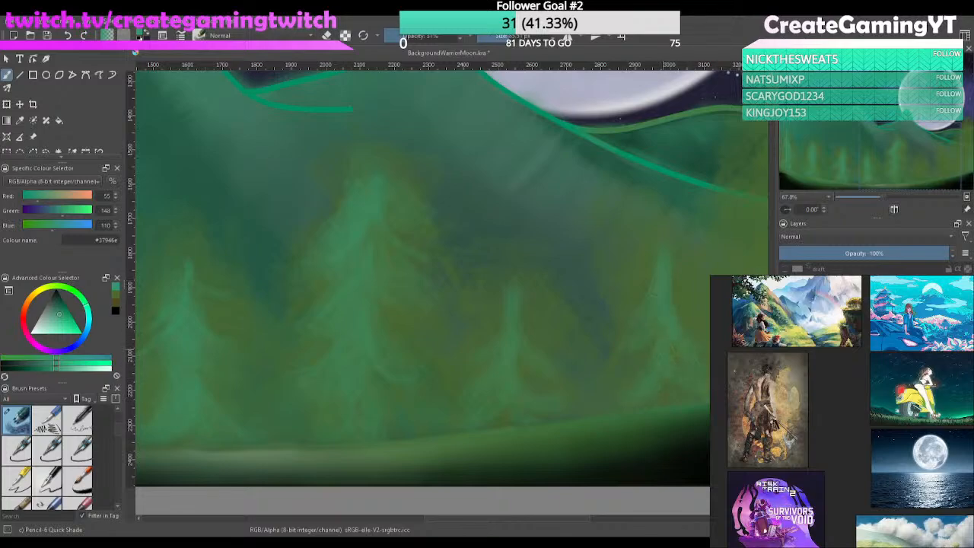
drag(694, 295, 608, 329)
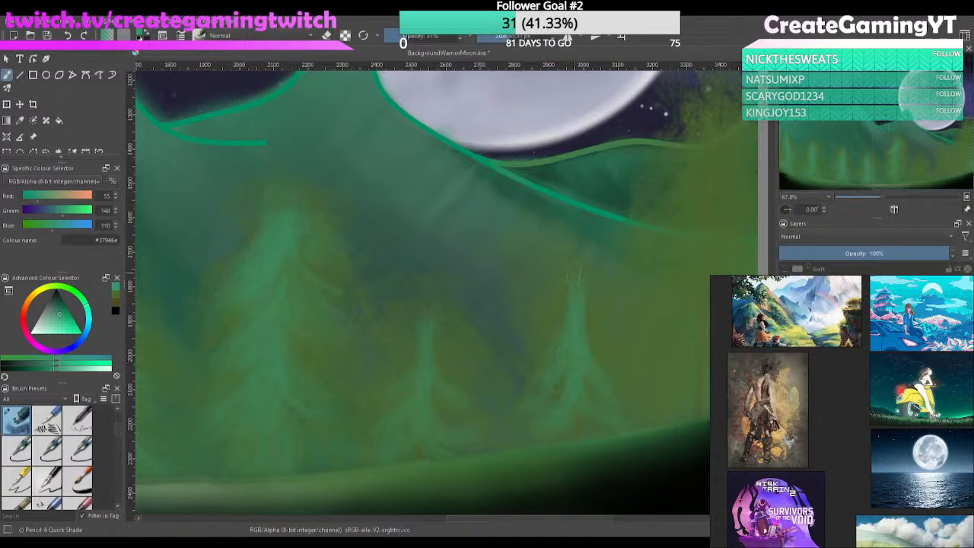
drag(629, 306, 450, 385)
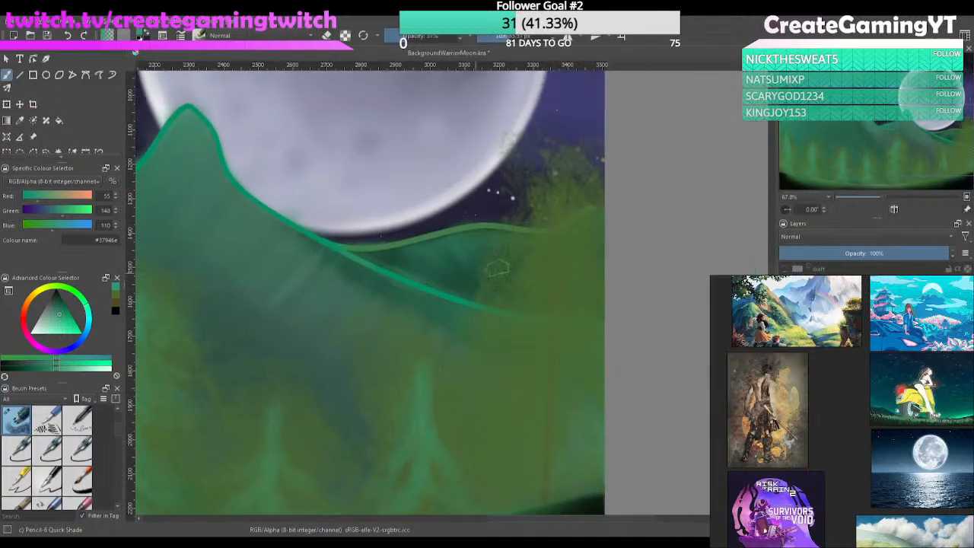
drag(561, 195, 589, 295)
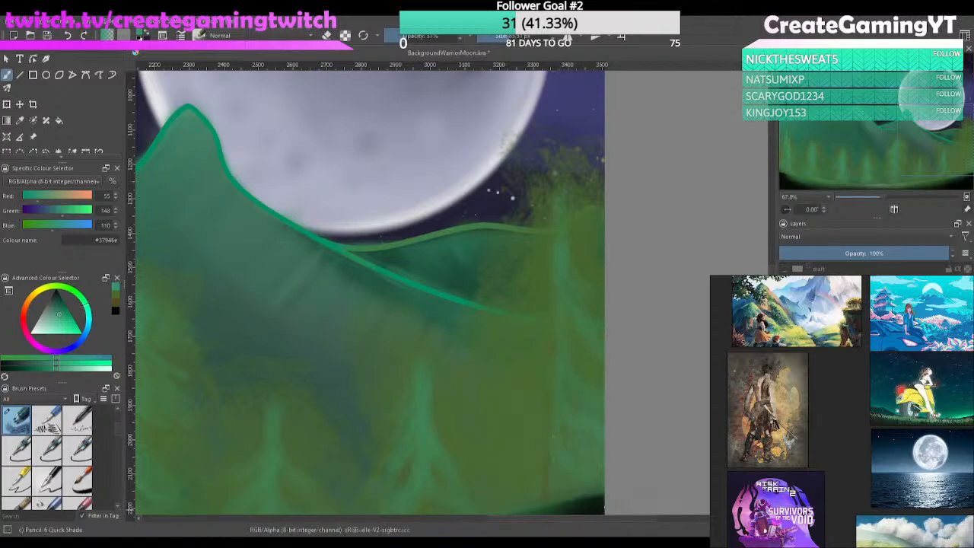
Undo the teal highlights on the canvas-edge tree and the two smaller trees next to it
key(ctrl+z)
key(ctrl+z)
key(ctrl+z)
key(ctrl+z)
key(ctrl+z)
key(ctrl+z)
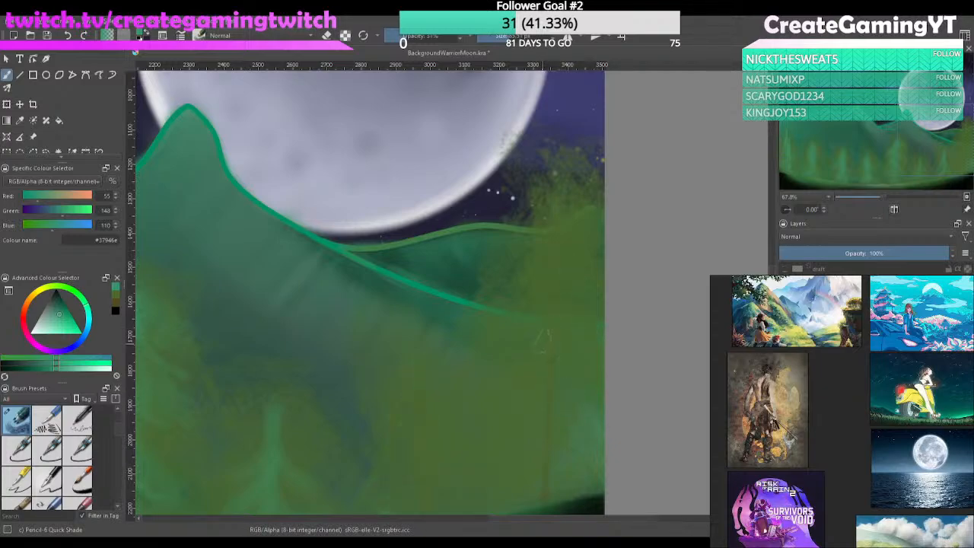
key(ctrl+z)
key(ctrl+z)
Erase the remaining teal highlights from the whole tree row with a large eraser at 100% opacity
mouse_move(252, 390)
mouse_down()
mouse_move(681, 279)
mouse_move(432, 376)
mouse_move(497, 358)
mouse_up()
drag(584, 326, 454, 386)
key(e)
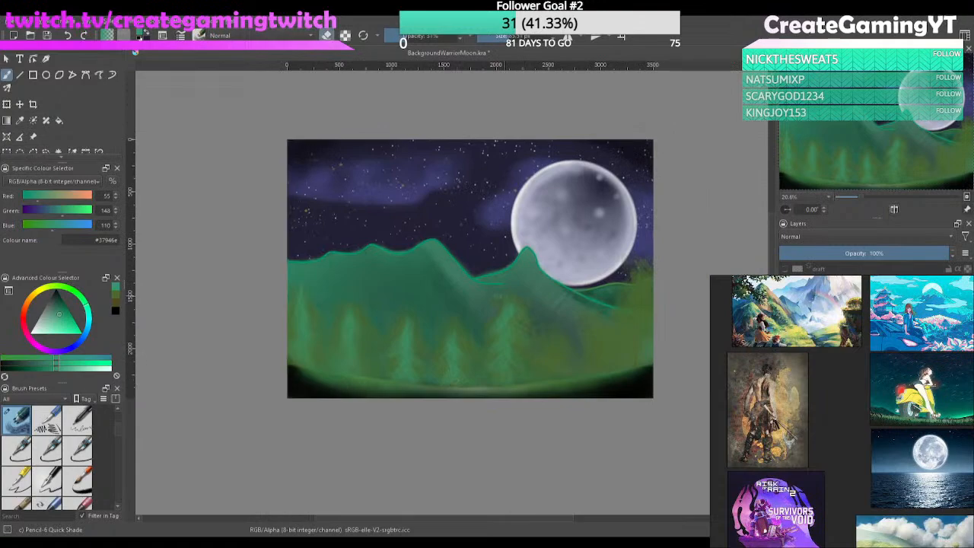
drag(498, 297, 527, 298)
drag(428, 36, 458, 37)
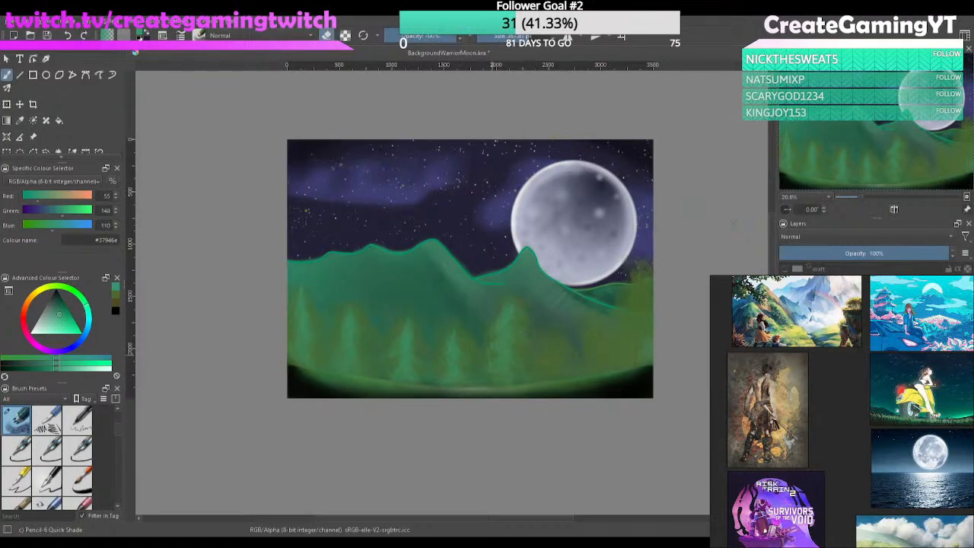
mouse_move(515, 300)
mouse_down()
mouse_move(501, 381)
mouse_move(525, 381)
mouse_move(527, 304)
mouse_up()
mouse_move(474, 356)
mouse_down()
mouse_move(463, 326)
mouse_move(446, 395)
mouse_move(428, 322)
mouse_move(408, 390)
mouse_move(392, 305)
mouse_move(361, 390)
mouse_move(341, 293)
mouse_move(316, 396)
mouse_move(303, 328)
mouse_up()
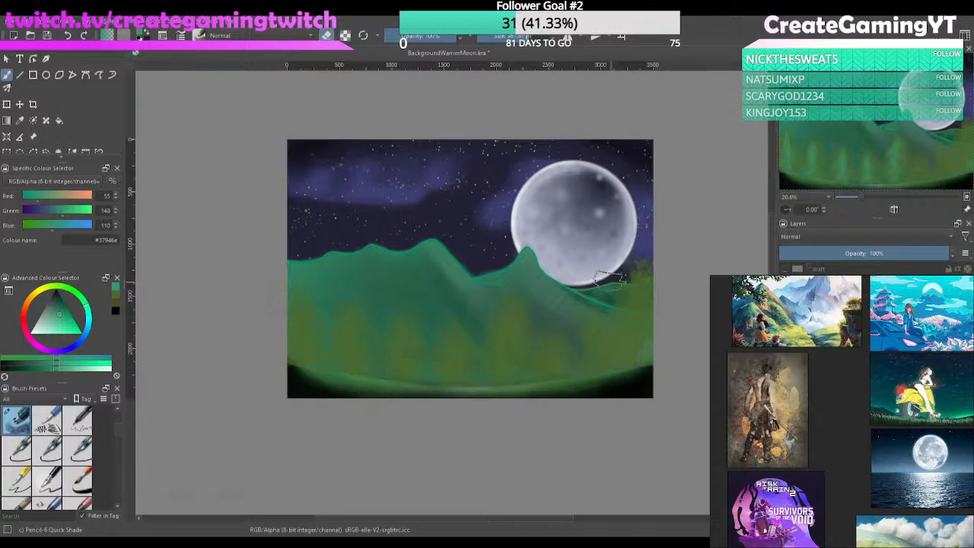
Switch from erasing back to painting, with the brush opacity at about 39%, ready at the leftmost tree
click(412, 36)
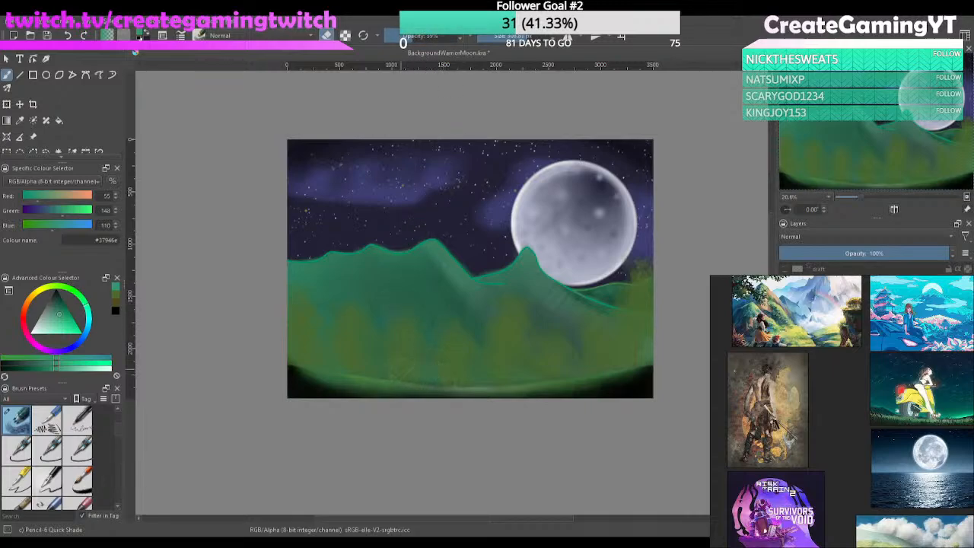
key(e)
drag(347, 372, 566, 284)
drag(300, 340, 654, 423)
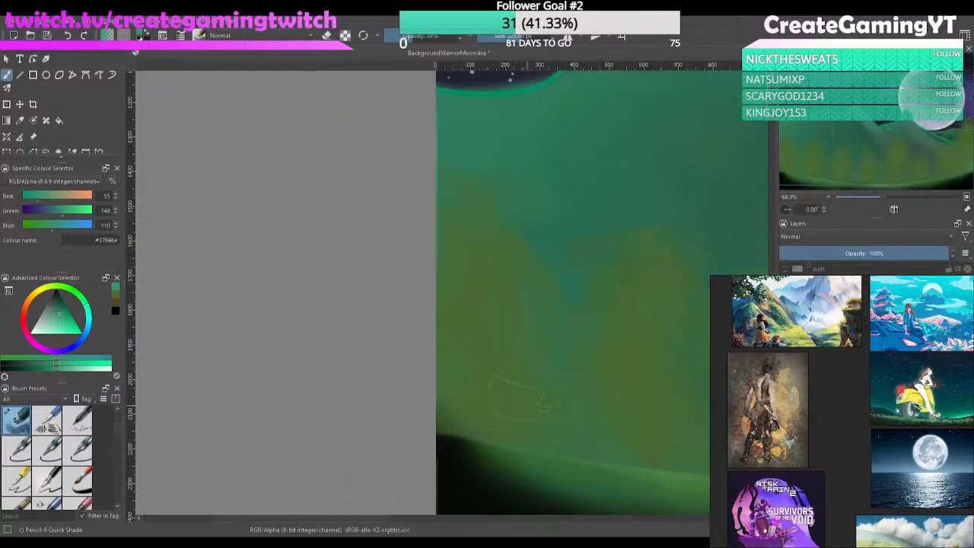
Try horizontal teal strokes across the base of the leftmost tree, undoing each attempt
mouse_move(458, 402)
shift+mouse_down()
mouse_move(443, 402)
mouse_move(543, 390)
shift+mouse_up()
key(ctrl+z)
drag(461, 393, 548, 401)
key(ctrl+z)
drag(446, 414, 528, 426)
key(ctrl+z)
Try teal branch strokes across the lower half and up the middle of the leftmost tree, undoing each attempt
drag(463, 415, 527, 427)
mouse_move(450, 351)
mouse_down()
mouse_move(513, 367)
mouse_move(540, 364)
mouse_up()
drag(472, 335, 455, 338)
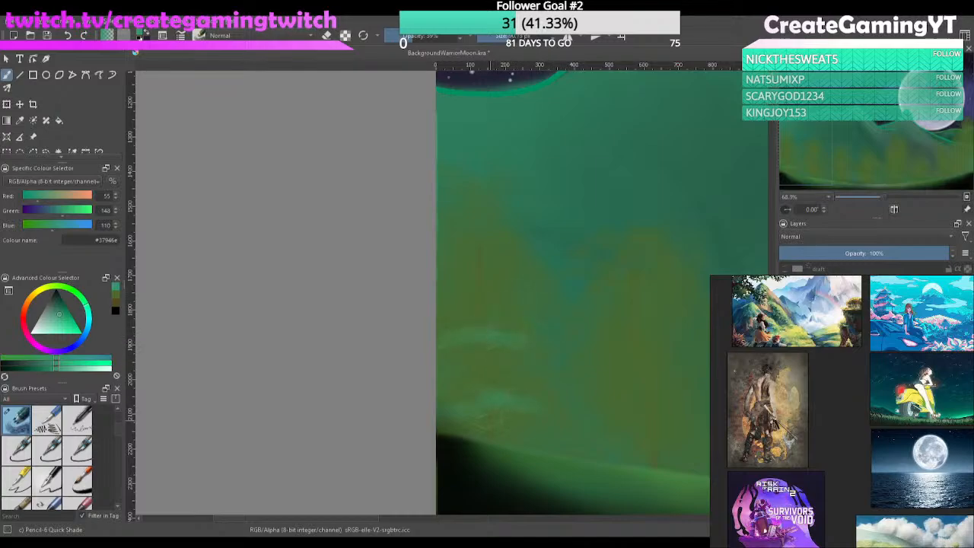
key(ctrl+z)
key(ctrl+z)
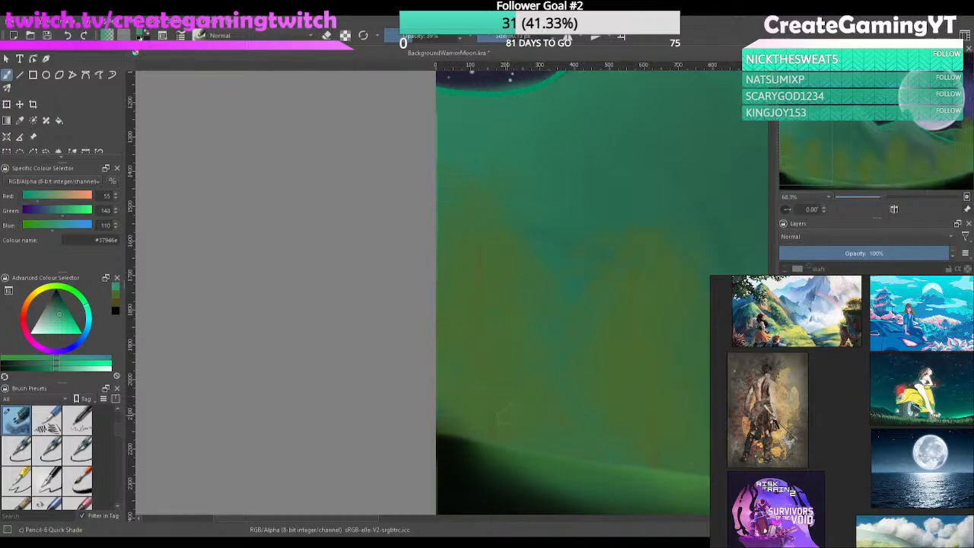
drag(557, 383, 542, 405)
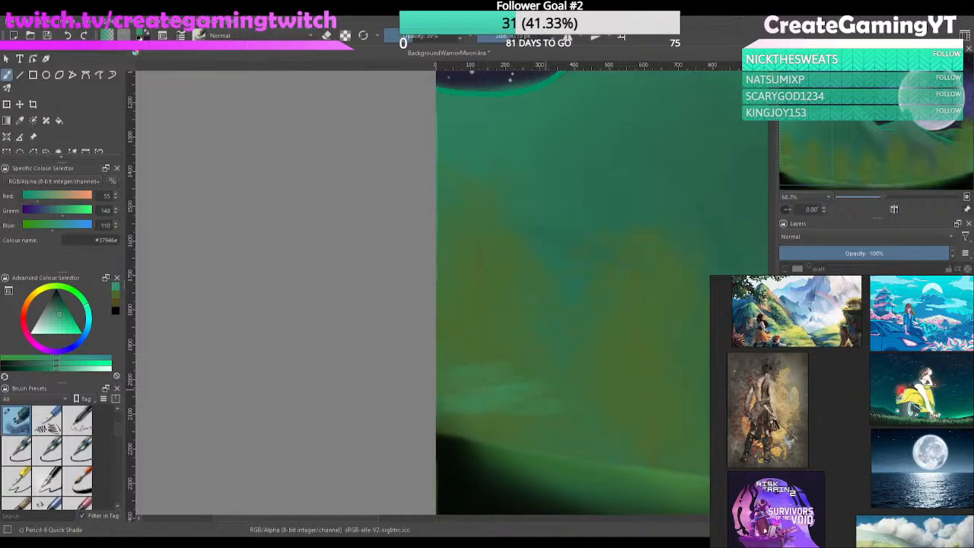
key(ctrl+z)
mouse_move(479, 425)
mouse_down()
mouse_move(449, 423)
mouse_move(490, 407)
mouse_move(468, 384)
mouse_move(495, 357)
mouse_move(489, 323)
mouse_up()
key(ctrl+z)
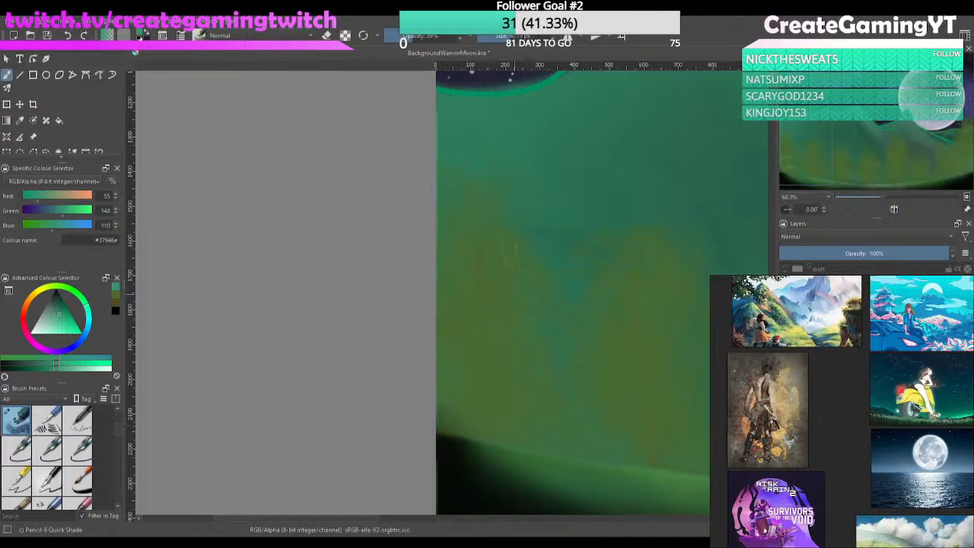
Paint stacked horizontal teal branch strokes, narrow at the crown and wider at the base, on the leftmost and second trees
mouse_move(468, 202)
mouse_down()
mouse_move(502, 279)
mouse_move(475, 277)
mouse_move(465, 365)
mouse_move(547, 376)
mouse_move(461, 397)
mouse_move(542, 403)
mouse_move(429, 428)
mouse_move(554, 431)
mouse_move(455, 447)
mouse_up()
mouse_move(643, 413)
mouse_down()
mouse_move(533, 412)
mouse_move(507, 427)
mouse_up()
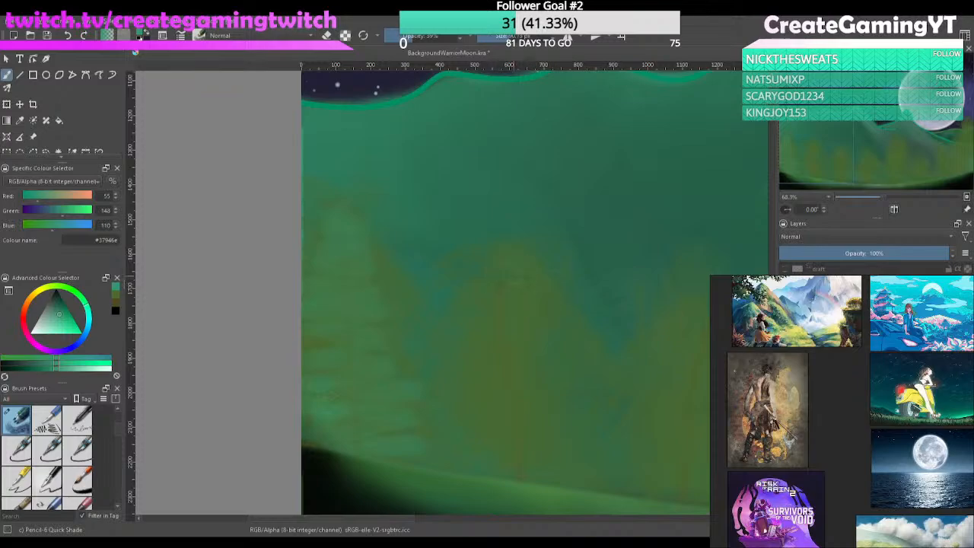
mouse_move(491, 266)
mouse_down()
mouse_move(514, 281)
mouse_move(521, 301)
mouse_move(490, 326)
mouse_move(522, 359)
mouse_move(470, 386)
mouse_move(495, 398)
mouse_move(487, 411)
mouse_move(533, 473)
mouse_up()
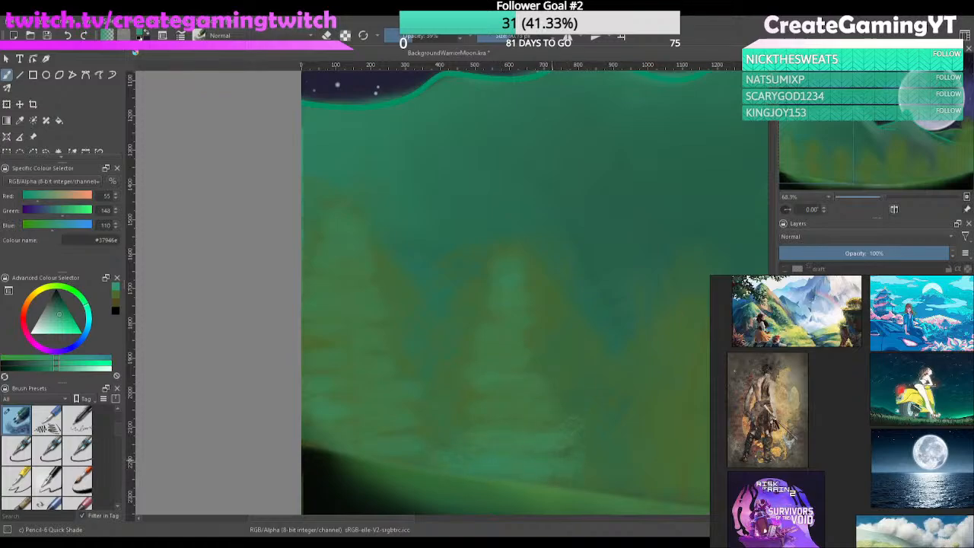
Paint the same tapering teal branch strokes on the third and fourth trees and on the crown of the tall fifth tree
drag(656, 422, 545, 386)
mouse_move(618, 282)
mouse_down()
mouse_move(591, 283)
mouse_move(570, 312)
mouse_move(608, 356)
mouse_move(547, 373)
mouse_move(550, 386)
mouse_move(597, 411)
mouse_move(524, 441)
mouse_move(561, 451)
mouse_move(513, 449)
mouse_up()
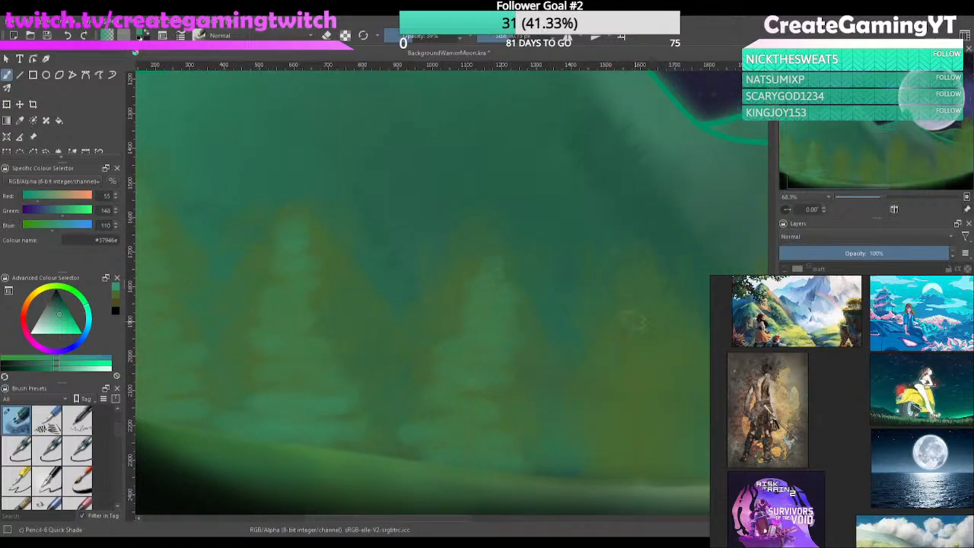
mouse_move(642, 335)
mouse_down()
mouse_move(665, 363)
mouse_move(597, 403)
mouse_move(599, 421)
mouse_move(666, 424)
mouse_move(612, 471)
mouse_up()
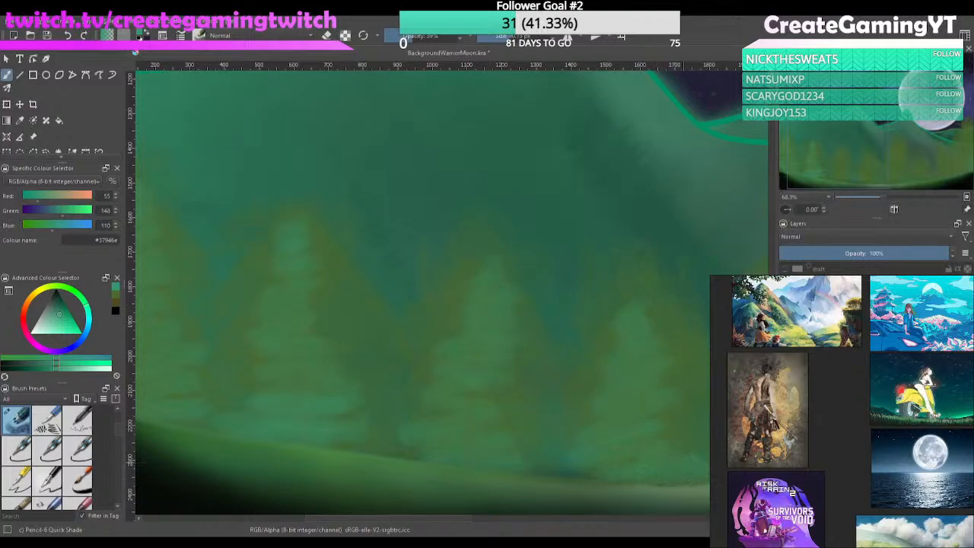
drag(689, 387, 529, 362)
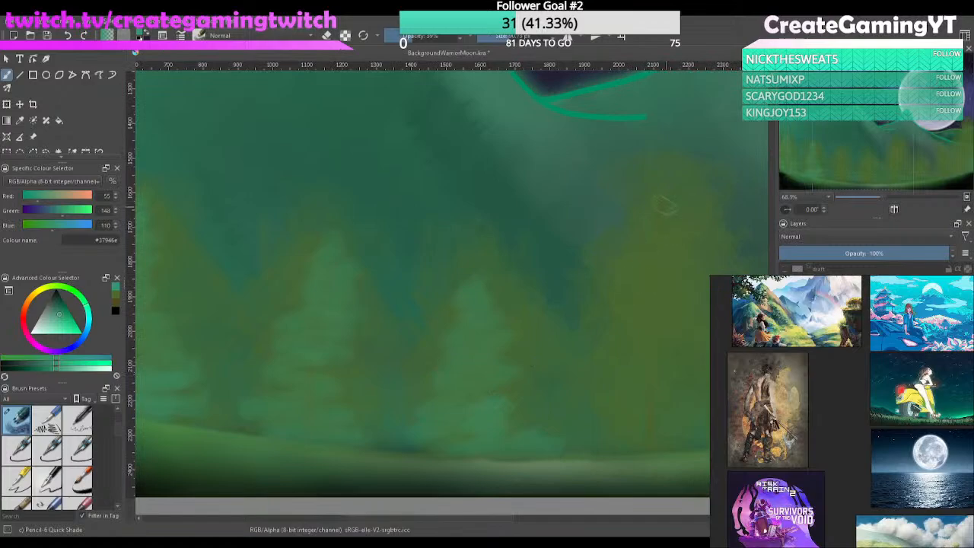
mouse_move(662, 204)
mouse_down()
mouse_move(681, 231)
mouse_move(643, 249)
mouse_move(628, 286)
mouse_move(675, 292)
mouse_up()
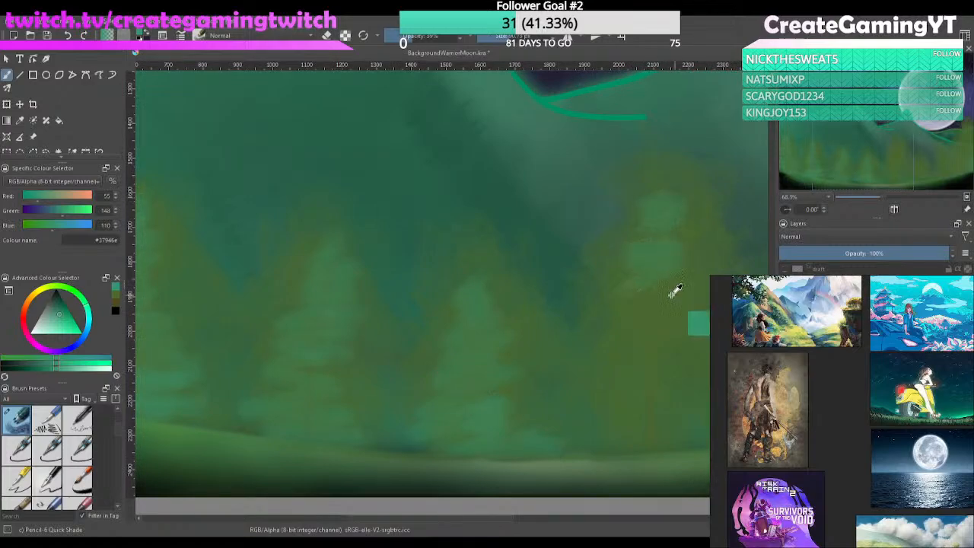
Undo all the teal branch strokes, from the tall fifth tree back to the leftmost tree
key(ctrl+z)
key(ctrl+z)
key(ctrl+z)
key(ctrl+z)
key(ctrl+z)
key(ctrl+z)
key(ctrl+z)
key(ctrl+z)
drag(428, 350, 789, 370)
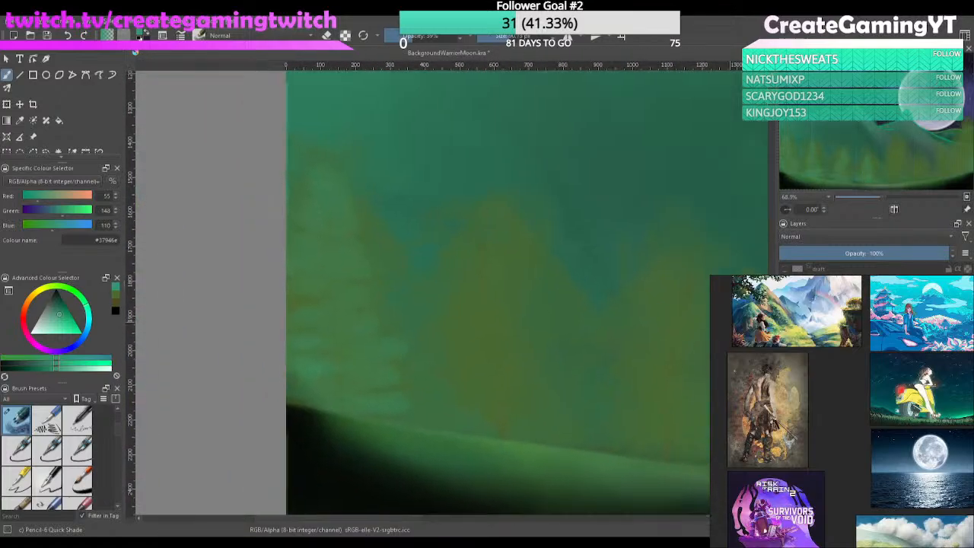
key(ctrl+z)
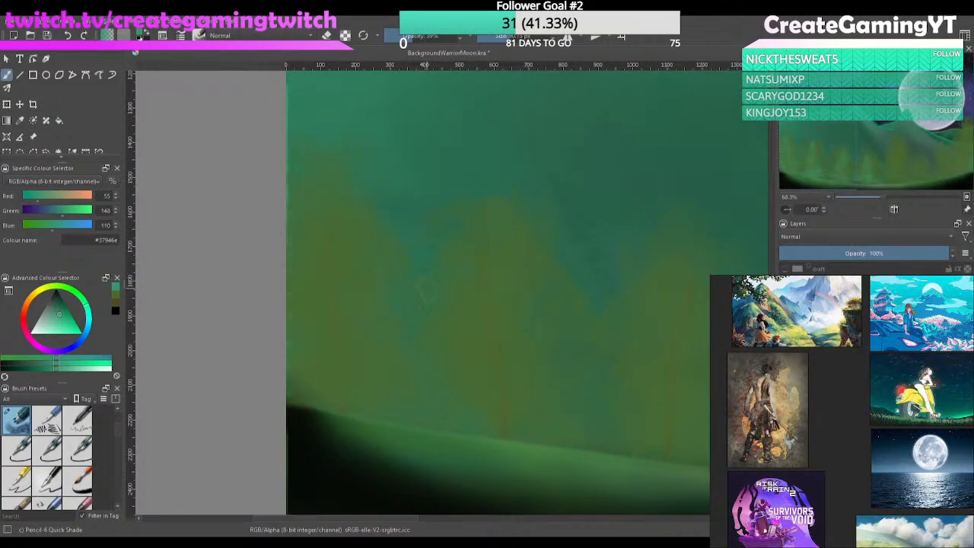
Switch to the Stamp Leaves brush preset and lower its opacity to 20%
key(bracketright)
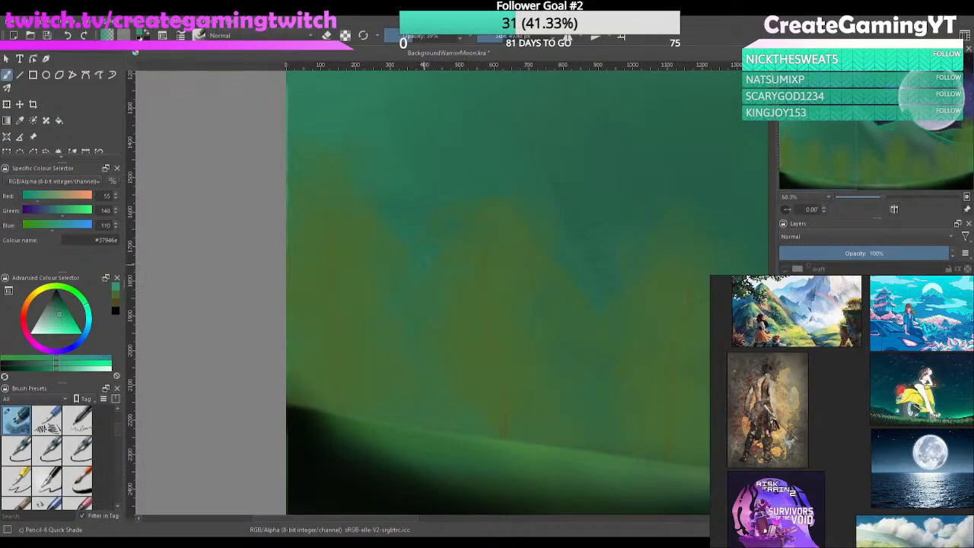
key(bracketright)
scroll(115, 427, down, 5)
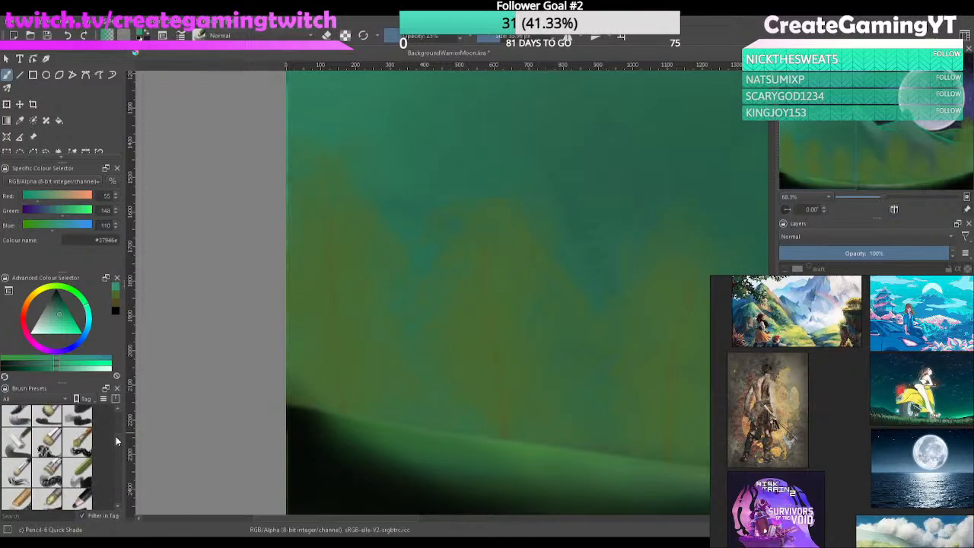
drag(119, 446, 120, 501)
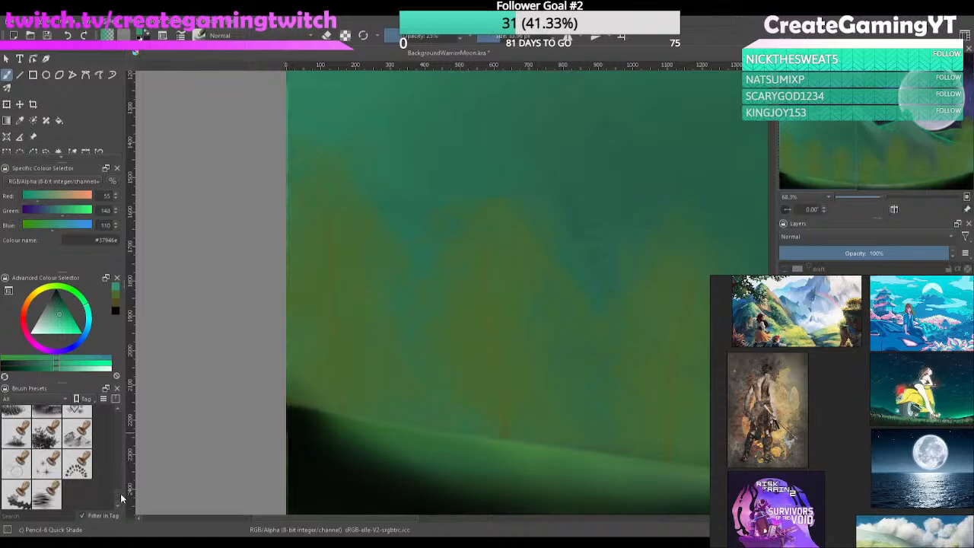
click(48, 427)
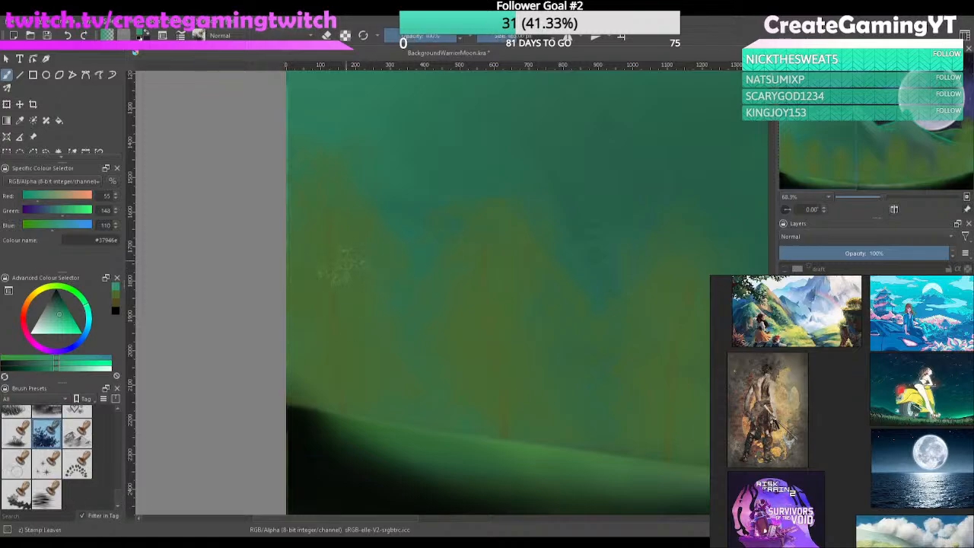
click(368, 210)
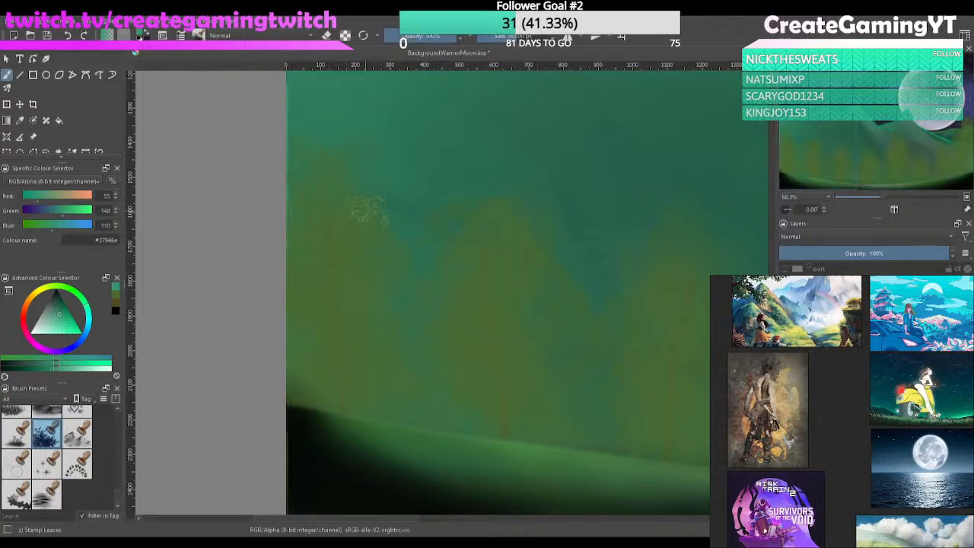
click(422, 37)
Stamp teal leaves down the leftmost tree from crown to base, comparing the tree with and without them
drag(312, 184, 333, 281)
key(ctrl+z)
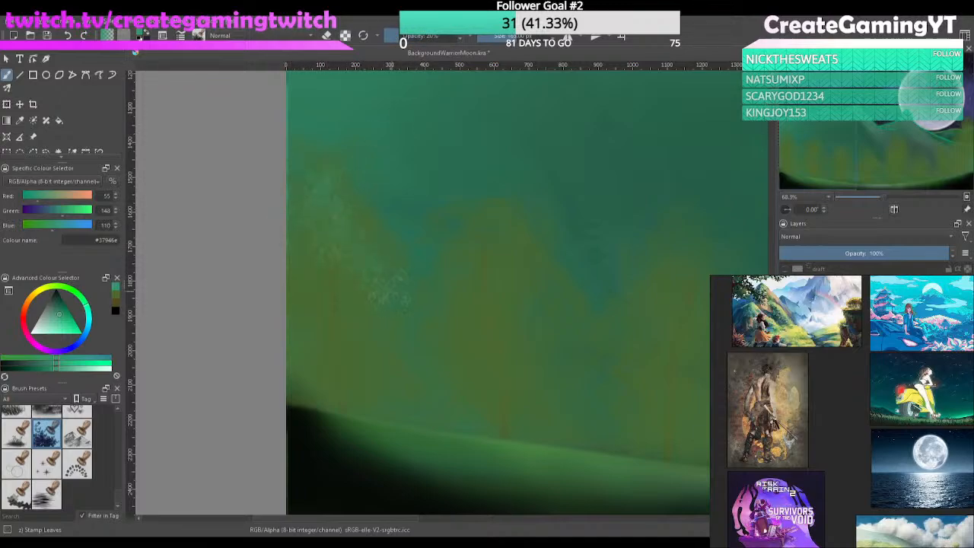
drag(326, 194, 319, 306)
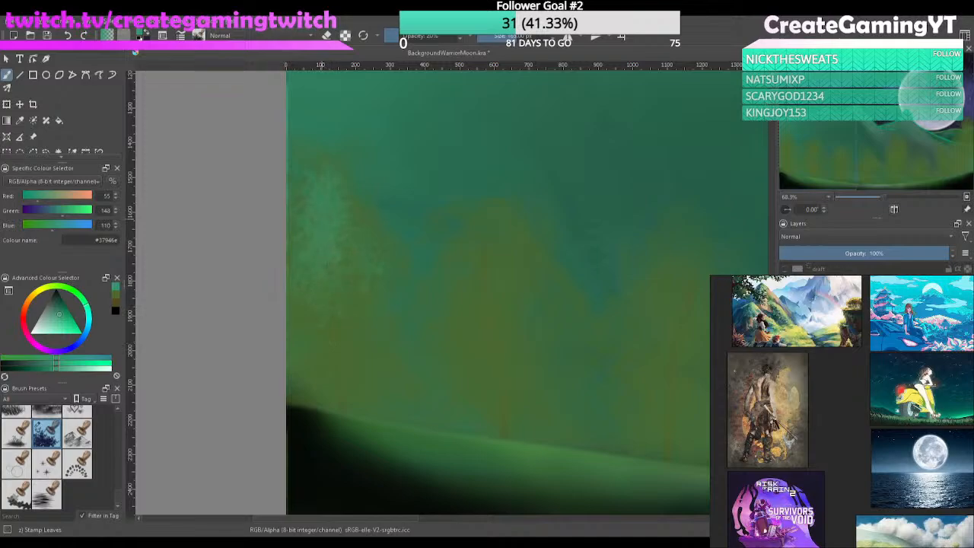
mouse_move(321, 220)
mouse_down()
mouse_move(339, 308)
mouse_move(301, 398)
mouse_move(332, 292)
mouse_move(376, 403)
mouse_move(340, 312)
mouse_move(312, 381)
mouse_move(367, 400)
mouse_up()
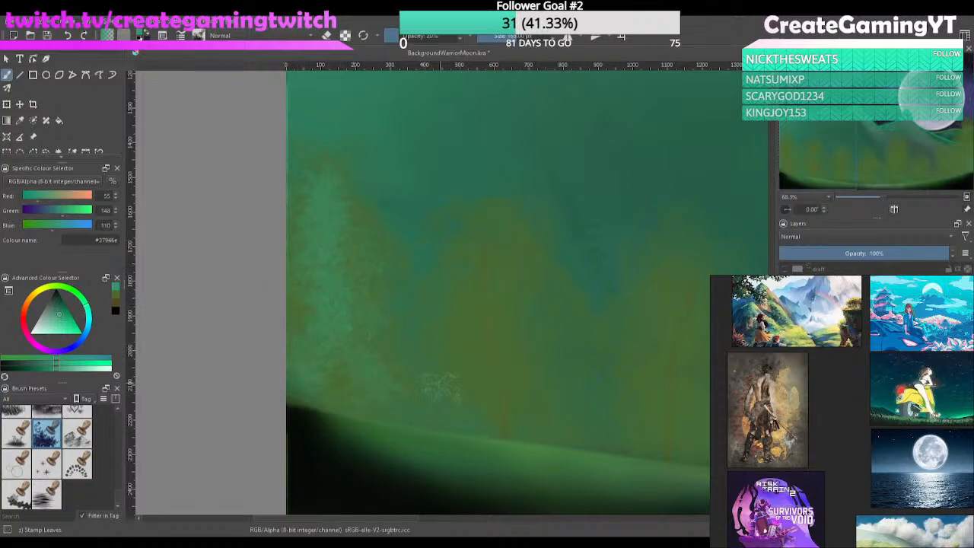
drag(314, 284, 361, 399)
key(ctrl+z)
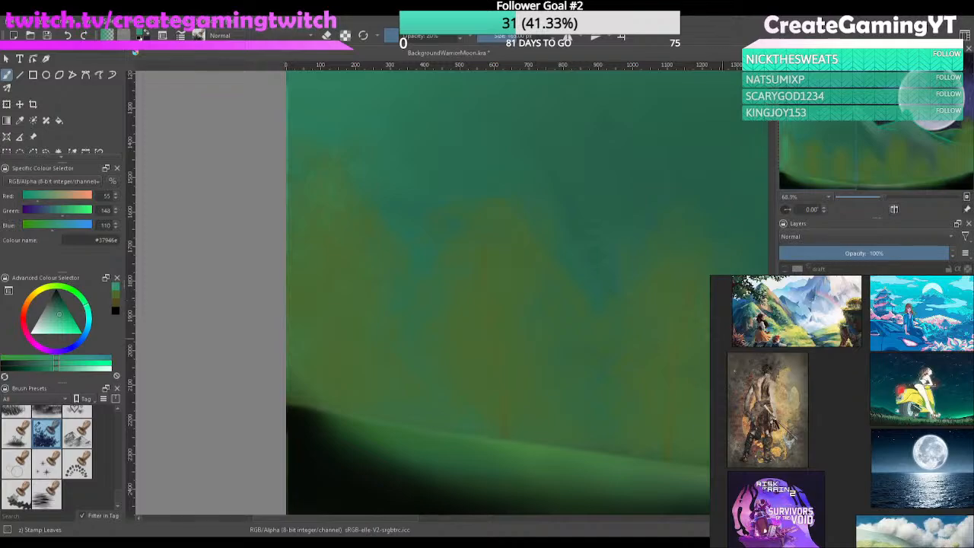
key(ctrl+shift+z)
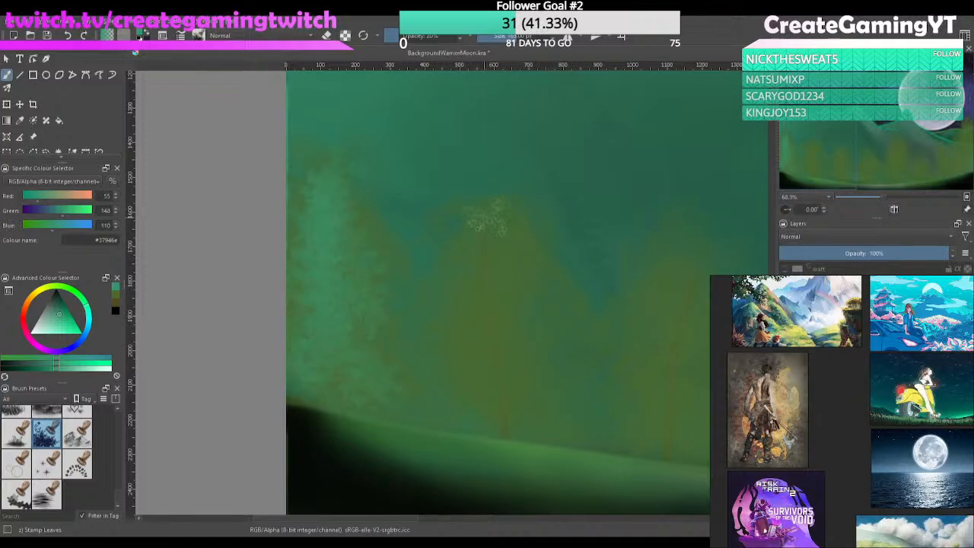
Cover the second and third trees with stamped teal leaves, shaping each into a pointed crown with a wide base
mouse_move(503, 280)
mouse_down()
mouse_move(512, 304)
mouse_move(490, 232)
mouse_move(525, 296)
mouse_move(535, 346)
mouse_move(470, 377)
mouse_move(499, 400)
mouse_up()
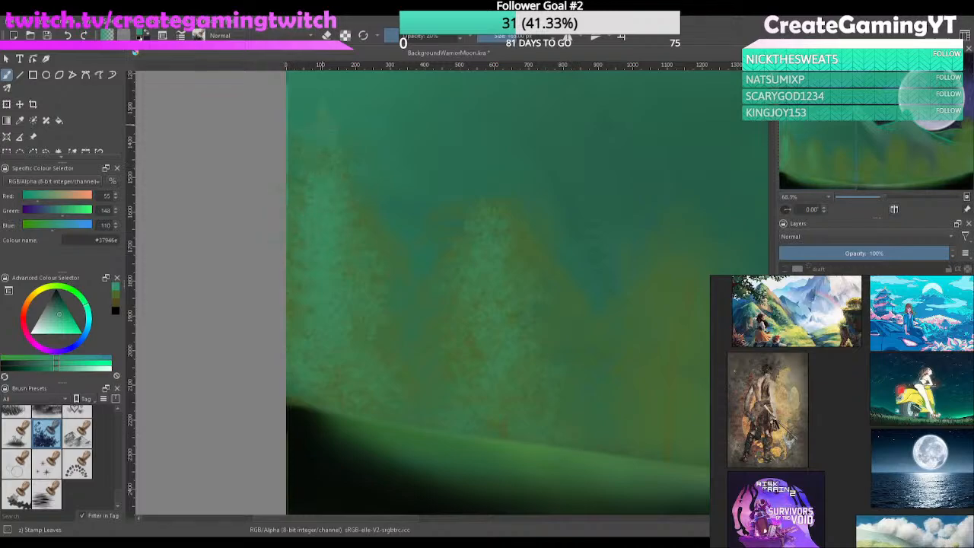
mouse_move(498, 190)
mouse_down()
mouse_move(556, 314)
mouse_move(510, 335)
mouse_move(567, 428)
mouse_move(460, 231)
mouse_up()
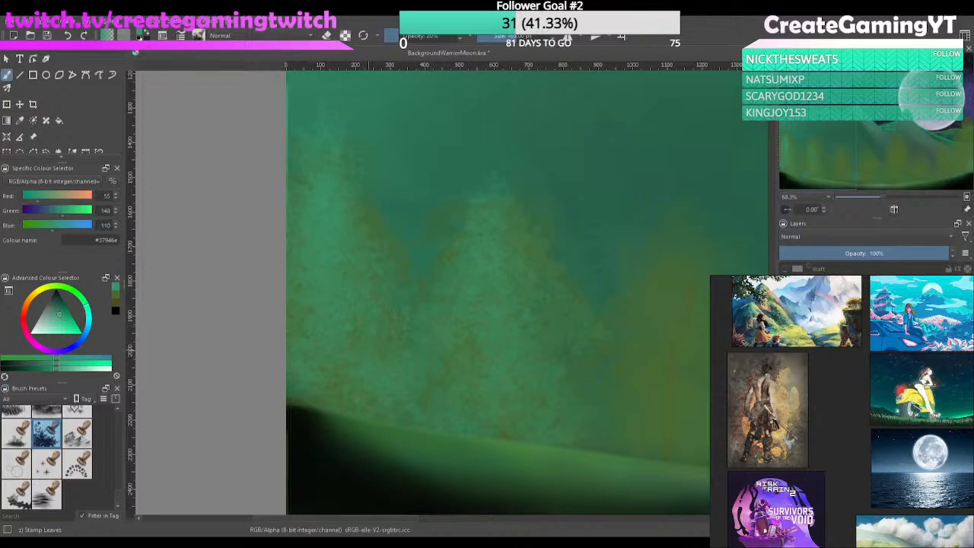
drag(571, 350, 395, 314)
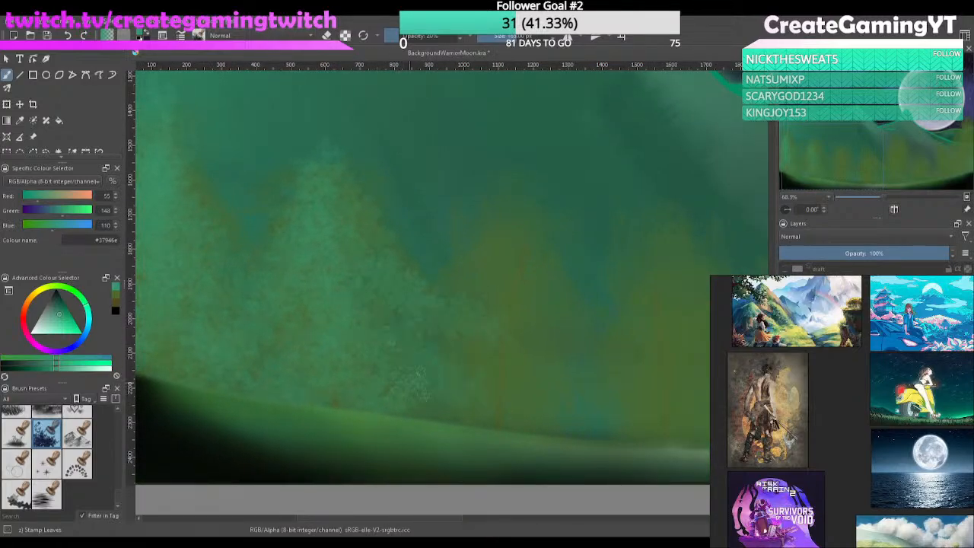
mouse_move(505, 186)
mouse_down()
mouse_move(468, 320)
mouse_move(523, 228)
mouse_move(536, 314)
mouse_up()
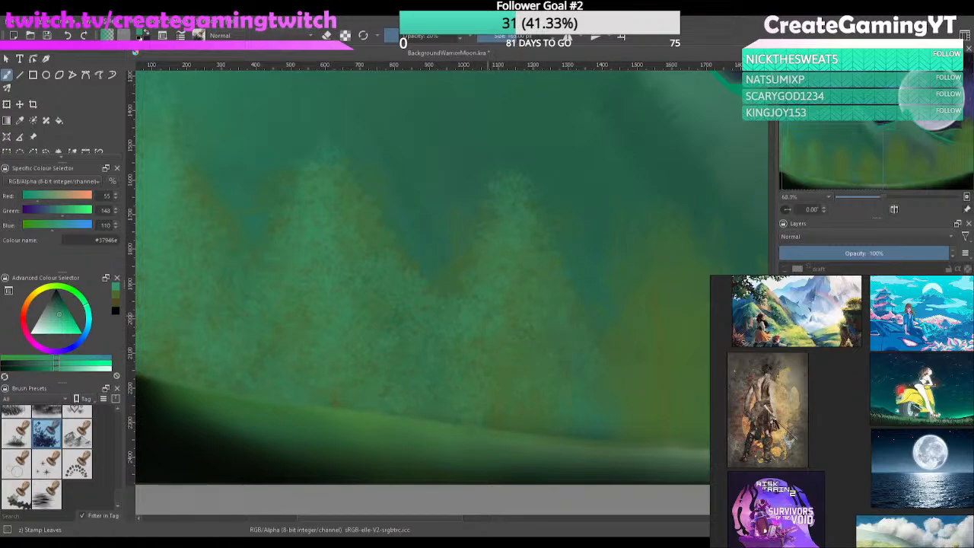
drag(528, 330, 502, 451)
Stamp teal leaves over the fourth tree and the tall fifth tree down to the ground
mouse_move(688, 338)
mouse_down()
mouse_move(539, 331)
mouse_move(522, 223)
mouse_move(526, 272)
mouse_move(574, 339)
mouse_move(525, 280)
mouse_up()
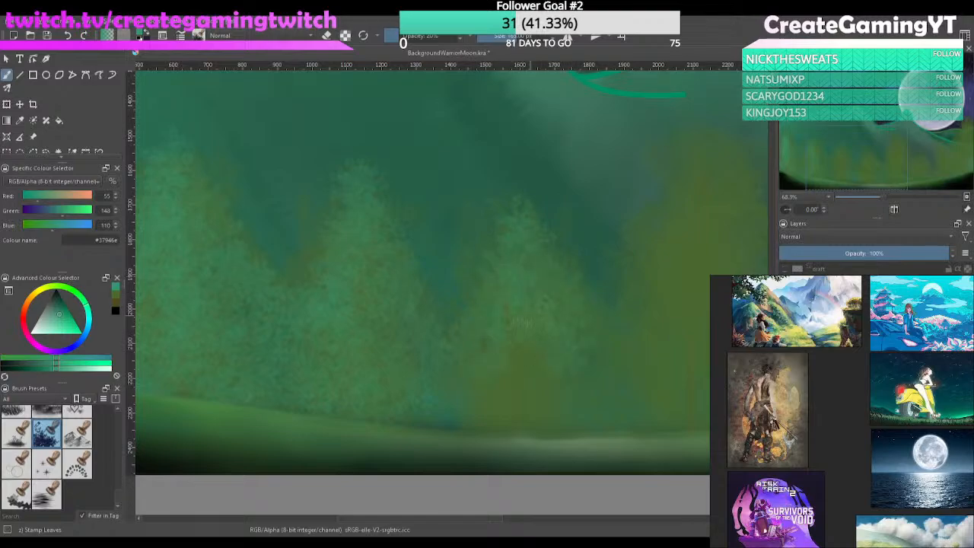
mouse_move(524, 323)
mouse_down()
mouse_move(522, 395)
mouse_move(539, 415)
mouse_move(424, 422)
mouse_up()
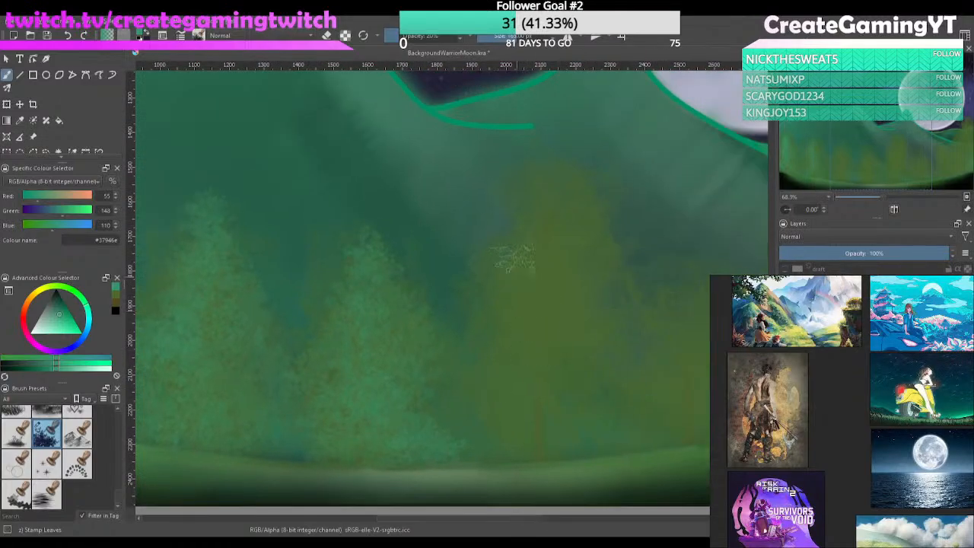
mouse_move(514, 258)
mouse_down()
mouse_move(544, 260)
mouse_move(556, 246)
mouse_move(592, 287)
mouse_move(549, 261)
mouse_move(584, 328)
mouse_move(567, 309)
mouse_move(507, 354)
mouse_move(548, 305)
mouse_move(465, 426)
mouse_move(560, 384)
mouse_move(520, 430)
mouse_up()
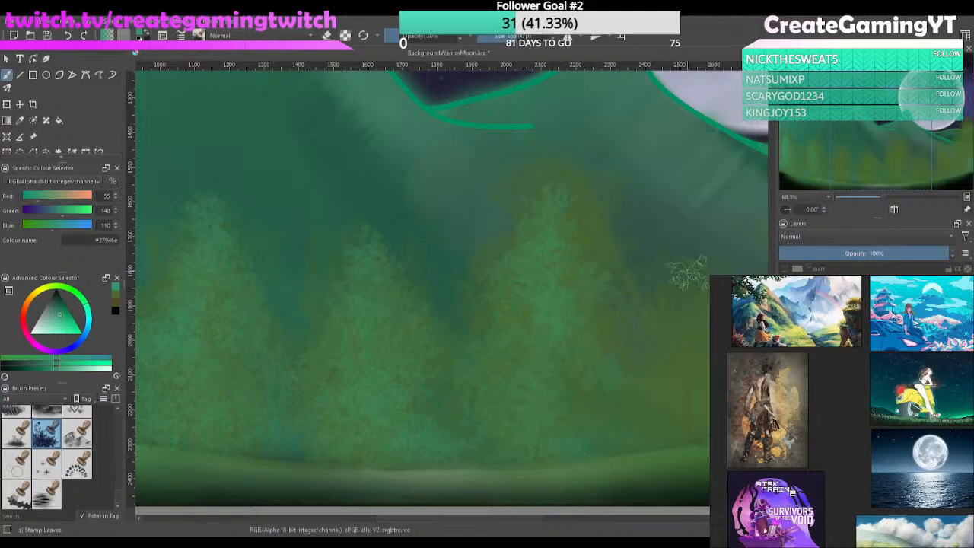
Stamp teal leaves over the remaining trees, from the shorter sixth tree to the large tree at the canvas edge
drag(683, 378, 542, 364)
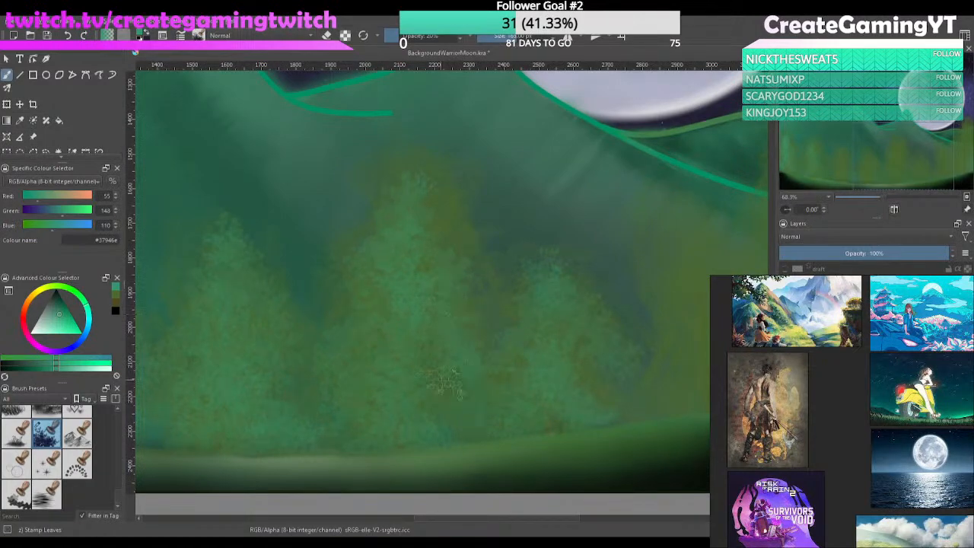
drag(656, 379, 516, 392)
mouse_move(559, 266)
mouse_down()
mouse_move(531, 350)
mouse_move(521, 425)
mouse_move(558, 277)
mouse_move(590, 400)
mouse_up()
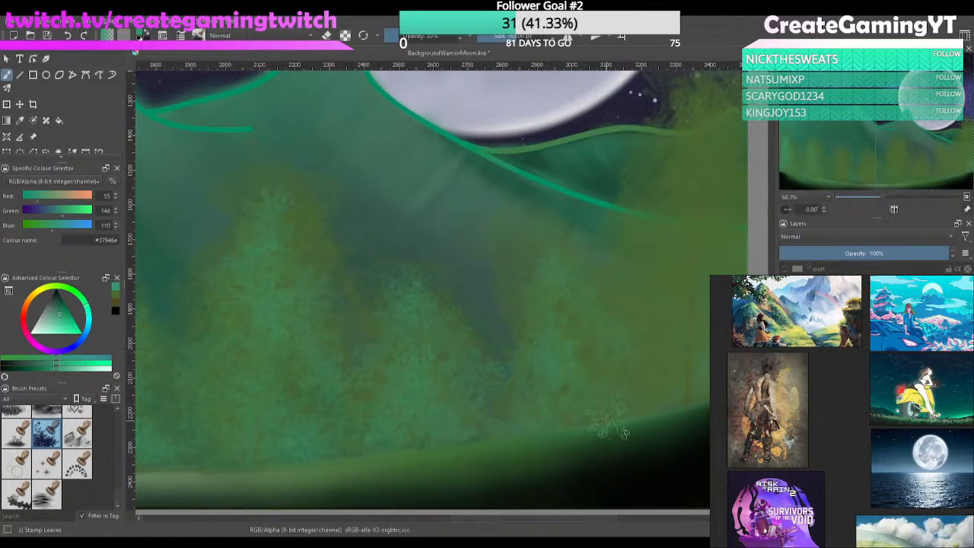
mouse_move(680, 173)
mouse_down()
mouse_move(634, 307)
mouse_move(720, 99)
mouse_move(694, 204)
mouse_up()
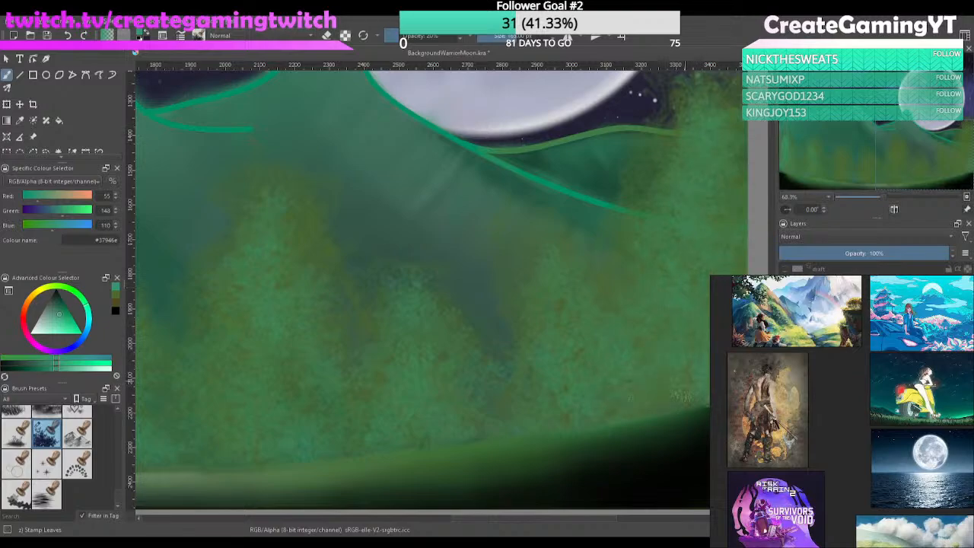
Try stamping sampled olive-green (#4b692f) leaves at 25% opacity on the third tree, and undo all leaf stamps across the tree row
scroll(561, 388, down, 5)
scroll(652, 342, up, 4)
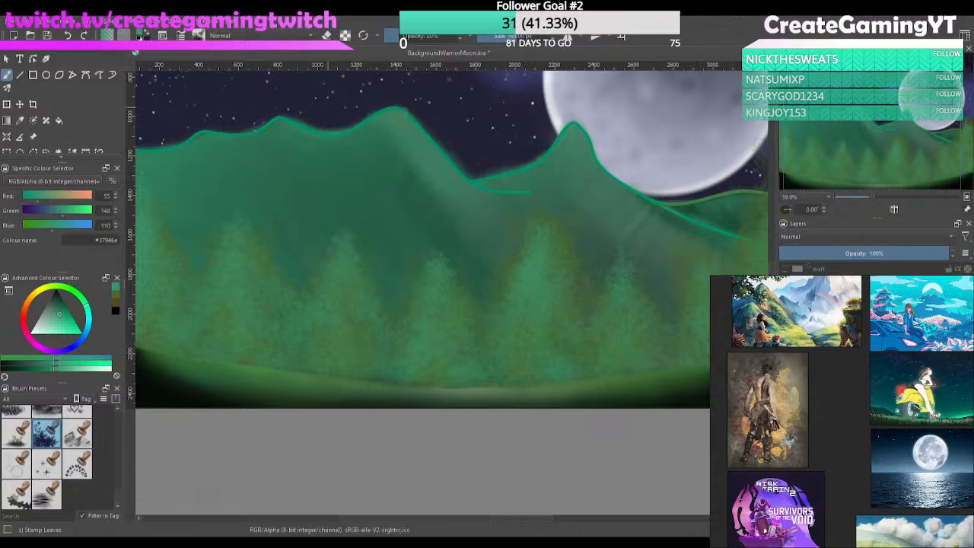
click(577, 218)
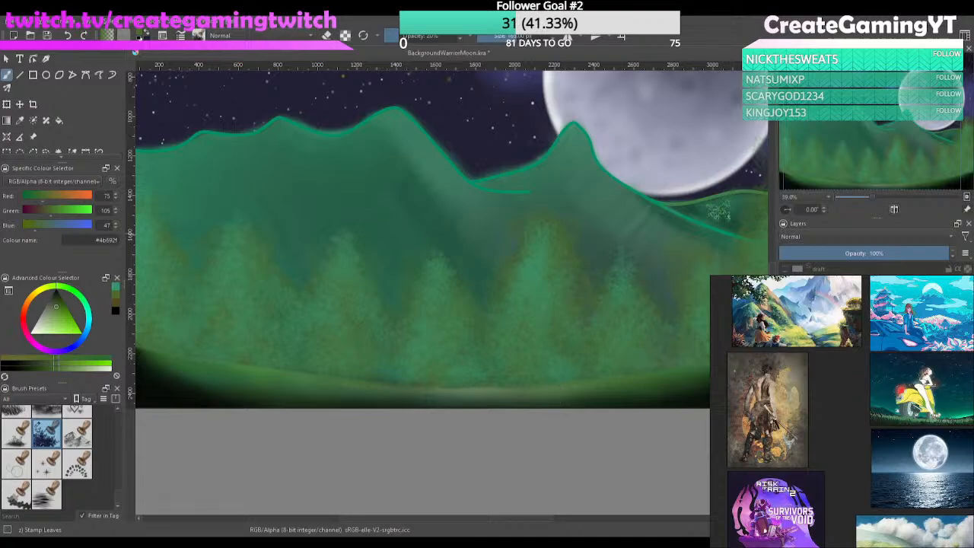
click(403, 36)
drag(341, 231, 395, 344)
key(ctrl+z)
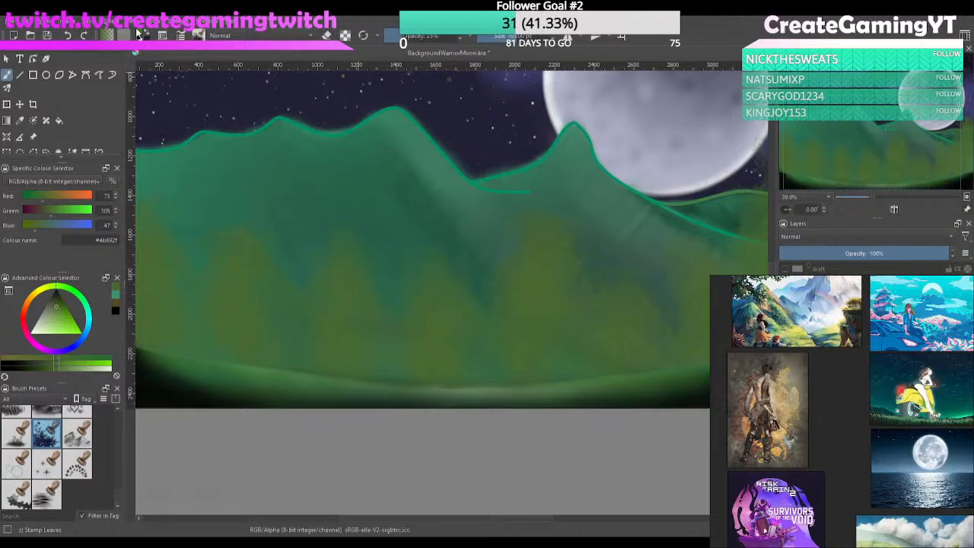
Sample the teal #37946e and stamp a band of leaves along the base of the whole tree row
ctrl+click(529, 186)
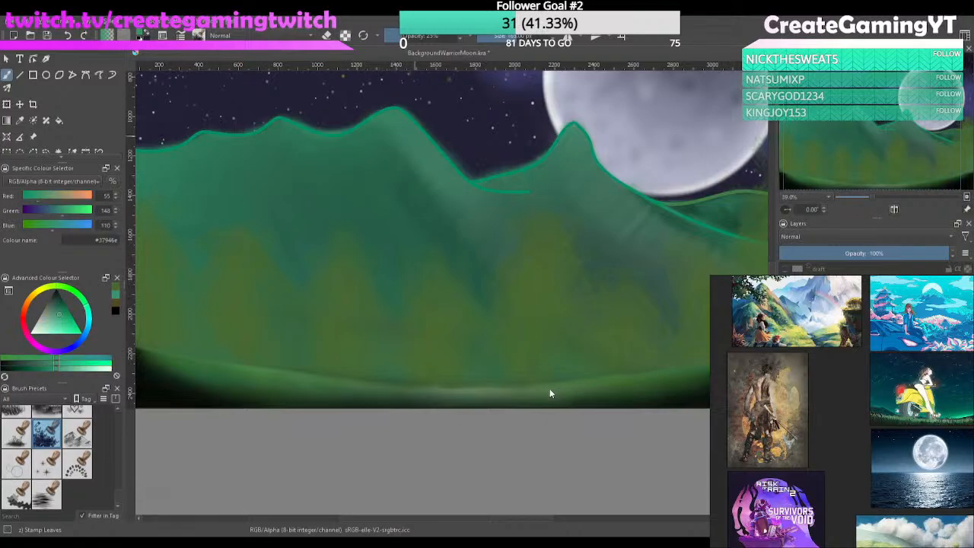
drag(690, 363, 528, 358)
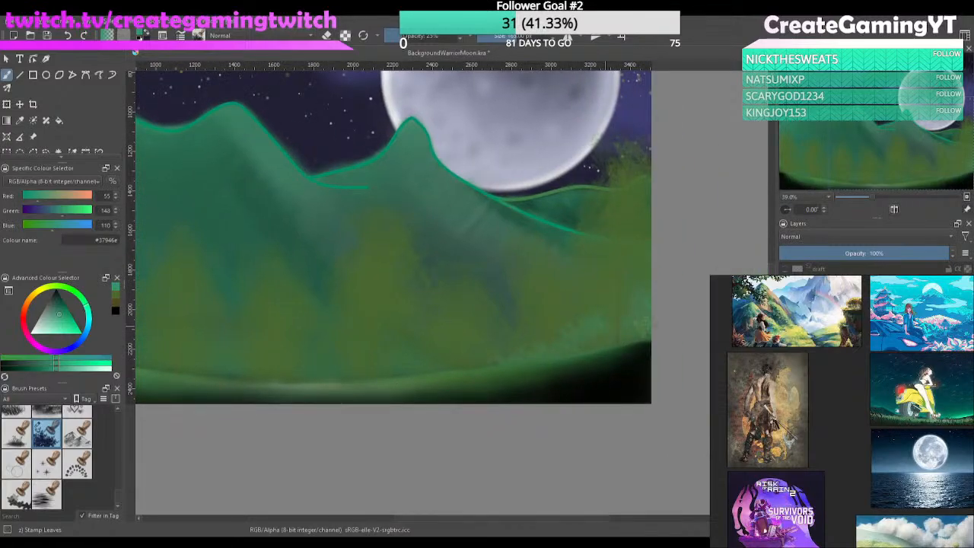
mouse_move(626, 347)
mouse_down()
mouse_move(542, 370)
mouse_move(553, 333)
mouse_move(568, 357)
mouse_move(399, 367)
mouse_move(500, 349)
mouse_move(257, 374)
mouse_move(453, 373)
mouse_up()
key(ctrl+z)
drag(374, 391, 458, 371)
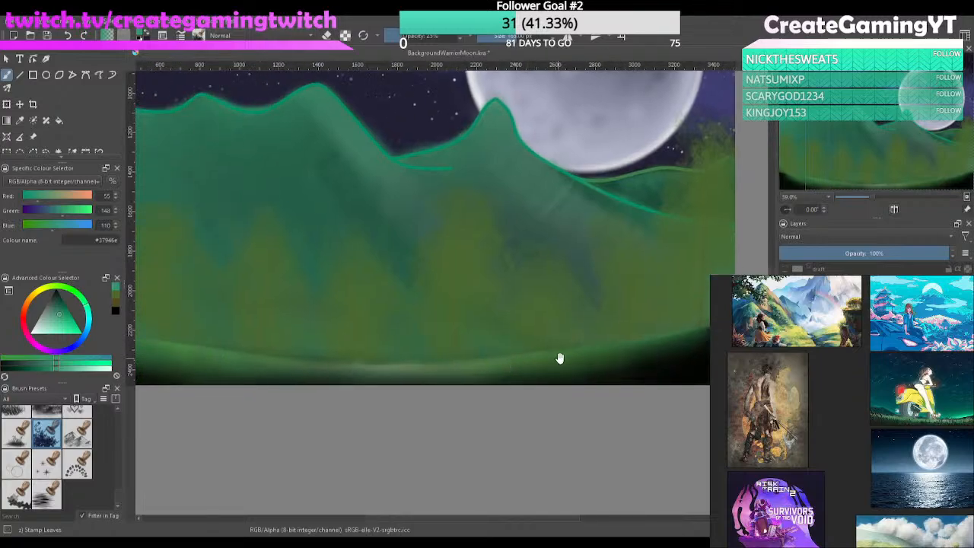
drag(561, 341, 644, 351)
mouse_move(716, 295)
mouse_down()
mouse_move(484, 354)
mouse_move(378, 343)
mouse_move(586, 366)
mouse_move(190, 304)
mouse_up()
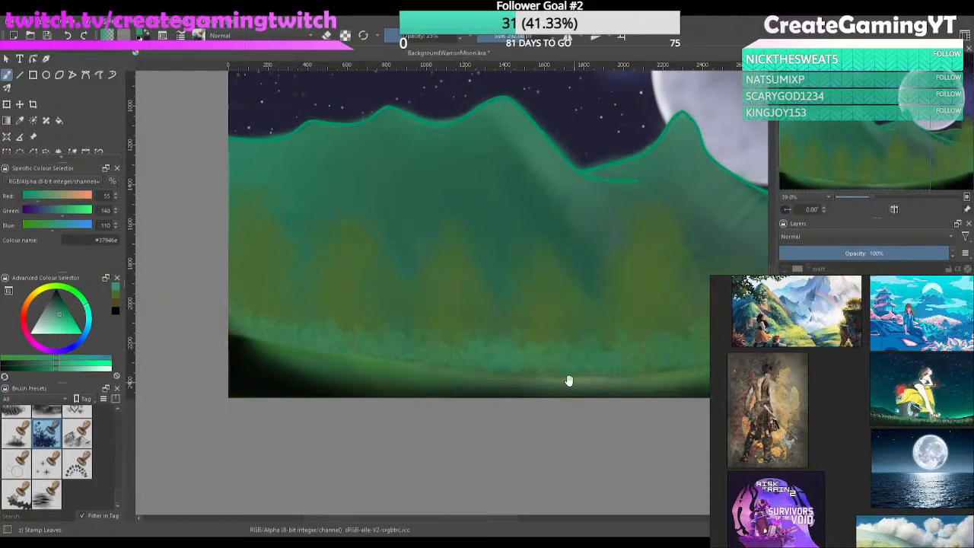
drag(570, 381, 427, 345)
drag(591, 335, 411, 406)
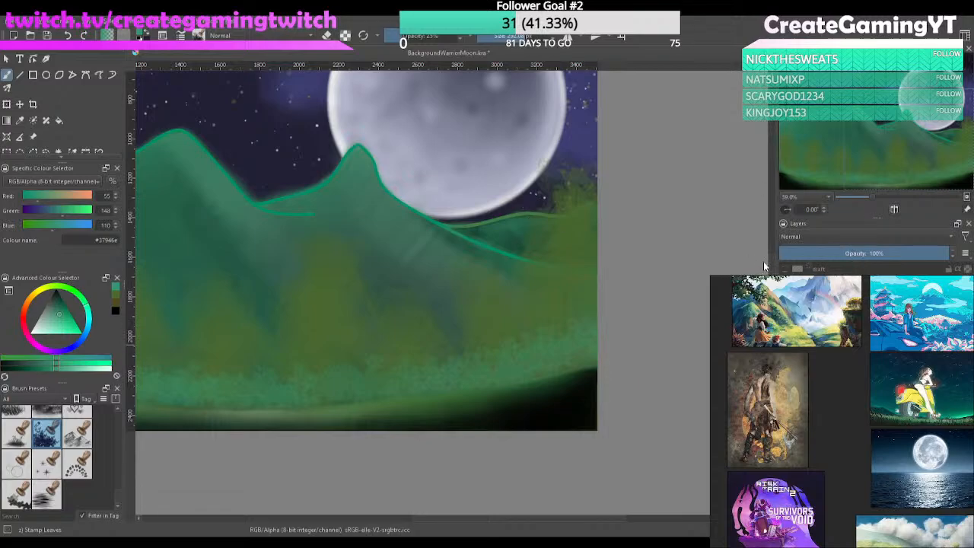
Compare the tree row with and without the teal leaf band along its base
key(ctrl+z)
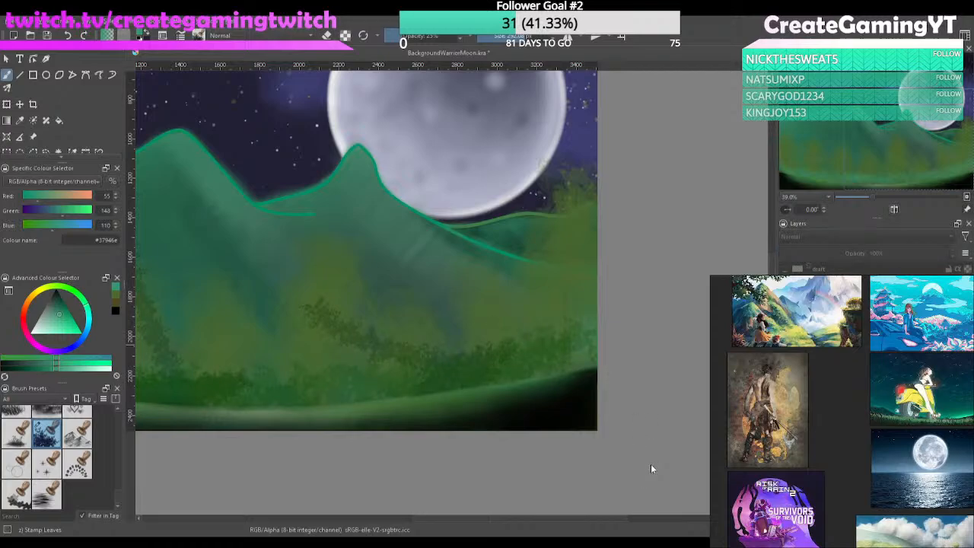
key(ctrl+shift+z)
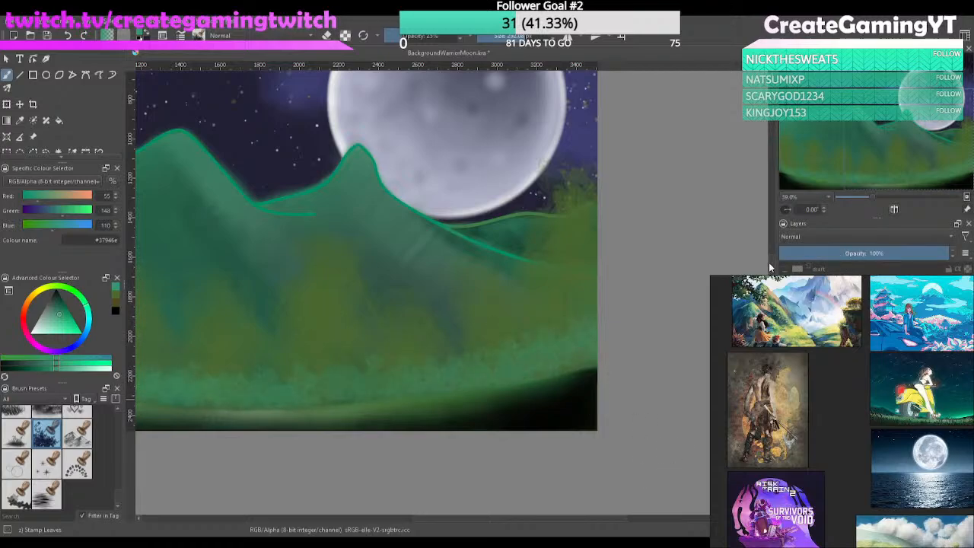
key(ctrl+z)
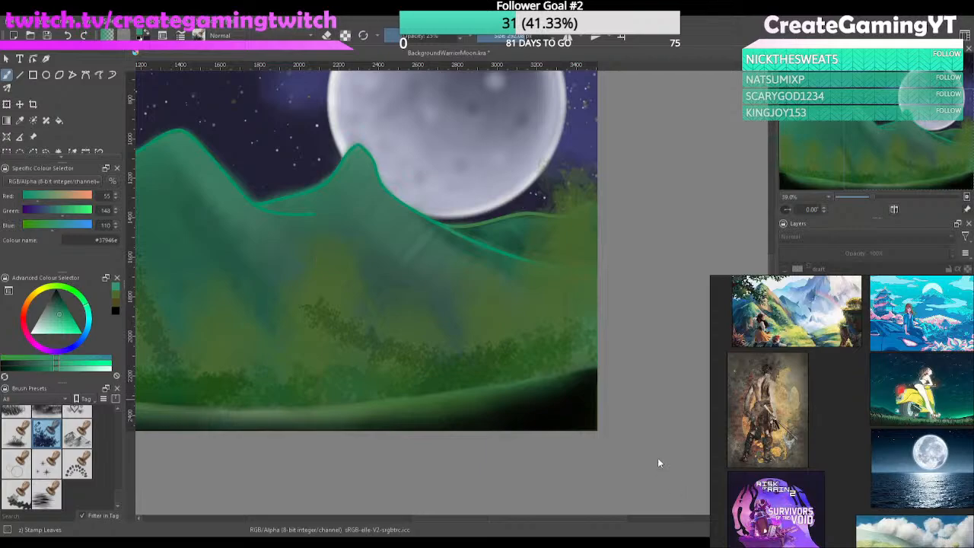
key(ctrl+shift+z)
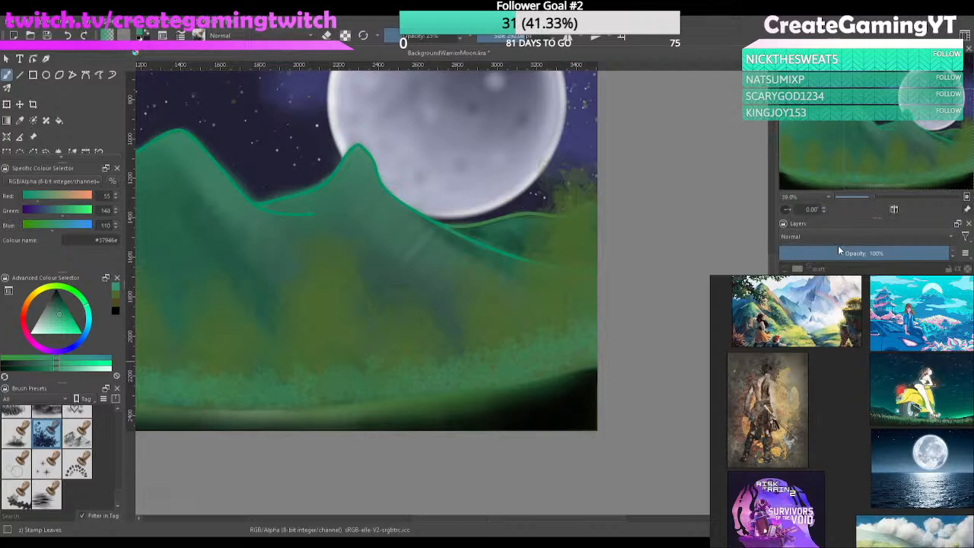
key(ctrl+z)
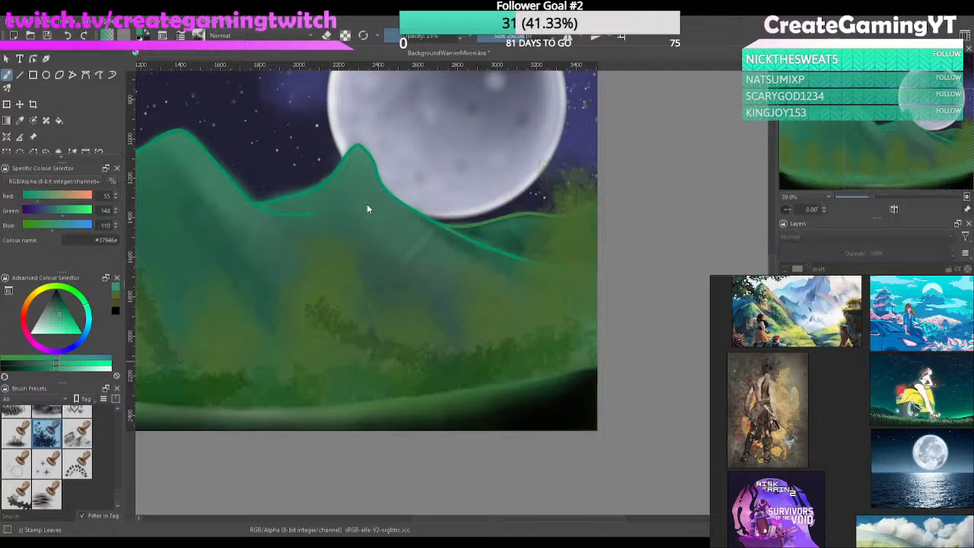
Stamp leaves over the body of each tree along the row, and undo the last pass
drag(339, 421, 629, 446)
scroll(585, 379, down, 3)
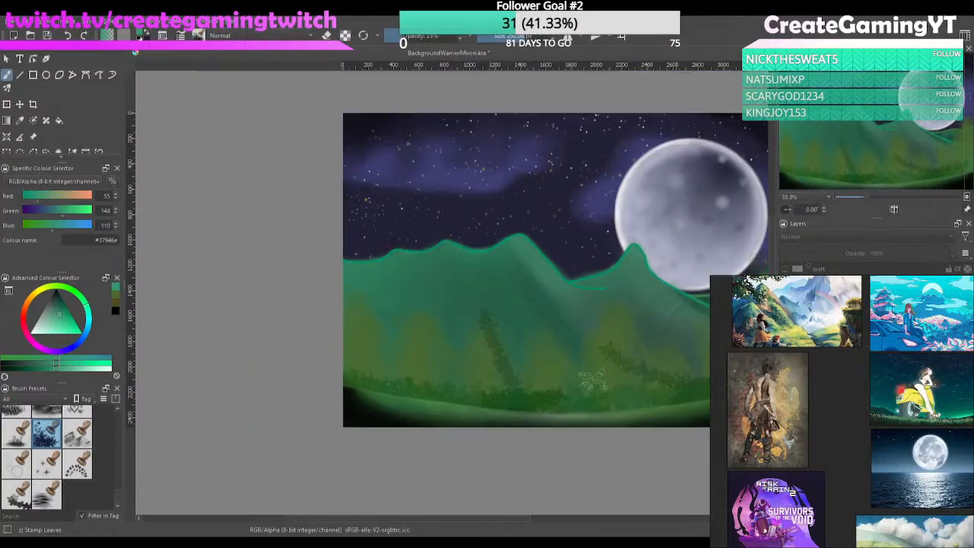
scroll(585, 380, up, 2)
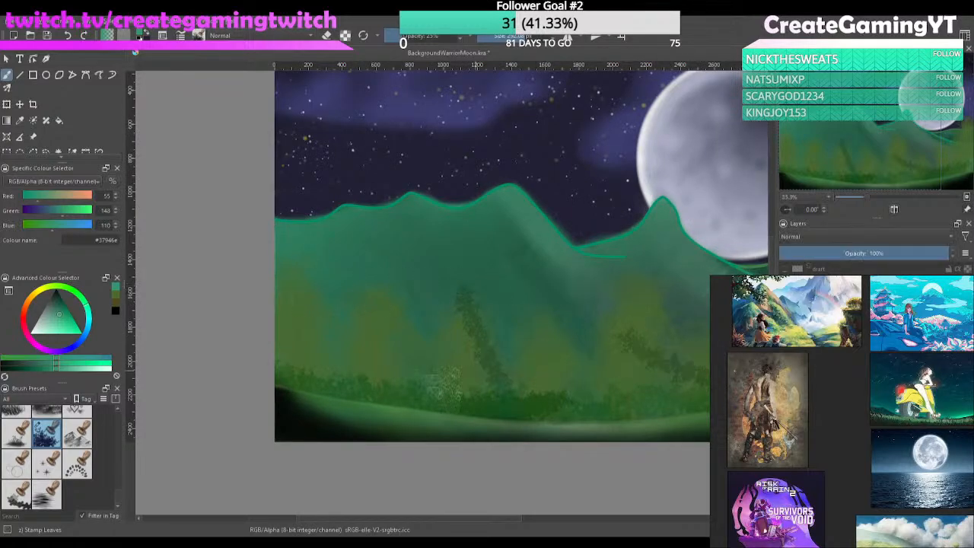
drag(294, 371, 287, 321)
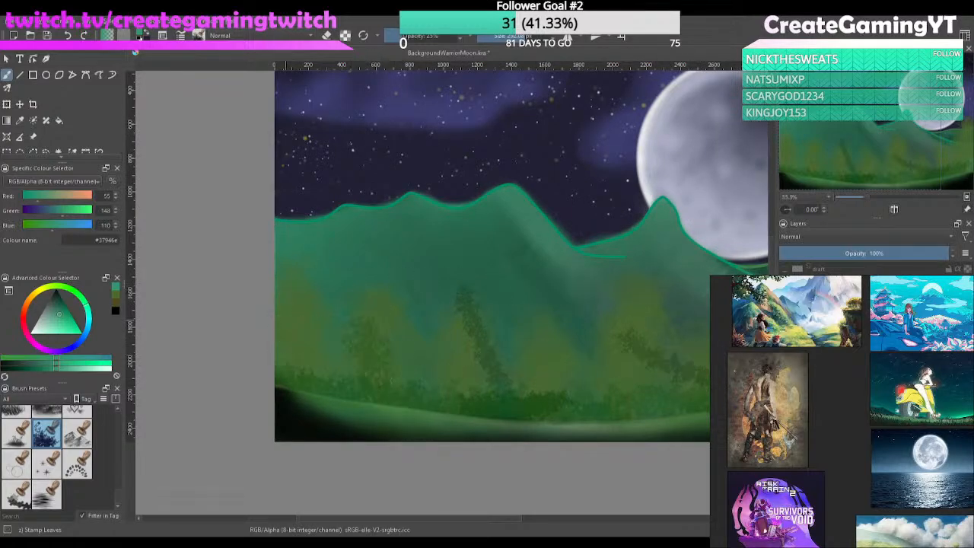
drag(458, 363, 460, 344)
mouse_move(525, 374)
mouse_down()
mouse_move(521, 364)
mouse_move(538, 366)
mouse_up()
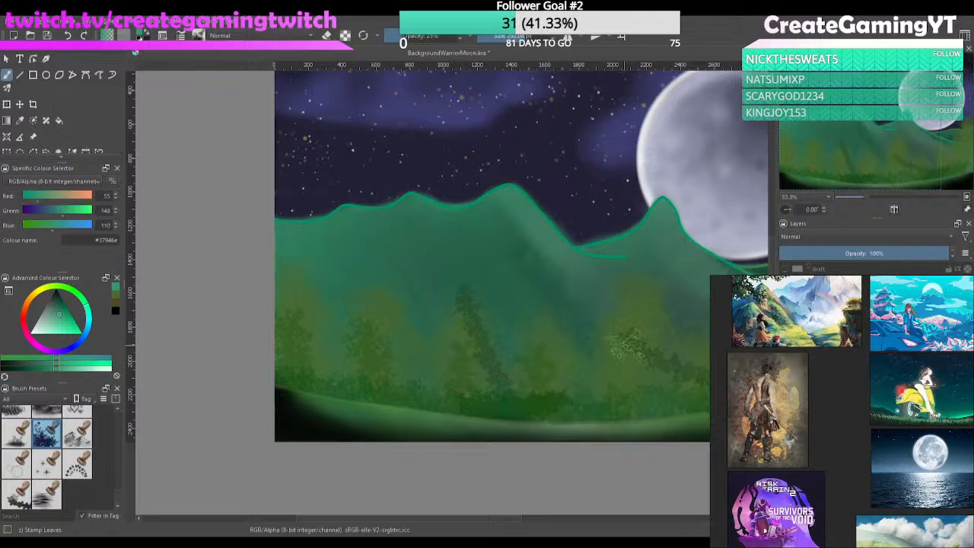
drag(646, 373, 494, 359)
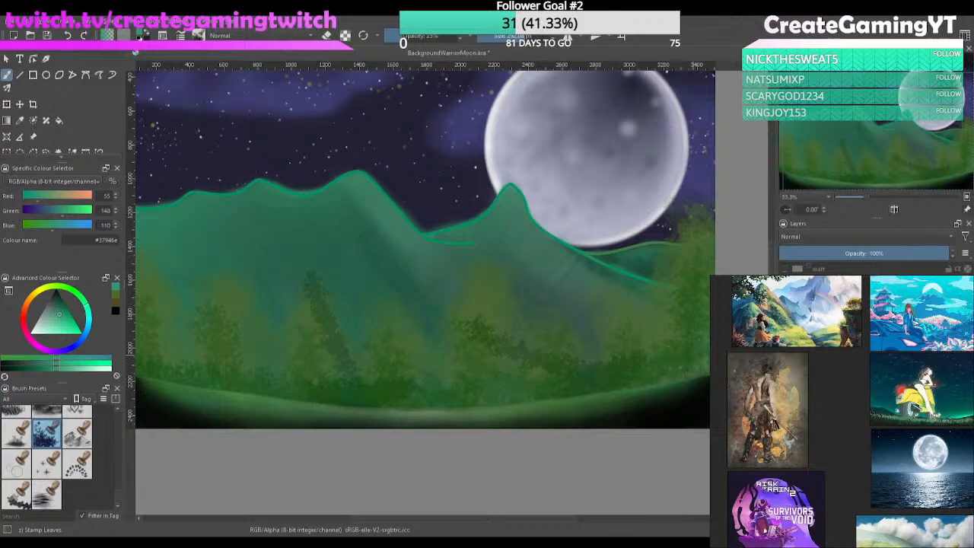
drag(392, 372, 546, 380)
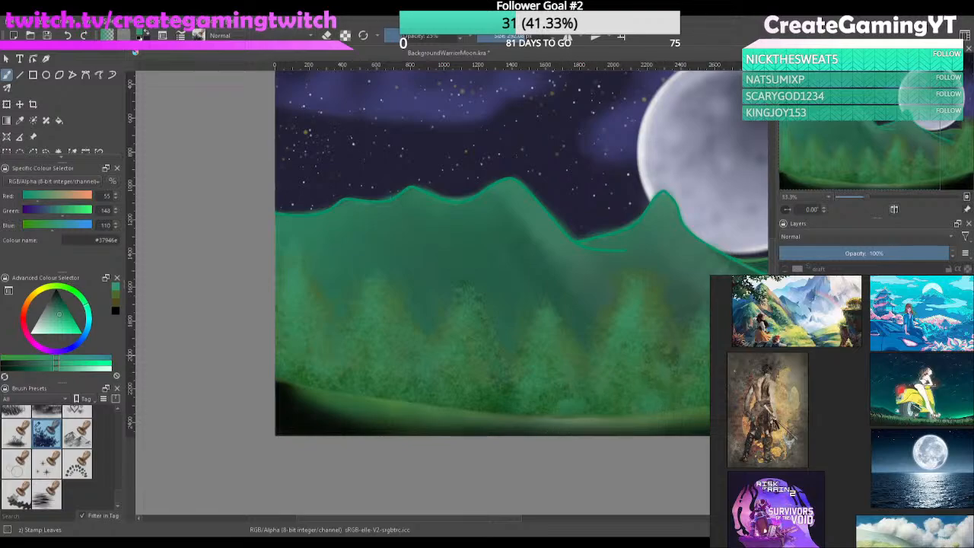
key(ctrl+z)
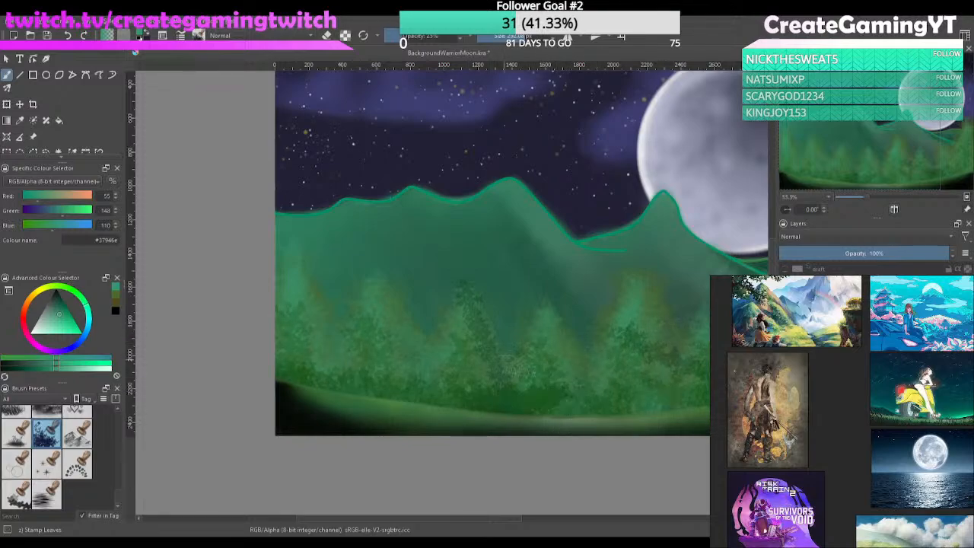
Erase the stray dark leaf streaks on the third and fifth trees at 100% opacity
click(853, 327)
click(852, 305)
key(e)
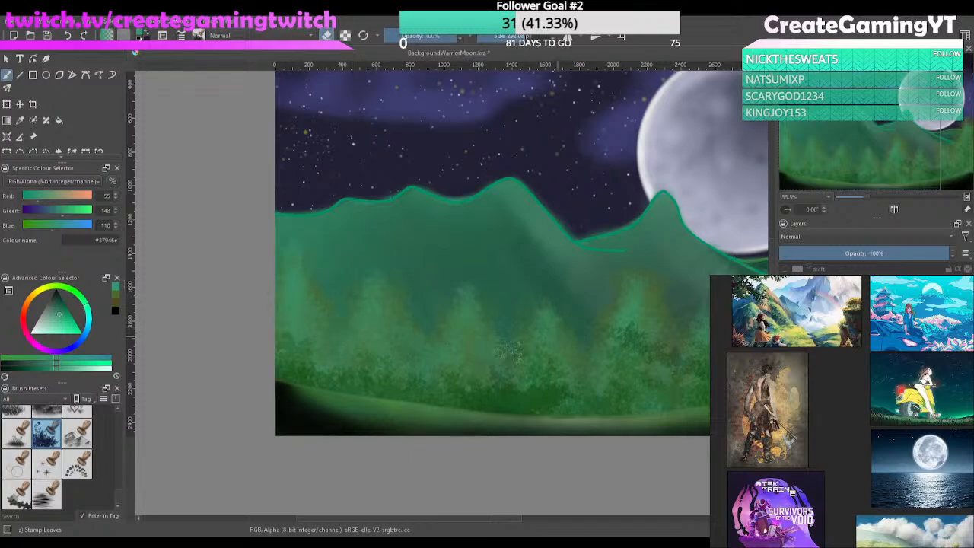
drag(602, 351, 505, 346)
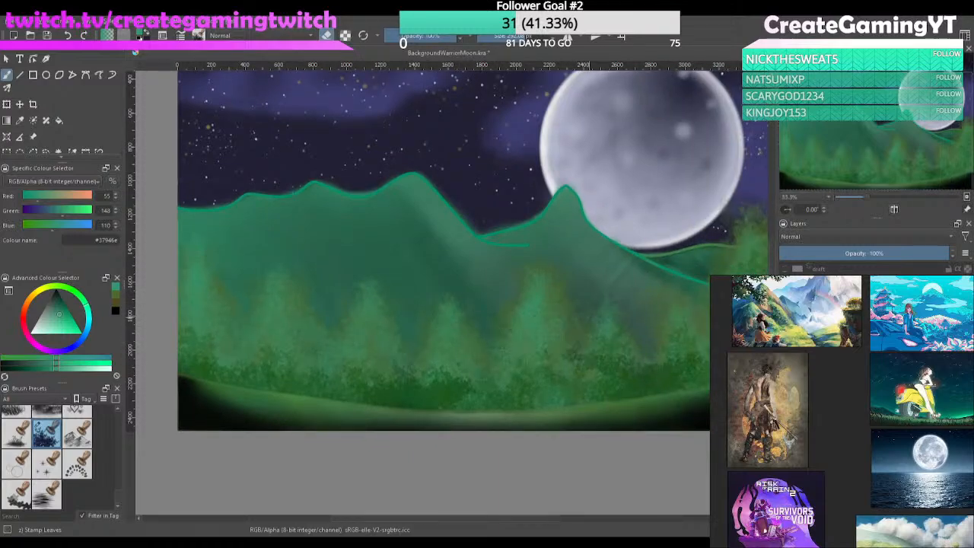
mouse_move(730, 325)
mouse_down()
mouse_move(582, 340)
mouse_move(605, 306)
mouse_move(597, 287)
mouse_up()
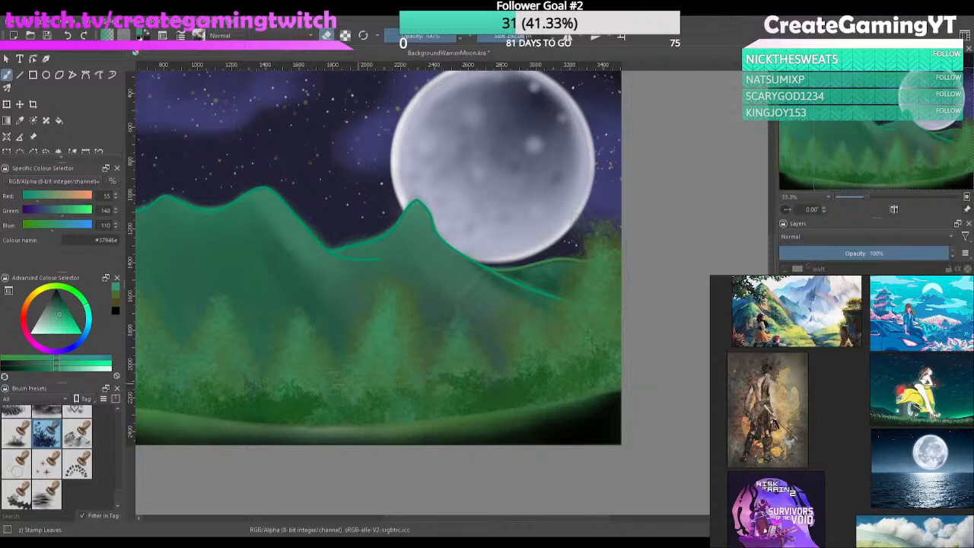
Set the leaf brush opacity to 11% and stamp faint teal leaves over the lower parts of the trees near the moon
click(408, 37)
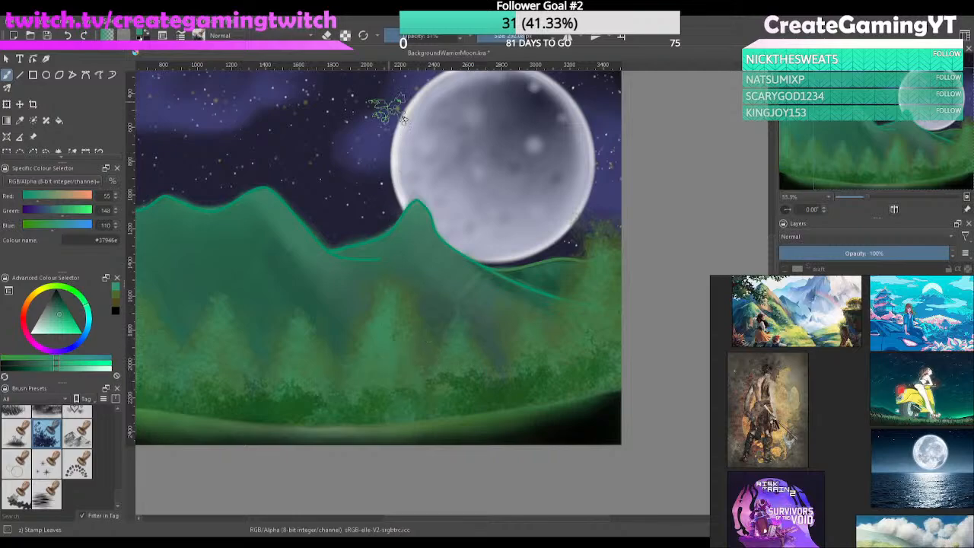
click(390, 36)
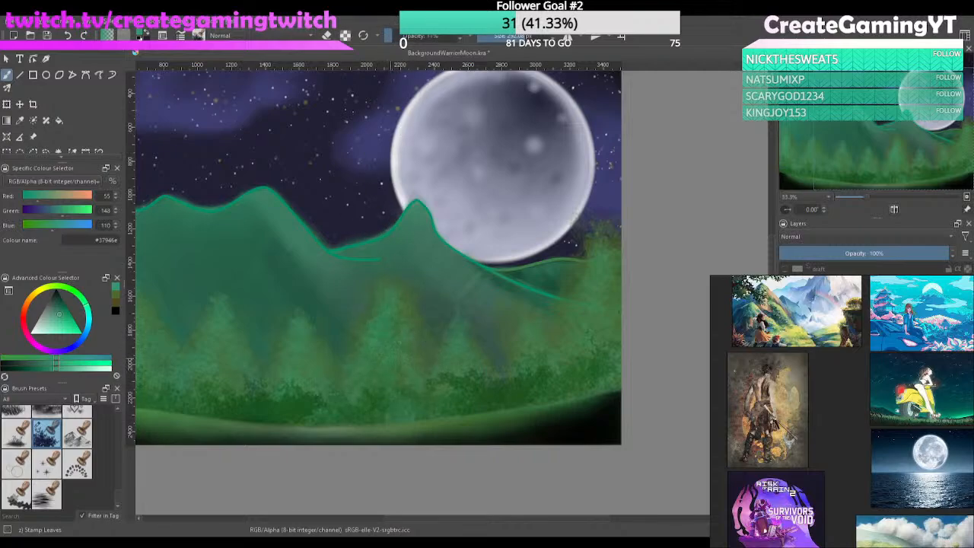
click(459, 396)
click(508, 357)
mouse_move(431, 361)
mouse_down()
mouse_move(457, 378)
mouse_move(452, 338)
mouse_move(471, 364)
mouse_up()
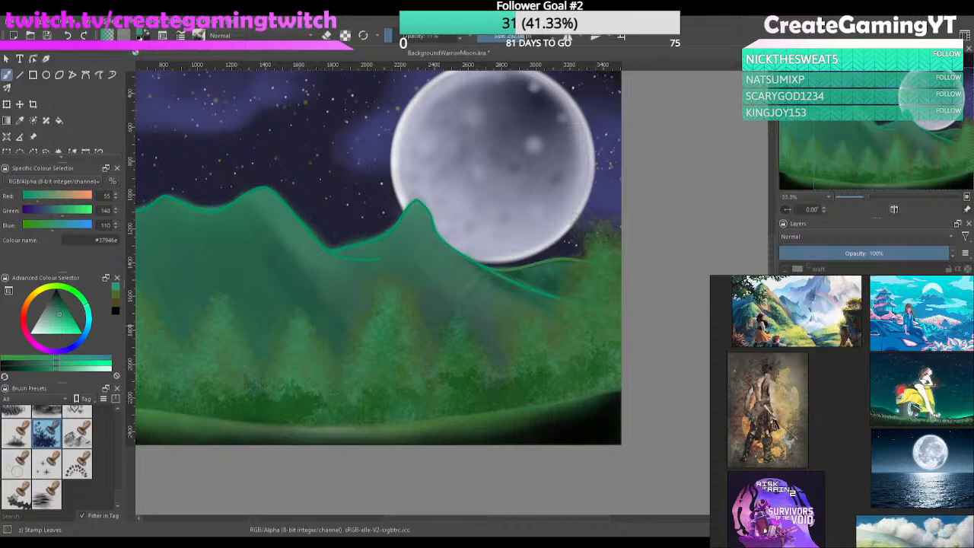
Raise the leaf brush opacity and set the teal leaf layer's opacity to 79%
click(786, 327)
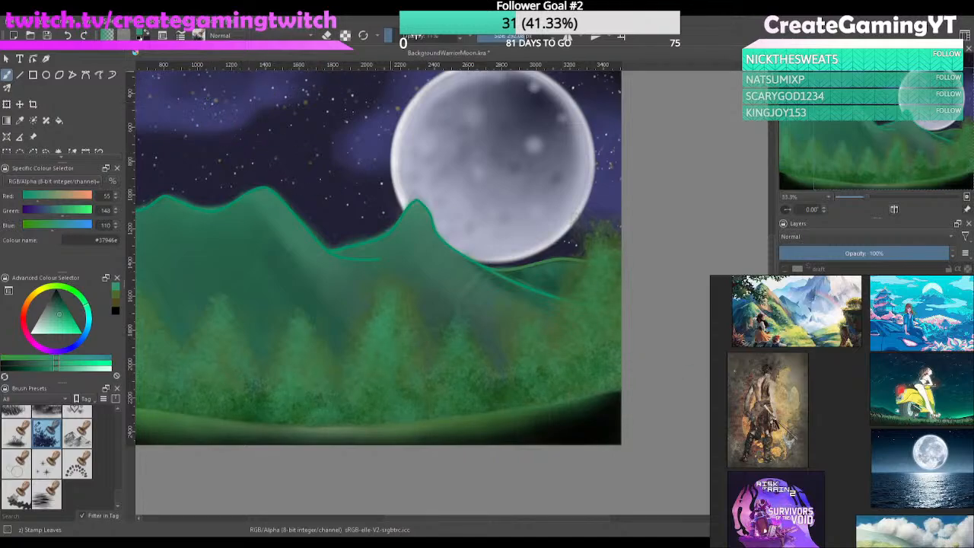
mouse_move(388, 32)
mouse_down()
mouse_move(423, 48)
mouse_move(440, 39)
mouse_up()
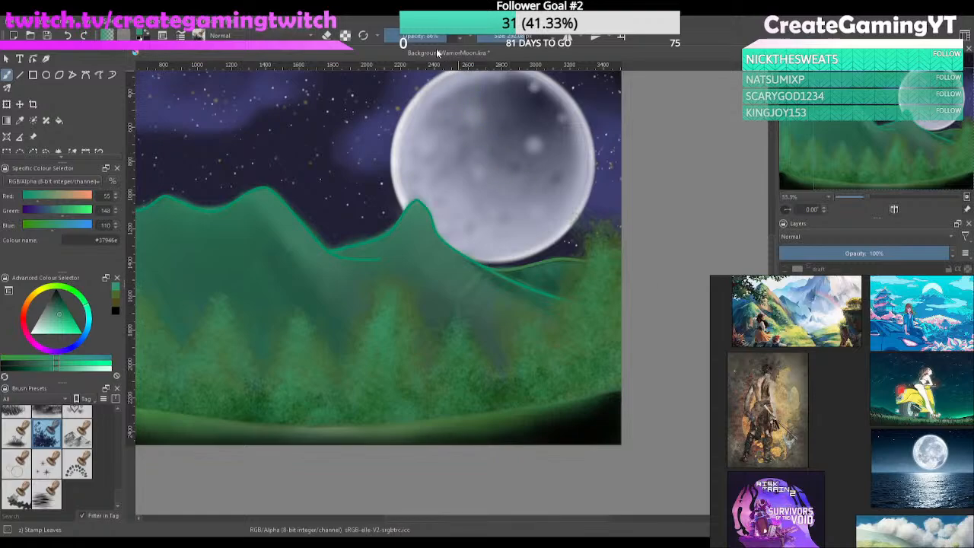
click(496, 111)
click(828, 253)
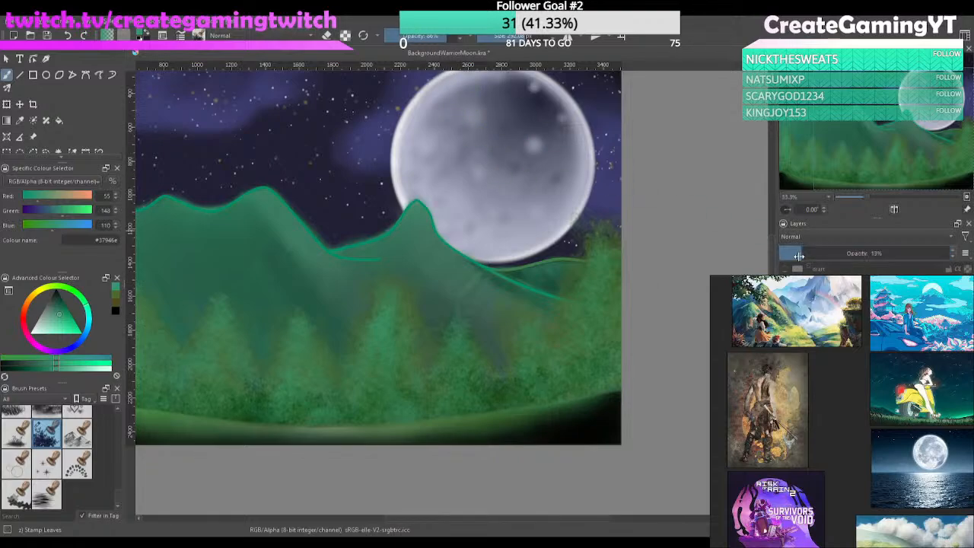
drag(841, 252, 950, 252)
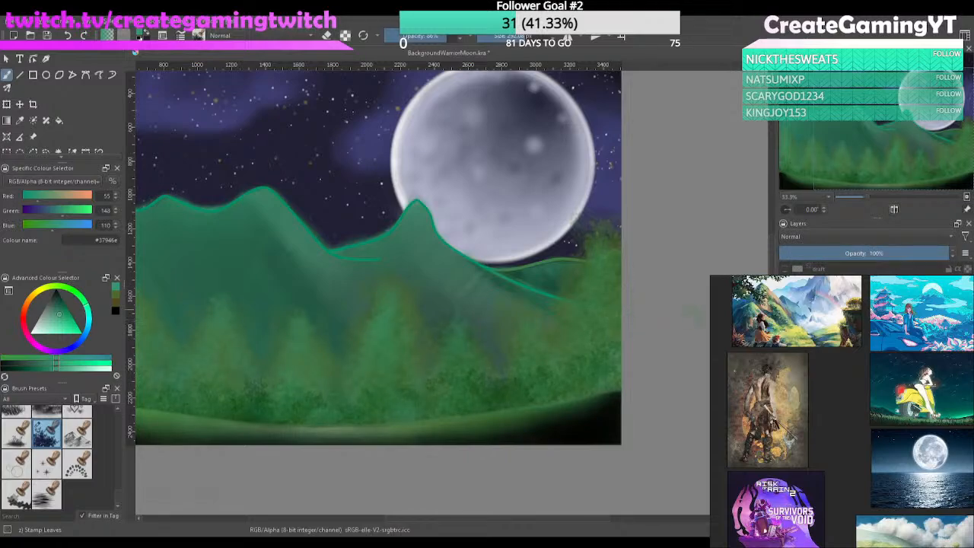
Erase teal leaves from the tree bodies and bases across the row, leaving highlights around the crowns
click(852, 323)
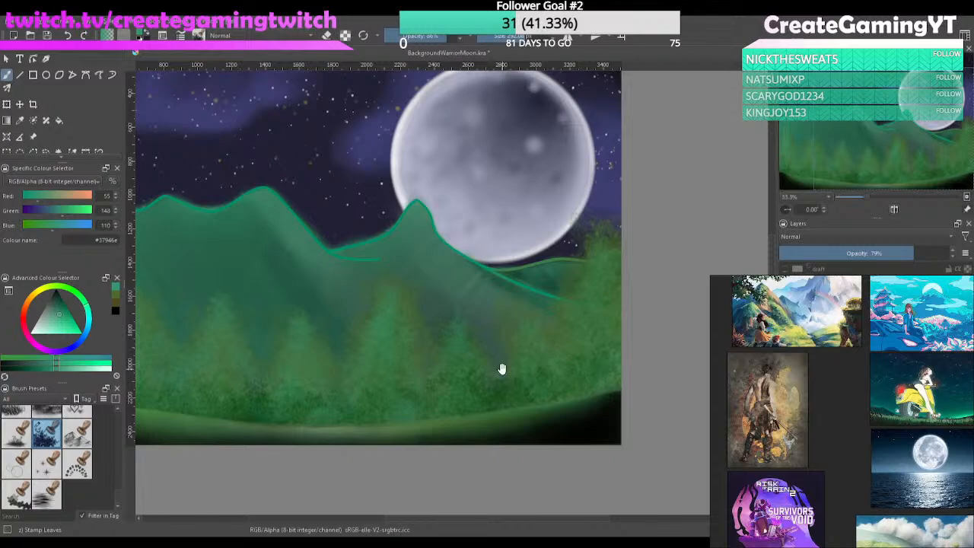
key(e)
mouse_move(614, 286)
mouse_down()
mouse_move(602, 335)
mouse_move(610, 272)
mouse_move(586, 401)
mouse_move(599, 350)
mouse_move(547, 377)
mouse_move(626, 330)
mouse_move(562, 382)
mouse_up()
mouse_move(498, 385)
mouse_down()
mouse_move(570, 326)
mouse_move(592, 324)
mouse_up()
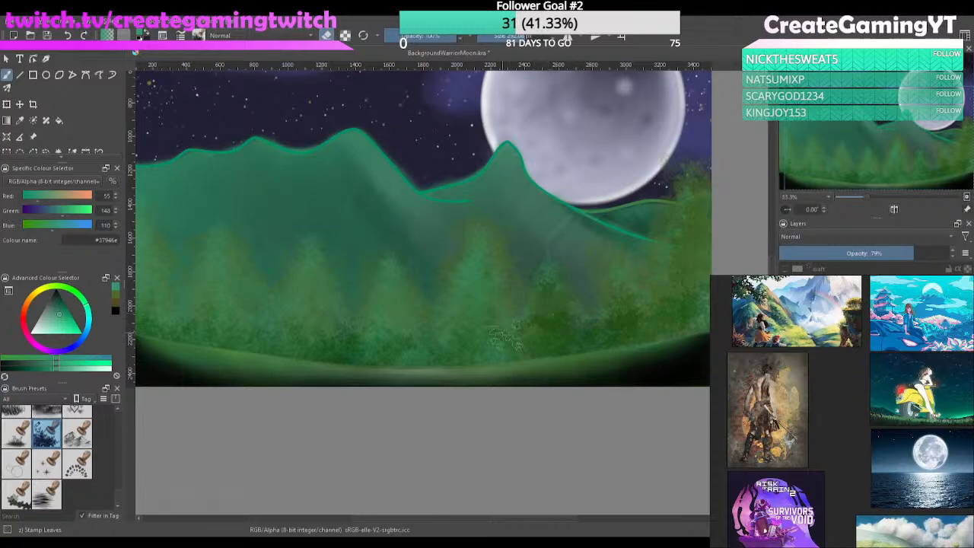
mouse_move(476, 249)
mouse_down()
mouse_move(472, 352)
mouse_move(487, 300)
mouse_up()
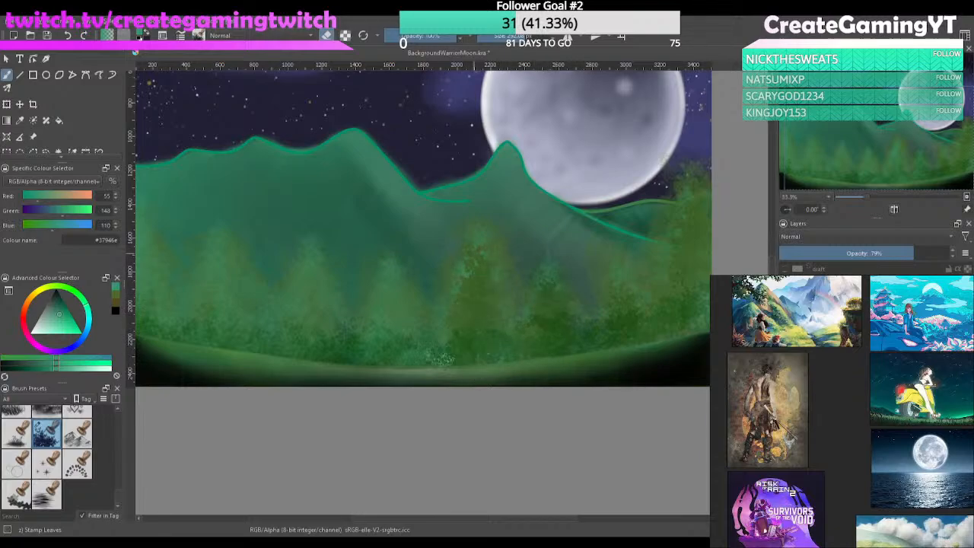
mouse_move(428, 330)
mouse_down()
mouse_move(528, 323)
mouse_move(496, 354)
mouse_move(510, 327)
mouse_move(500, 299)
mouse_move(494, 358)
mouse_move(437, 352)
mouse_move(491, 262)
mouse_up()
mouse_move(497, 367)
mouse_down()
mouse_move(437, 347)
mouse_move(415, 306)
mouse_move(373, 342)
mouse_move(410, 323)
mouse_move(445, 344)
mouse_move(373, 335)
mouse_move(335, 297)
mouse_move(327, 318)
mouse_move(263, 320)
mouse_move(255, 251)
mouse_move(293, 346)
mouse_move(373, 346)
mouse_up()
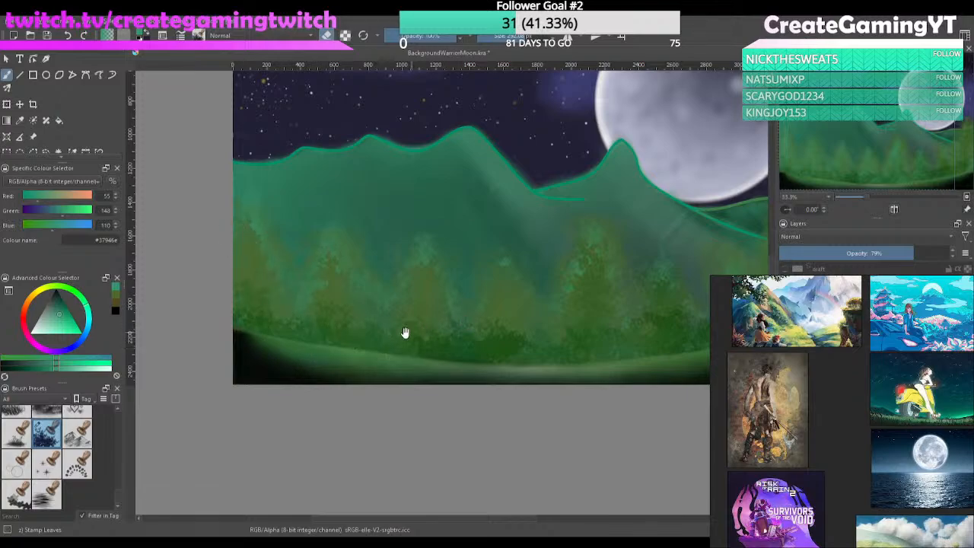
mouse_move(288, 316)
mouse_down()
mouse_move(262, 301)
mouse_move(266, 248)
mouse_move(302, 288)
mouse_move(353, 297)
mouse_move(326, 283)
mouse_move(335, 280)
mouse_move(327, 293)
mouse_up()
Make a colour-based selection in the gap between the first and second trees, and return to painting with the leaf stamp
key(w)
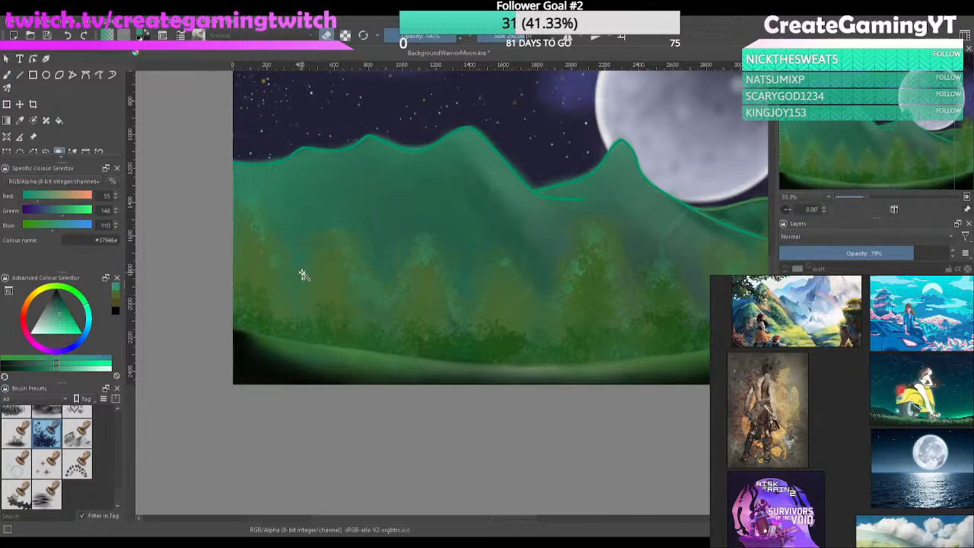
click(303, 276)
key(b)
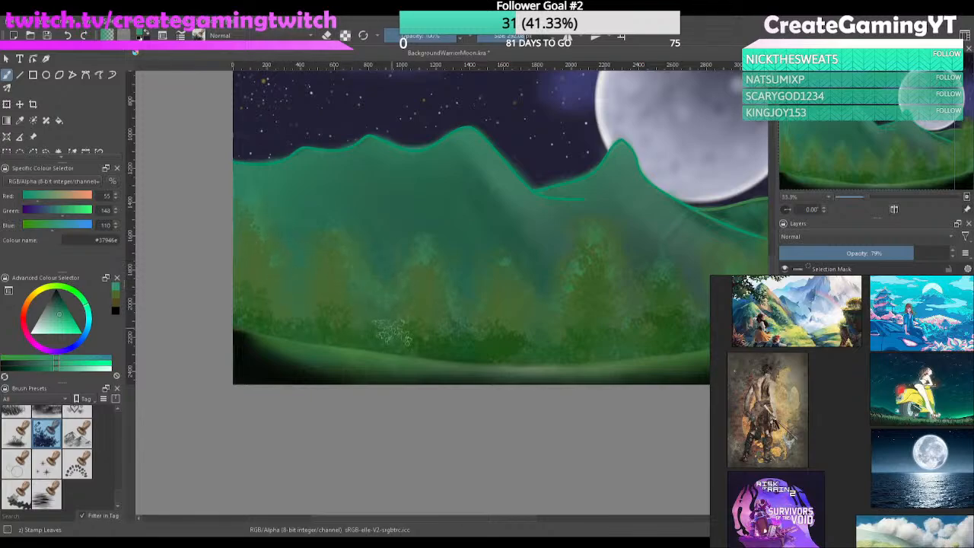
key(e)
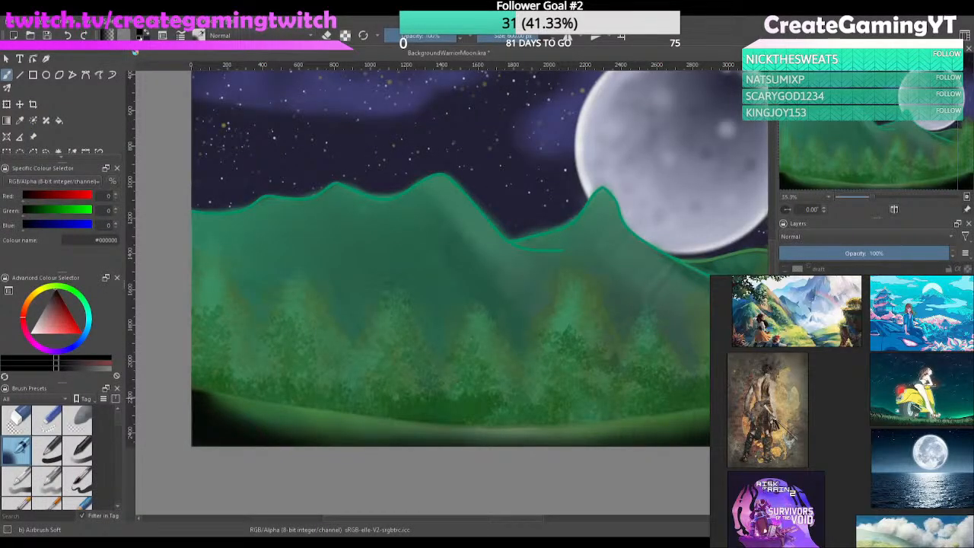
Save the painting and, after toggling two tree layers to compare them, lower the leaf layer's opacity to 32%
key(ctrl+s)
click(785, 284)
click(785, 284)
click(785, 300)
click(785, 300)
click(834, 254)
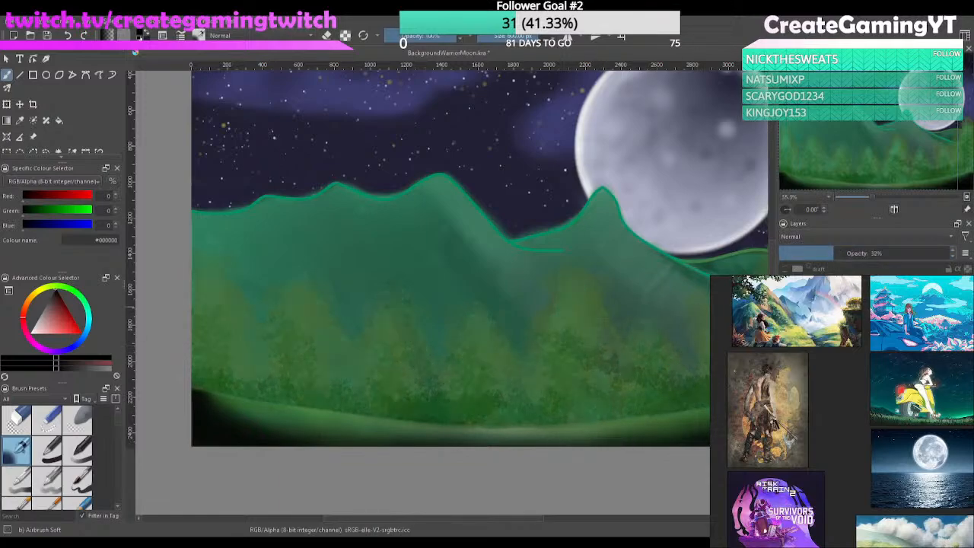
Try the leaf layer at 62% opacity, and undo its layer opacity changes
drag(833, 254, 883, 253)
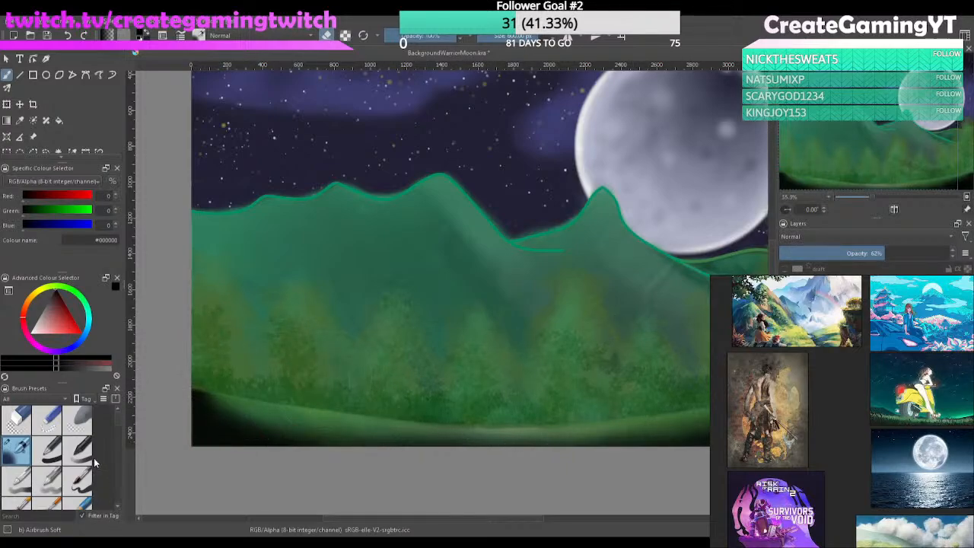
key(ctrl+z)
key(ctrl+z)
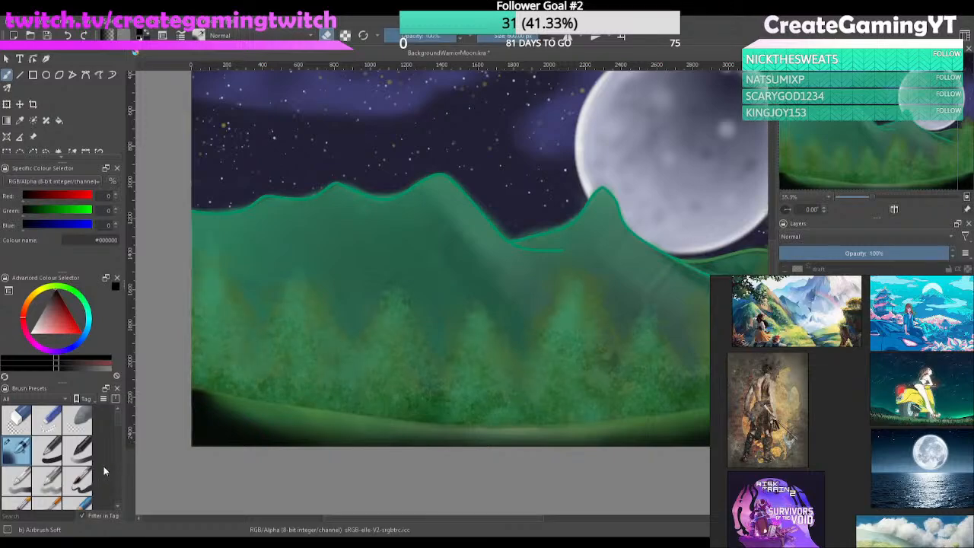
key(ctrl+shift+z)
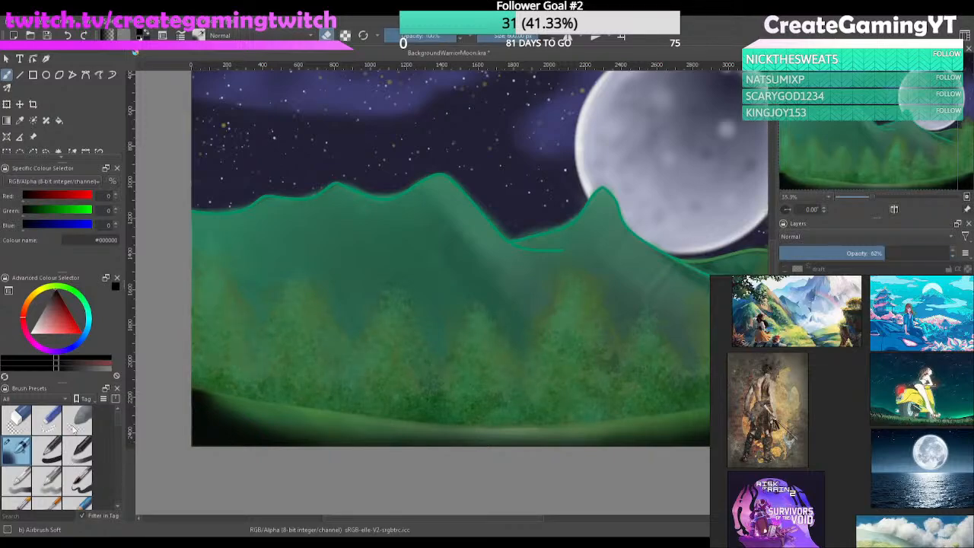
key(ctrl+z)
Choose the Stamp Leaves brush, undo a trial stroke on the first tree, and set the painting colour to green #6abe30
drag(117, 417, 106, 527)
click(47, 432)
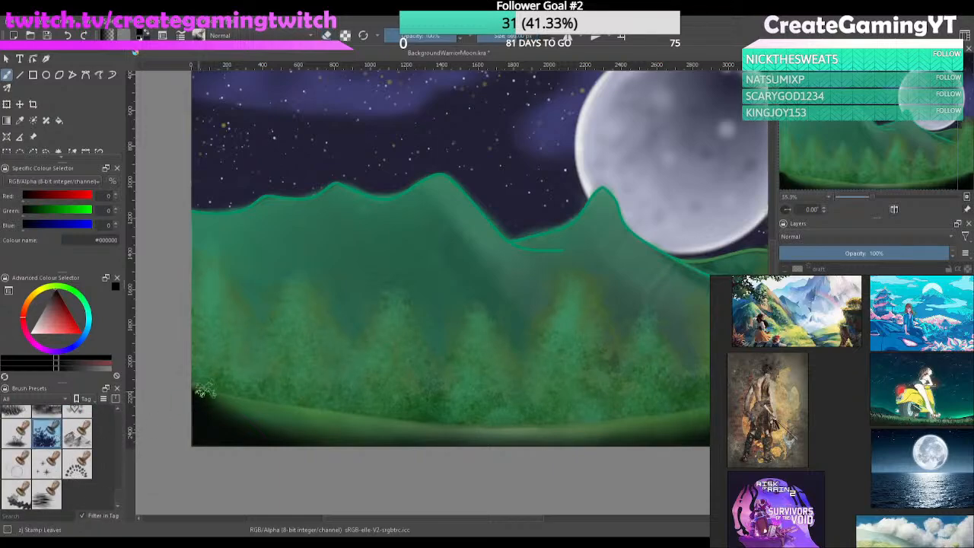
drag(196, 344, 244, 402)
key(ctrl+z)
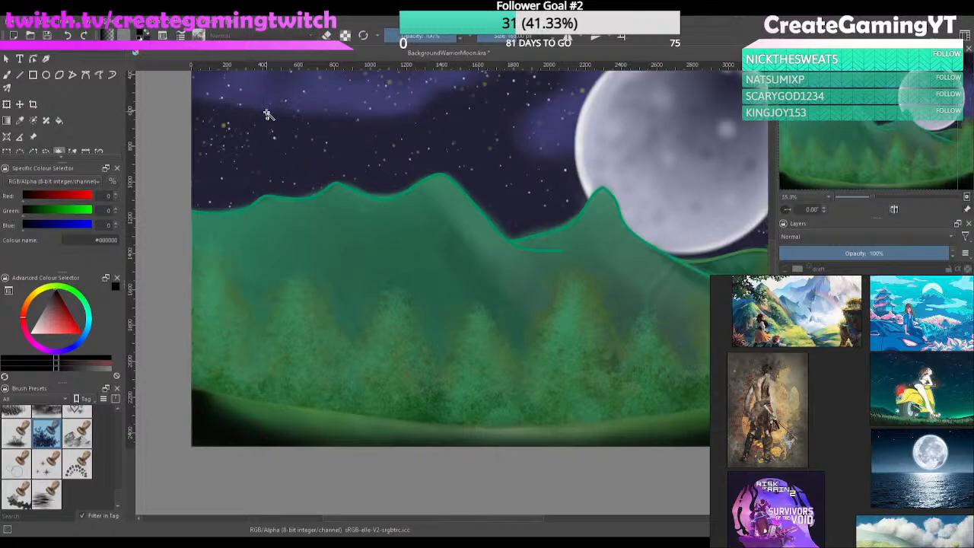
key(b)
click(145, 33)
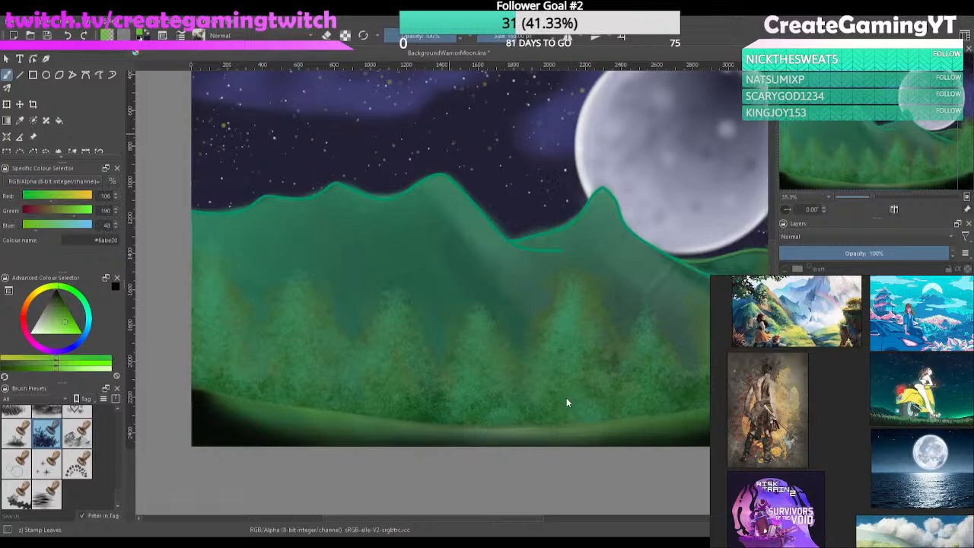
Enlarge the leaf stamp, lower its opacity to 48%, and erase teal leaves from the tree bodies across the row
mouse_move(194, 343)
mouse_down()
mouse_move(204, 326)
mouse_move(213, 334)
mouse_move(202, 303)
mouse_up()
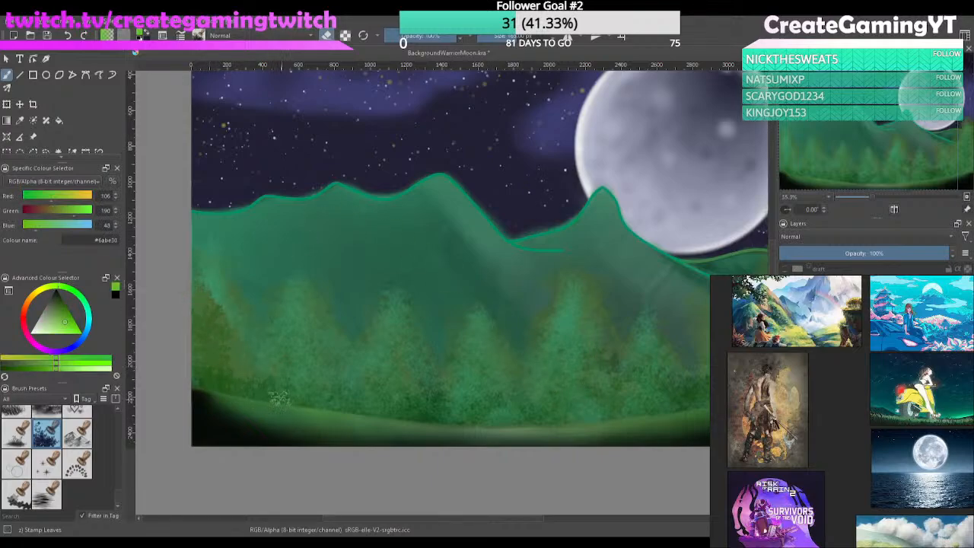
key(ctrl+z)
mouse_move(347, 333)
mouse_down()
mouse_move(366, 332)
mouse_move(391, 296)
mouse_move(318, 354)
mouse_up()
drag(397, 343, 411, 293)
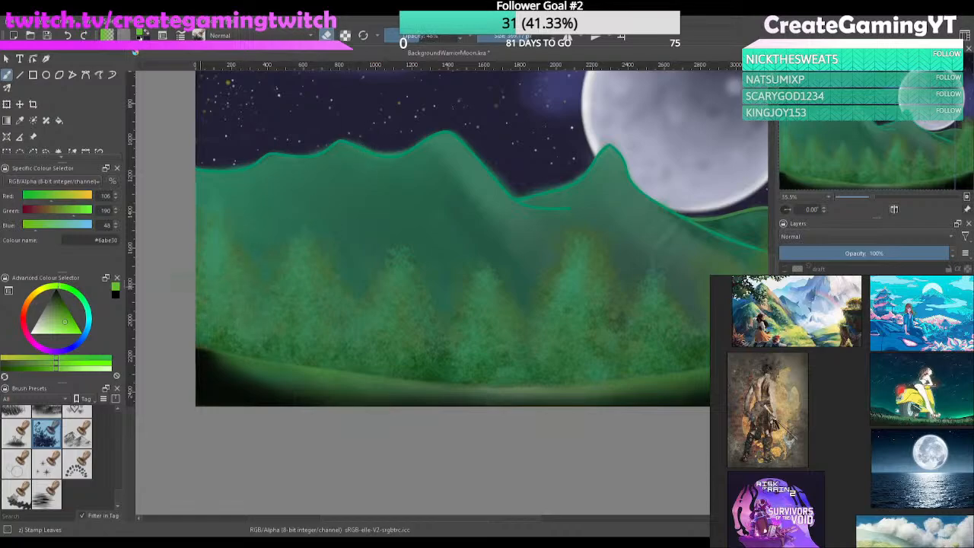
drag(219, 280, 227, 324)
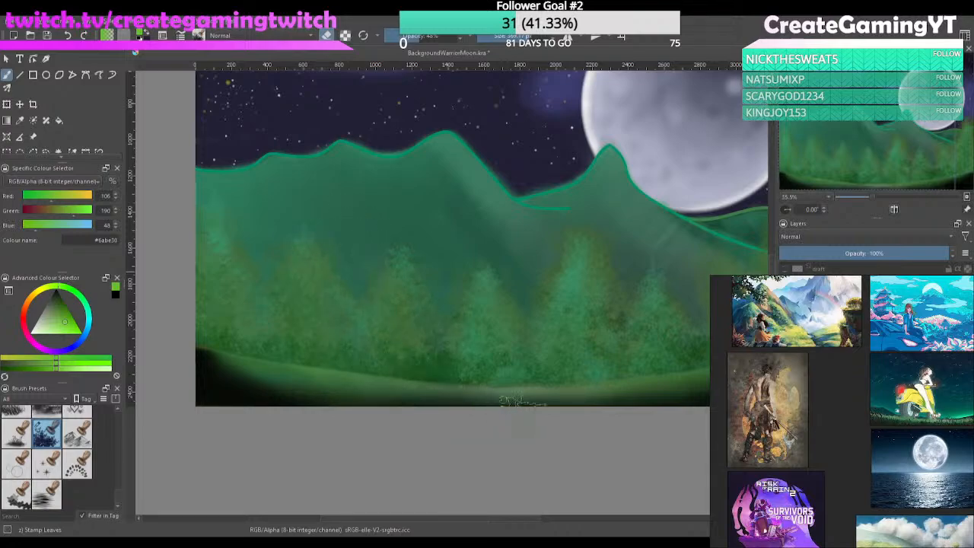
mouse_move(487, 355)
mouse_down()
mouse_move(456, 292)
mouse_move(495, 276)
mouse_move(467, 289)
mouse_up()
drag(577, 364, 561, 302)
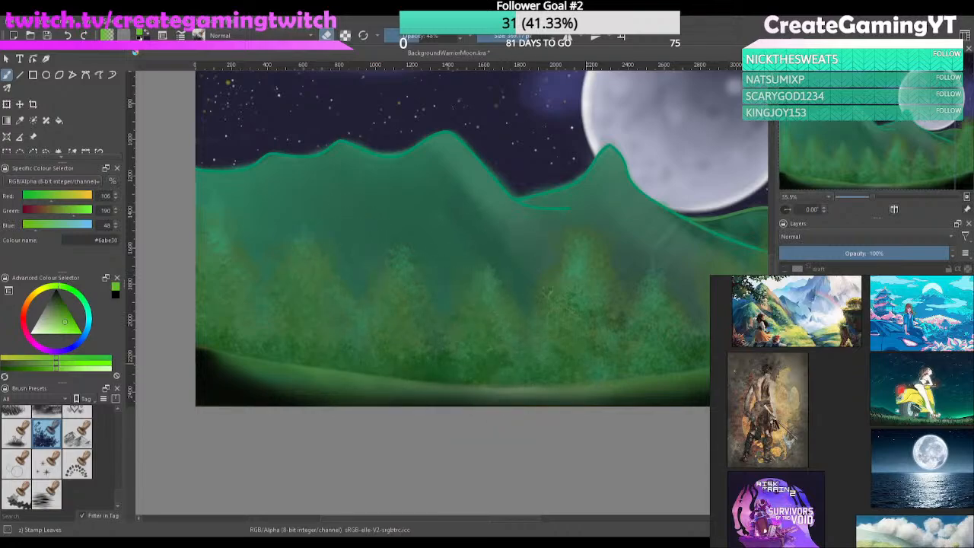
drag(694, 364, 485, 410)
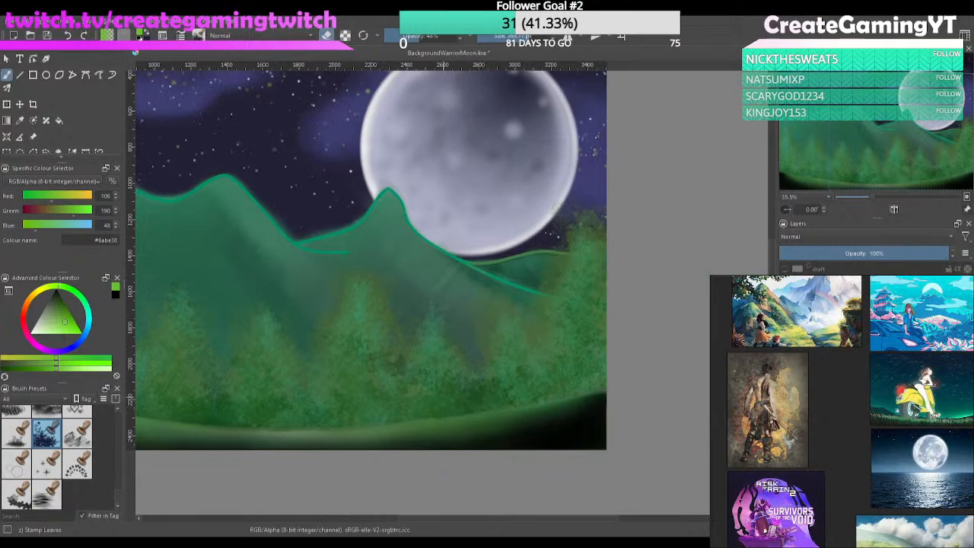
Undo a trial light green stamp on the tall tree and set the painting colour to teal #37946e
drag(335, 274, 333, 289)
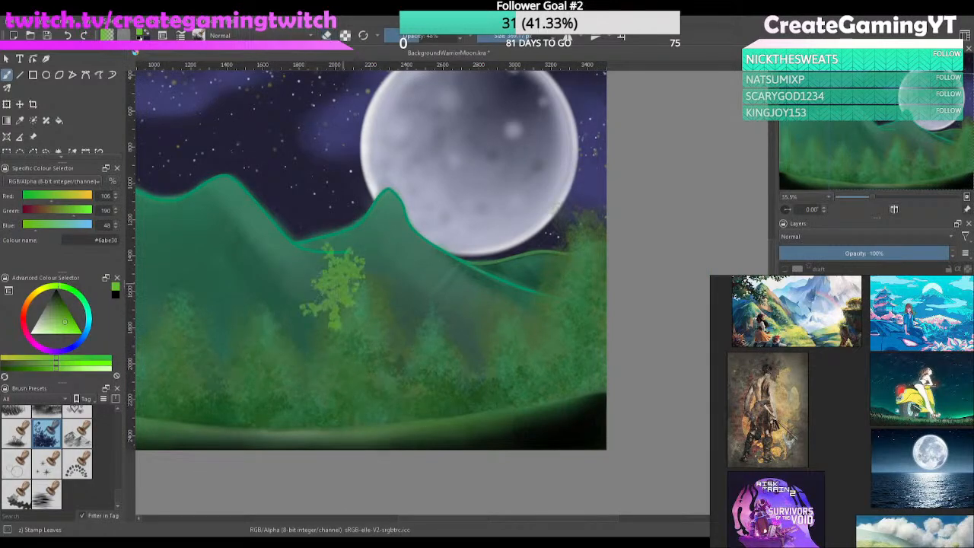
key(ctrl+z)
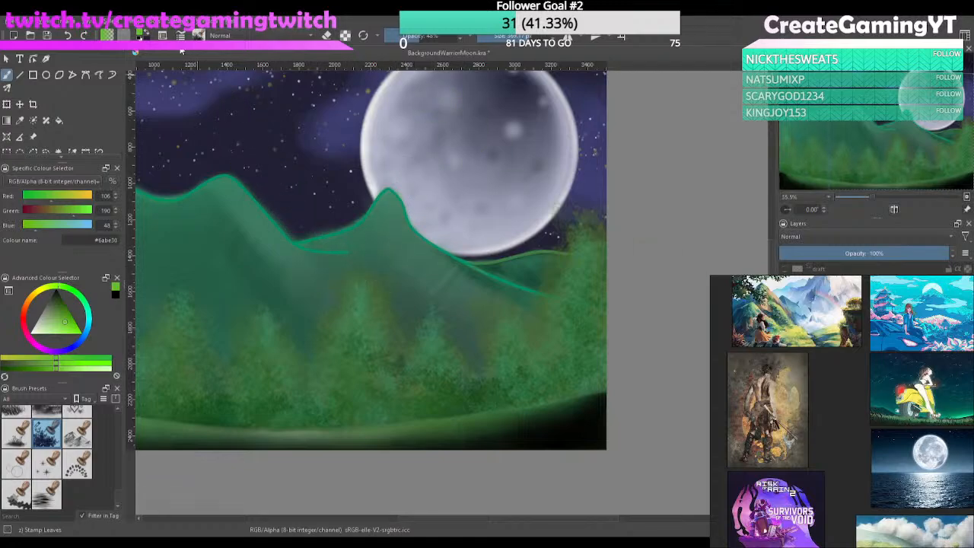
click(139, 35)
click(532, 179)
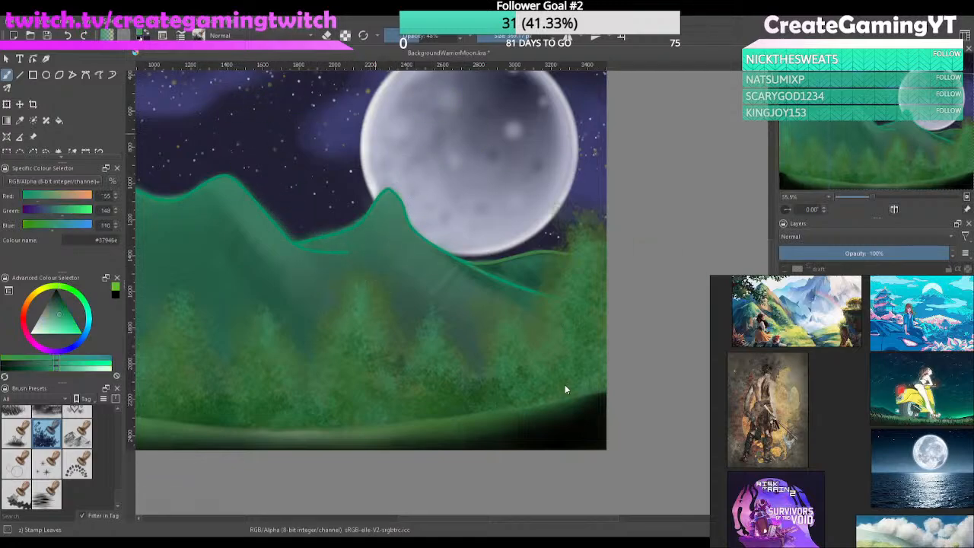
click(565, 384)
Try stamping teal leaves on the crown and side of the tall tree
drag(327, 288, 343, 320)
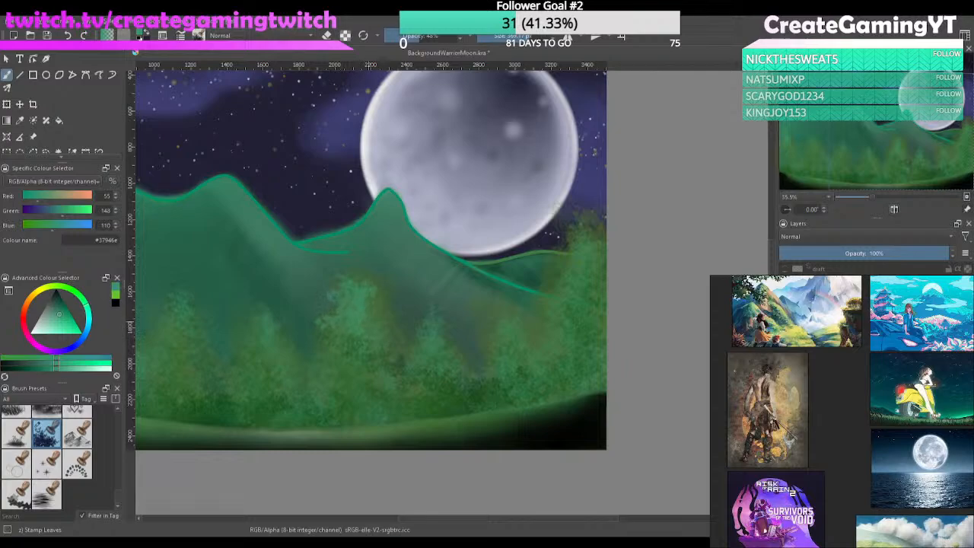
key(ctrl+z)
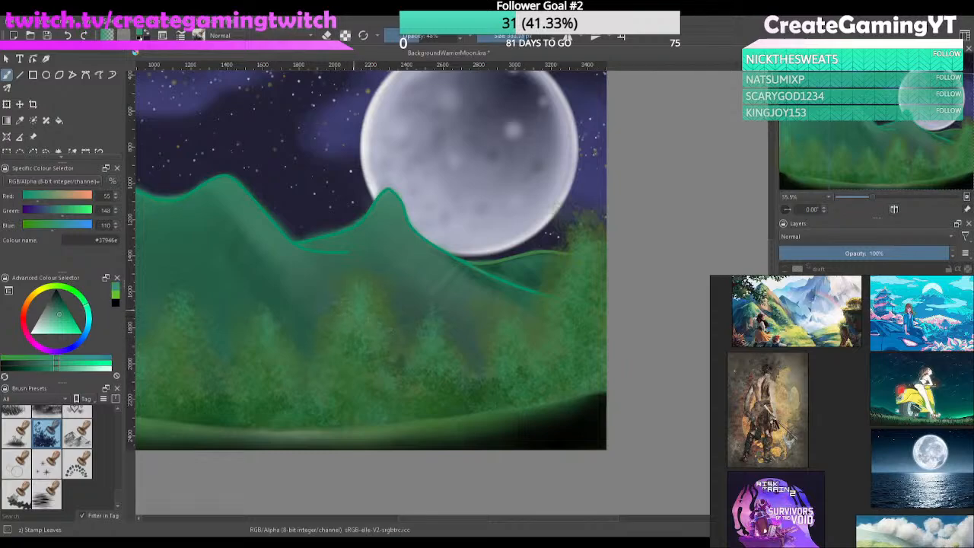
scroll(350, 326, up, 5)
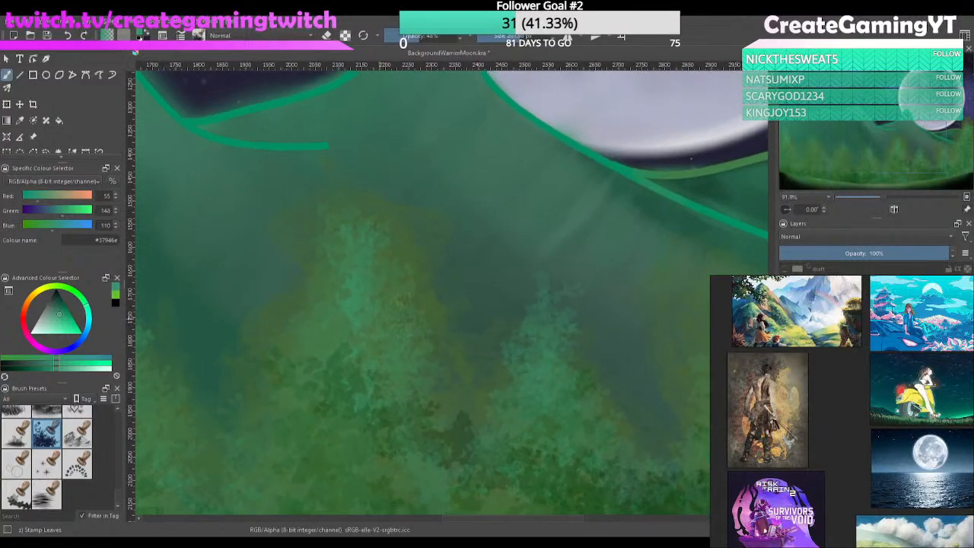
drag(355, 268, 354, 322)
key(ctrl+z)
drag(322, 250, 329, 309)
key(ctrl+z)
Stamp teal leaves faintly over the dark gap beside the tall tree, and lightly erase around the smaller neighbouring tree
drag(447, 376, 405, 296)
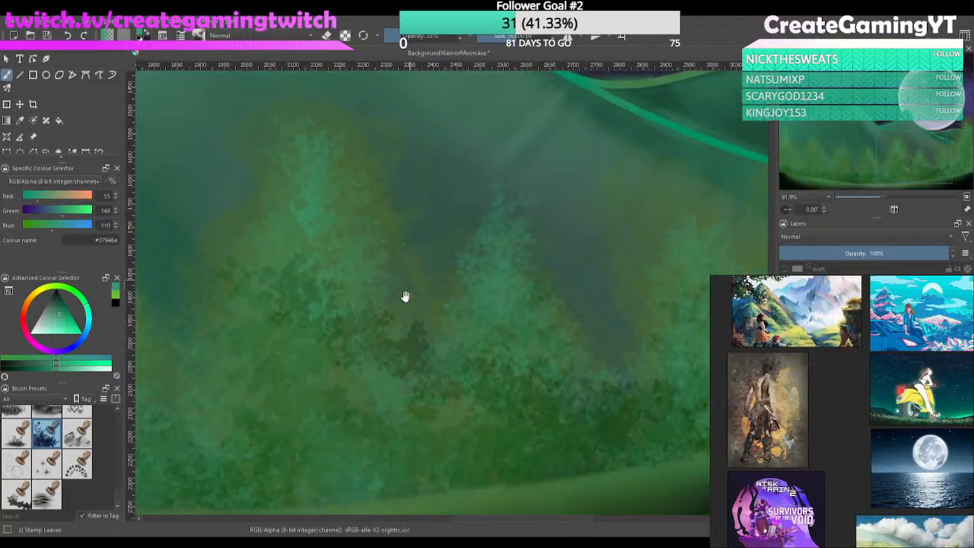
drag(416, 351, 495, 409)
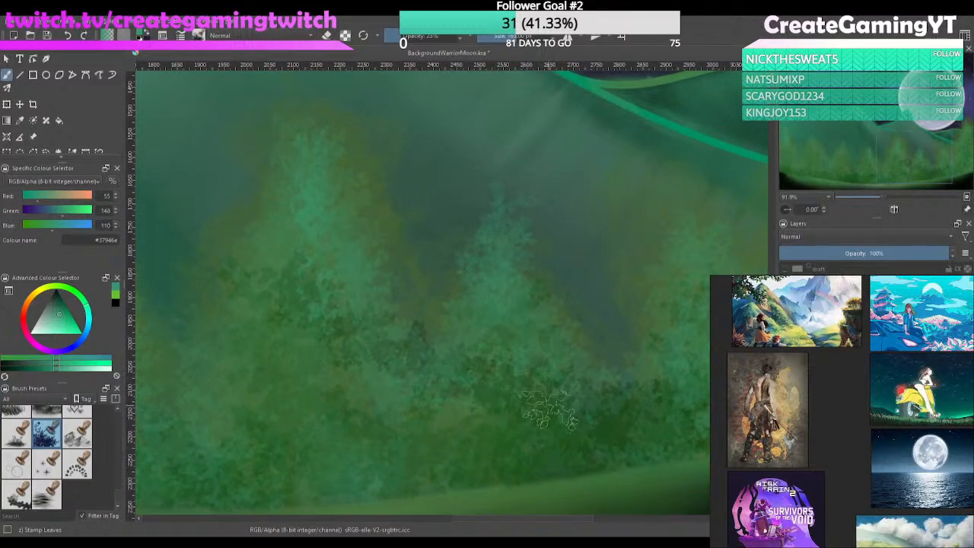
key(e)
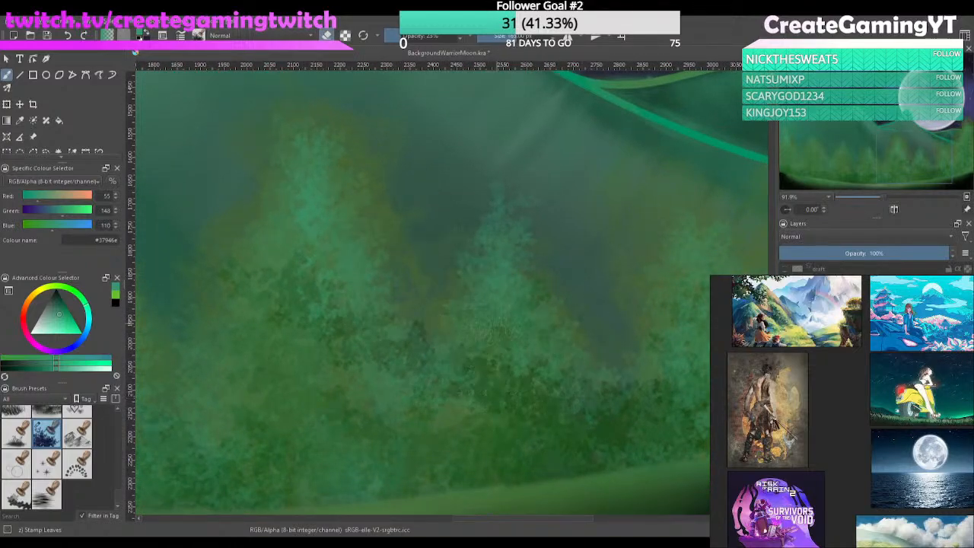
drag(579, 266, 580, 295)
mouse_move(630, 186)
mouse_down()
mouse_move(521, 339)
mouse_move(571, 257)
mouse_up()
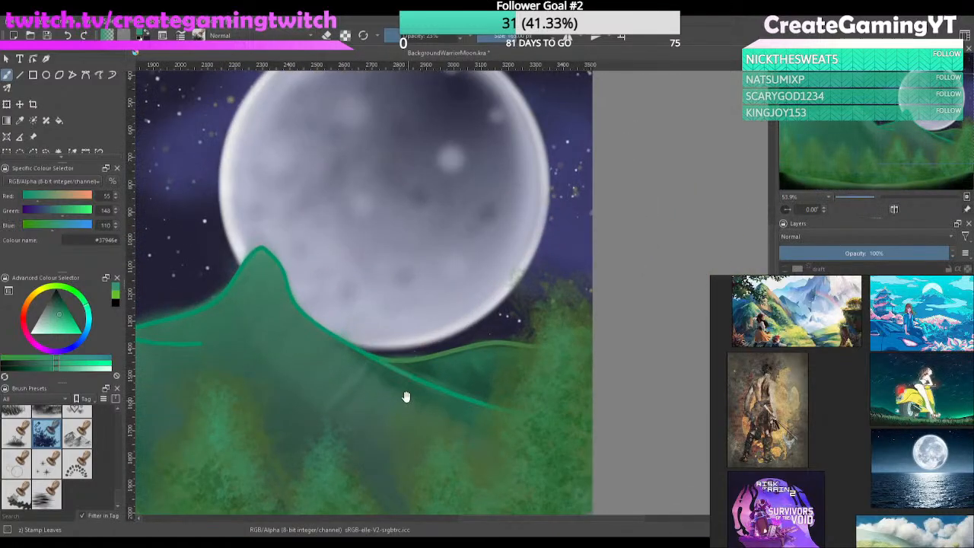
drag(405, 397, 449, 338)
click(372, 384)
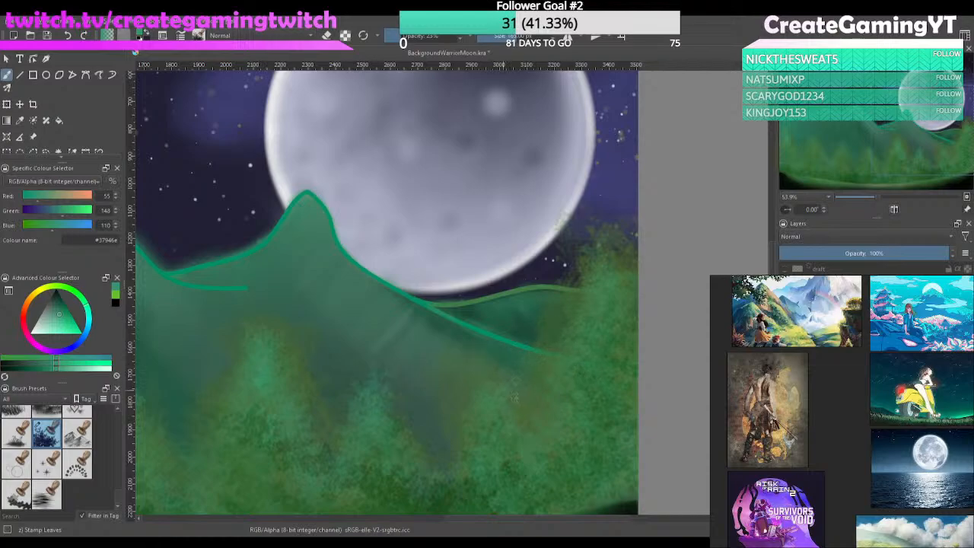
Erase the dark leaf detail from the bodies of the right-hand trees, undoing unwanted strokes along the way
key(t)
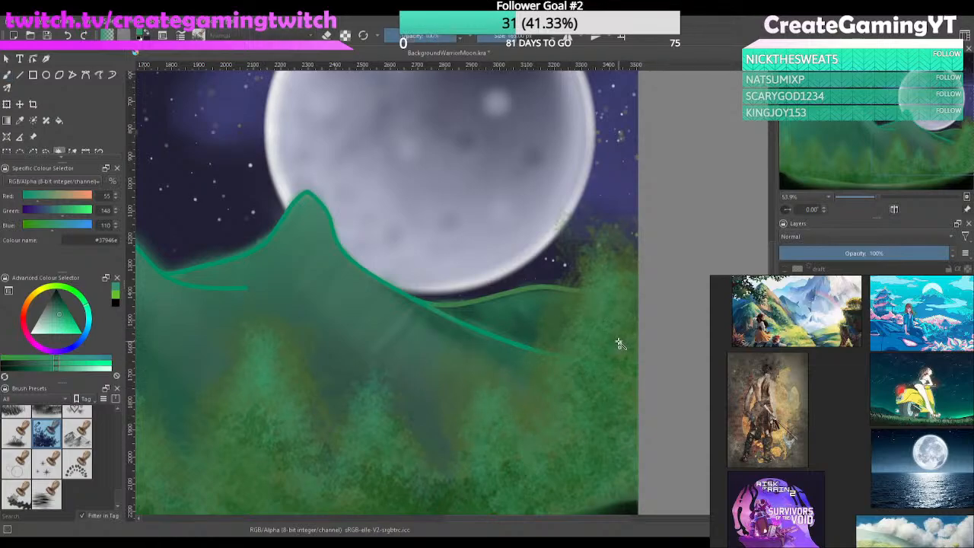
key(b)
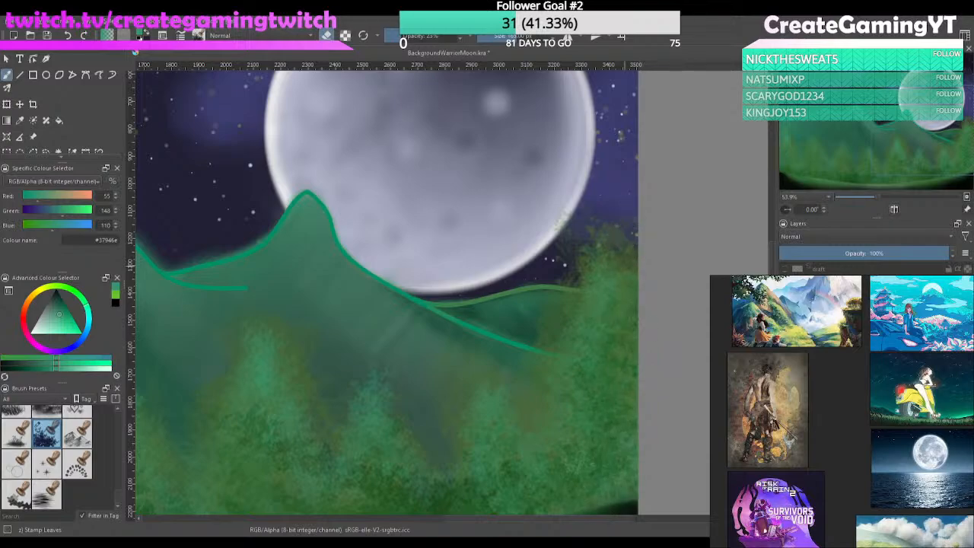
key(ctrl+z)
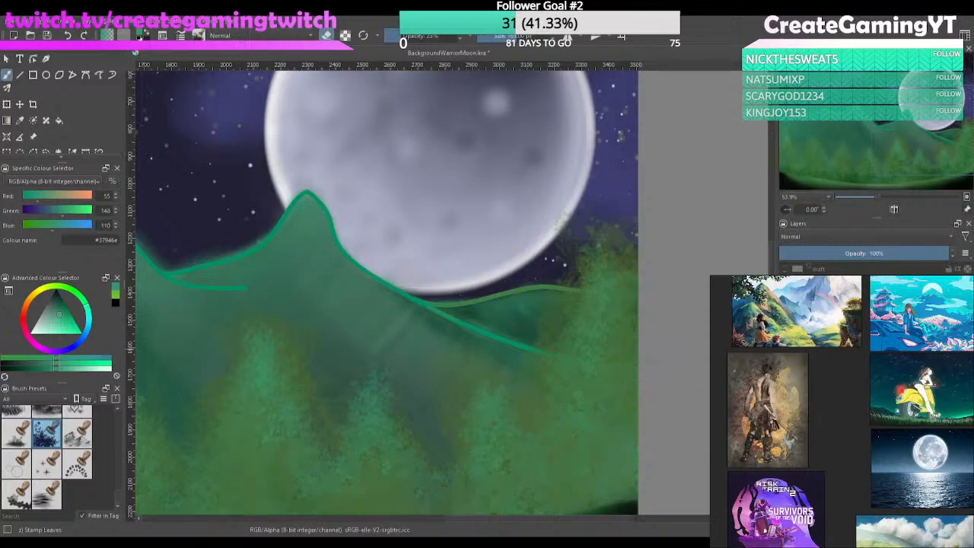
drag(608, 358, 623, 283)
key(ctrl+z)
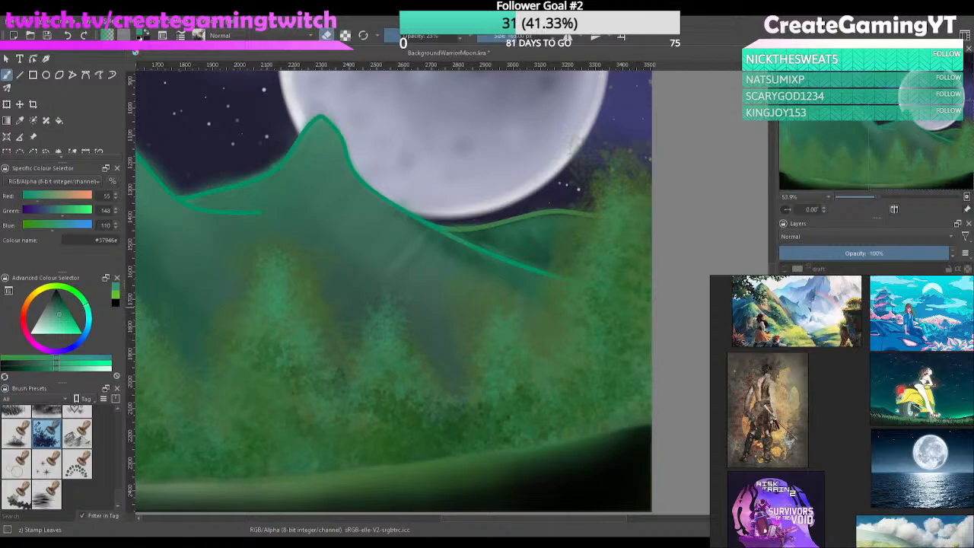
key(ctrl+z)
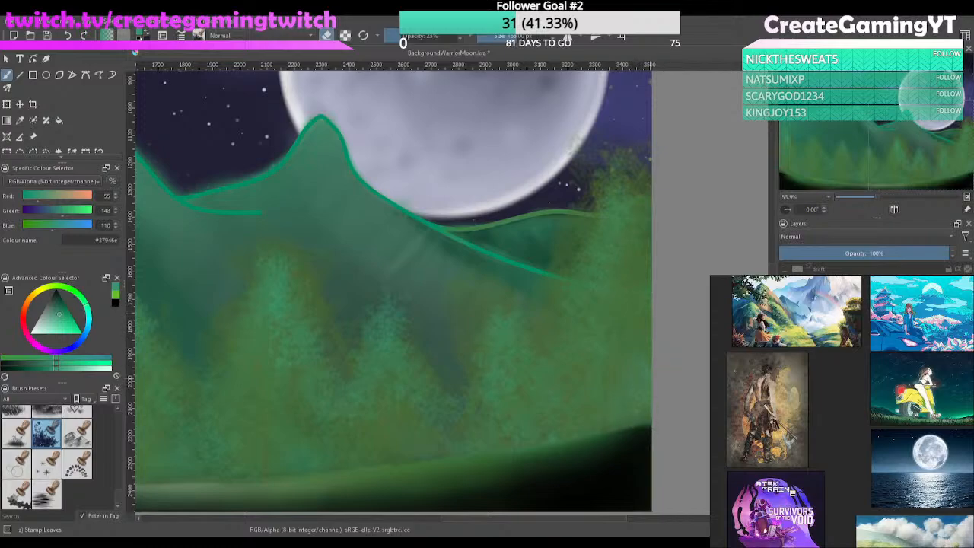
Raise the eraser opacity to 100% and erase teal leaves from the bodies of the right-hand trees and the tall tree
drag(403, 37, 461, 37)
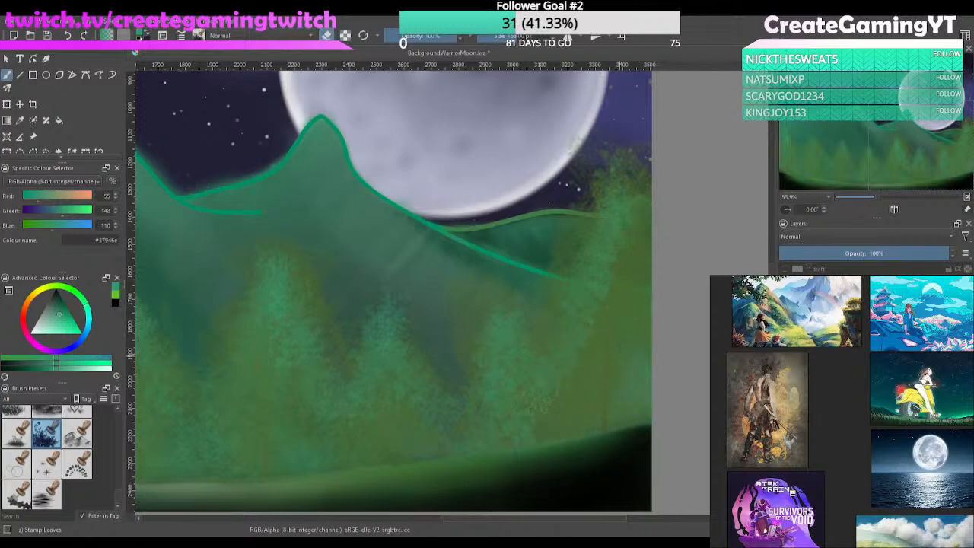
drag(526, 429, 616, 357)
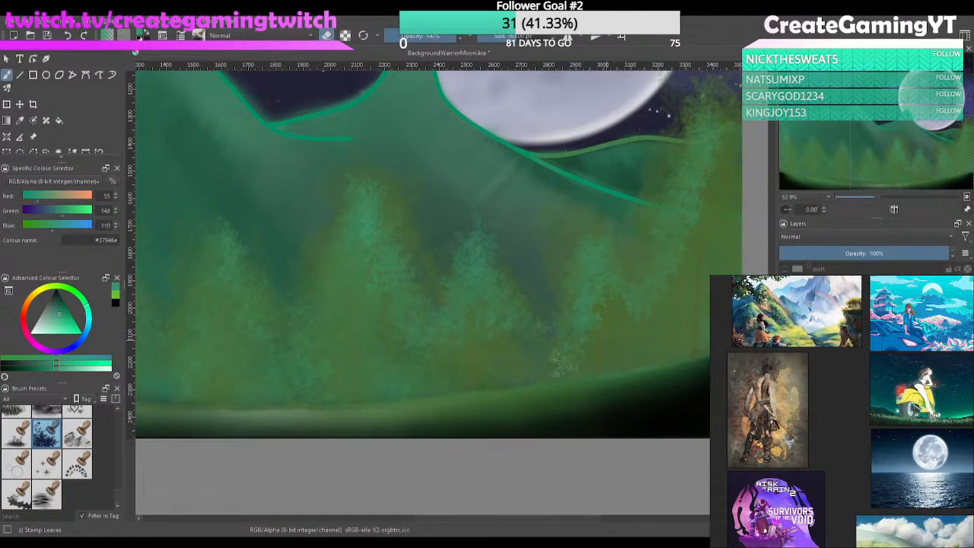
mouse_move(470, 380)
mouse_down()
mouse_move(604, 375)
mouse_move(509, 318)
mouse_move(514, 335)
mouse_move(483, 306)
mouse_move(502, 266)
mouse_move(523, 270)
mouse_move(562, 359)
mouse_up()
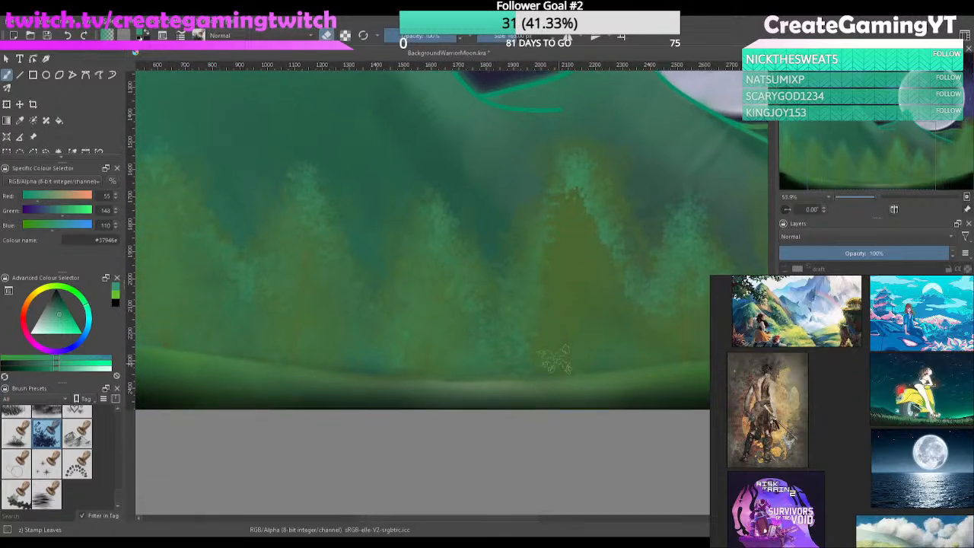
Erase teal leaves from the bodies and bases of the left-hand trees, leaving highlights on the crowns and right slopes
mouse_move(471, 371)
mouse_down()
mouse_move(510, 351)
mouse_move(497, 365)
mouse_move(411, 379)
mouse_up()
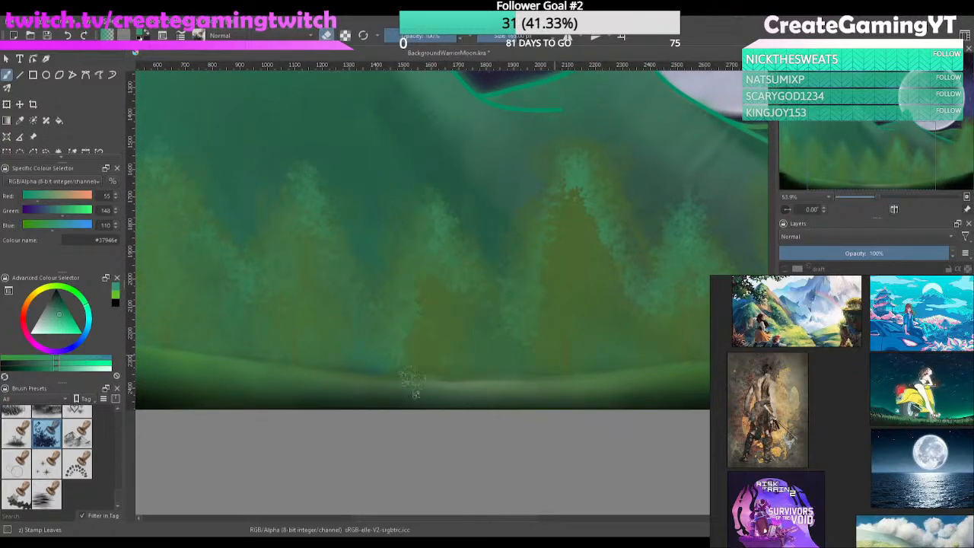
drag(445, 259, 542, 397)
drag(560, 445, 539, 379)
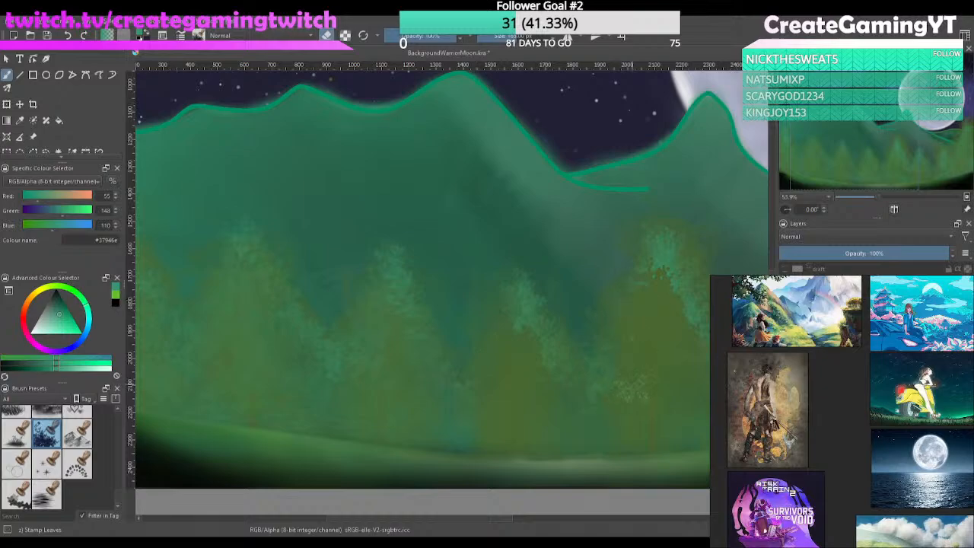
drag(500, 380, 561, 385)
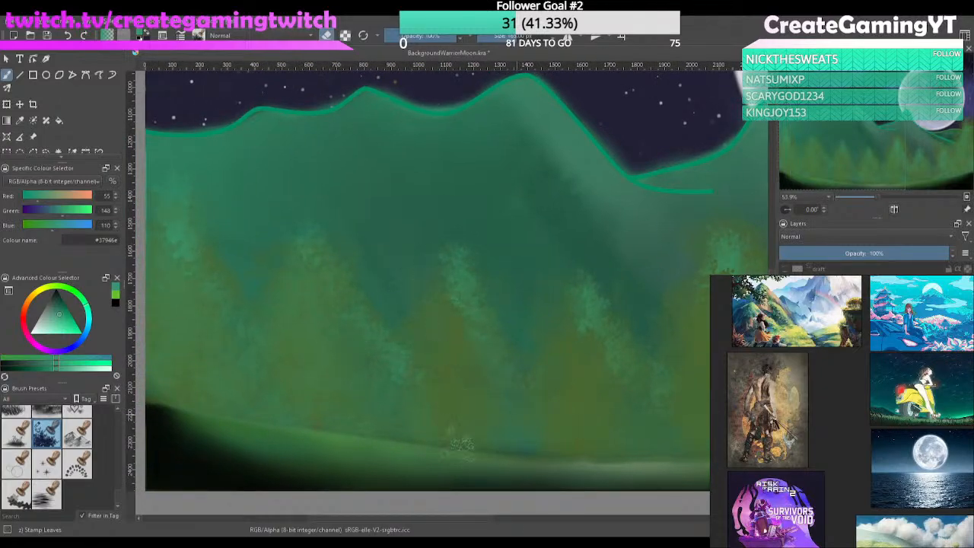
mouse_move(361, 379)
mouse_down()
mouse_move(320, 357)
mouse_move(300, 330)
mouse_up()
mouse_move(402, 426)
mouse_down()
mouse_move(399, 373)
mouse_move(381, 388)
mouse_move(469, 400)
mouse_up()
drag(373, 333, 401, 331)
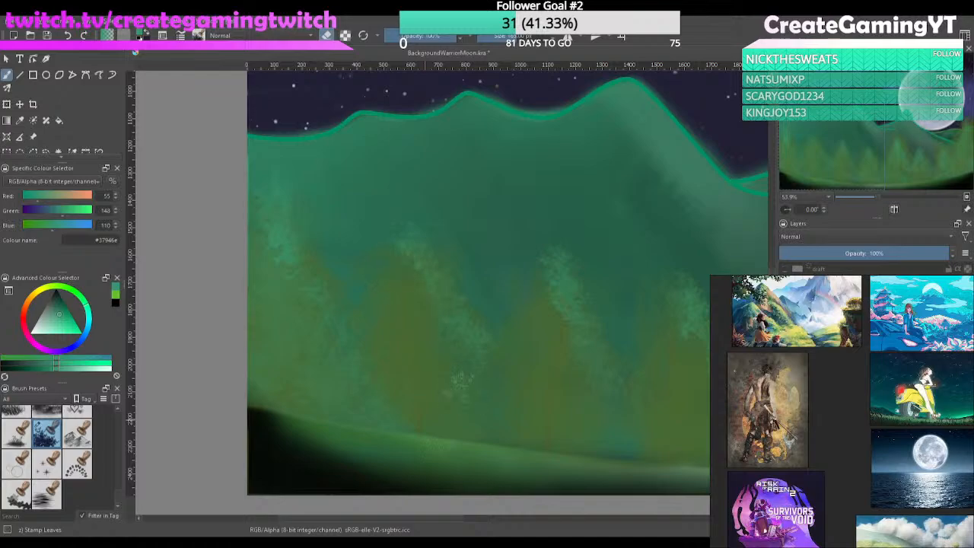
drag(335, 378, 281, 329)
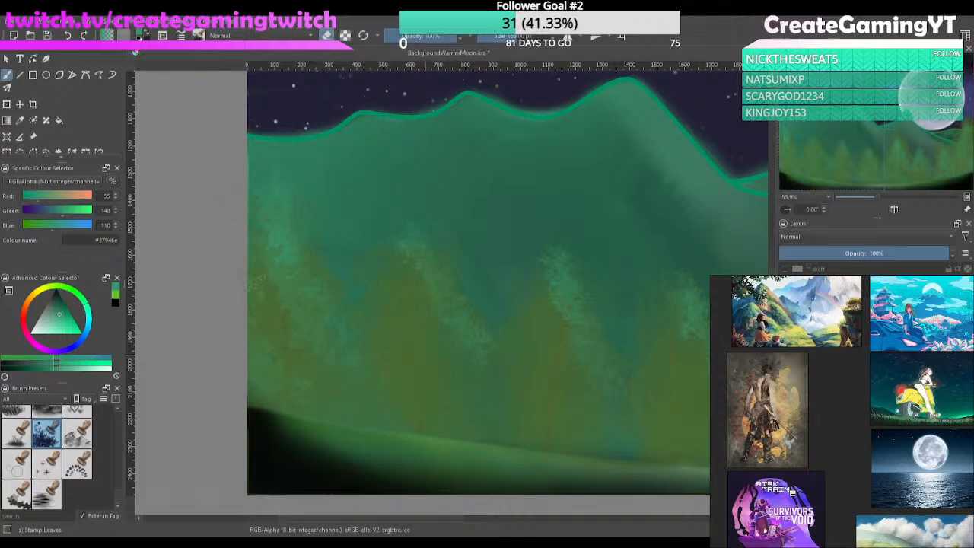
Erase the remaining teal leaves from the leftmost tree's body and show the dark leaf layer again
drag(274, 236, 322, 352)
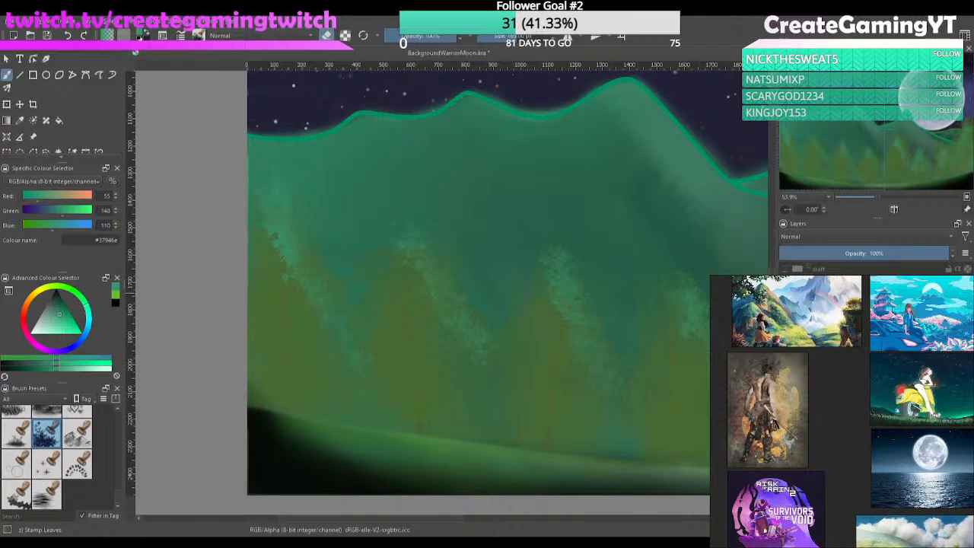
click(786, 366)
mouse_move(535, 380)
mouse_down()
mouse_move(540, 334)
mouse_move(566, 339)
mouse_move(543, 367)
mouse_move(581, 379)
mouse_up()
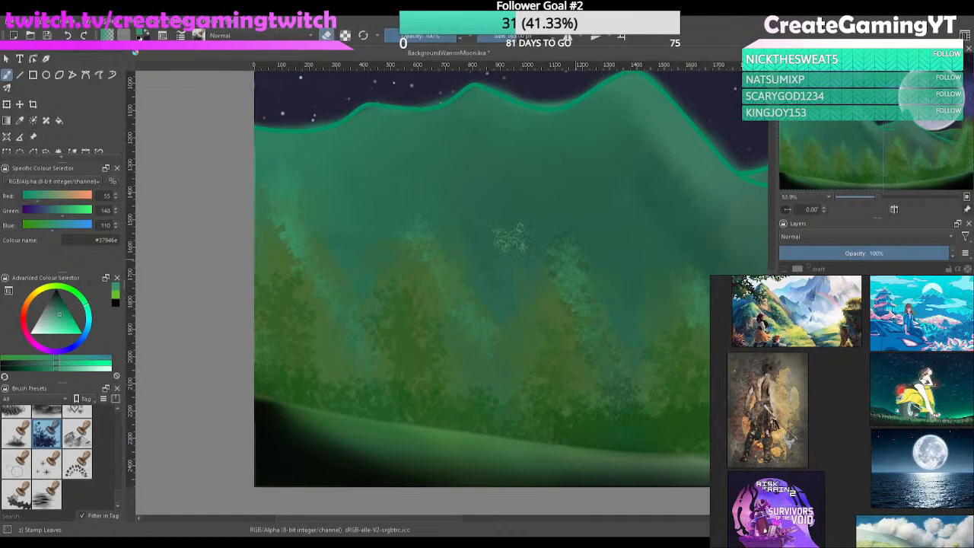
Switch the stamp brush back to painting at 49% opacity and try stamping teal leaves down the second tree, undoing the stroke
click(419, 37)
key(e)
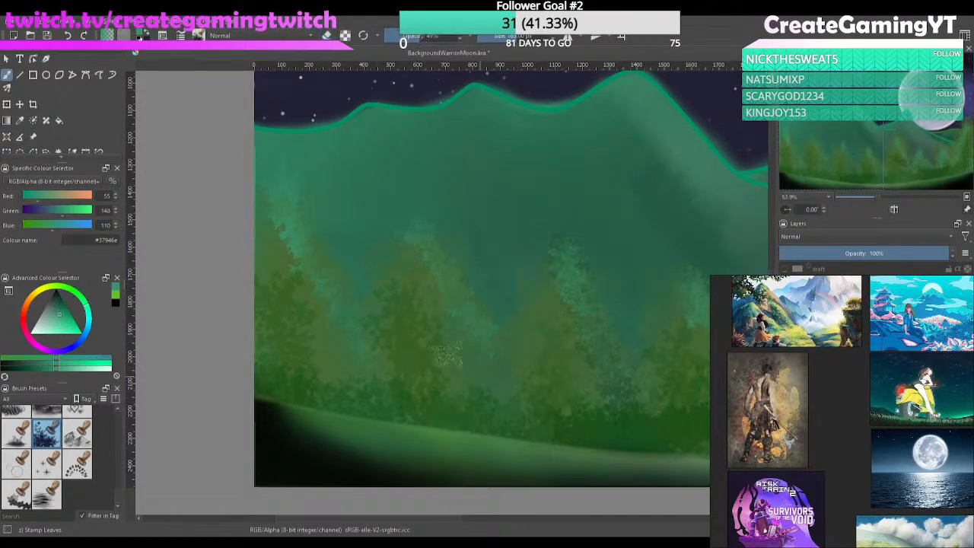
drag(415, 292, 477, 373)
key(ctrl+z)
key(ctrl+z)
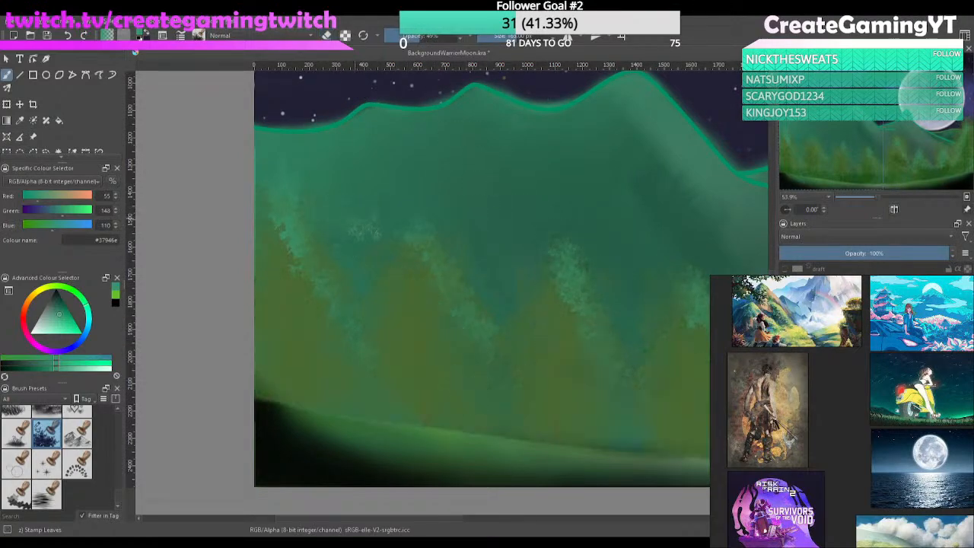
key(ctrl+shift+z)
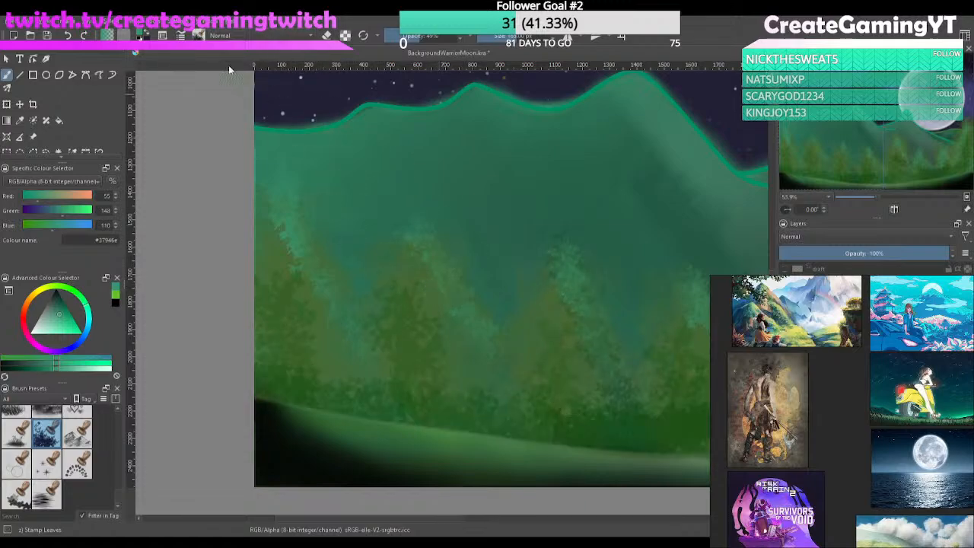
Try stamping olive-green #4b692f leaves down the body of the third tree from the left and undo the stroke
click(547, 188)
mouse_move(541, 317)
mouse_down()
mouse_move(581, 411)
mouse_move(529, 313)
mouse_move(552, 378)
mouse_move(573, 396)
mouse_up()
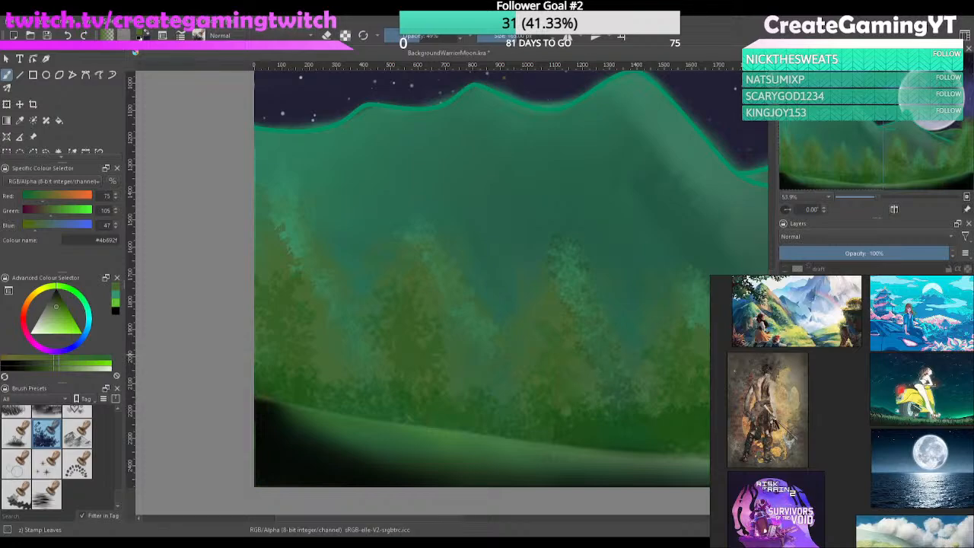
drag(520, 318, 537, 390)
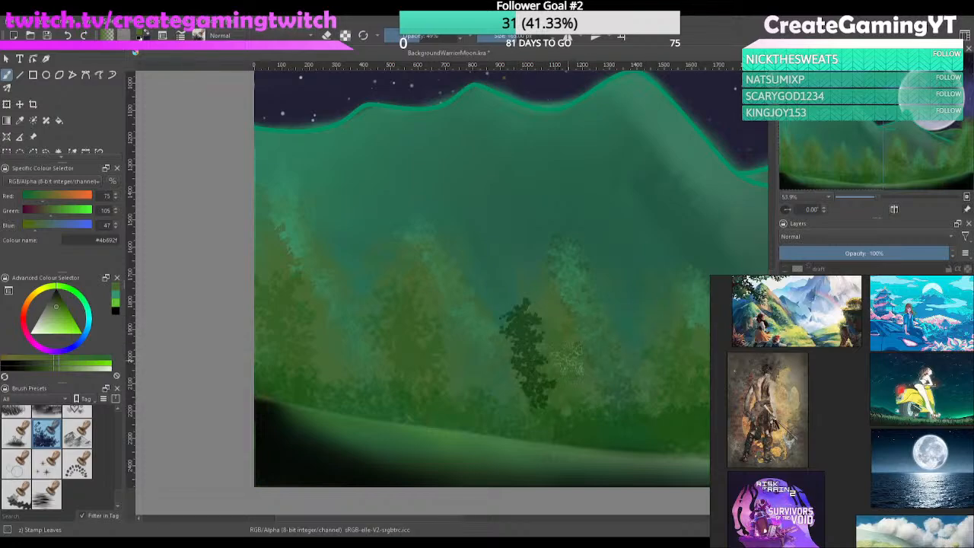
key(ctrl+z)
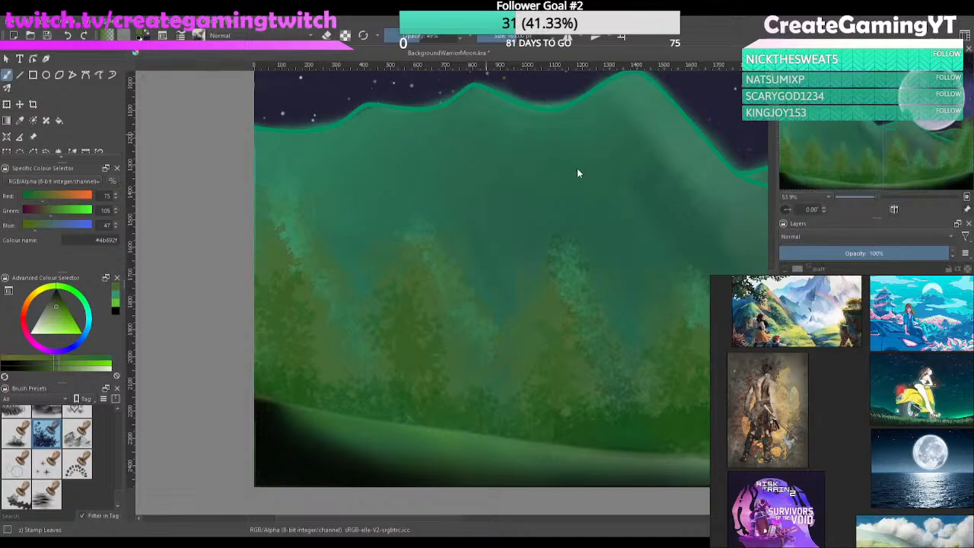
Return to teal #37946e and stamp leaves over the body of the third tree from the left, undoing unwanted strokes
ctrl+click(534, 176)
mouse_move(550, 379)
mouse_down()
mouse_move(536, 309)
mouse_move(583, 409)
mouse_move(587, 397)
mouse_move(536, 336)
mouse_move(568, 451)
mouse_move(571, 366)
mouse_move(566, 357)
mouse_move(537, 369)
mouse_move(572, 321)
mouse_move(552, 314)
mouse_move(589, 398)
mouse_move(444, 432)
mouse_move(430, 445)
mouse_move(565, 314)
mouse_up()
drag(551, 273, 600, 380)
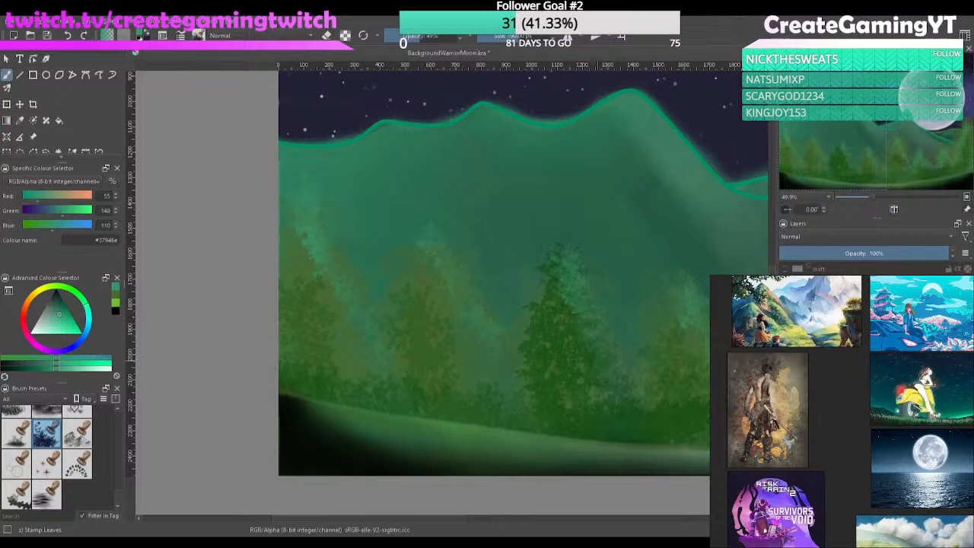
key(ctrl+z)
mouse_move(554, 270)
mouse_down()
mouse_move(559, 333)
mouse_move(604, 358)
mouse_up()
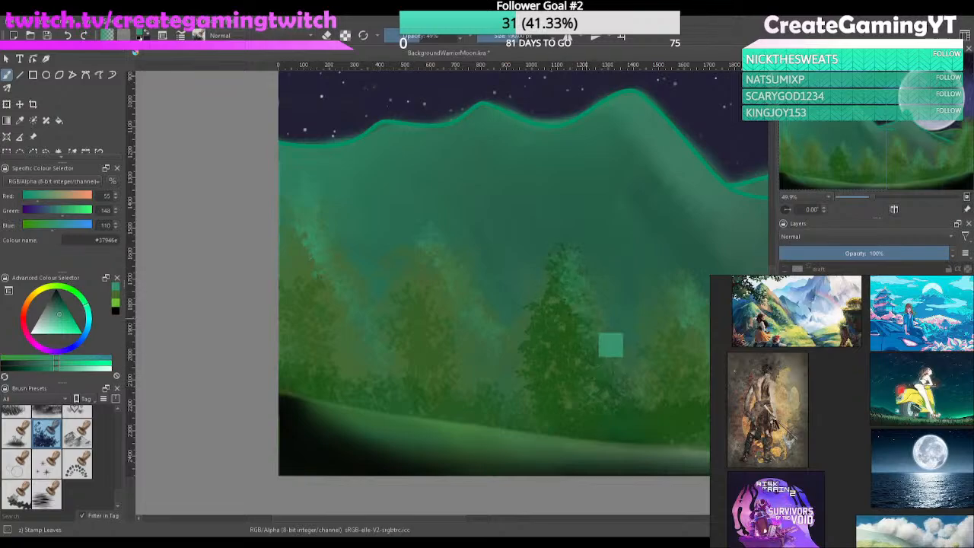
key(ctrl+z)
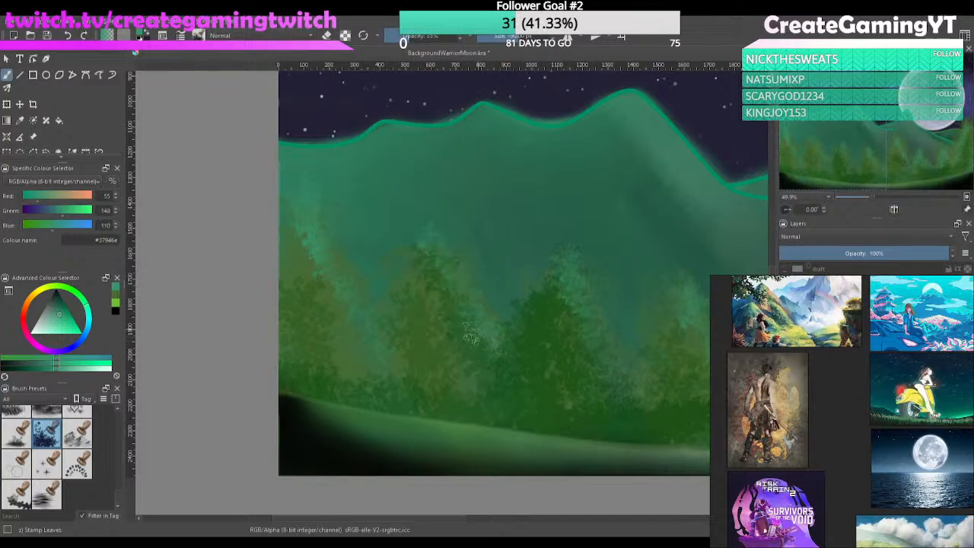
Stamp leaves at 35% brush opacity over the bodies of the two left-hand trees, undoing the unwanted first passes
drag(426, 259, 457, 390)
key(ctrl+z)
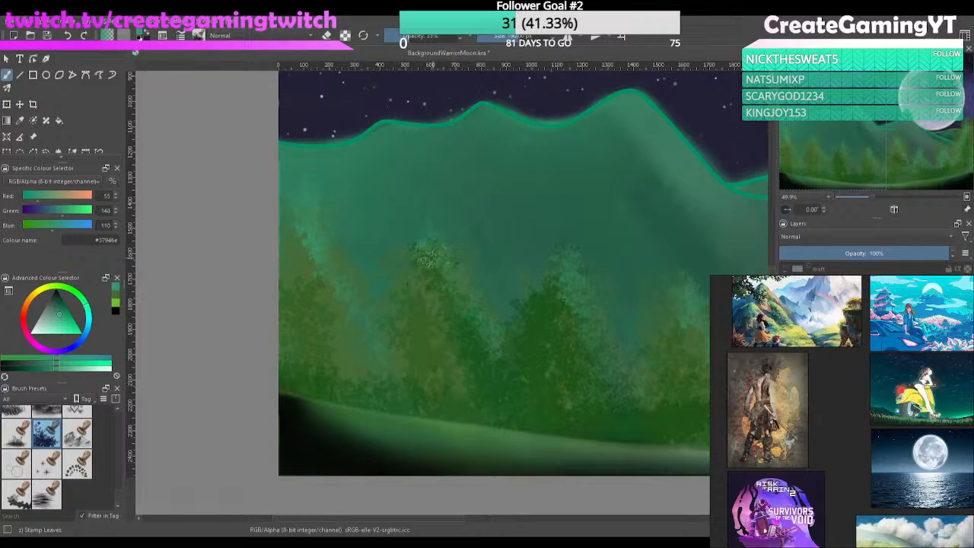
drag(424, 261, 463, 378)
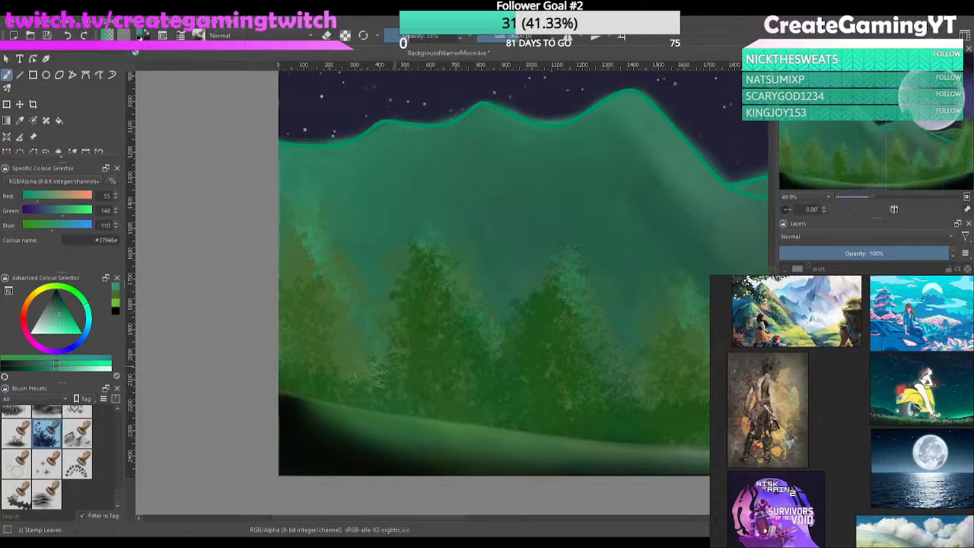
drag(289, 238, 338, 331)
key(ctrl+z)
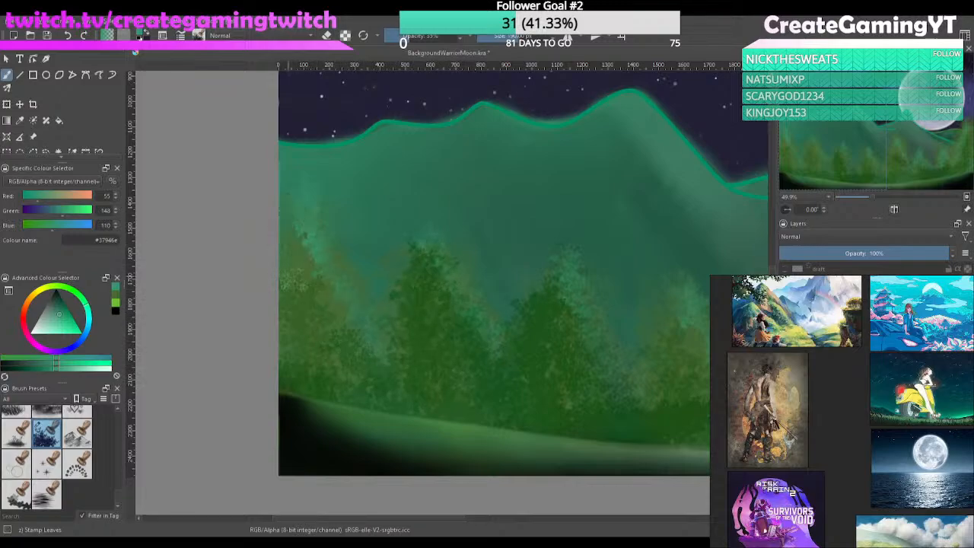
drag(288, 245, 345, 352)
drag(294, 238, 347, 335)
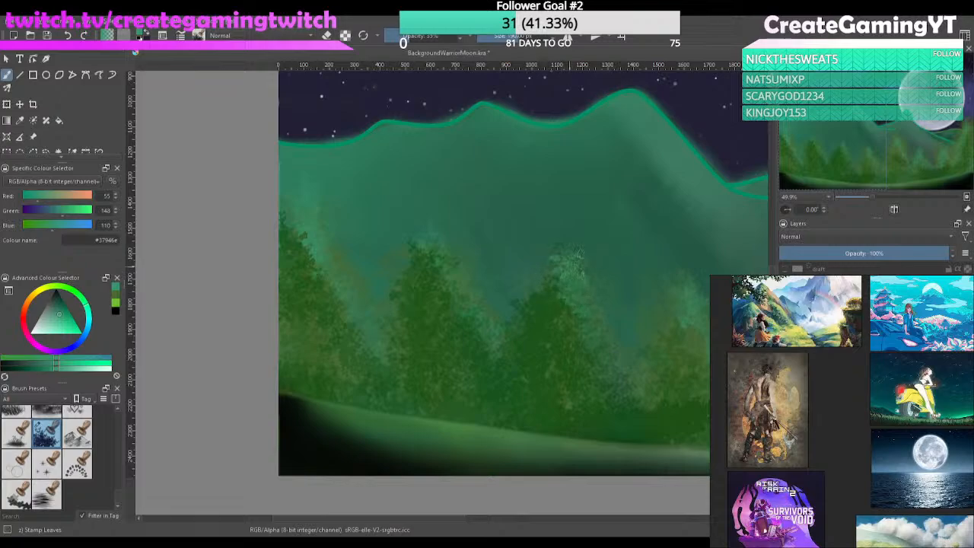
Lower the opacity of the teal moonlit highlight layer to 32%
drag(576, 319, 569, 299)
click(886, 252)
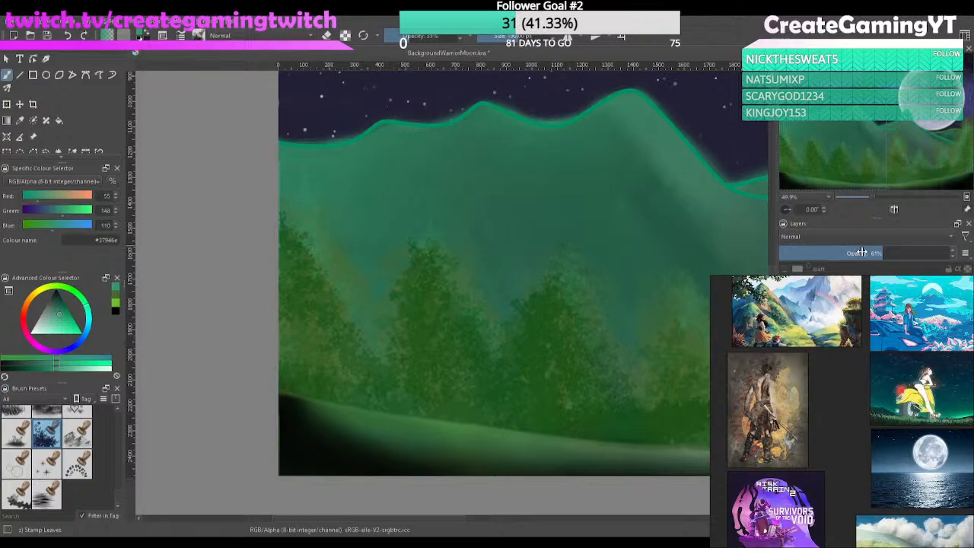
drag(862, 253, 833, 257)
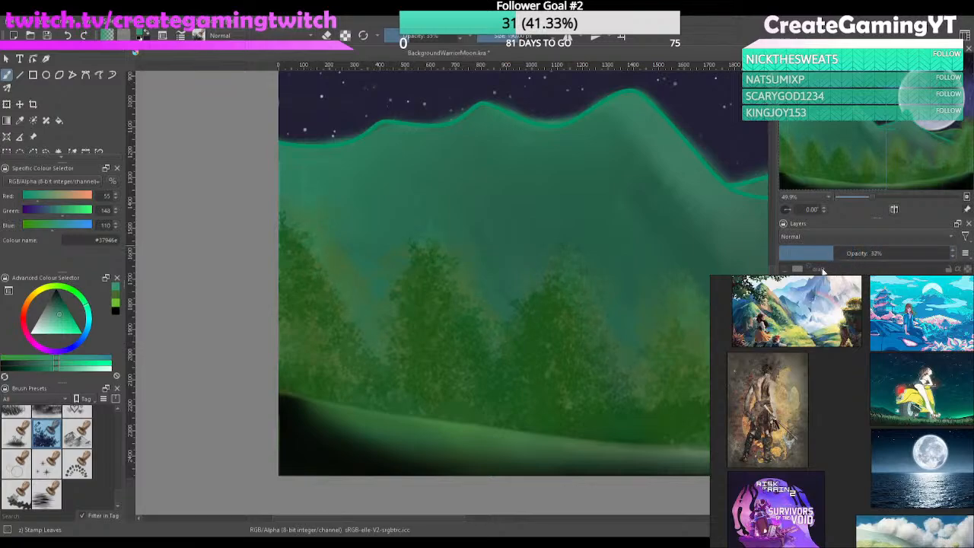
Select the stamped leaf layer and stamp leaves over the trees further right, through to the large tree beside the moon
drag(636, 360, 514, 324)
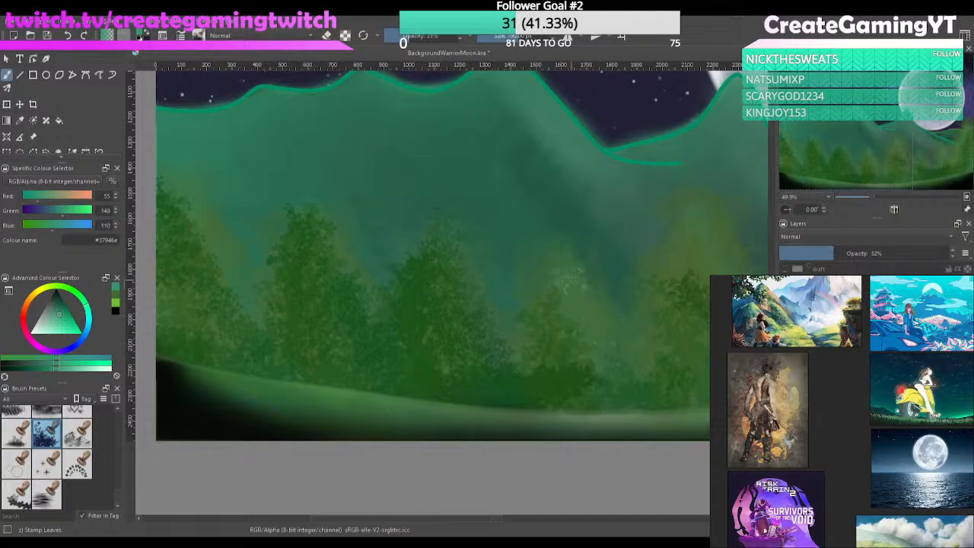
click(837, 308)
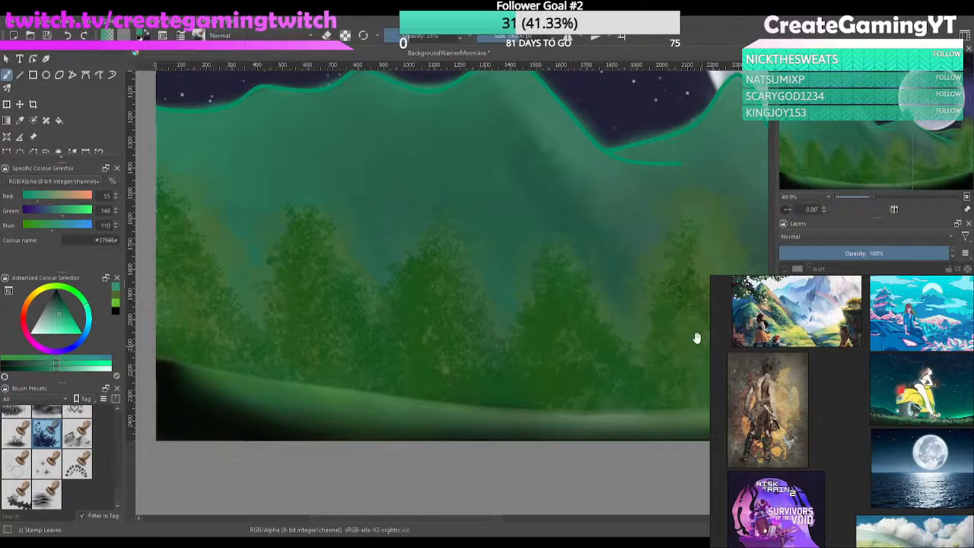
drag(695, 340, 599, 395)
mouse_move(631, 354)
mouse_down()
mouse_move(650, 433)
mouse_move(619, 280)
mouse_move(649, 418)
mouse_up()
drag(588, 280, 547, 457)
drag(628, 377, 498, 386)
mouse_move(576, 354)
mouse_down()
mouse_move(630, 404)
mouse_move(605, 366)
mouse_move(643, 377)
mouse_move(609, 372)
mouse_move(617, 365)
mouse_up()
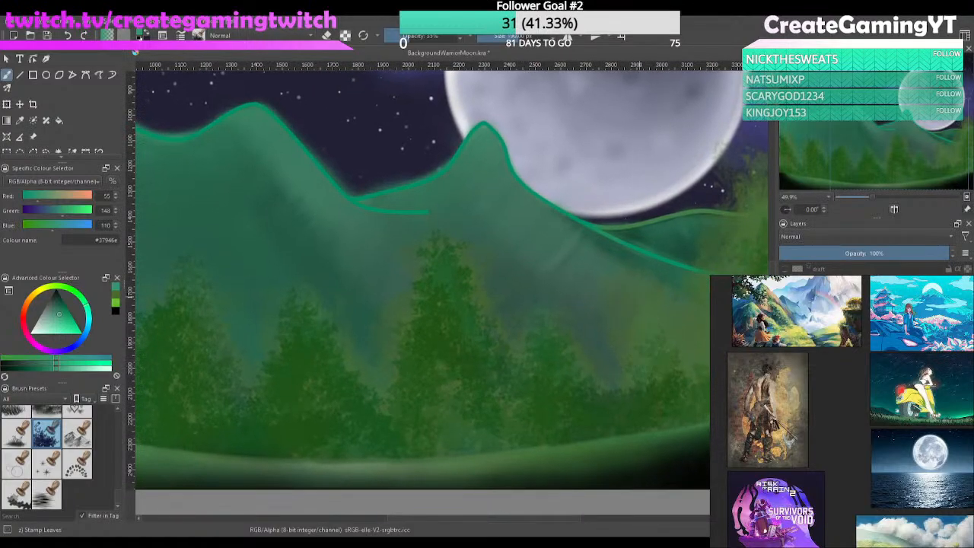
drag(643, 298, 639, 395)
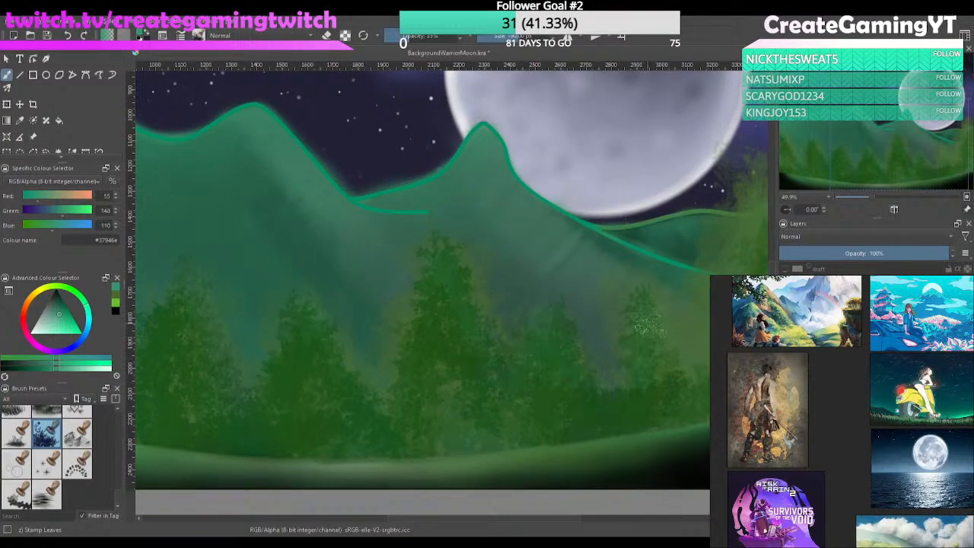
drag(635, 324, 643, 335)
mouse_move(757, 192)
mouse_down()
mouse_move(687, 434)
mouse_move(726, 357)
mouse_up()
Compare the tree row with the stamped leaf layer hidden and shown
click(785, 312)
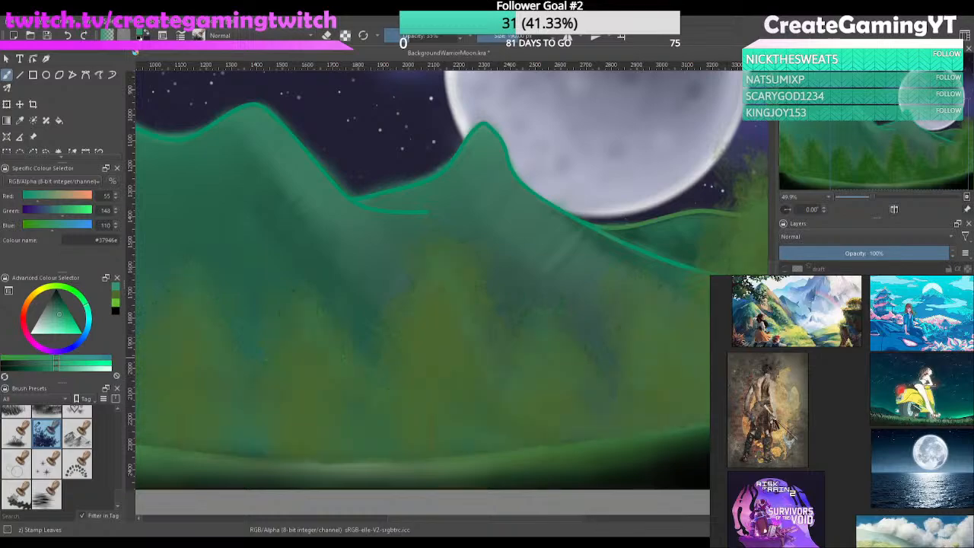
click(785, 312)
click(786, 313)
click(786, 312)
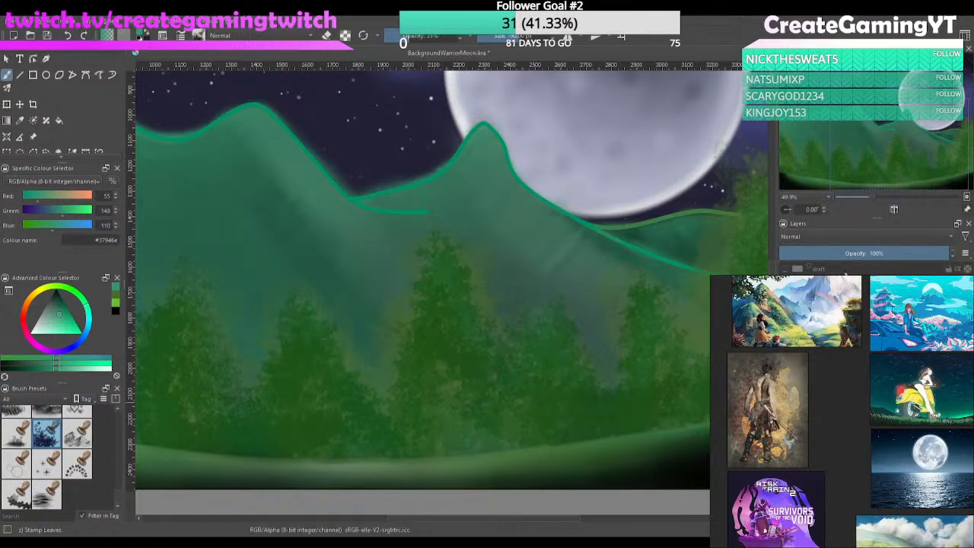
Shift the olive tree base to dark green with an HSV adjustment and show the trunk layer at 59% opacity
key(ctrl+u)
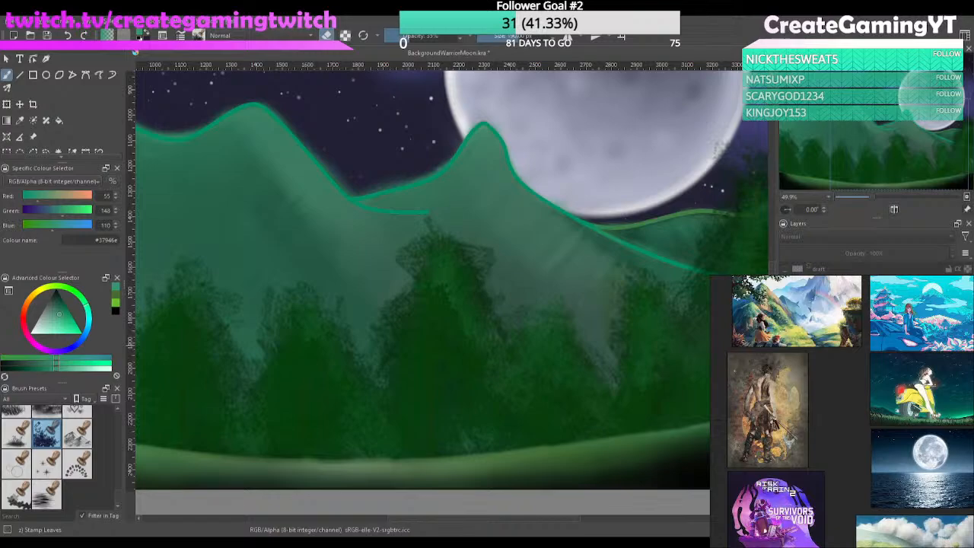
click(845, 320)
click(785, 319)
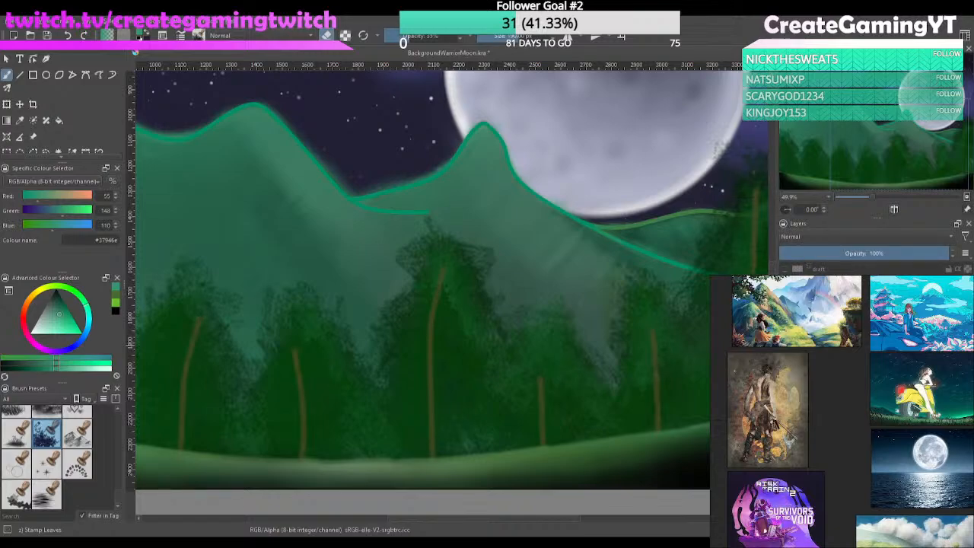
click(872, 253)
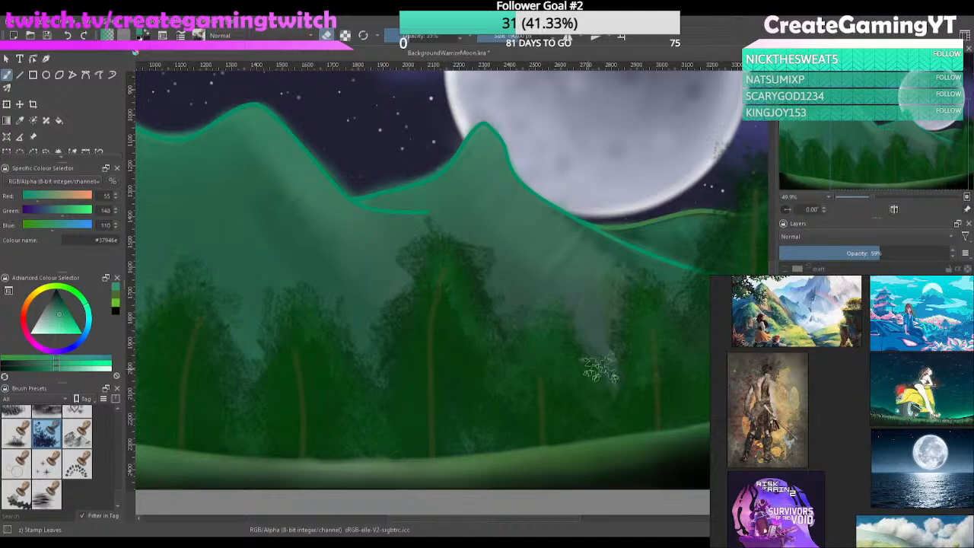
drag(632, 342, 596, 343)
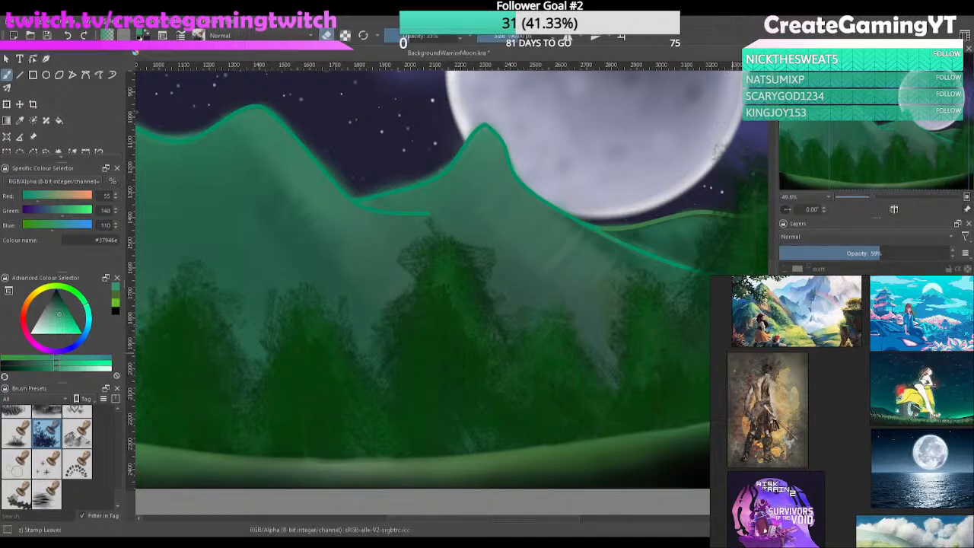
Switch to the dark tree layer and erase stray leaves at 100% opacity around the right-hand trees and below the moon
mouse_move(723, 360)
mouse_down()
mouse_move(680, 347)
mouse_move(666, 360)
mouse_up()
mouse_move(676, 146)
mouse_down()
mouse_move(658, 165)
mouse_move(673, 121)
mouse_move(657, 152)
mouse_move(670, 194)
mouse_move(643, 182)
mouse_move(656, 144)
mouse_move(660, 169)
mouse_move(654, 139)
mouse_up()
key(Page_Down)
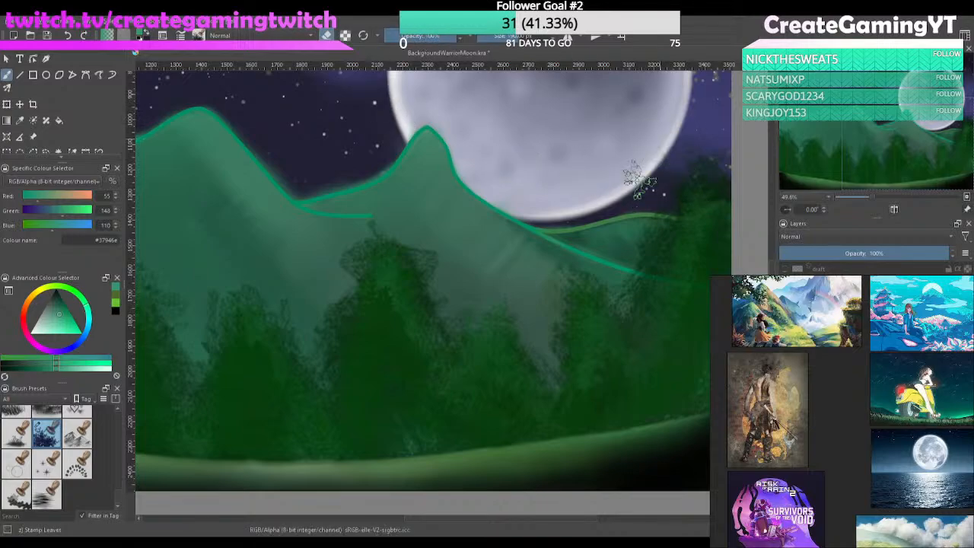
mouse_move(663, 199)
mouse_down()
mouse_move(634, 265)
mouse_move(639, 242)
mouse_move(634, 264)
mouse_move(576, 254)
mouse_move(527, 299)
mouse_move(552, 308)
mouse_up()
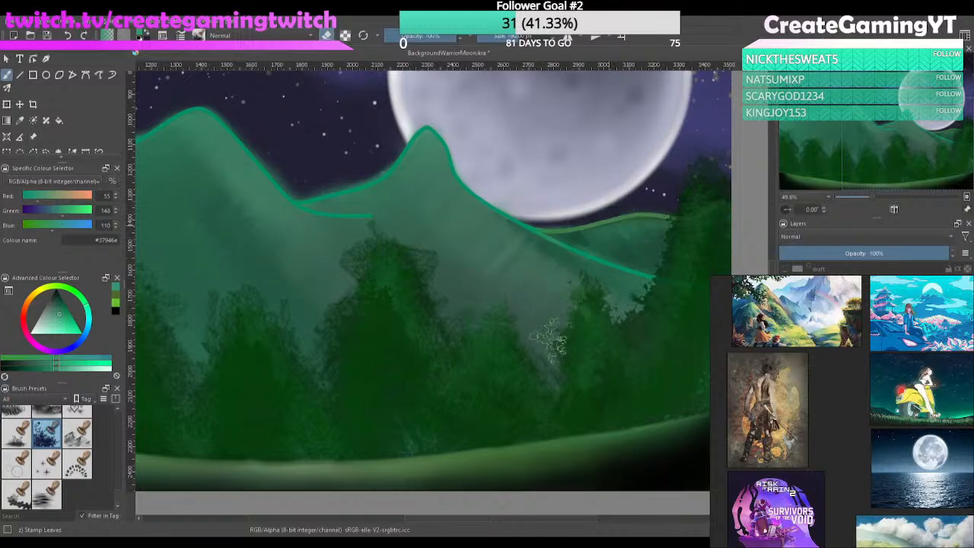
drag(557, 272, 619, 266)
Erase ragged leaf edges around the tall centre tree and its left neighbour to sharpen their conical outlines
mouse_move(603, 306)
mouse_down()
mouse_move(605, 346)
mouse_move(567, 296)
mouse_move(531, 314)
mouse_move(479, 231)
mouse_move(431, 215)
mouse_move(383, 288)
mouse_move(431, 285)
mouse_move(392, 313)
mouse_move(369, 335)
mouse_up()
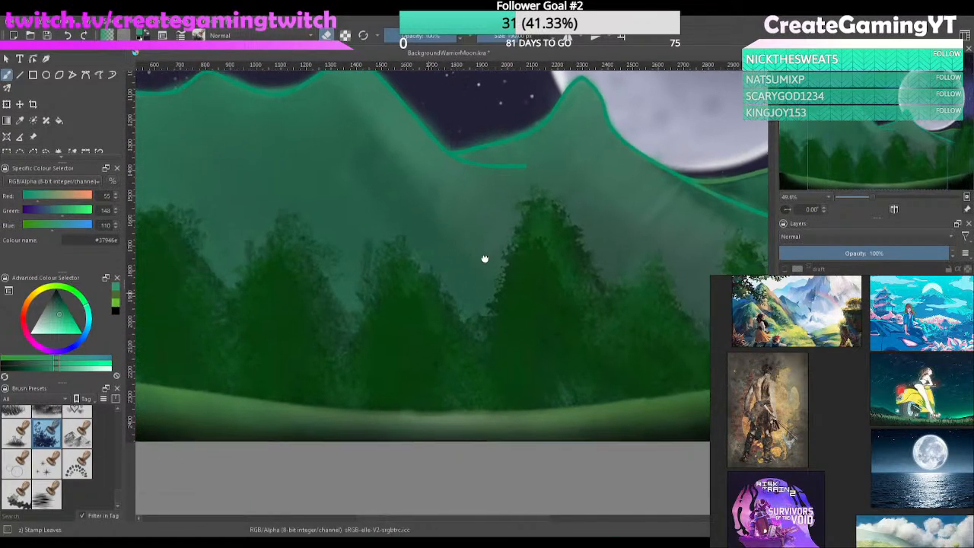
drag(377, 297, 472, 255)
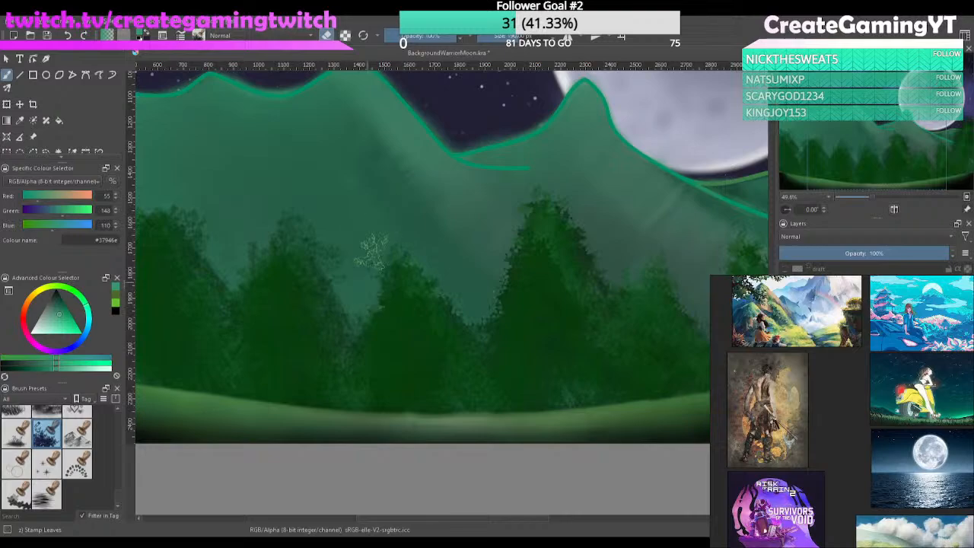
drag(359, 280, 466, 290)
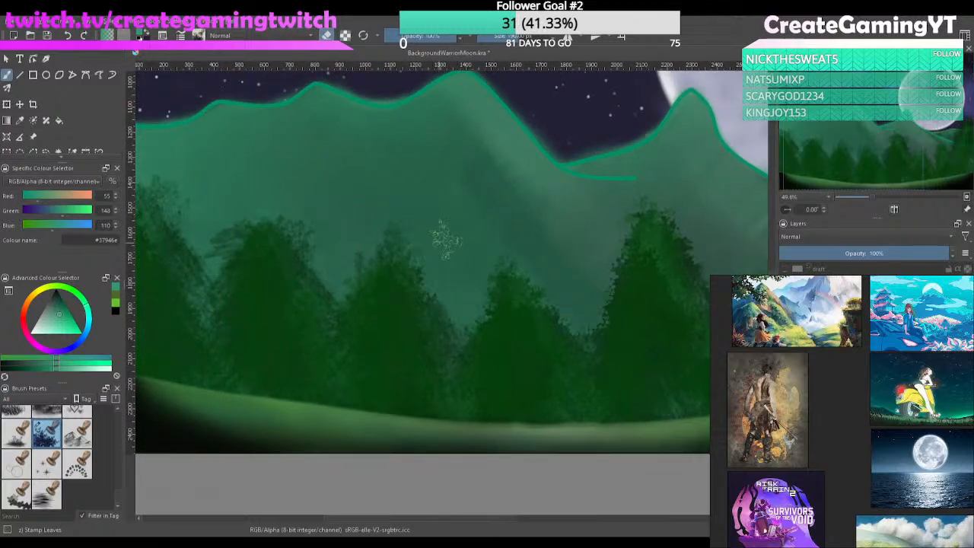
Erase stray leaves around the left-hand trees to give them clean conical outlines, and check the whole tree row
drag(451, 324, 572, 327)
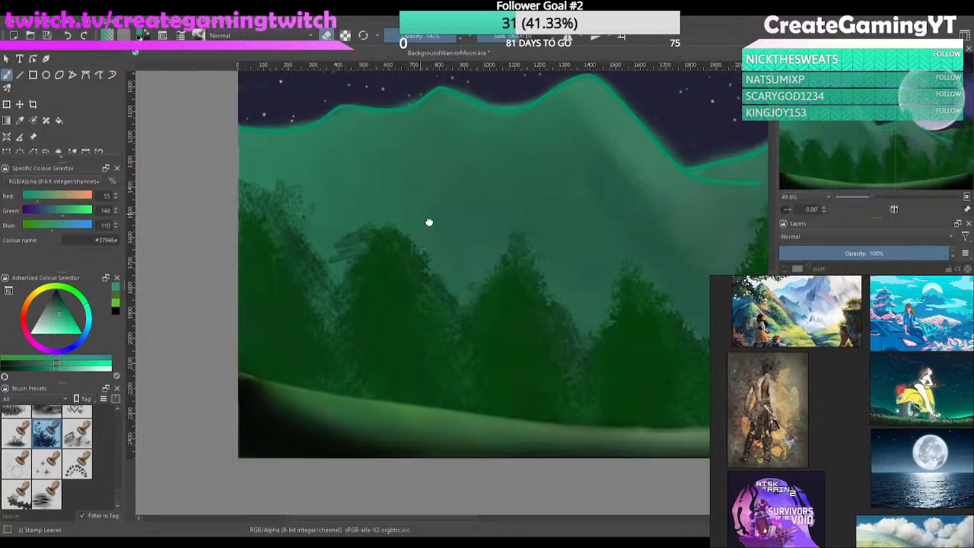
drag(429, 222, 580, 252)
drag(485, 305, 443, 268)
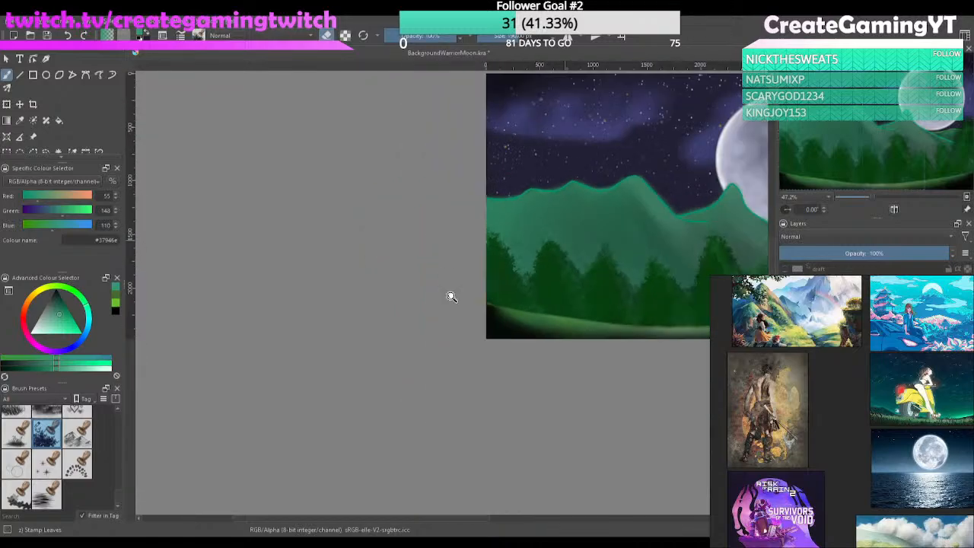
scroll(450, 294, down, 5)
scroll(593, 289, up, 4)
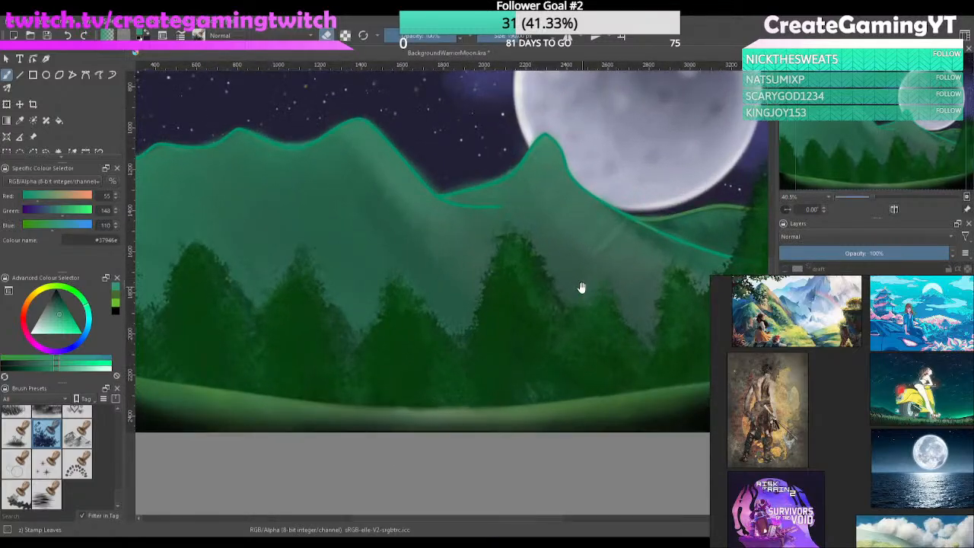
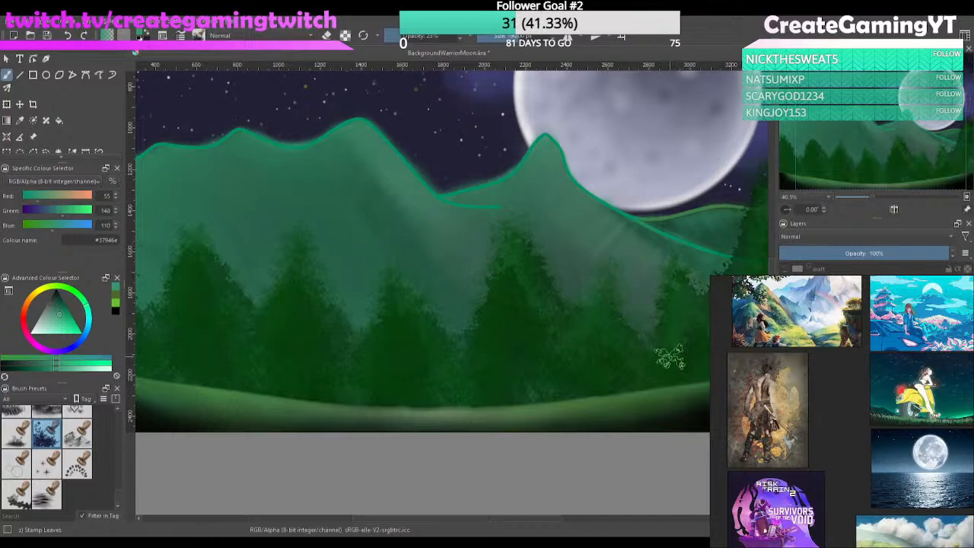
Stamp leaves on the right-hand tree and compare the tree row with and without the dark foliage
drag(707, 282, 684, 296)
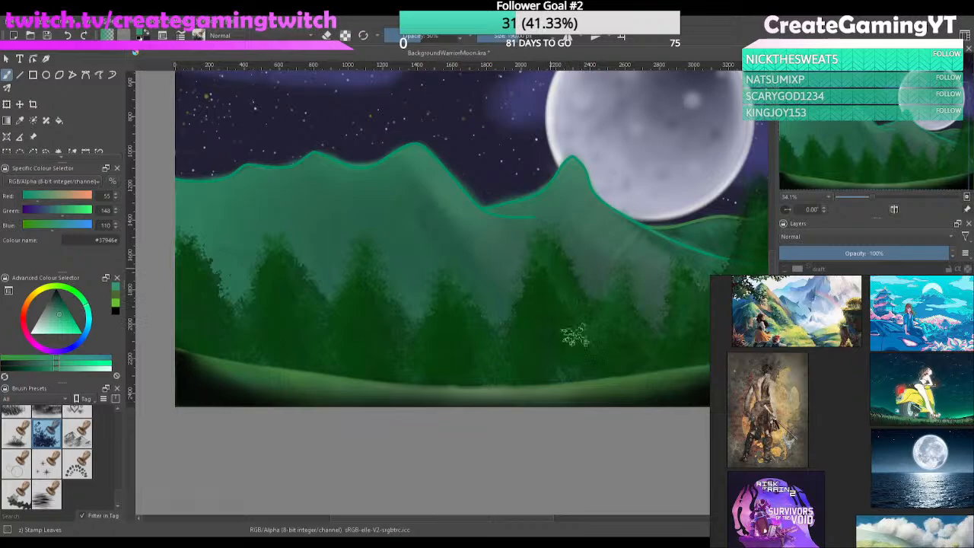
scroll(555, 295, up, 4)
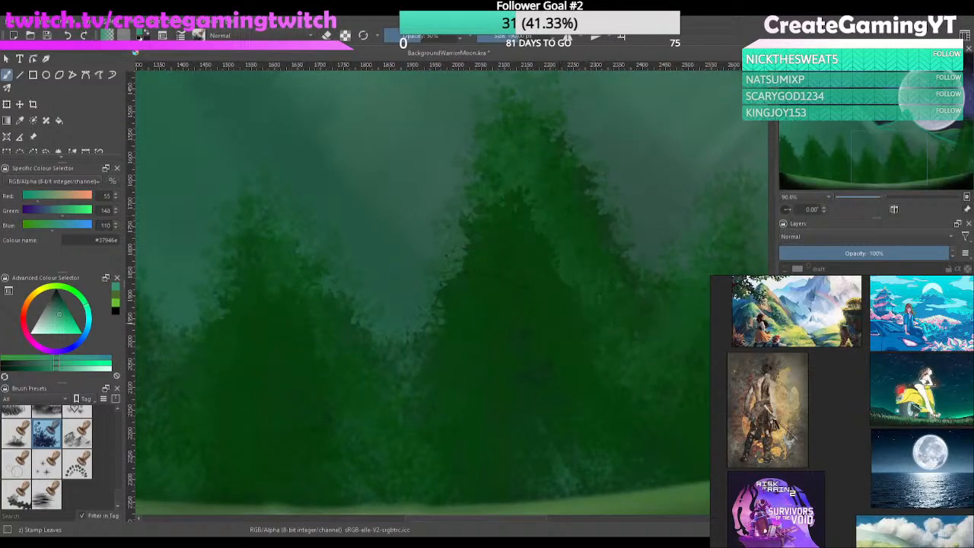
key(ctrl+z)
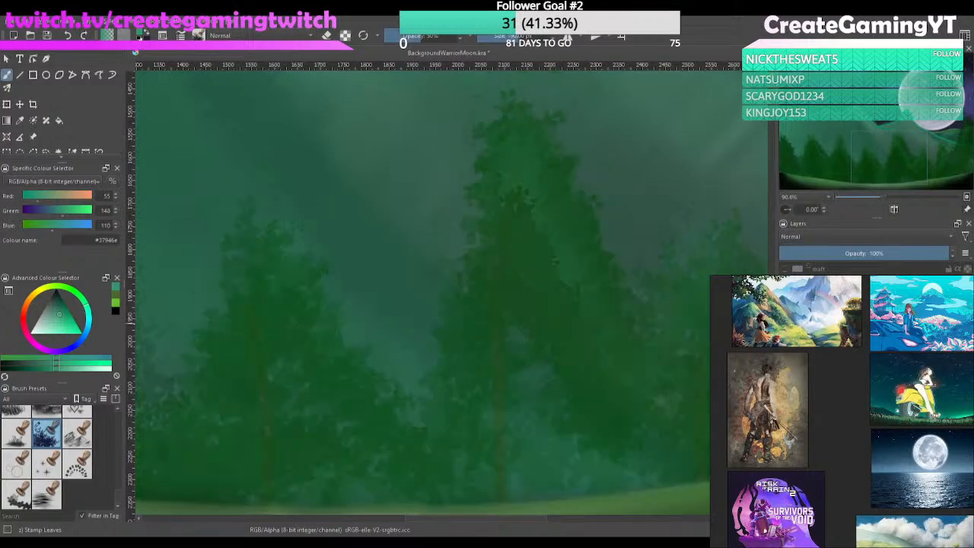
key(ctrl+shift+z)
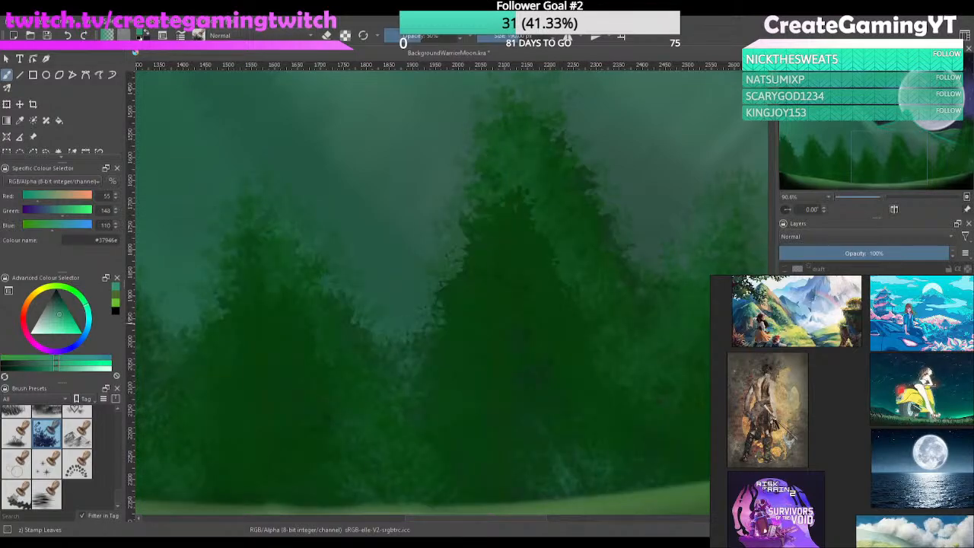
Try stamping leaves down the tall centre tree's right side on the layer set to 52% opacity
click(852, 332)
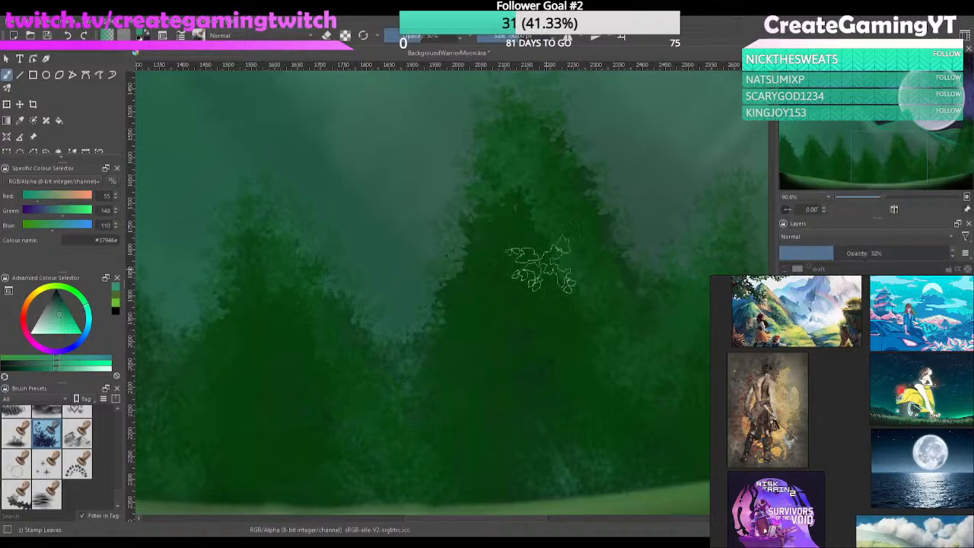
mouse_move(539, 203)
mouse_down()
mouse_move(553, 264)
mouse_move(587, 349)
mouse_up()
key(ctrl+z)
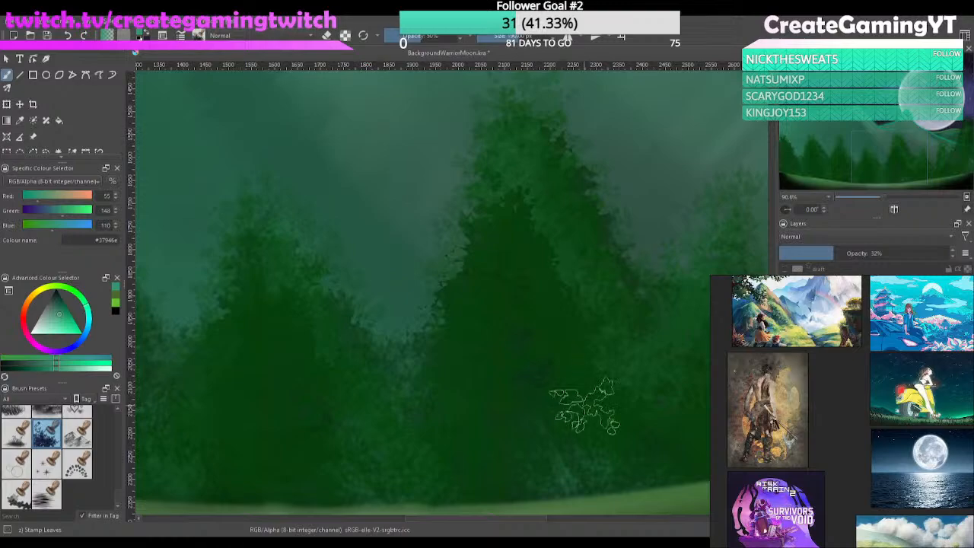
Switch to the foliage layer at 100% opacity and erase leaves along the tall centre tree's right side at 50% brush opacity
click(860, 335)
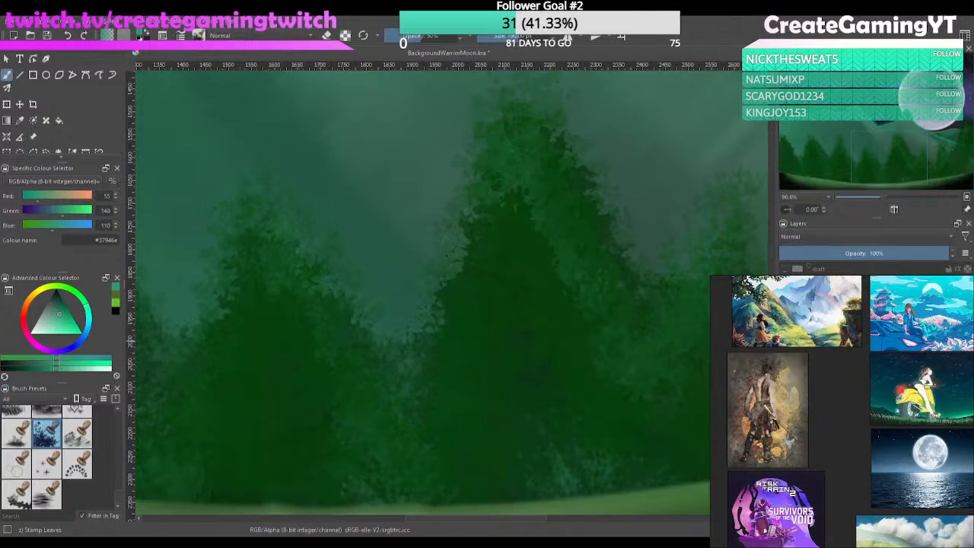
click(785, 335)
click(785, 335)
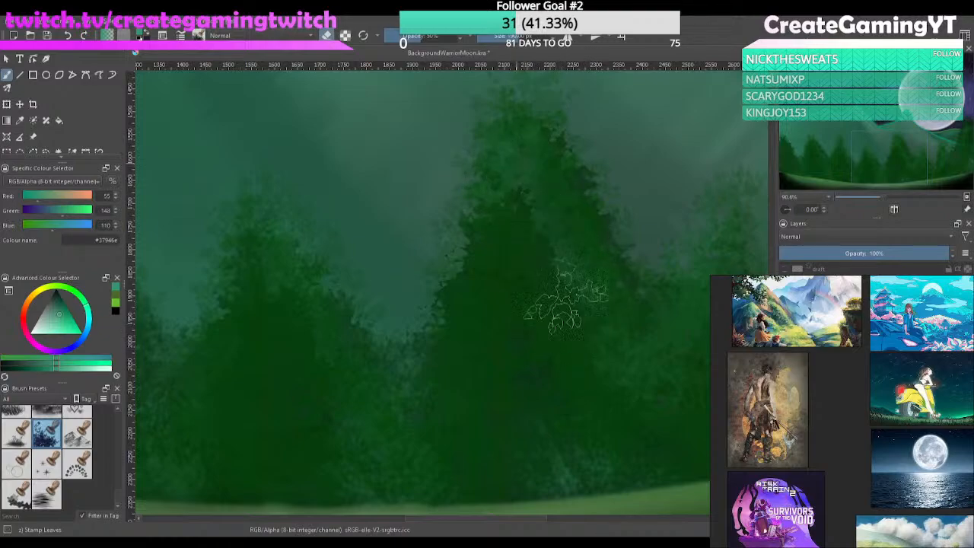
mouse_move(619, 265)
mouse_down()
mouse_move(508, 318)
mouse_move(587, 267)
mouse_up()
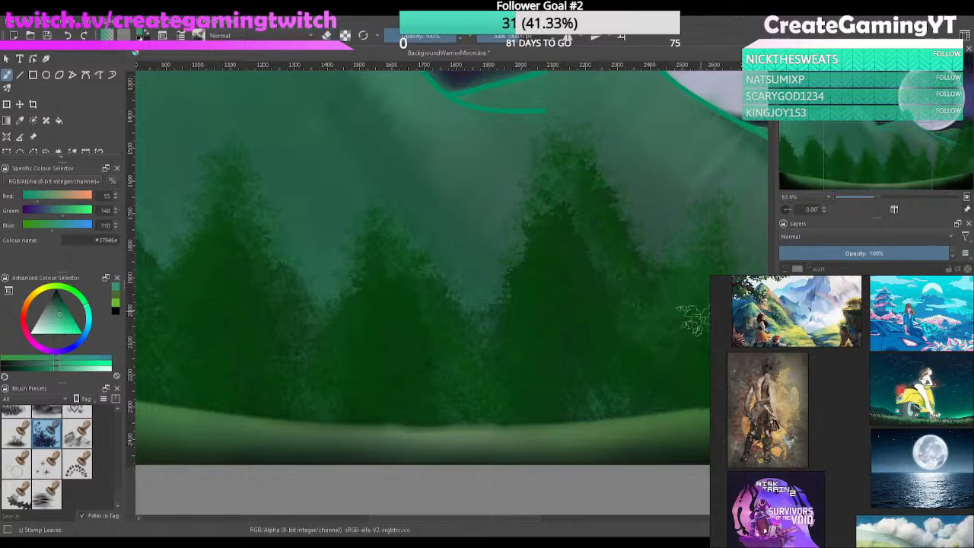
Expose the teal leaves beneath the dark foliage and try brighter leaf strokes down the tall centre tree's right side
key(ctrl+z)
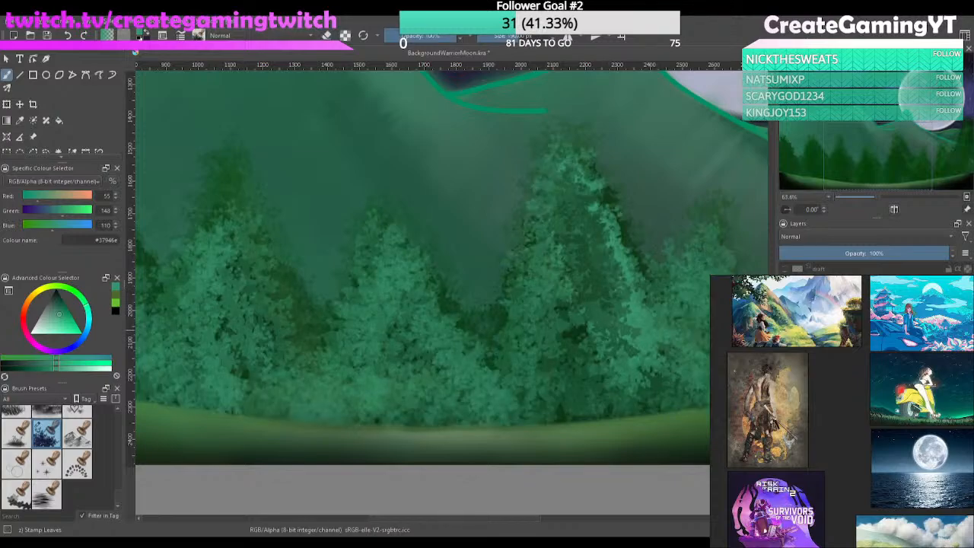
mouse_move(586, 305)
mouse_down()
mouse_move(587, 225)
mouse_move(596, 356)
mouse_move(638, 373)
mouse_up()
key(ctrl+z)
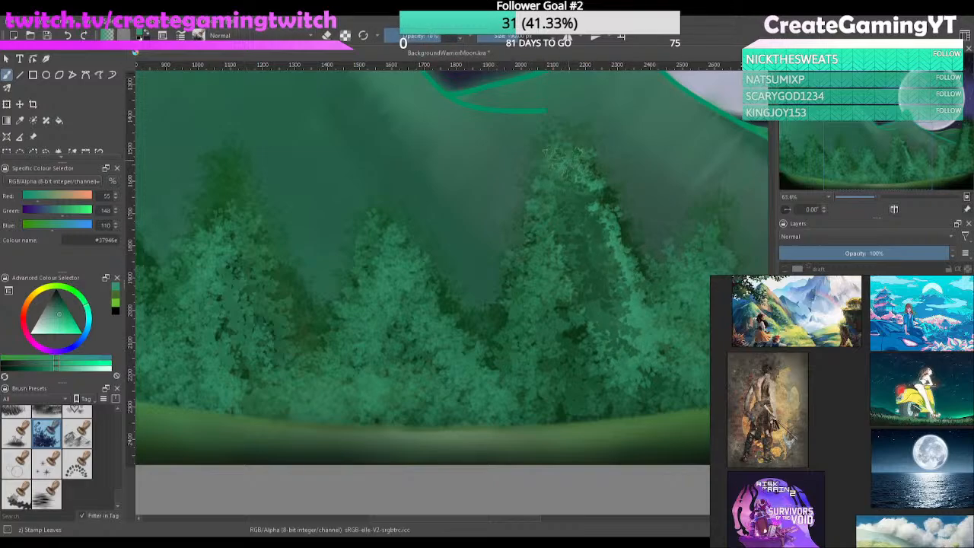
mouse_move(567, 152)
mouse_down()
mouse_move(583, 254)
mouse_move(543, 178)
mouse_up()
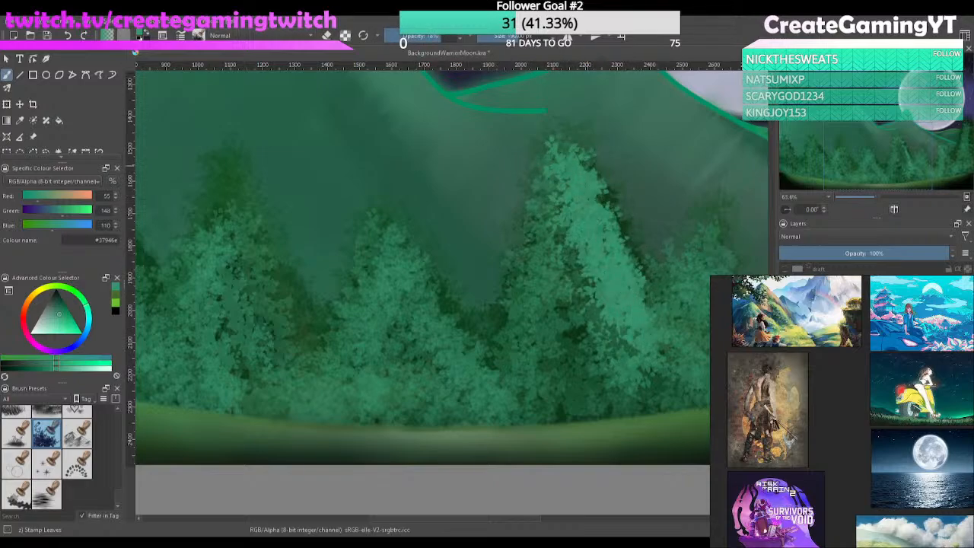
key(ctrl+z)
key(ctrl+z)
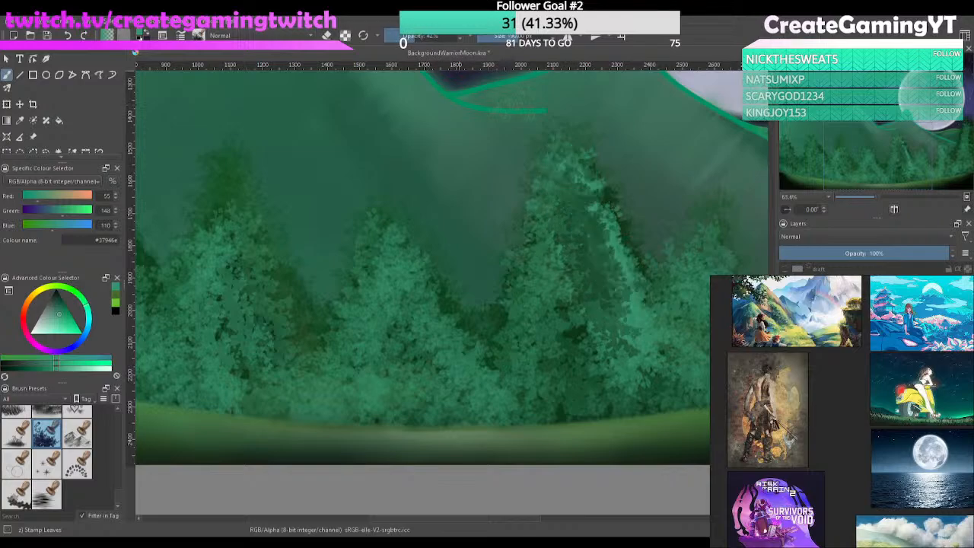
key(ctrl+z)
Stamp teal leaves down the tall centre tree's right edge at 42% opacity, and undo the stroke on its right-hand neighbour
drag(570, 144, 657, 288)
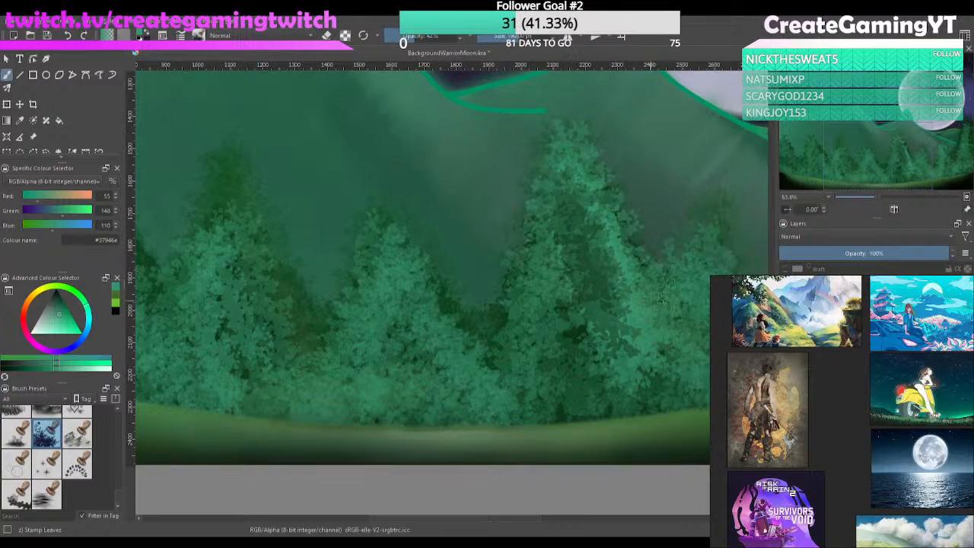
drag(701, 201, 736, 248)
key(ctrl+z)
Erase teal leaves at 42% opacity across the lower foliage of the tall centre tree and the trees to its right
key(e)
drag(704, 350, 641, 367)
mouse_move(618, 334)
mouse_down()
mouse_move(576, 272)
mouse_move(564, 385)
mouse_move(541, 351)
mouse_move(544, 320)
mouse_up()
drag(675, 361, 520, 323)
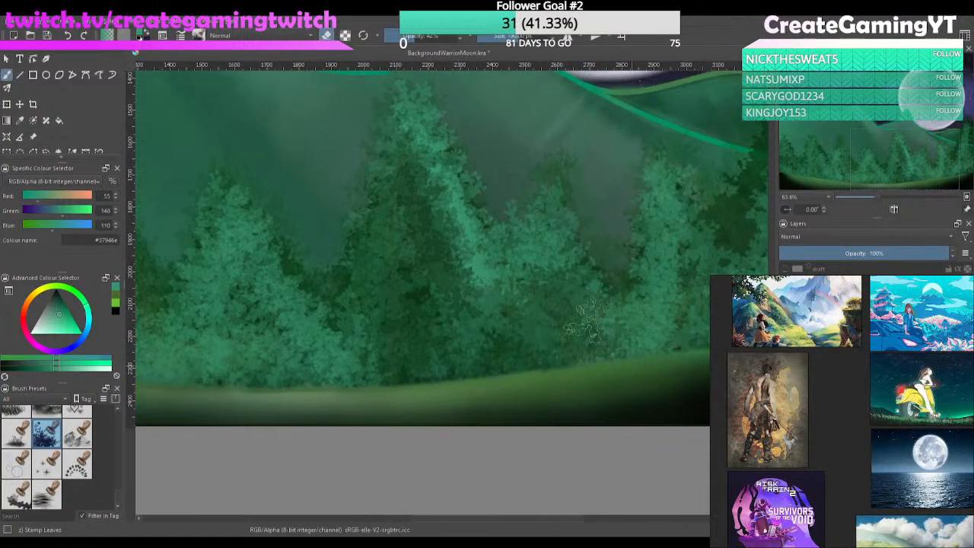
mouse_move(609, 339)
mouse_down()
mouse_move(656, 299)
mouse_move(688, 335)
mouse_move(666, 243)
mouse_move(685, 327)
mouse_move(706, 318)
mouse_move(531, 420)
mouse_move(660, 331)
mouse_up()
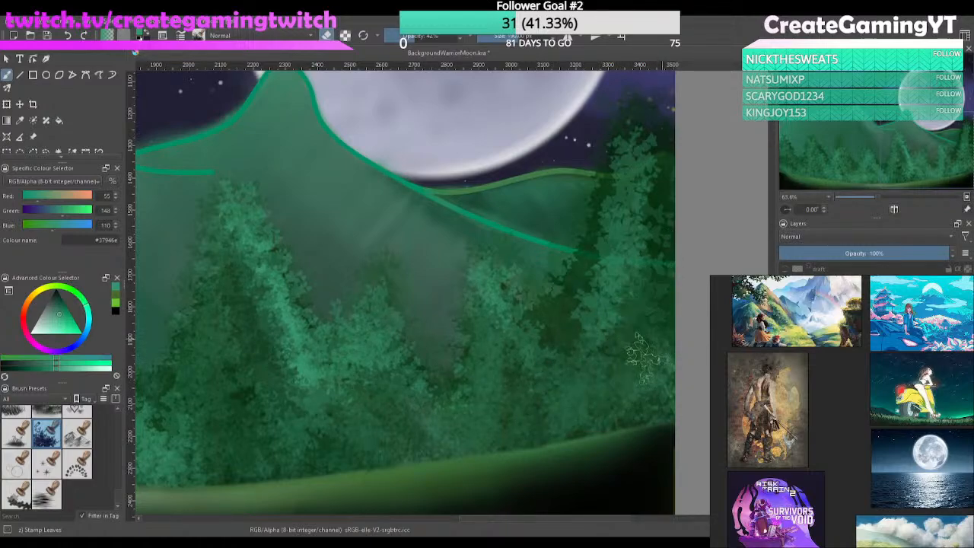
drag(437, 432, 652, 356)
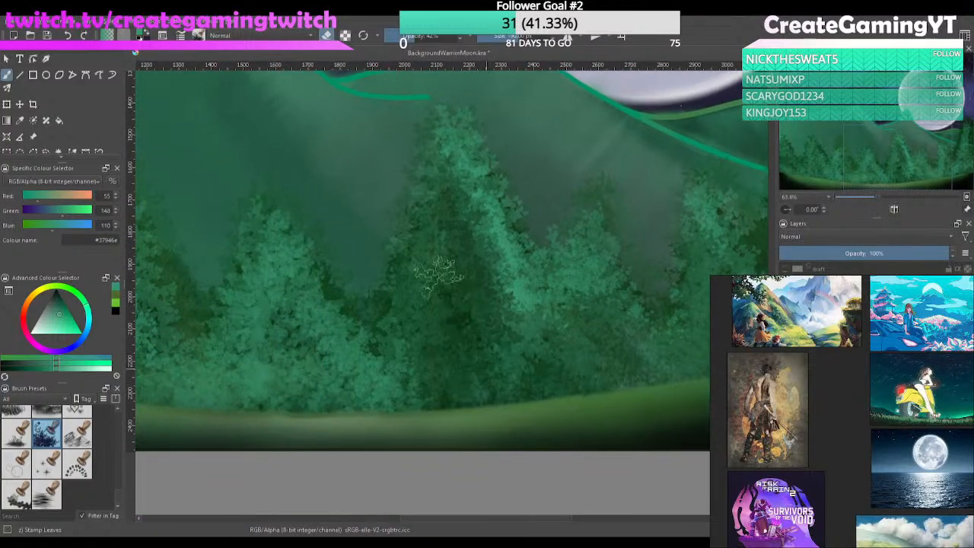
Erase teal leaves along the base of the left-hand trees to darken them down to the canvas edge
drag(405, 326, 652, 322)
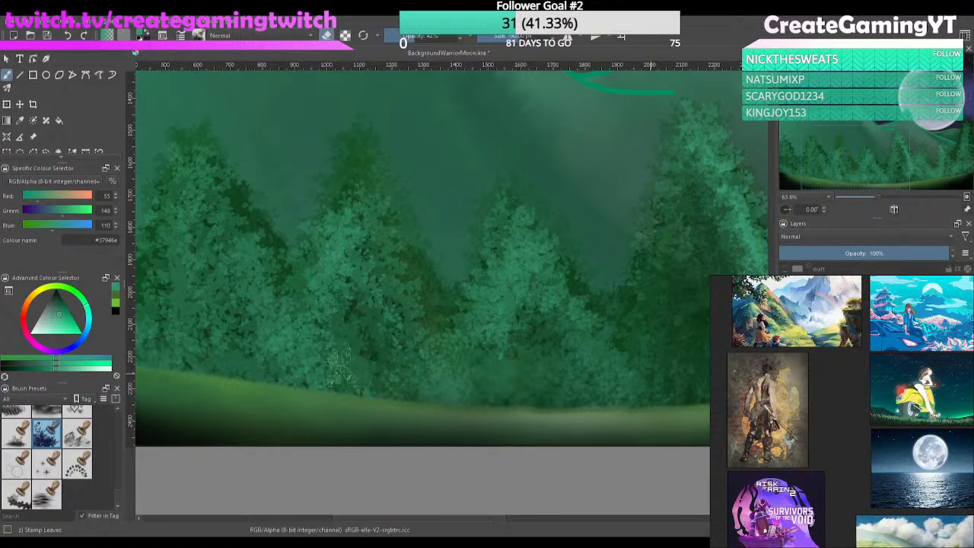
drag(320, 373, 549, 367)
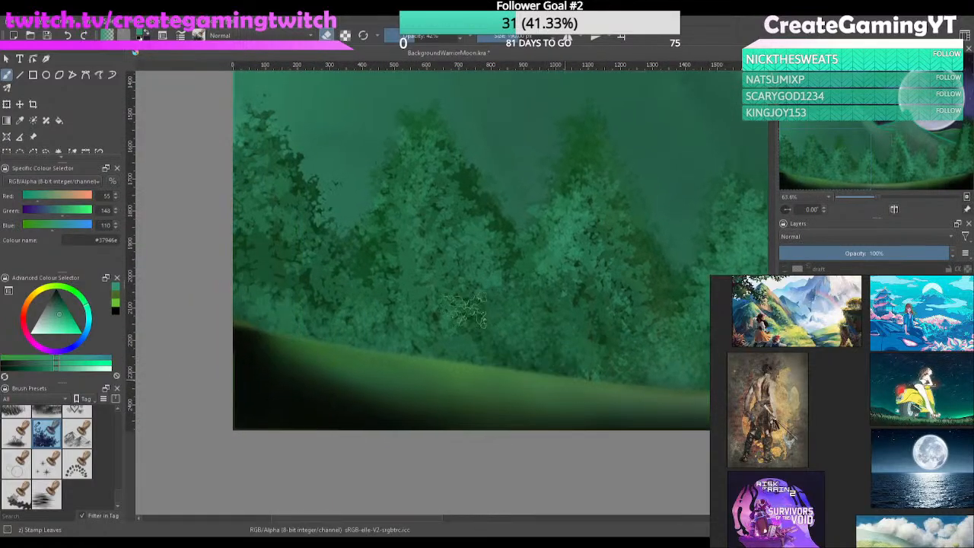
drag(252, 309, 238, 303)
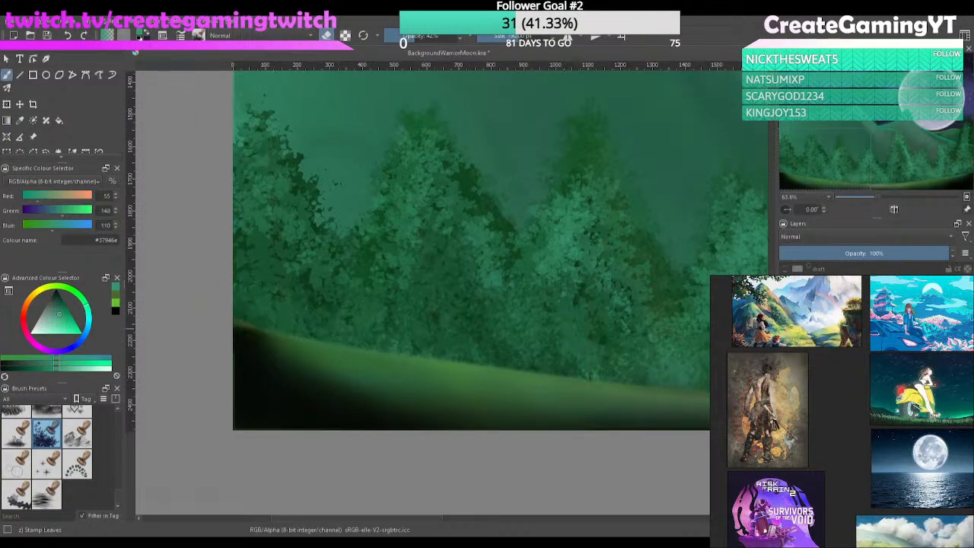
Show the dark foliage over the teal leaves again and check the left-hand trees against the hills
key(Delete)
drag(592, 320, 564, 323)
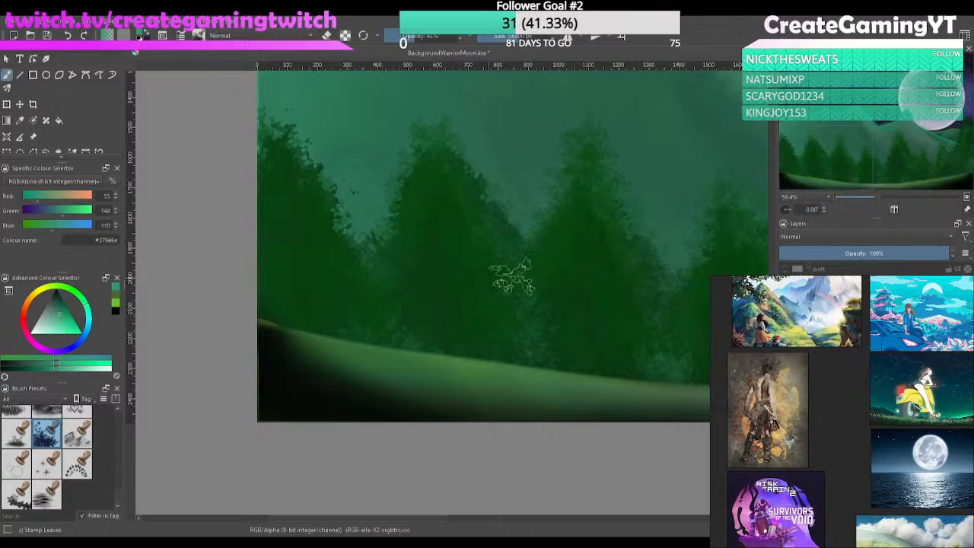
mouse_move(513, 277)
mouse_down()
mouse_move(421, 300)
mouse_move(435, 320)
mouse_move(534, 241)
mouse_move(452, 404)
mouse_up()
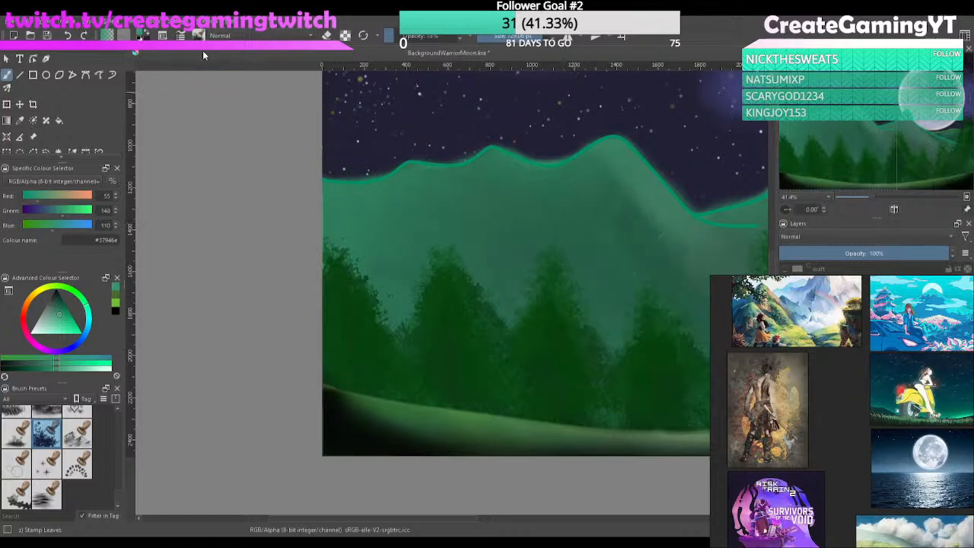
click(546, 176)
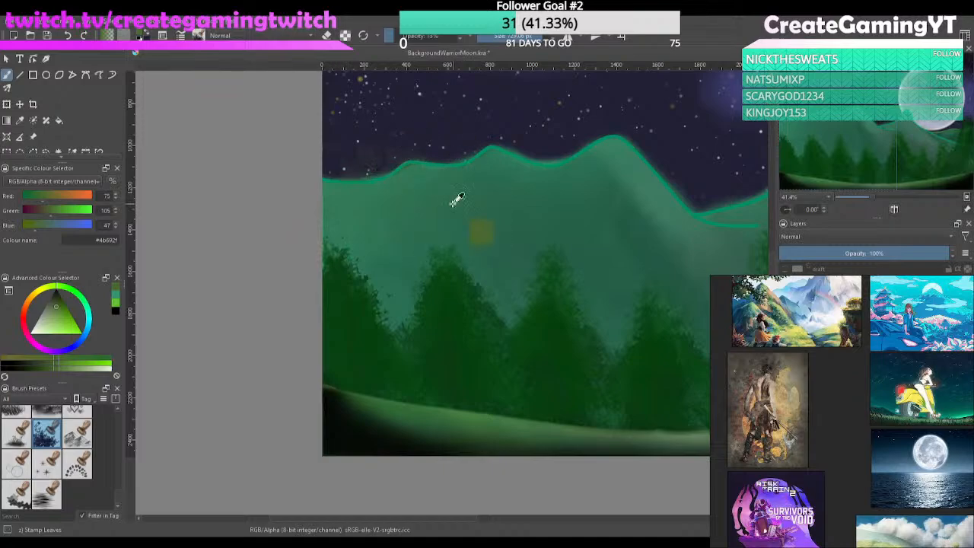
drag(612, 290, 596, 328)
drag(733, 302, 645, 259)
drag(560, 260, 596, 262)
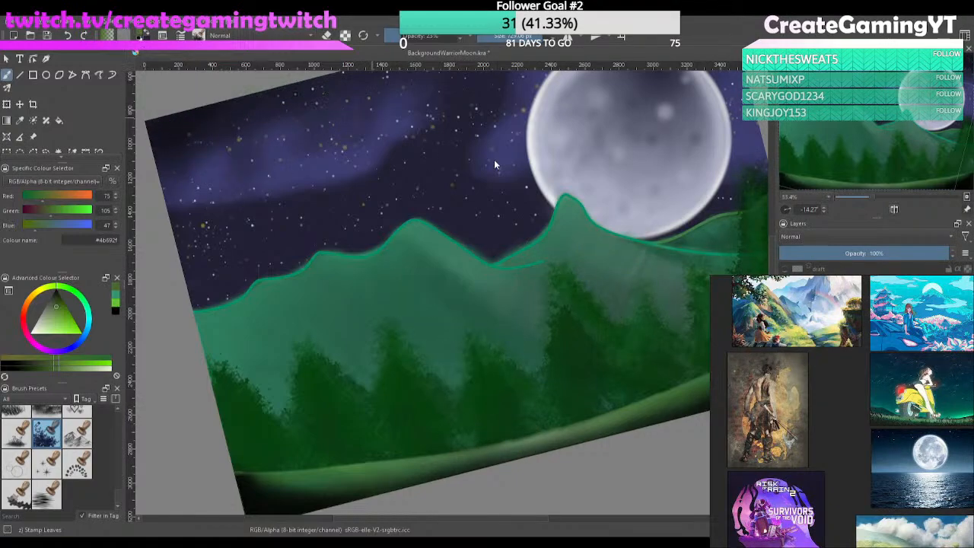
ctrl+click(541, 199)
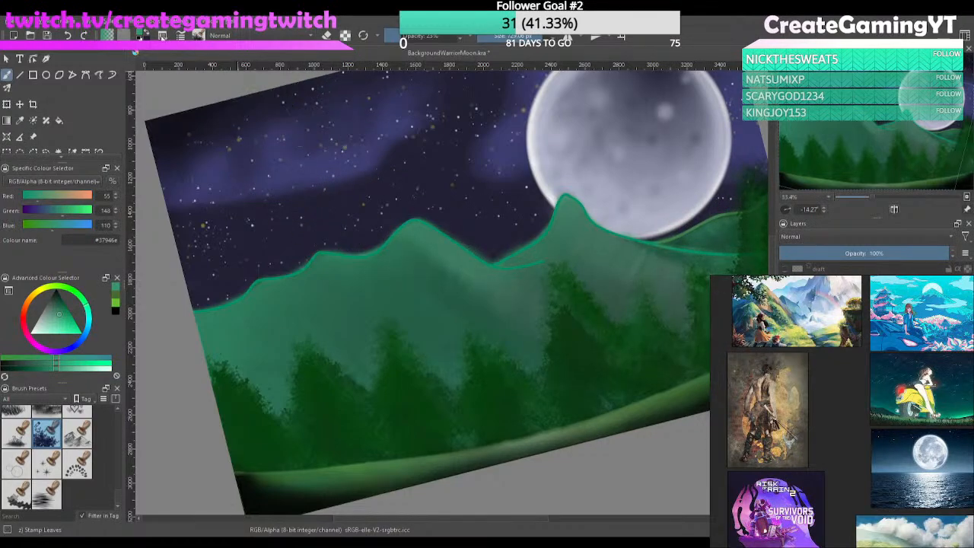
Stamp bright green #6abe30 leaves across the mountain slopes and ridges with the Stamp Leaves brush at 25% opacity
click(515, 176)
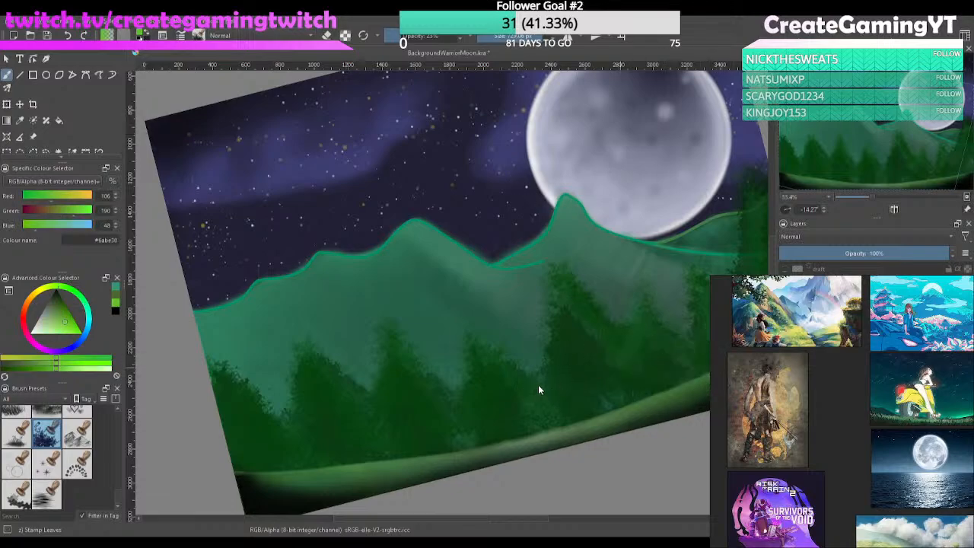
drag(717, 245, 572, 332)
mouse_move(754, 259)
mouse_down()
mouse_move(685, 304)
mouse_move(578, 281)
mouse_move(354, 369)
mouse_move(487, 312)
mouse_move(373, 297)
mouse_move(255, 346)
mouse_up()
mouse_move(323, 312)
mouse_down()
mouse_move(316, 266)
mouse_move(240, 327)
mouse_up()
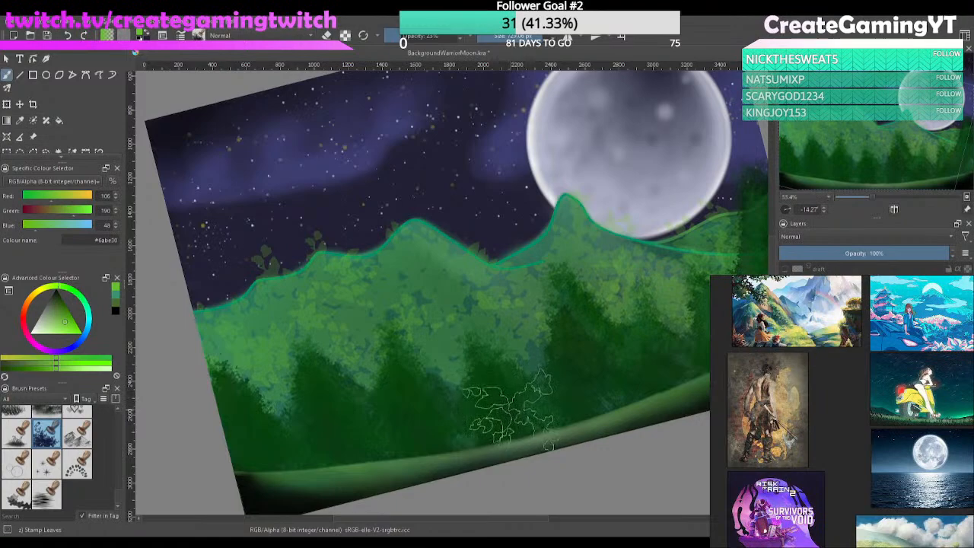
drag(554, 243, 571, 225)
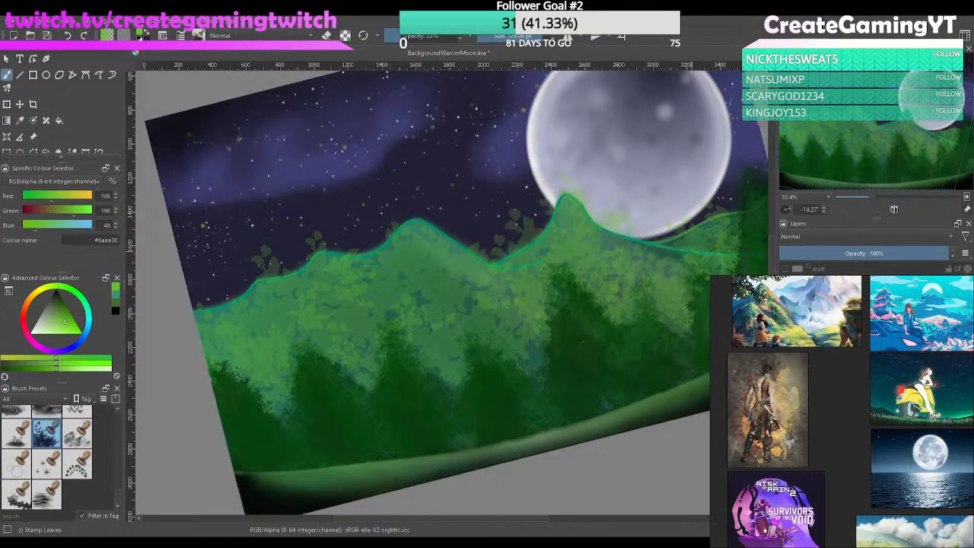
drag(639, 217, 685, 207)
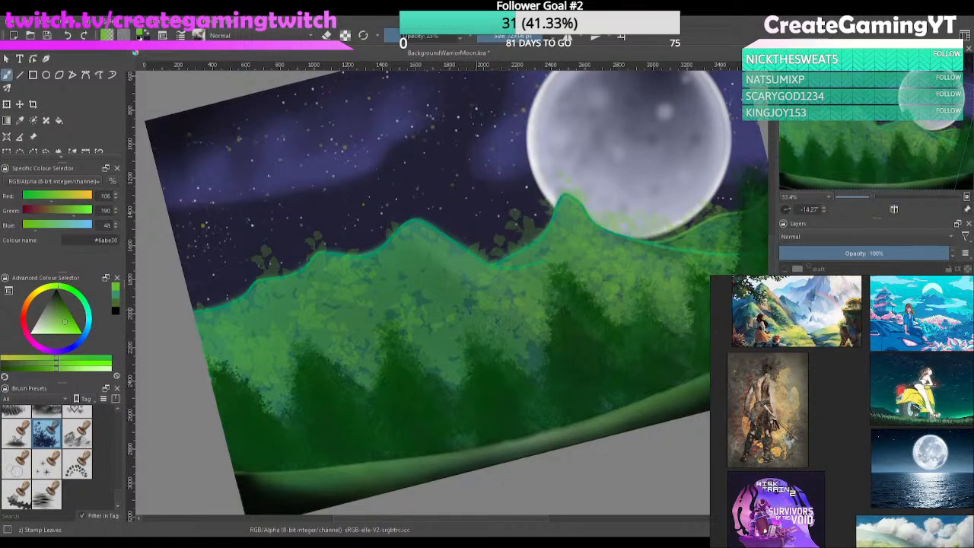
Try stamping extra leaves over the central mountain and its ridge, undoing each attempt
scroll(624, 382, down, 1)
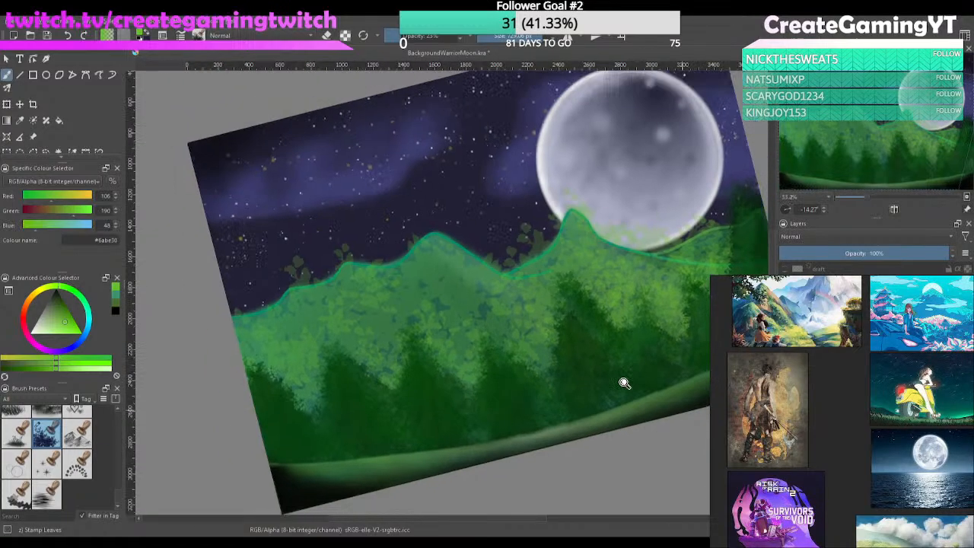
scroll(624, 383, down, 1)
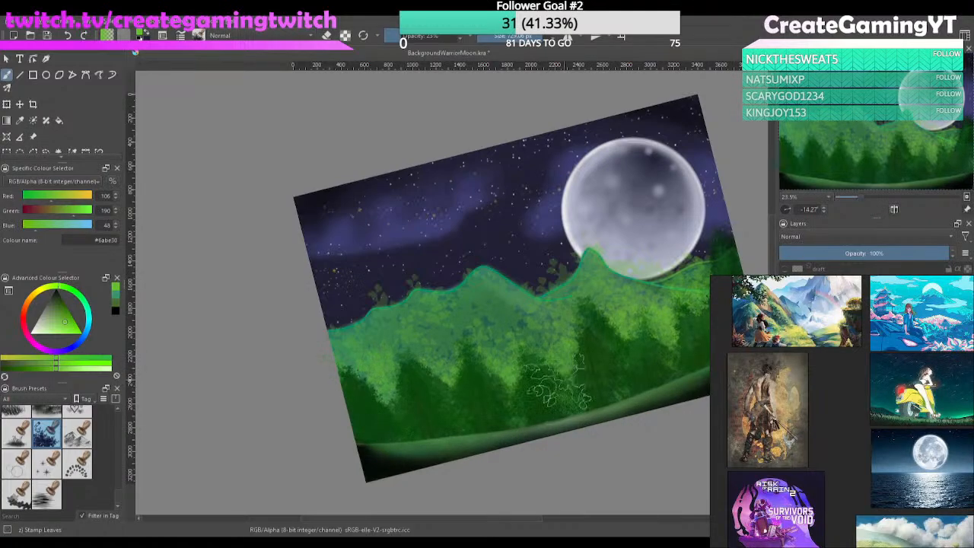
drag(543, 321, 458, 323)
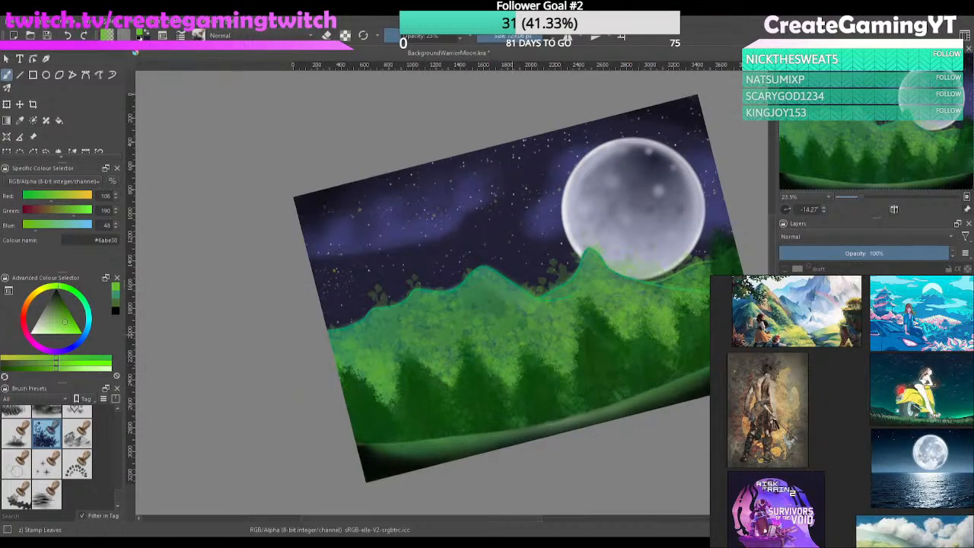
key(ctrl+z)
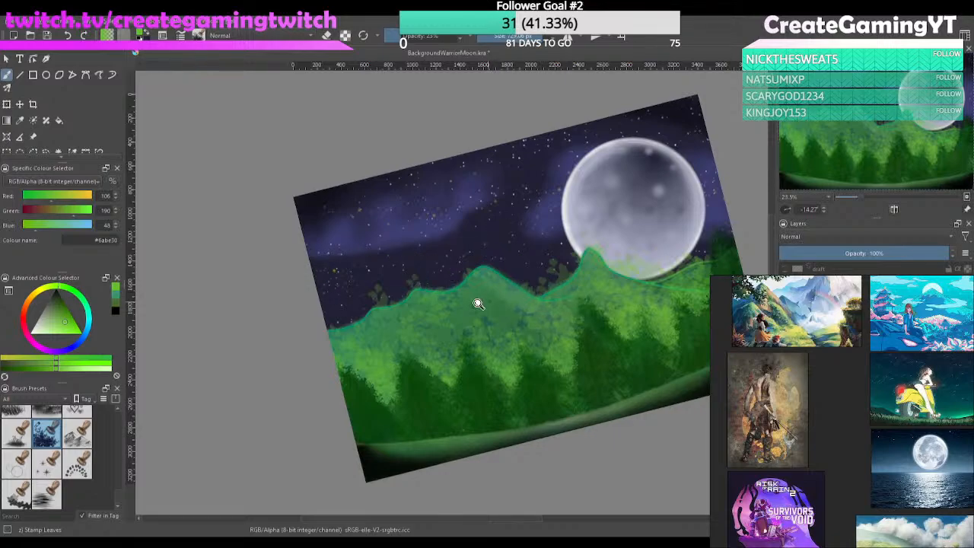
scroll(474, 304, up, 4)
drag(582, 260, 380, 304)
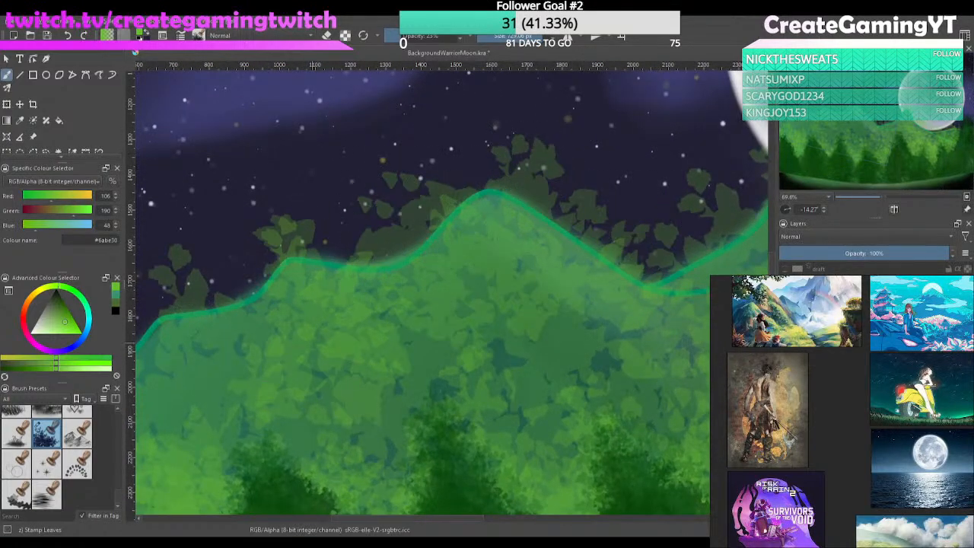
key(ctrl+z)
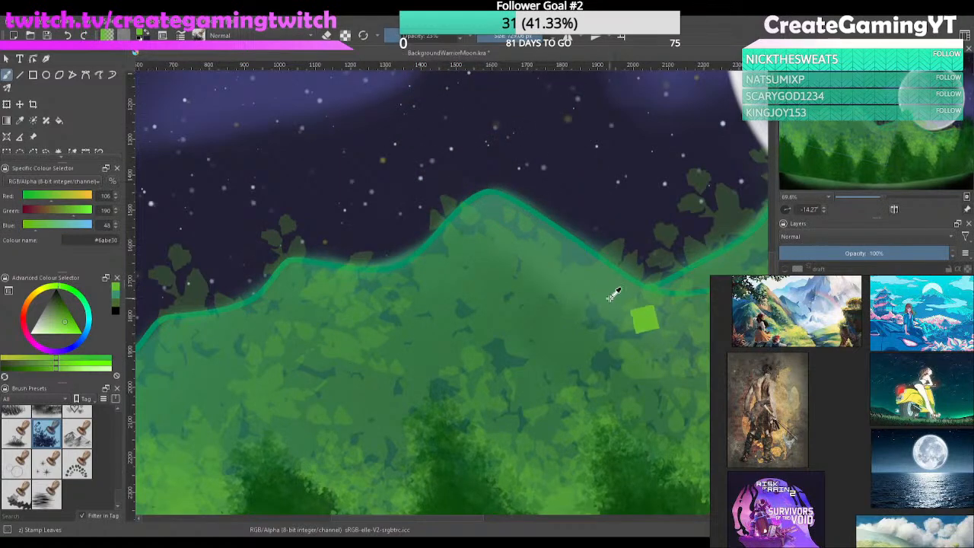
Fill the central mountain and its ridgeline with more stamped leaves, undoing the trial erasure with the leaf brush
scroll(522, 337, down, 3)
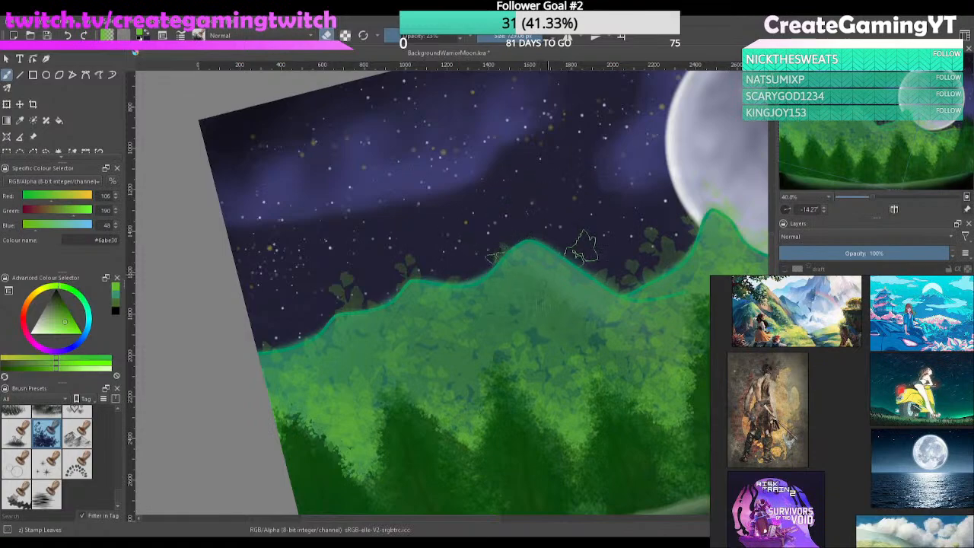
drag(605, 259, 620, 267)
drag(481, 251, 403, 407)
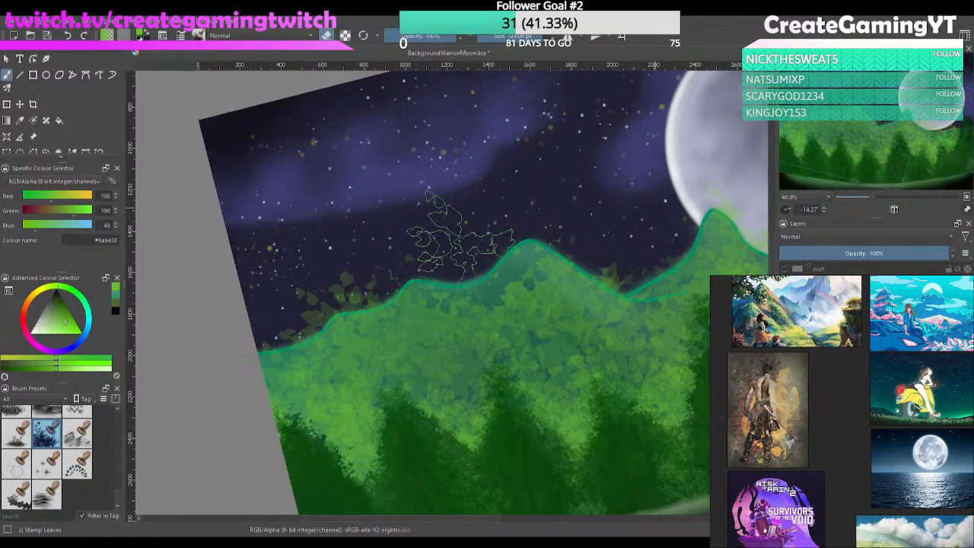
key(ctrl+z)
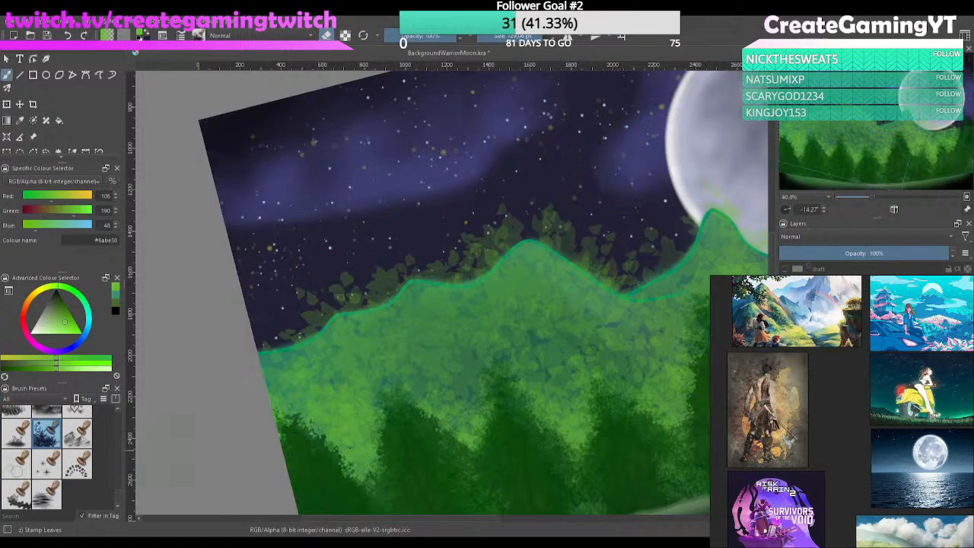
Try erasing the leaves above the ridge with the Basic-1 brush, undoing the test strokes
drag(119, 499, 111, 416)
click(50, 455)
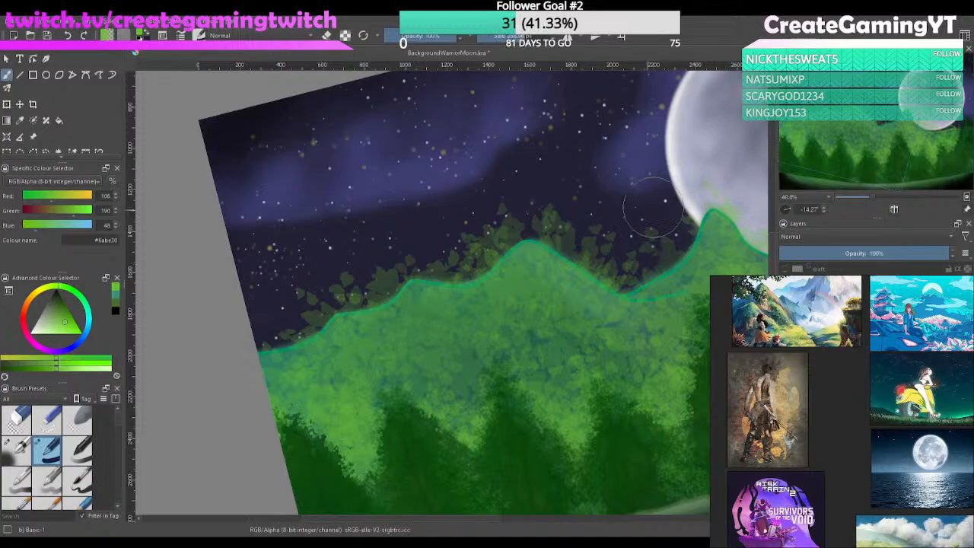
drag(661, 201, 655, 234)
key(ctrl+z)
key(e)
mouse_move(688, 195)
mouse_down()
mouse_move(649, 231)
mouse_move(615, 240)
mouse_move(672, 217)
mouse_move(648, 250)
mouse_move(611, 251)
mouse_move(647, 243)
mouse_move(609, 236)
mouse_up()
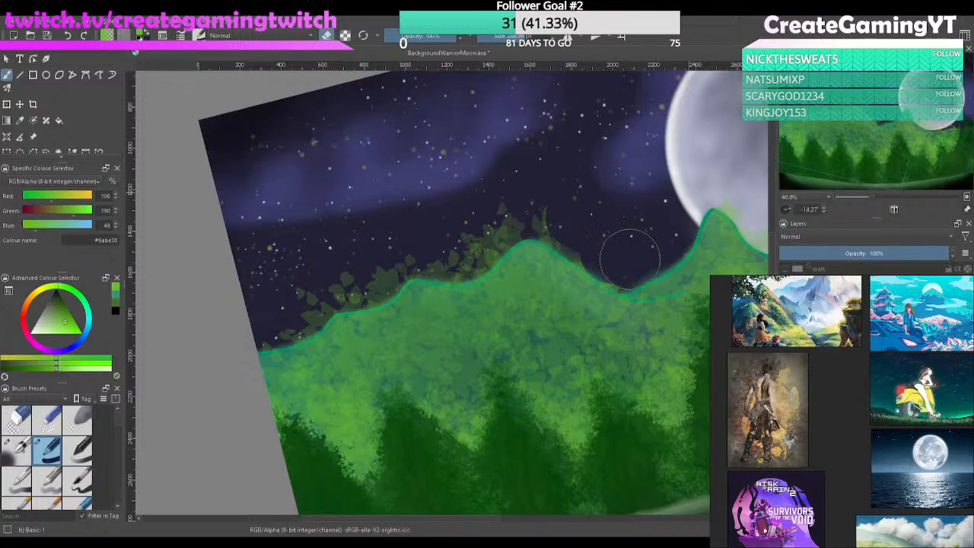
key(ctrl+z)
Erase the leaves spilling over the ridgeline into the night sky with the Airbrush Soft brush in eraser mode
click(18, 451)
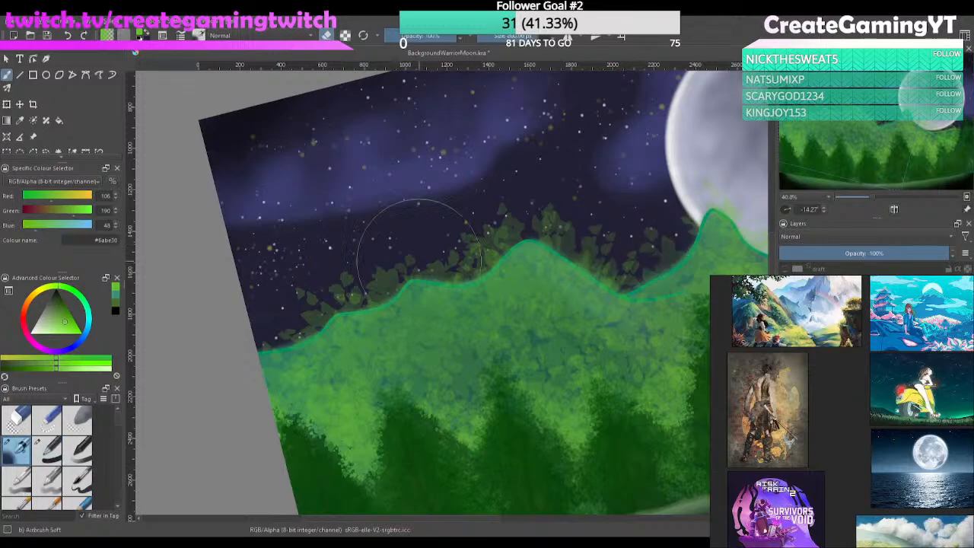
mouse_move(616, 224)
mouse_down()
mouse_move(590, 224)
mouse_move(650, 227)
mouse_move(609, 229)
mouse_move(589, 200)
mouse_move(548, 180)
mouse_move(541, 189)
mouse_move(600, 212)
mouse_move(520, 189)
mouse_move(443, 254)
mouse_move(494, 208)
mouse_move(546, 186)
mouse_move(577, 210)
mouse_move(552, 203)
mouse_move(590, 215)
mouse_move(482, 210)
mouse_move(460, 230)
mouse_move(393, 242)
mouse_move(377, 263)
mouse_move(333, 277)
mouse_move(371, 252)
mouse_move(591, 223)
mouse_move(430, 255)
mouse_up()
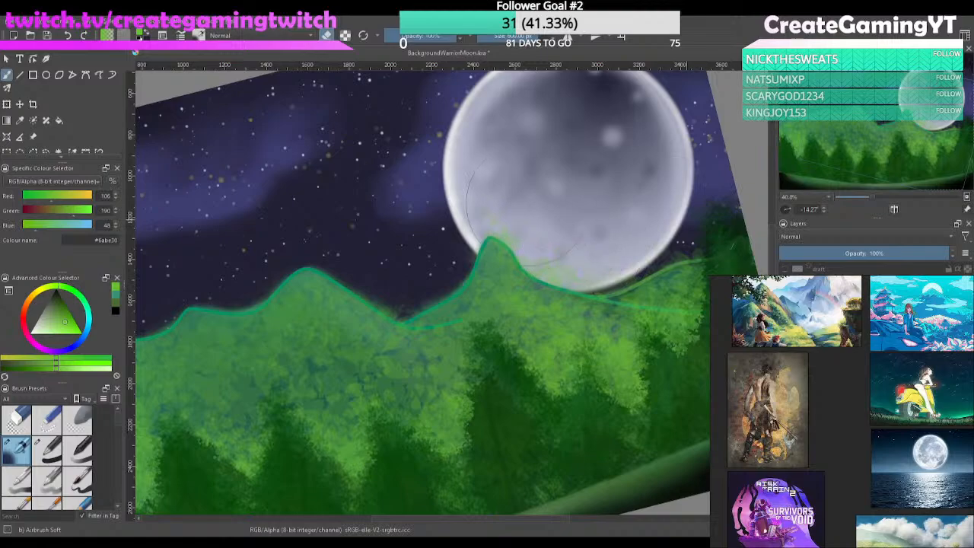
drag(663, 251, 483, 343)
drag(507, 325, 706, 220)
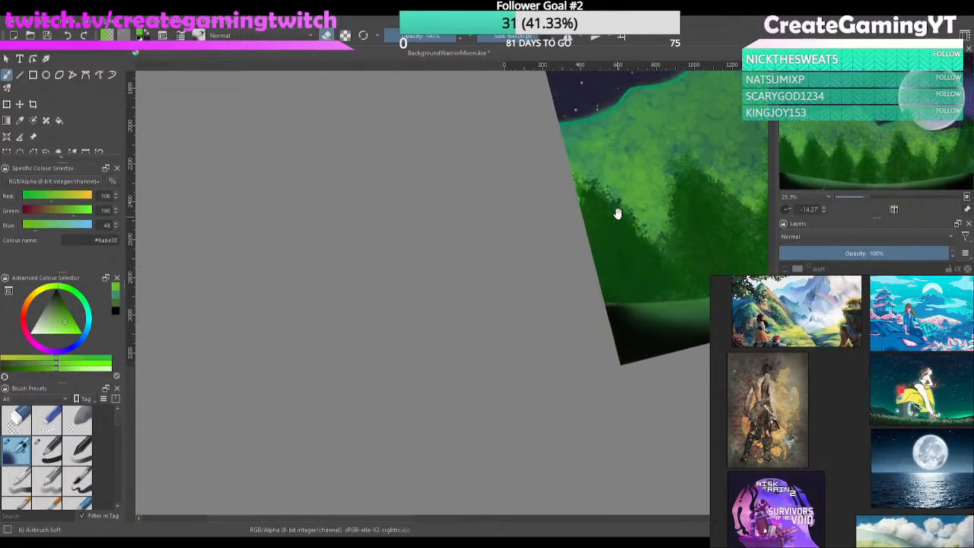
drag(617, 214, 345, 425)
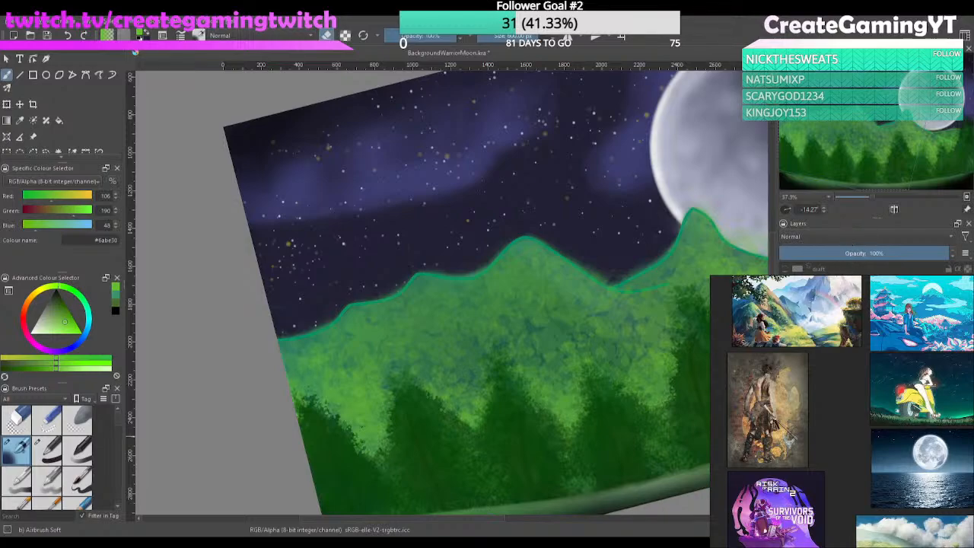
Adjust the leaf texture's hue, saturation and brightness until the foliage becomes a muted dark green over the mountains
key(ctrl+e)
click(837, 312)
click(837, 300)
drag(192, 156, 165, 158)
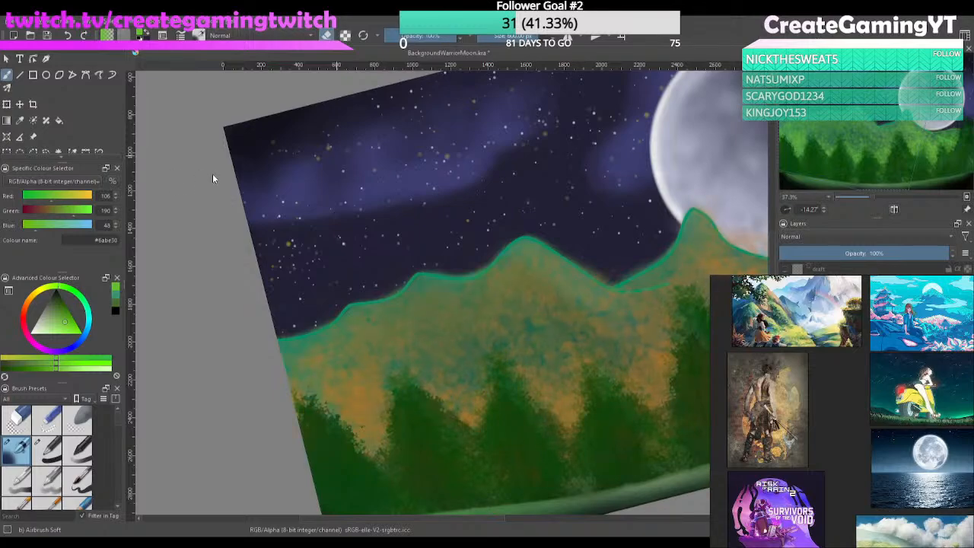
drag(192, 183, 227, 158)
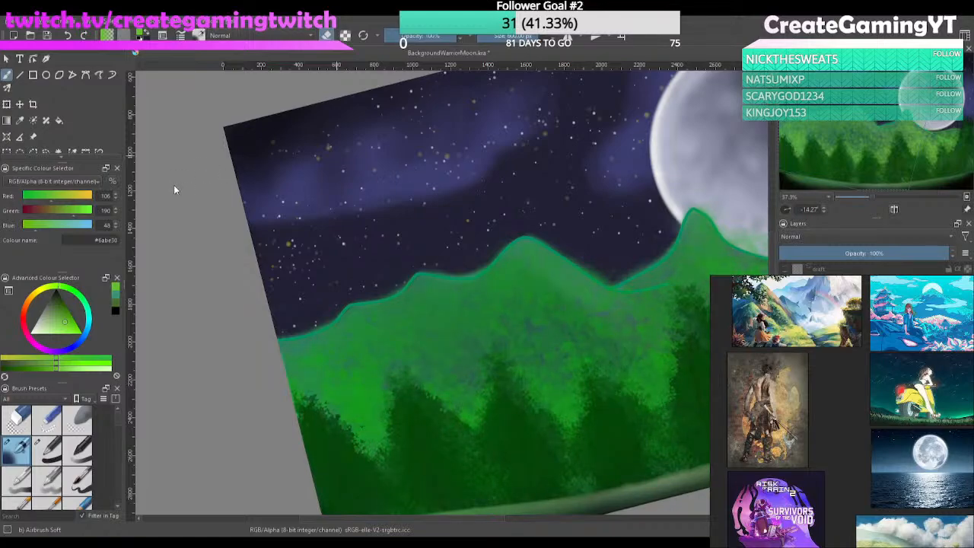
drag(171, 187, 87, 198)
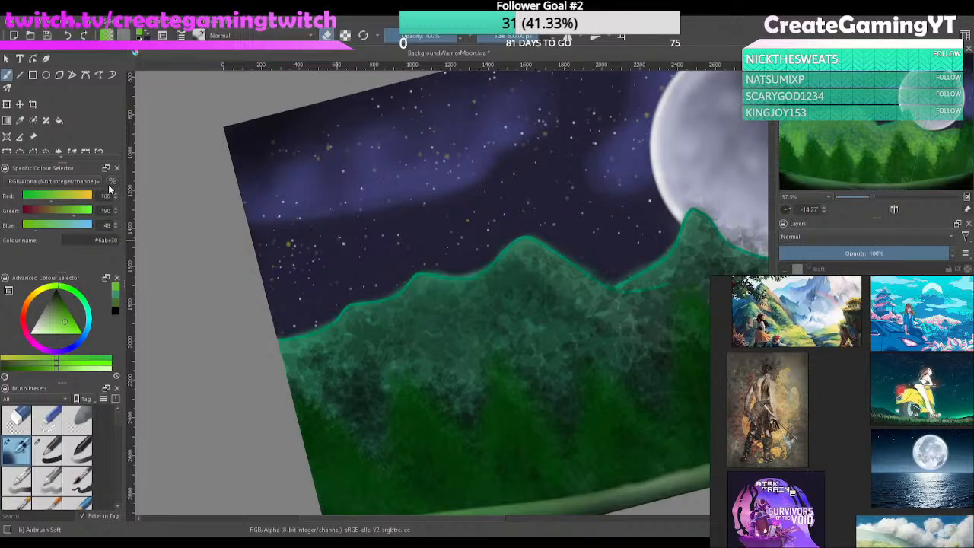
key(ctrl+z)
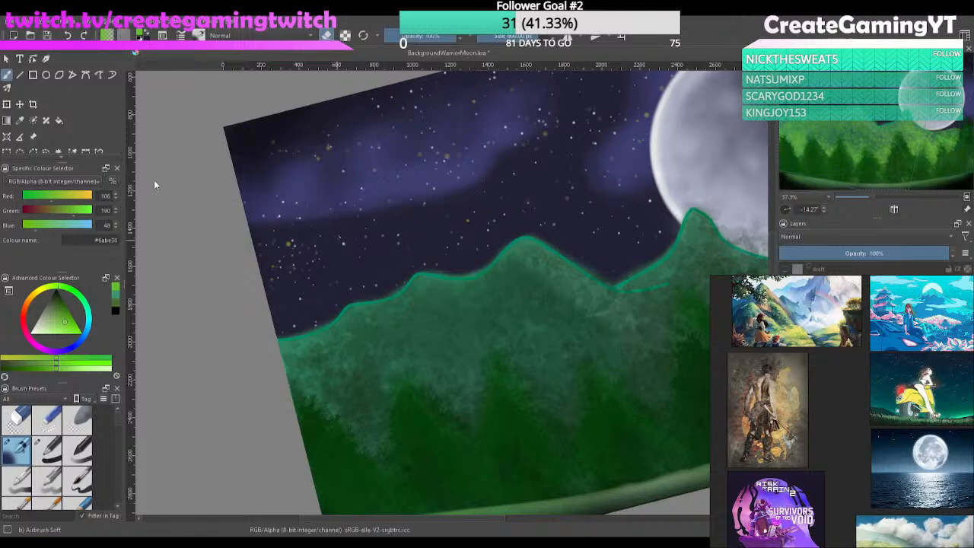
key(ctrl+z)
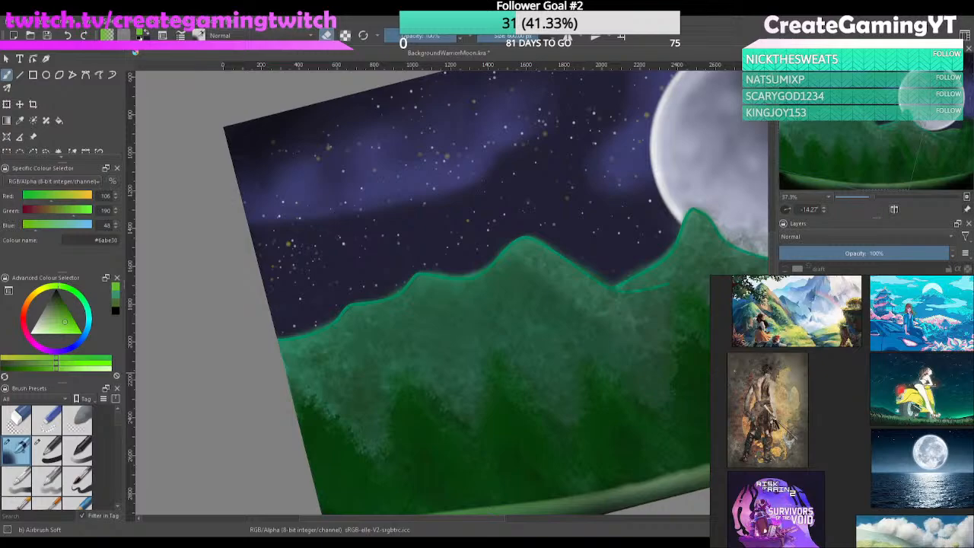
Try a darker tone for the mountain foliage, undoing the colour adjustment
click(785, 323)
click(784, 323)
key(ctrl+z)
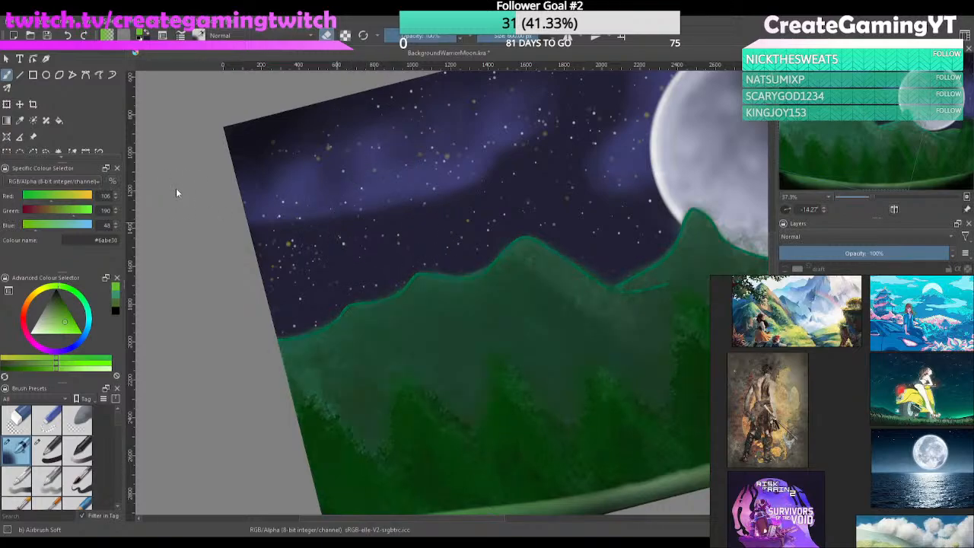
key(ctrl+z)
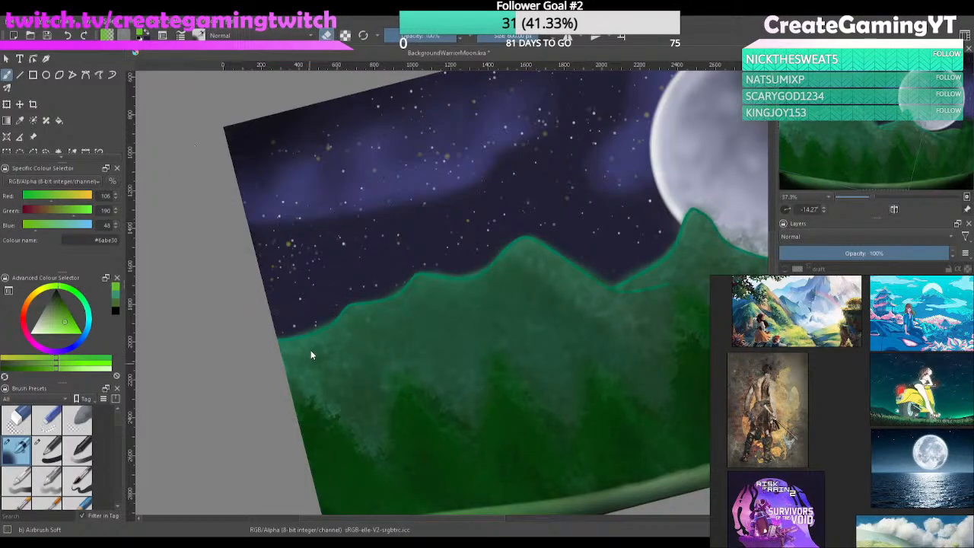
key(ctrl+z)
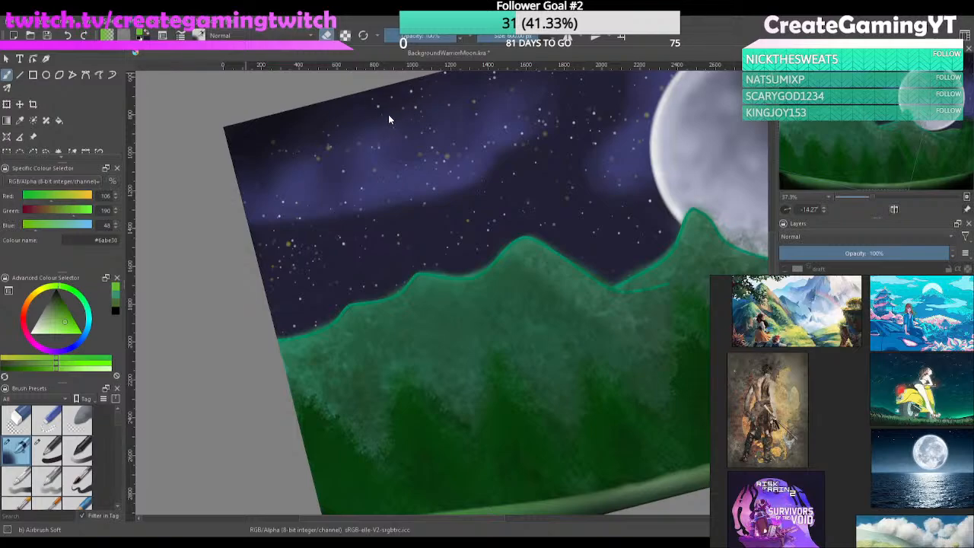
Undo the recent mountain colour adjustments and redo them to compare the earlier grey look with the green one
key(ctrl+z)
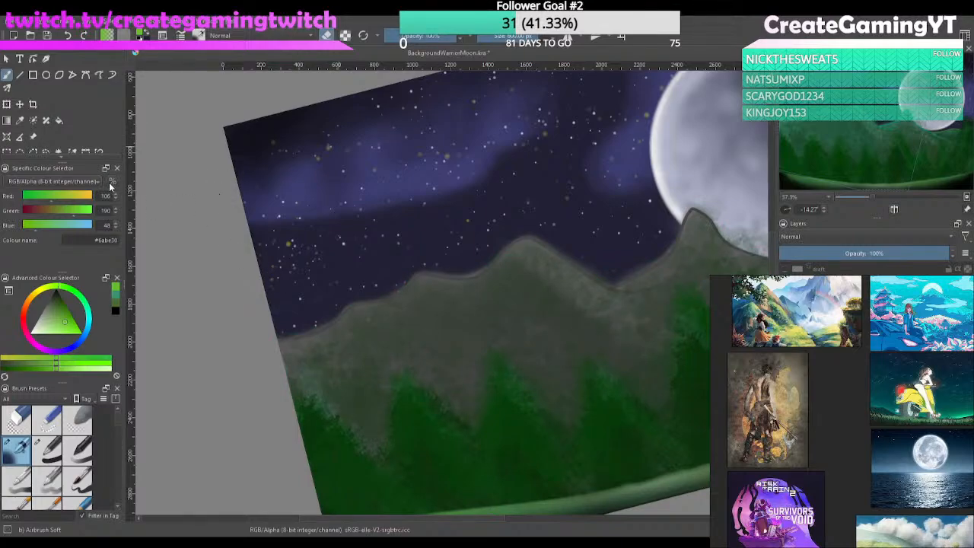
key(ctrl+z)
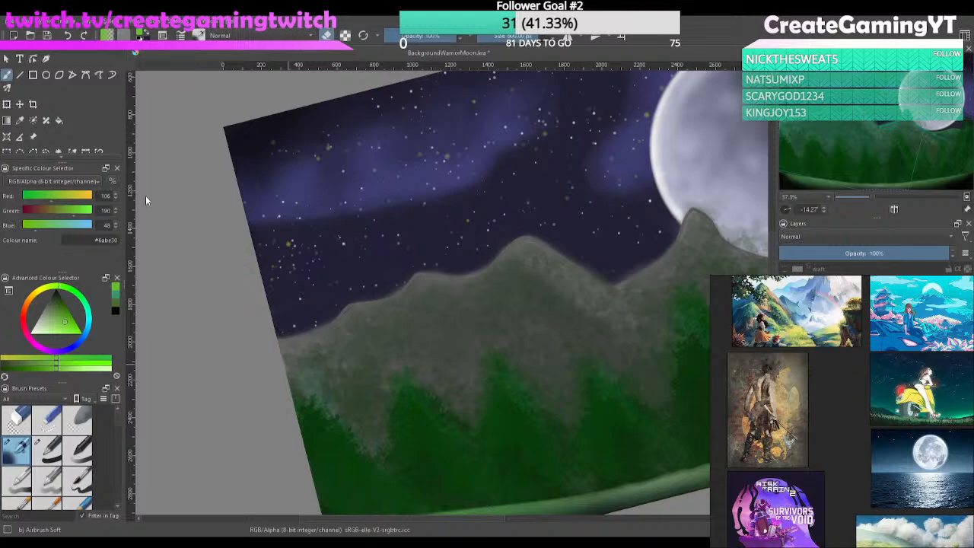
key(ctrl+z)
key(ctrl+z)
key(ctrl+z)
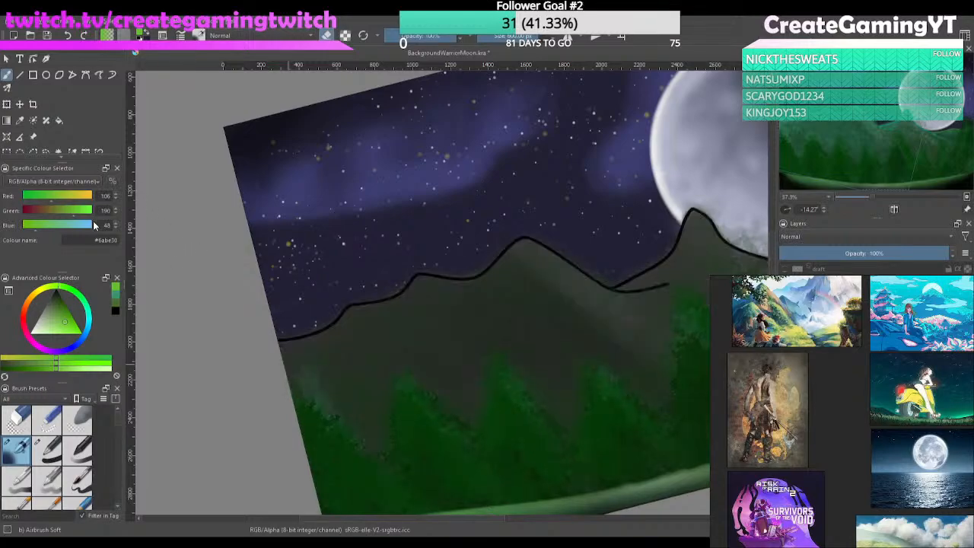
key(ctrl+shift+z)
key(ctrl+shift+z)
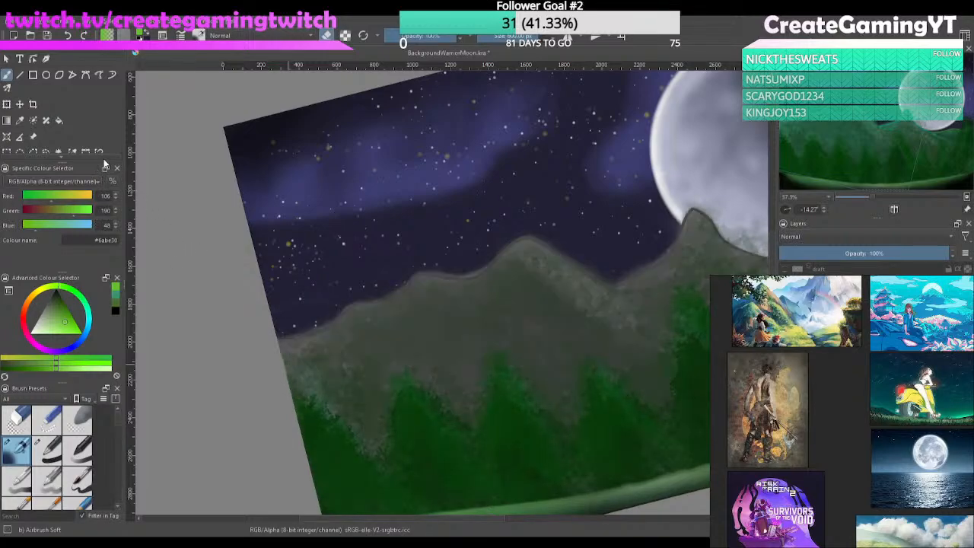
key(ctrl+shift+z)
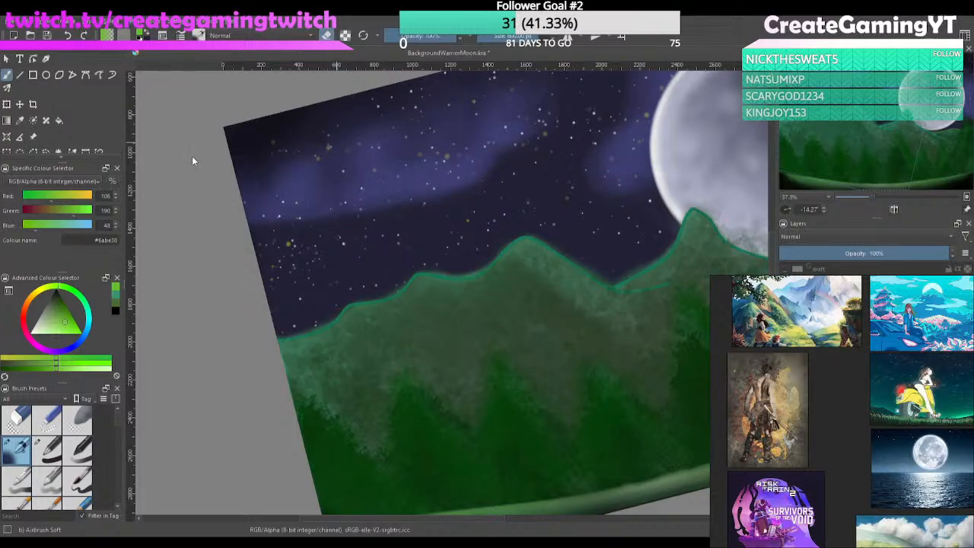
Compare teal, olive and muted colour versions of the mountains and keep a muted blue-green tone
key(ctrl+z)
key(ctrl+z)
key(ctrl+z)
key(ctrl+shift+z)
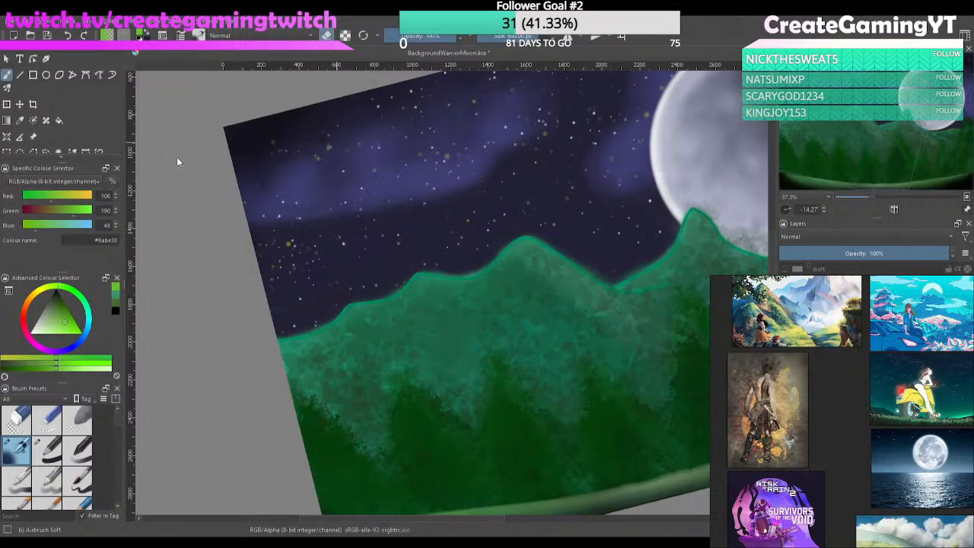
key(ctrl+z)
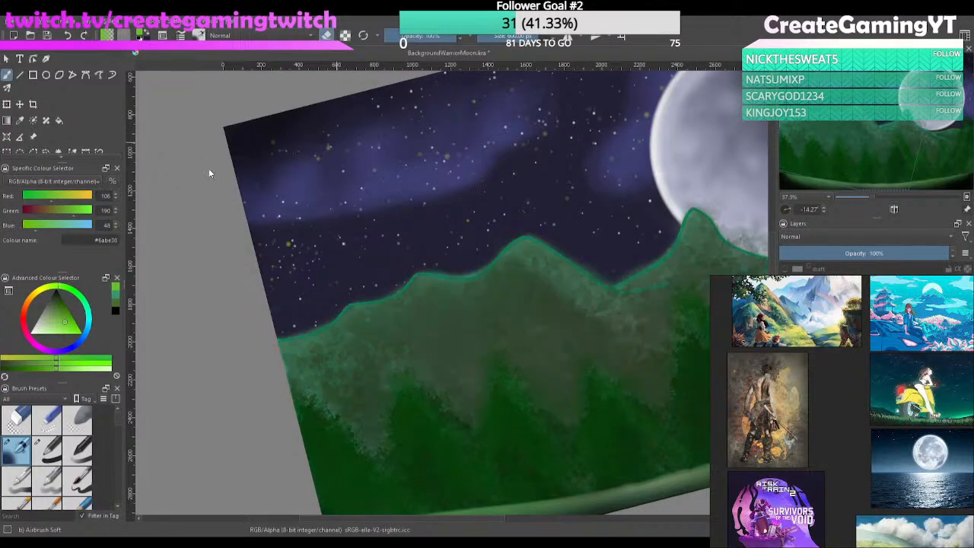
key(ctrl+z)
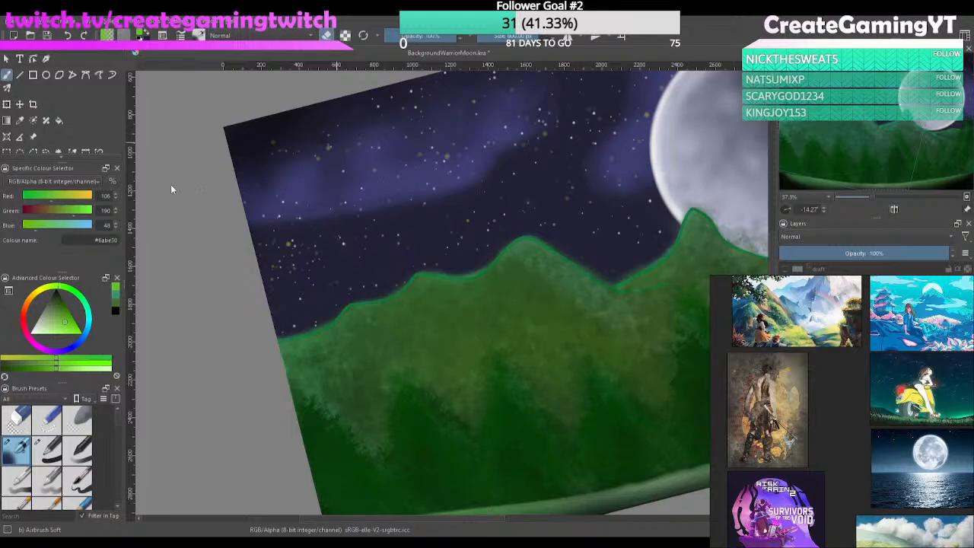
key(ctrl+shift+z)
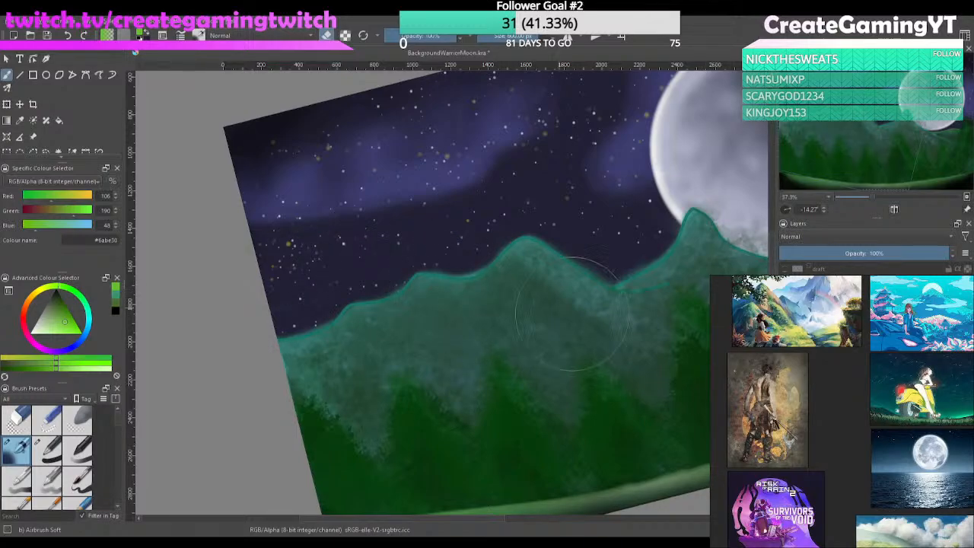
Stamp translucent light green foliage across the mountain slopes behind the trees with the Stamp Leaves brush
mouse_move(567, 335)
mouse_down()
mouse_move(522, 338)
mouse_move(457, 373)
mouse_up()
scroll(113, 433, down, 5)
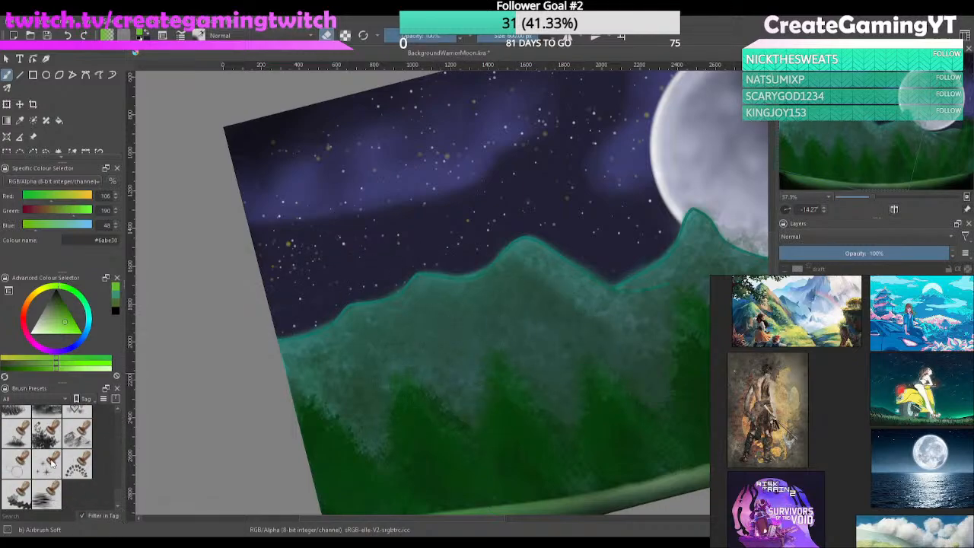
click(47, 431)
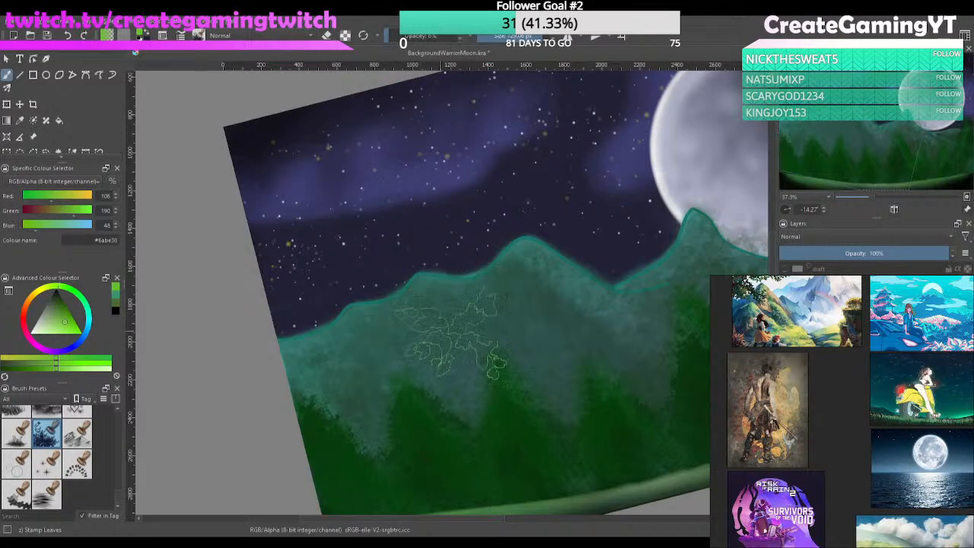
drag(458, 354, 299, 345)
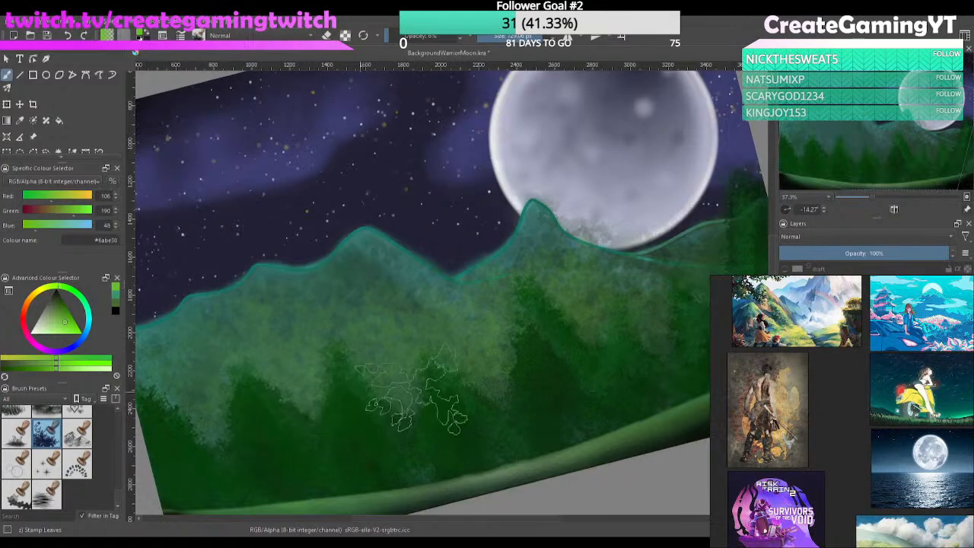
mouse_move(318, 397)
mouse_down()
mouse_move(407, 363)
mouse_move(506, 352)
mouse_up()
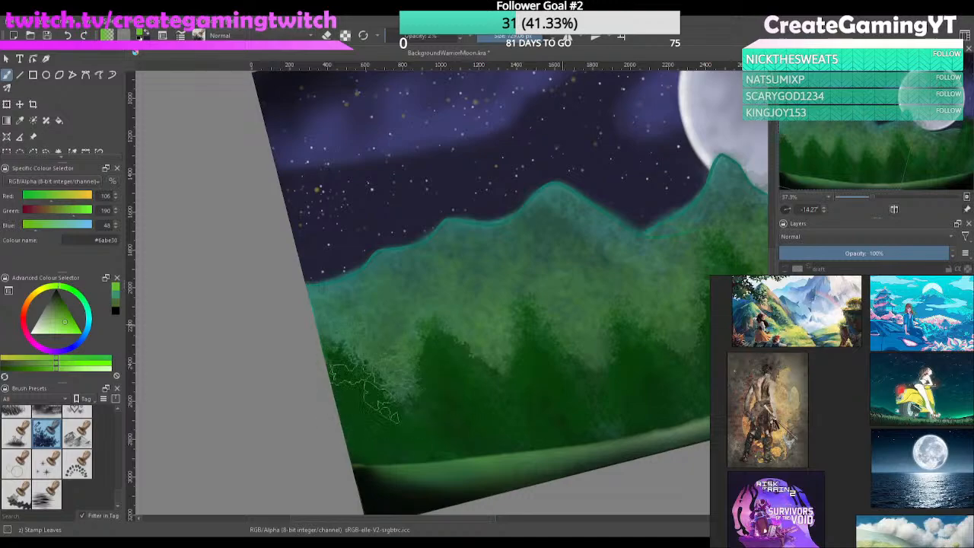
drag(482, 378, 309, 372)
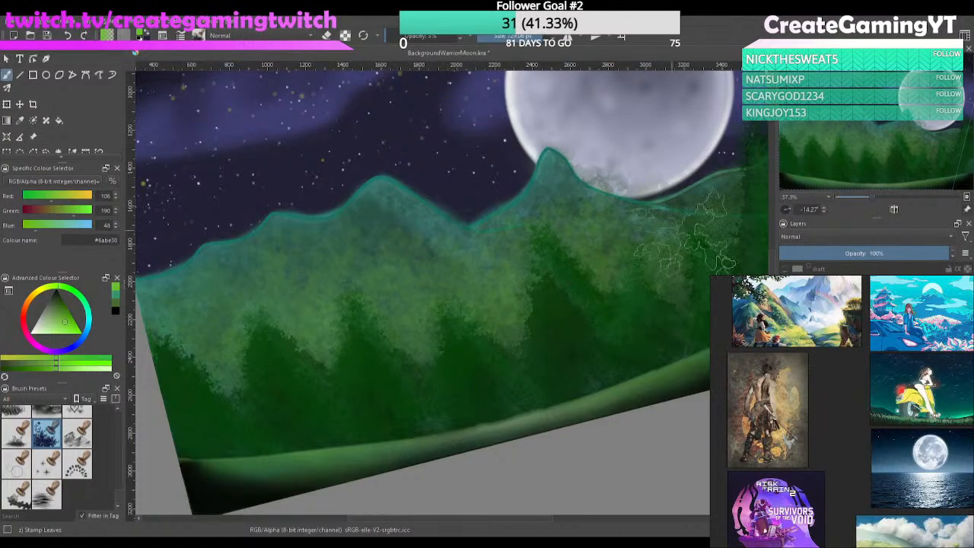
drag(556, 225, 444, 333)
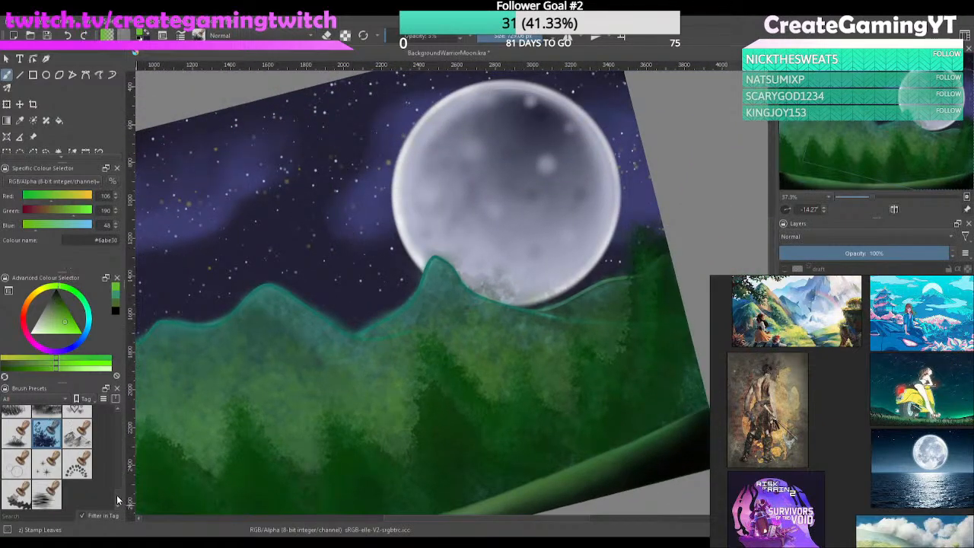
Erase the leaves overlapping the moon beside the tallest peak with the Basic-1 brush in eraser mode
scroll(114, 451, up, 5)
click(47, 450)
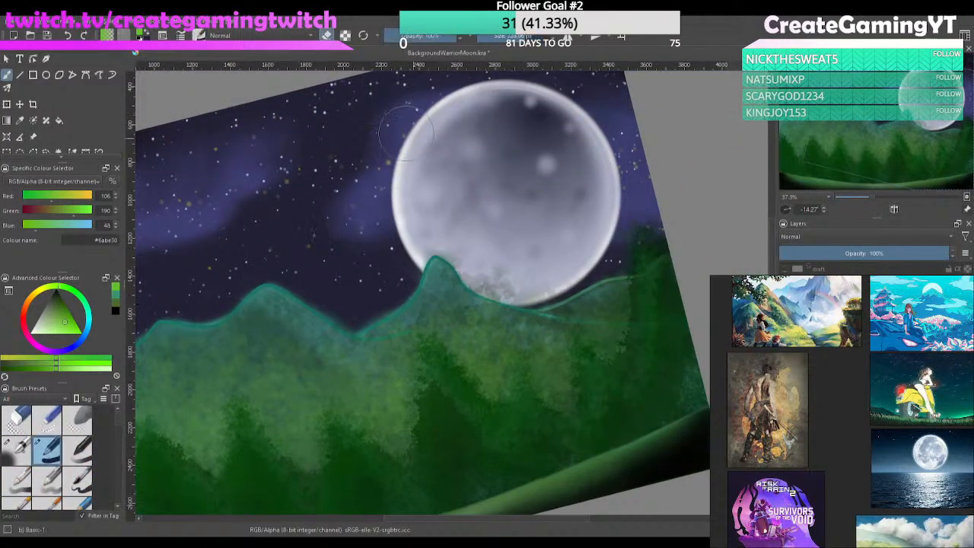
mouse_move(560, 274)
mouse_down()
mouse_move(505, 266)
mouse_move(553, 269)
mouse_move(554, 278)
mouse_move(537, 279)
mouse_move(512, 256)
mouse_move(541, 268)
mouse_move(531, 277)
mouse_move(472, 246)
mouse_up()
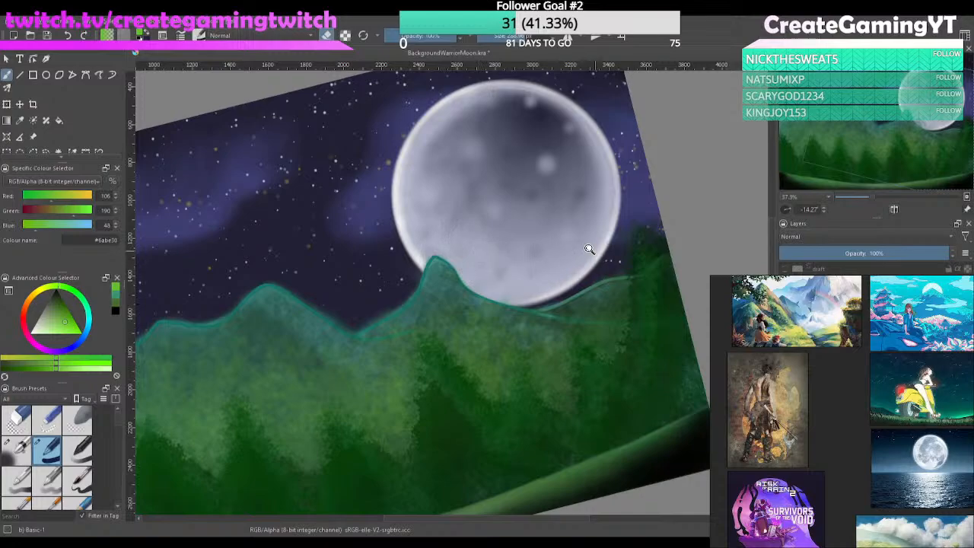
drag(589, 249, 616, 235)
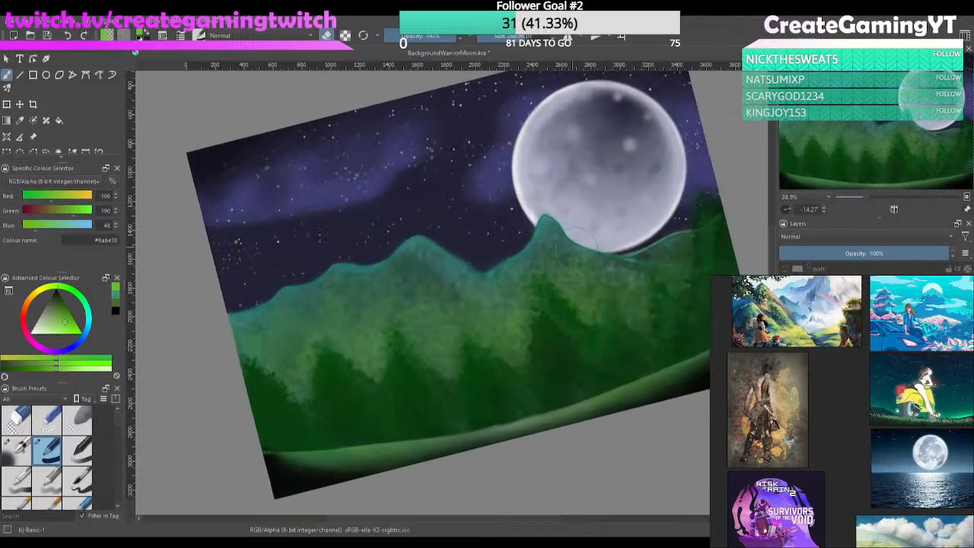
drag(478, 286, 491, 246)
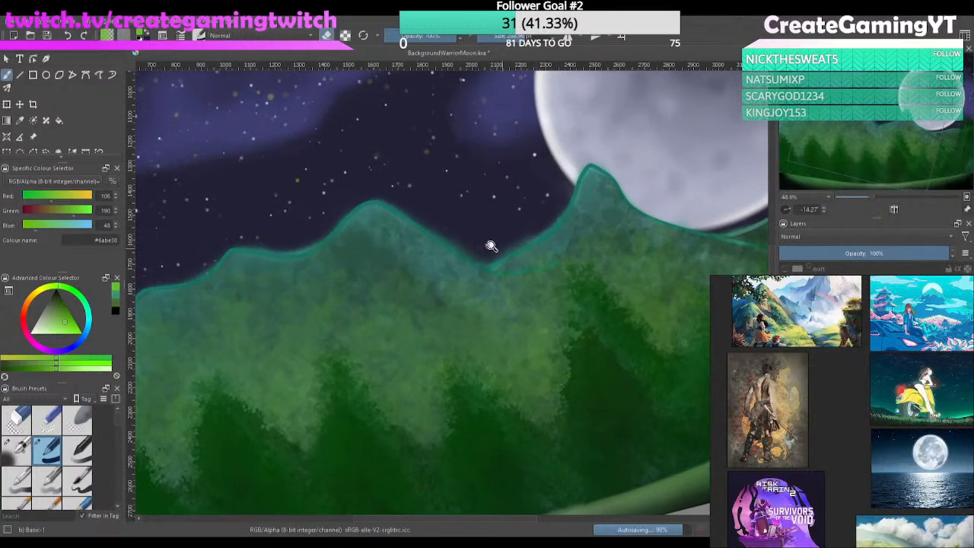
drag(462, 330, 551, 301)
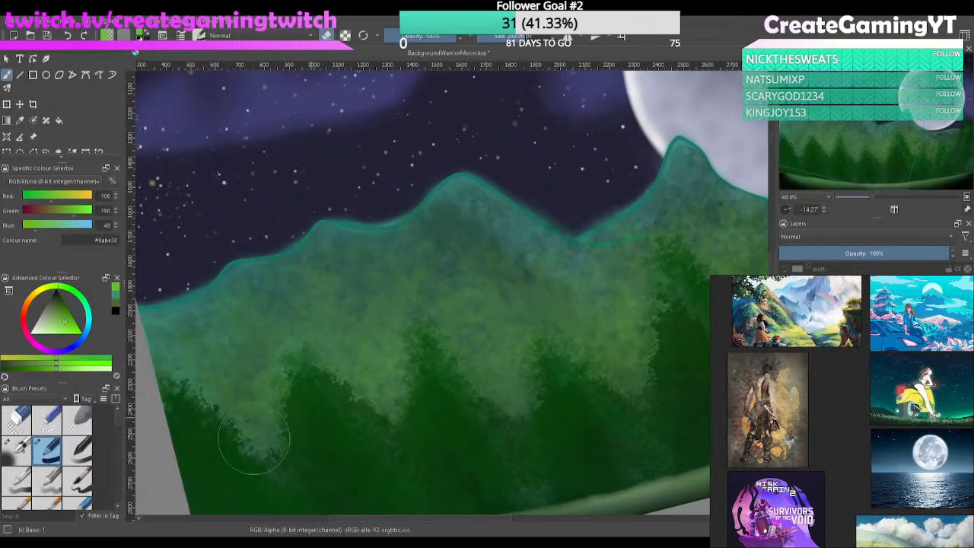
Adjust the mountain foliage's hue, trying an olive-brown tint and settling on a cooler blue-green
drag(119, 414, 112, 491)
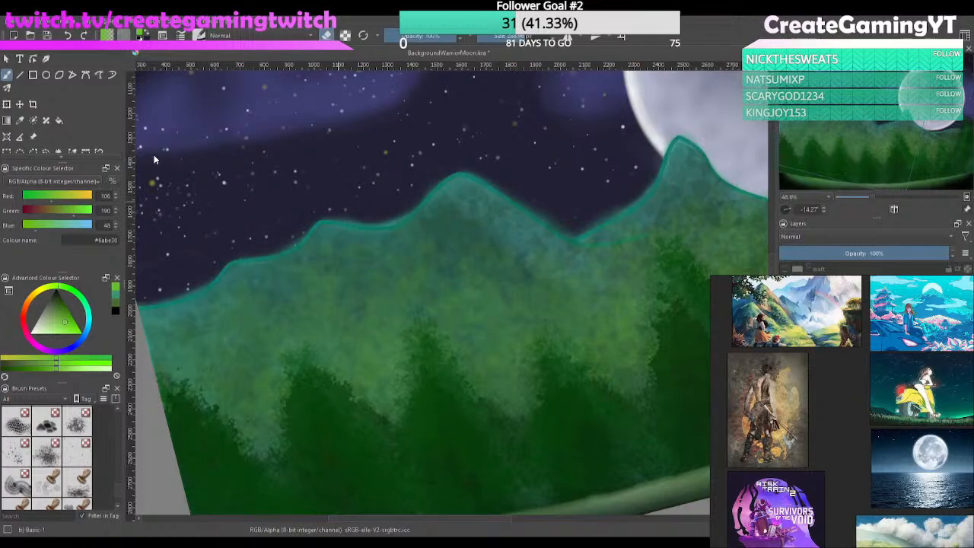
drag(159, 155, 224, 156)
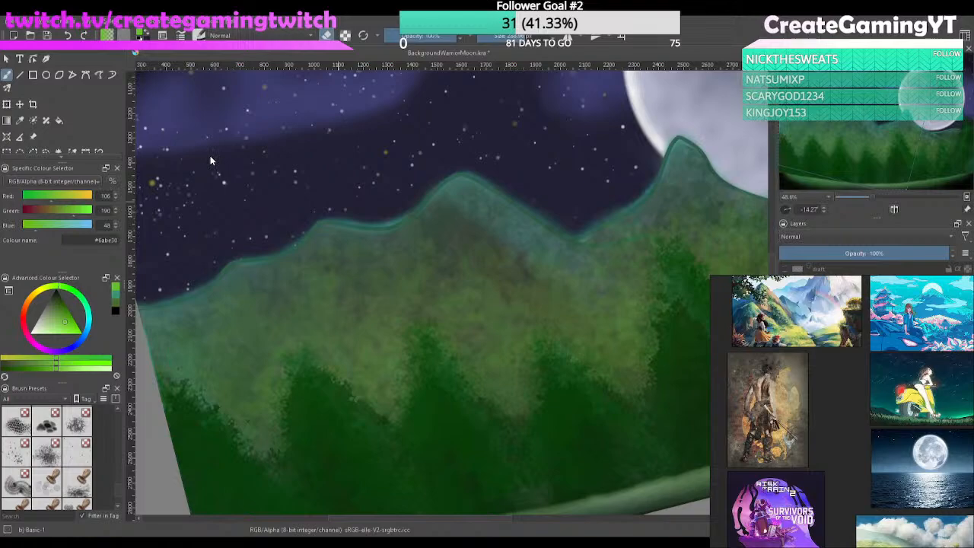
click(250, 166)
scroll(675, 395, down, 2)
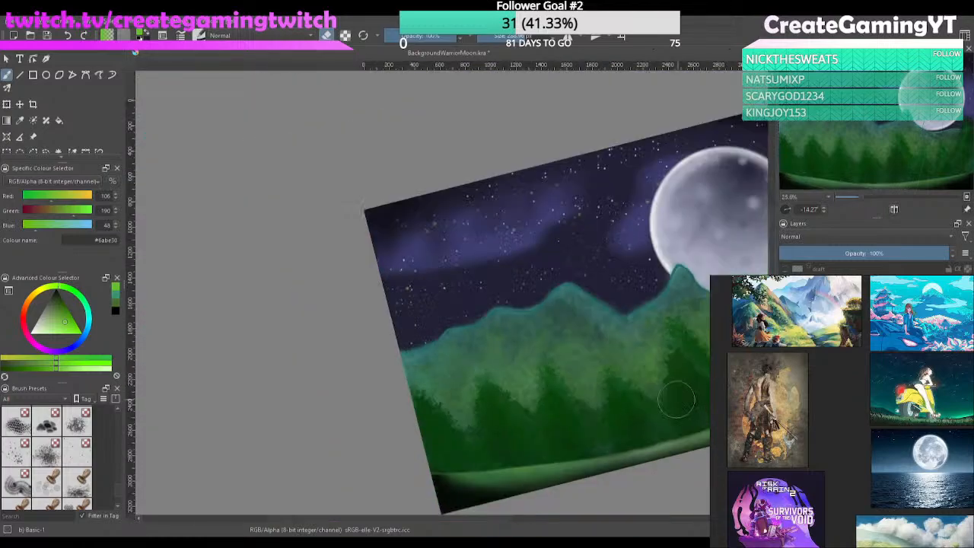
Try the selected layer at 52% opacity and restore it to 100%
drag(674, 399, 554, 385)
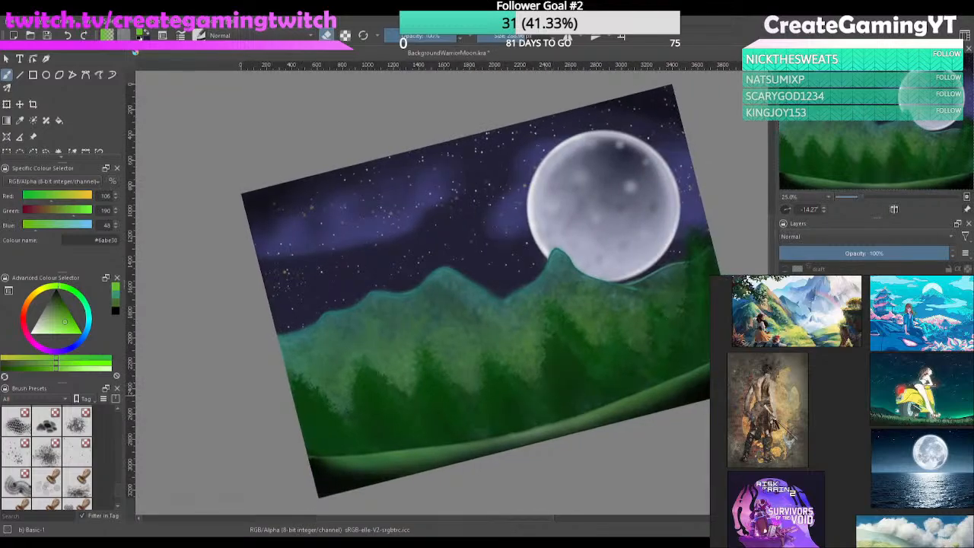
click(833, 254)
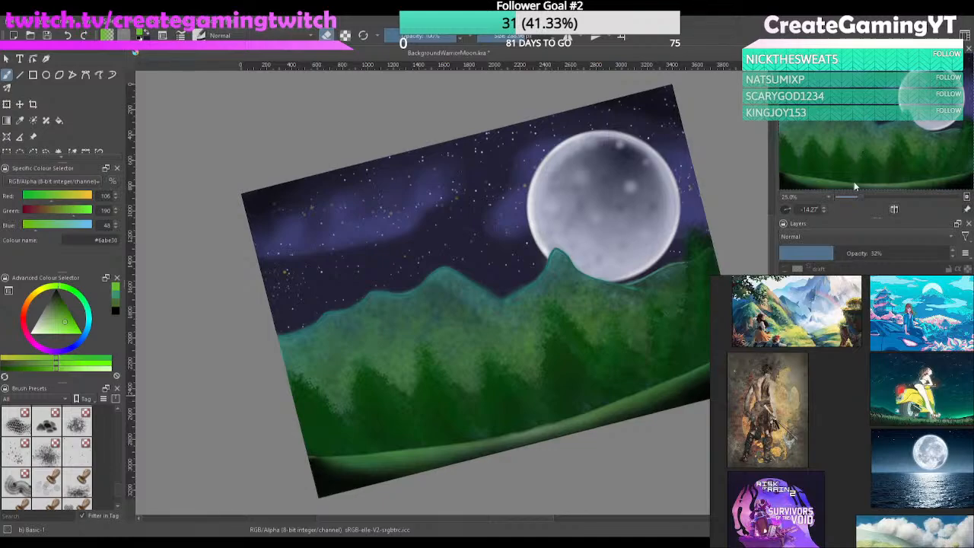
click(947, 254)
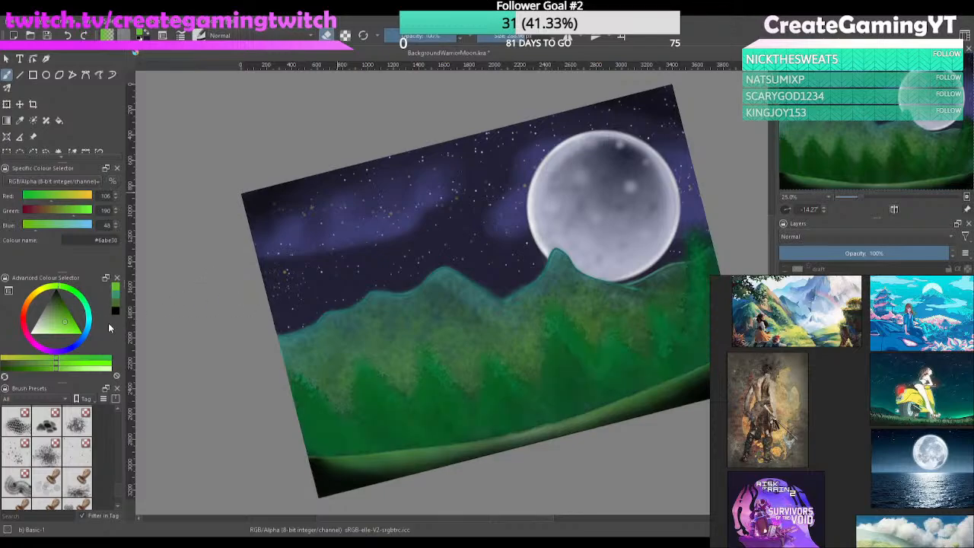
Compare brighter and darker greens for the pine forest and recolour the trees a dark blue-green
key(ctrl+z)
key(ctrl+shift+z)
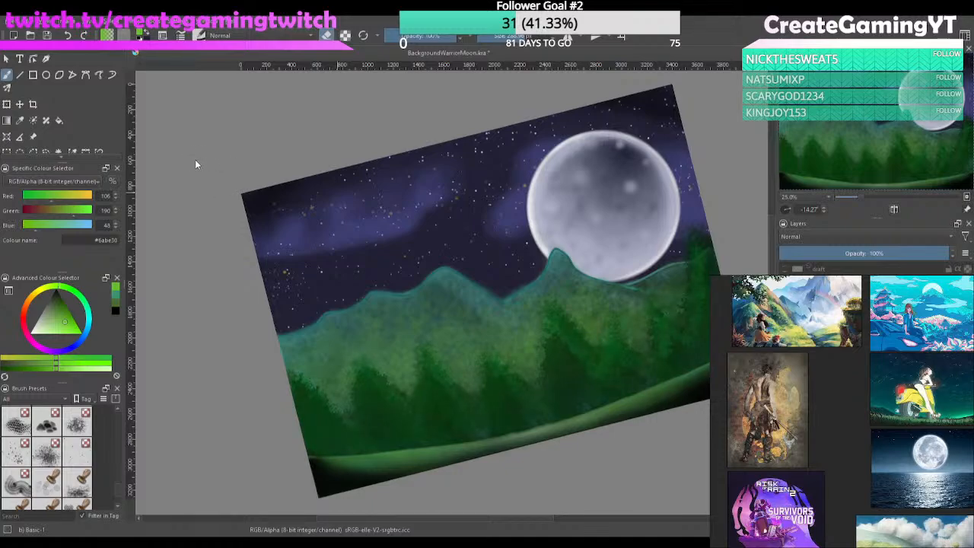
drag(223, 170, 188, 169)
key(ctrl+z)
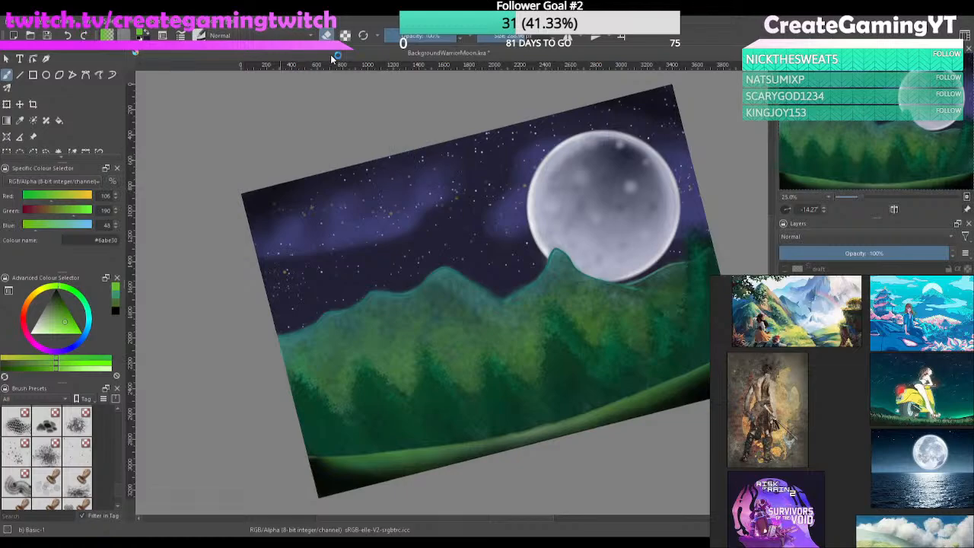
Switch to the Stamp Leaves brush in eraser mode
click(115, 491)
click(49, 440)
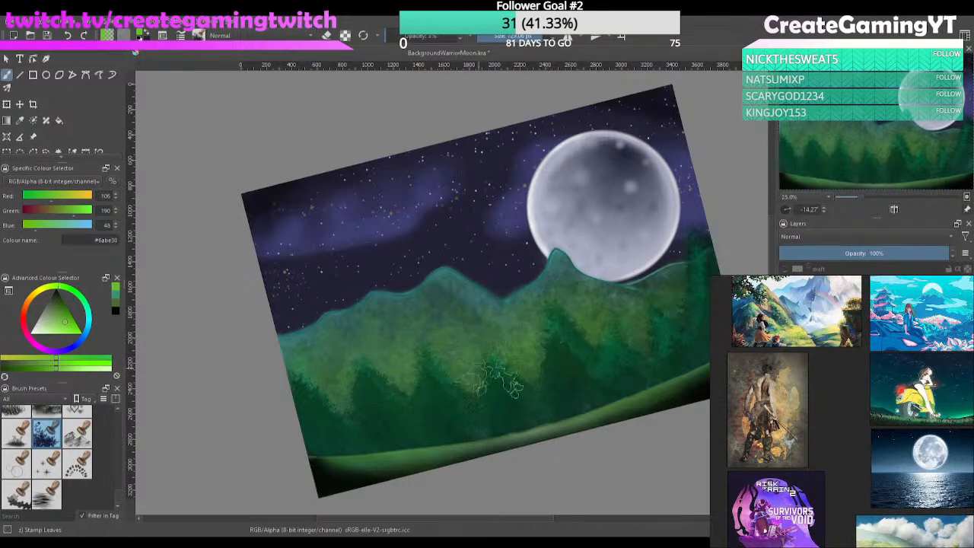
key(e)
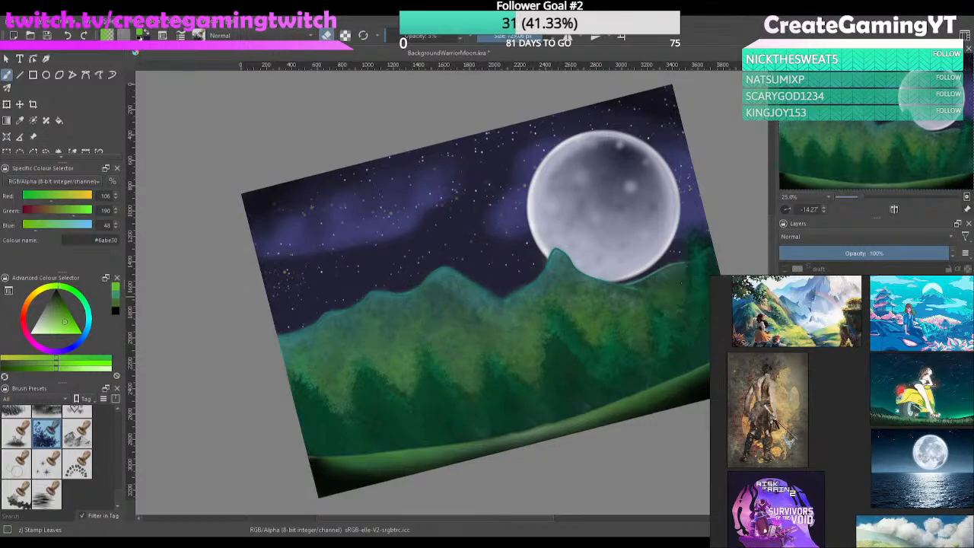
Try deepening the foliage behind the central trees with the Adjust Multiply brush, undoing the test stroke
scroll(101, 486, up, 5)
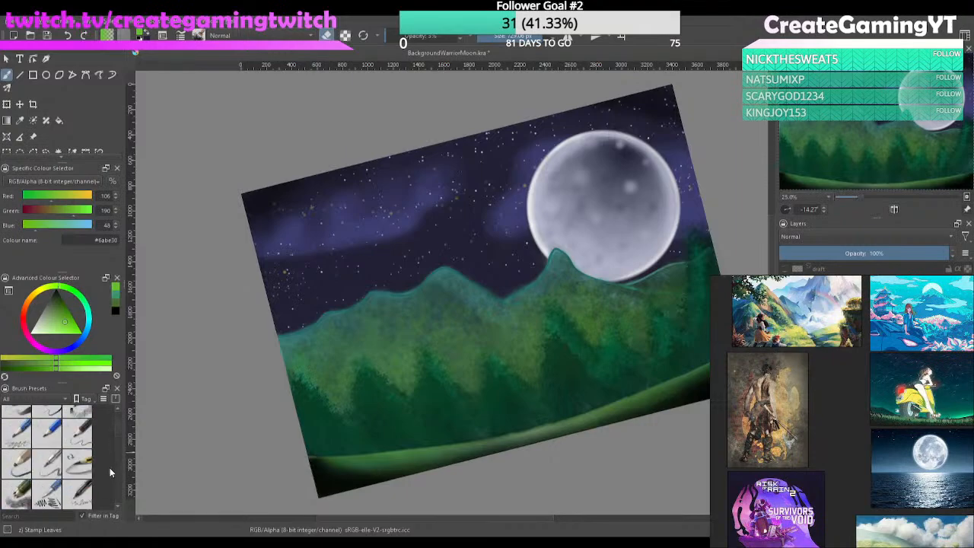
scroll(103, 457, up, 6)
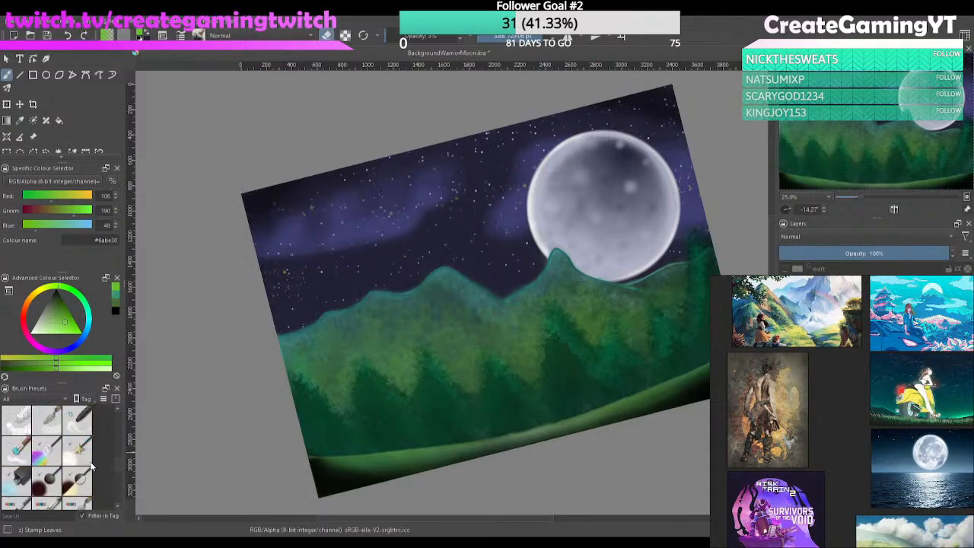
click(46, 478)
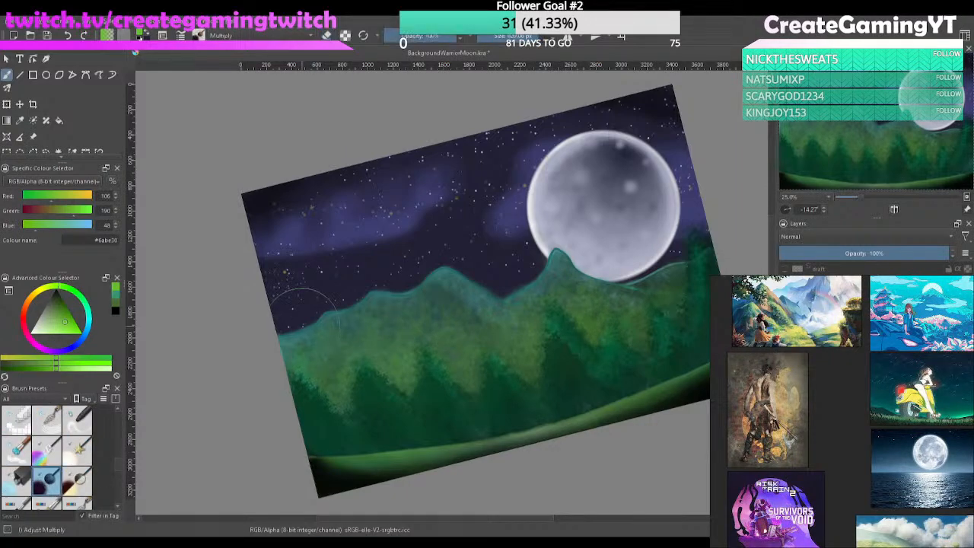
drag(519, 361, 550, 357)
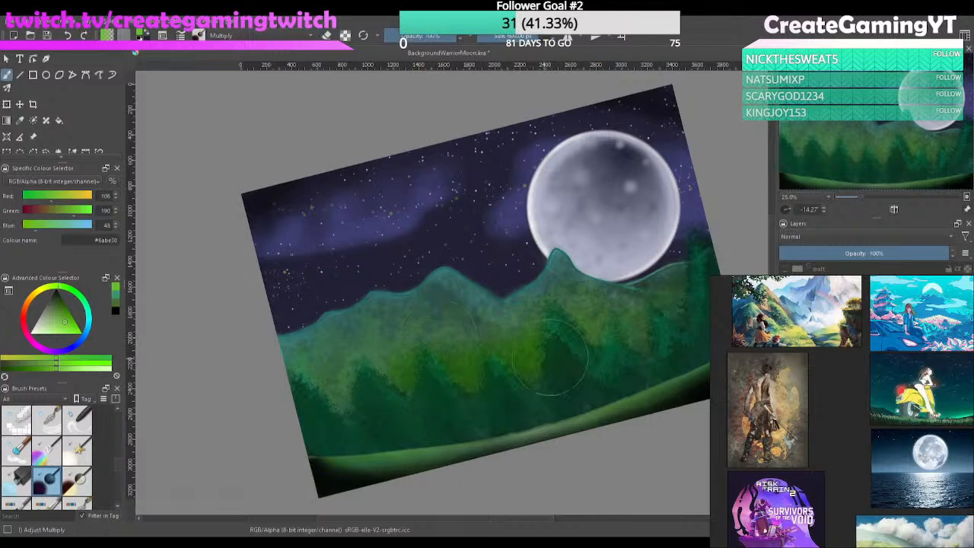
key(ctrl+z)
Try the Adjust Overlay Burn brush on the foliage behind the central trees in painting and eraser modes, undoing both strokes
click(77, 480)
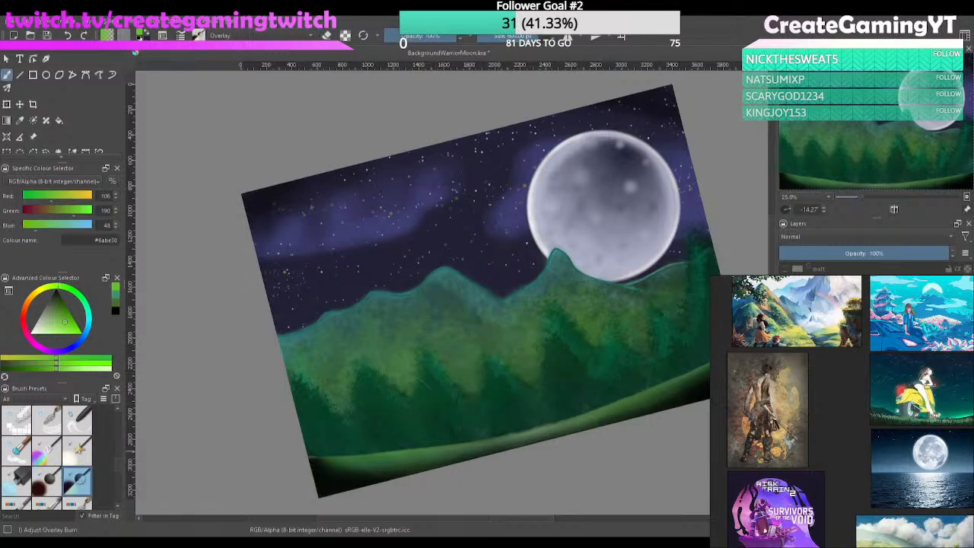
drag(567, 348, 371, 400)
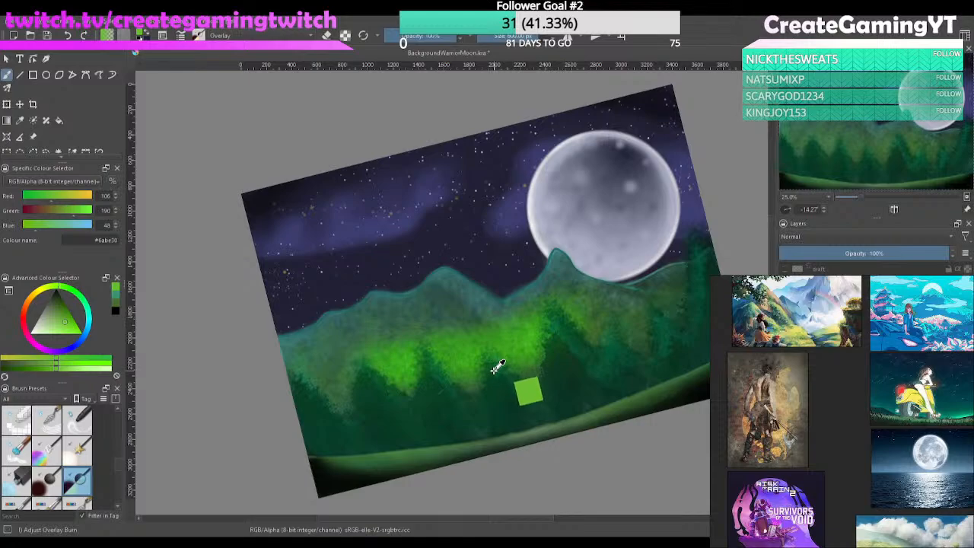
key(ctrl+z)
key(e)
mouse_move(524, 353)
mouse_down()
mouse_move(425, 380)
mouse_move(463, 371)
mouse_up()
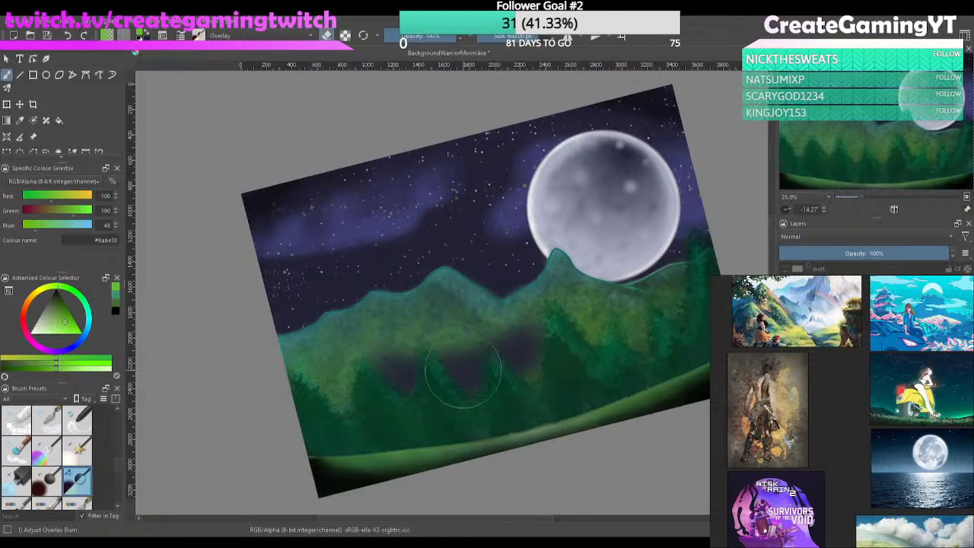
key(ctrl+z)
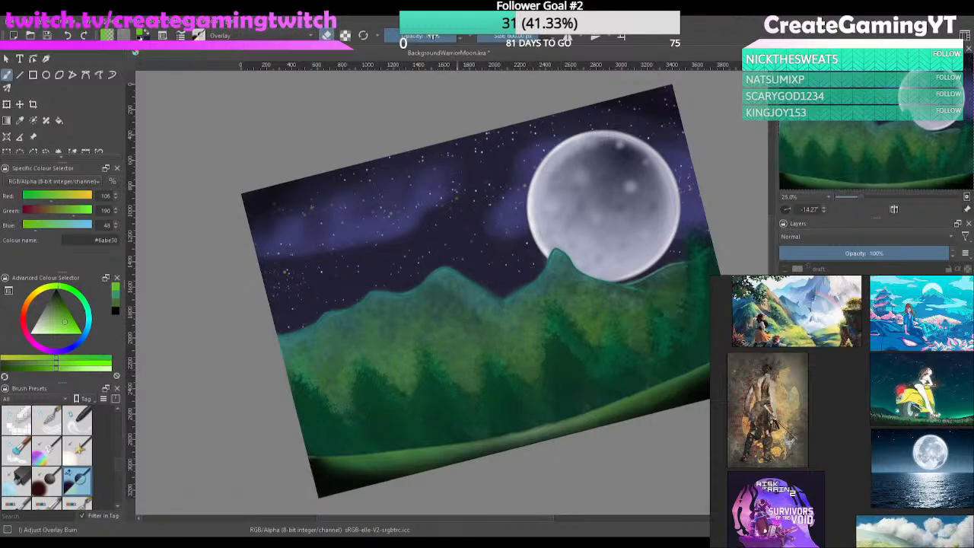
Try softening the foliage between the trees with the Adjust Overlay Burn brush in eraser mode at progressively lower opacities
click(408, 36)
drag(539, 347, 426, 384)
key(ctrl+z)
click(399, 36)
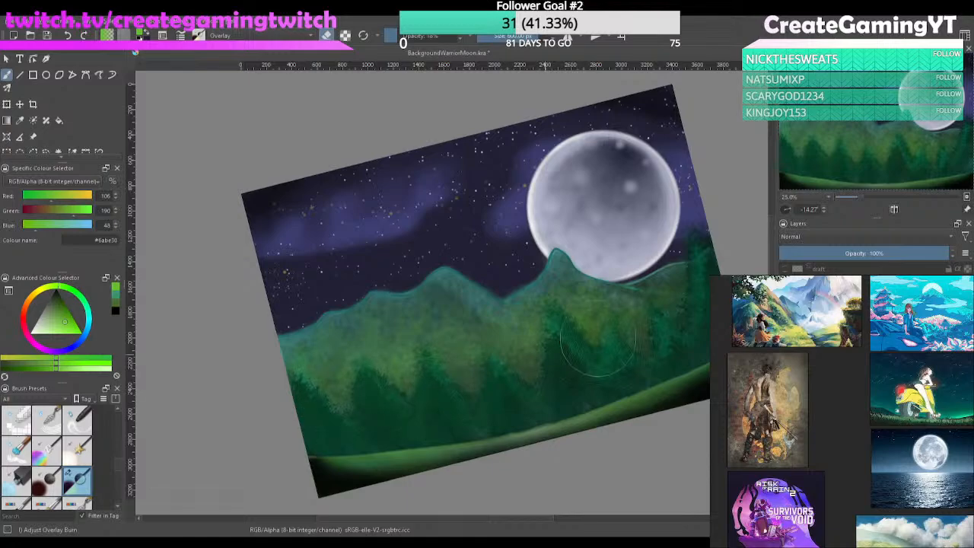
mouse_move(531, 359)
mouse_down()
mouse_move(636, 323)
mouse_move(497, 361)
mouse_move(397, 361)
mouse_move(486, 375)
mouse_up()
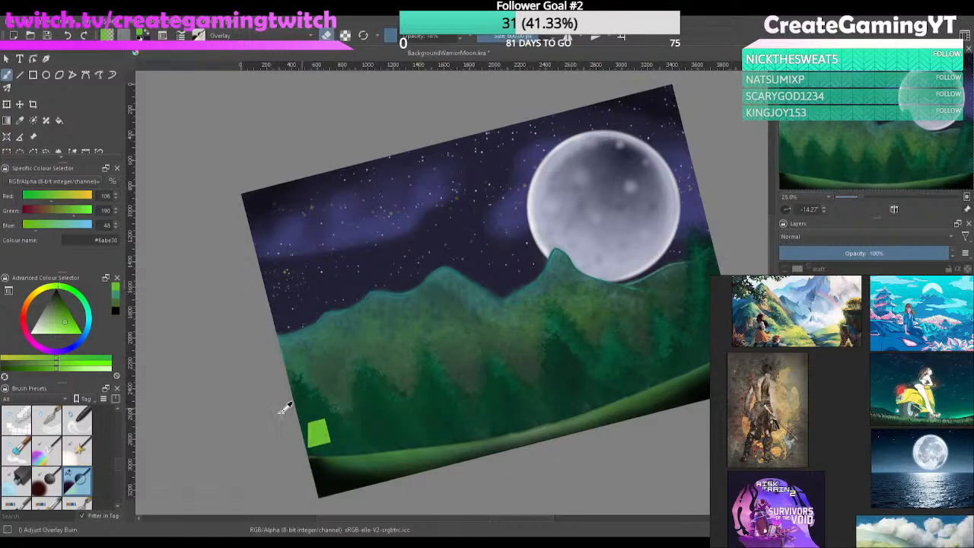
Try deepening the trees with the Adjust Multiply brush in painting mode, undoing the strokes
click(49, 482)
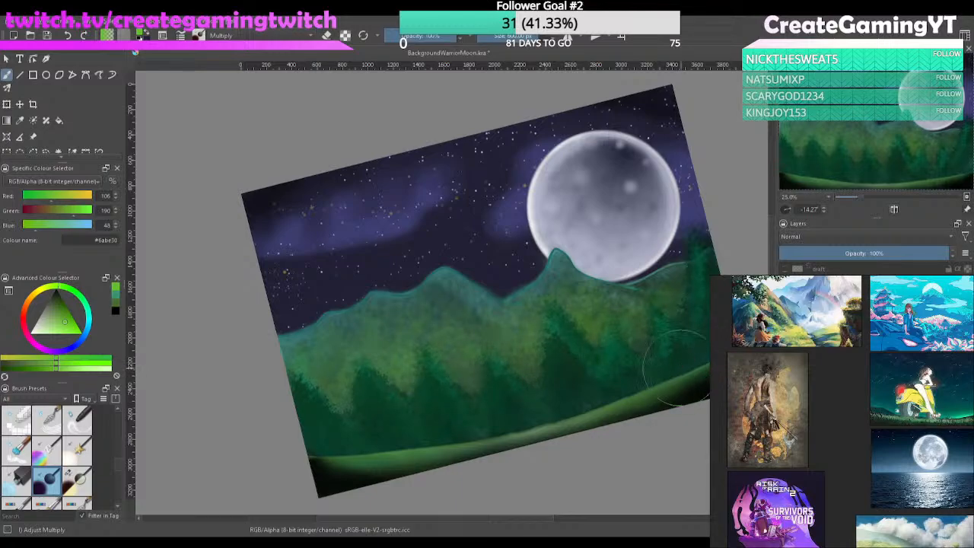
mouse_move(668, 321)
mouse_down()
mouse_move(625, 353)
mouse_move(471, 376)
mouse_move(672, 332)
mouse_move(599, 360)
mouse_move(315, 385)
mouse_move(465, 386)
mouse_move(675, 349)
mouse_move(726, 330)
mouse_move(708, 345)
mouse_move(527, 405)
mouse_move(507, 393)
mouse_move(712, 341)
mouse_move(667, 359)
mouse_up()
key(ctrl+z)
key(ctrl+z)
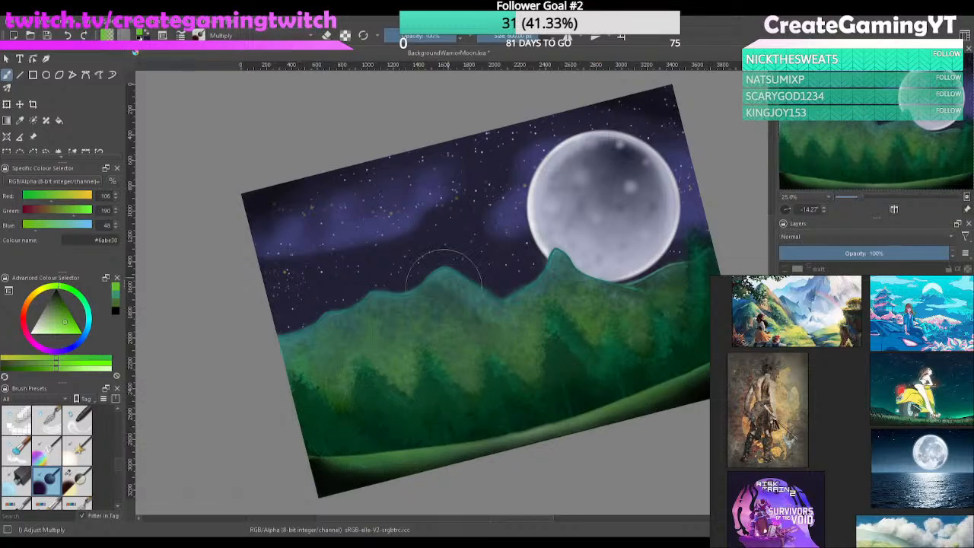
Lower the Adjust Multiply brush's opacity and glaze green over the foliage between the pine trees
click(434, 39)
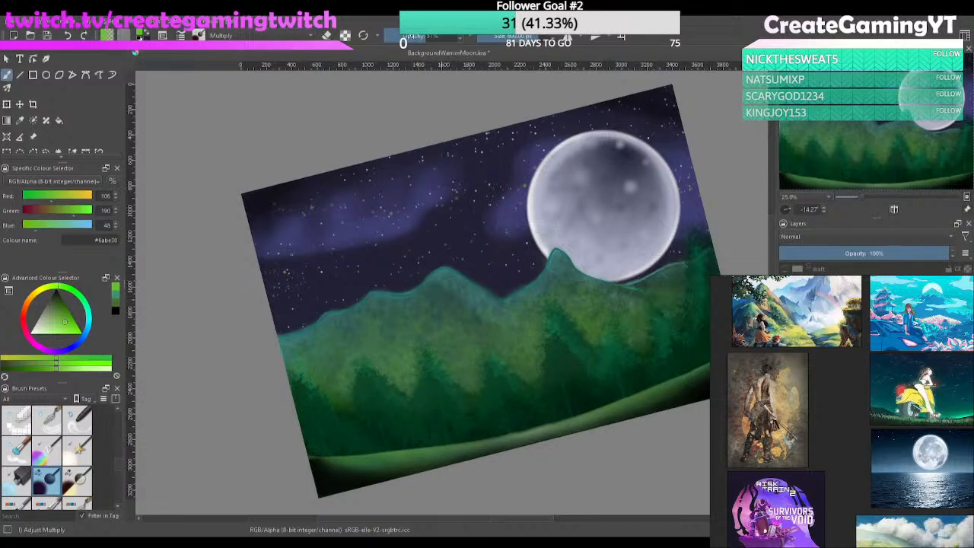
click(416, 39)
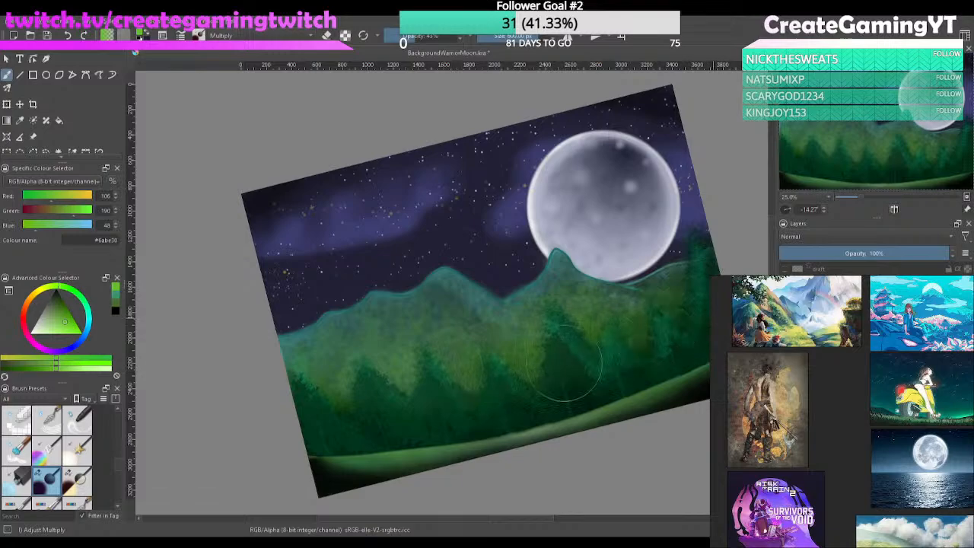
mouse_move(458, 367)
mouse_down()
mouse_move(599, 332)
mouse_move(447, 359)
mouse_move(447, 345)
mouse_move(340, 362)
mouse_move(334, 383)
mouse_move(559, 386)
mouse_up()
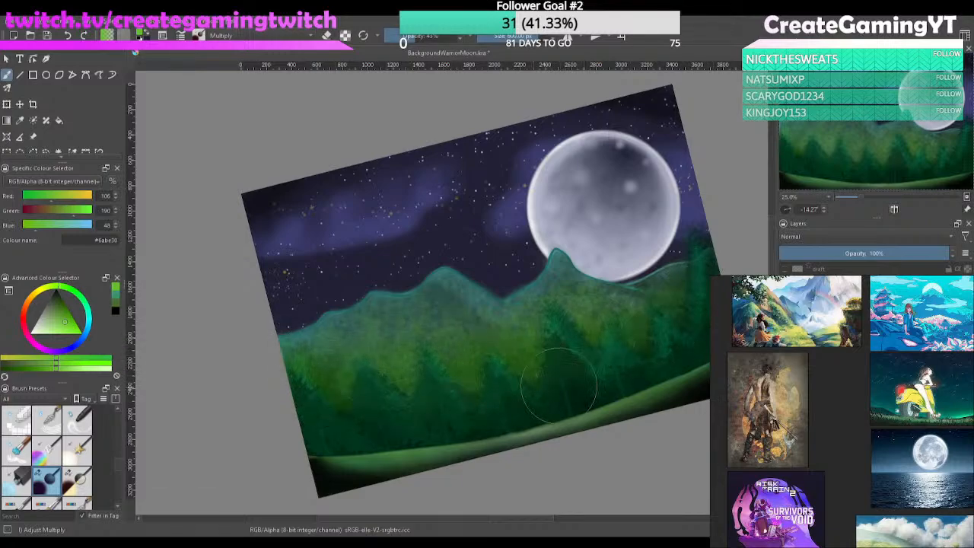
Reduce the brush opacity further and deepen the green across the mountain slopes with soft Adjust Multiply strokes
click(398, 38)
scroll(424, 348, up, 5)
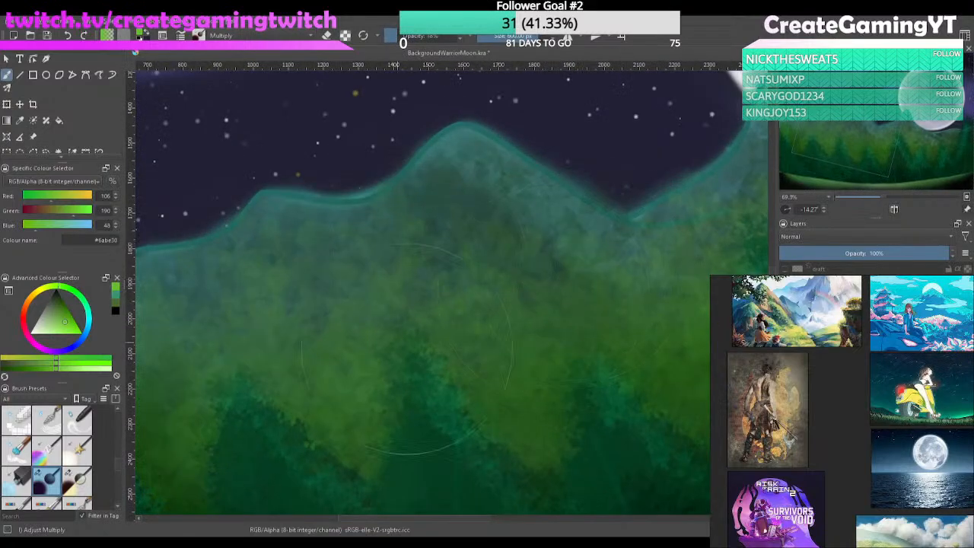
drag(391, 319, 541, 312)
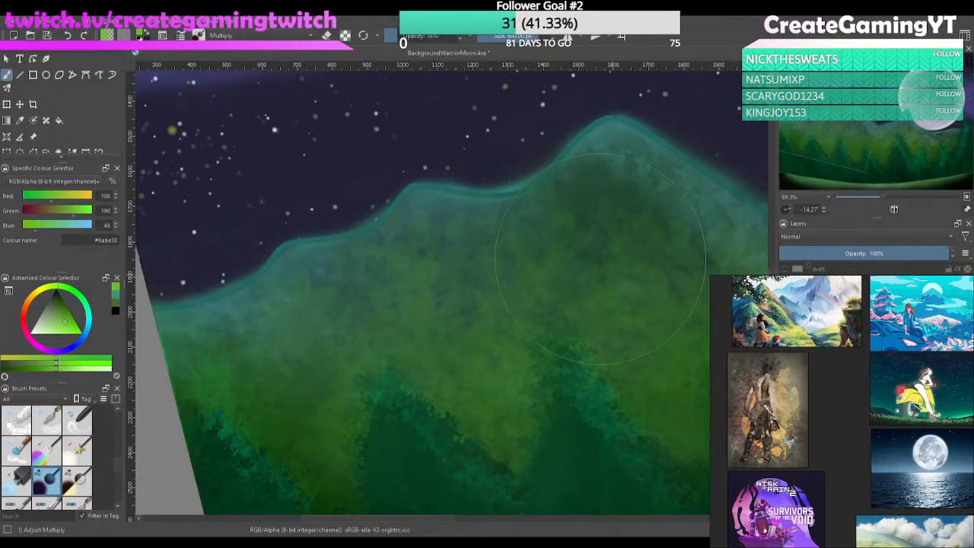
drag(330, 319, 694, 221)
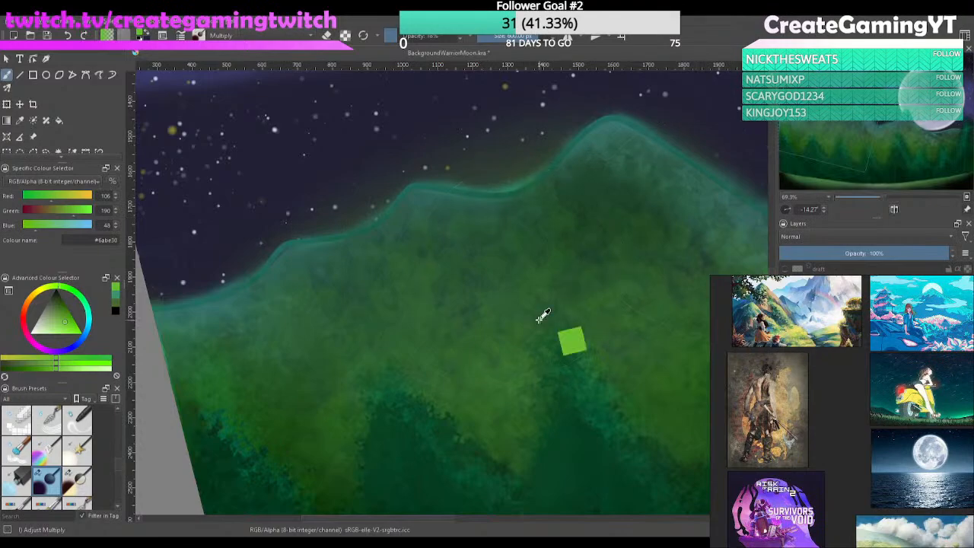
drag(582, 315, 467, 356)
drag(637, 328, 357, 411)
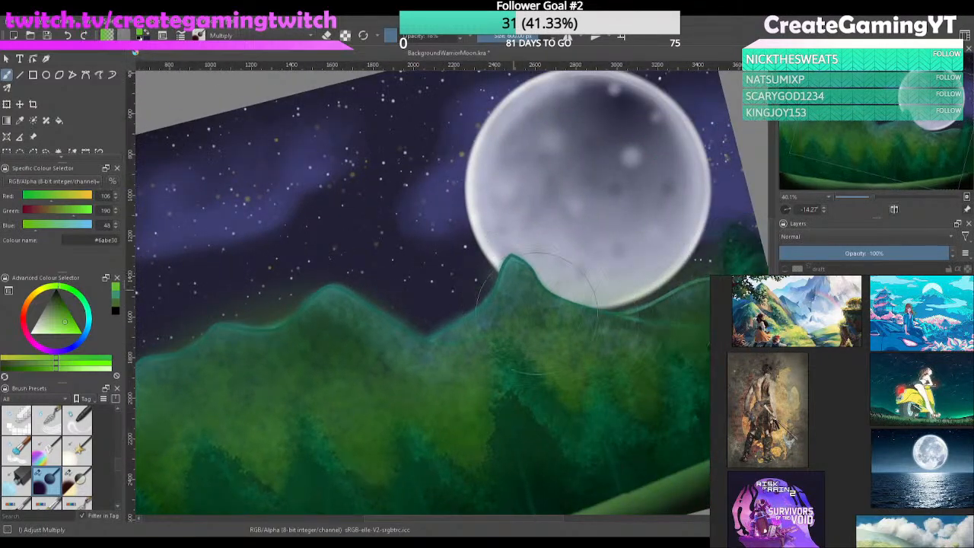
Glaze green over the trees below the moon and undo the last stroke
ctrl+drag(553, 360, 424, 412)
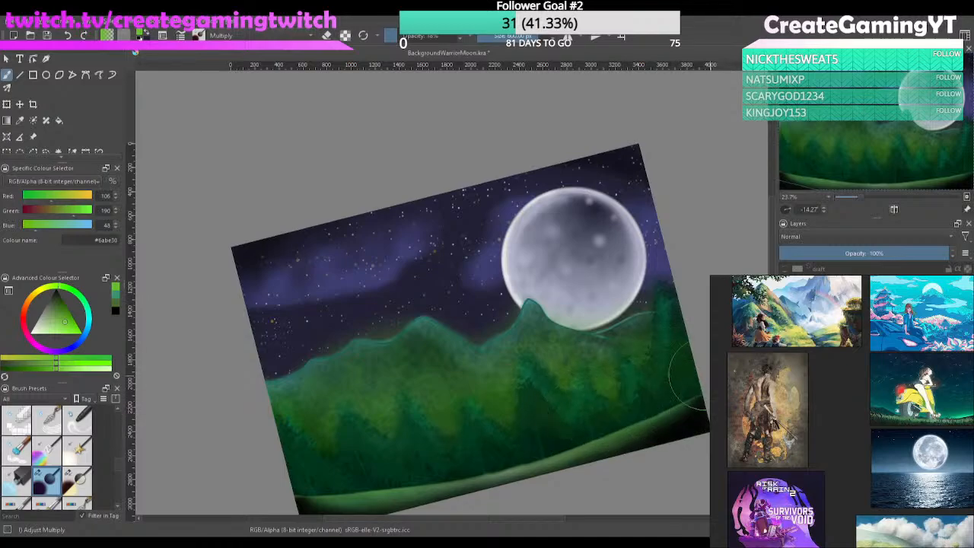
drag(607, 383, 533, 405)
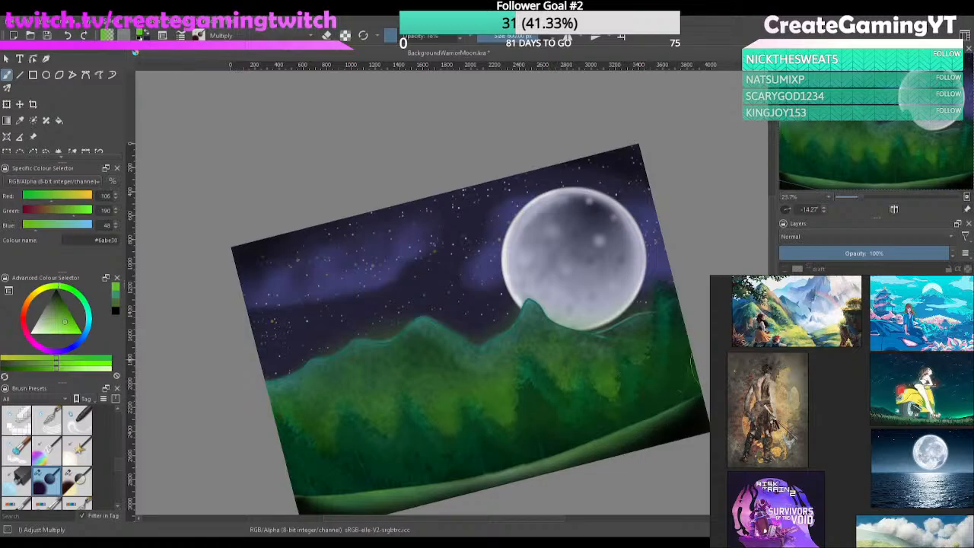
key(ctrl+z)
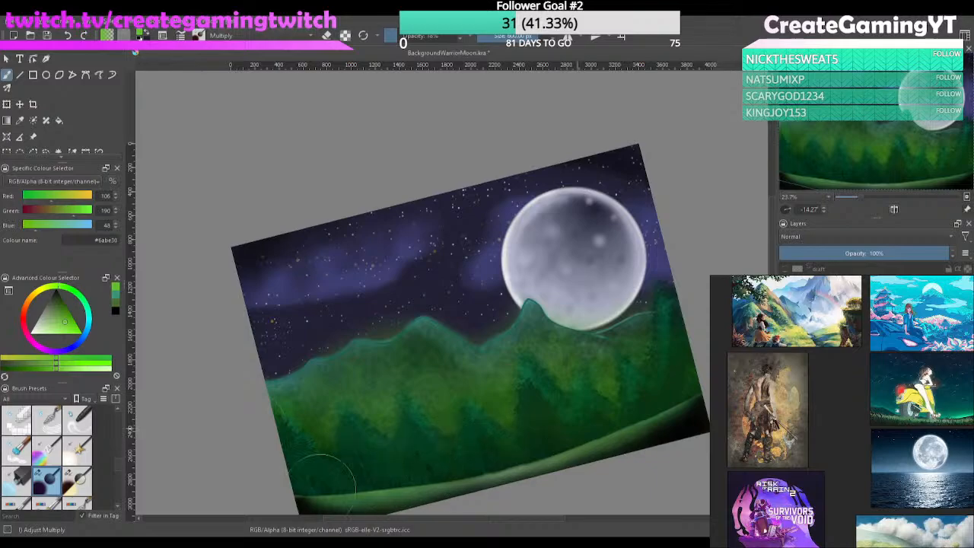
Blend the pine trees and lower slopes into a darker green with the Adjust Multiply brush, briefly trying Adjust Overlay Burn
key(e)
click(78, 479)
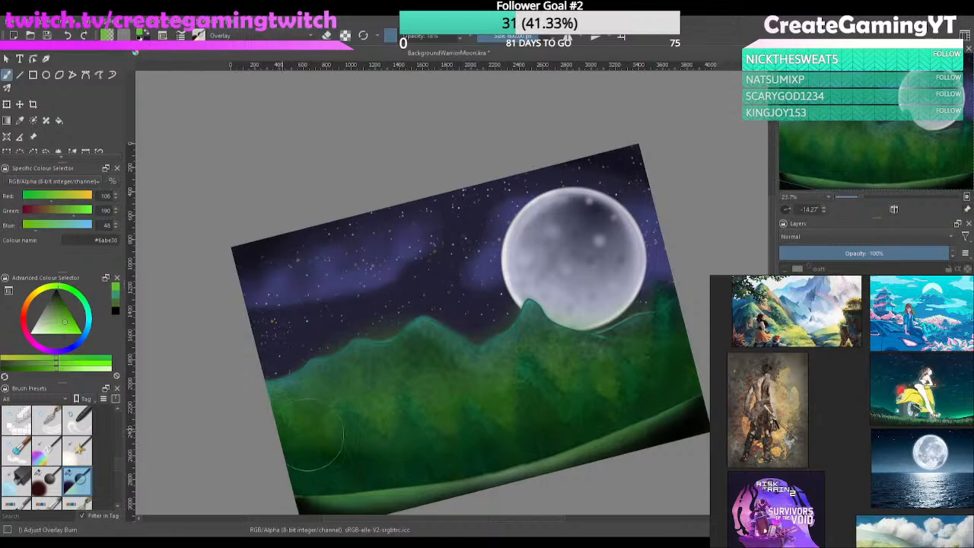
click(48, 479)
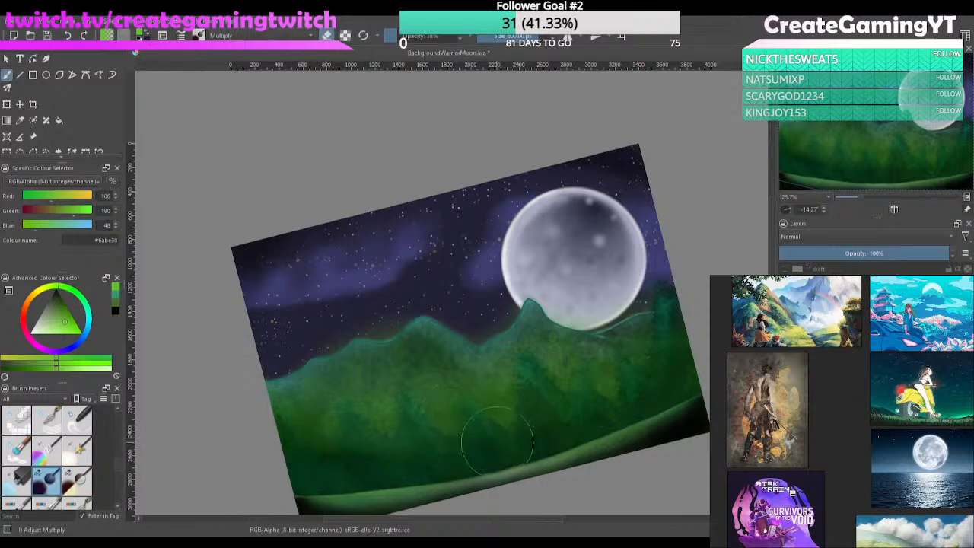
key(e)
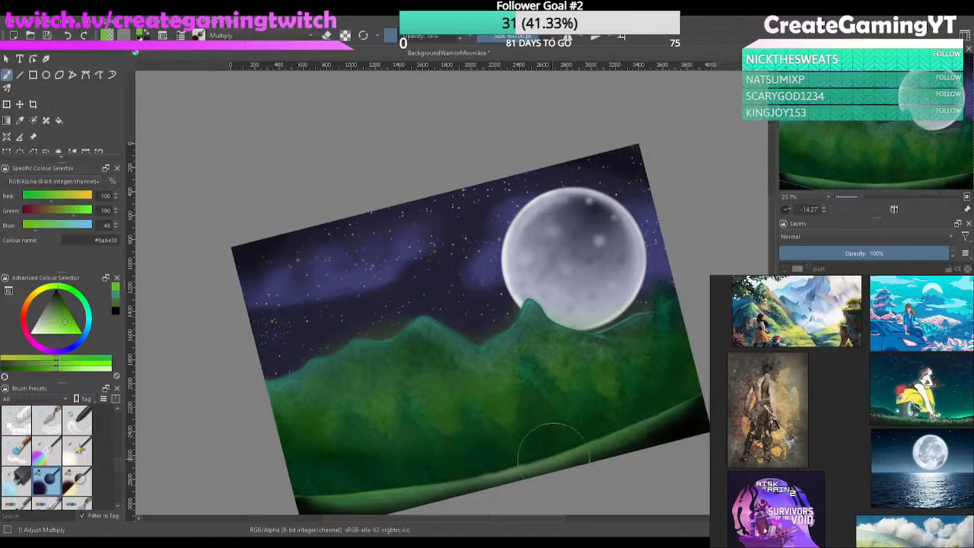
drag(690, 337, 676, 403)
mouse_move(674, 341)
mouse_down()
mouse_move(720, 269)
mouse_move(646, 362)
mouse_move(652, 348)
mouse_move(659, 374)
mouse_move(537, 438)
mouse_up()
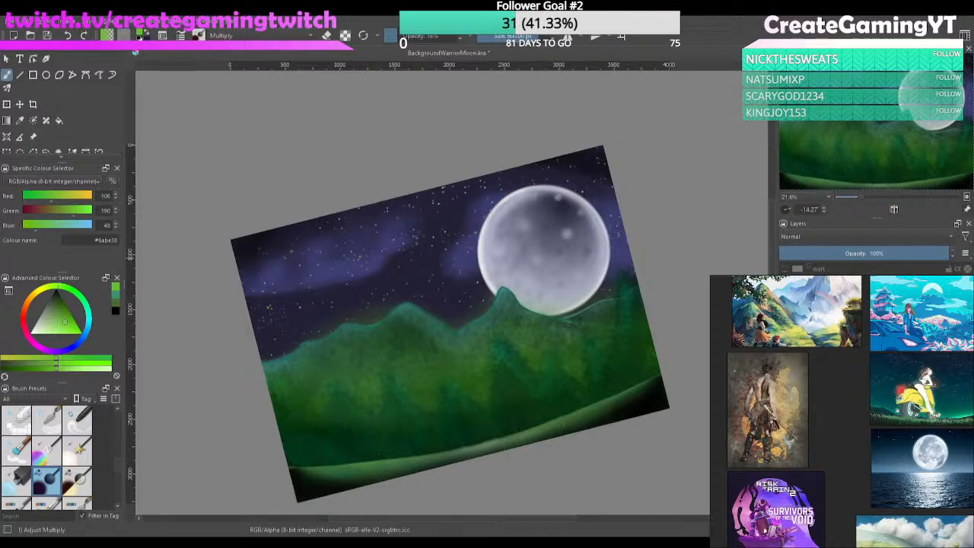
Erase the green haze spilling into the sky along the mountain ridge and around the peak by the moon
mouse_move(347, 308)
mouse_down()
mouse_move(354, 294)
mouse_move(433, 302)
mouse_up()
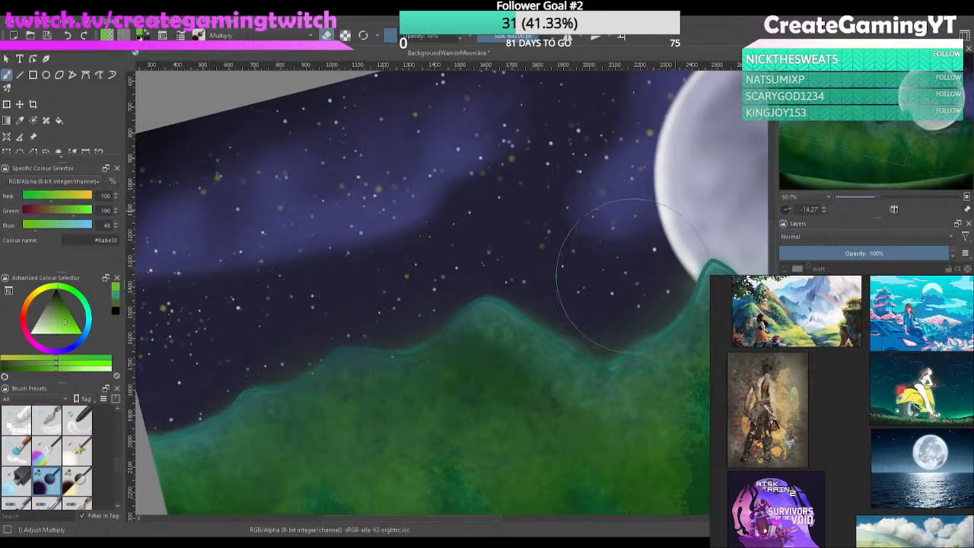
mouse_move(656, 219)
mouse_down()
mouse_move(459, 319)
mouse_move(641, 233)
mouse_move(462, 298)
mouse_up()
mouse_move(534, 359)
mouse_down()
mouse_move(633, 233)
mouse_move(612, 258)
mouse_up()
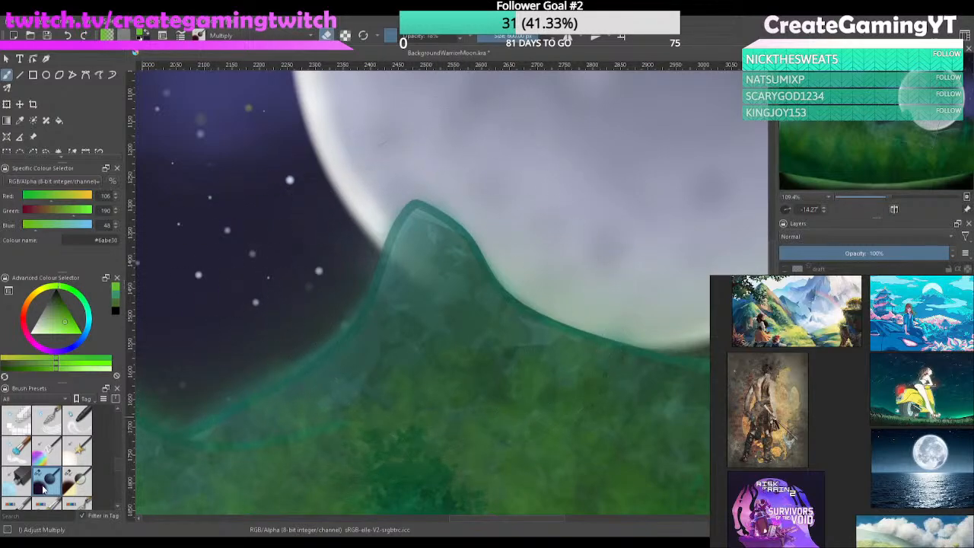
Tone the peak in front of the moon and its ridge with the Adjust Overlay Burn brush
click(76, 481)
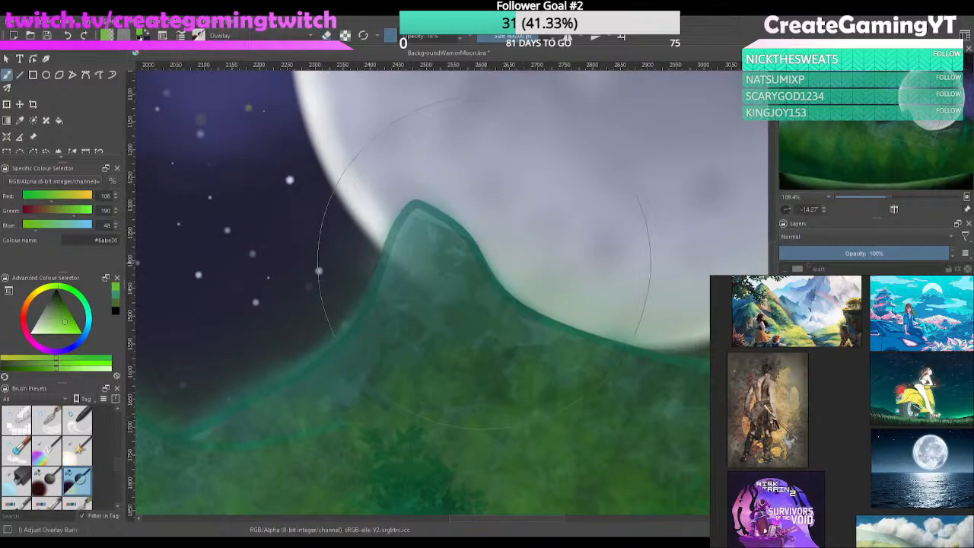
mouse_move(487, 298)
mouse_down()
mouse_move(402, 285)
mouse_move(260, 373)
mouse_move(280, 367)
mouse_up()
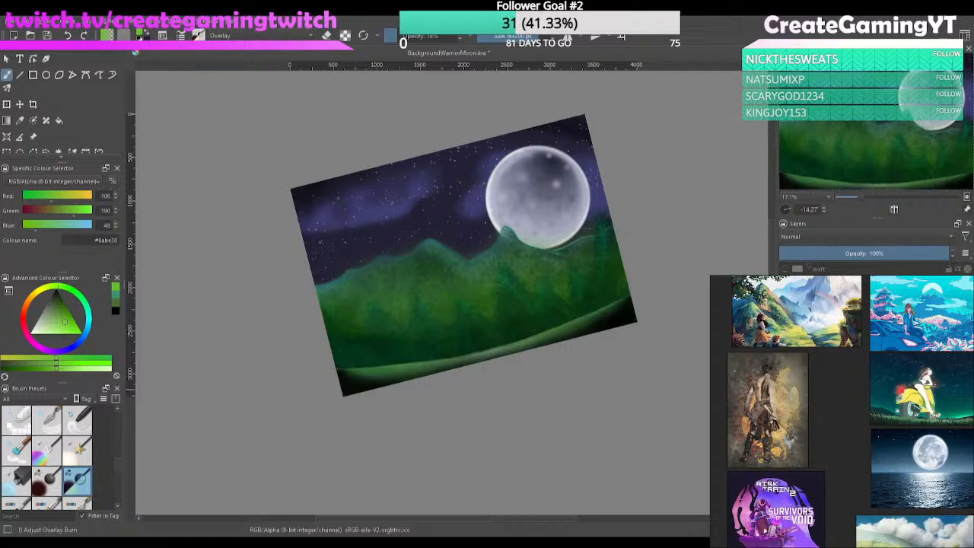
scroll(460, 347, up, 3)
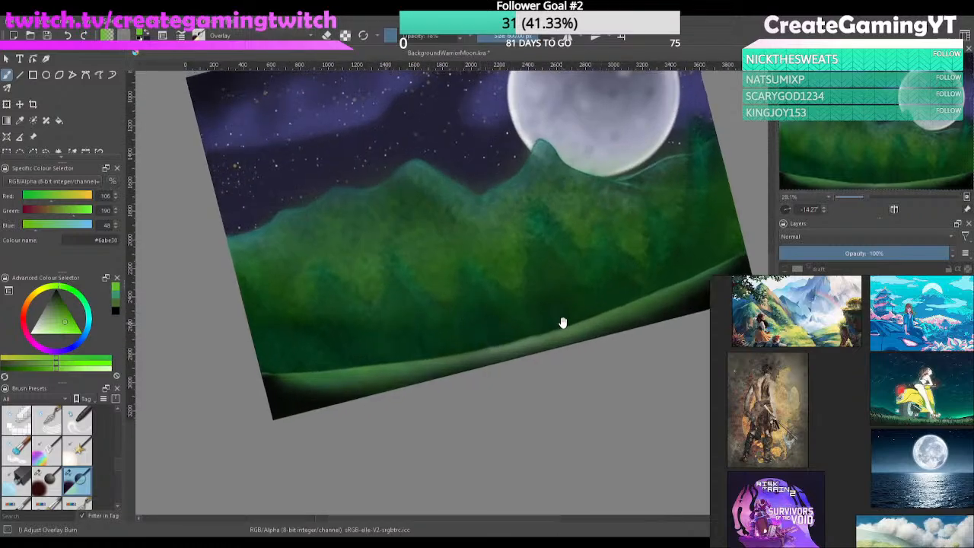
drag(563, 322, 584, 415)
Switch to the Stamp Leaves brush and hide the pine tree layer
scroll(118, 501, down, 3)
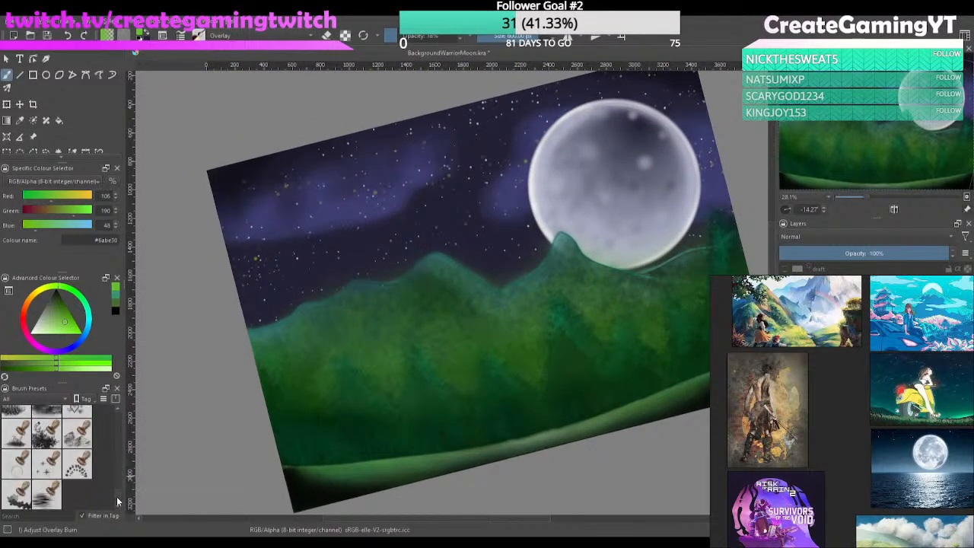
click(48, 433)
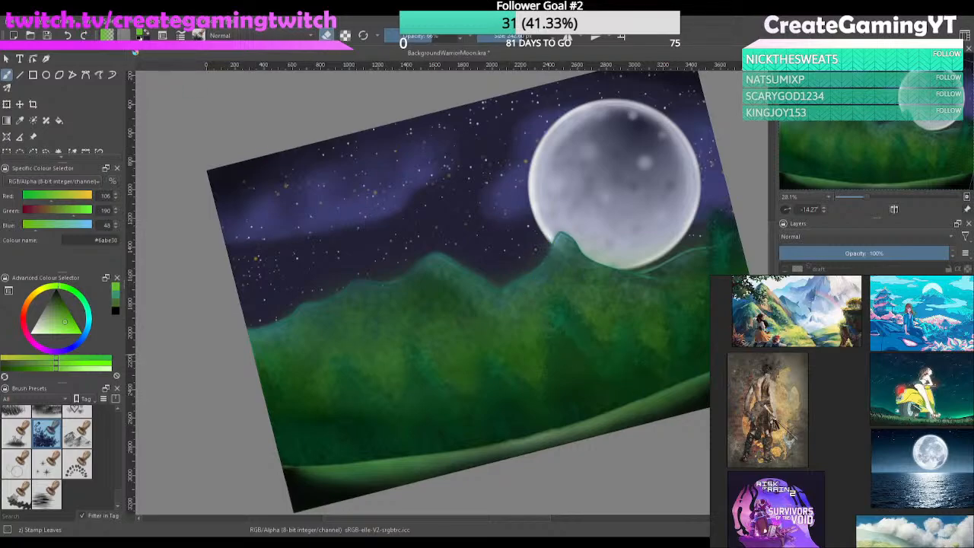
click(785, 312)
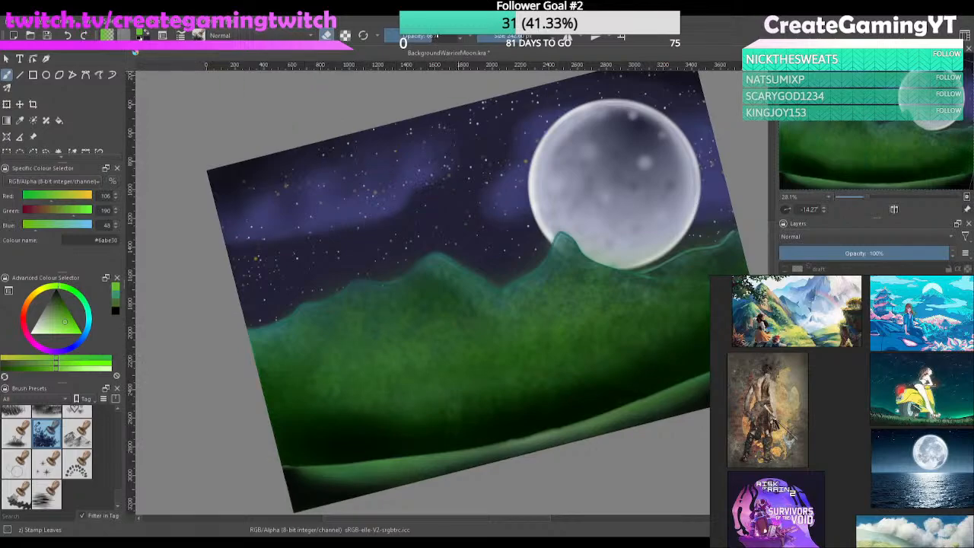
Try a light green leaf stroke on the lower slope, undo it, and switch the painting colour to teal green #37946e
mouse_move(388, 414)
mouse_down()
mouse_move(363, 367)
mouse_move(380, 416)
mouse_up()
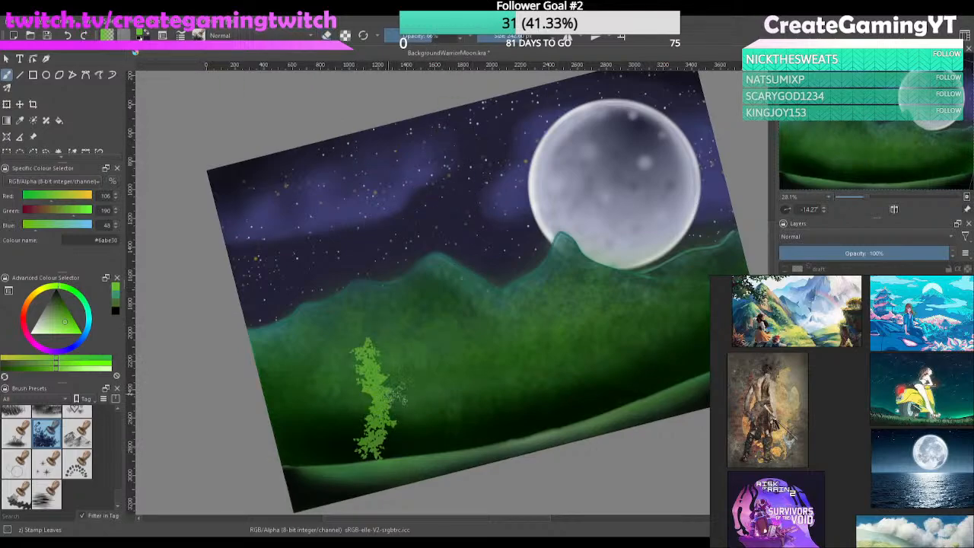
key(ctrl+z)
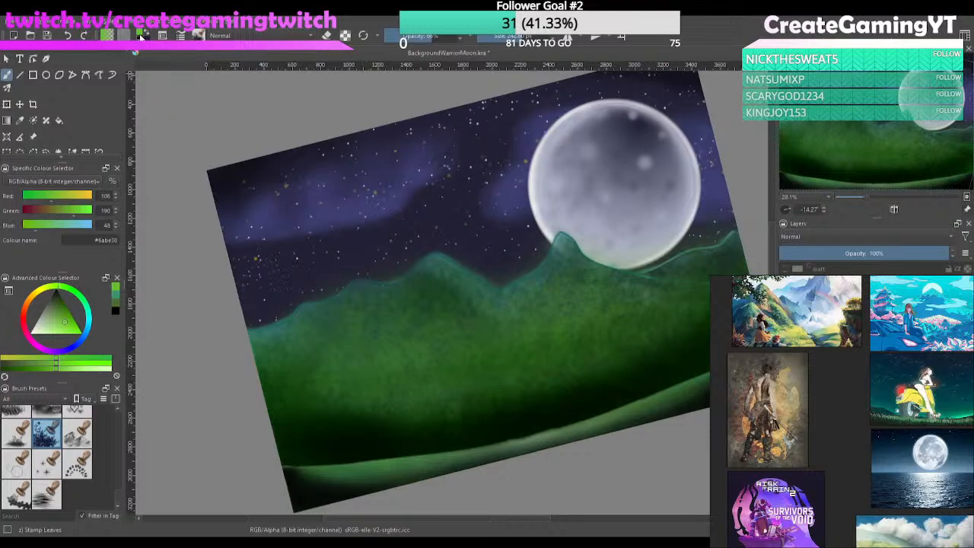
click(582, 367)
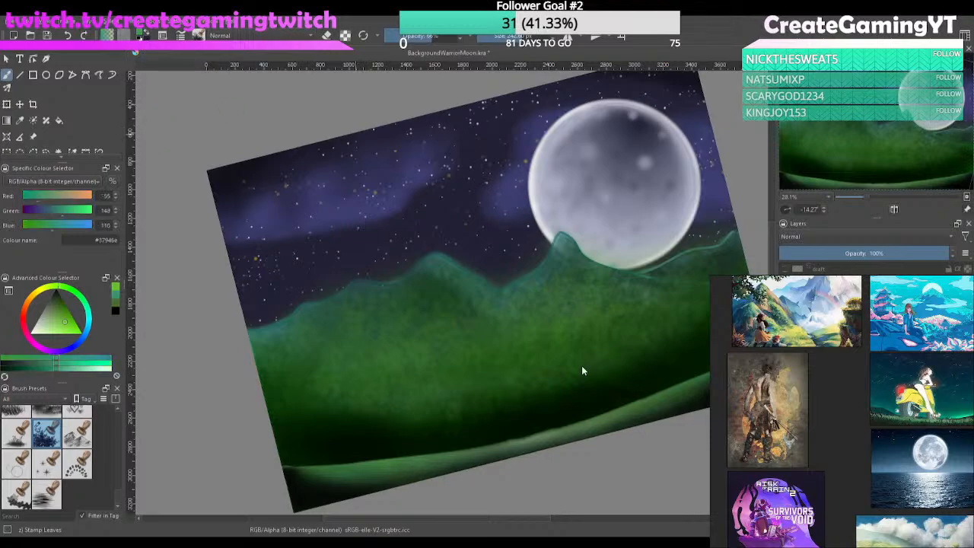
Try stamping a row of teal green leafy trees across the whole lower slope with the Stamp Leaves brush
drag(364, 350, 339, 448)
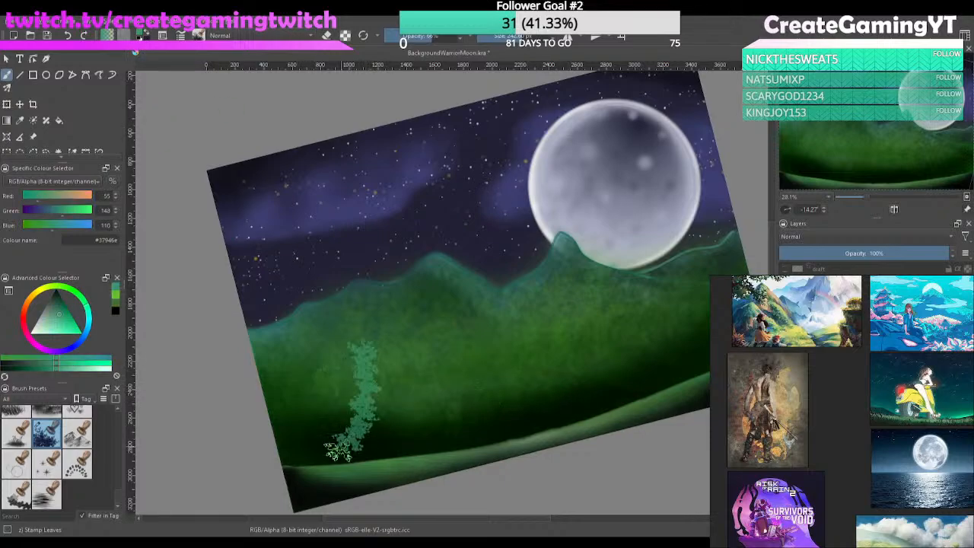
drag(370, 342, 405, 436)
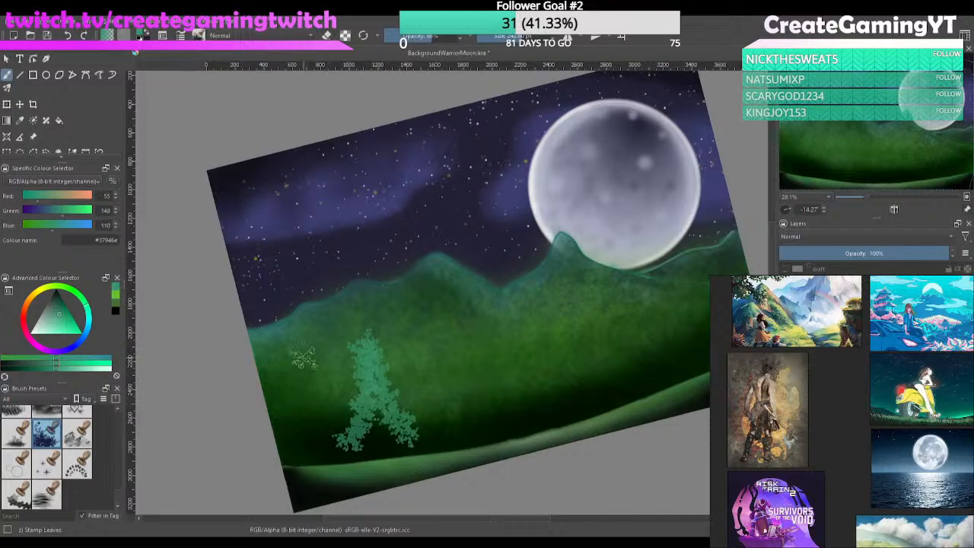
mouse_move(304, 360)
mouse_down()
mouse_move(287, 447)
mouse_move(312, 446)
mouse_up()
drag(419, 338, 398, 438)
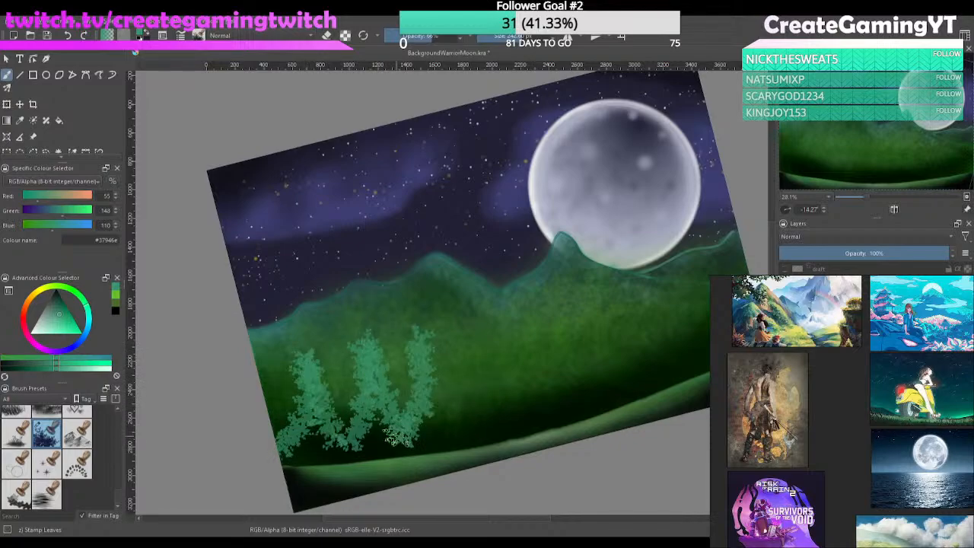
drag(468, 350, 430, 403)
drag(472, 332, 449, 405)
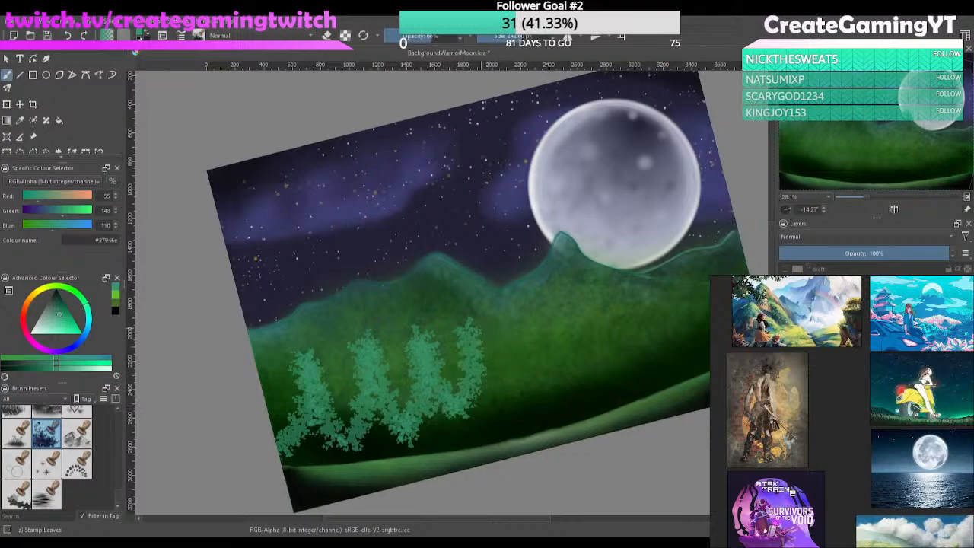
mouse_move(495, 329)
mouse_down()
mouse_move(479, 375)
mouse_move(537, 385)
mouse_up()
drag(525, 320, 563, 365)
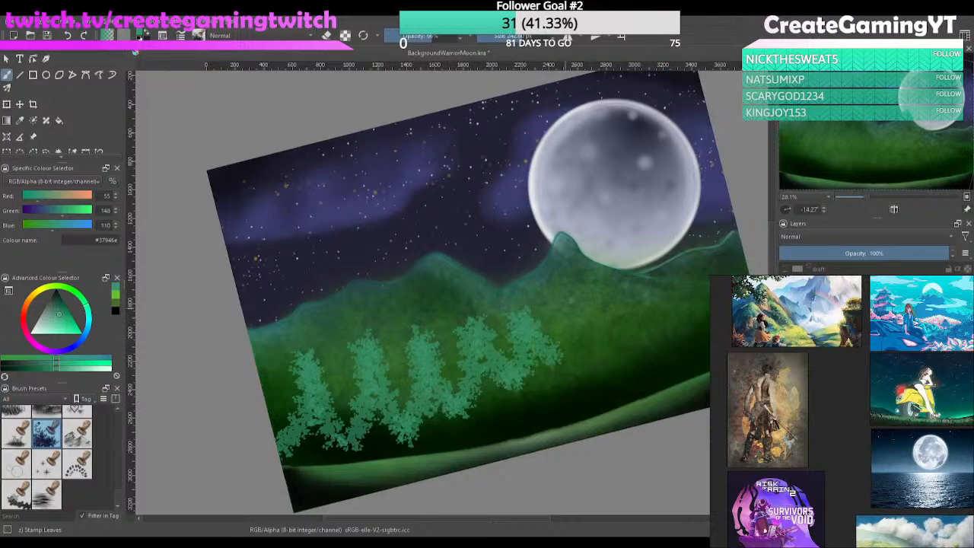
mouse_move(574, 308)
mouse_down()
mouse_move(588, 365)
mouse_move(601, 344)
mouse_up()
mouse_move(626, 302)
mouse_down()
mouse_move(609, 342)
mouse_move(658, 322)
mouse_up()
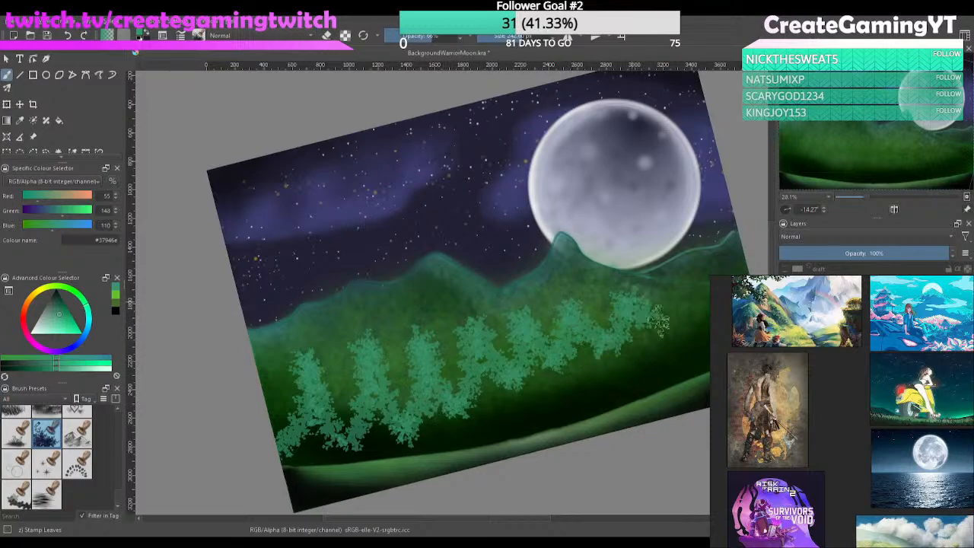
mouse_move(674, 283)
mouse_down()
mouse_move(689, 327)
mouse_move(704, 324)
mouse_up()
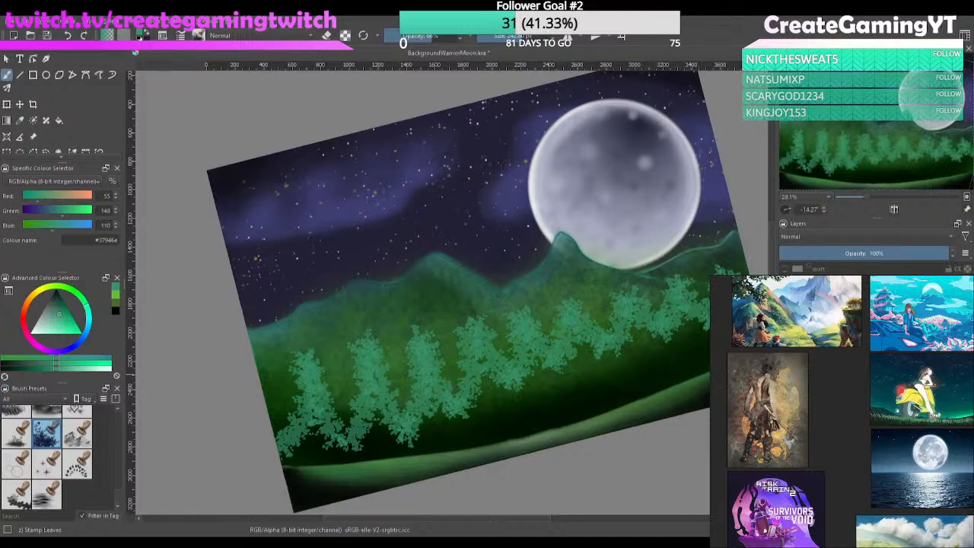
Undo the entire row of teal leafy trees stamped across the slope
key(ctrl+z)
key(ctrl+z)
key(ctrl+z)
key(ctrl+z)
key(ctrl+z)
key(ctrl+z)
key(ctrl+z)
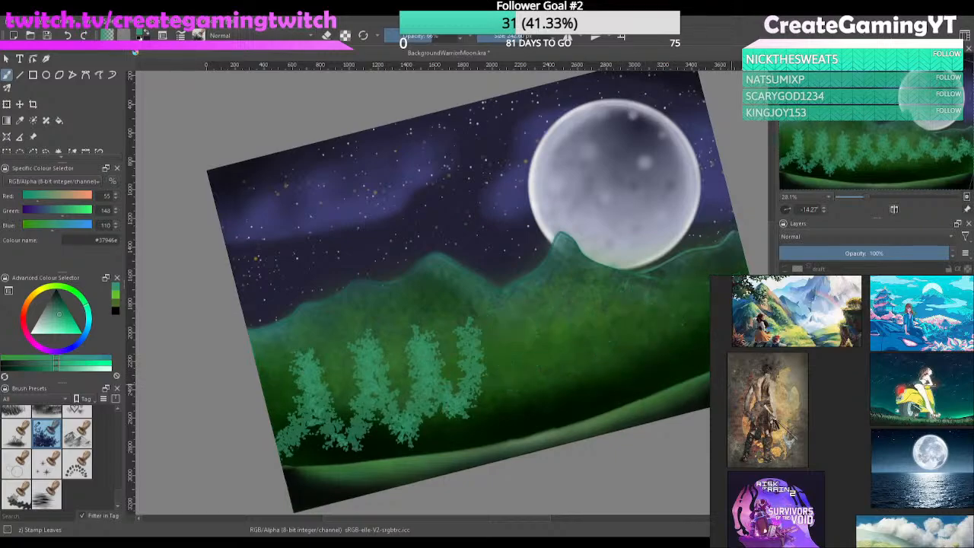
key(ctrl+z)
key(ctrl+z)
key(ctrl+z)
key(ctrl+z)
key(ctrl+z)
key(ctrl+z)
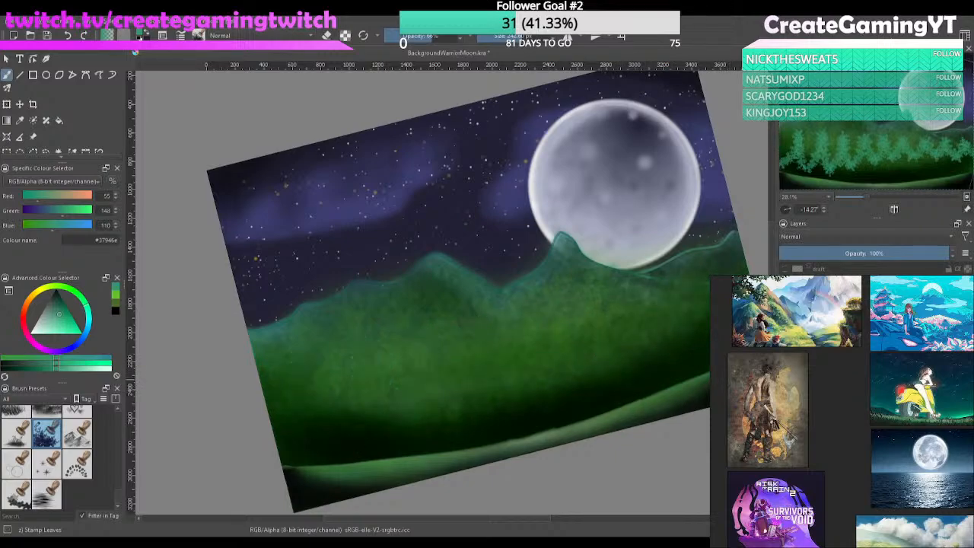
key(ctrl+z)
Try stamping large teal leaf clumps over the pine trees near the canvas's right edge, and undo them
mouse_move(696, 287)
mouse_down()
mouse_move(700, 303)
mouse_move(673, 315)
mouse_move(643, 354)
mouse_up()
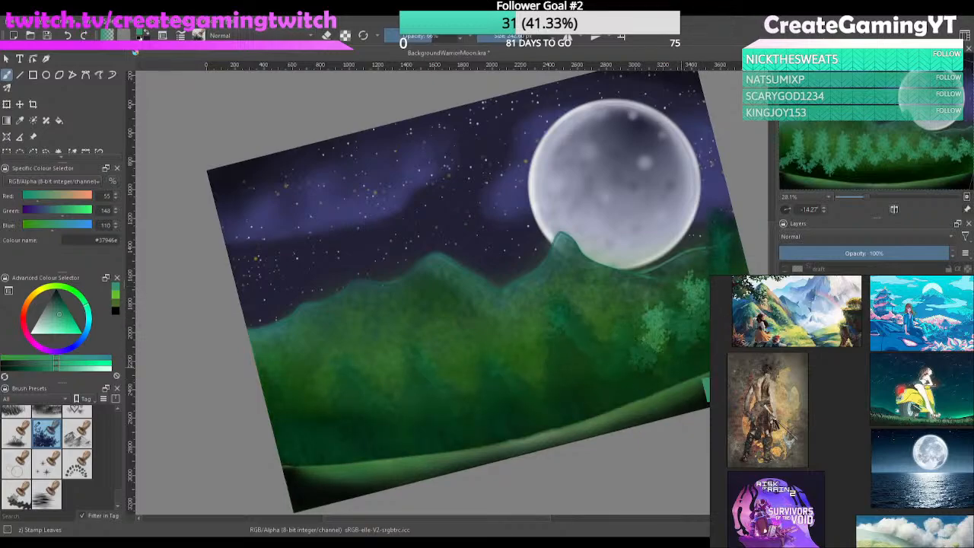
key(ctrl+z)
key(ctrl+z)
key(ctrl+z)
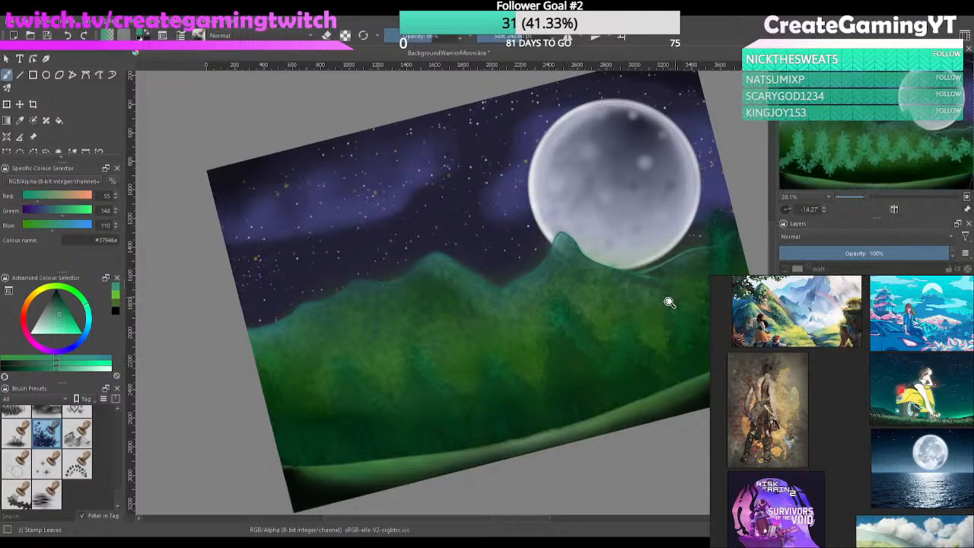
Stamp leafy trees with a smaller Stamp Leaves brush over the pine trees on the slope below the moon
drag(669, 303, 660, 360)
drag(702, 271, 662, 270)
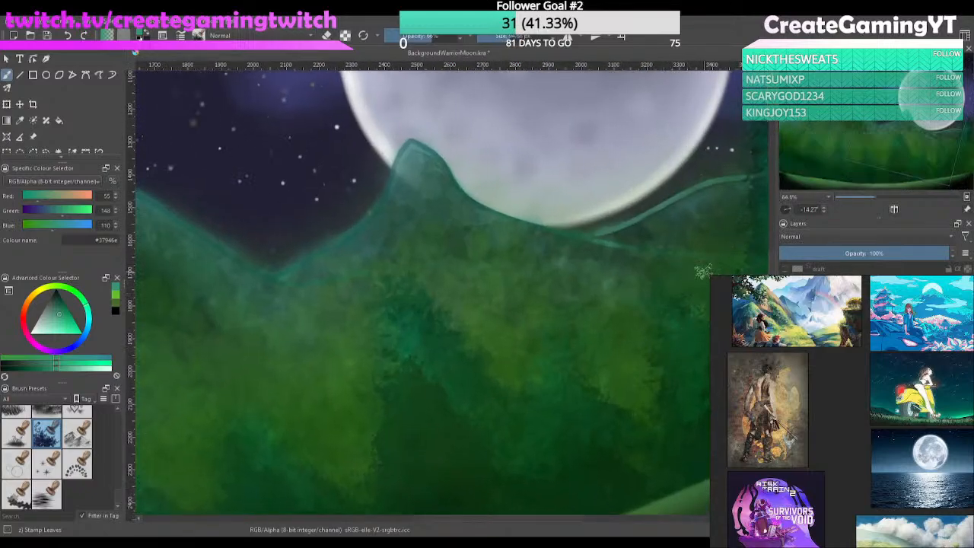
mouse_move(679, 317)
mouse_down()
mouse_move(605, 313)
mouse_move(540, 327)
mouse_up()
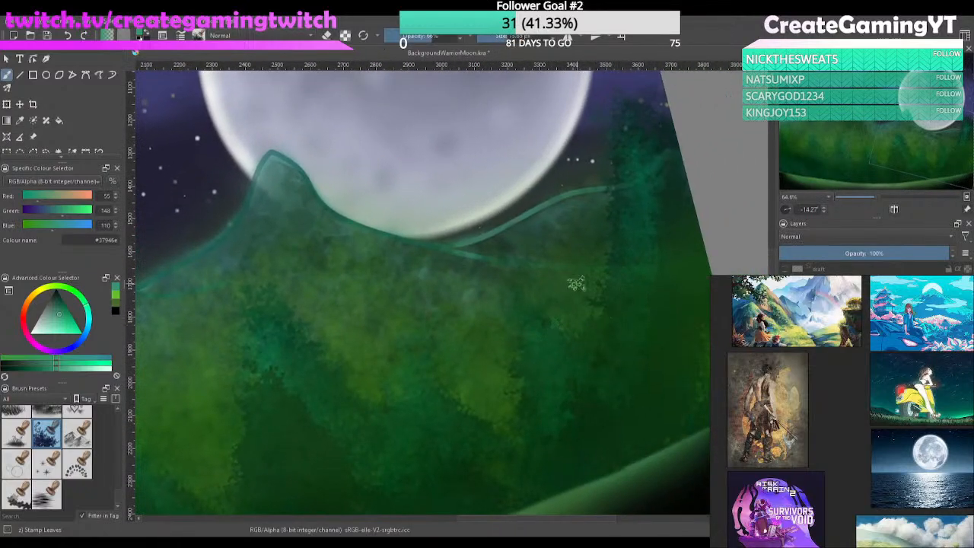
mouse_move(575, 258)
mouse_down()
mouse_move(622, 323)
mouse_move(562, 351)
mouse_up()
mouse_move(546, 298)
mouse_down()
mouse_move(580, 332)
mouse_move(531, 365)
mouse_up()
mouse_move(495, 327)
mouse_down()
mouse_move(522, 358)
mouse_move(491, 385)
mouse_up()
mouse_move(475, 342)
mouse_down()
mouse_move(515, 383)
mouse_move(466, 426)
mouse_up()
mouse_move(449, 385)
mouse_down()
mouse_move(482, 414)
mouse_move(457, 422)
mouse_move(472, 363)
mouse_move(532, 332)
mouse_move(557, 347)
mouse_move(508, 367)
mouse_move(516, 345)
mouse_up()
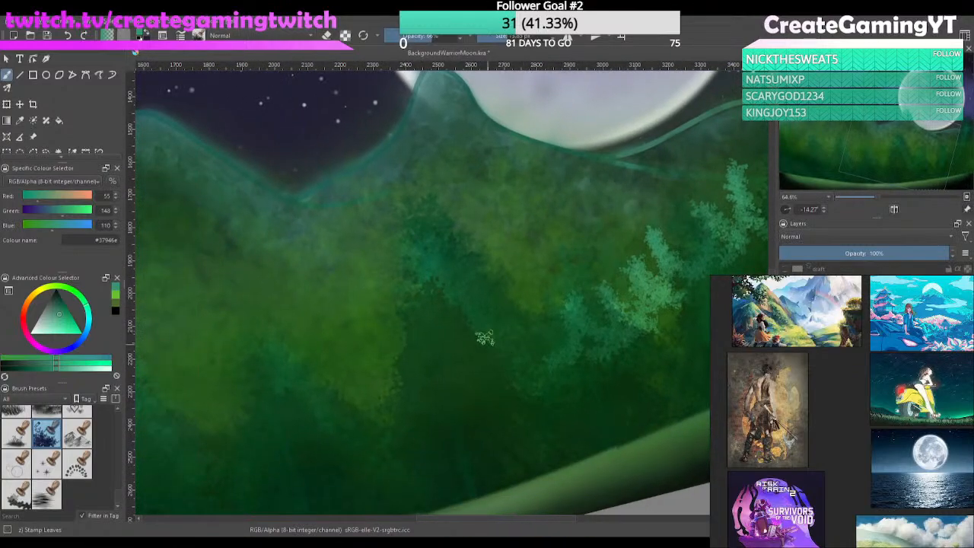
Continue the small teal leafy trees across the middle of the slope, below the valley between the two peaks
mouse_move(525, 302)
mouse_down()
mouse_move(550, 335)
mouse_move(495, 367)
mouse_up()
mouse_move(472, 312)
mouse_down()
mouse_move(494, 348)
mouse_move(434, 367)
mouse_up()
mouse_move(418, 321)
mouse_down()
mouse_move(446, 351)
mouse_move(370, 383)
mouse_up()
drag(387, 334, 409, 351)
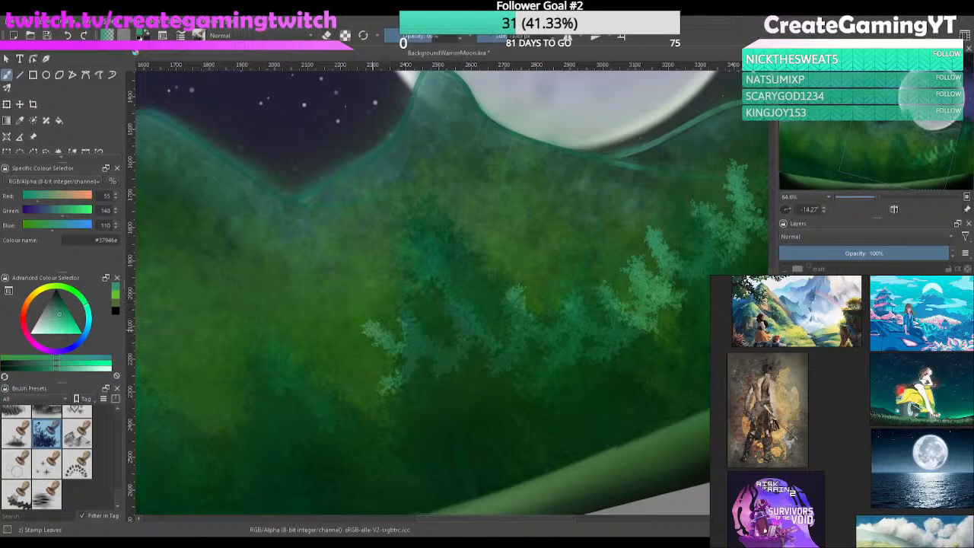
drag(365, 321, 338, 386)
mouse_move(335, 310)
mouse_down()
mouse_move(384, 324)
mouse_move(348, 329)
mouse_move(310, 383)
mouse_up()
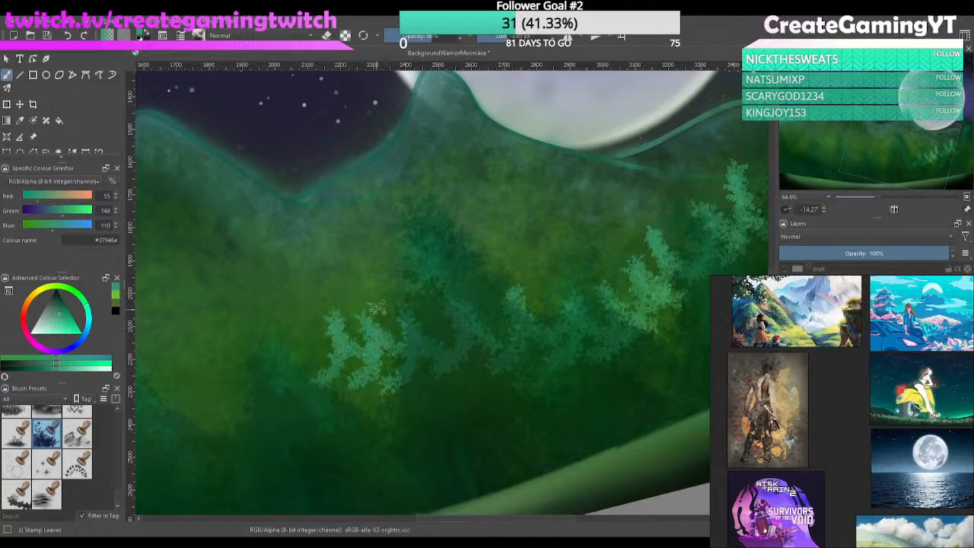
mouse_move(303, 332)
mouse_down()
mouse_move(344, 370)
mouse_move(306, 355)
mouse_move(298, 381)
mouse_move(266, 375)
mouse_move(363, 343)
mouse_move(330, 317)
mouse_move(359, 327)
mouse_move(294, 352)
mouse_move(300, 325)
mouse_move(317, 346)
mouse_move(301, 380)
mouse_move(263, 374)
mouse_move(348, 318)
mouse_move(371, 355)
mouse_up()
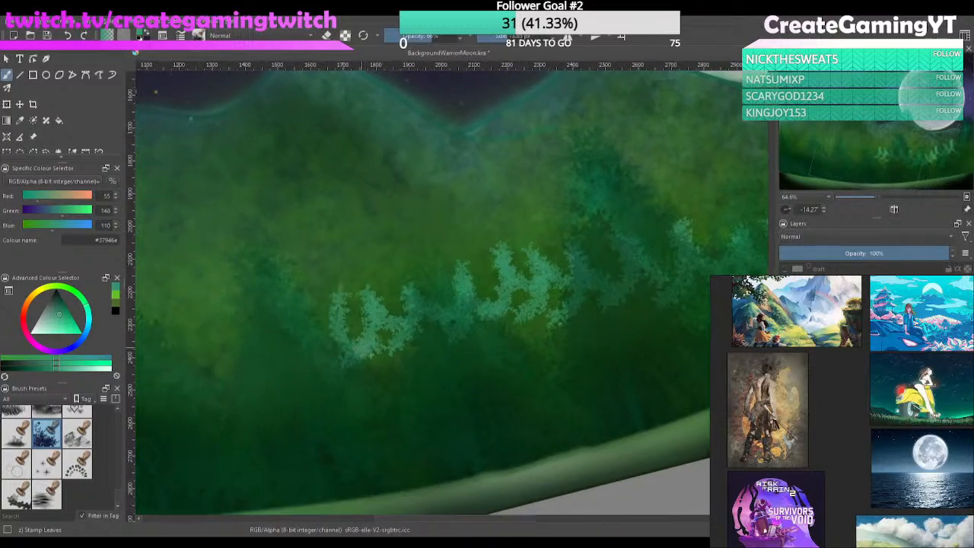
Extend the row of small leafy trees over the pine trees on the left half of the slope
drag(332, 306, 323, 359)
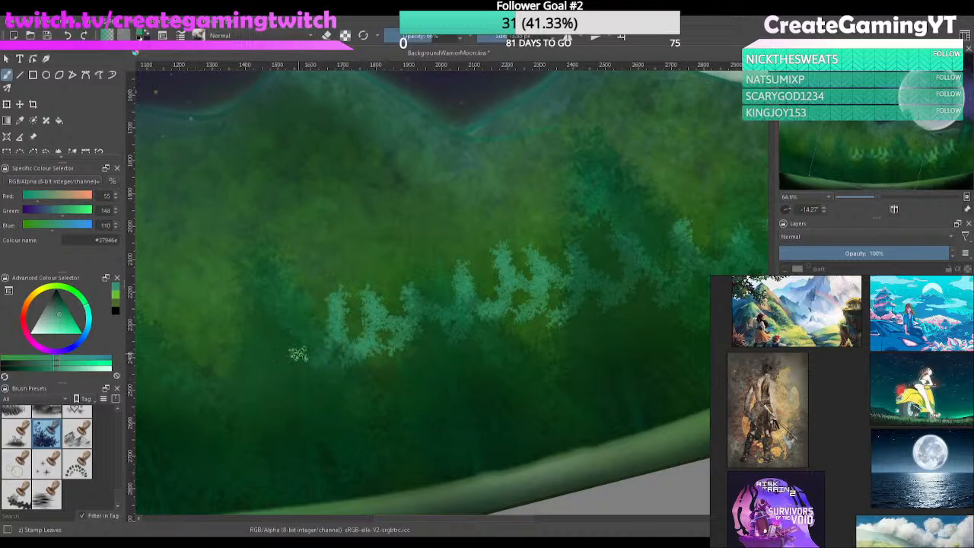
drag(293, 306, 309, 361)
mouse_move(235, 347)
mouse_down()
mouse_move(373, 333)
mouse_move(376, 324)
mouse_move(300, 347)
mouse_up()
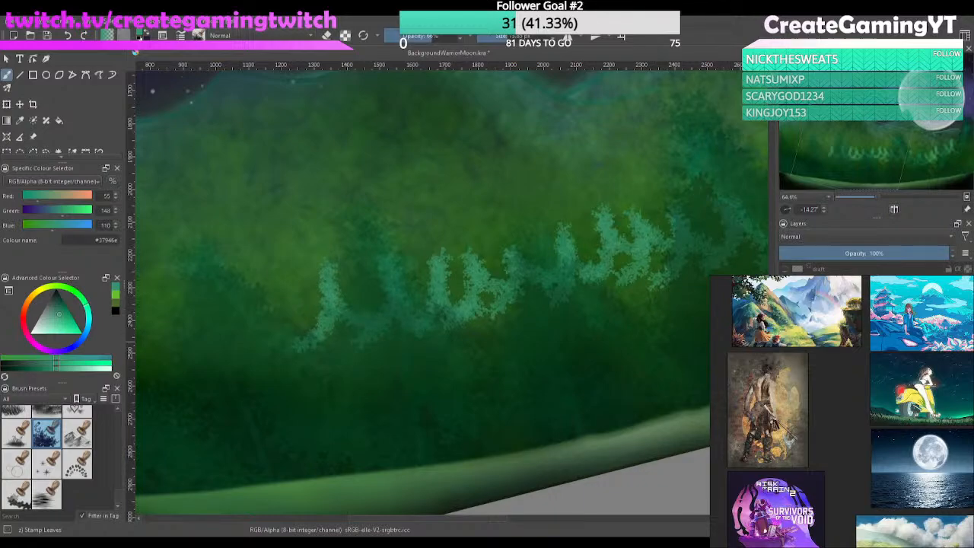
mouse_move(274, 285)
mouse_down()
mouse_move(309, 335)
mouse_move(245, 361)
mouse_up()
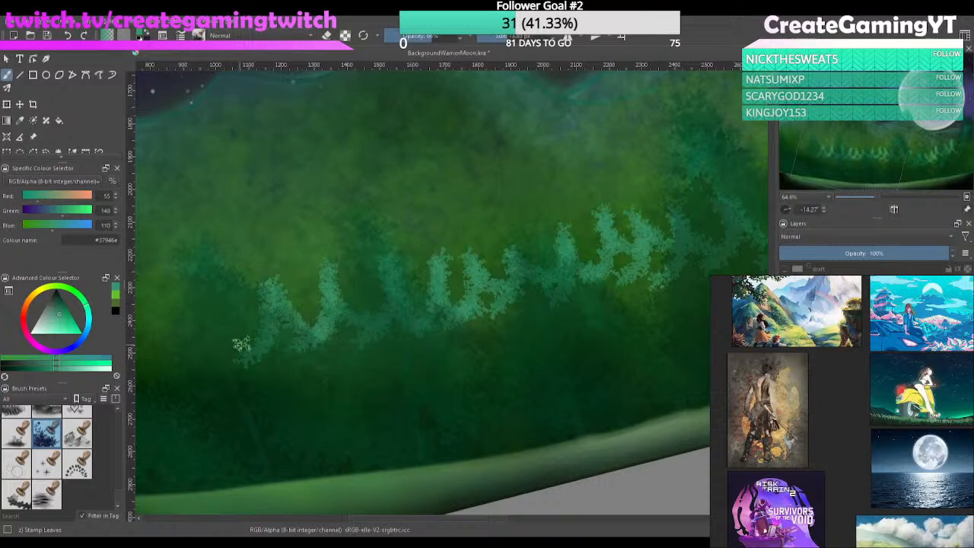
drag(275, 290, 225, 353)
drag(222, 294, 207, 359)
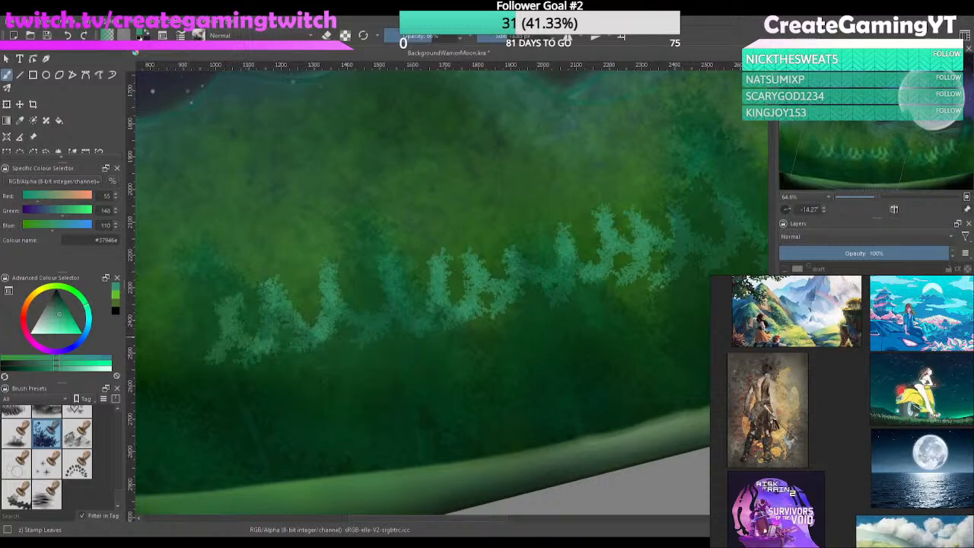
Finish the row of small leafy trees out to the canvas's left edge
drag(301, 363, 493, 297)
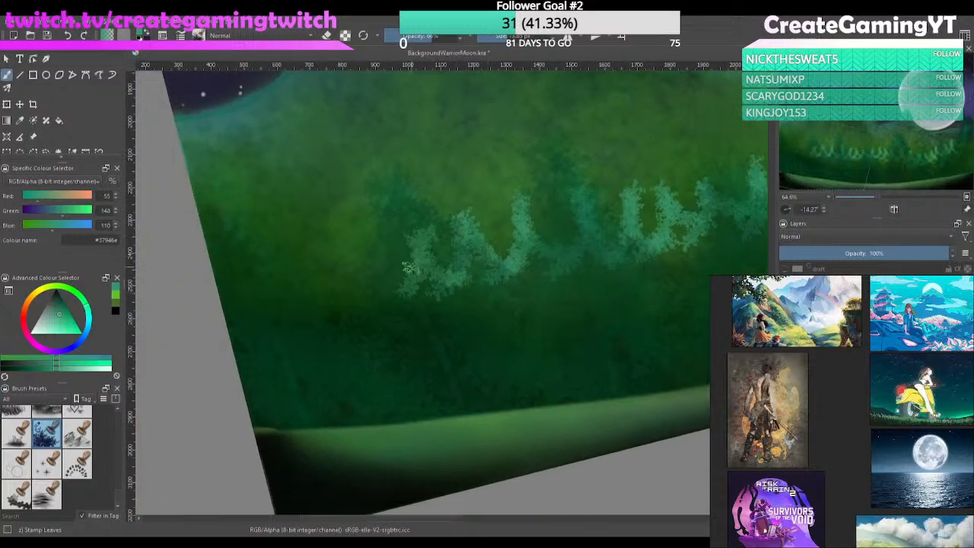
mouse_move(409, 268)
mouse_down()
mouse_move(387, 237)
mouse_move(366, 311)
mouse_up()
mouse_move(335, 257)
mouse_down()
mouse_move(359, 277)
mouse_move(306, 305)
mouse_up()
mouse_move(294, 265)
mouse_down()
mouse_move(327, 307)
mouse_move(281, 267)
mouse_move(268, 312)
mouse_up()
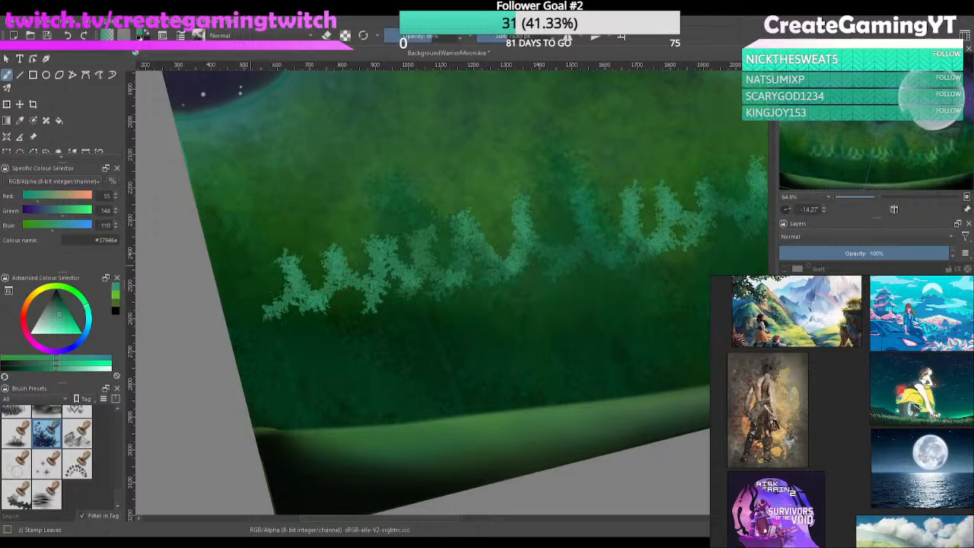
drag(273, 263, 233, 323)
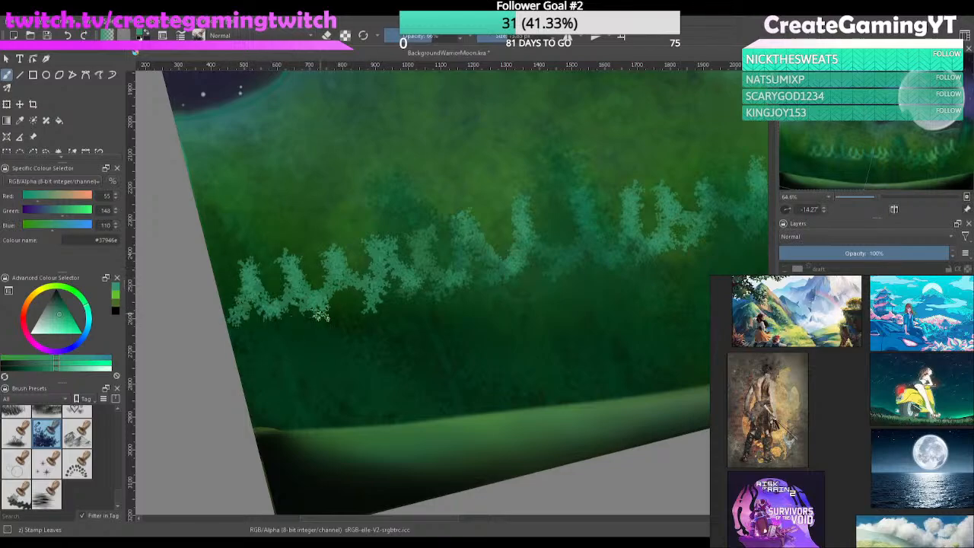
Undo the small leafy trees stamped on the left and middle parts of the slope
key(ctrl+z)
key(ctrl+z)
key(ctrl+z)
key(ctrl+z)
key(ctrl+z)
key(ctrl+z)
key(ctrl+z)
key(ctrl+z)
key(ctrl+z)
key(ctrl+z)
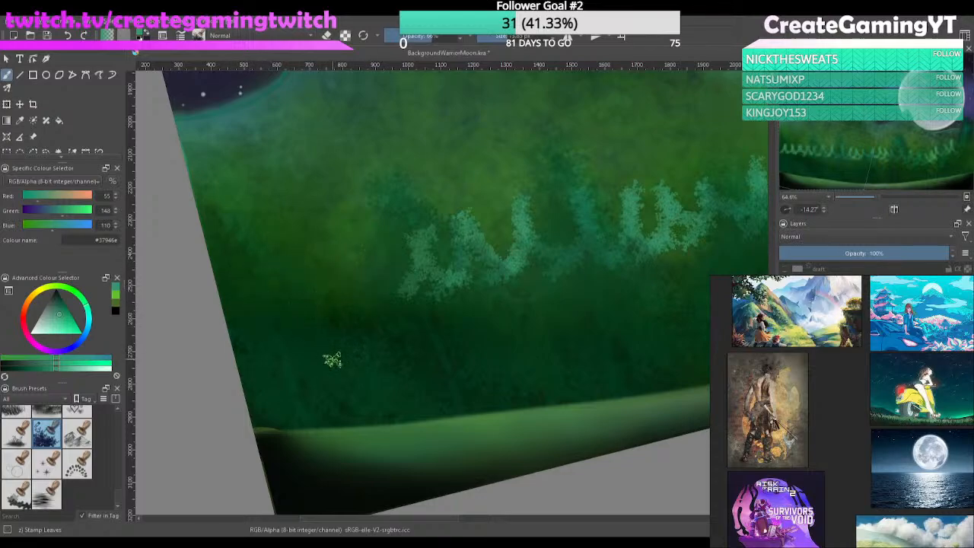
key(ctrl+z)
key(ctrl+z)
Try a larger leaf stamp and erasing on the leftmost leafy tree below the moonlit peak, undoing both attempts
drag(583, 235, 561, 312)
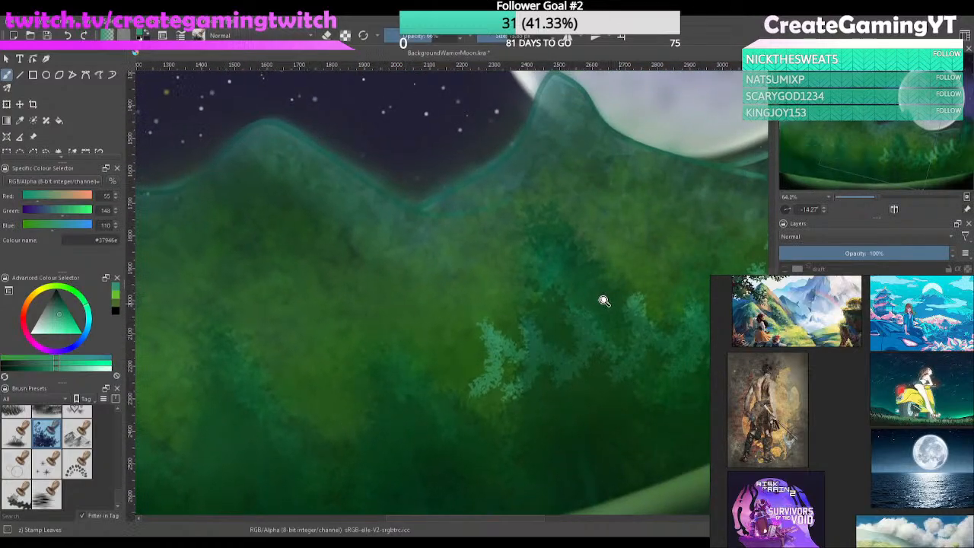
scroll(599, 330, down, 3)
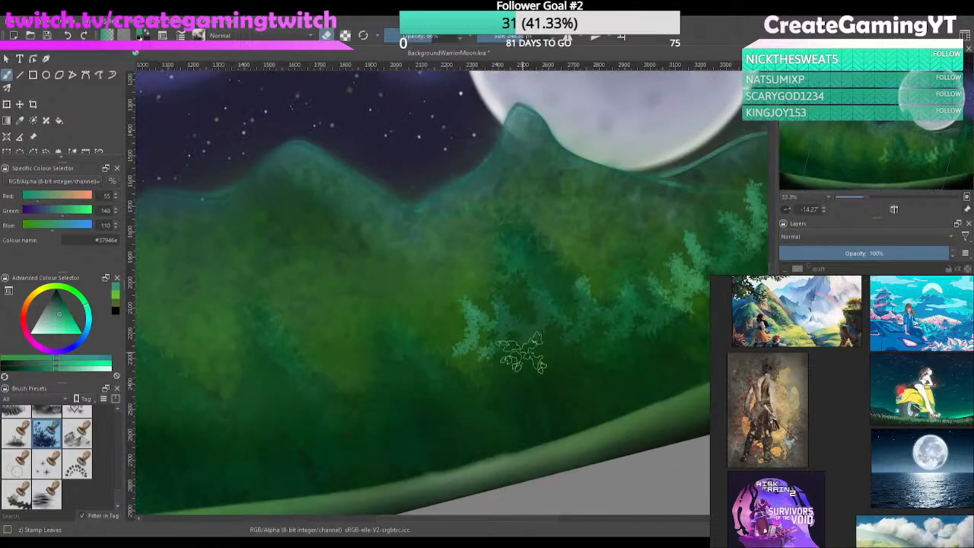
scroll(523, 354, up, 2)
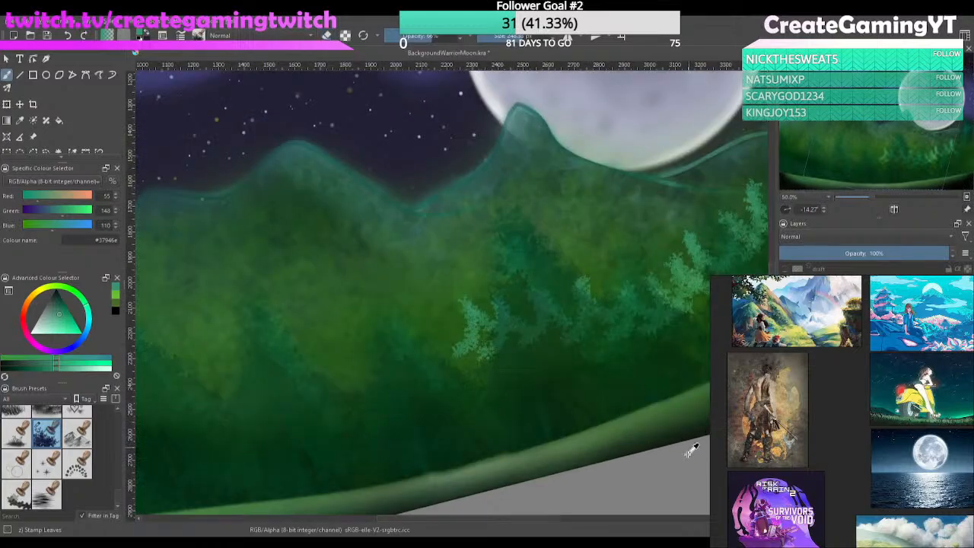
click(466, 319)
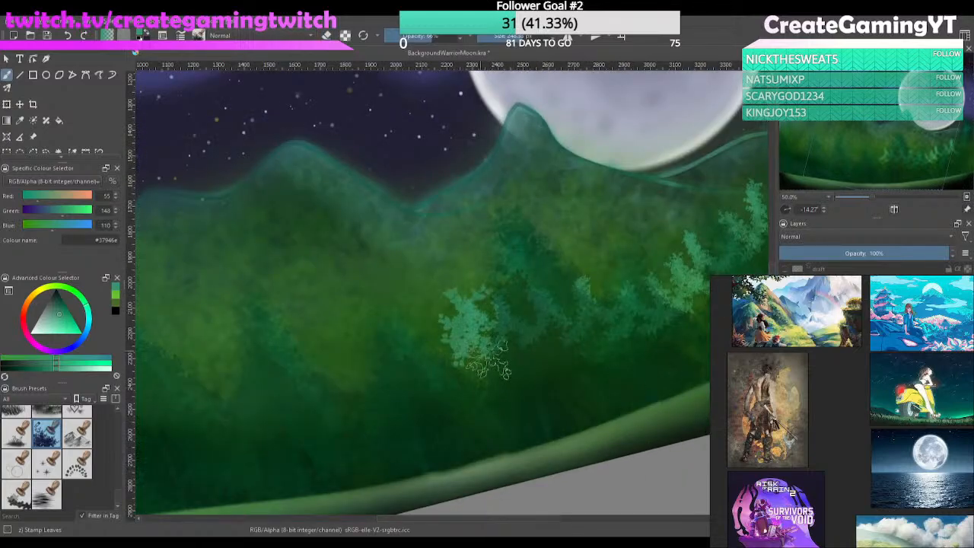
key(e)
mouse_move(447, 314)
mouse_down()
mouse_move(503, 296)
mouse_move(465, 347)
mouse_up()
key(ctrl+z)
key(ctrl+z)
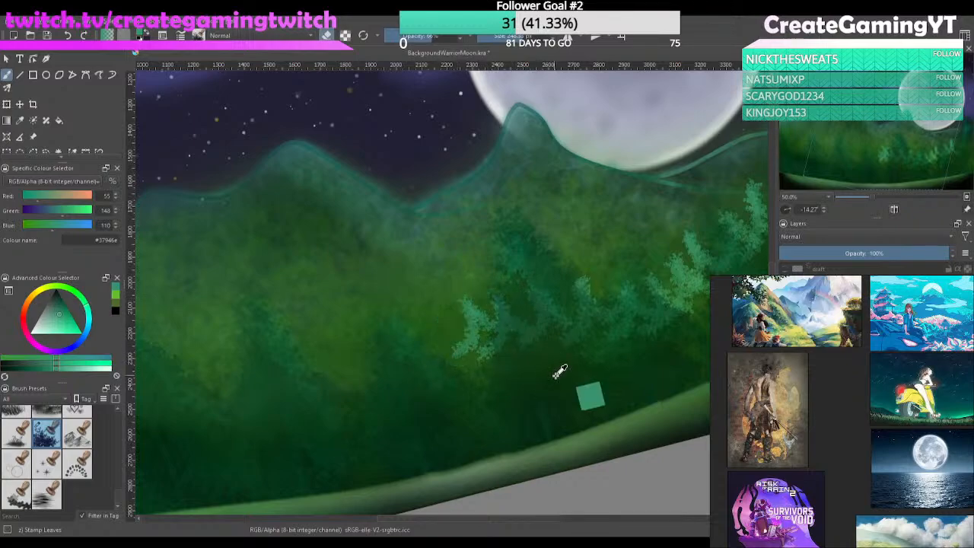
mouse_move(470, 300)
mouse_down()
mouse_move(457, 363)
mouse_move(466, 309)
mouse_move(484, 294)
mouse_move(517, 303)
mouse_up()
key(ctrl+z)
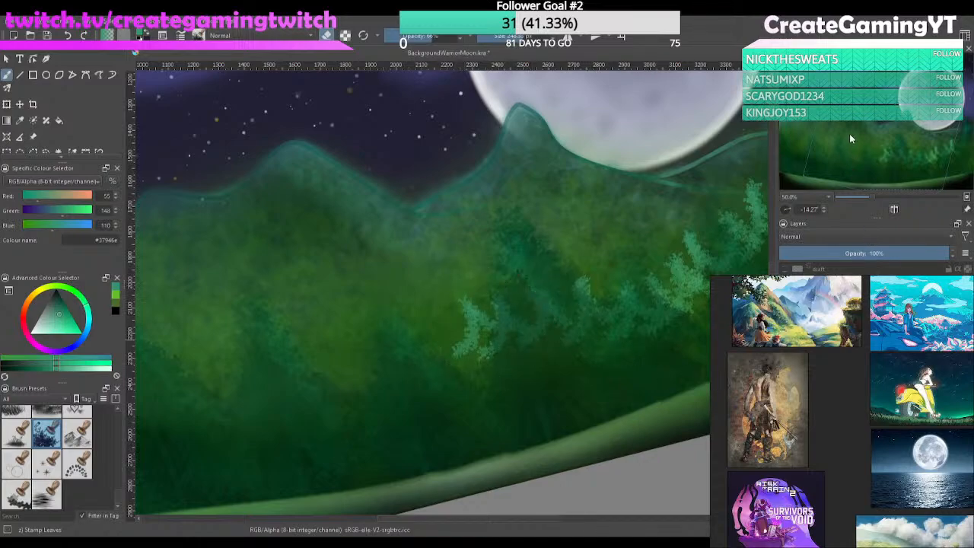
Undo the remaining leaf strokes over the pine trees below the moon
key(ctrl+z)
drag(615, 374, 572, 366)
scroll(571, 367, down, 1)
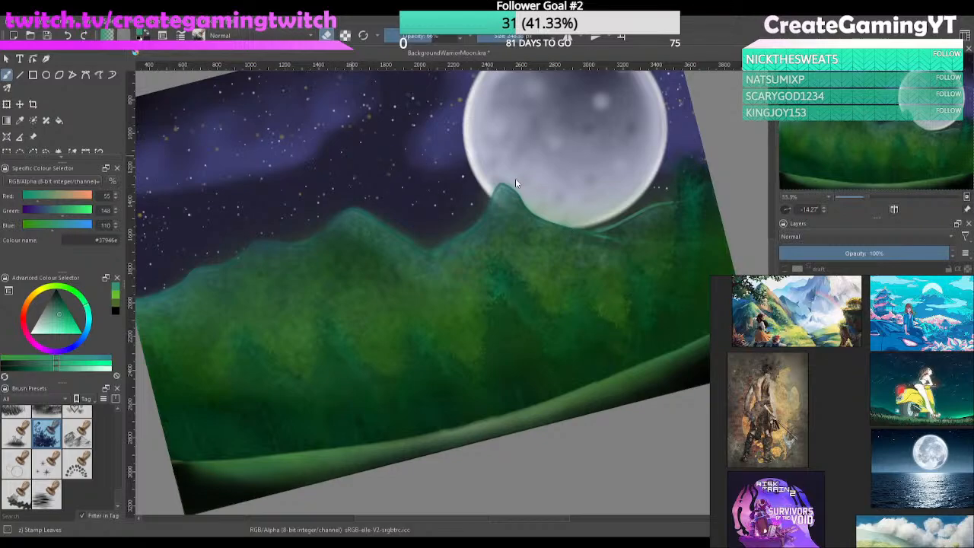
Set the leaf stamp brush to paint in green #4b692f at a smaller size, with eraser mode off
click(556, 214)
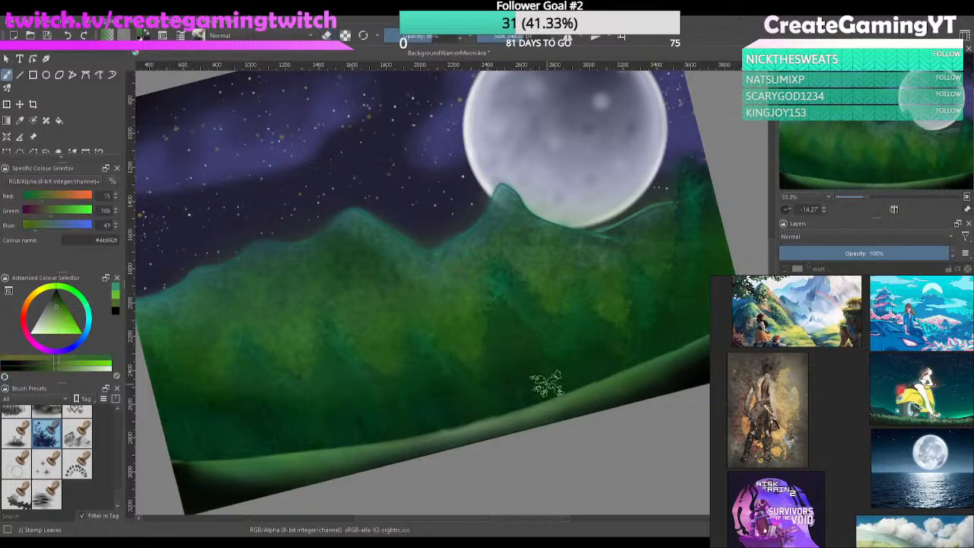
key(e)
shift+drag(656, 315, 634, 314)
mouse_move(675, 287)
ctrl+mouse_down()
mouse_move(684, 264)
mouse_move(716, 253)
mouse_move(667, 268)
ctrl+mouse_up()
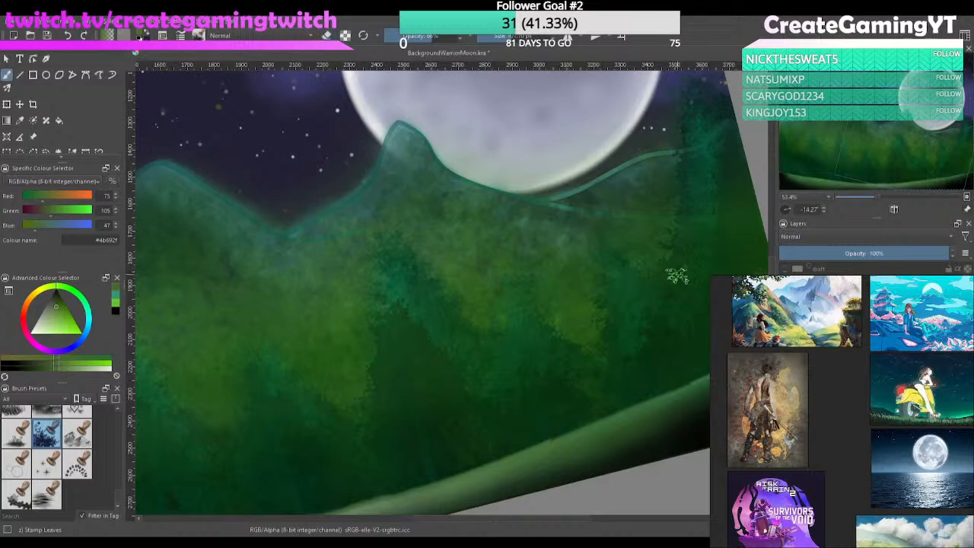
Try short olive-green leaf stamp strokes on the slope below the ridge beside the moon, undoing each one
drag(656, 231, 665, 247)
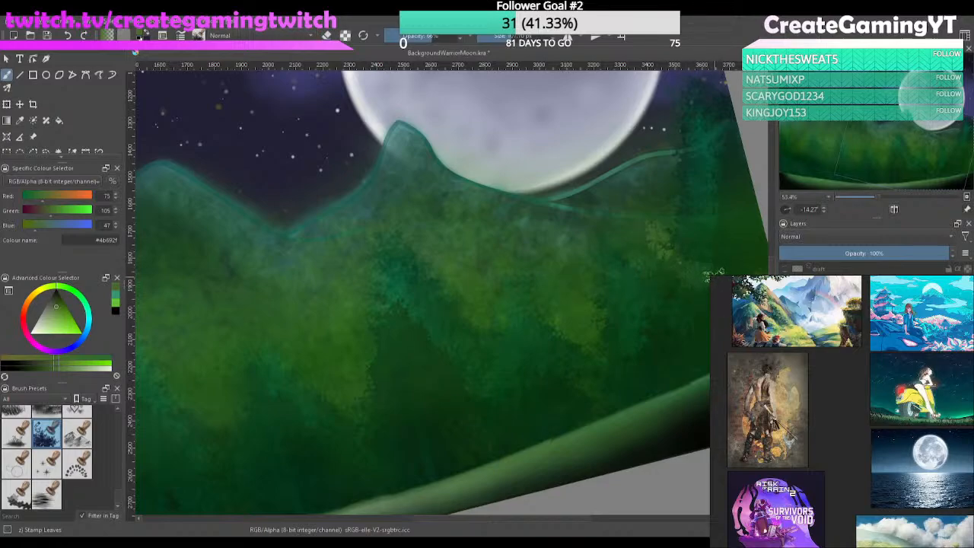
key(ctrl+z)
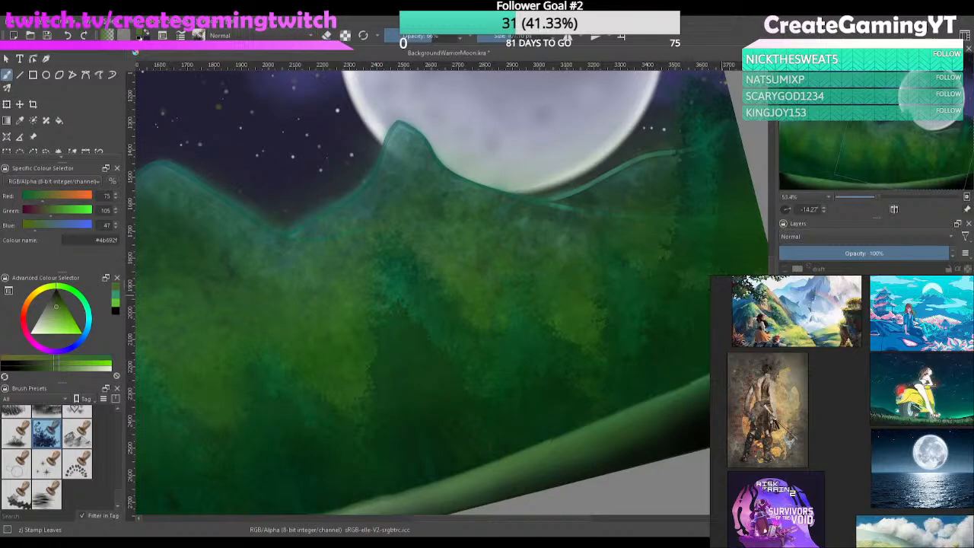
drag(652, 209, 660, 245)
key(ctrl+z)
drag(643, 259, 661, 230)
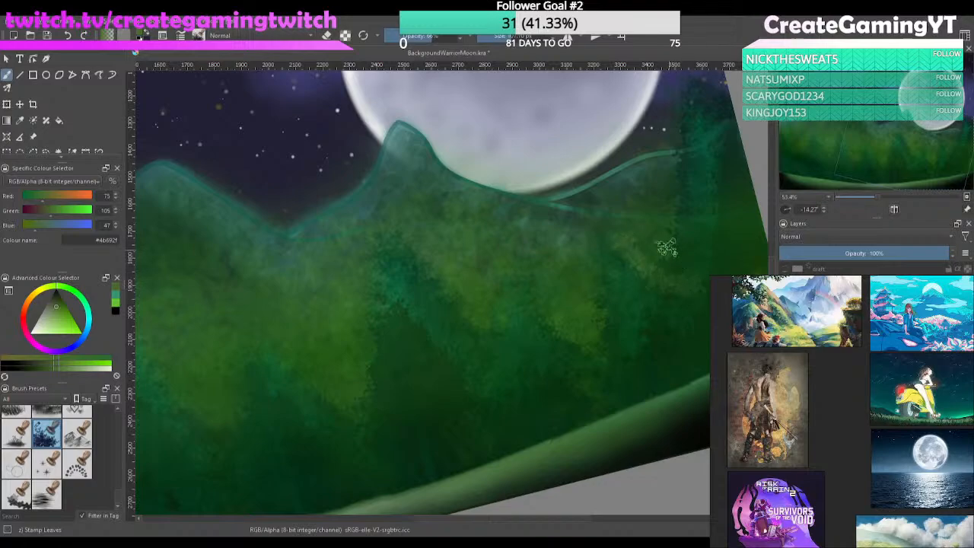
key(ctrl+z)
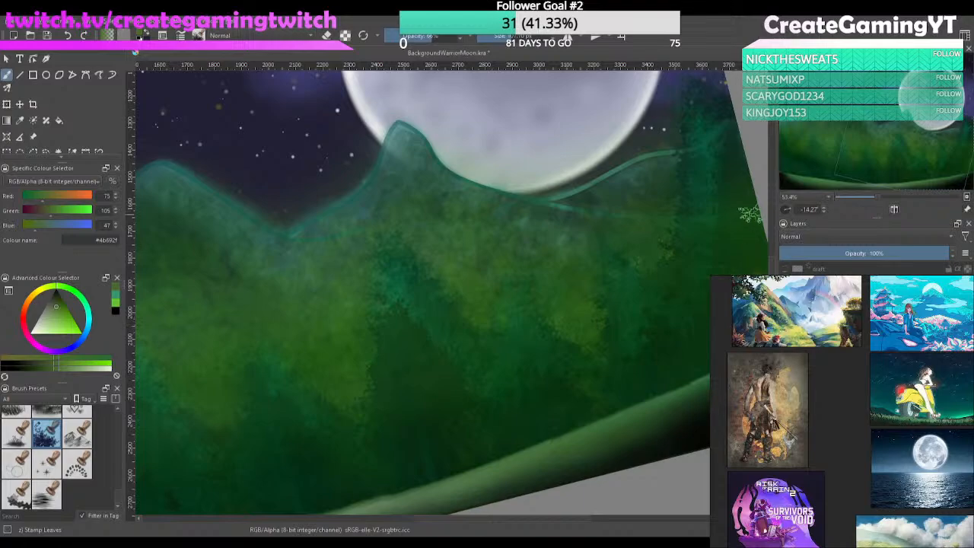
Try longer leaf stamp strokes as two lighter trees on the slope beneath the moon, and undo them
drag(682, 242, 647, 263)
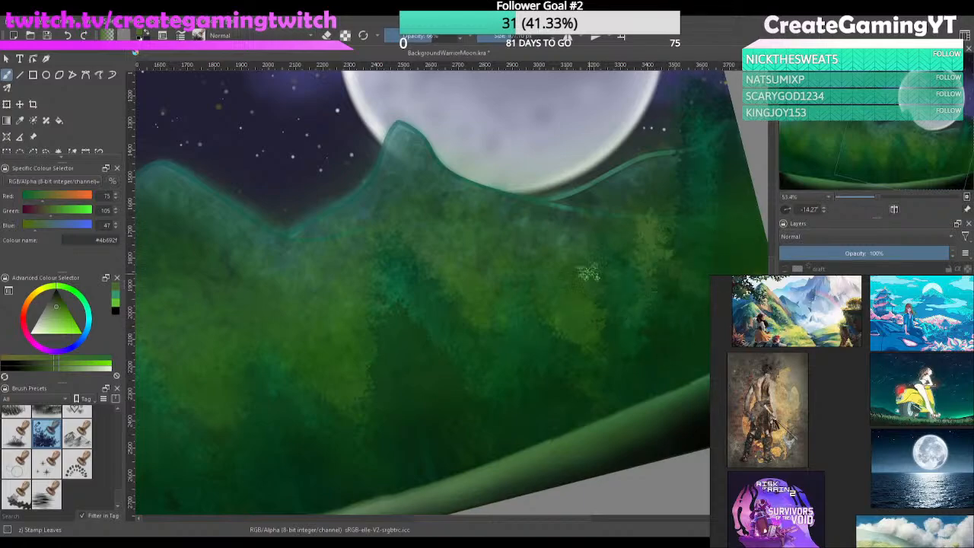
mouse_move(583, 272)
mouse_down()
mouse_move(631, 320)
mouse_move(619, 308)
mouse_move(566, 302)
mouse_move(598, 303)
mouse_move(567, 346)
mouse_up()
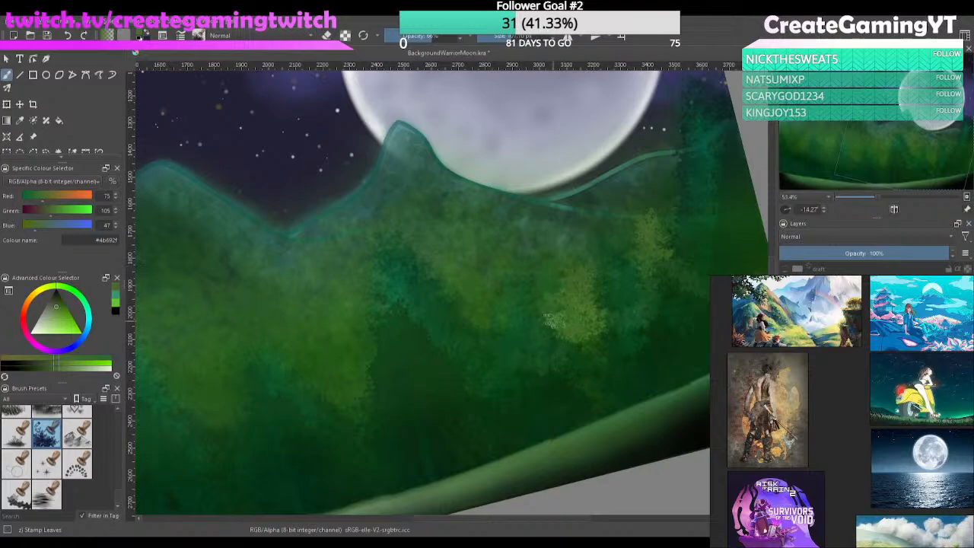
key(ctrl+z)
key(ctrl+z)
key(ctrl+z)
key(ctrl+z)
key(ctrl+z)
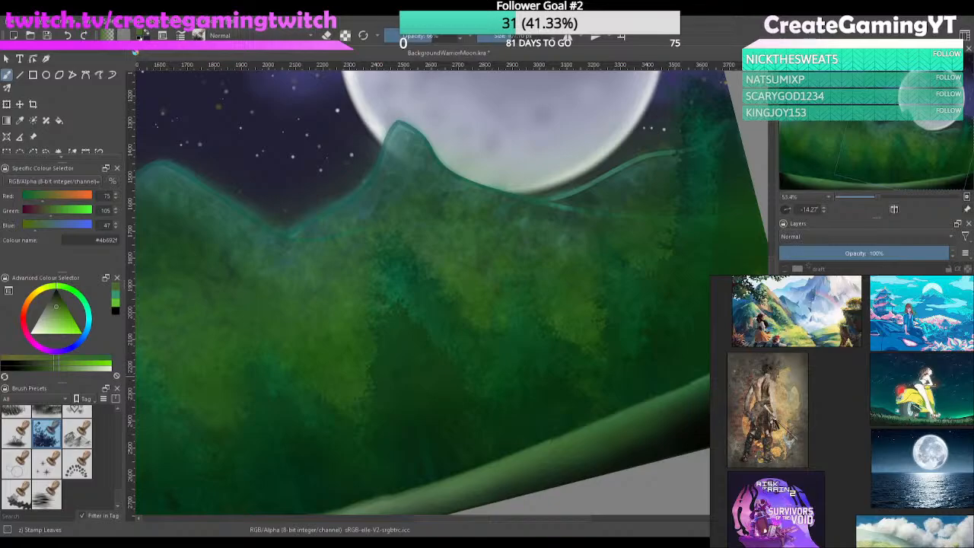
Isolate the pine tree layer so that the whole row of trees can be seen on its own
alt+click(798, 289)
drag(481, 338, 511, 318)
scroll(625, 324, down, 3)
Try selecting the transparent area around the isolated pine trees with the contiguous selection tool
key(w)
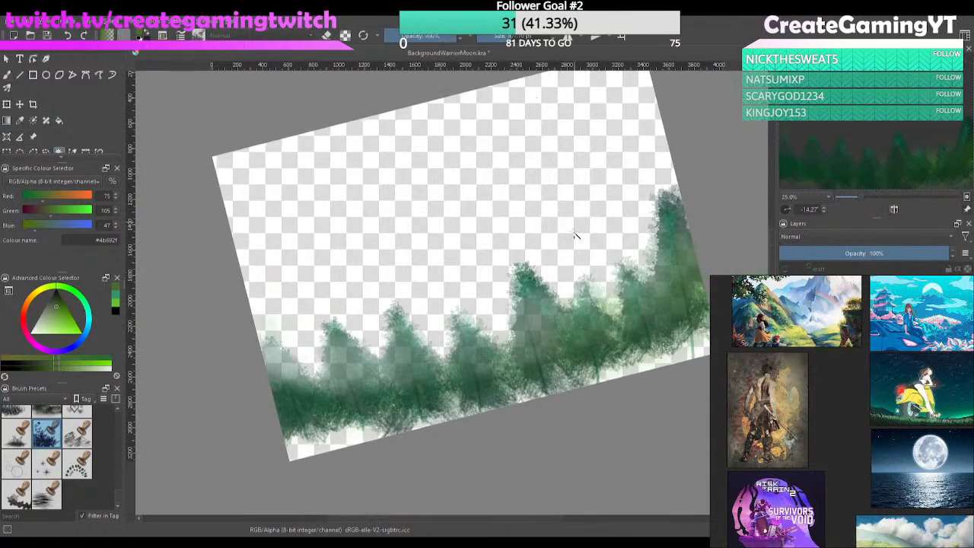
click(569, 229)
scroll(451, 289, up, 1)
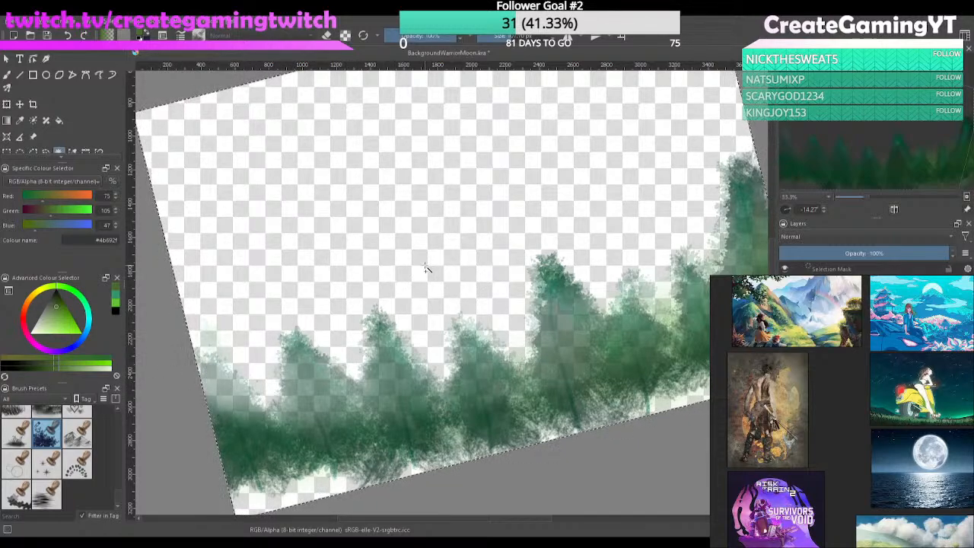
scroll(92, 120, down, 1)
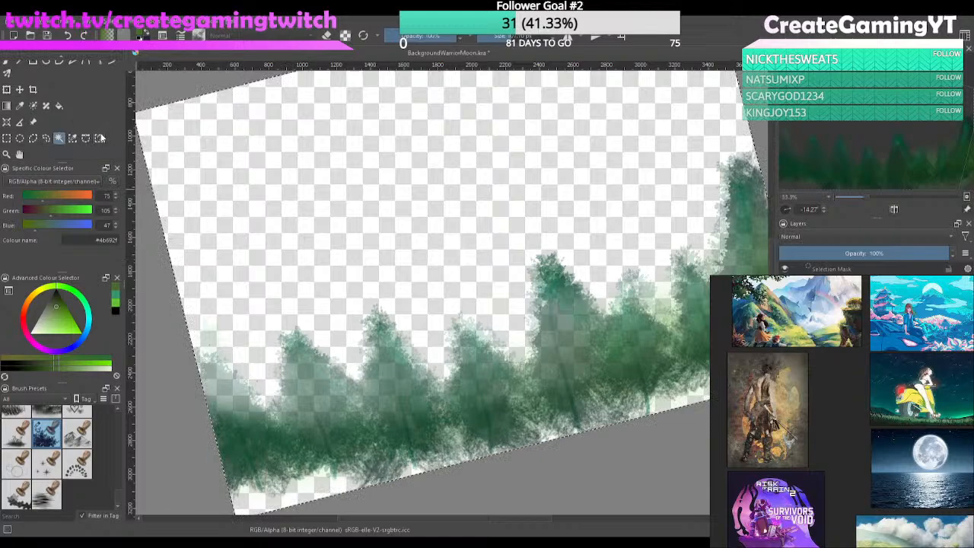
Choose the freehand selection tool, delete the existing selection mask and return to the isolated pine tree layer
click(45, 140)
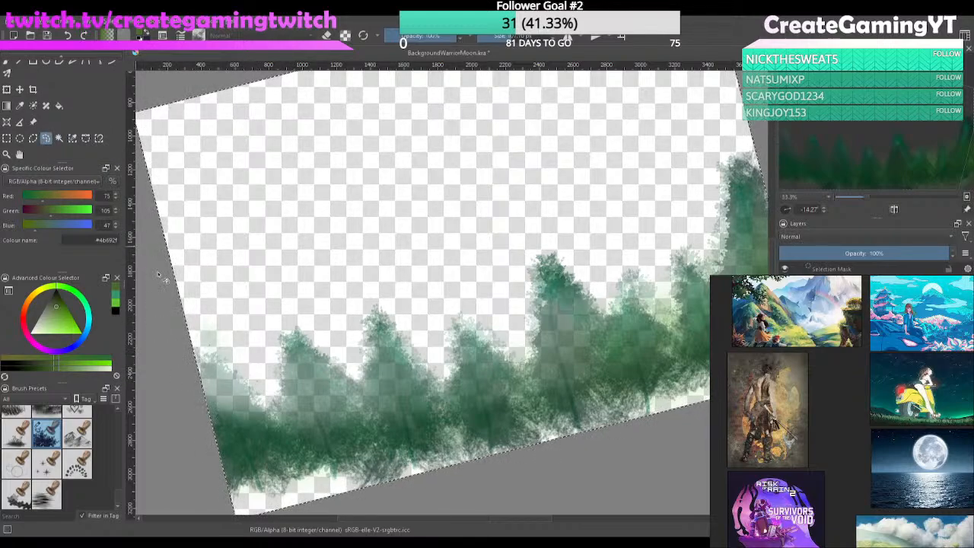
click(833, 269)
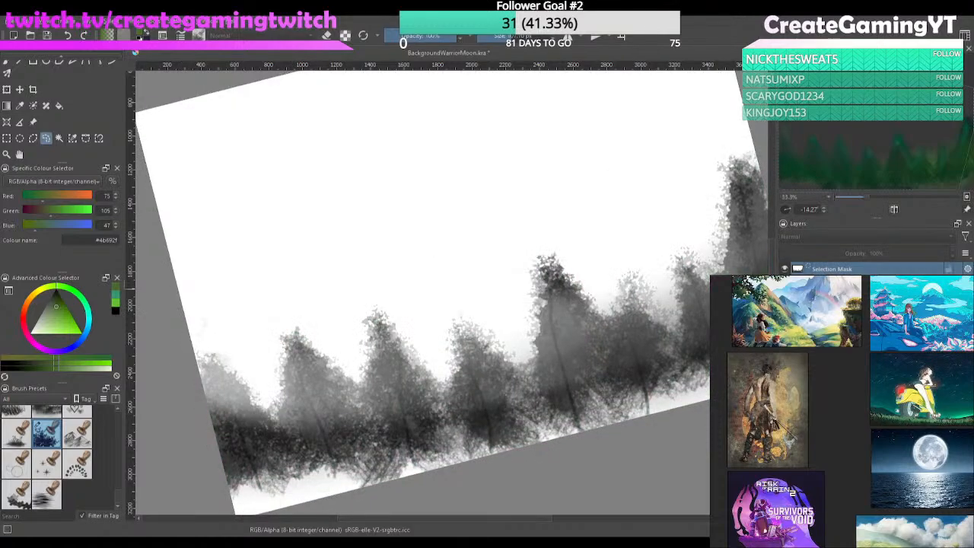
key(shift+Delete)
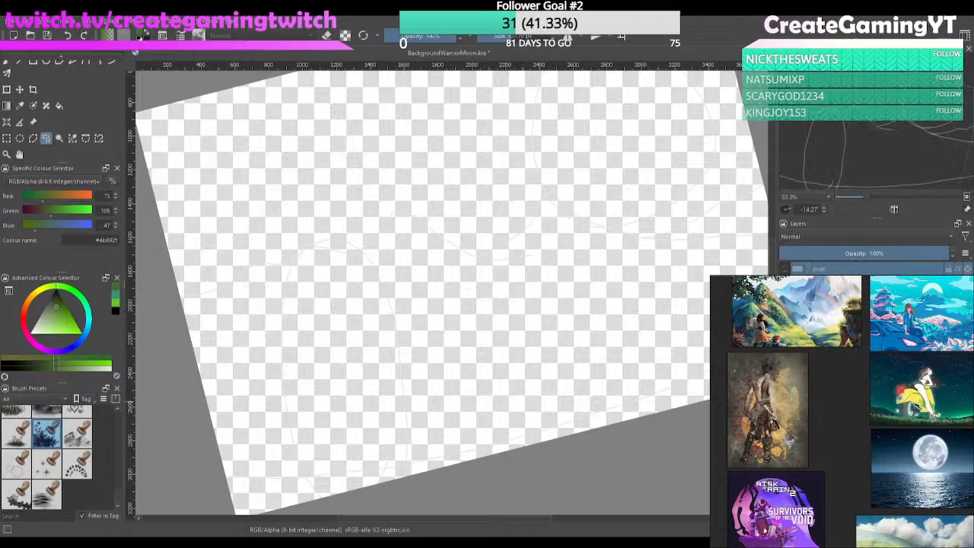
key(ctrl+z)
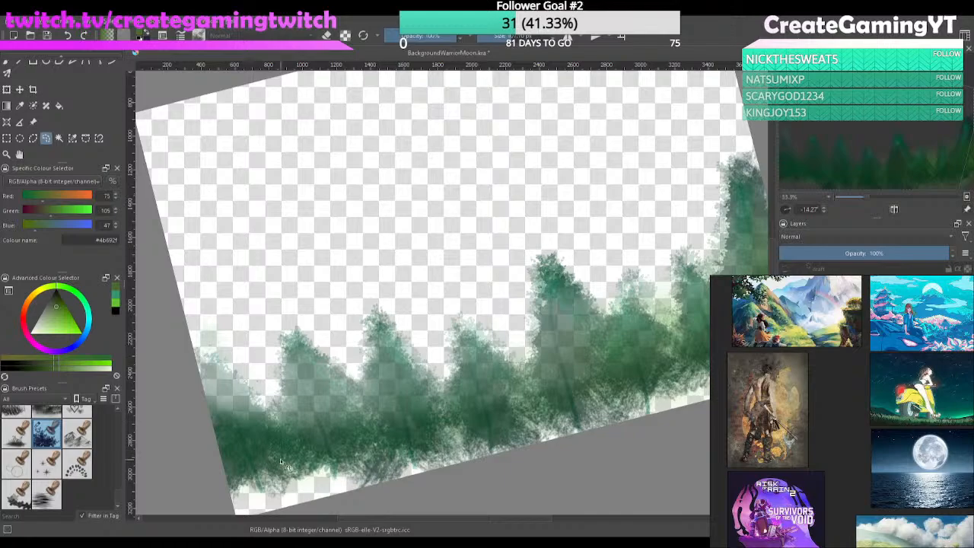
Try to trace a freehand selection along the treetops, starting at the leftmost pine
scroll(302, 394, up, 2)
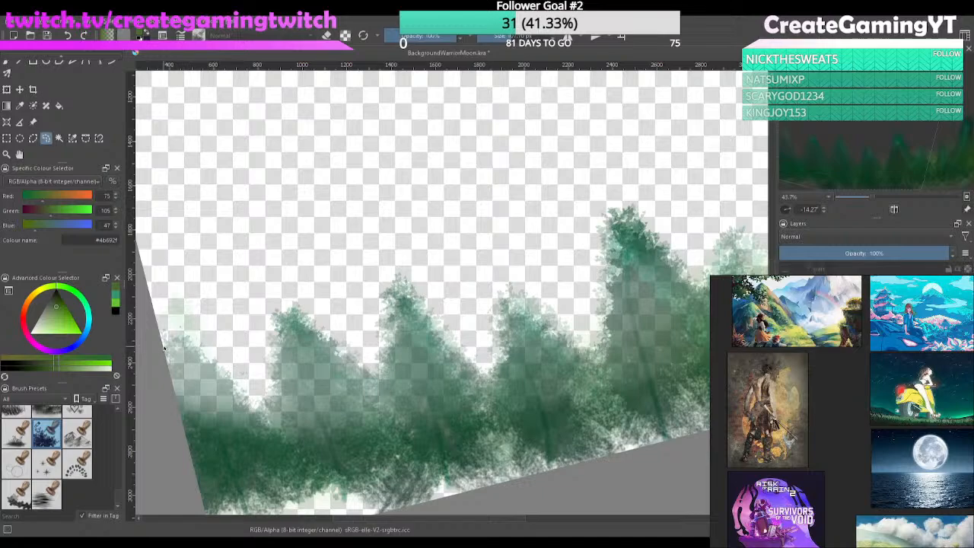
mouse_move(179, 332)
mouse_down()
mouse_move(243, 354)
mouse_move(269, 403)
mouse_move(267, 327)
mouse_move(283, 302)
mouse_move(350, 341)
mouse_move(373, 368)
mouse_move(383, 273)
mouse_move(446, 306)
mouse_move(492, 352)
mouse_up()
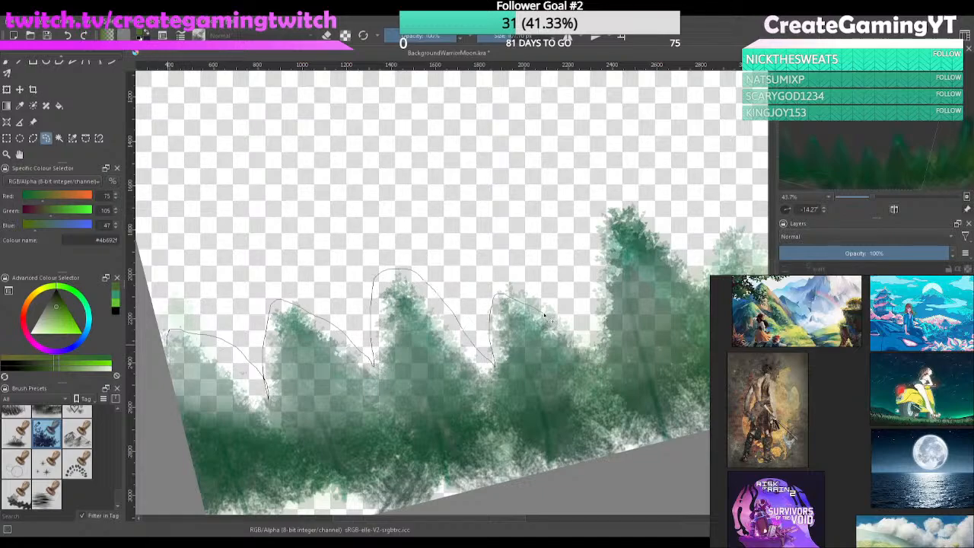
drag(602, 362, 605, 366)
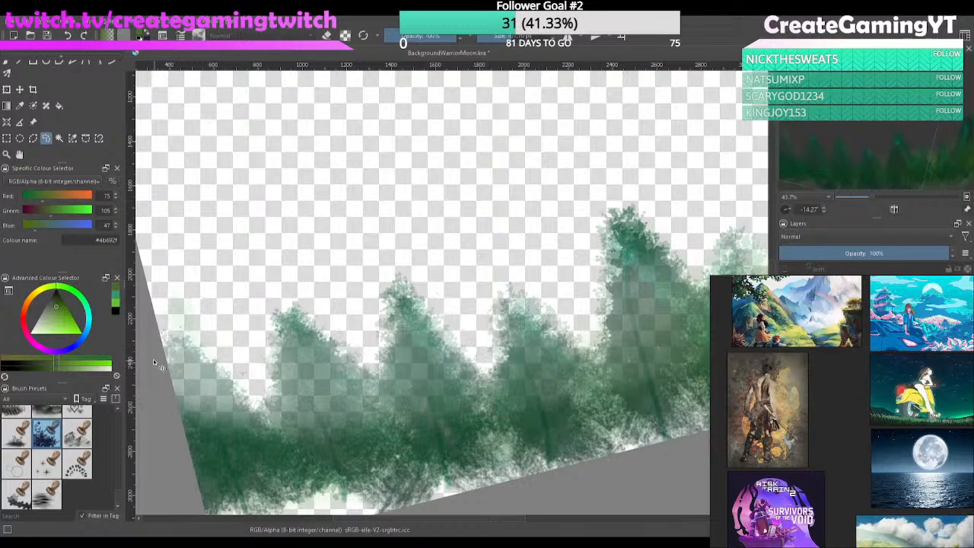
drag(270, 423, 275, 352)
drag(427, 316, 491, 376)
drag(748, 269, 760, 289)
mouse_move(751, 231)
mouse_down()
mouse_move(569, 271)
mouse_move(591, 284)
mouse_move(449, 333)
mouse_up()
Draw a freehand selection around the whole row of pines, following the treetops and closing below the canvas
mouse_move(259, 329)
mouse_down()
mouse_move(316, 368)
mouse_move(321, 331)
mouse_move(353, 323)
mouse_up()
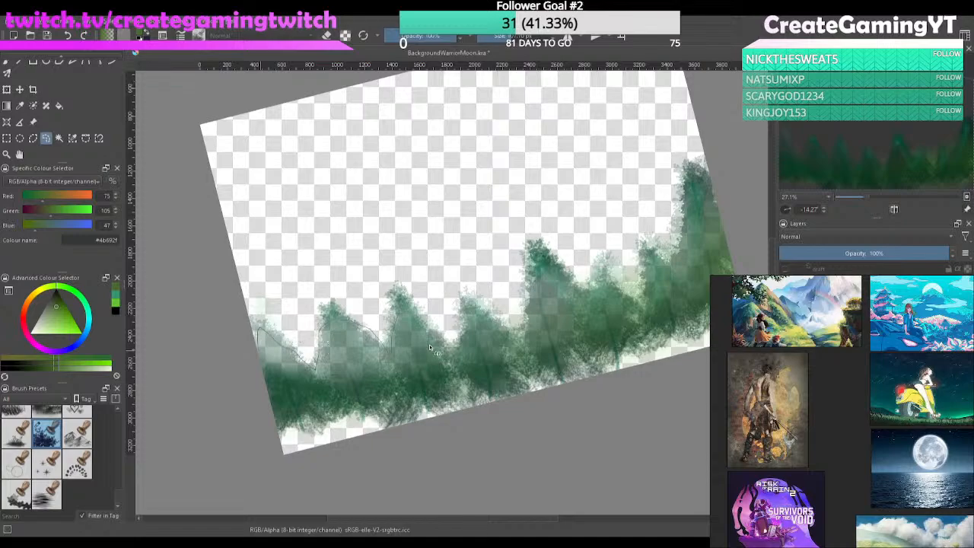
mouse_move(492, 324)
mouse_down()
mouse_move(522, 340)
mouse_move(542, 313)
mouse_move(538, 275)
mouse_move(573, 298)
mouse_move(592, 298)
mouse_move(598, 275)
mouse_move(629, 299)
mouse_move(650, 291)
mouse_move(643, 256)
mouse_move(674, 270)
mouse_up()
drag(676, 391, 511, 435)
drag(254, 403, 254, 388)
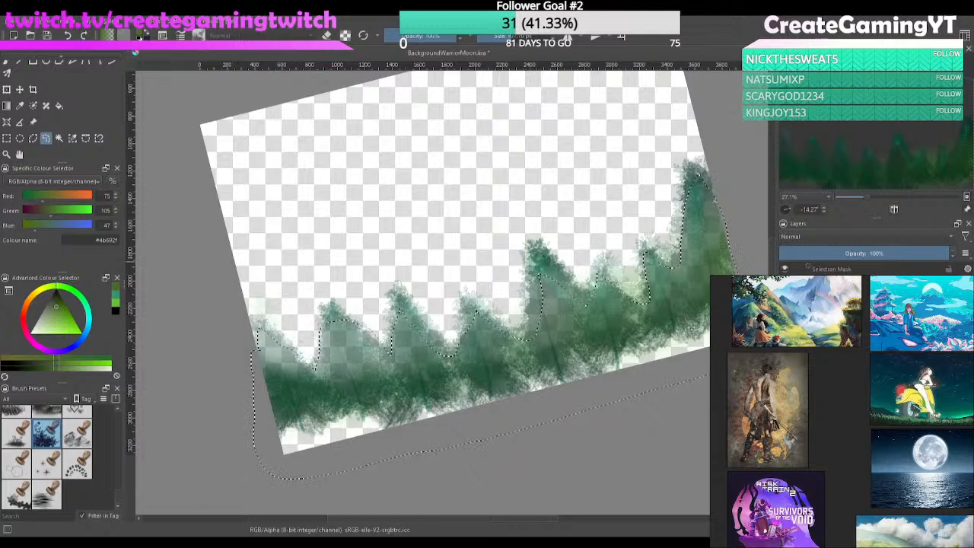
Preview the selection mask and neighbouring layers, return to the pine tree layer and end its isolation
key(Delete)
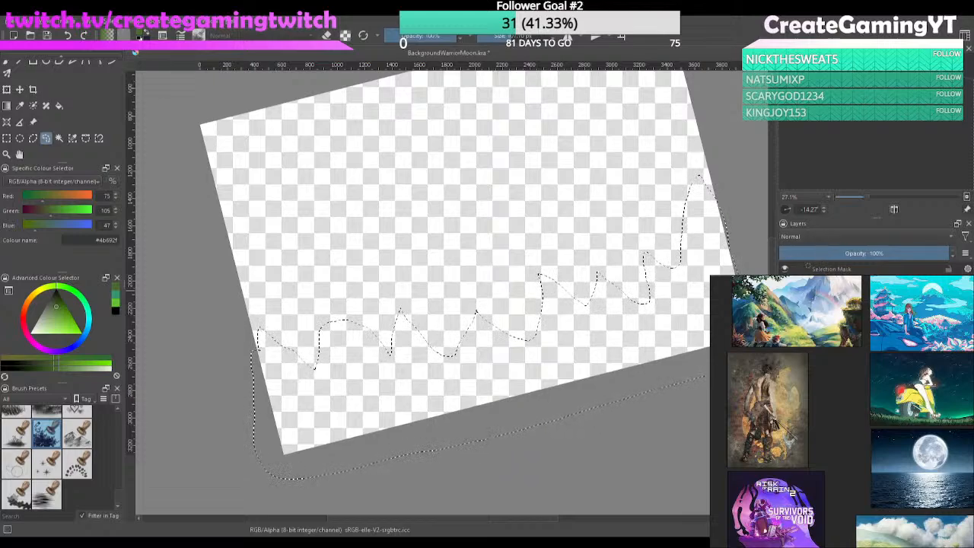
click(831, 269)
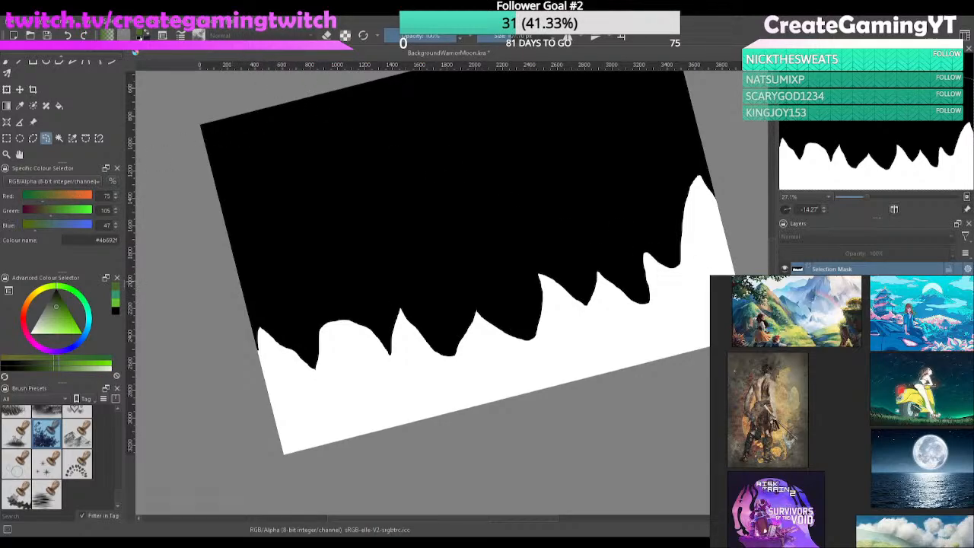
click(831, 282)
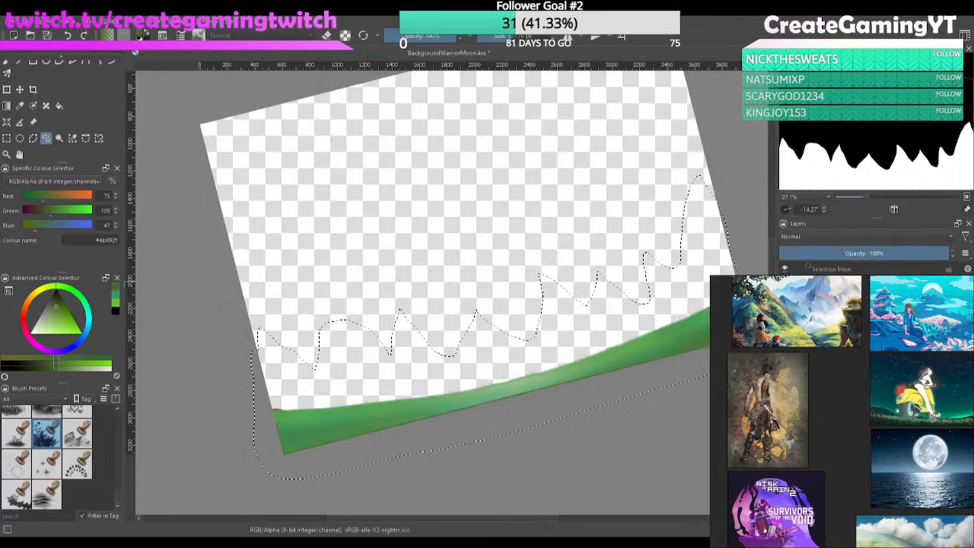
click(832, 268)
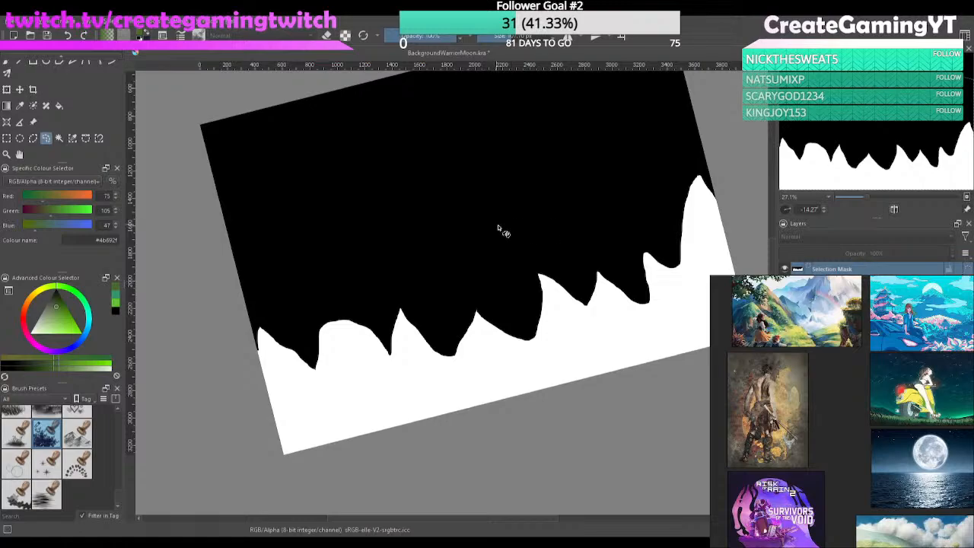
click(831, 283)
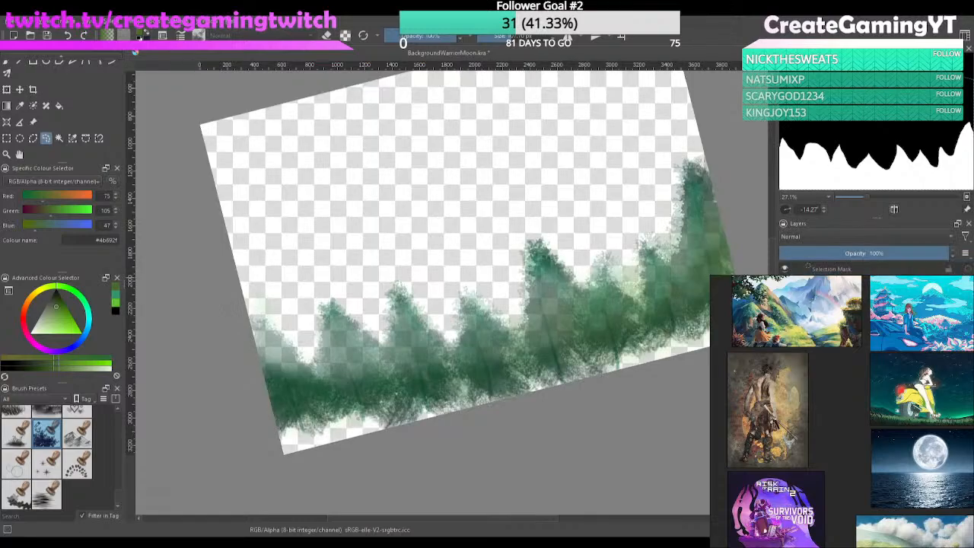
alt+click(798, 283)
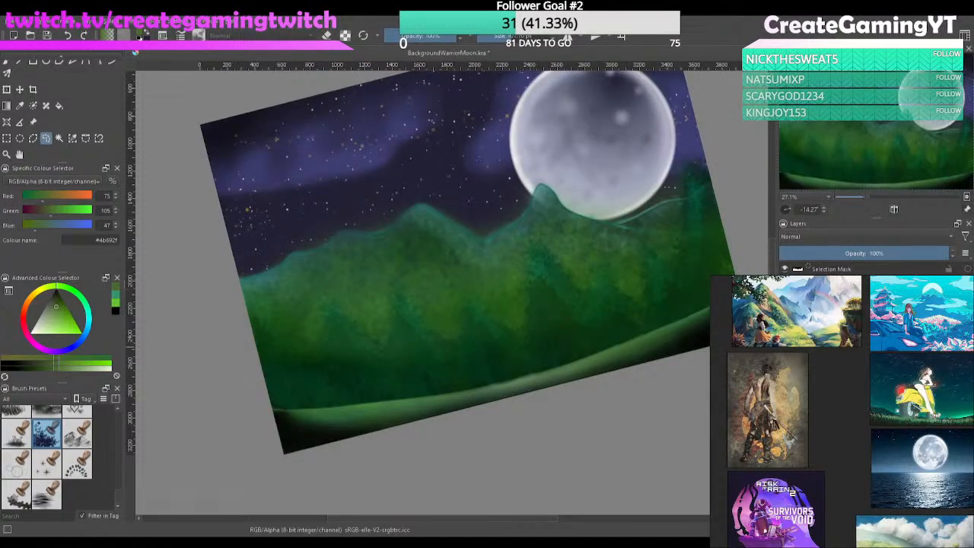
Try a leaf stamp stroke between the pines on the left part of the slope, and undo it
key(b)
mouse_move(366, 322)
mouse_down()
mouse_move(356, 294)
mouse_move(367, 339)
mouse_move(379, 340)
mouse_move(383, 300)
mouse_move(366, 354)
mouse_up()
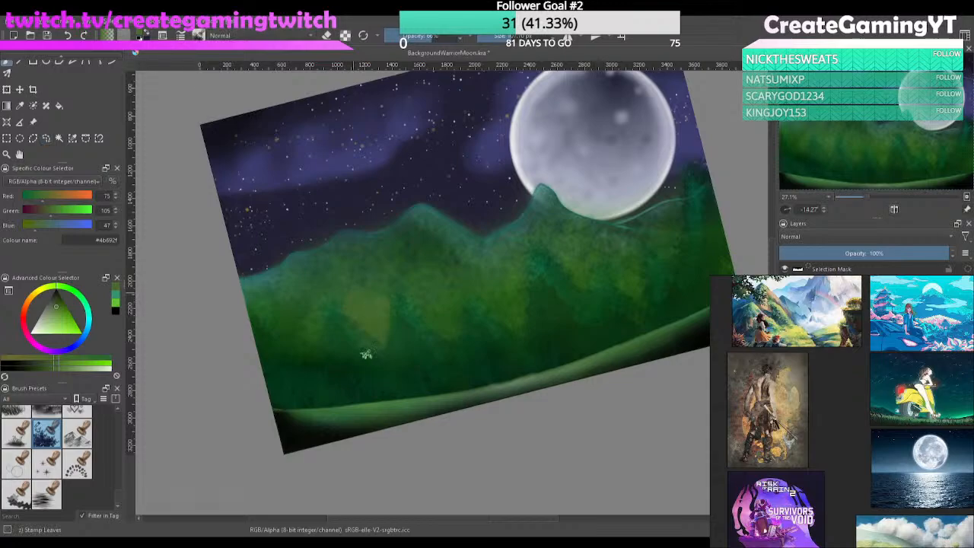
key(ctrl+z)
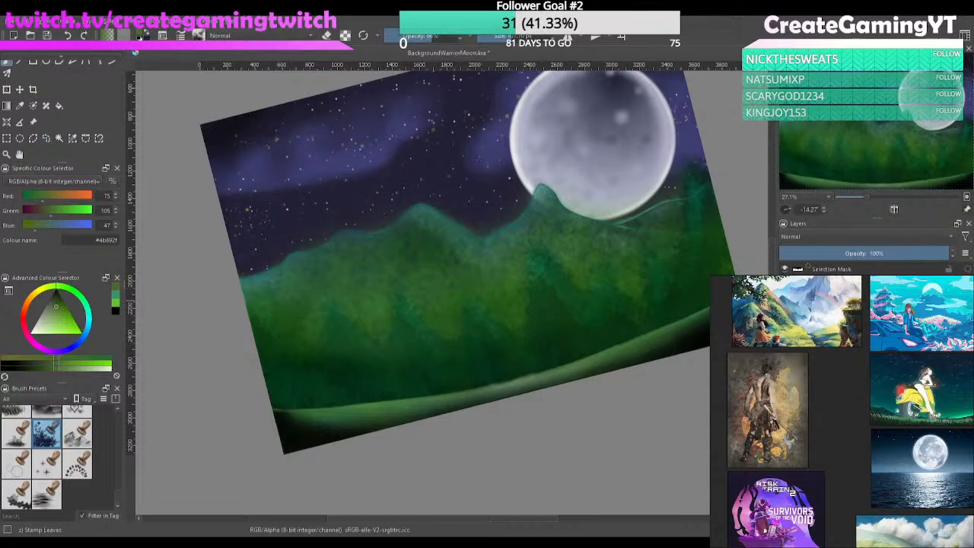
Display the treetop selection outline over the painting and test leaf stamps around the pines, undoing them
click(966, 271)
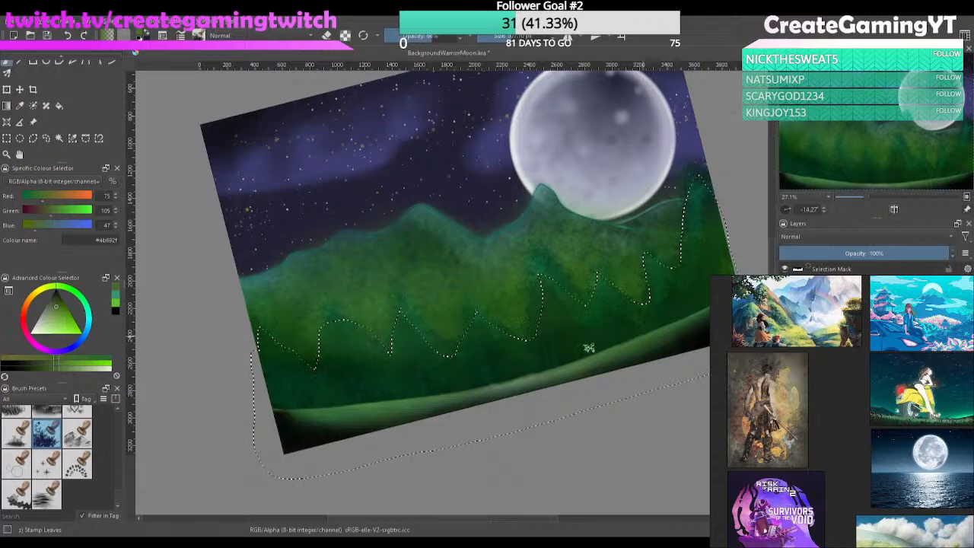
scroll(472, 353, up, 5)
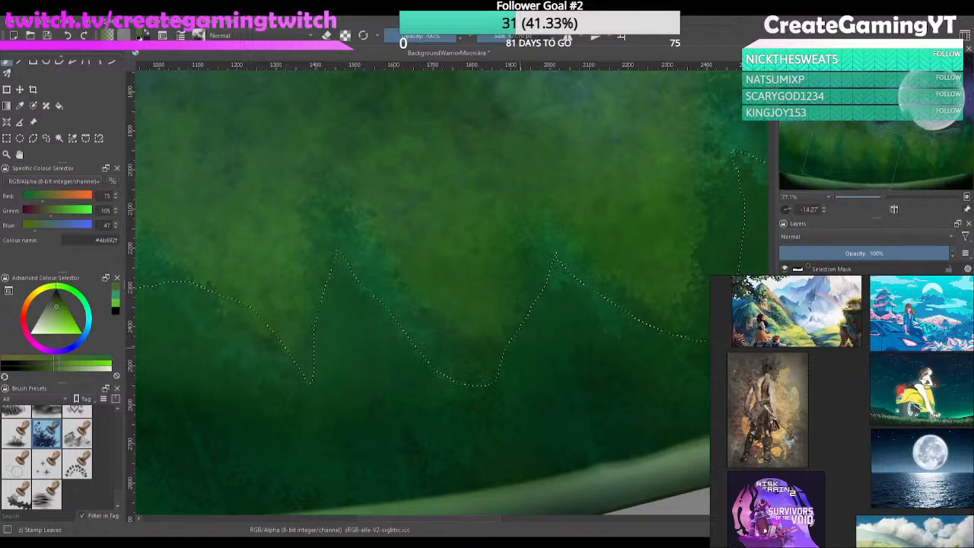
key(ctrl+shift+a)
key(ctrl+z)
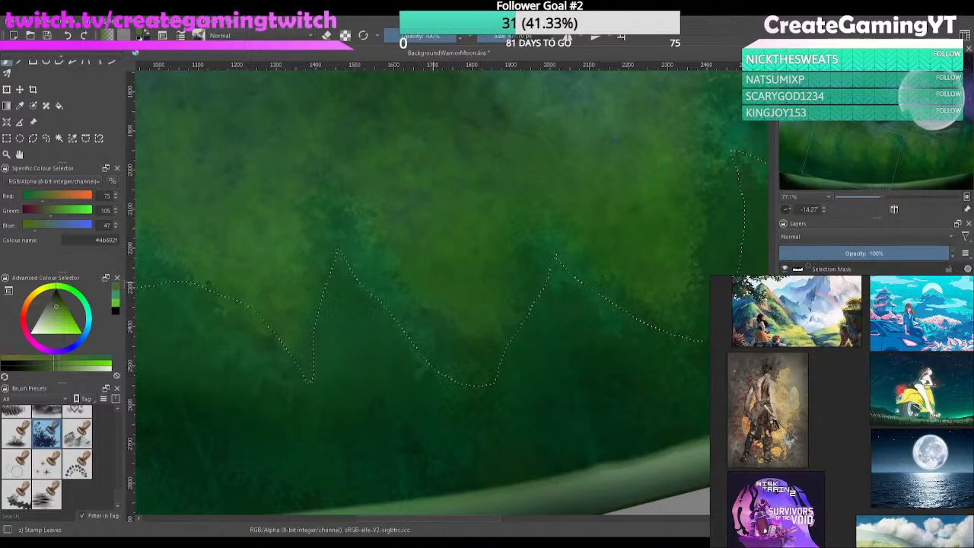
click(403, 381)
key(ctrl+z)
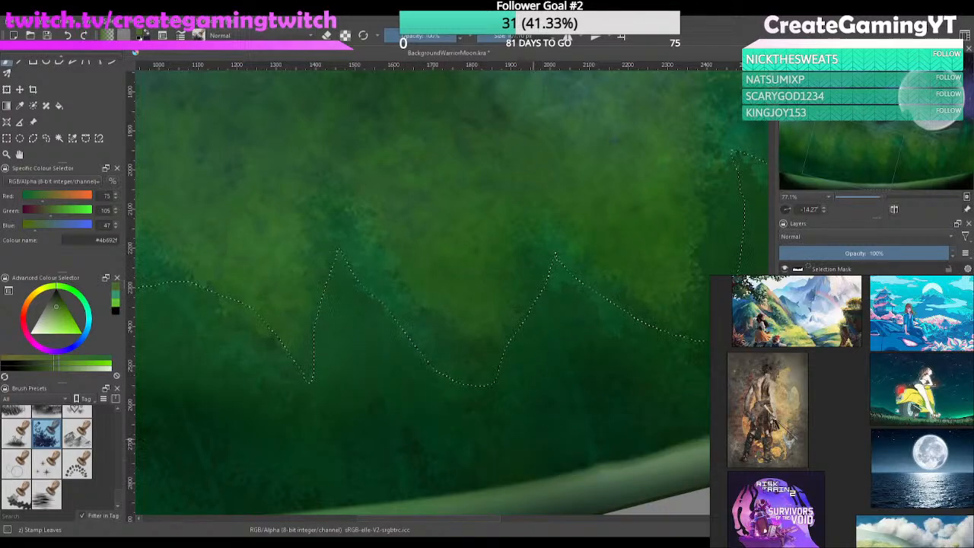
Check the treetop selection mask as a red overlay and return to the painting layer
click(960, 271)
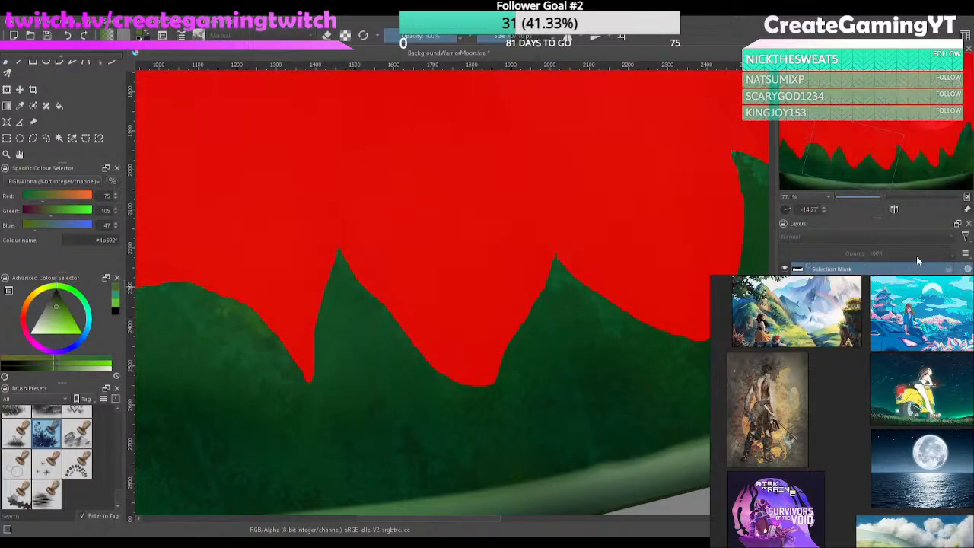
click(831, 287)
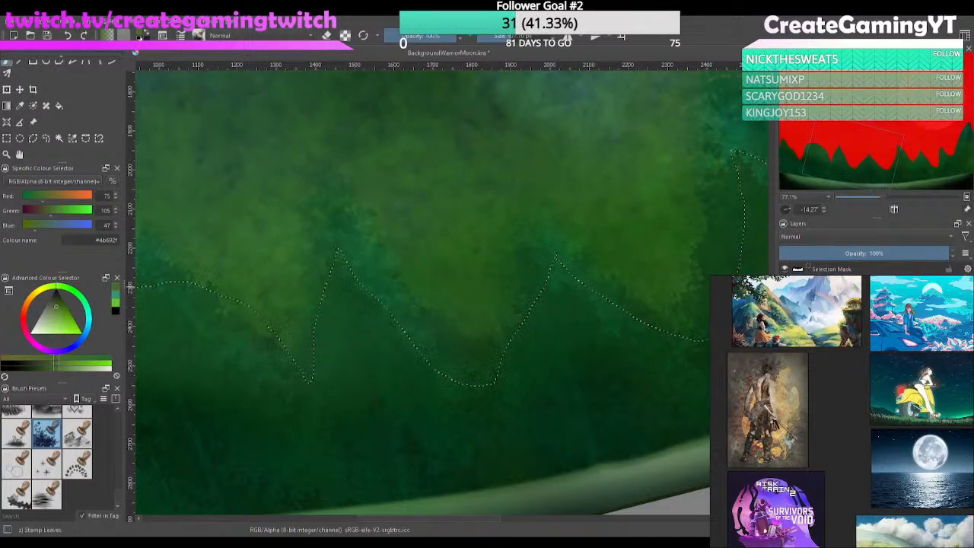
Show the treetop selection mask, choose the Freehand Selection tool and clear the old selection
click(829, 271)
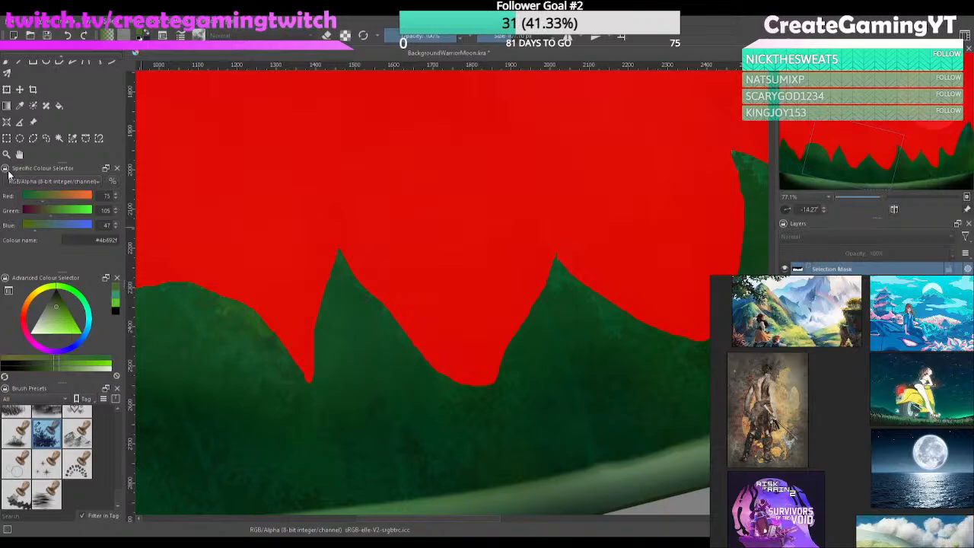
click(48, 140)
scroll(689, 329, down, 6)
drag(665, 315, 577, 324)
scroll(578, 329, up, 1)
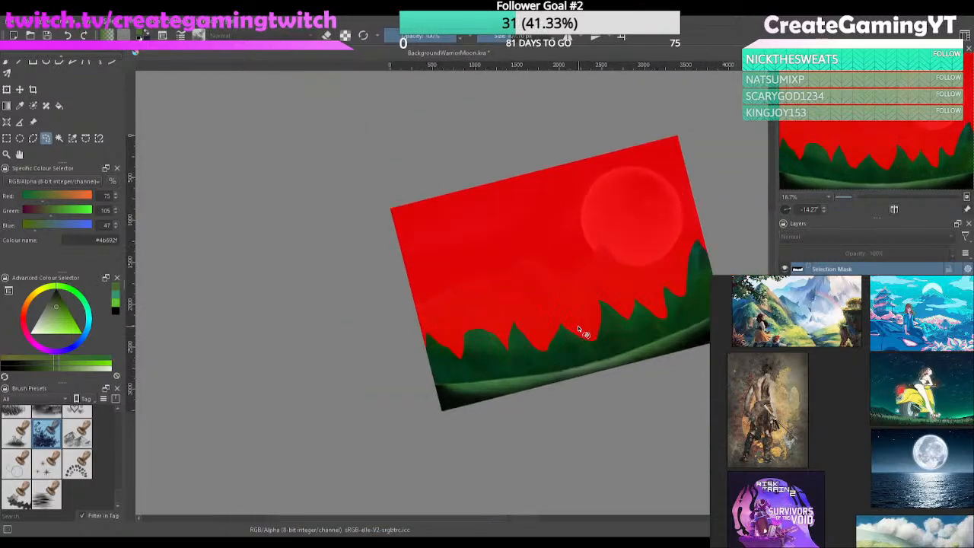
scroll(579, 328, up, 1)
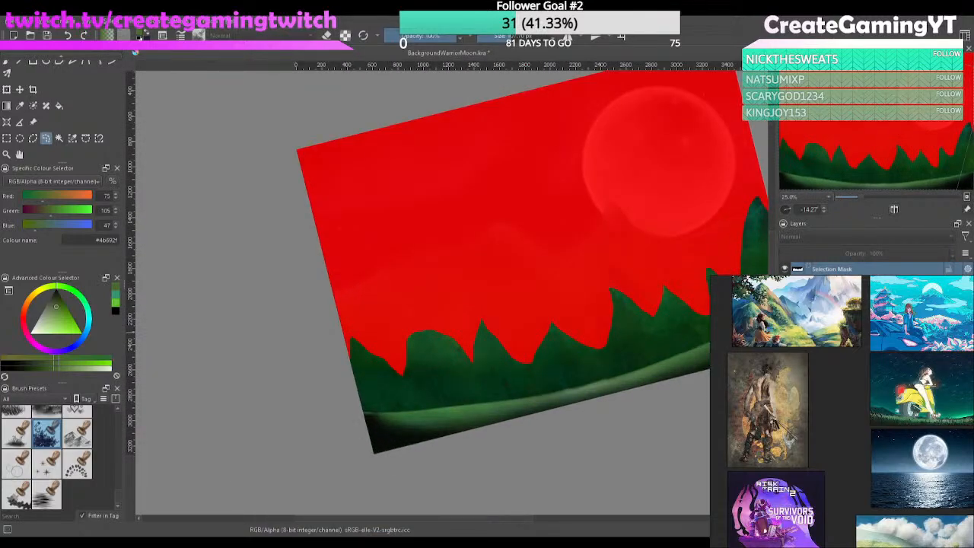
click(687, 342)
drag(652, 331, 610, 332)
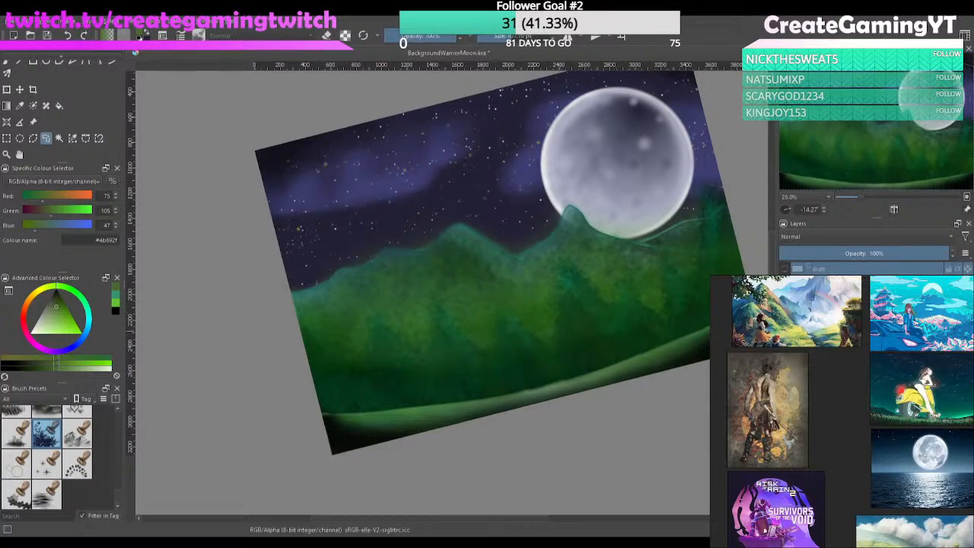
Isolate the pine tree layer and trace a new selection along the treetops and around the sky
click(837, 312)
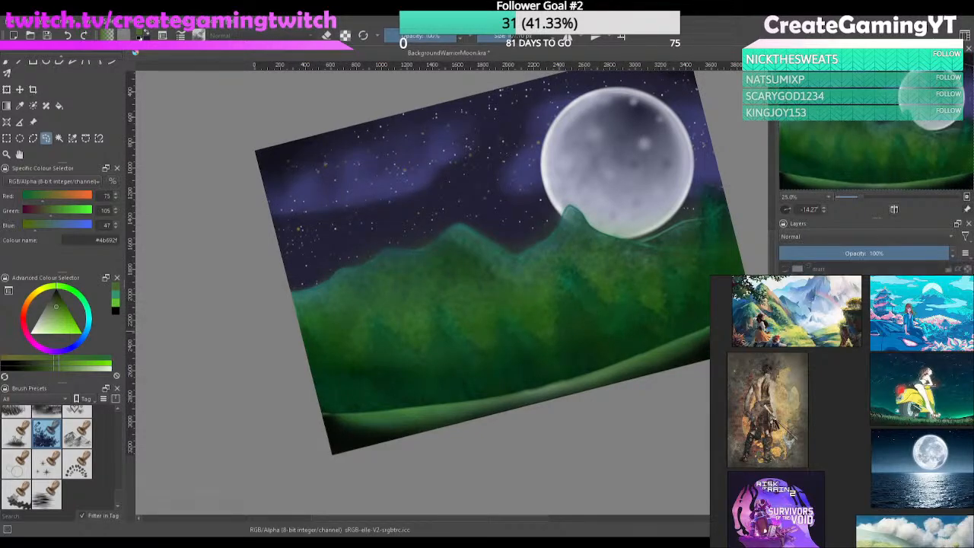
alt+click(797, 320)
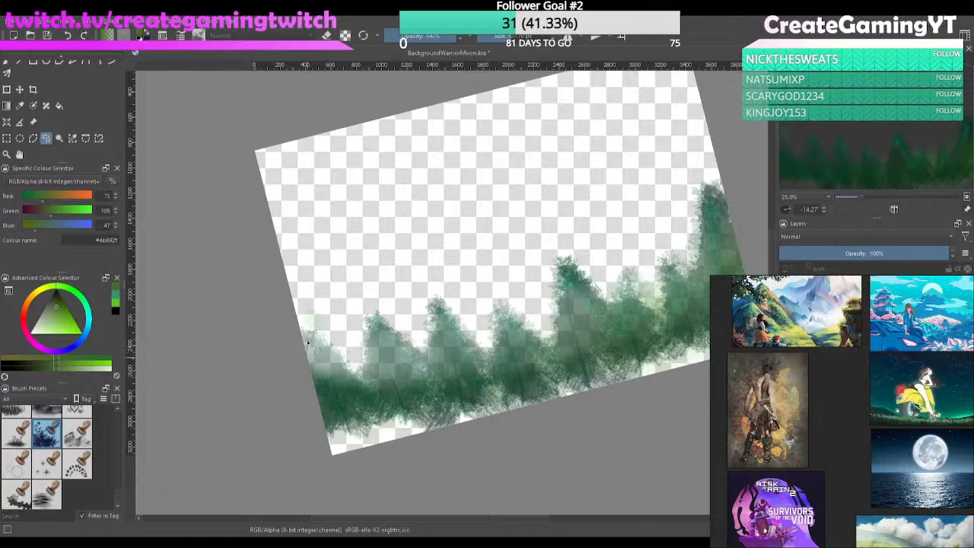
mouse_move(352, 375)
mouse_down()
mouse_move(368, 334)
mouse_move(434, 361)
mouse_move(439, 318)
mouse_move(478, 356)
mouse_move(498, 354)
mouse_move(502, 313)
mouse_move(549, 347)
mouse_move(563, 280)
mouse_move(608, 323)
mouse_move(631, 294)
mouse_move(661, 327)
mouse_move(672, 280)
mouse_move(687, 297)
mouse_move(701, 275)
mouse_move(713, 210)
mouse_move(553, 78)
mouse_up()
drag(246, 225, 243, 229)
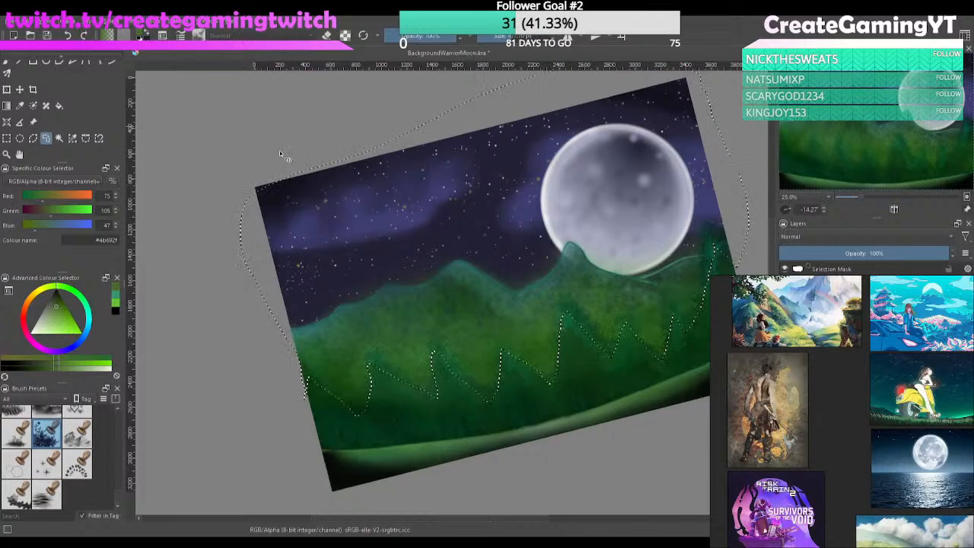
Test leaf stamps between the left pines inside the new selection, adjusting the brush opacity, and undo them
scroll(363, 383, up, 1)
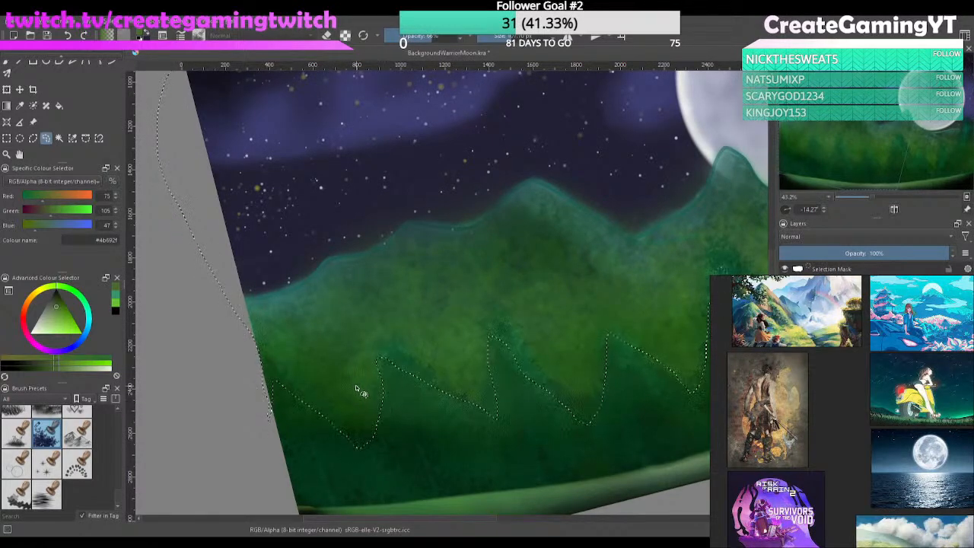
key(b)
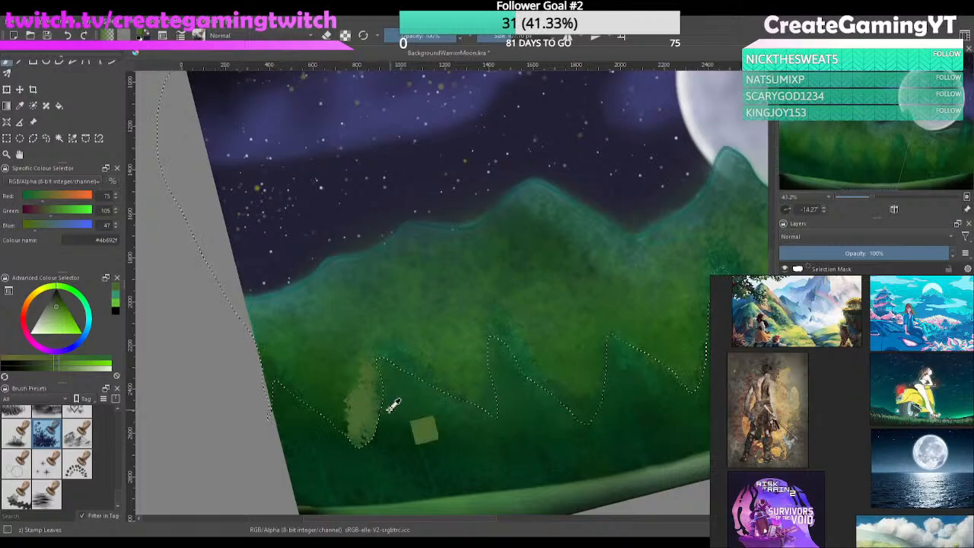
key(ctrl+z)
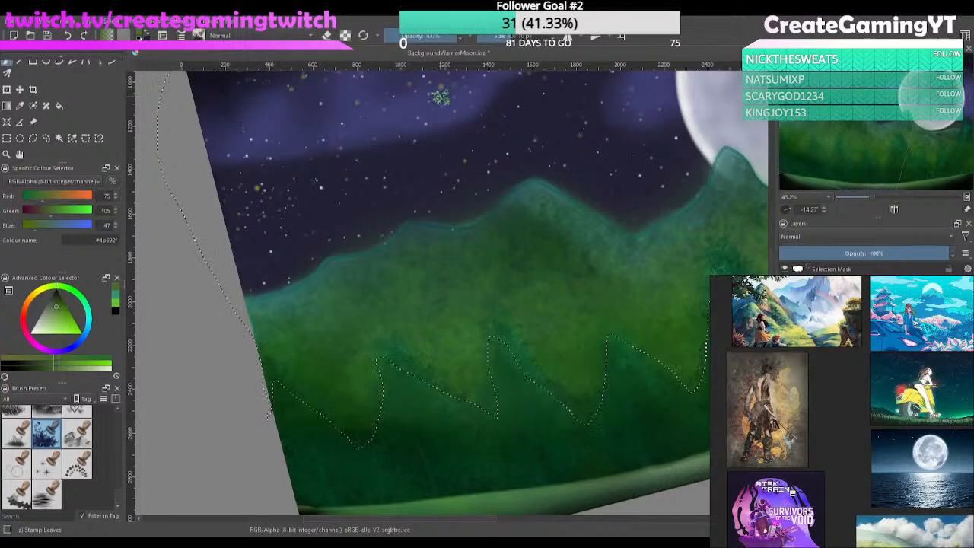
click(427, 38)
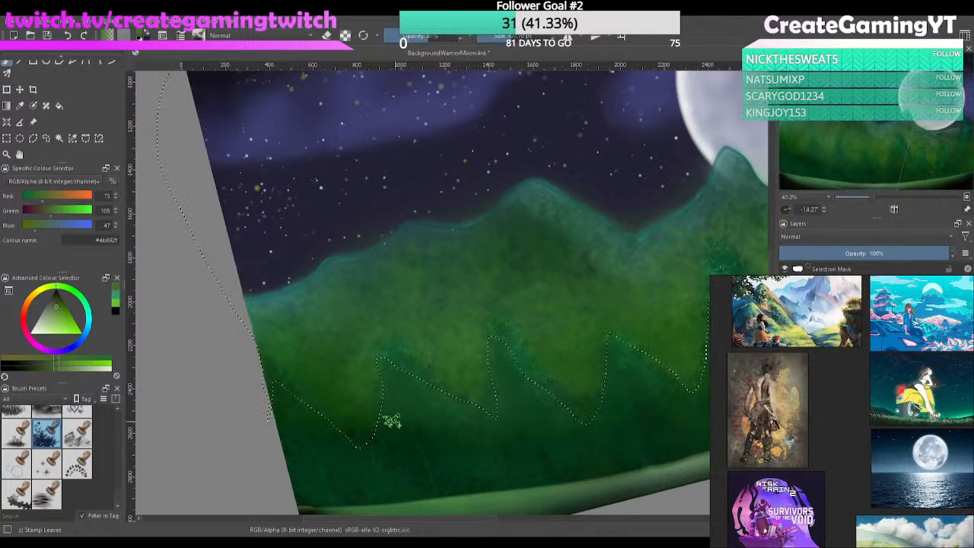
click(429, 302)
key(ctrl+z)
key(ctrl+z)
Adjust the brush opacity, sample the teal green from the mountain peak and stamp leaves into the gaps between the left pines
click(422, 37)
ctrl+click(535, 189)
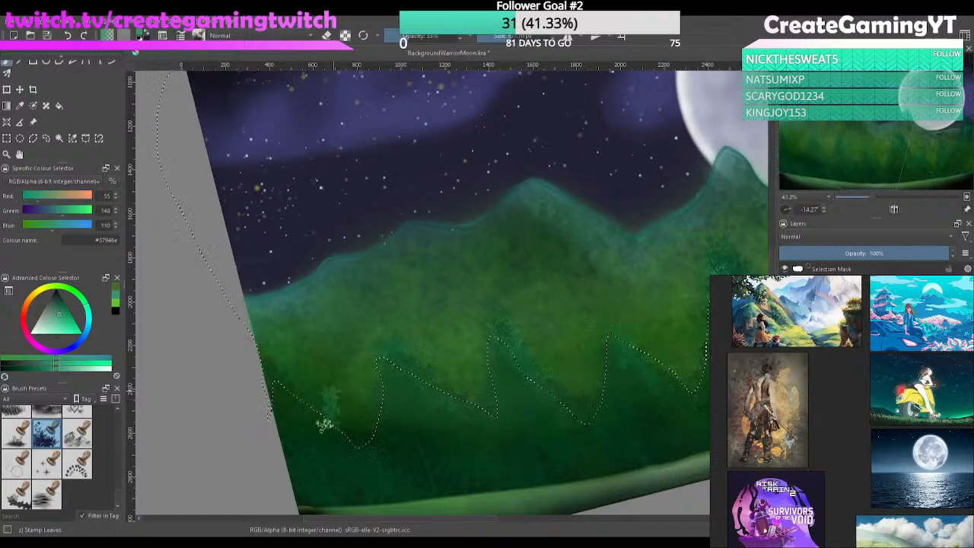
mouse_move(329, 417)
mouse_down()
mouse_move(352, 420)
mouse_move(315, 387)
mouse_move(325, 422)
mouse_move(323, 383)
mouse_move(373, 410)
mouse_move(386, 404)
mouse_move(386, 379)
mouse_move(448, 375)
mouse_move(423, 369)
mouse_move(425, 390)
mouse_move(449, 372)
mouse_up()
mouse_move(306, 398)
mouse_down()
mouse_move(350, 361)
mouse_move(380, 357)
mouse_move(387, 345)
mouse_move(364, 378)
mouse_move(383, 337)
mouse_move(417, 341)
mouse_move(421, 353)
mouse_move(472, 354)
mouse_move(435, 329)
mouse_move(468, 325)
mouse_move(459, 359)
mouse_move(504, 337)
mouse_move(521, 310)
mouse_up()
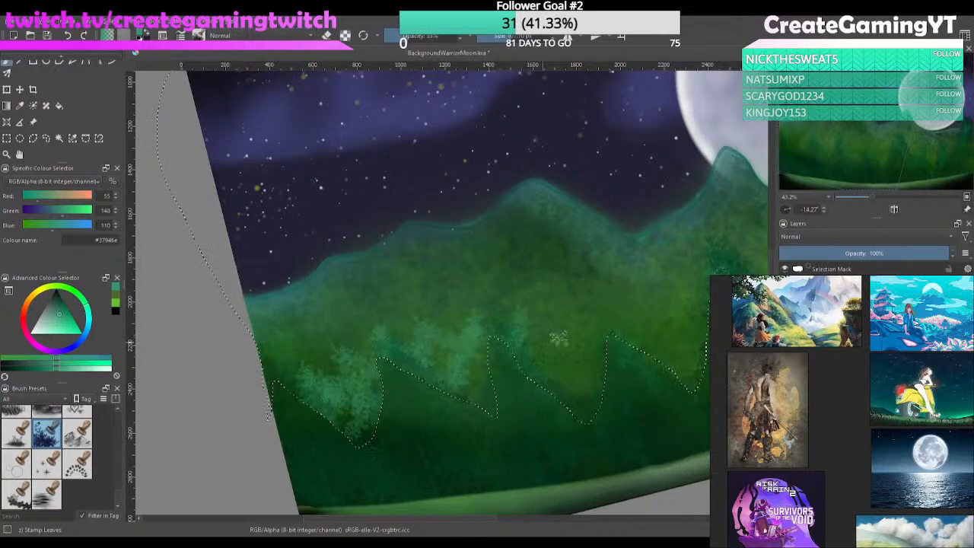
drag(561, 339, 432, 384)
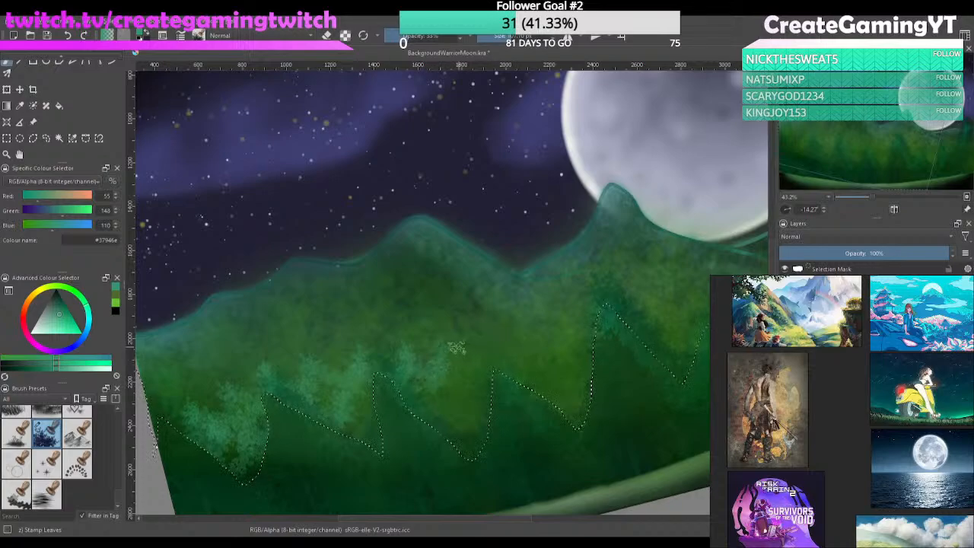
mouse_move(457, 347)
mouse_down()
mouse_move(481, 373)
mouse_move(486, 339)
mouse_move(469, 388)
mouse_move(431, 391)
mouse_move(438, 428)
mouse_move(453, 388)
mouse_move(456, 414)
mouse_move(464, 408)
mouse_move(485, 428)
mouse_move(457, 431)
mouse_up()
drag(370, 390, 352, 424)
mouse_move(256, 439)
mouse_down()
mouse_move(241, 459)
mouse_move(249, 455)
mouse_up()
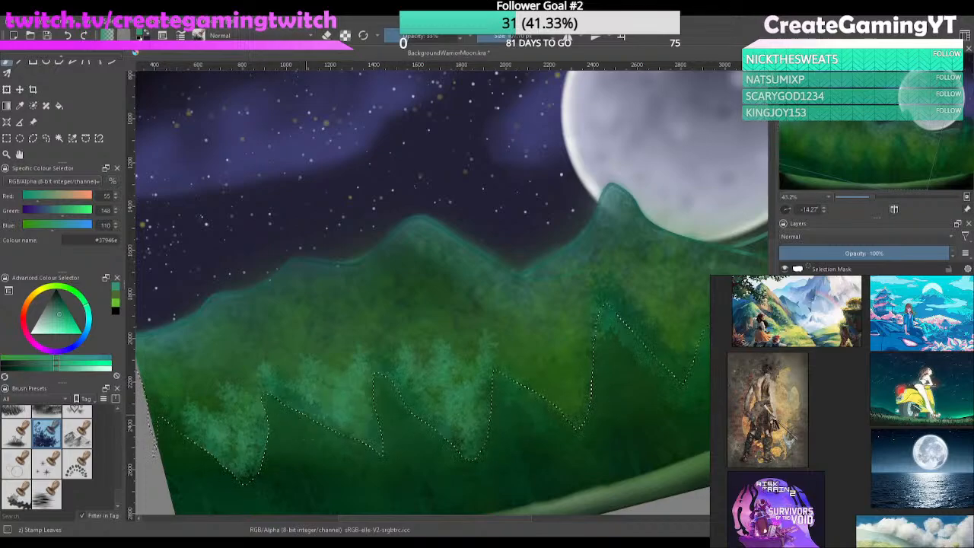
Continue the teal leaf stamps into the remaining gaps between the pines below the moon
mouse_move(487, 341)
mouse_down()
mouse_move(506, 350)
mouse_move(515, 375)
mouse_move(525, 357)
mouse_move(576, 373)
mouse_up()
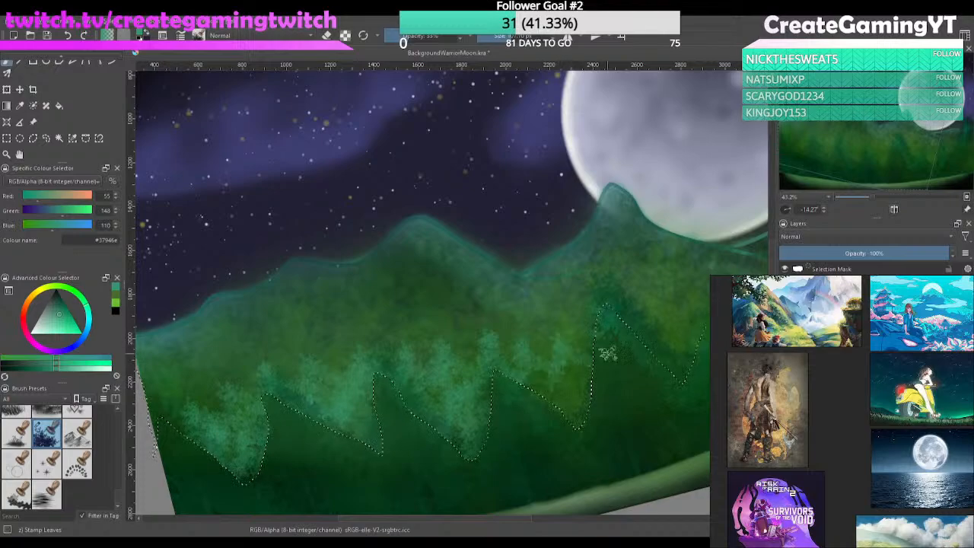
mouse_move(646, 340)
mouse_down()
mouse_move(554, 392)
mouse_move(680, 348)
mouse_move(677, 336)
mouse_move(708, 335)
mouse_move(694, 396)
mouse_move(672, 377)
mouse_move(615, 374)
mouse_move(515, 452)
mouse_move(504, 474)
mouse_move(462, 421)
mouse_move(407, 457)
mouse_move(395, 480)
mouse_up()
drag(525, 400, 381, 444)
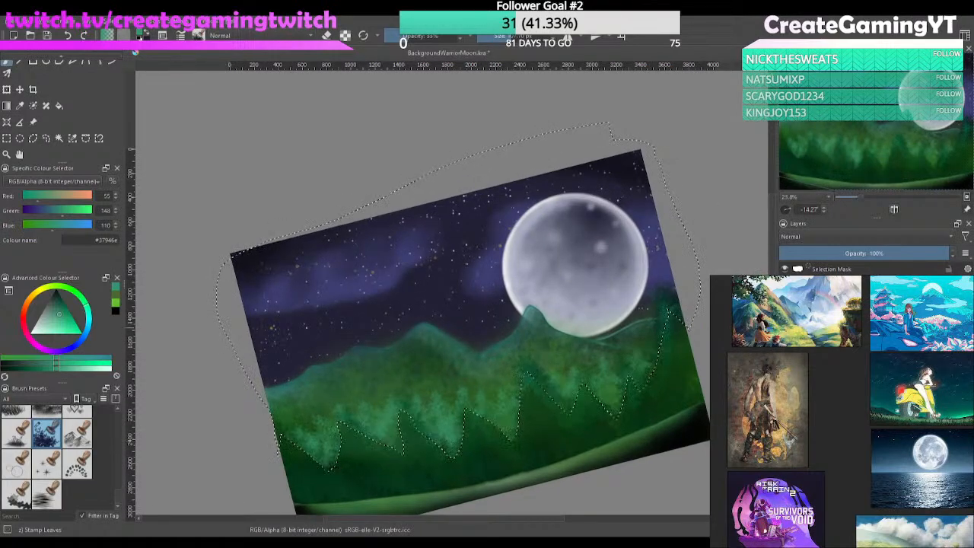
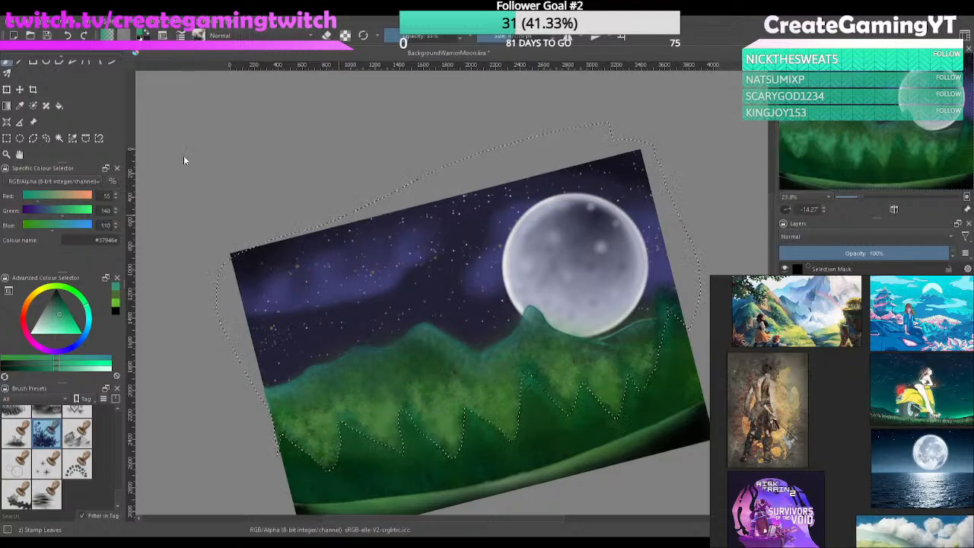
Compare colour variants of the stamped leaves by undoing and redoing their colour changes
key(ctrl+shift+z)
key(ctrl+shift+z)
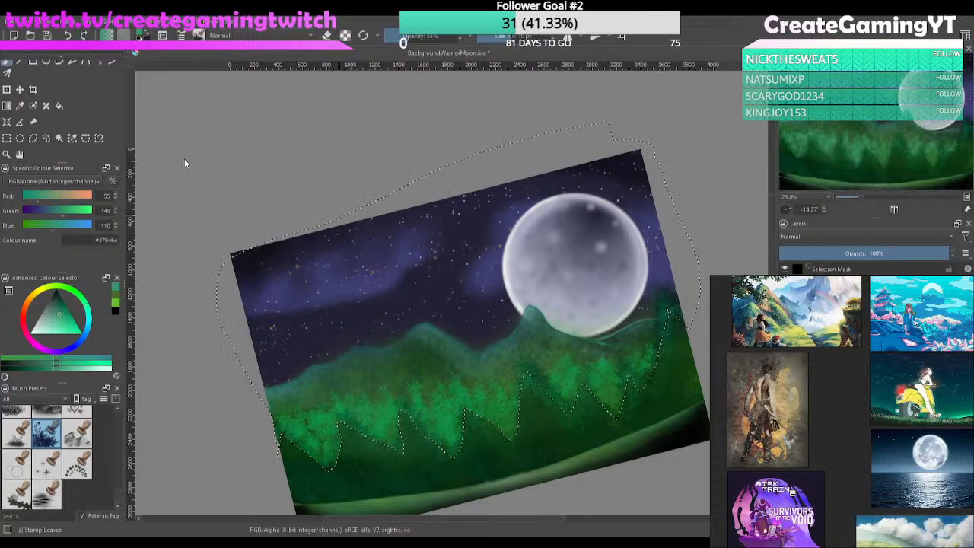
key(ctrl+z)
key(ctrl+shift+z)
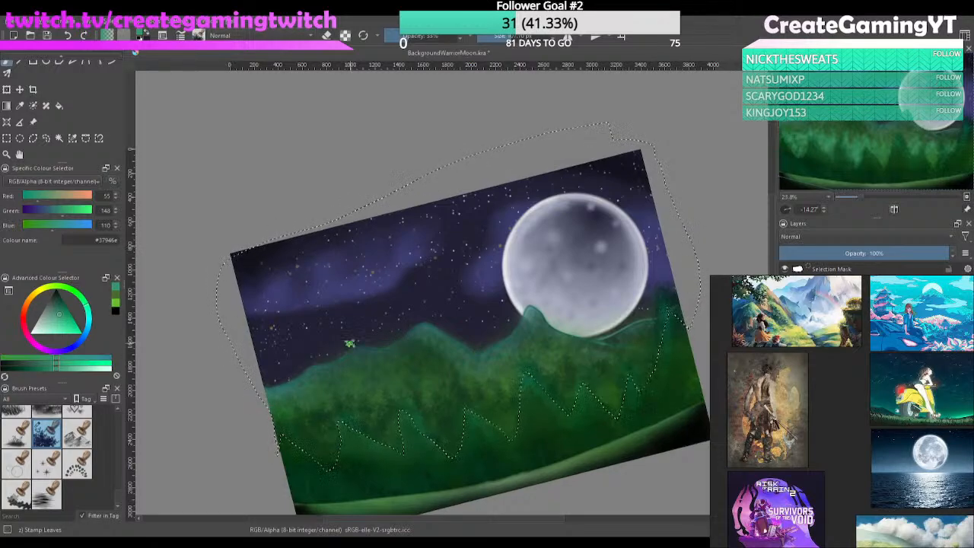
key(ctrl+shift+z)
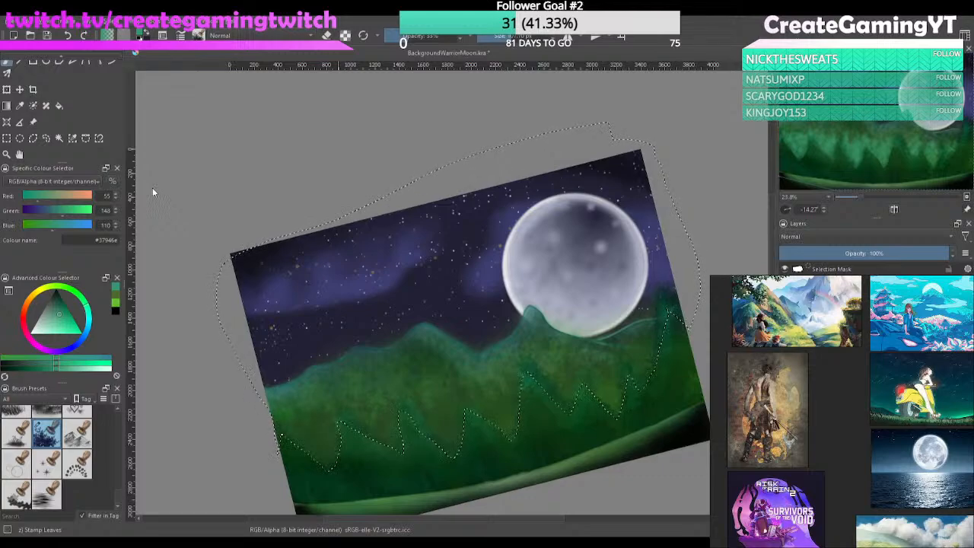
Undo the latest colour changes made to the stamped leaves
key(ctrl+z)
key(ctrl+z)
key(ctrl+z)
key(ctrl+z)
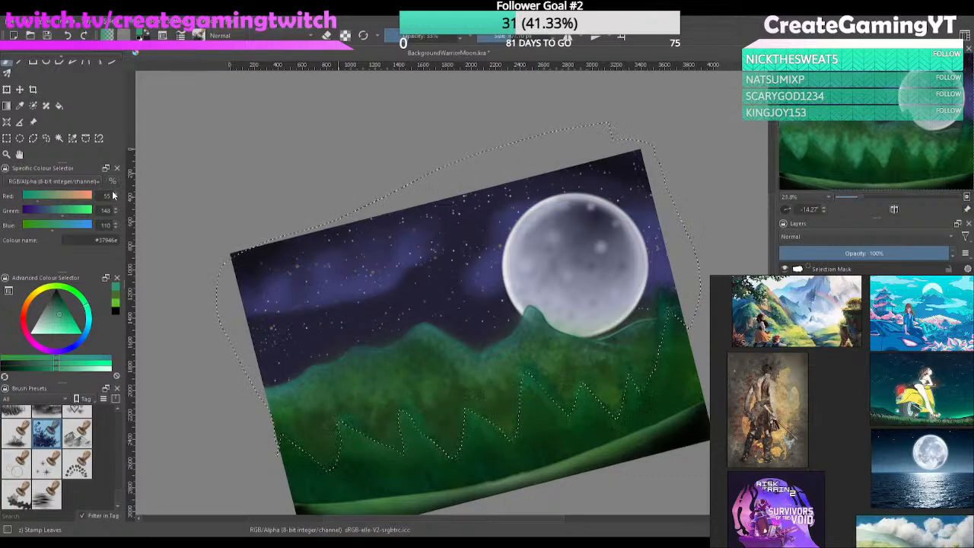
key(ctrl+z)
key(ctrl+z)
key(ctrl+z)
key(ctrl+z)
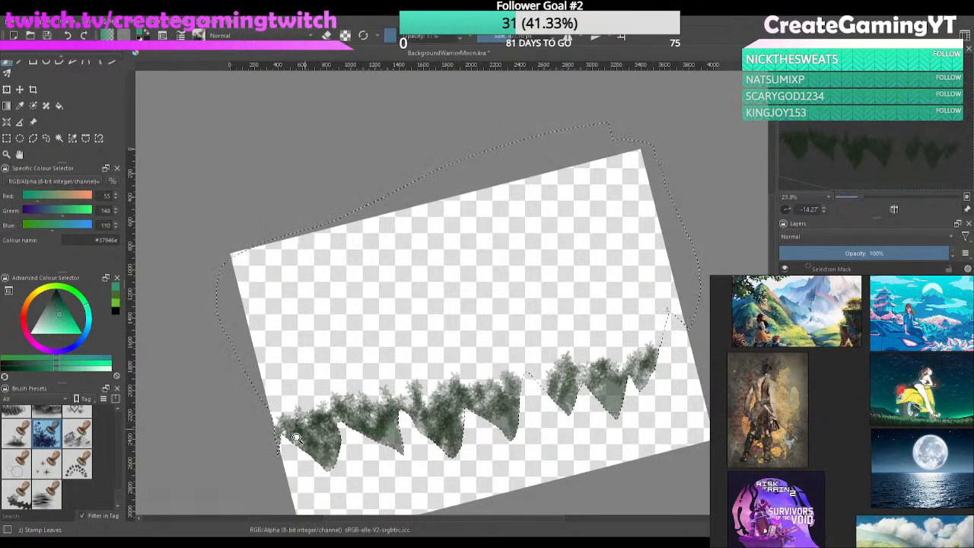
Stamp faint teal leaf highlights over the isolated dark foliage on the left and middle slope, undoing one stroke
mouse_move(297, 437)
mouse_down()
mouse_move(375, 382)
mouse_move(507, 361)
mouse_up()
mouse_move(327, 318)
mouse_down()
mouse_move(435, 313)
mouse_move(407, 282)
mouse_move(603, 219)
mouse_move(682, 294)
mouse_move(465, 341)
mouse_up()
drag(441, 299, 550, 283)
mouse_move(628, 239)
mouse_down()
mouse_move(520, 259)
mouse_move(612, 308)
mouse_up()
drag(609, 322, 479, 332)
key(ctrl+z)
mouse_move(380, 258)
mouse_down()
mouse_move(501, 311)
mouse_move(546, 233)
mouse_move(618, 316)
mouse_up()
drag(620, 319, 491, 336)
mouse_move(558, 289)
mouse_down()
mouse_move(548, 252)
mouse_move(607, 207)
mouse_move(698, 290)
mouse_move(539, 283)
mouse_up()
mouse_move(499, 248)
mouse_down()
mouse_move(573, 245)
mouse_move(729, 208)
mouse_move(689, 186)
mouse_move(638, 231)
mouse_up()
Try teal leaf highlights on the foliage clusters right of the middle gap, and undo them
drag(762, 223, 483, 360)
drag(646, 293, 574, 281)
mouse_move(594, 228)
mouse_down()
mouse_move(555, 289)
mouse_move(509, 333)
mouse_up()
mouse_move(669, 228)
mouse_down()
mouse_move(445, 364)
mouse_move(648, 233)
mouse_move(583, 282)
mouse_move(684, 228)
mouse_move(725, 193)
mouse_move(525, 338)
mouse_move(599, 271)
mouse_move(532, 305)
mouse_up()
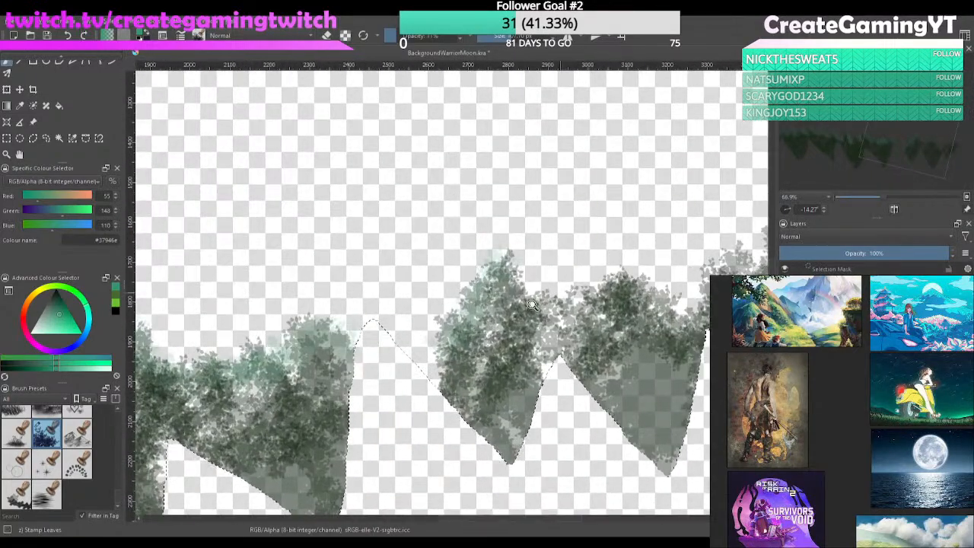
key(ctrl+z)
key(ctrl+z)
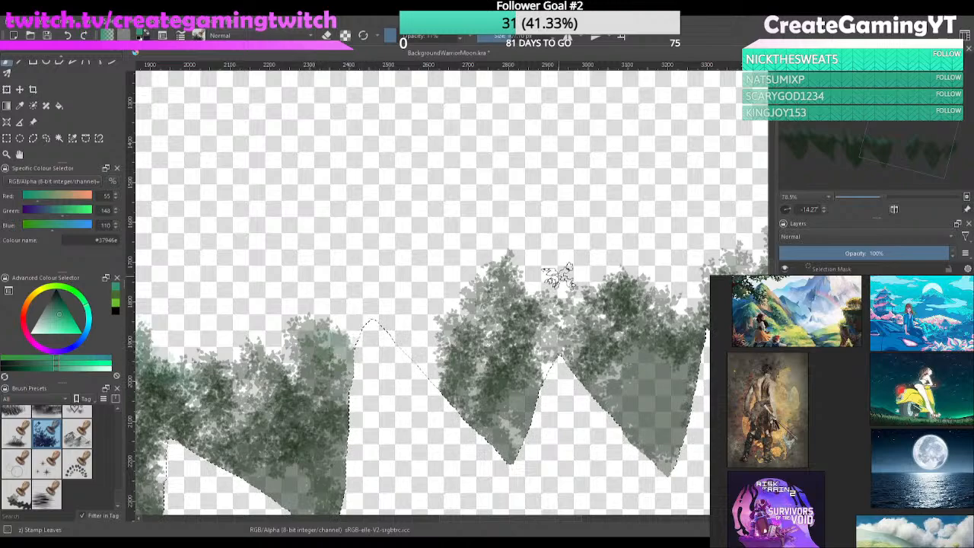
Stamp faint teal highlights on the rightmost foliage clusters and return from the isolated layer to the full painting
drag(643, 306, 479, 370)
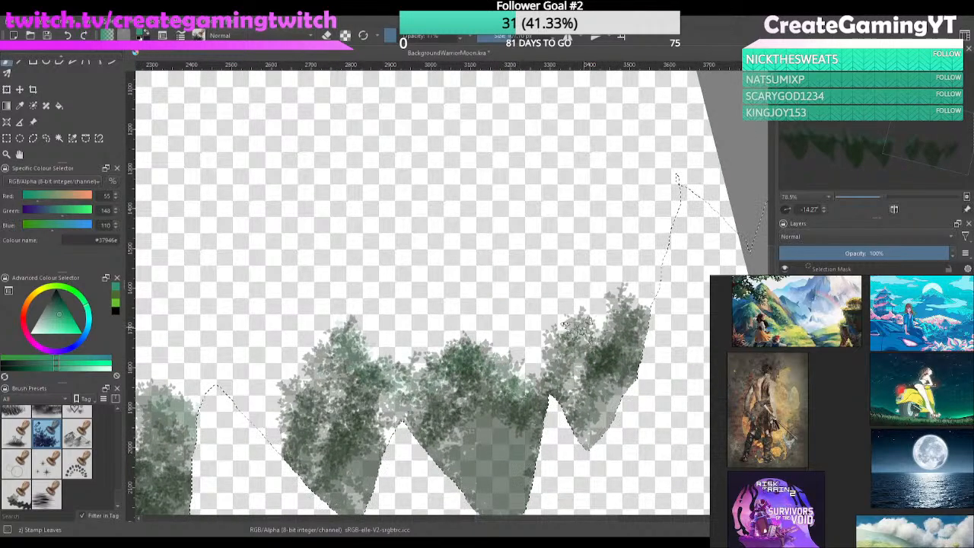
mouse_move(579, 328)
mouse_down()
mouse_move(554, 351)
mouse_move(618, 303)
mouse_move(641, 326)
mouse_up()
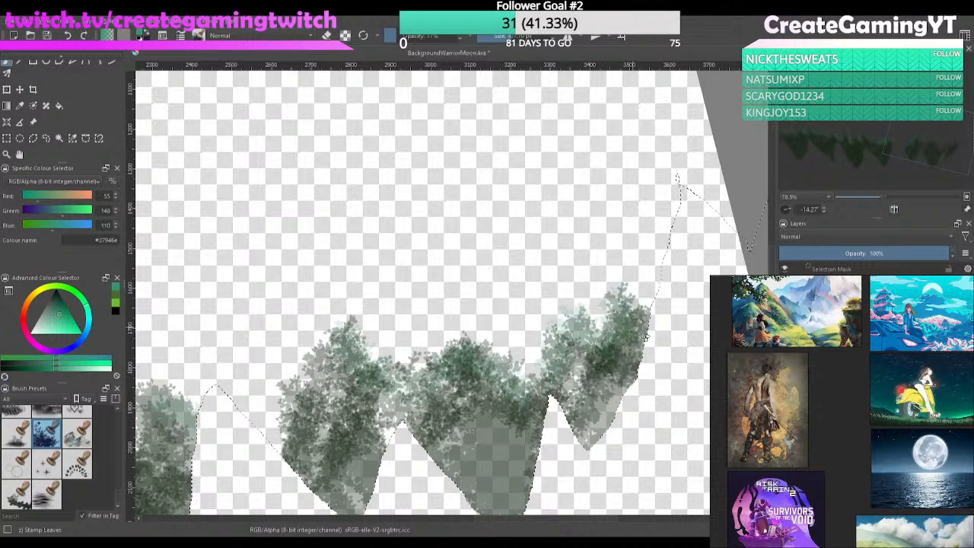
scroll(580, 352, down, 1)
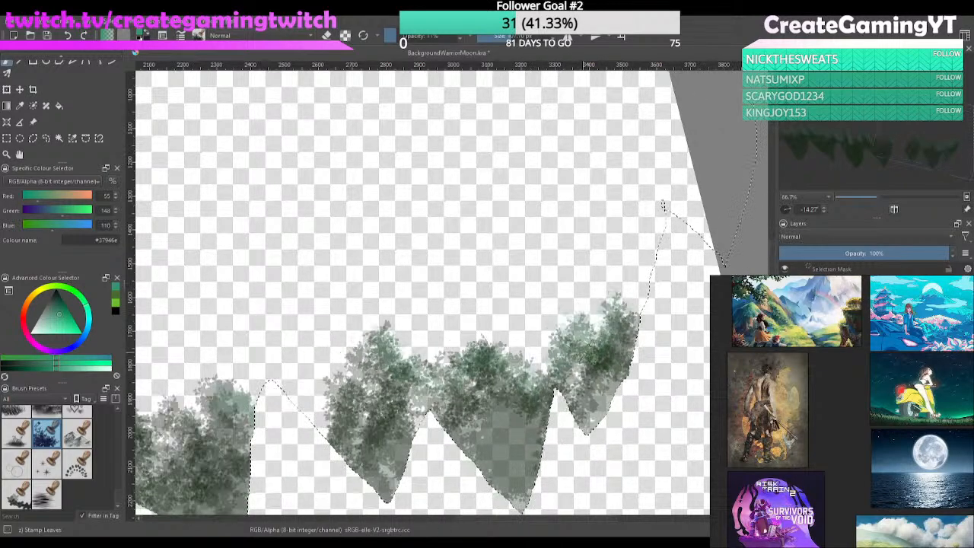
scroll(572, 354, down, 2)
drag(439, 384, 654, 372)
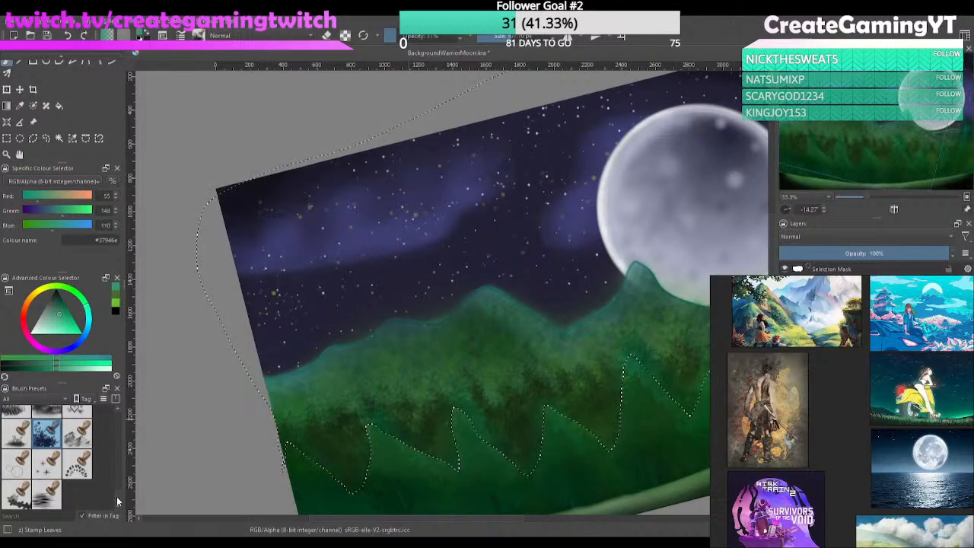
Try darkening the foliage between the pines with the Adjust Multiply brush, and undo the shading
scroll(115, 491, down, 5)
scroll(108, 464, down, 5)
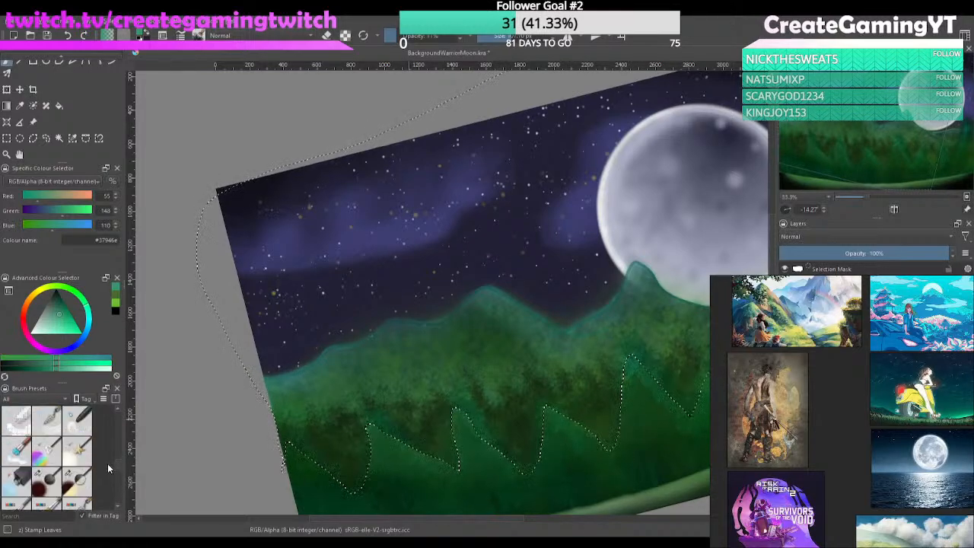
click(46, 449)
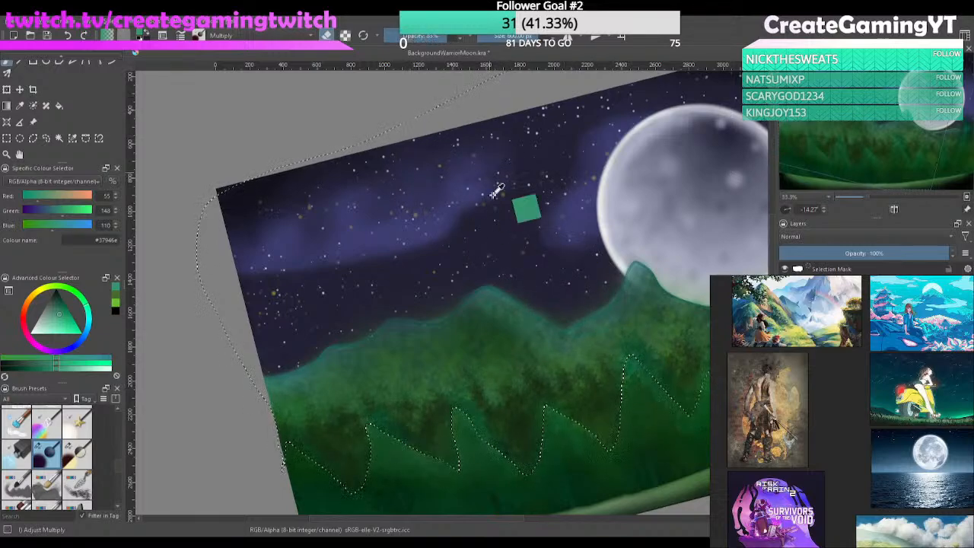
mouse_move(497, 394)
mouse_down()
mouse_move(447, 392)
mouse_move(519, 398)
mouse_up()
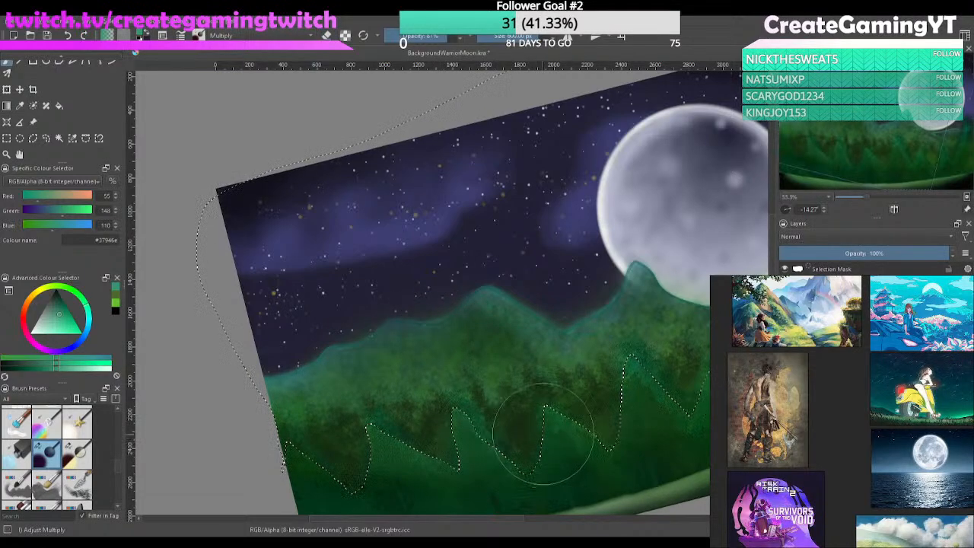
drag(514, 448, 307, 494)
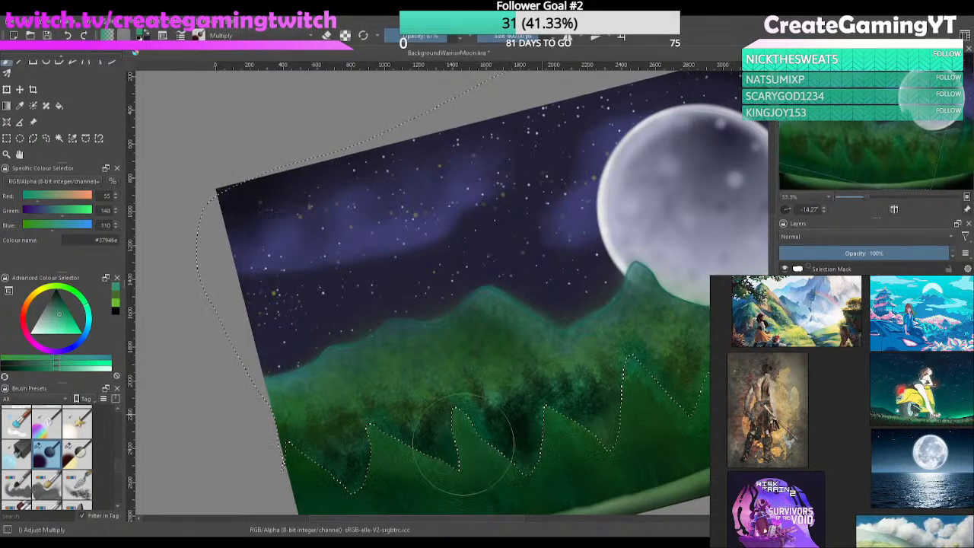
drag(633, 391, 477, 413)
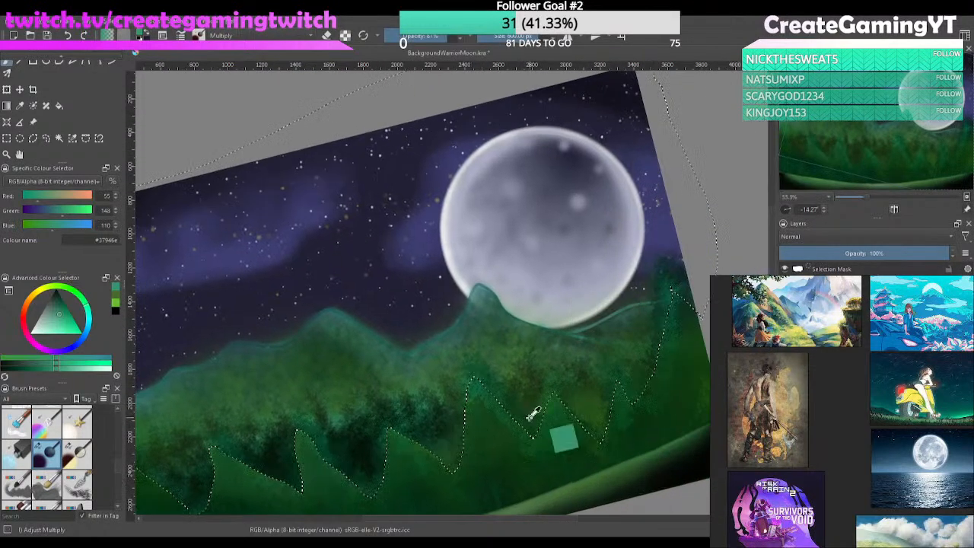
key(ctrl+z)
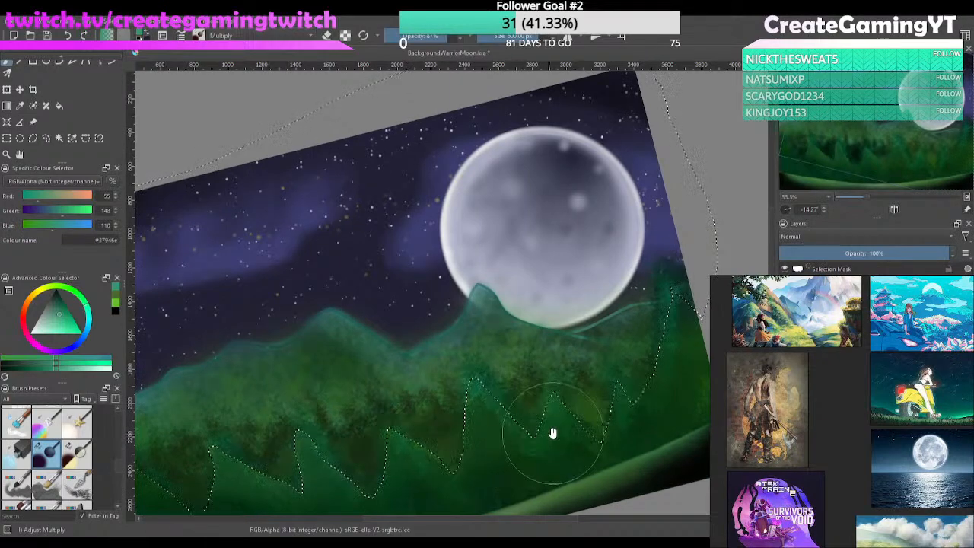
Set the eraser to 100% opacity and erase the teal haze from the mountain slope below the moon
drag(554, 431, 591, 378)
scroll(632, 363, down, 1)
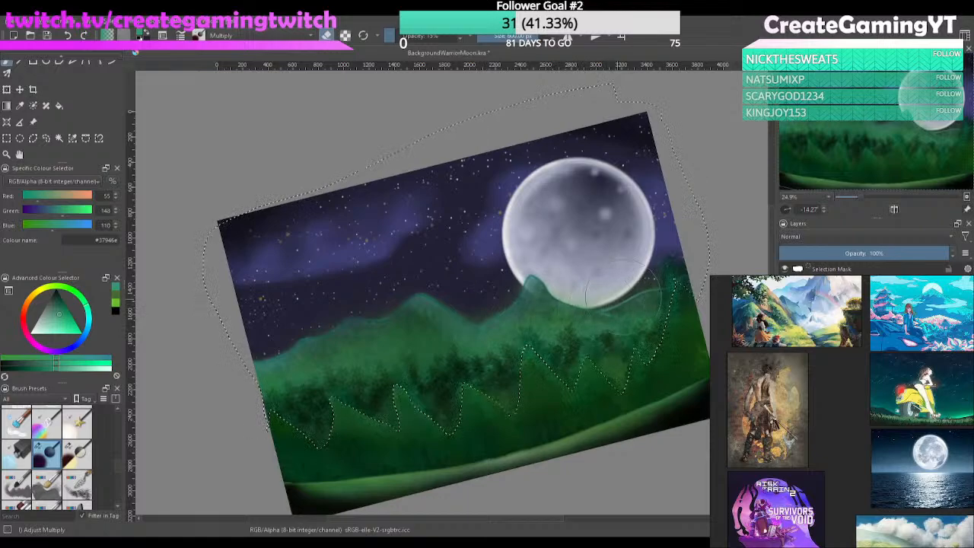
drag(619, 315, 689, 236)
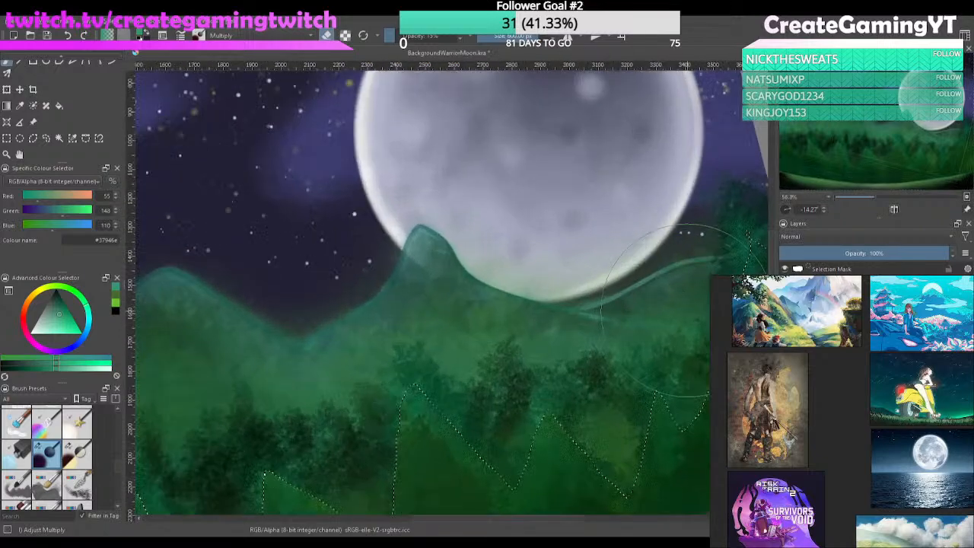
click(441, 36)
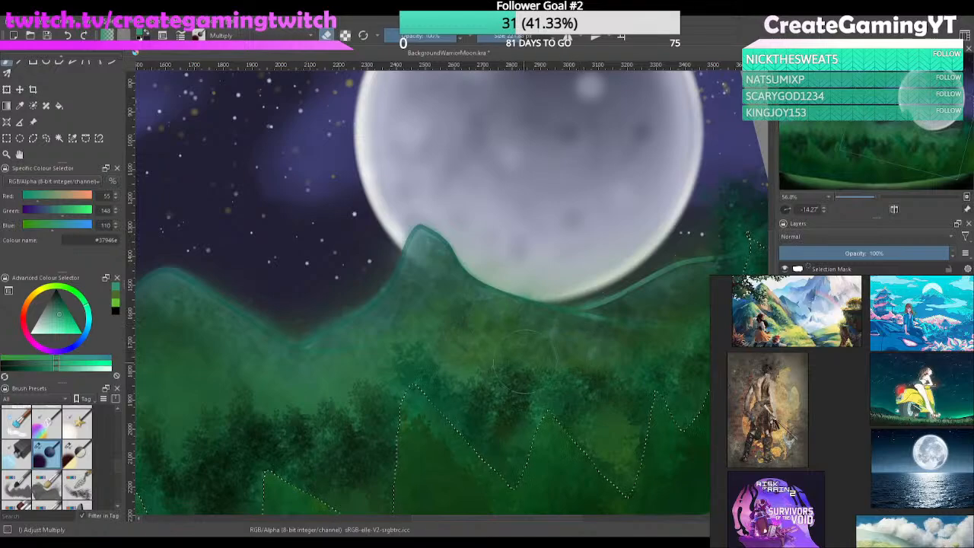
drag(489, 347, 619, 328)
drag(489, 341, 610, 314)
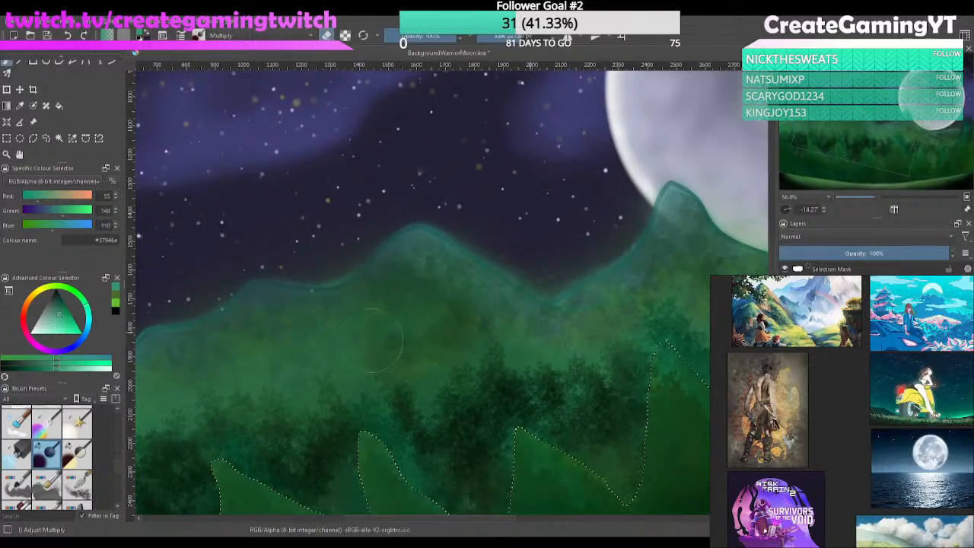
Erase the teal haze from the left mountain slopes above the dark foliage, exposing the olive green beneath
drag(399, 347, 531, 312)
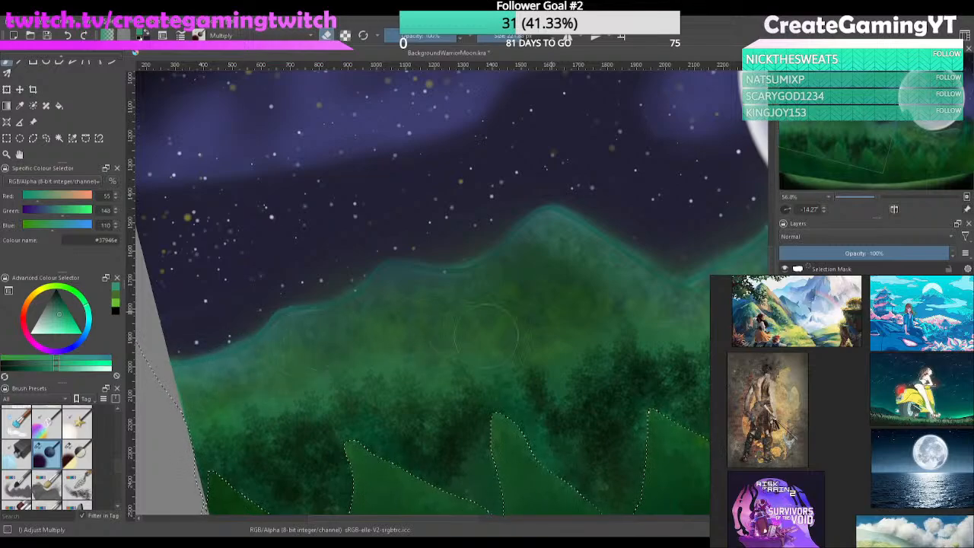
drag(597, 300, 600, 319)
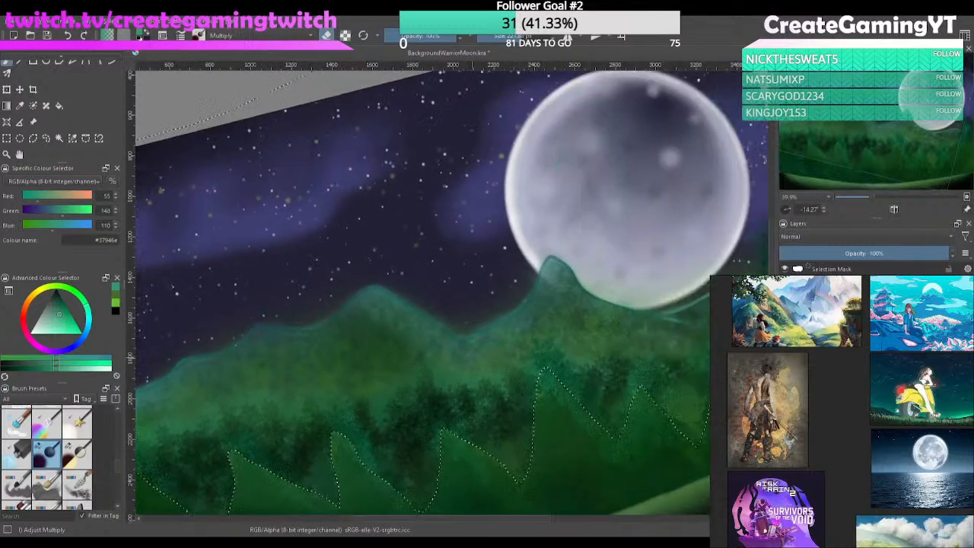
drag(597, 321, 406, 403)
mouse_move(553, 373)
mouse_down()
mouse_move(391, 452)
mouse_move(454, 453)
mouse_move(477, 394)
mouse_move(509, 390)
mouse_up()
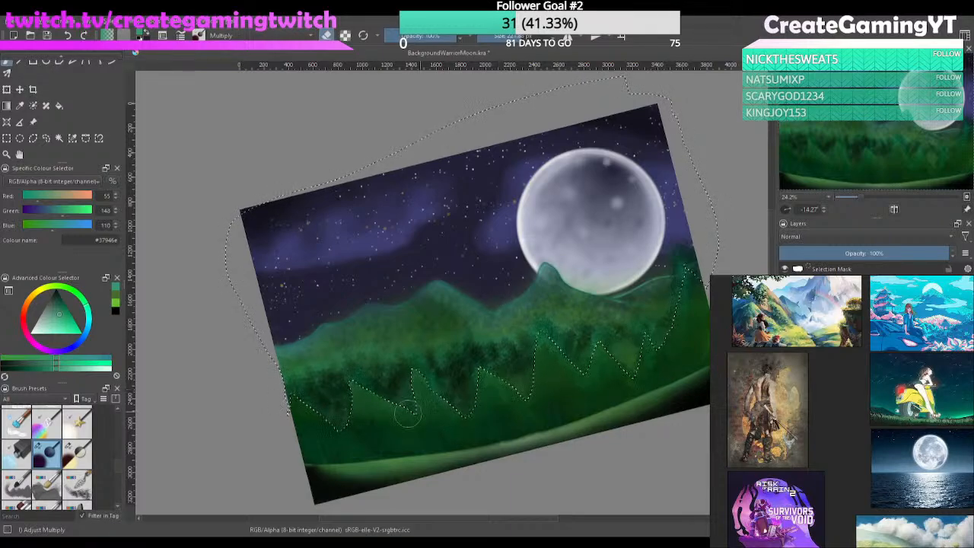
Try erasing the teal tint in the gaps between the left pines at reduced opacities including 29%, and undo the strokes
drag(335, 424, 423, 374)
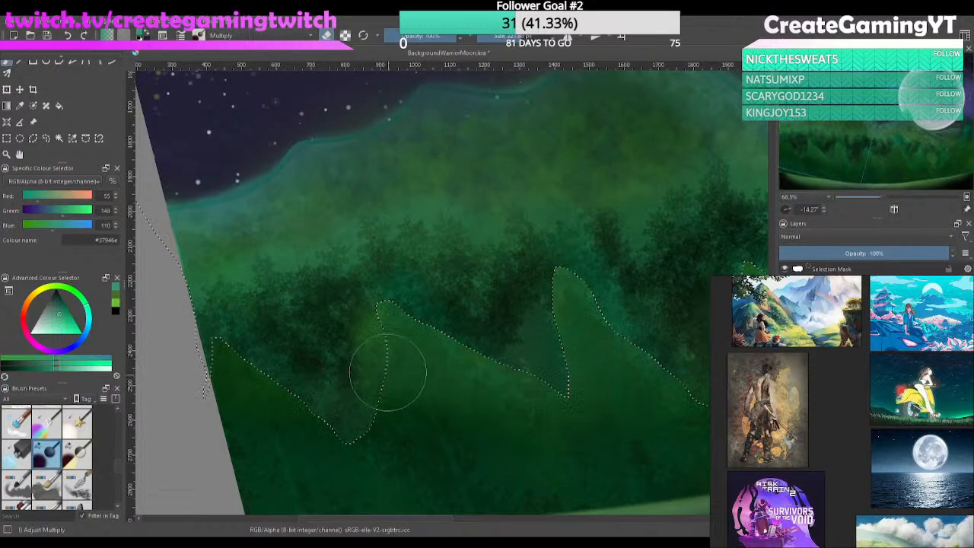
key(ctrl)
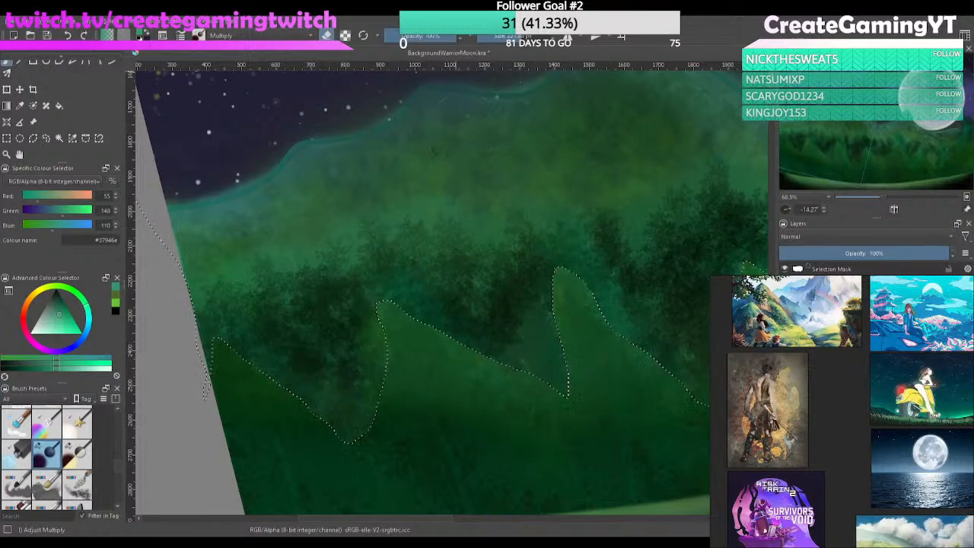
drag(414, 36, 405, 36)
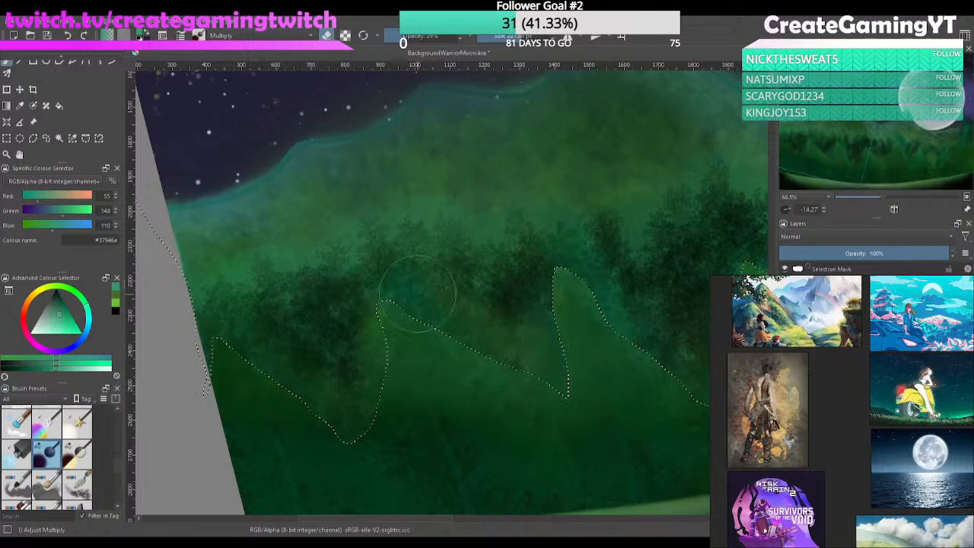
drag(405, 37, 414, 36)
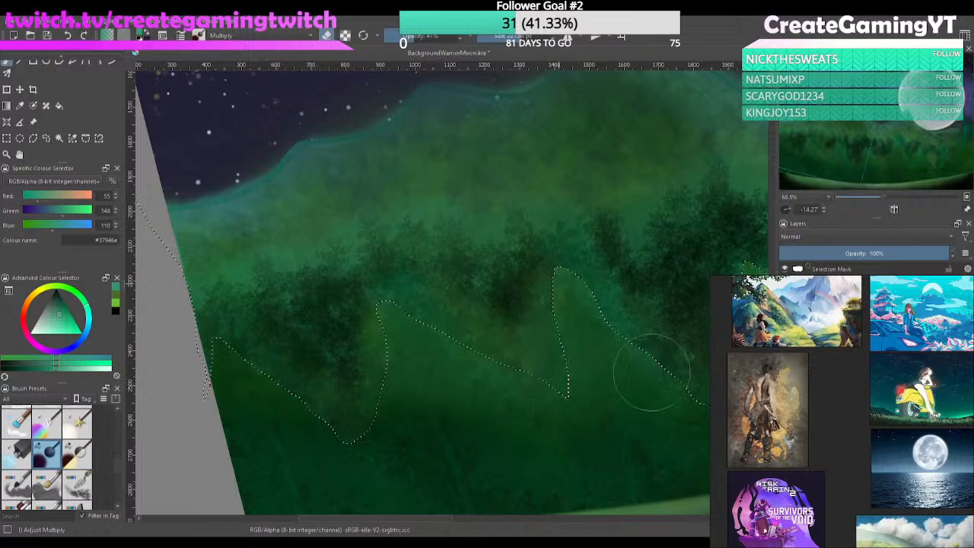
drag(724, 366, 503, 387)
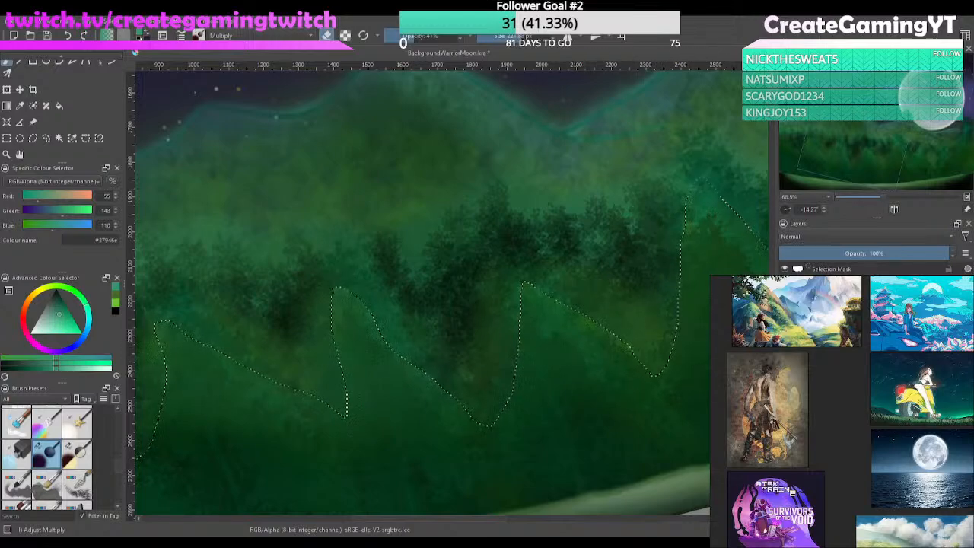
drag(385, 429, 601, 402)
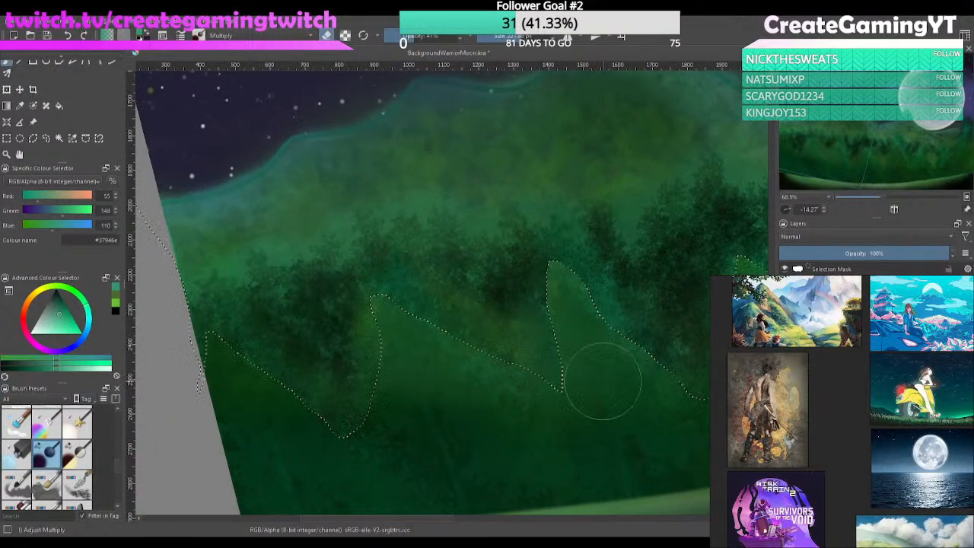
key(ctrl+z)
key(ctrl+z)
key(ctrl+z)
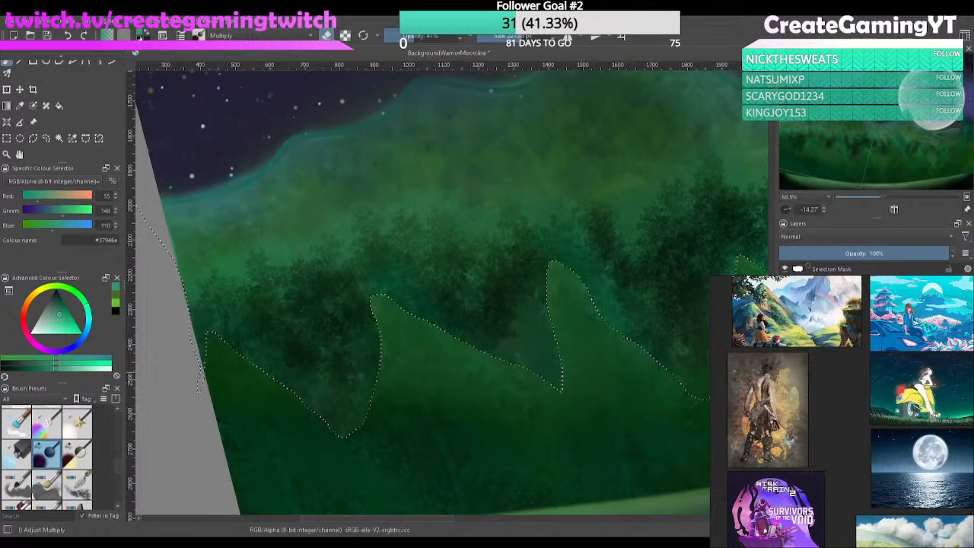
Compare the slope with the foliage and the painted pines shown and hidden
key(ctrl+z)
key(ctrl+z)
key(ctrl+z)
key(ctrl+z)
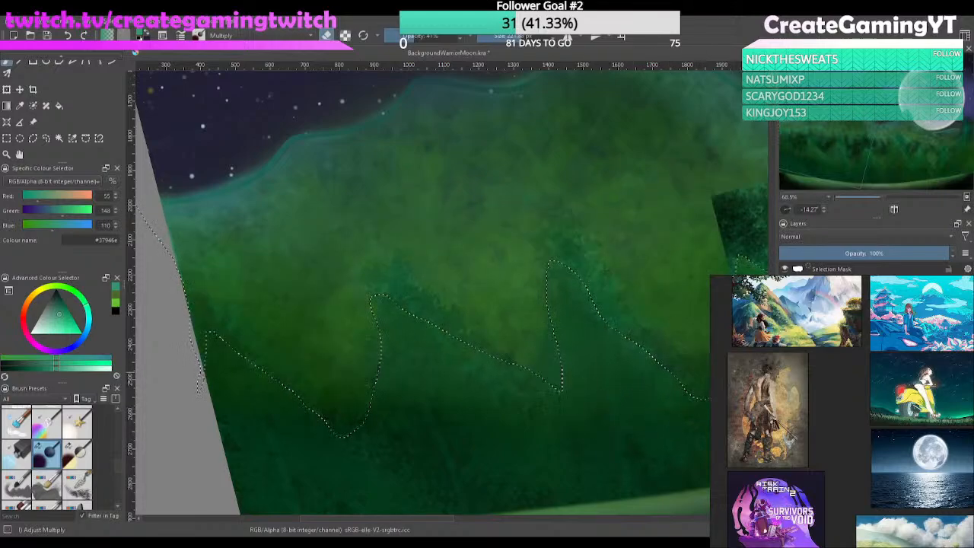
key(ctrl+shift+z)
key(ctrl+shift+z)
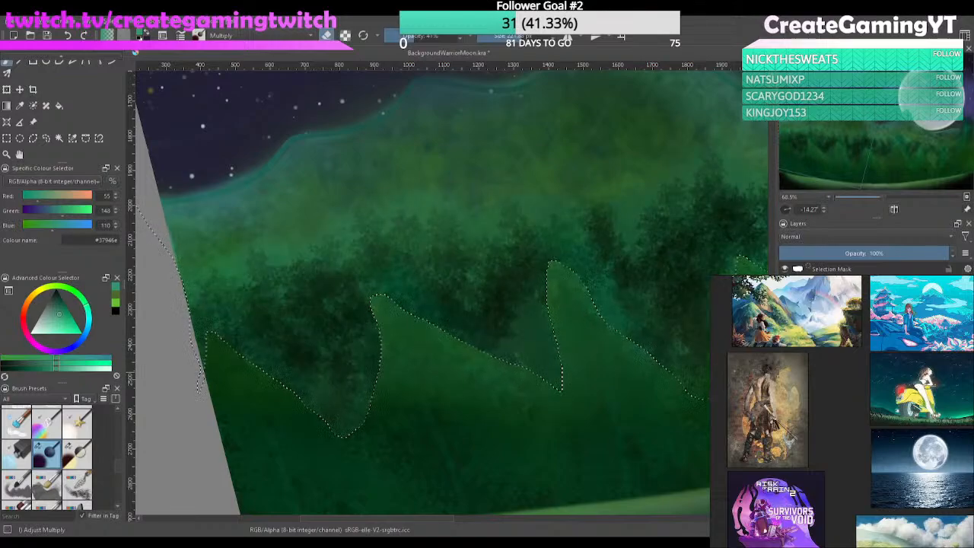
key(ctrl+shift+z)
key(ctrl+z)
key(ctrl+shift+z)
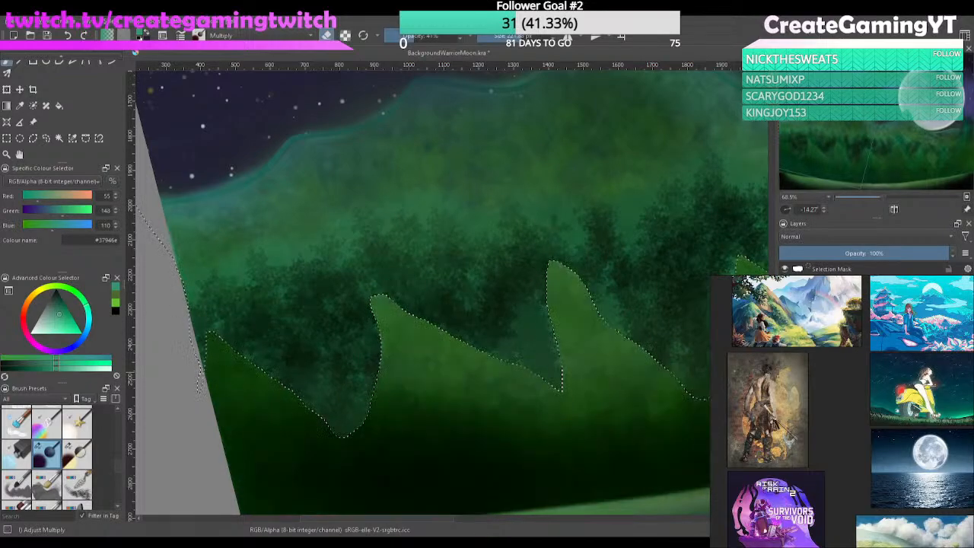
key(ctrl+z)
key(ctrl+shift+z)
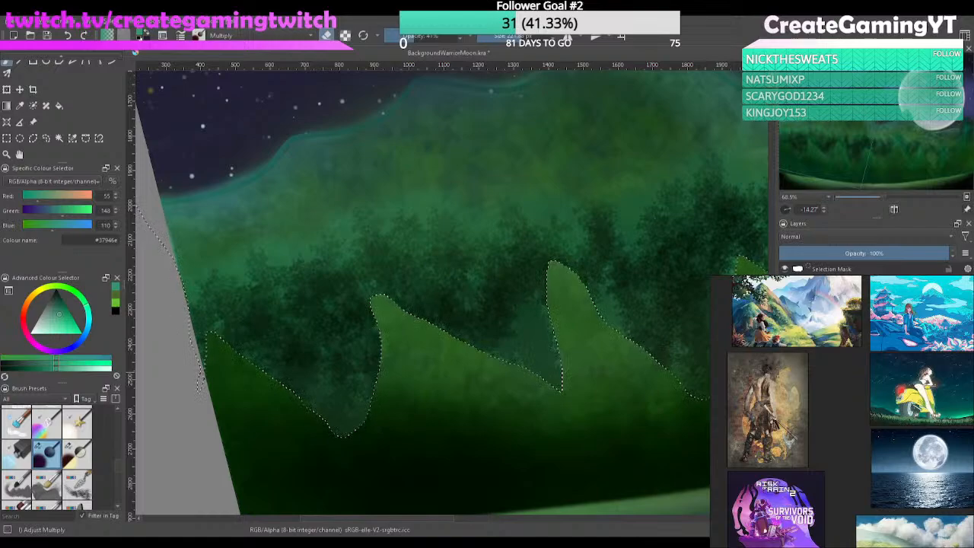
key(ctrl+z)
key(ctrl+shift+z)
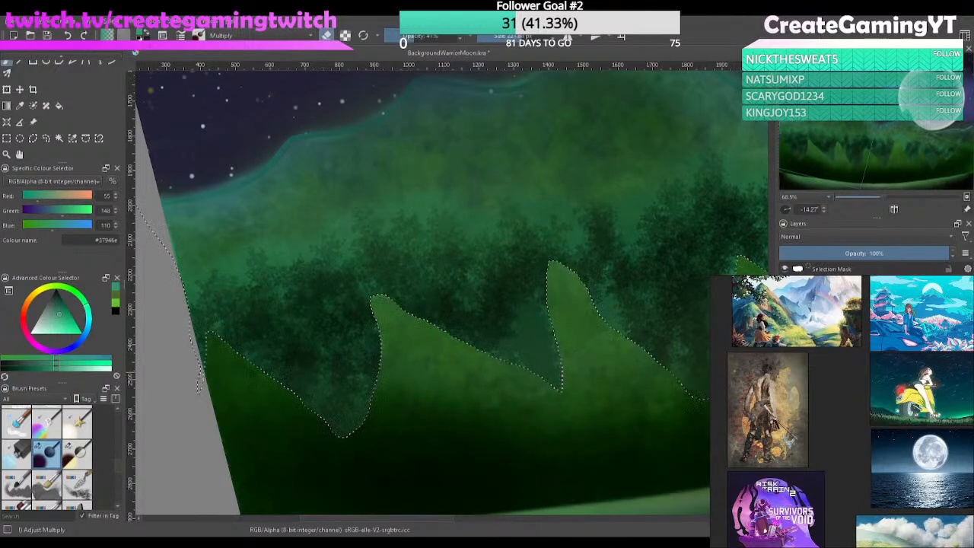
key(ctrl+z)
key(ctrl+shift+z)
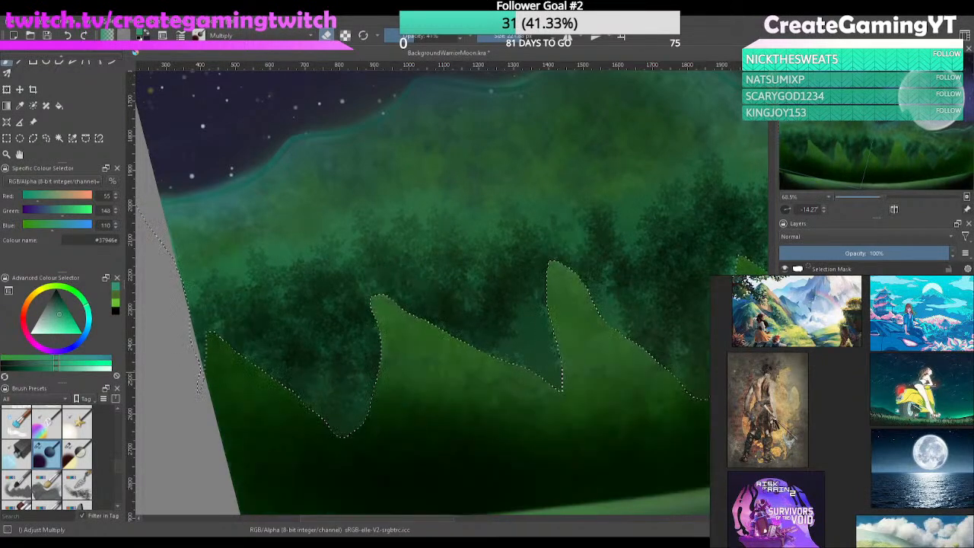
key(ctrl+z)
key(ctrl+shift+z)
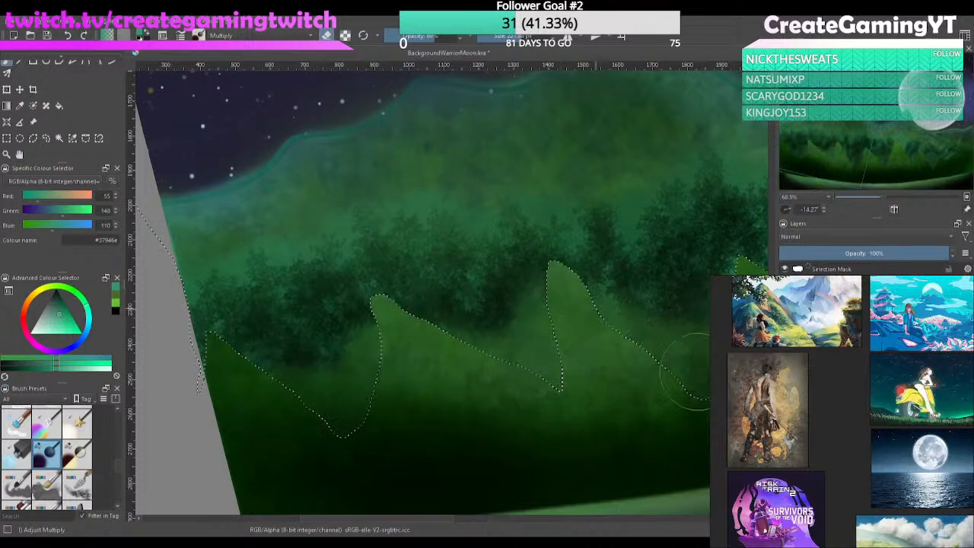
Fade out the lower edge of the dark foliage with the eraser along the gaps between the pines, across to the right side
drag(740, 367, 433, 422)
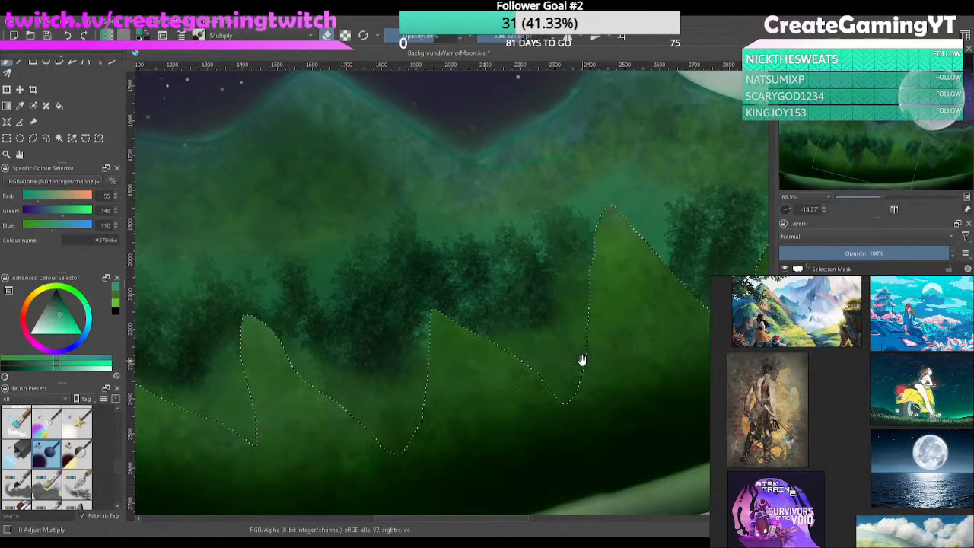
drag(581, 361, 441, 397)
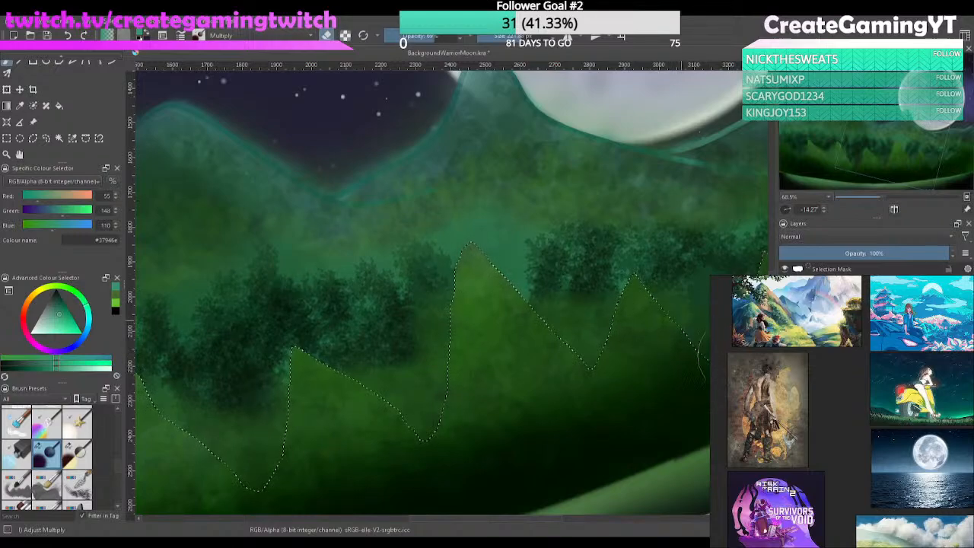
mouse_move(744, 355)
mouse_down()
mouse_move(703, 373)
mouse_move(543, 381)
mouse_up()
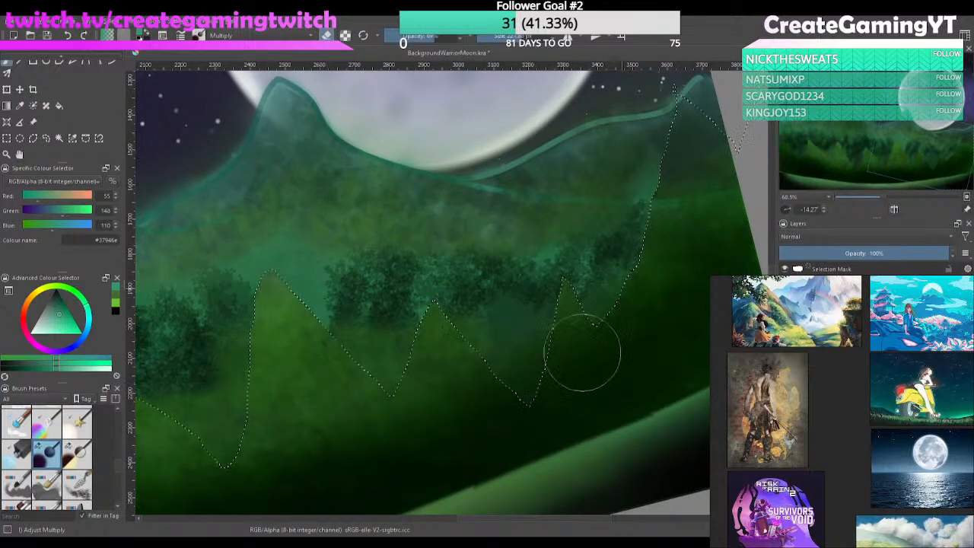
Delete the treetop selection mask and show the painted pine layer again
click(832, 268)
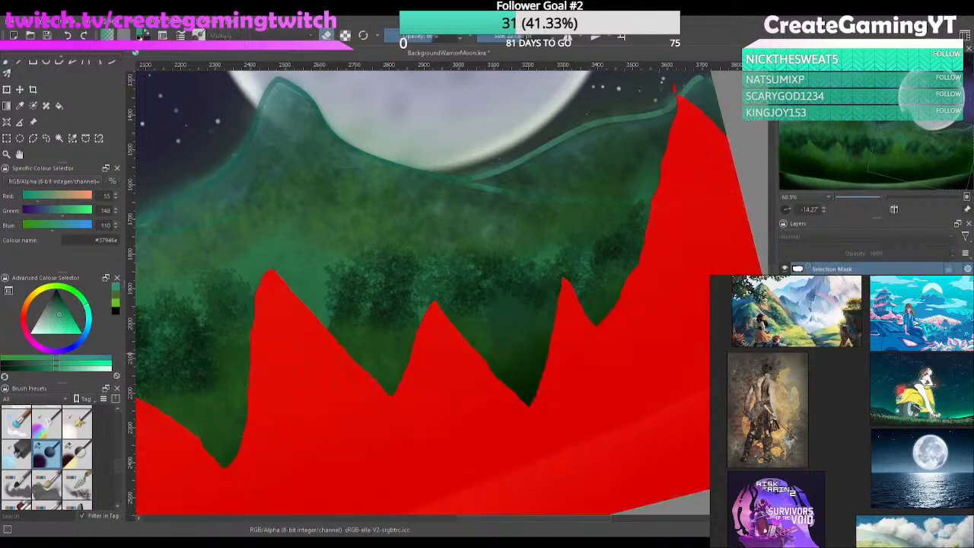
key(shift+Delete)
scroll(459, 315, down, 1)
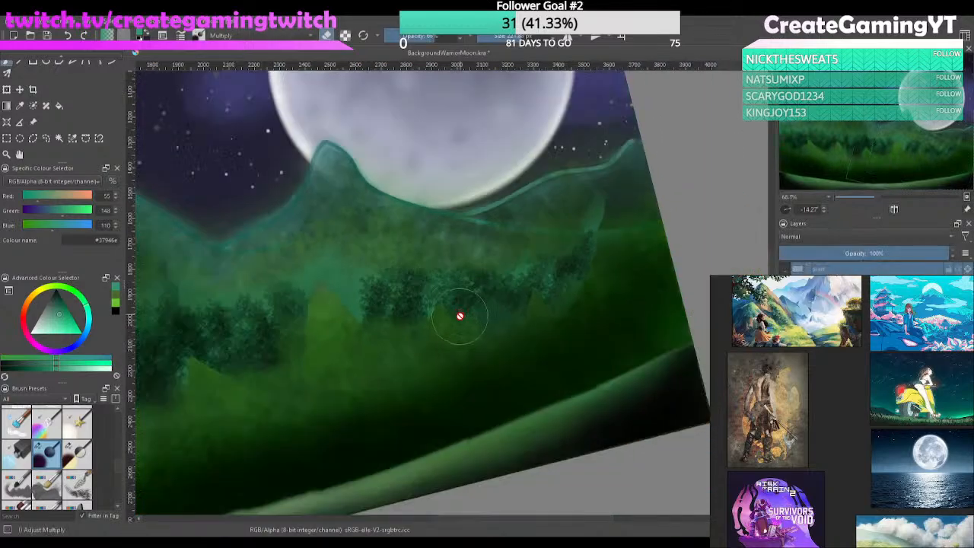
drag(459, 318, 644, 328)
scroll(542, 337, down, 1)
mouse_move(542, 337)
mouse_down()
mouse_move(454, 364)
mouse_move(404, 359)
mouse_up()
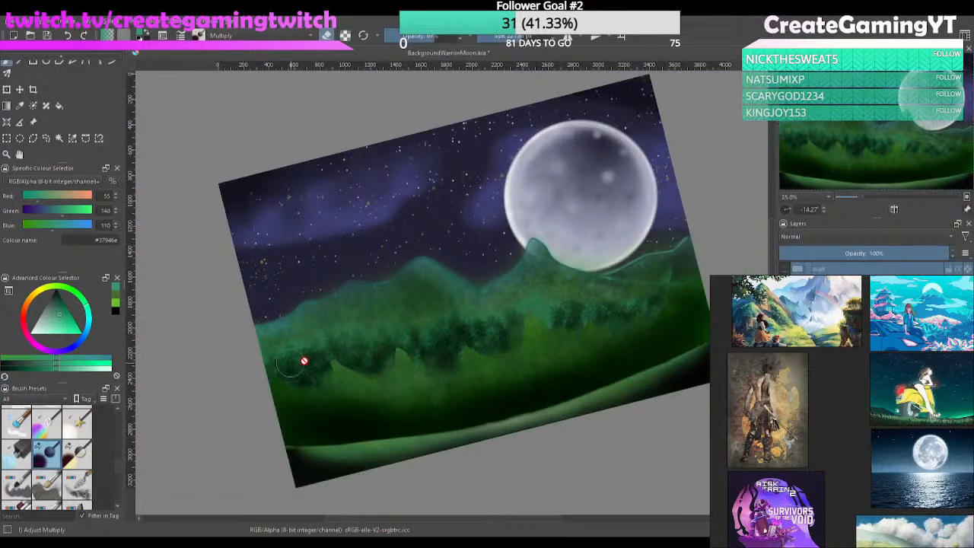
click(785, 304)
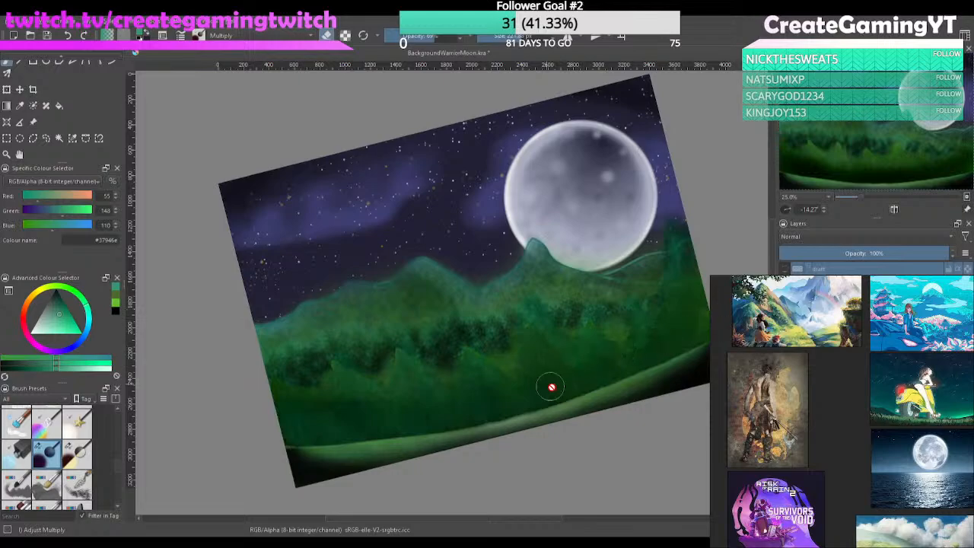
Compare the area around the left pine tips with the foliage layer hidden and shown
mouse_move(461, 406)
mouse_down()
mouse_move(501, 389)
mouse_move(393, 387)
mouse_move(407, 335)
mouse_move(487, 370)
mouse_move(465, 264)
mouse_move(545, 343)
mouse_up()
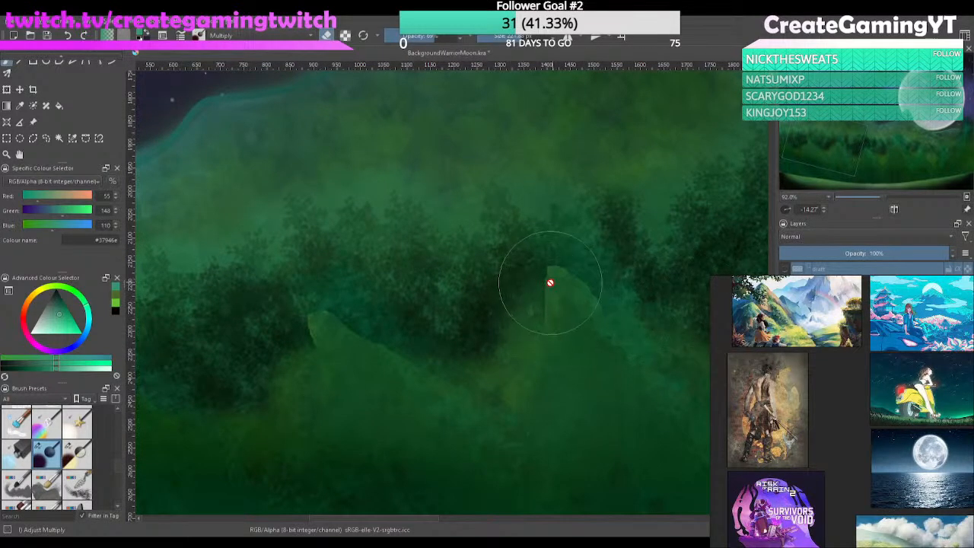
key(e)
click(785, 299)
click(784, 299)
click(785, 299)
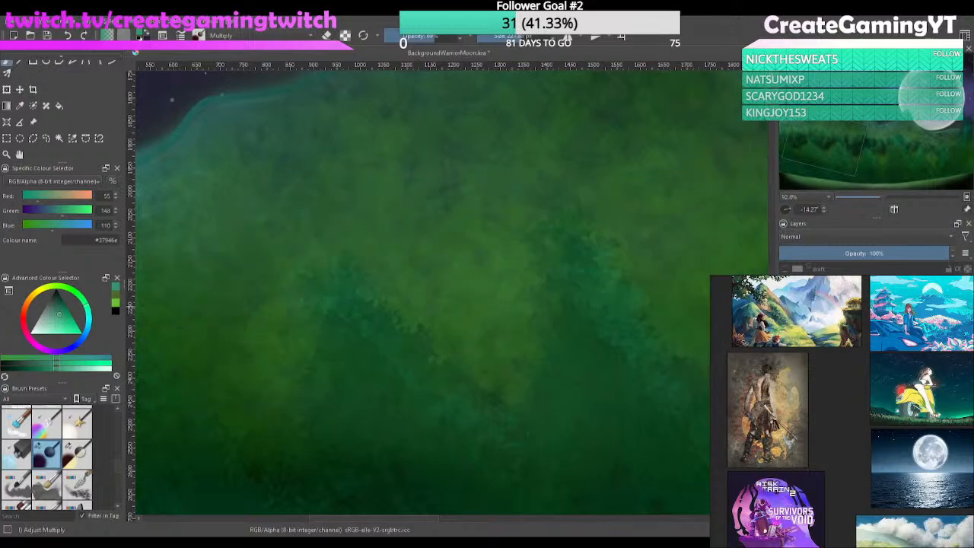
click(784, 299)
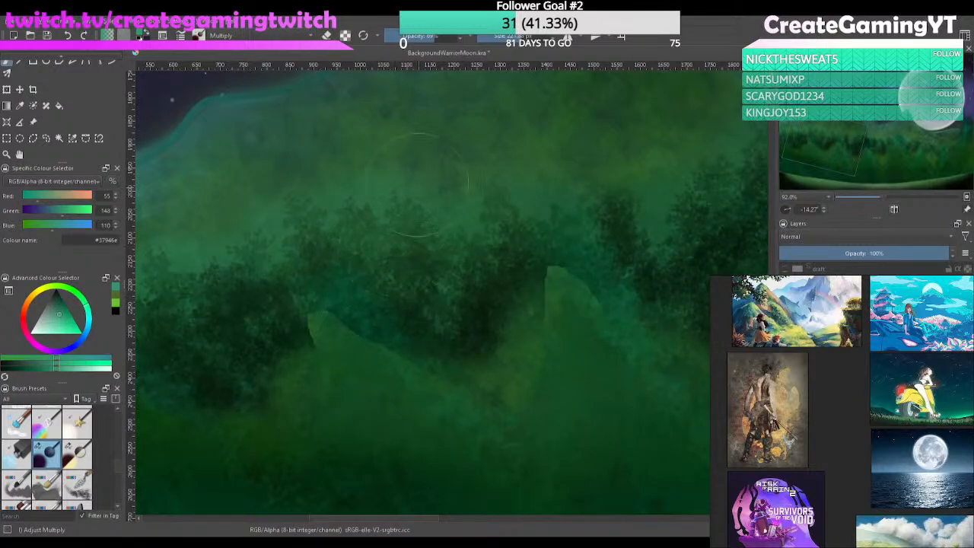
Try erasing the hard edge at the left pine tip with the Adjust Multiply brush, and undo the strokes
key(e)
drag(347, 307, 338, 302)
mouse_move(396, 318)
mouse_down()
mouse_move(362, 329)
mouse_move(382, 313)
mouse_move(309, 302)
mouse_move(348, 291)
mouse_move(283, 340)
mouse_up()
key(ctrl+z)
key(ctrl+z)
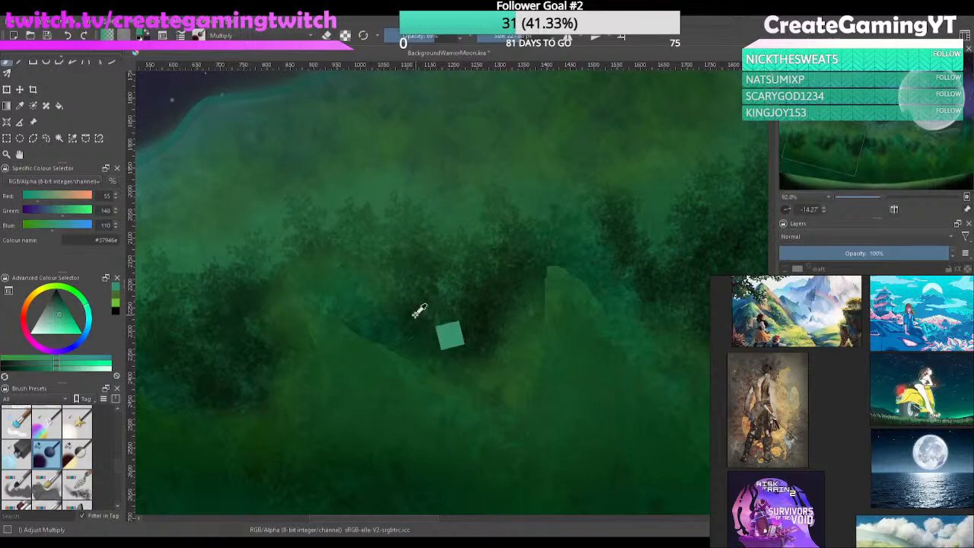
Try erasing around the left pine tip with the Basic-1 brush at 100% opacity, and undo the stroke
drag(391, 330, 463, 260)
key(slash)
drag(415, 218, 376, 239)
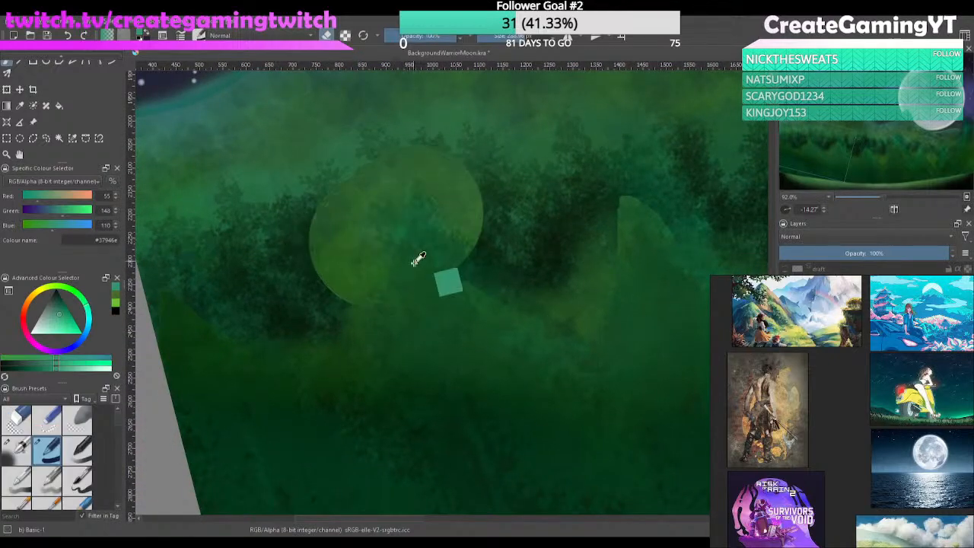
key(ctrl+z)
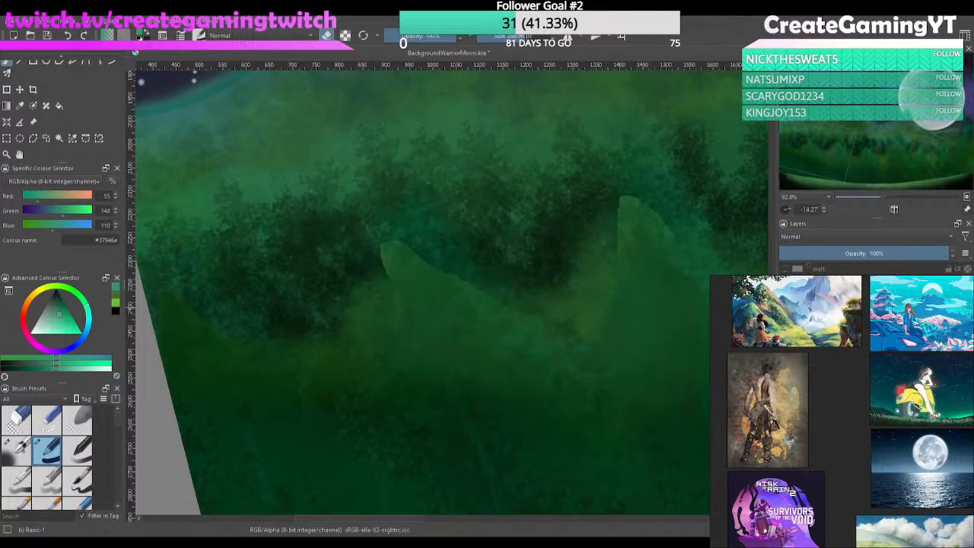
Compare the left slope and pine tips with the yellow-green haze layer shown and hidden
click(785, 320)
click(785, 320)
click(785, 320)
click(785, 319)
click(785, 320)
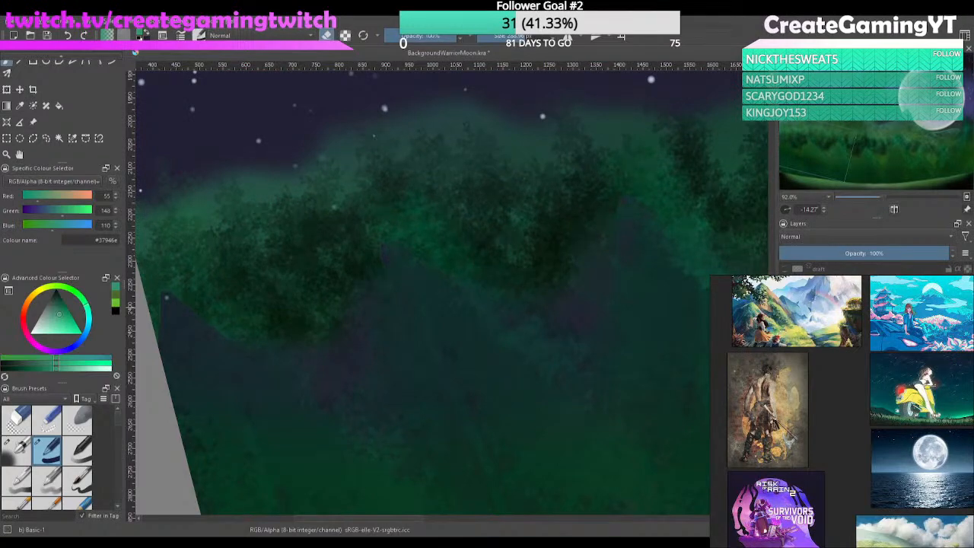
click(784, 320)
click(785, 319)
mouse_move(570, 326)
mouse_down()
mouse_move(405, 395)
mouse_move(507, 325)
mouse_move(452, 324)
mouse_move(519, 298)
mouse_move(562, 256)
mouse_up()
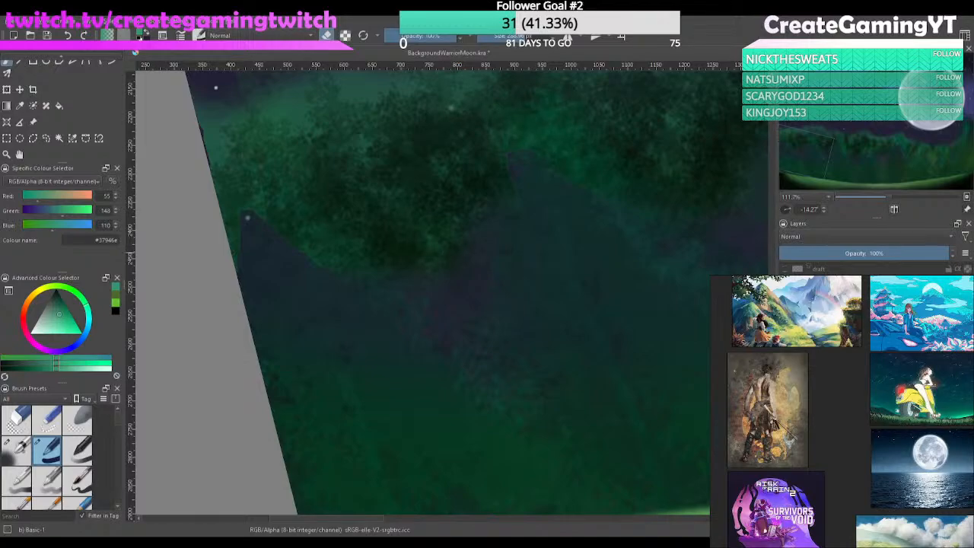
Compare the left pine tips with the painted pine and leafy foliage layers alternately hidden and shown
click(784, 298)
click(785, 297)
click(784, 312)
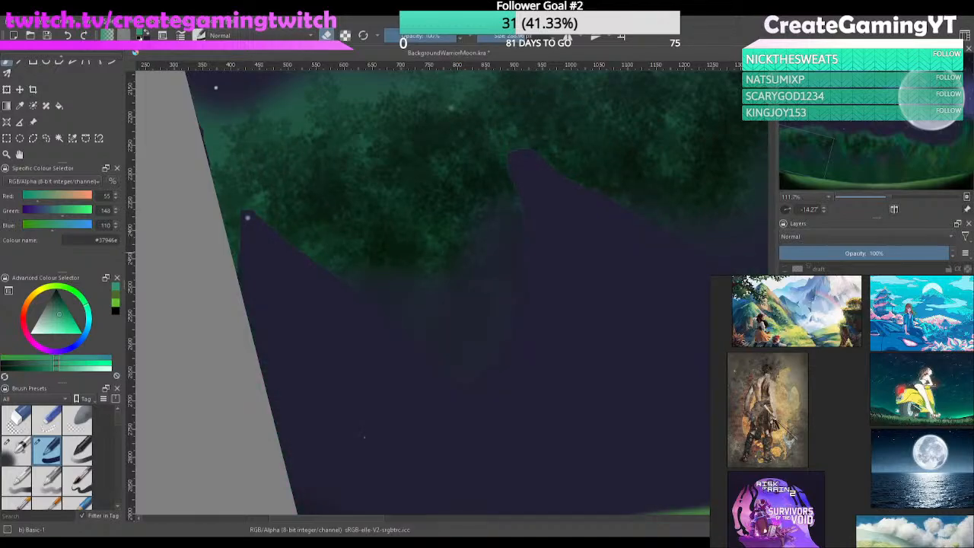
click(784, 312)
click(785, 312)
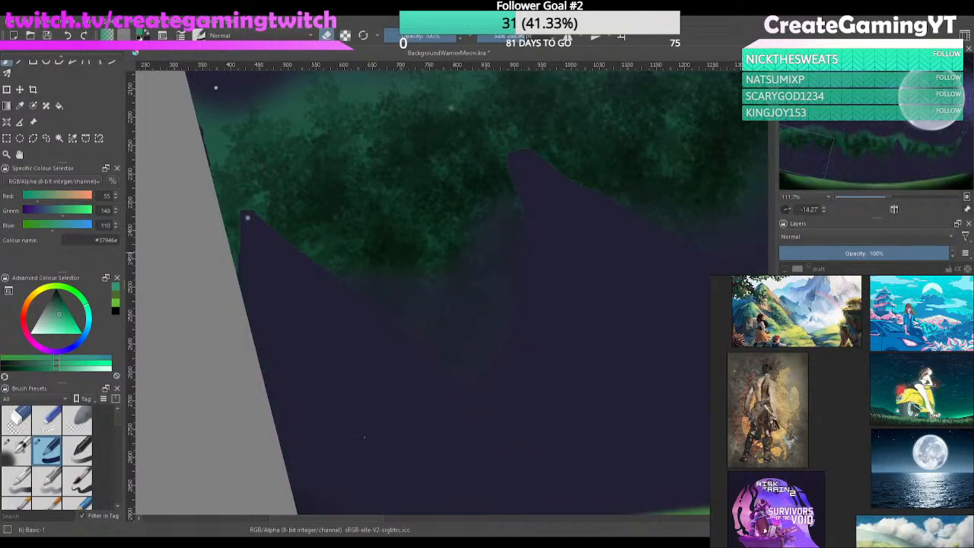
click(785, 312)
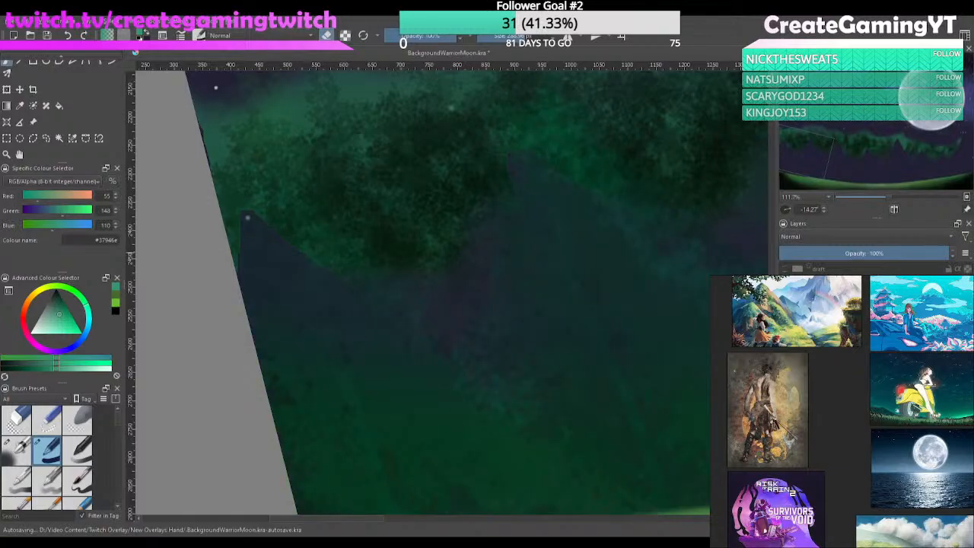
click(784, 297)
click(784, 298)
click(785, 298)
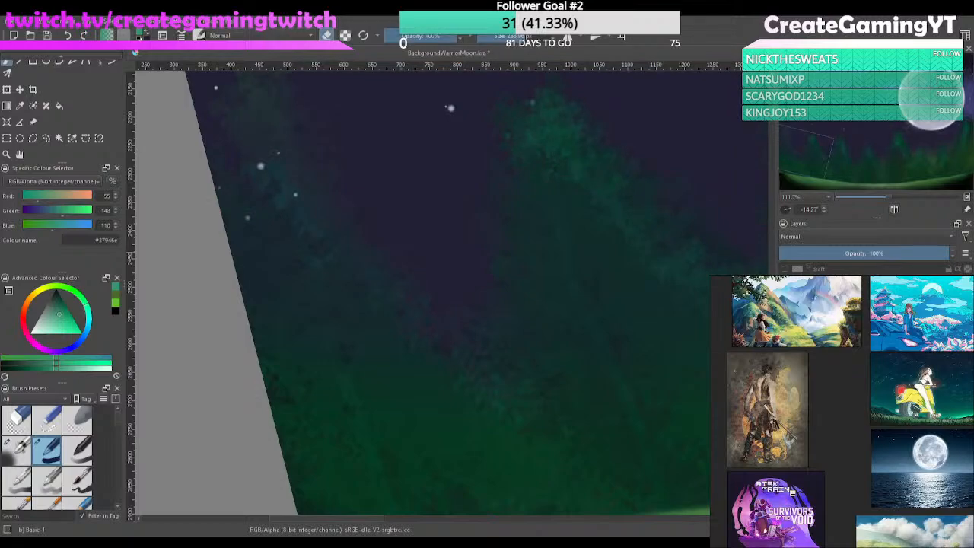
click(784, 312)
click(784, 312)
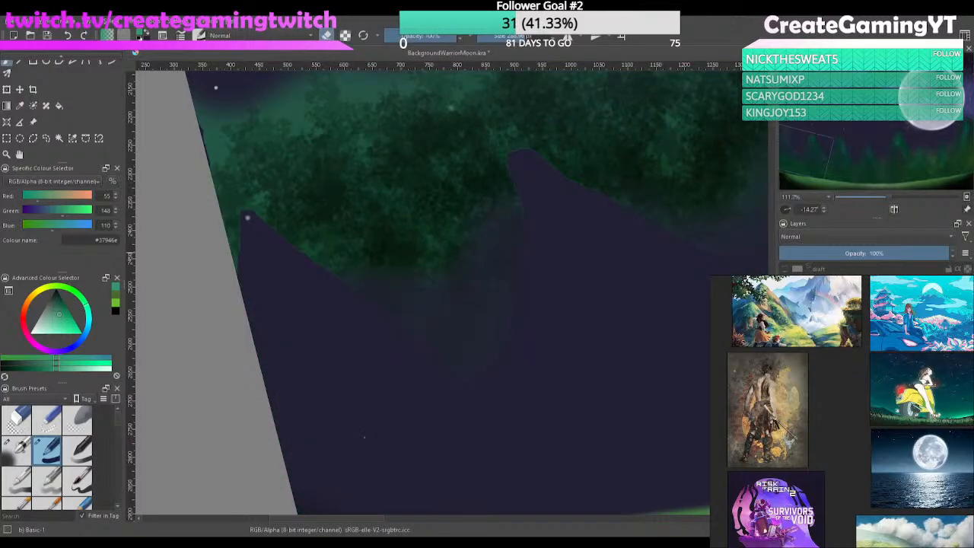
Try erasing the hard foliage edge beside the second pine tip with the large Basic-1 brush, and undo the stroke
mouse_move(668, 333)
mouse_down()
mouse_move(665, 346)
mouse_move(563, 393)
mouse_move(622, 355)
mouse_move(553, 414)
mouse_move(677, 320)
mouse_move(551, 330)
mouse_up()
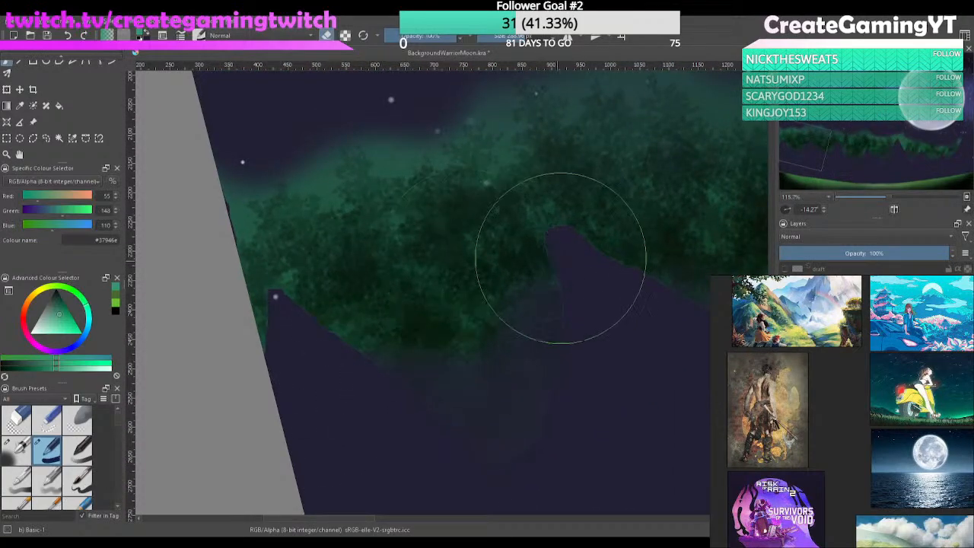
mouse_move(564, 292)
mouse_down()
mouse_move(574, 335)
mouse_move(581, 322)
mouse_move(568, 285)
mouse_move(451, 198)
mouse_up()
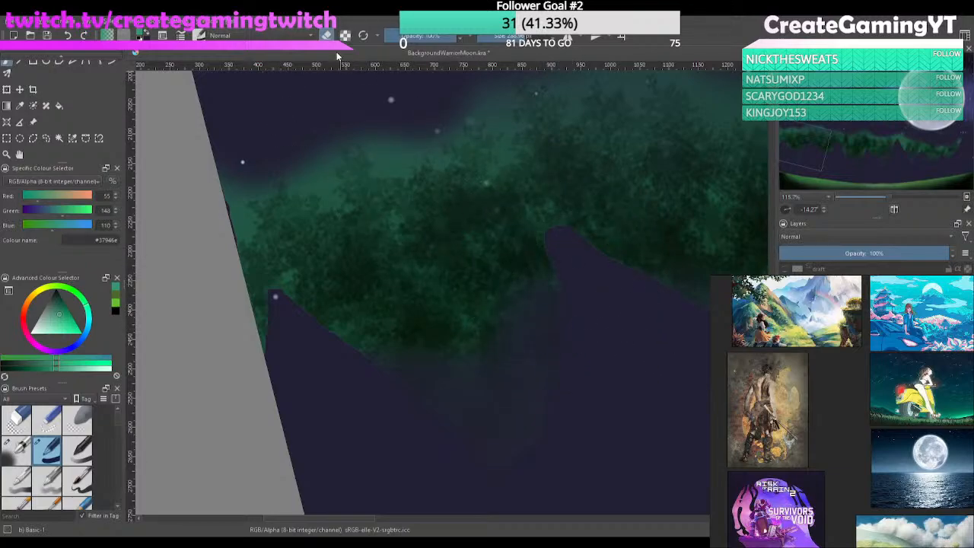
click(406, 37)
scroll(551, 204, up, 5)
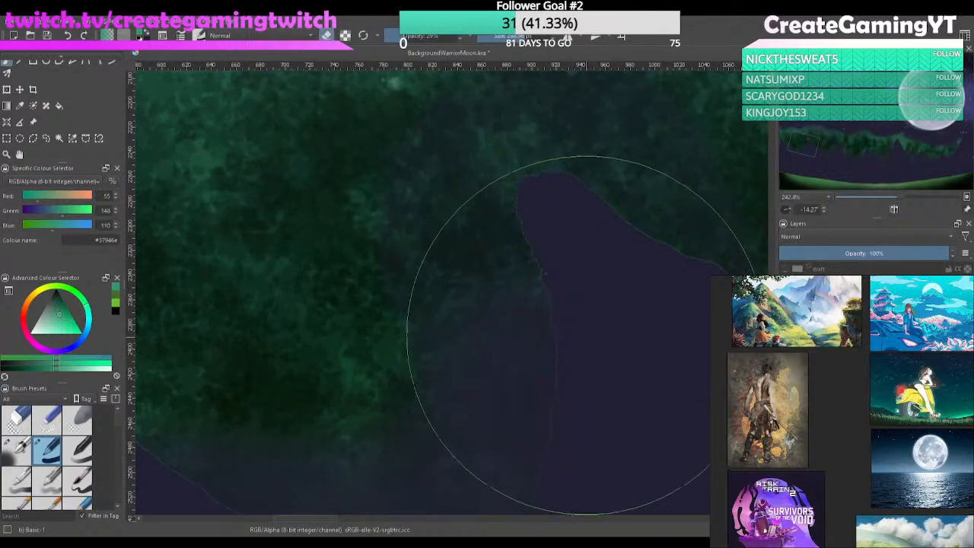
key(ctrl+z)
Soften the foliage edge beside the second pine tip with a smaller Basic-1 eraser, raising its opacity to 74%
shift+drag(602, 269, 328, 476)
mouse_move(510, 209)
mouse_down()
mouse_move(546, 279)
mouse_move(536, 250)
mouse_move(559, 329)
mouse_move(526, 220)
mouse_move(554, 297)
mouse_move(542, 258)
mouse_move(493, 203)
mouse_move(548, 244)
mouse_up()
click(437, 36)
mouse_move(600, 304)
mouse_down()
mouse_move(558, 315)
mouse_move(591, 257)
mouse_move(530, 325)
mouse_move(601, 347)
mouse_move(591, 315)
mouse_up()
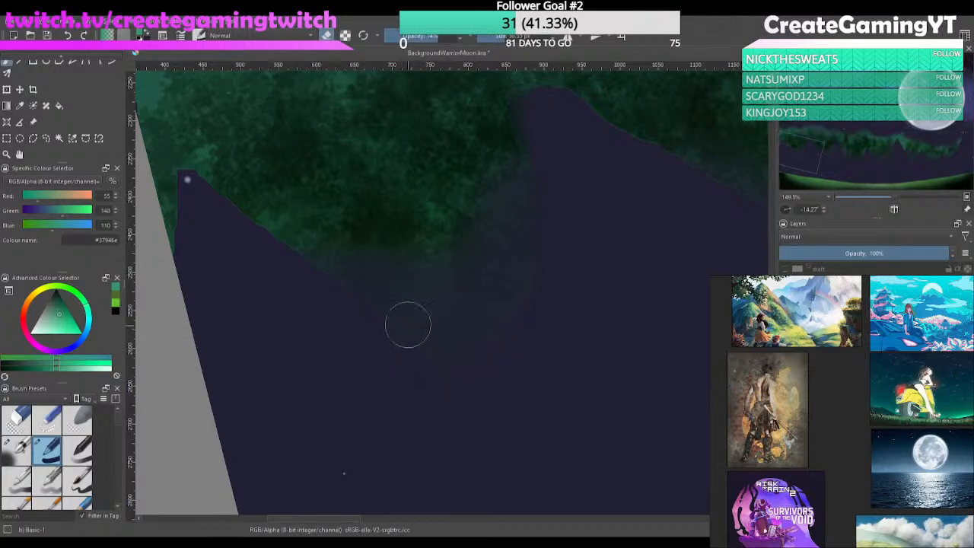
Try erasing the hard foliage edge around the leftmost pine tip and its slope, and undo the strokes
mouse_move(312, 261)
mouse_down()
mouse_move(200, 188)
mouse_move(299, 255)
mouse_up()
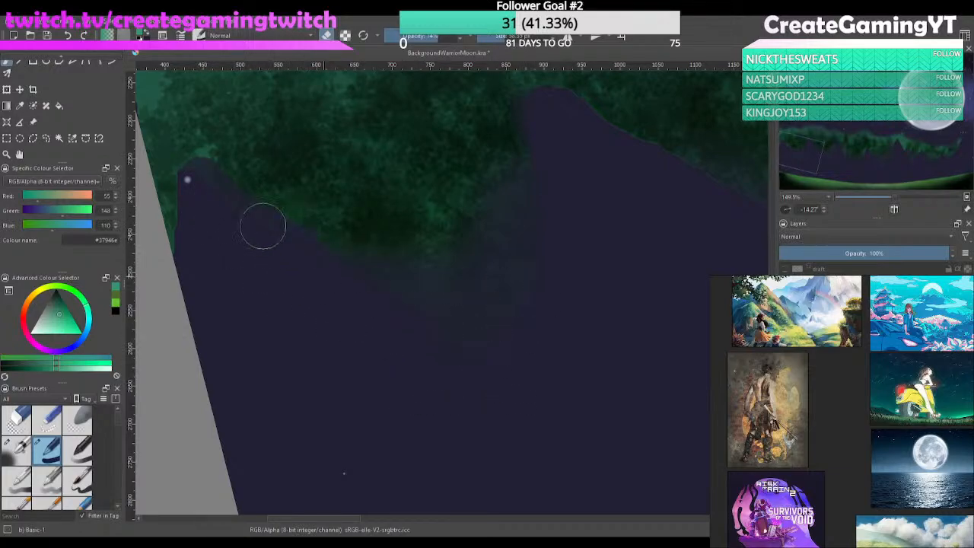
mouse_move(210, 183)
mouse_down()
mouse_move(191, 169)
mouse_move(186, 199)
mouse_up()
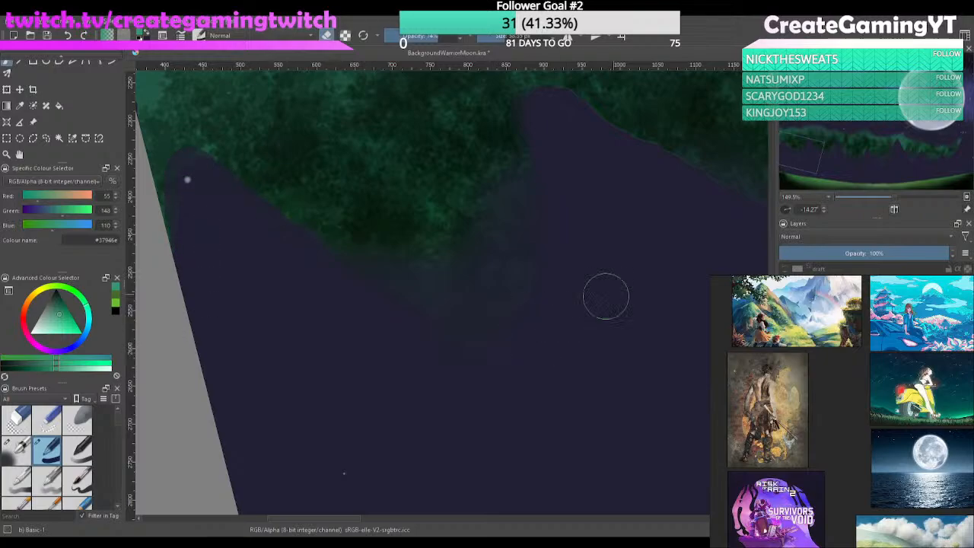
drag(643, 258, 576, 280)
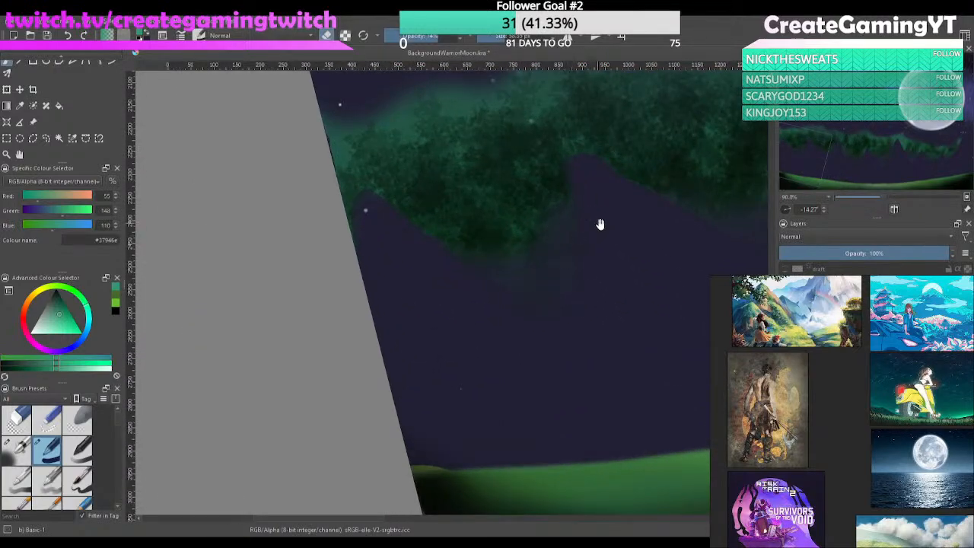
key(ctrl+z)
key(ctrl+z)
key(ctrl+z)
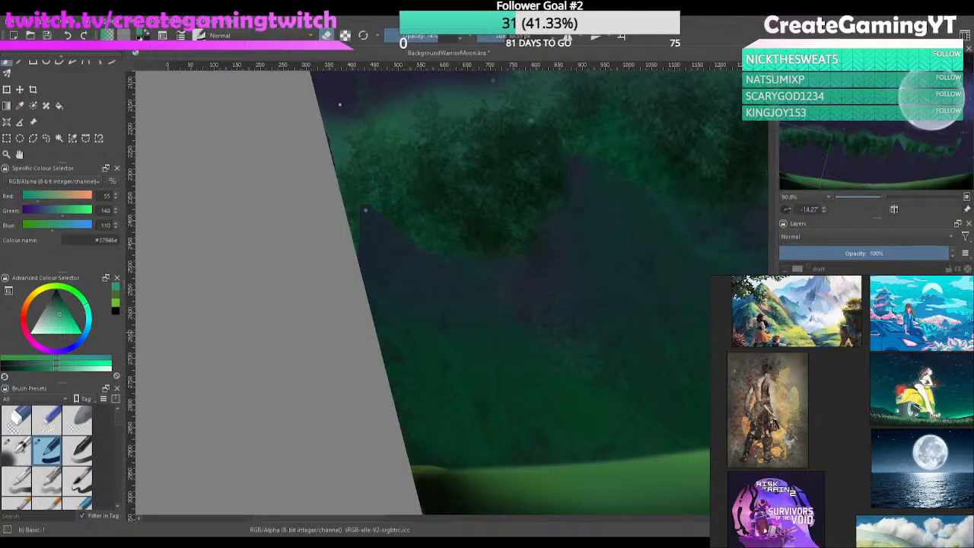
Compare the erased foliage edges with the pine and haze layers hidden and shown
key(ctrl+shift+z)
key(ctrl+z)
key(ctrl+shift+z)
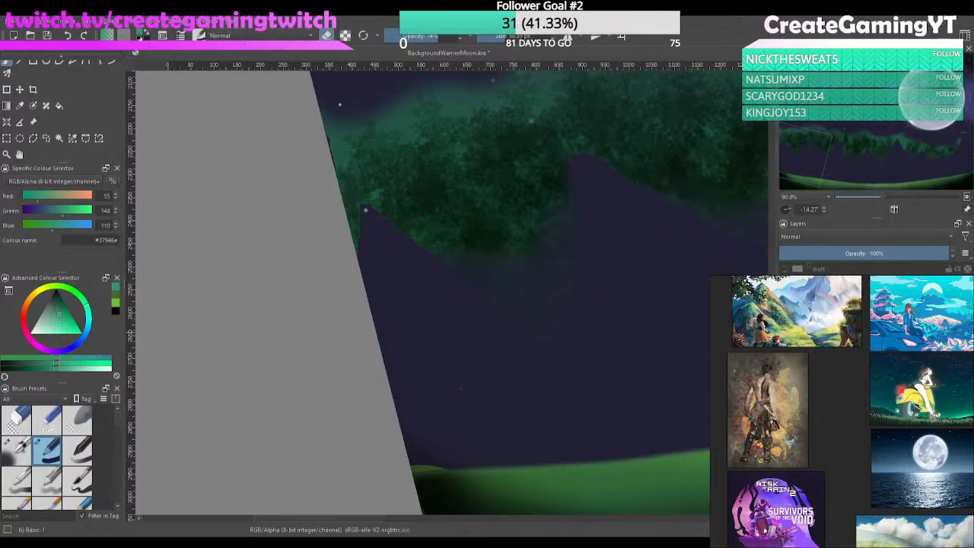
key(ctrl+z)
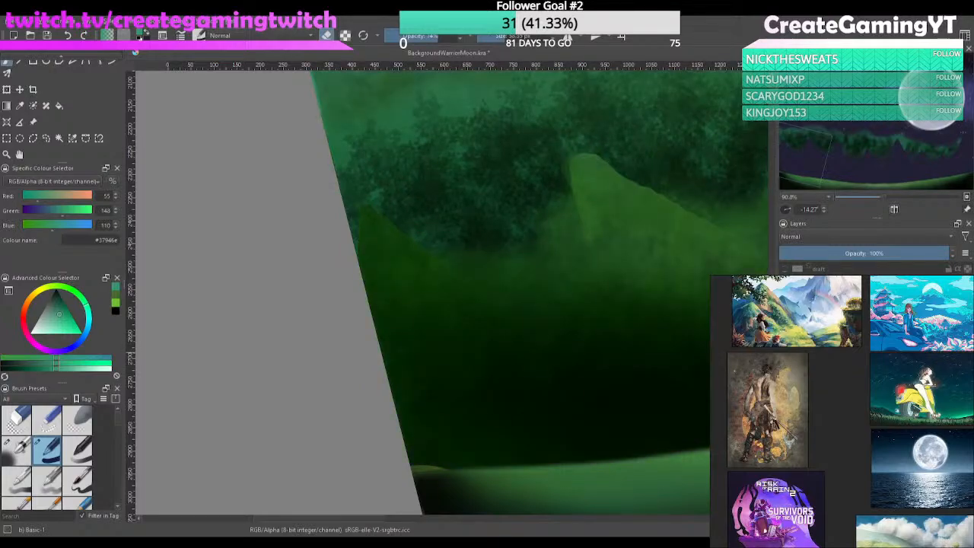
key(ctrl+shift+z)
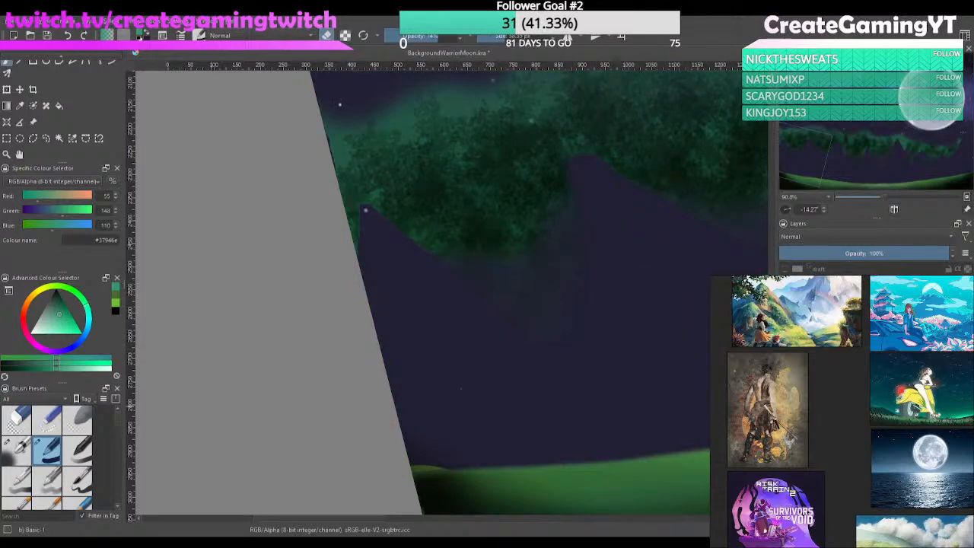
Try blending the second pine tip's edge with the Adjust Multiply brush, undo the paint stroke, and try the brush as an eraser
mouse_move(116, 418)
mouse_down()
mouse_move(119, 486)
mouse_move(117, 457)
mouse_up()
click(47, 481)
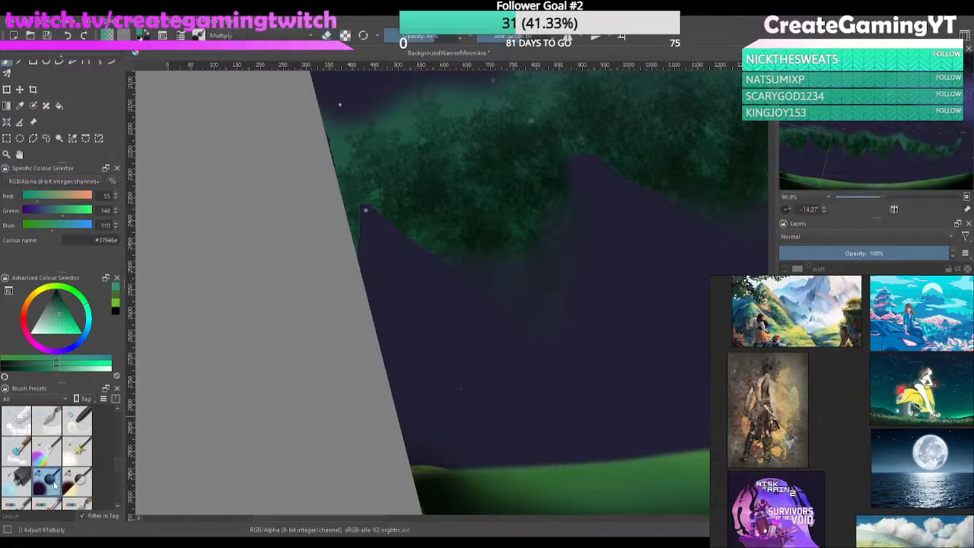
mouse_move(554, 190)
mouse_down()
mouse_move(548, 279)
mouse_move(553, 169)
mouse_move(556, 279)
mouse_move(567, 228)
mouse_up()
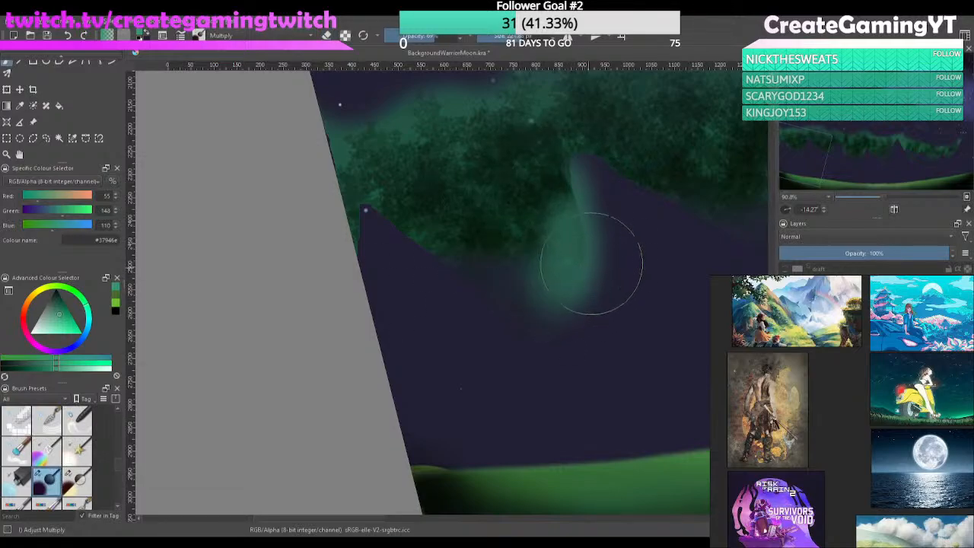
key(ctrl+z)
key(e)
mouse_move(574, 244)
mouse_down()
mouse_move(568, 304)
mouse_move(582, 260)
mouse_move(573, 184)
mouse_move(580, 286)
mouse_up()
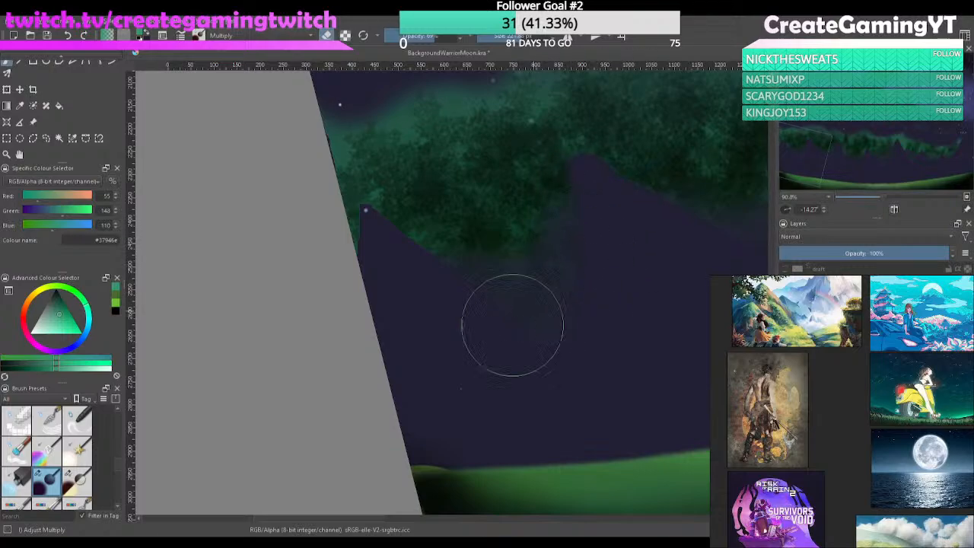
Try erasing more foliage along the second pine tip's left edge with the Basic-1 brush, and undo it
scroll(116, 464, up, 6)
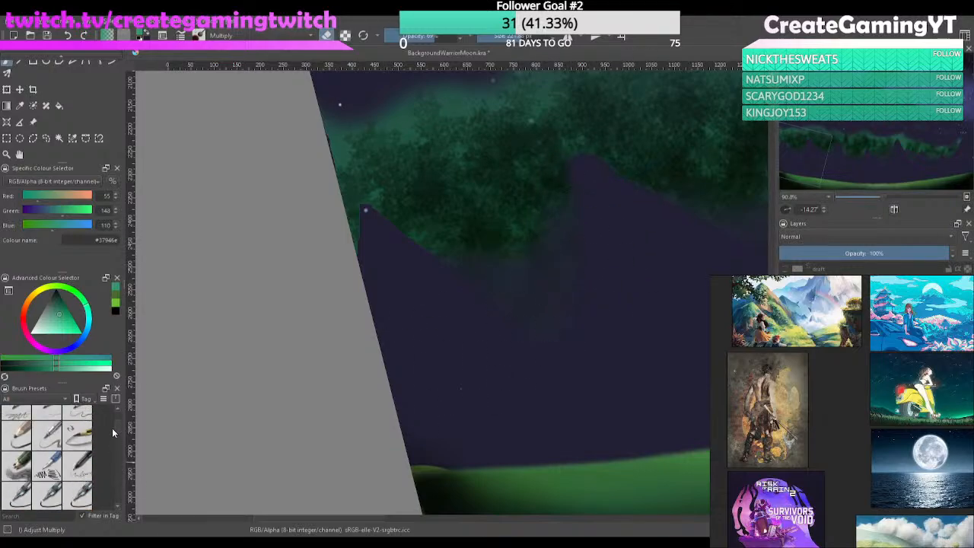
click(47, 451)
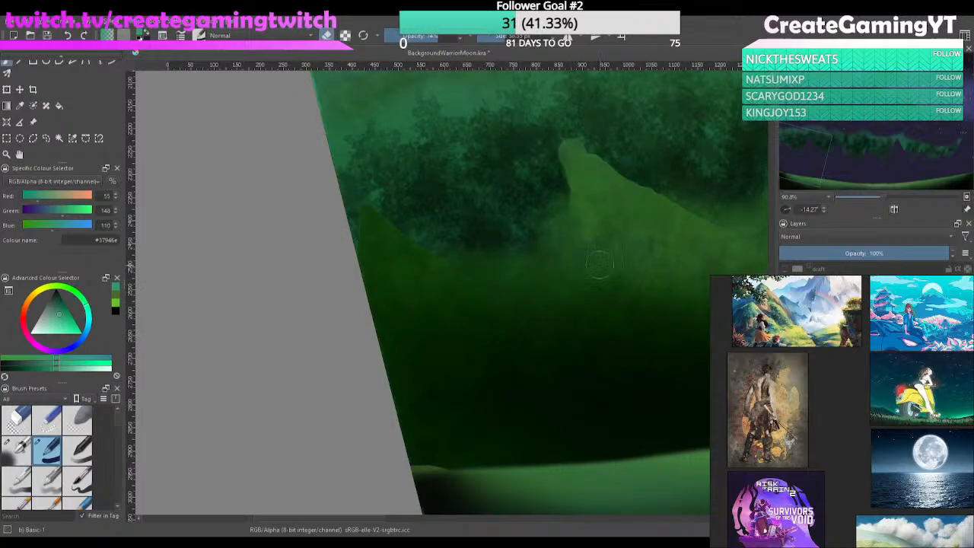
mouse_move(564, 178)
mouse_down()
mouse_move(564, 244)
mouse_move(560, 166)
mouse_move(553, 207)
mouse_up()
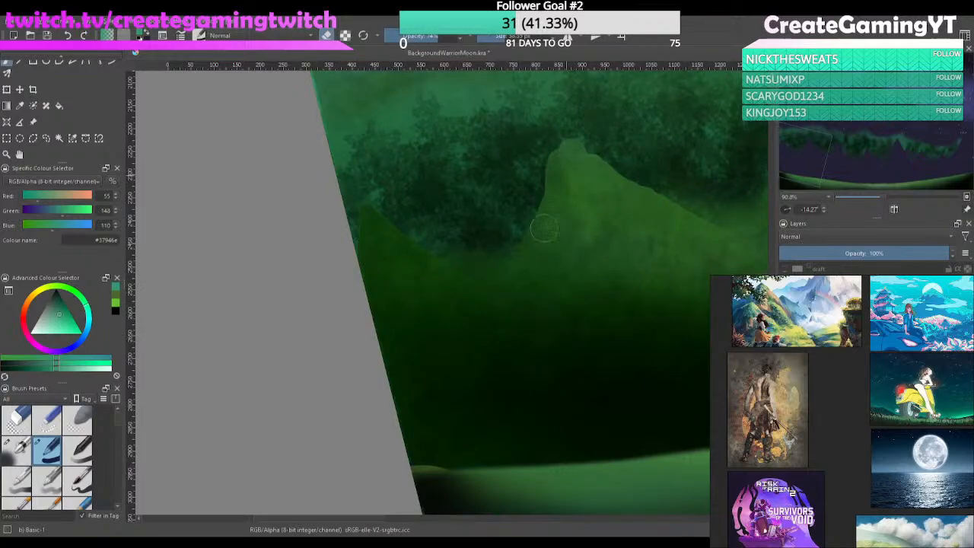
key(ctrl+z)
key(ctrl+z)
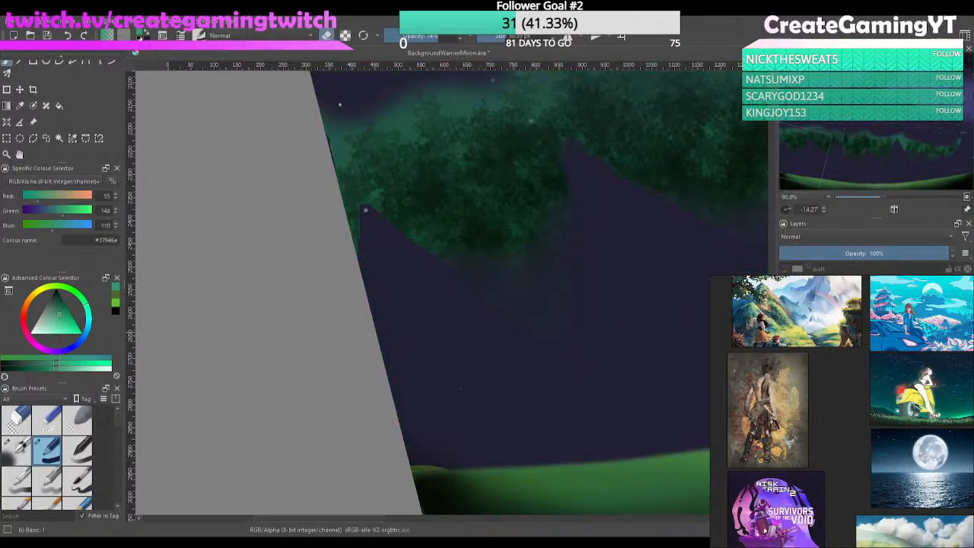
key(ctrl+z)
Try erasing two narrow vertical strips through the foliage between the left pine tips, and undo each one
mouse_move(475, 138)
mouse_down()
mouse_move(473, 198)
mouse_move(495, 248)
mouse_up()
key(ctrl)
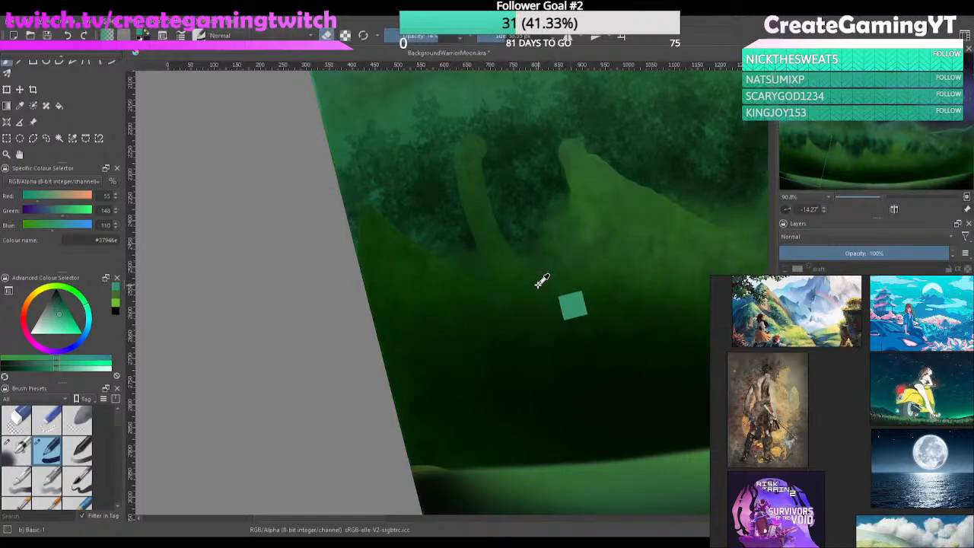
key(ctrl+z)
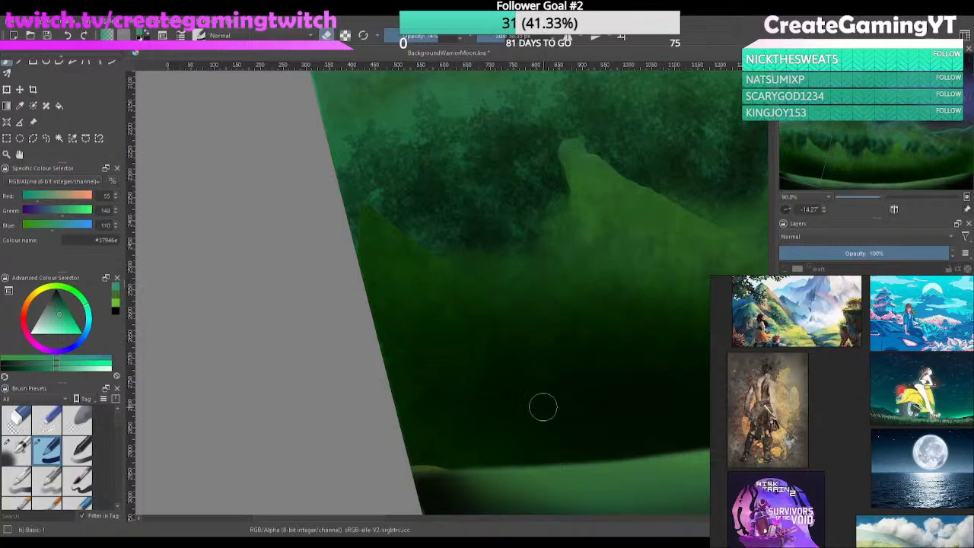
drag(511, 162, 518, 251)
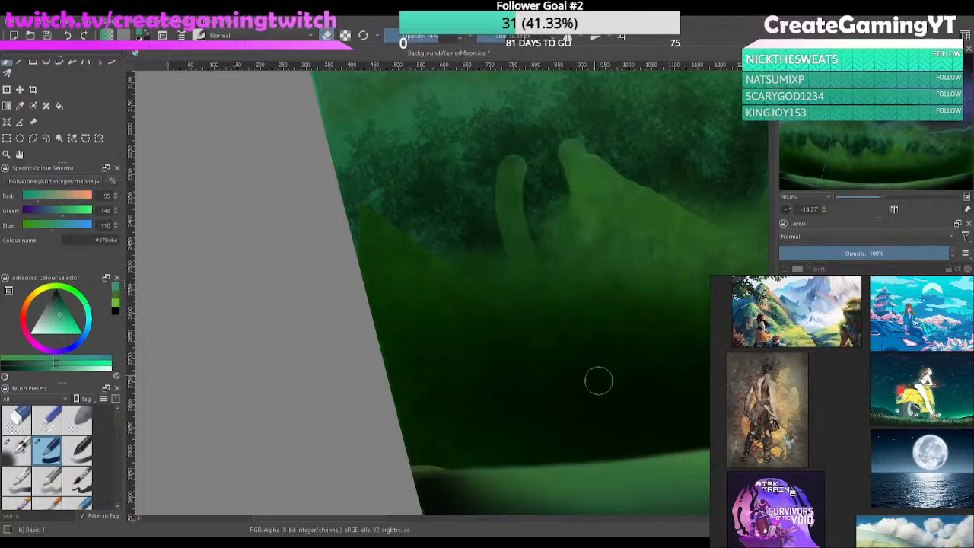
key(ctrl+z)
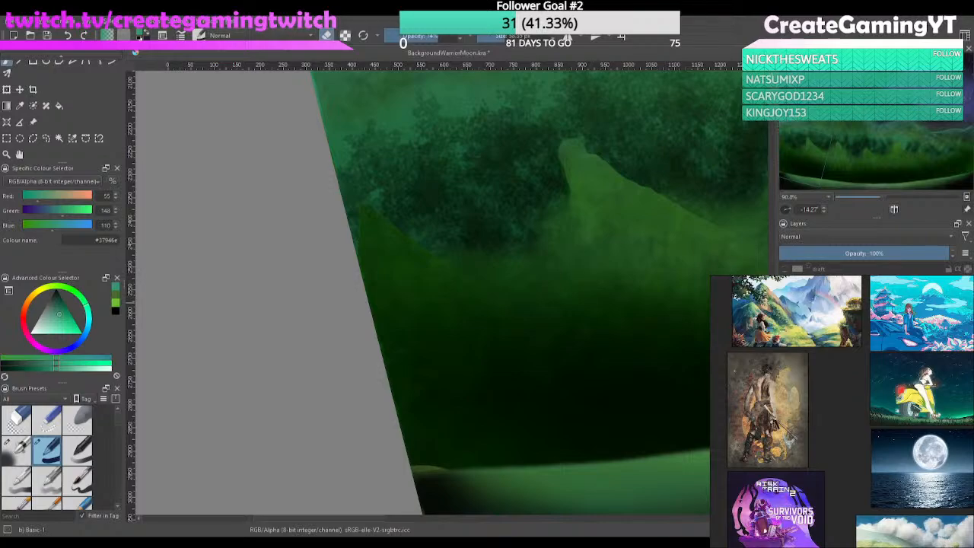
Try erasing the green haze down the second pine tip's left side, and undo each stroke
drag(564, 186, 565, 320)
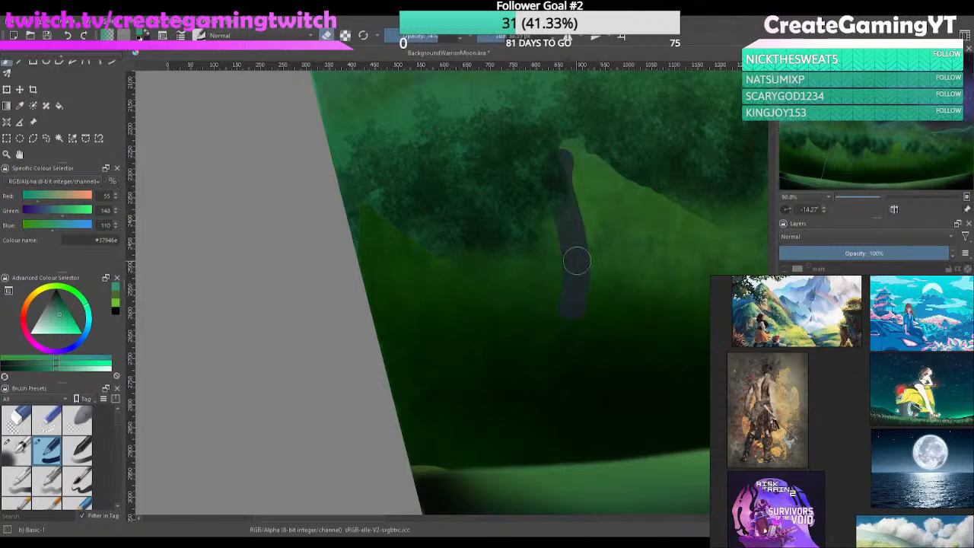
key(ctrl+z)
drag(568, 139, 562, 240)
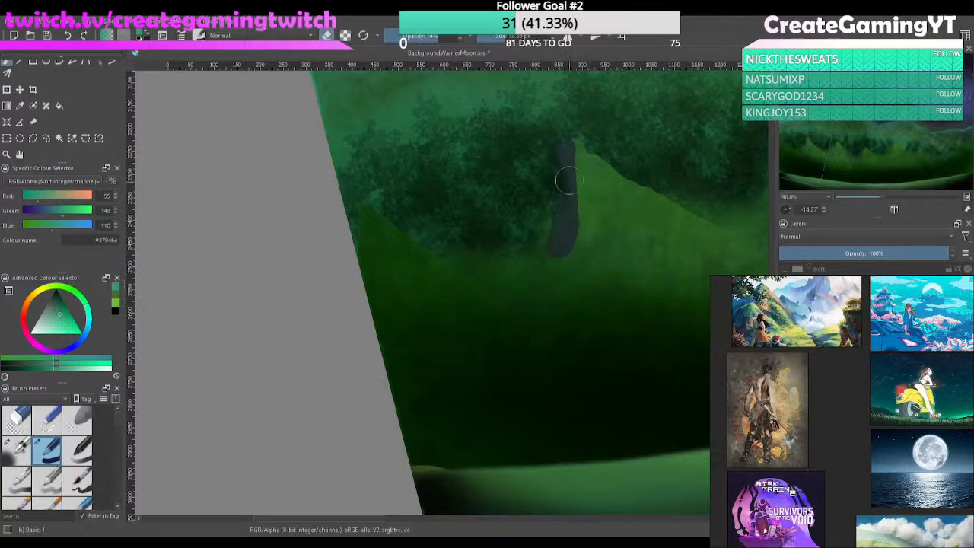
key(ctrl+z)
drag(545, 207, 605, 282)
key(ctrl+z)
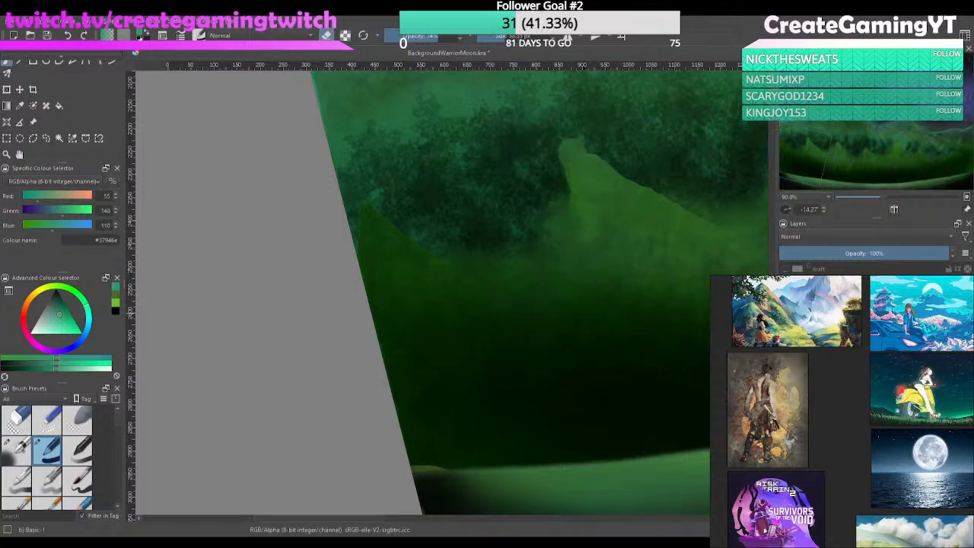
Try erasing the foliage just left of the second pine tip with short downward strokes, and undo them
drag(548, 166, 554, 264)
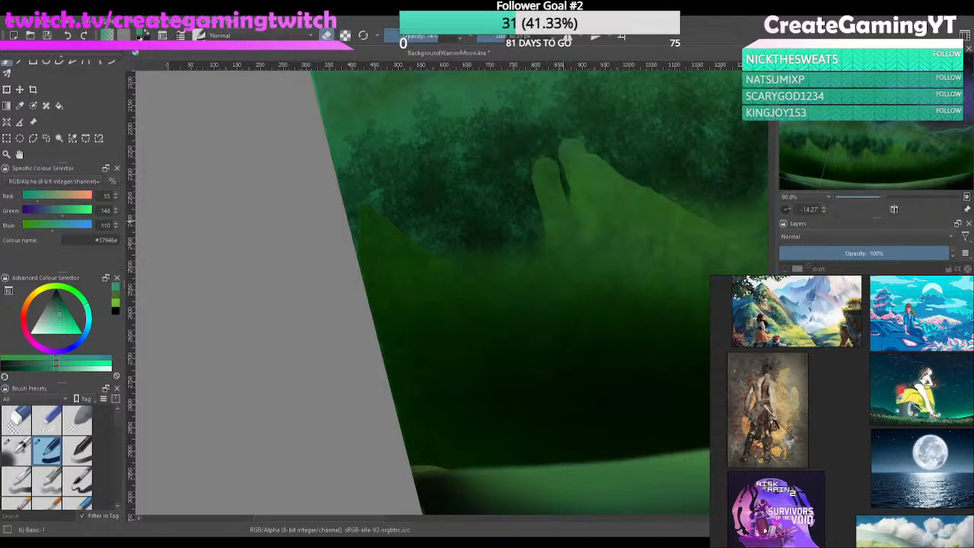
key(ctrl+z)
mouse_move(548, 153)
mouse_down()
mouse_move(555, 202)
mouse_move(572, 214)
mouse_up()
key(ctrl+z)
key(ctrl+z)
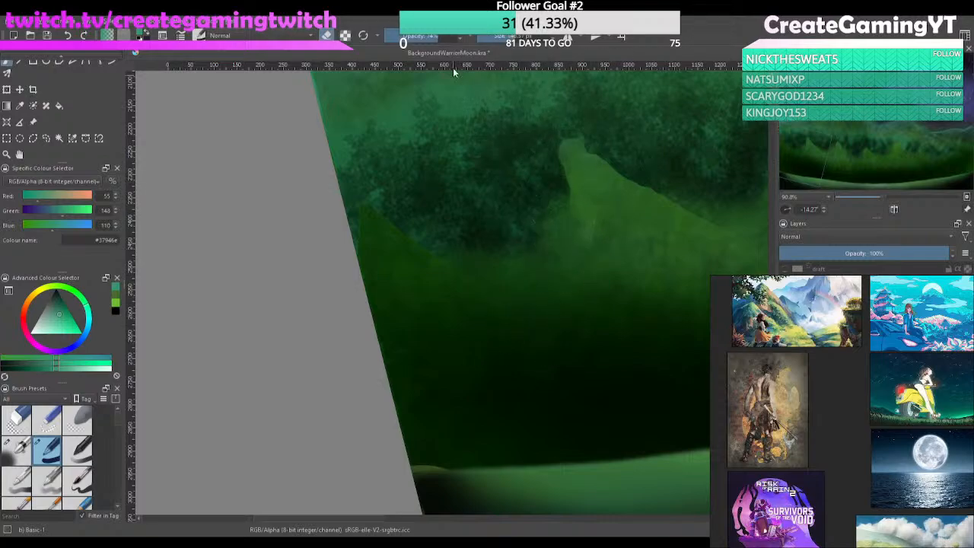
key(ctrl+z)
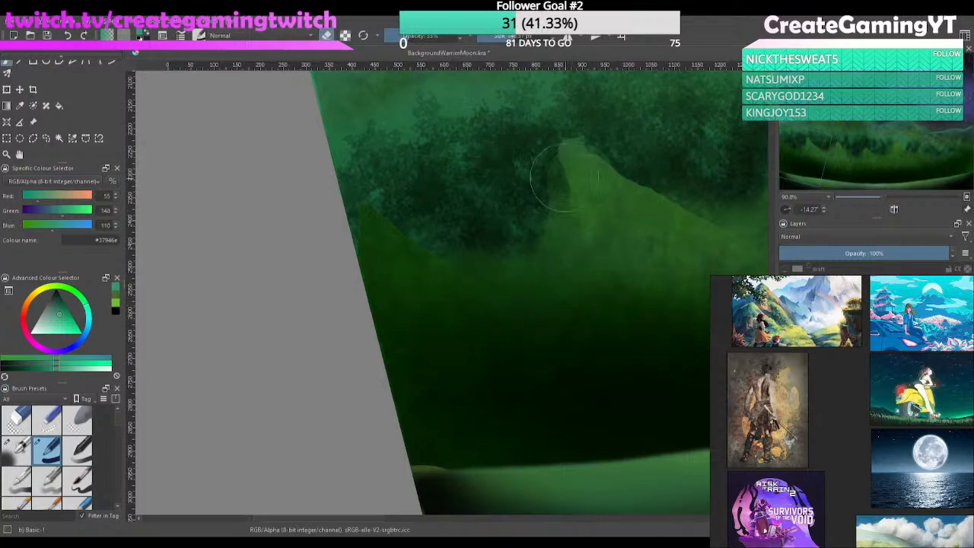
Switch to the Stamp Leaves brush and erase leafy edges around the green hill peaks at the left end of the tree line
scroll(115, 425, down, 10)
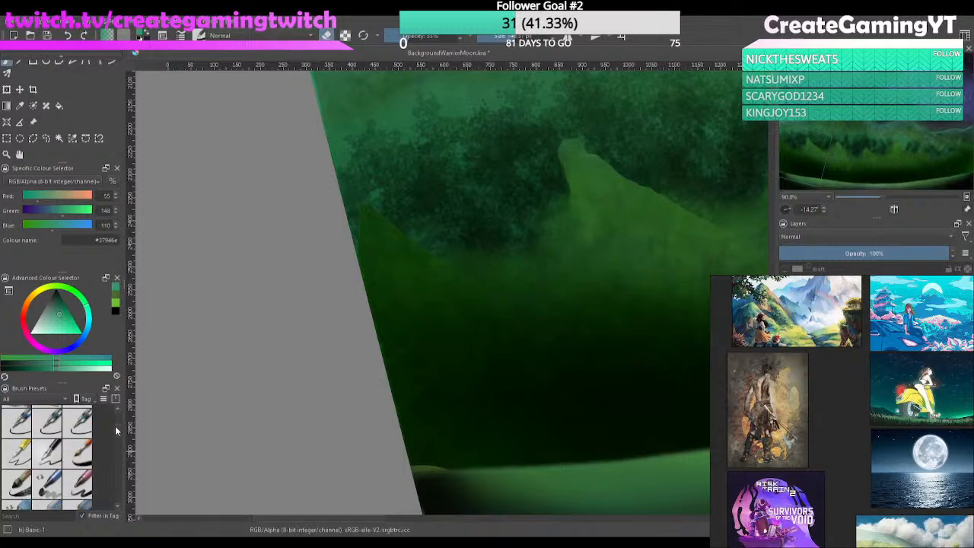
click(47, 432)
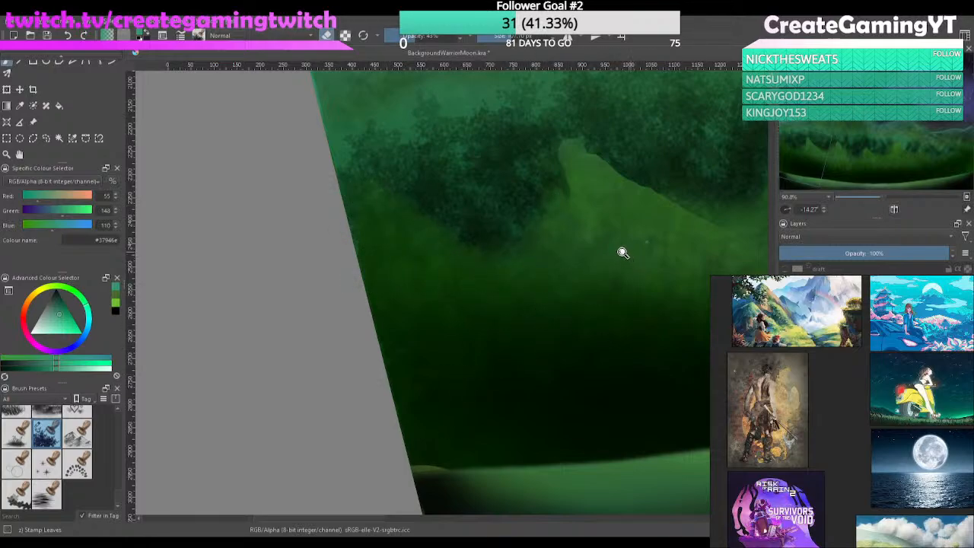
mouse_move(622, 252)
mouse_down()
mouse_move(519, 328)
mouse_move(622, 206)
mouse_move(560, 309)
mouse_up()
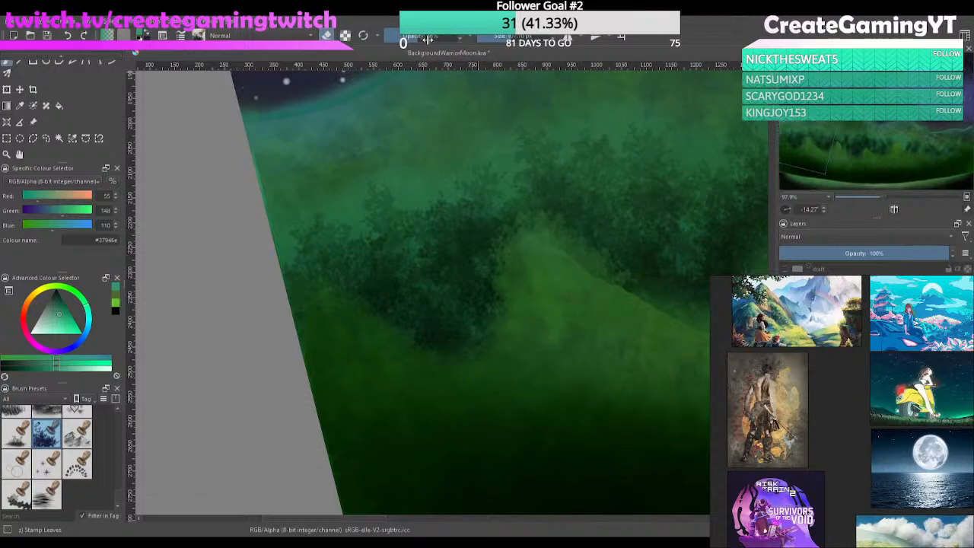
mouse_move(561, 261)
mouse_down()
mouse_move(595, 283)
mouse_move(551, 244)
mouse_move(557, 284)
mouse_move(593, 315)
mouse_move(467, 361)
mouse_up()
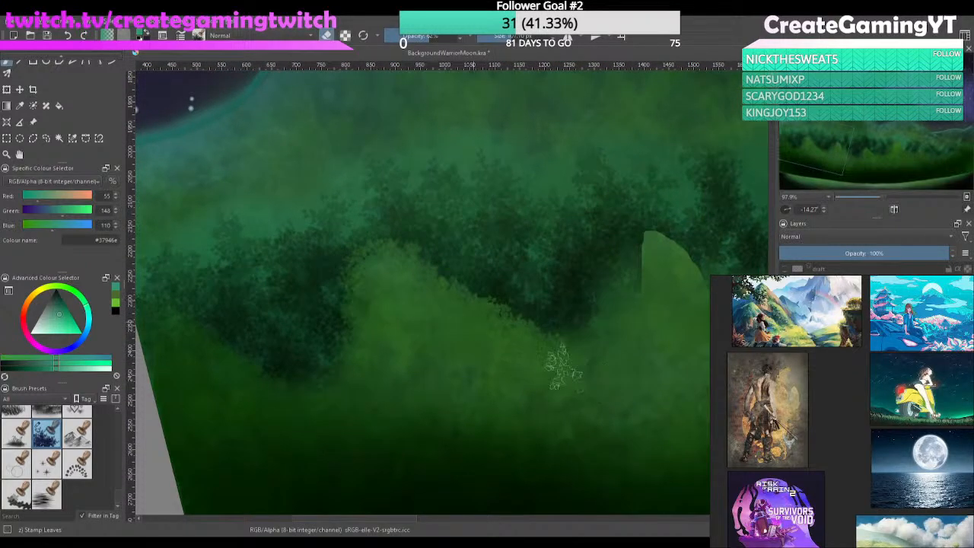
mouse_move(637, 239)
mouse_down()
mouse_move(697, 273)
mouse_move(641, 223)
mouse_move(659, 273)
mouse_move(659, 222)
mouse_move(682, 266)
mouse_move(640, 250)
mouse_move(652, 251)
mouse_move(667, 307)
mouse_move(699, 296)
mouse_move(696, 255)
mouse_up()
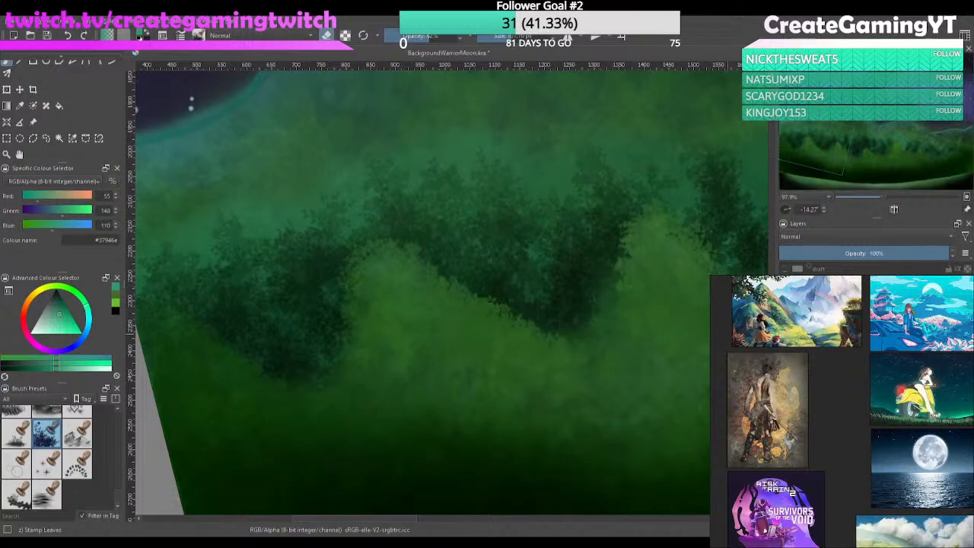
Erase more leaf-shaped edges along the green hill peaks toward the middle of the tree line
key(m)
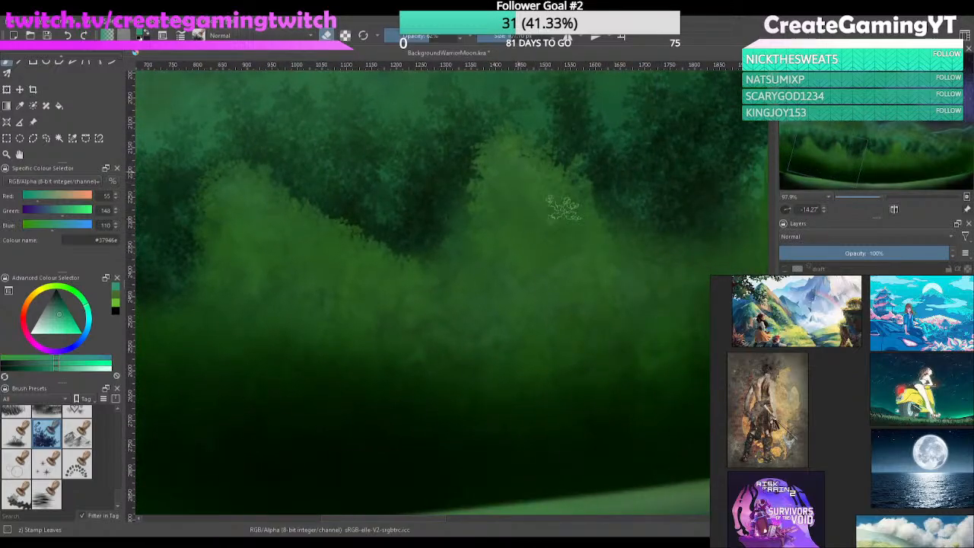
drag(658, 283, 572, 316)
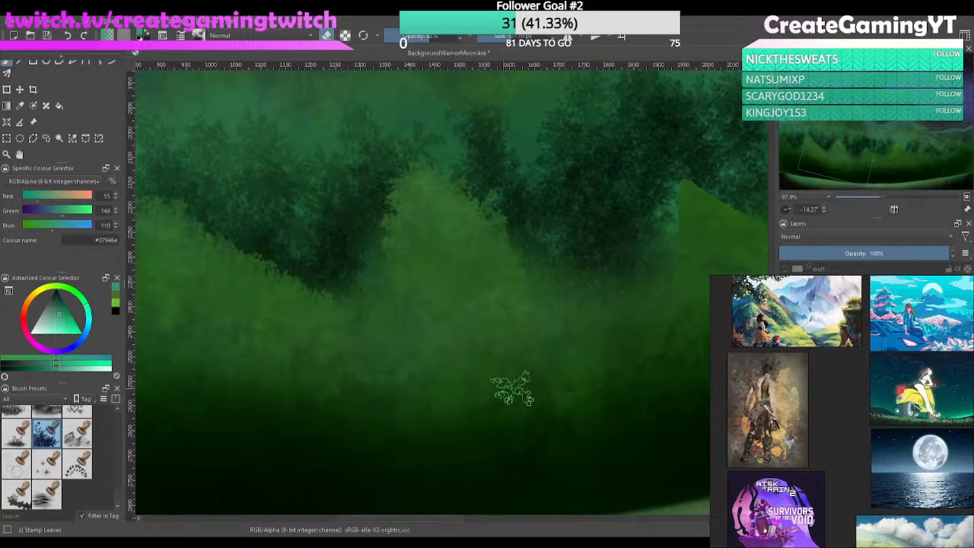
drag(663, 349, 554, 352)
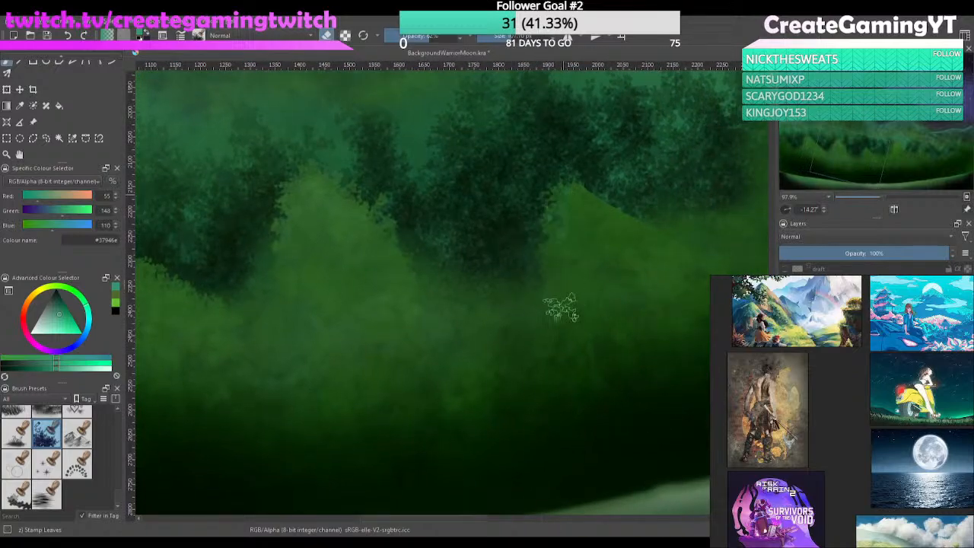
mouse_move(609, 211)
mouse_down()
mouse_move(632, 210)
mouse_move(556, 185)
mouse_up()
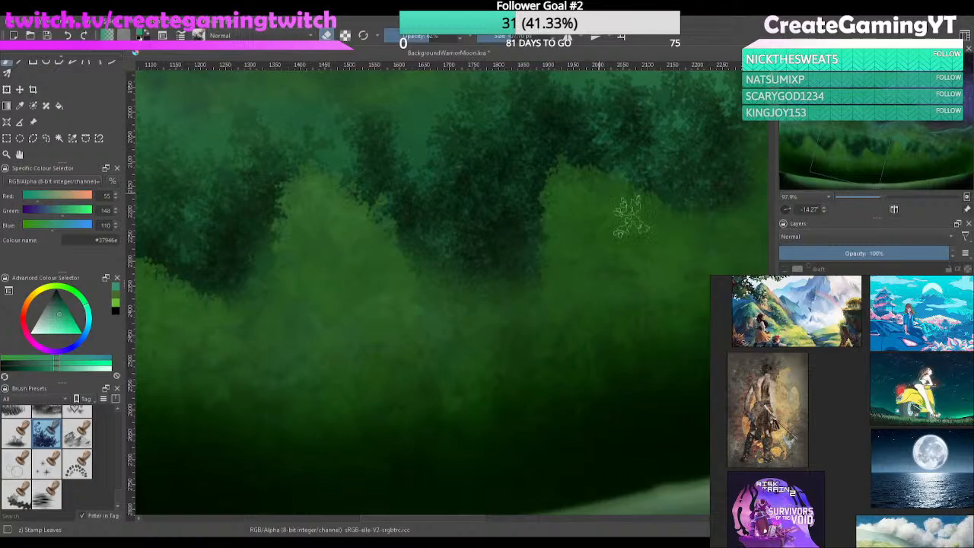
drag(646, 233, 515, 320)
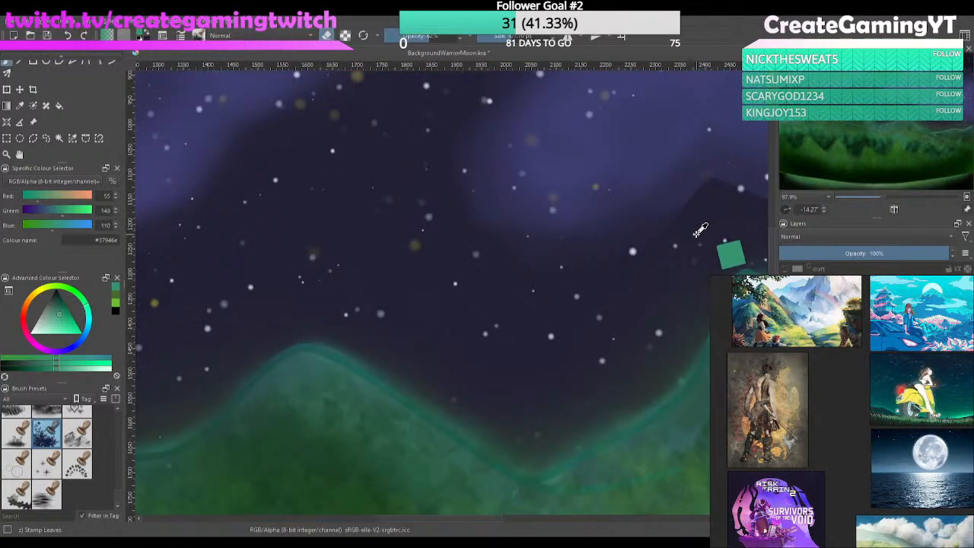
Review the mountains and tree line across the whole painting, briefly showing the moon layer
drag(679, 254, 504, 214)
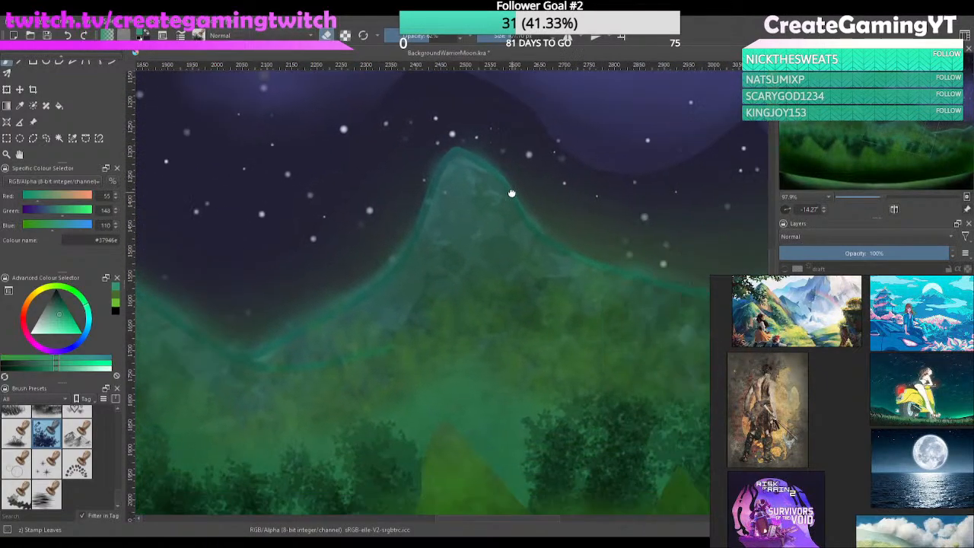
scroll(507, 272, down, 5)
scroll(576, 269, up, 5)
drag(685, 269, 550, 293)
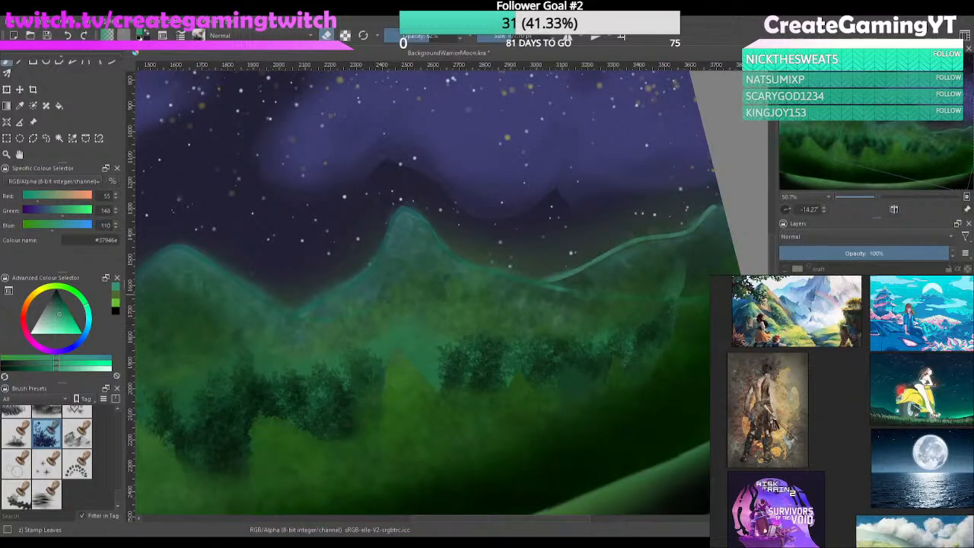
drag(856, 254, 953, 251)
ctrl+click(648, 343)
mouse_move(670, 280)
mouse_down()
mouse_move(502, 387)
mouse_move(586, 332)
mouse_up()
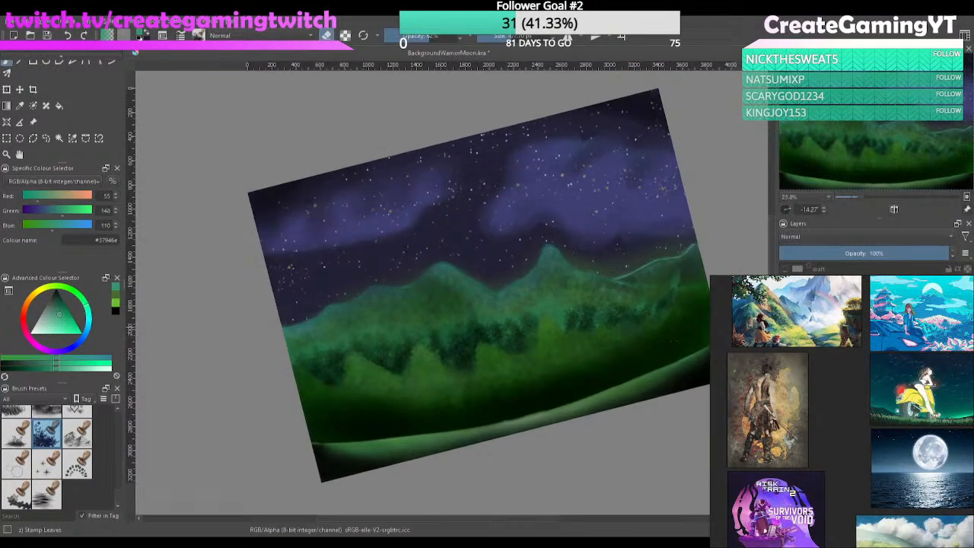
click(786, 297)
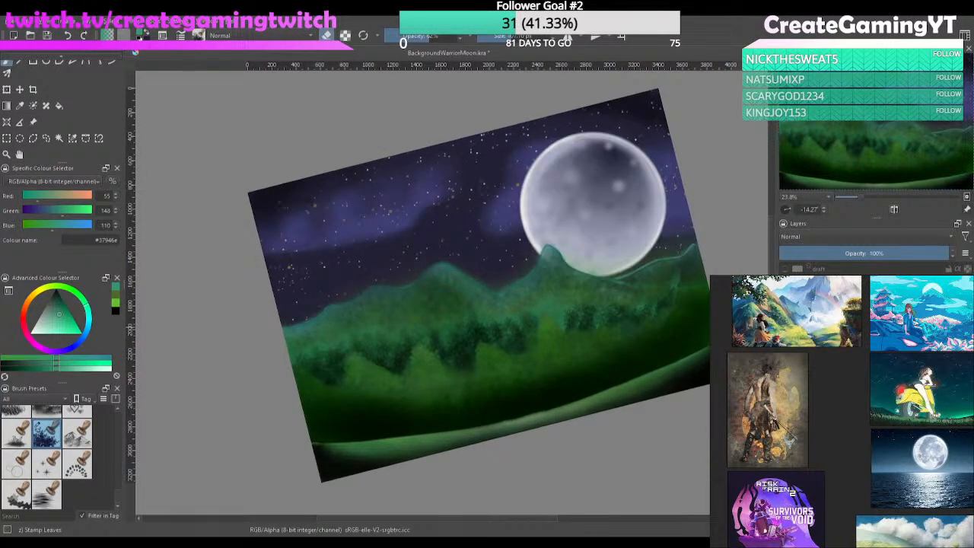
click(785, 296)
drag(568, 358, 638, 312)
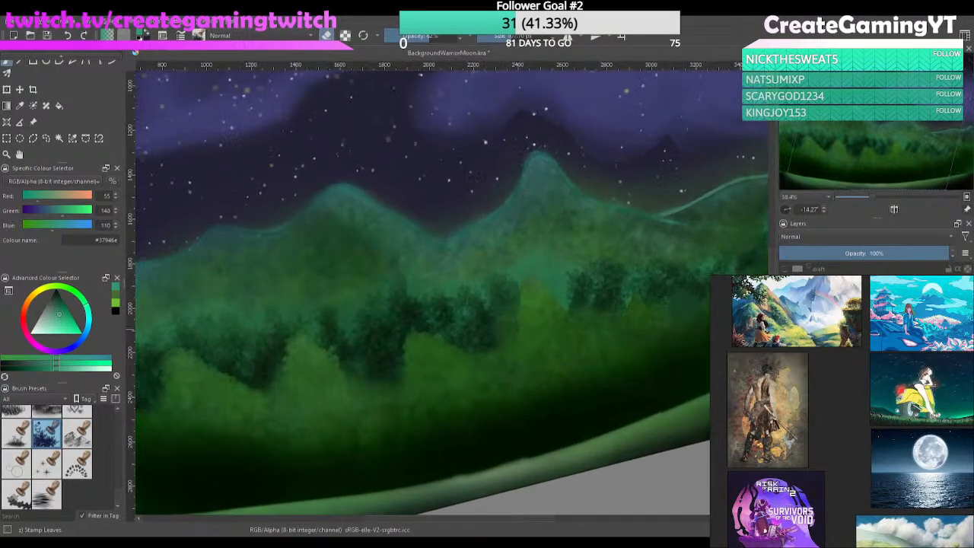
Show the teal foliage overlay, try pale green leaf strokes on the dark slope below the trees, and undo them
click(786, 297)
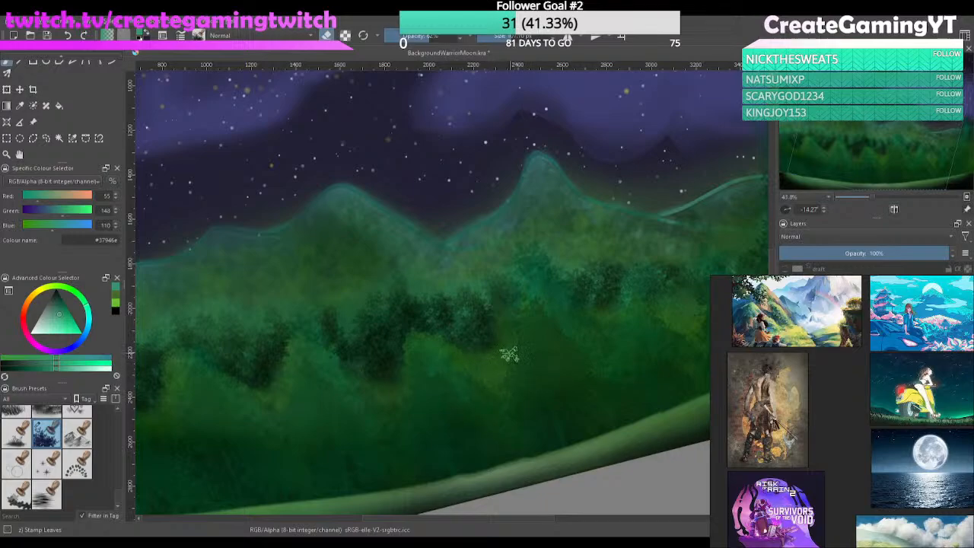
drag(501, 411, 509, 346)
key(ctrl+z)
drag(510, 341, 488, 420)
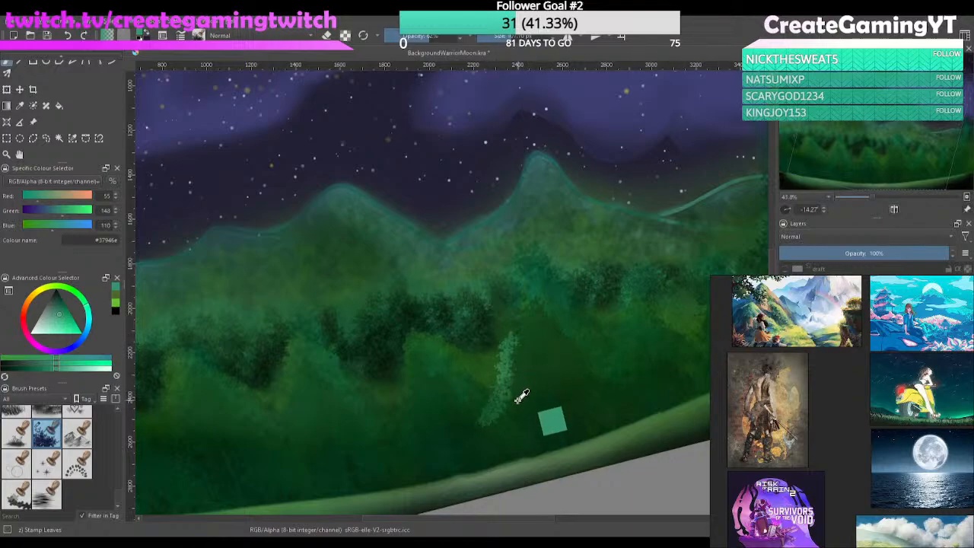
key(ctrl+z)
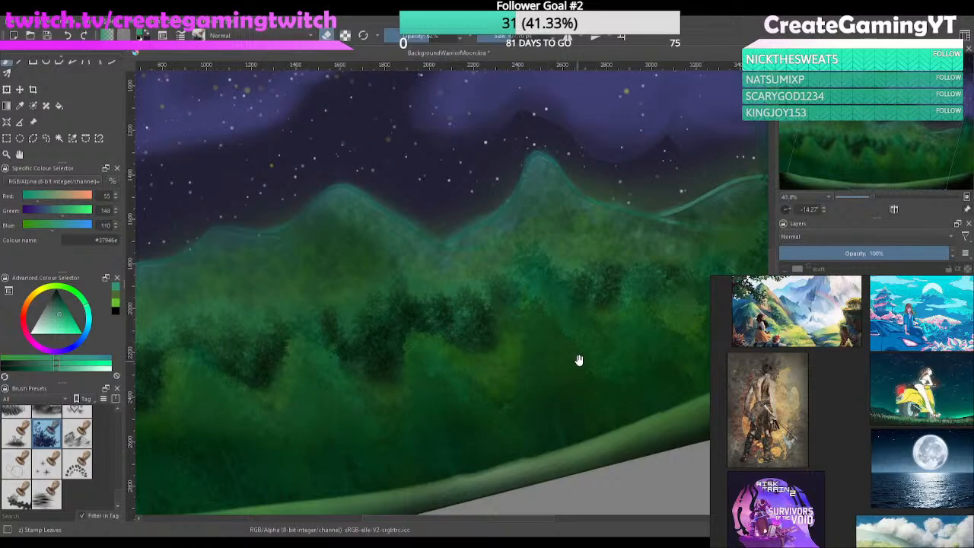
Toggle the visibility of the forest and mountain layers to examine what each one contains
mouse_move(581, 363)
mouse_down()
mouse_move(559, 371)
mouse_move(604, 353)
mouse_up()
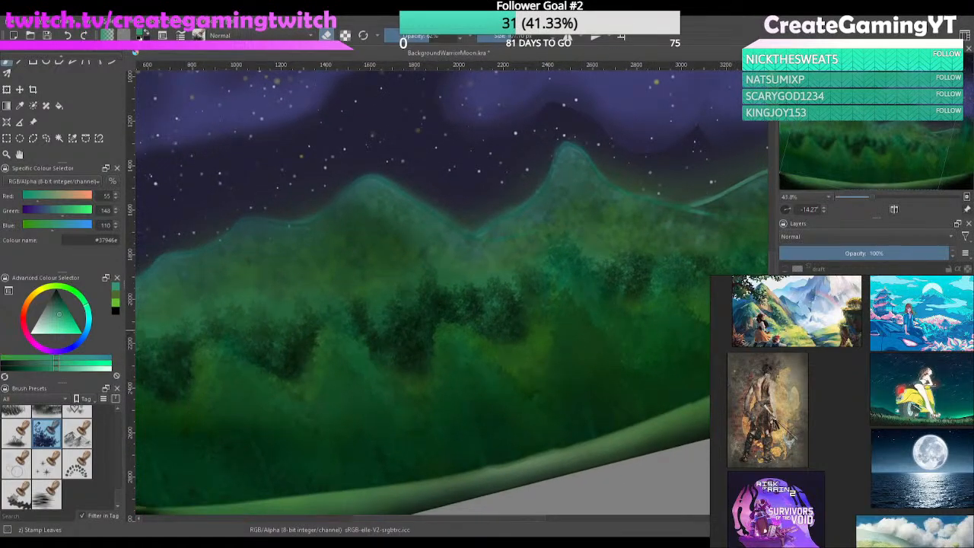
click(785, 330)
click(785, 331)
click(785, 330)
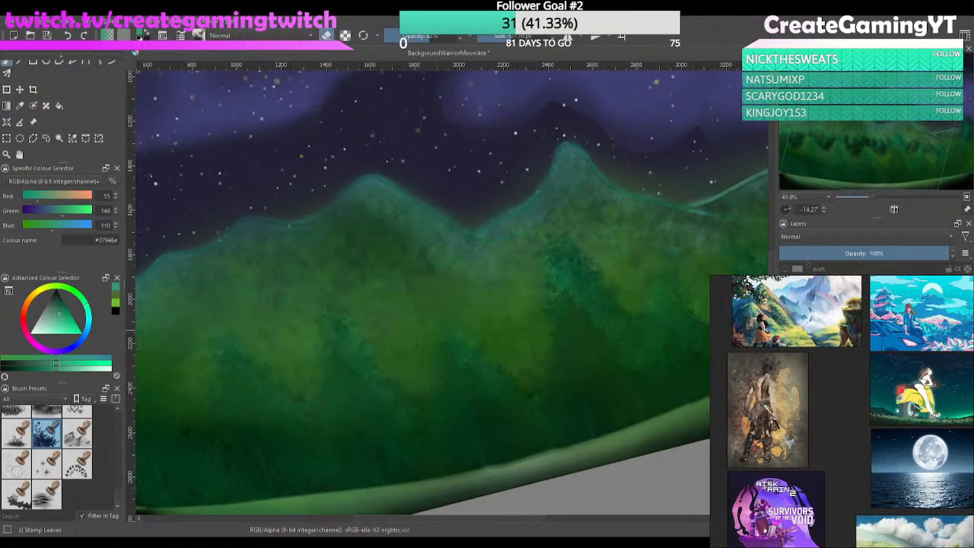
click(785, 331)
click(785, 331)
click(785, 331)
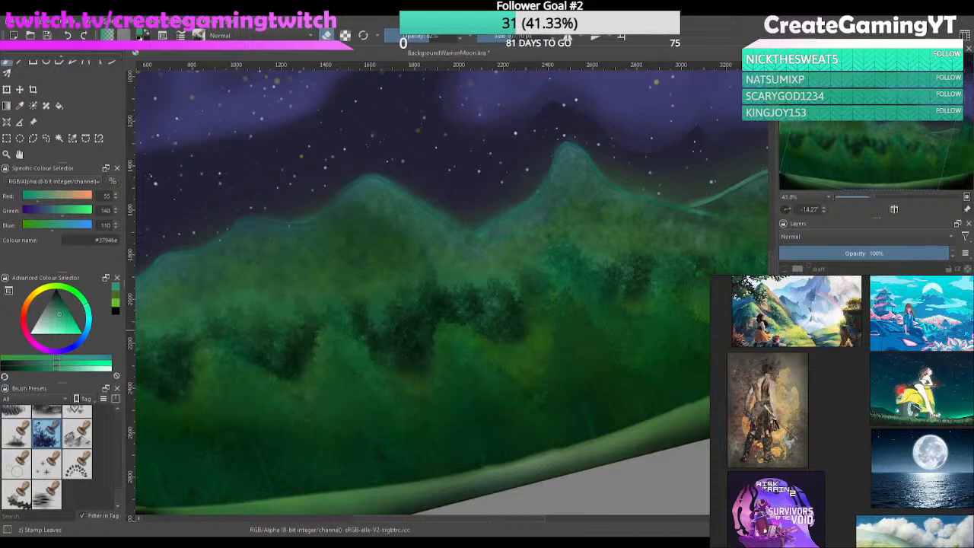
click(785, 341)
click(785, 341)
click(784, 341)
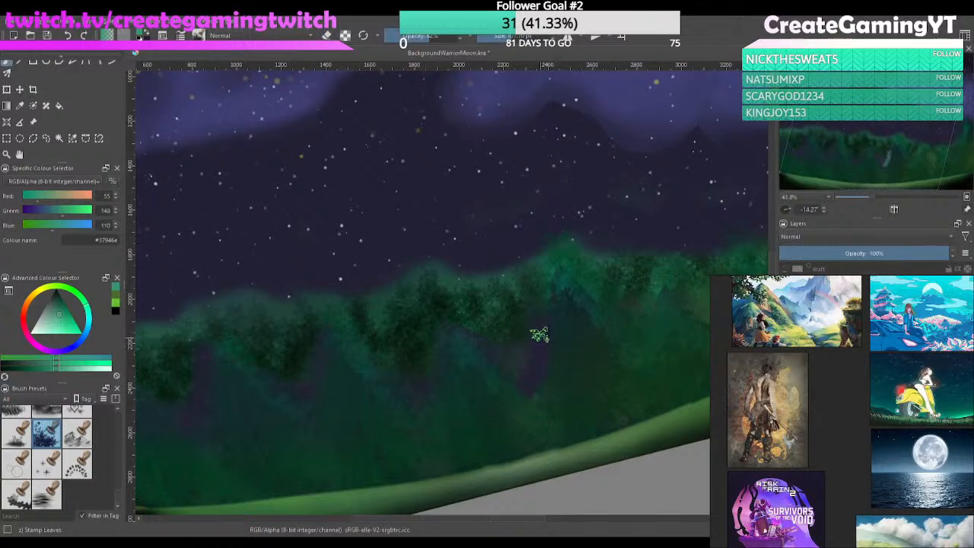
Try a pale leaf stroke in the gap below the dark trees with the mountains hidden, and undo it
mouse_move(539, 335)
mouse_down()
mouse_move(526, 390)
mouse_move(539, 314)
mouse_move(521, 402)
mouse_move(527, 371)
mouse_move(557, 358)
mouse_up()
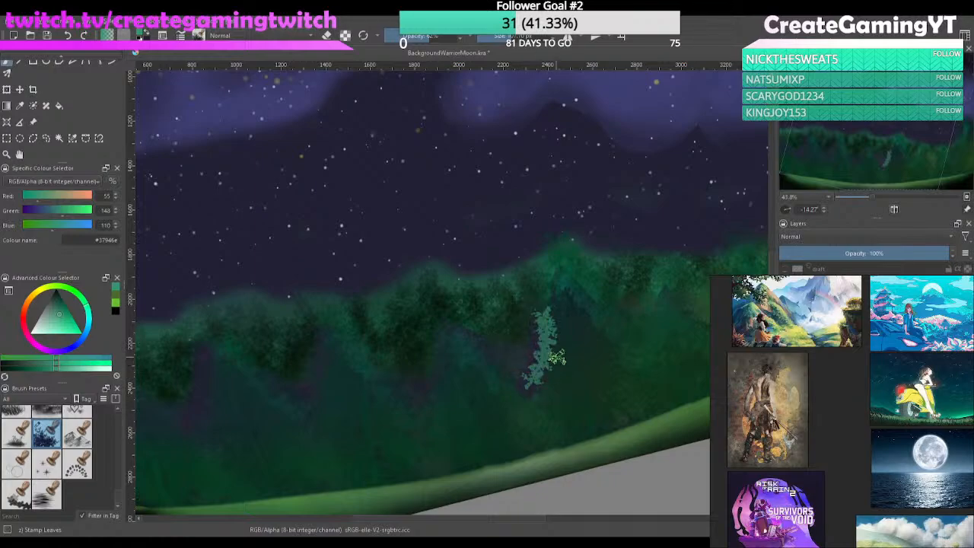
key(ctrl+z)
mouse_move(587, 327)
mouse_down()
mouse_move(491, 406)
mouse_move(586, 337)
mouse_move(531, 357)
mouse_move(601, 305)
mouse_up()
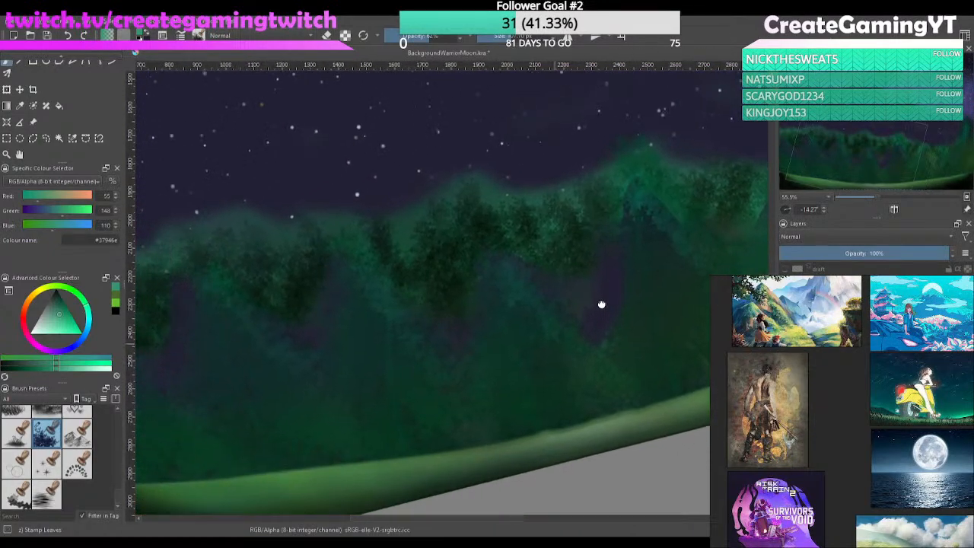
Show and hide the mountain, hill and foliage layers in turn to compare them against the night sky
click(785, 328)
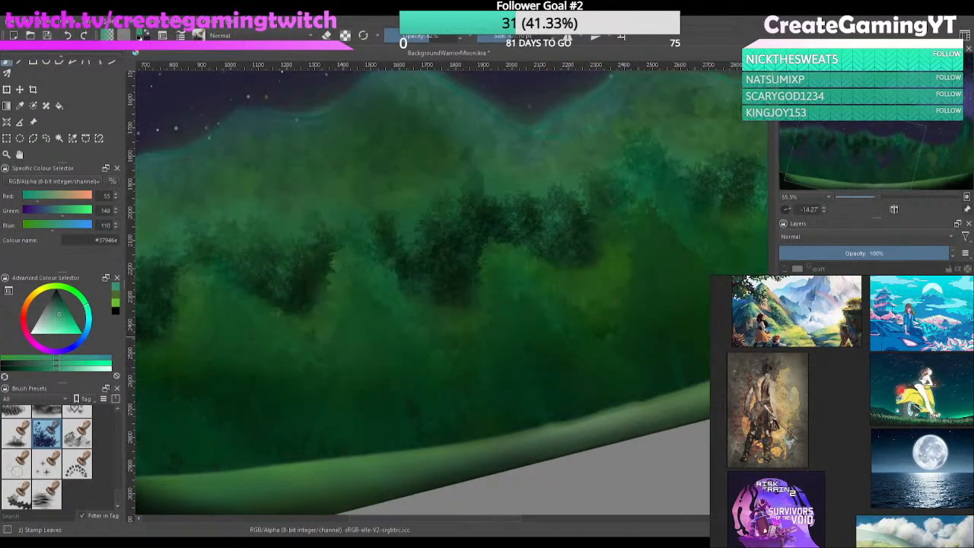
click(785, 328)
click(785, 328)
click(785, 328)
click(785, 343)
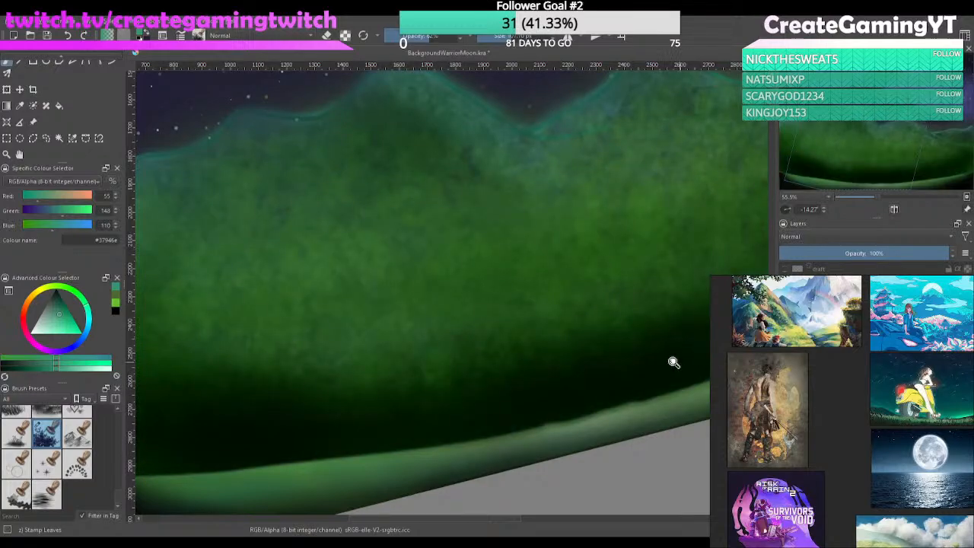
click(785, 359)
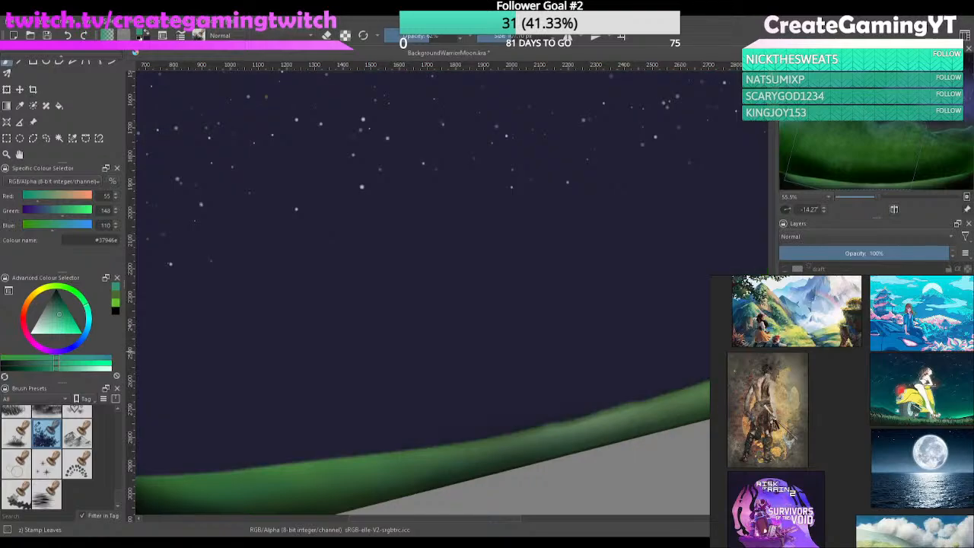
click(785, 358)
click(785, 344)
click(785, 343)
click(785, 343)
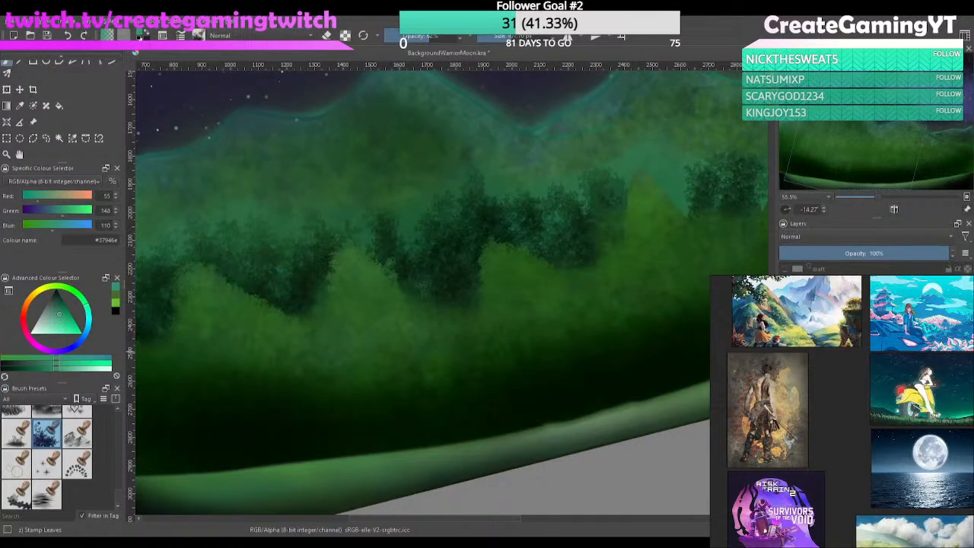
click(784, 343)
click(784, 343)
Set the brush opacity to 30% and test pale leaf strokes beside the bright hill peak, undoing the strokes
drag(668, 325, 571, 388)
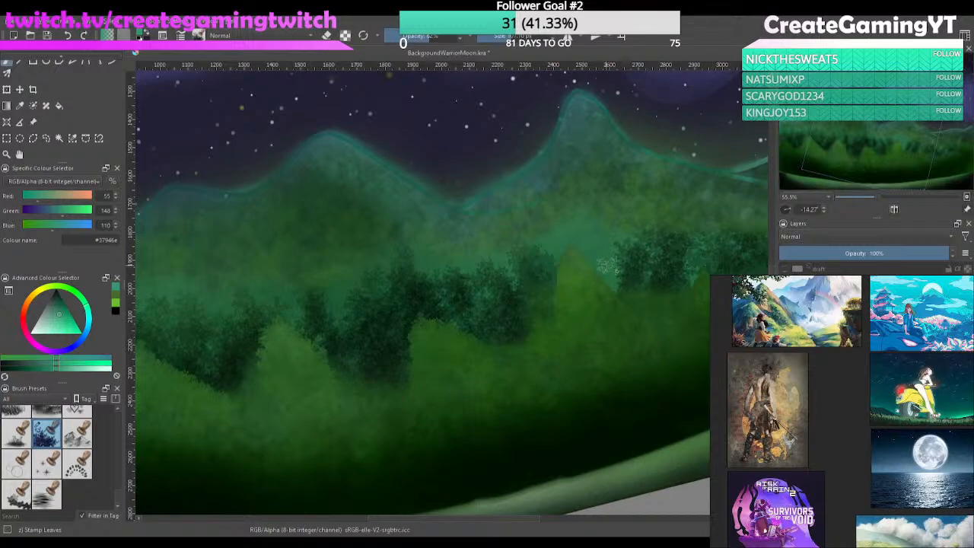
drag(607, 264, 630, 299)
key(ctrl+z)
click(411, 38)
mouse_move(599, 257)
mouse_down()
mouse_move(623, 288)
mouse_move(591, 259)
mouse_up()
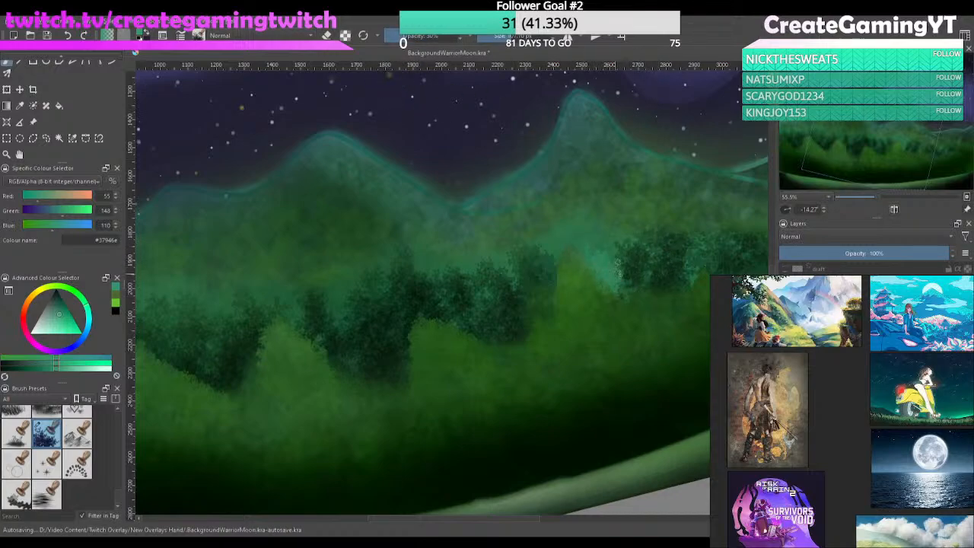
key(ctrl+z)
key(ctrl+z)
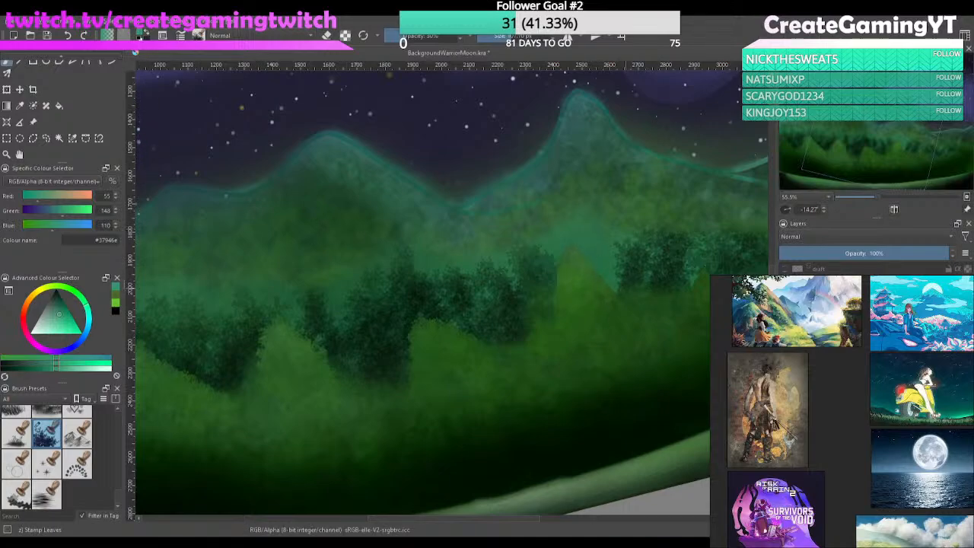
Sample the dark tree green #153f23 and stamp leafy foliage over the bright hill peak between the tree clusters
scroll(640, 258, up, 5)
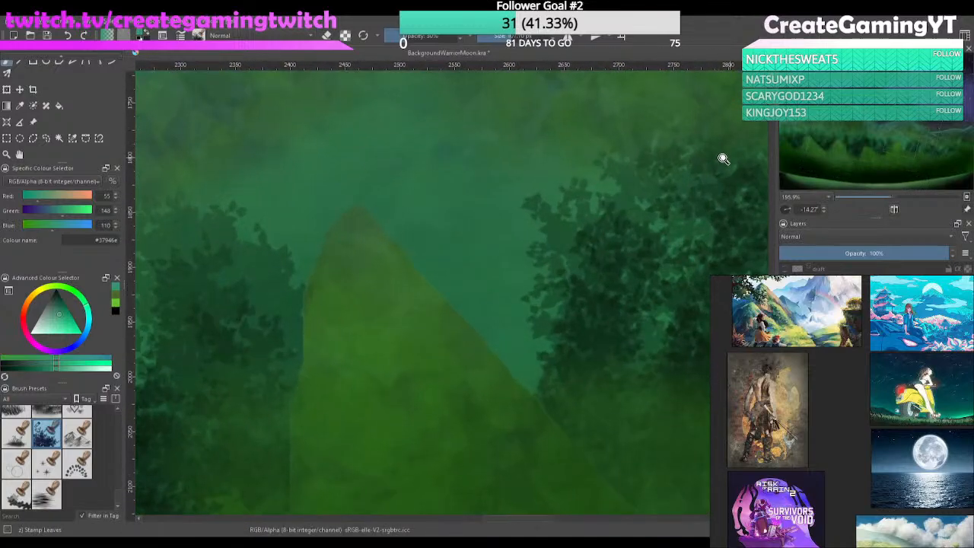
ctrl+click(623, 263)
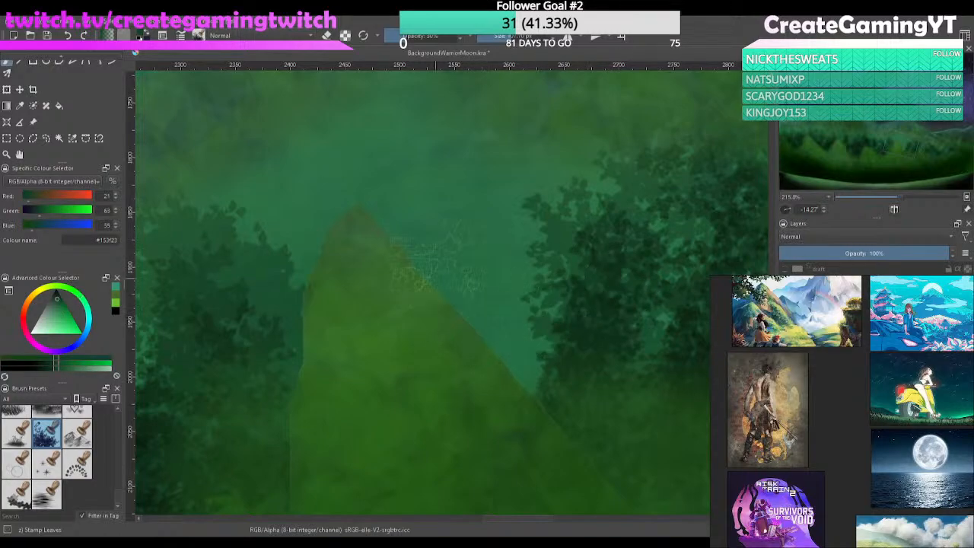
scroll(543, 370, down, 3)
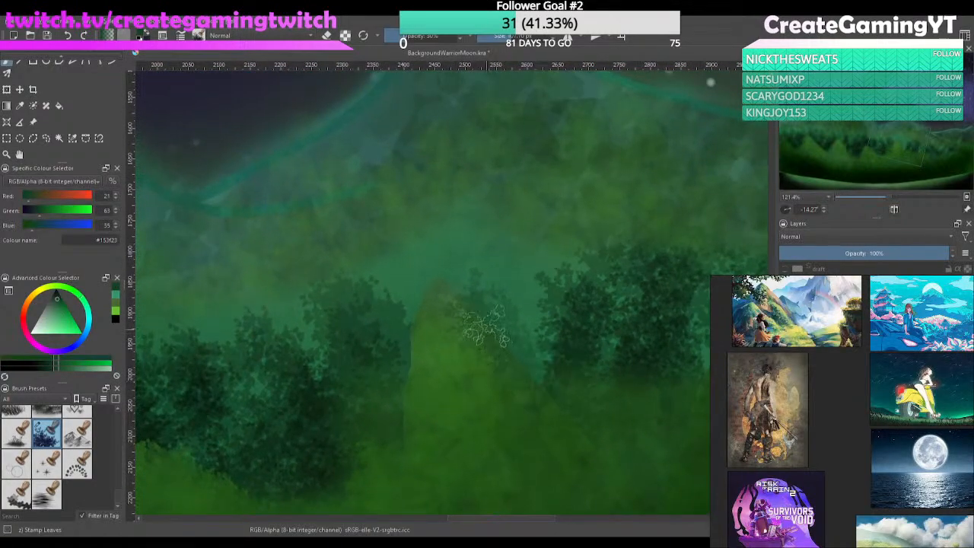
drag(485, 327, 536, 393)
mouse_move(467, 308)
mouse_down()
mouse_move(439, 287)
mouse_move(420, 340)
mouse_move(482, 331)
mouse_move(497, 358)
mouse_move(432, 376)
mouse_move(422, 426)
mouse_move(411, 392)
mouse_up()
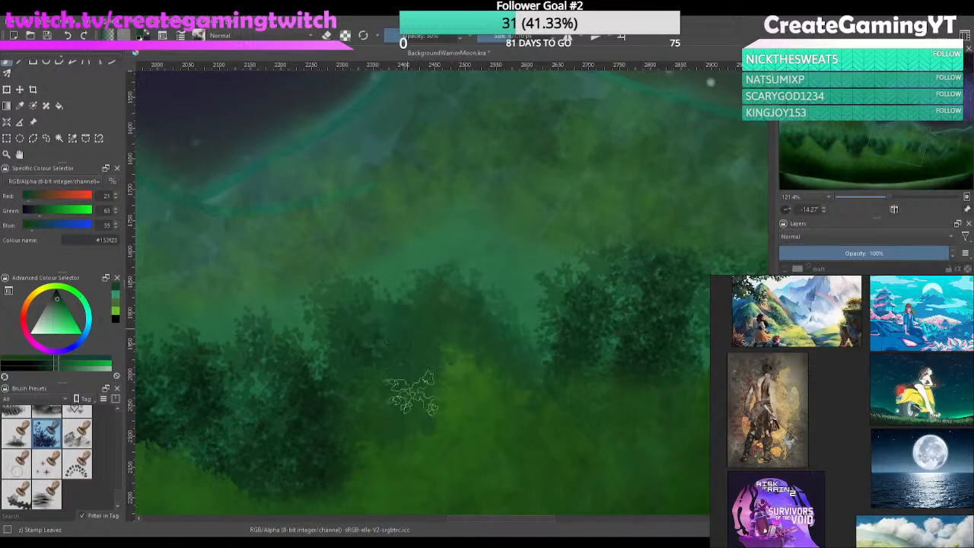
Sample the darker green #0e2814 and stamp leafy shadows into the dark tree clusters along the bright hill edge
scroll(647, 403, down, 2)
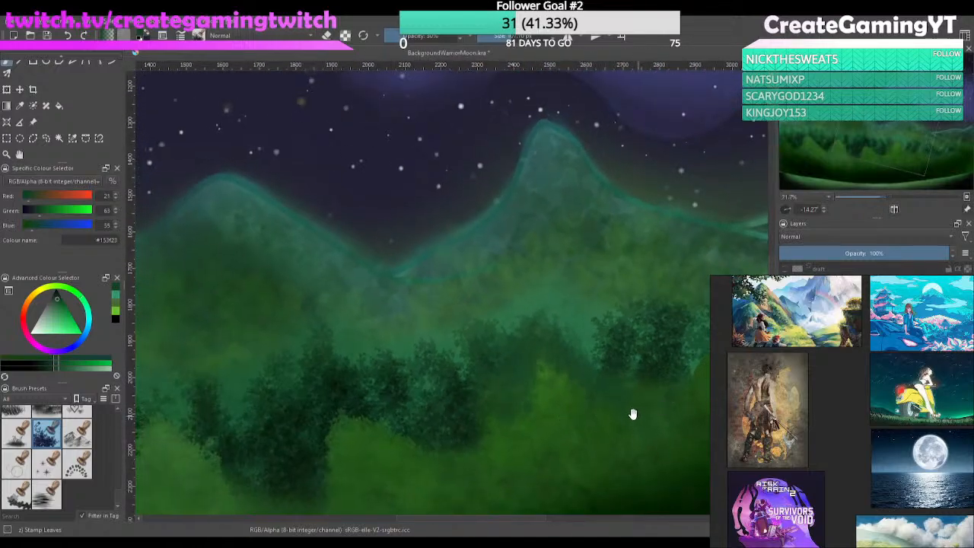
drag(633, 414, 652, 376)
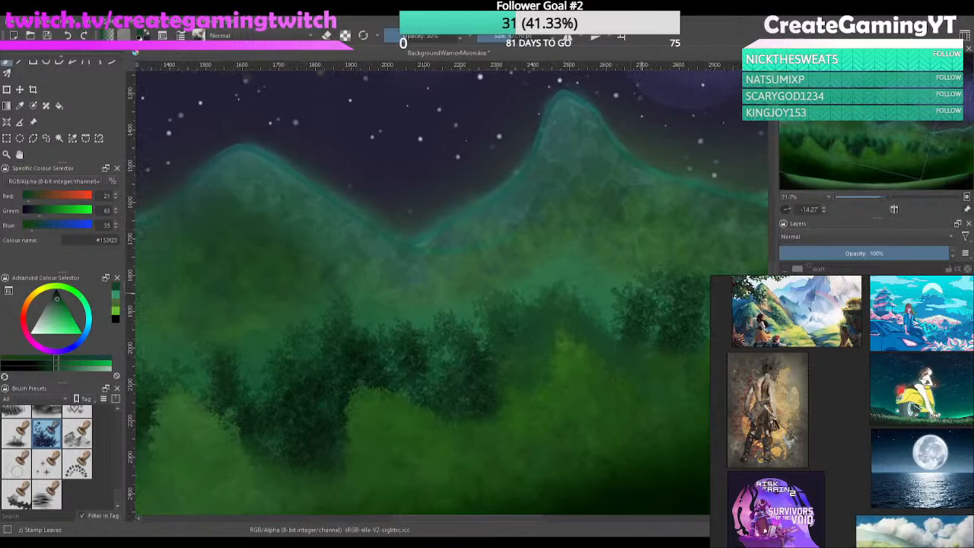
ctrl+click(640, 324)
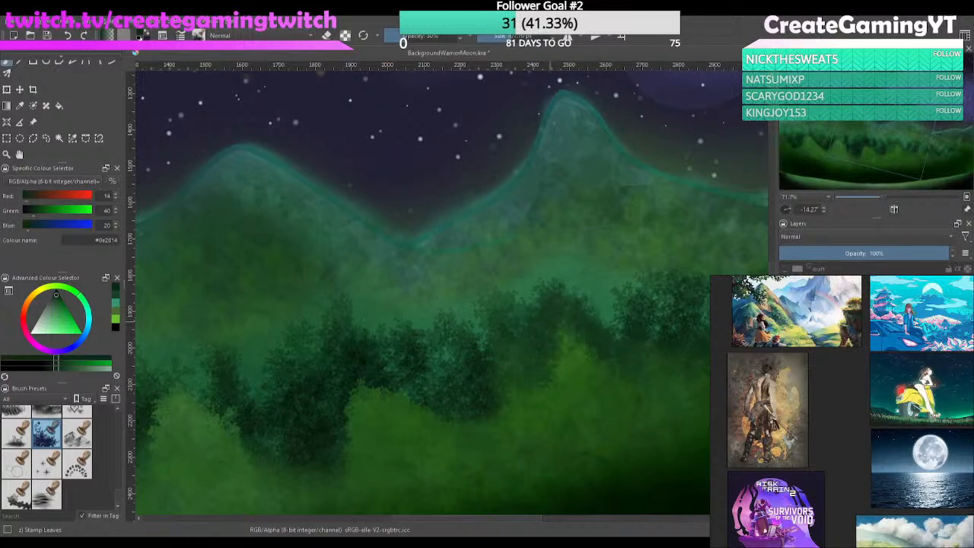
drag(442, 381, 562, 331)
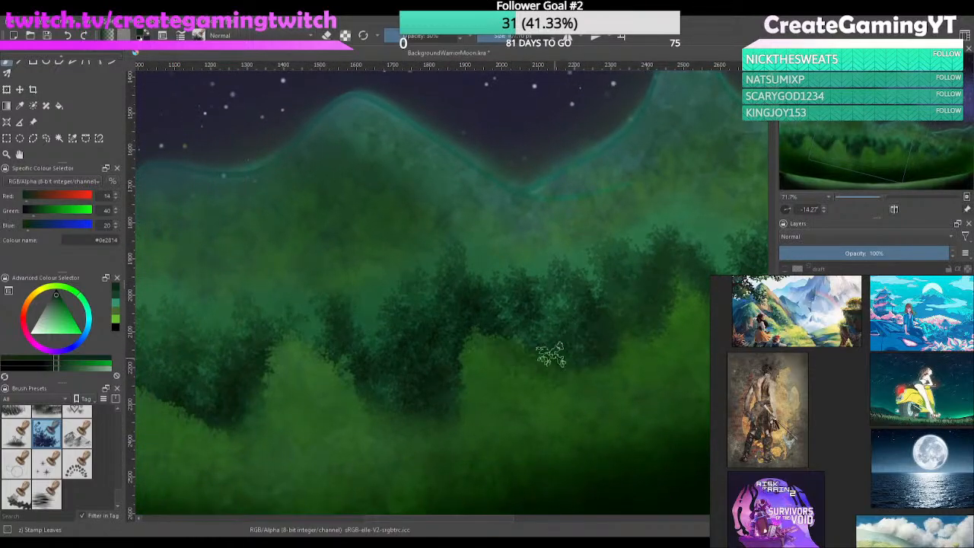
drag(426, 376, 525, 286)
drag(546, 318, 475, 357)
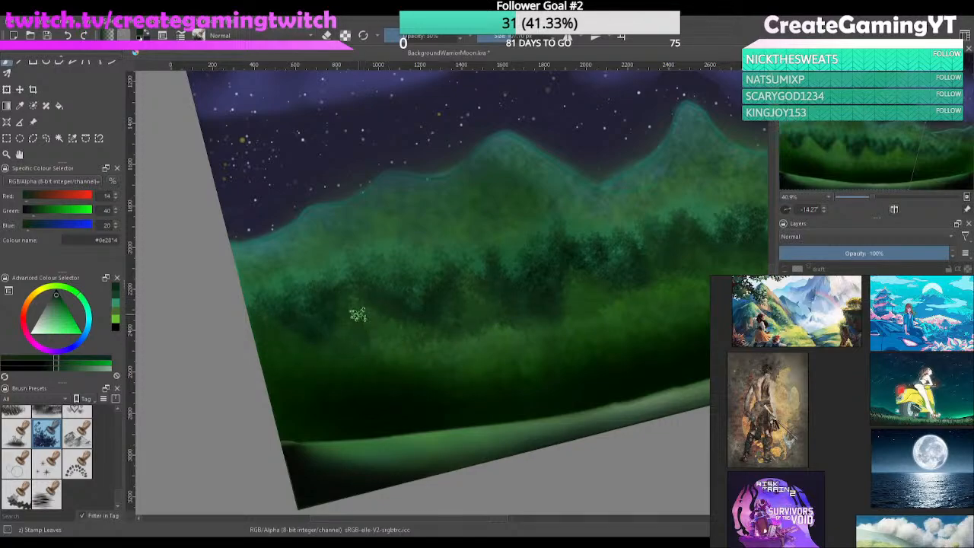
Show the foreground foliage layer and examine how it overlaps the dark trees
click(786, 304)
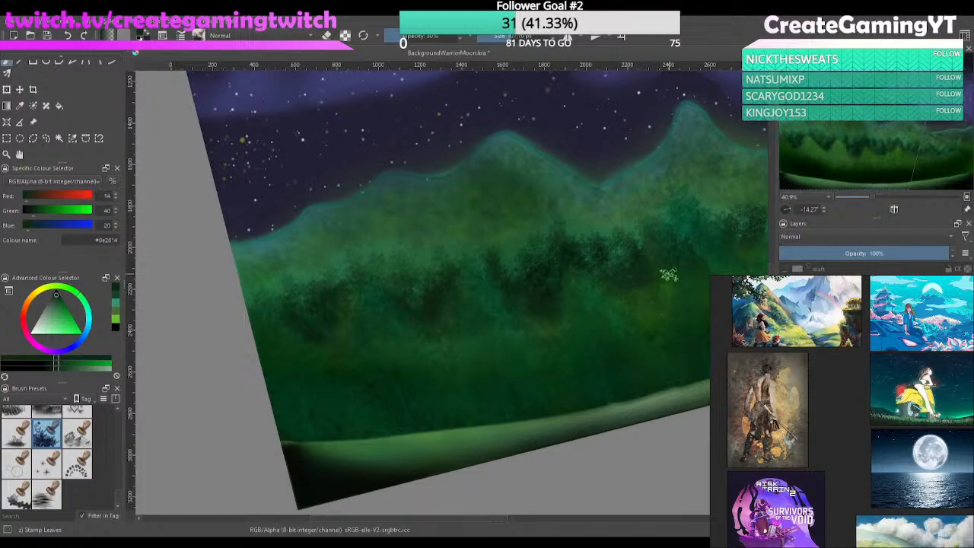
mouse_move(659, 302)
mouse_down()
mouse_move(533, 387)
mouse_move(622, 313)
mouse_move(660, 295)
mouse_up()
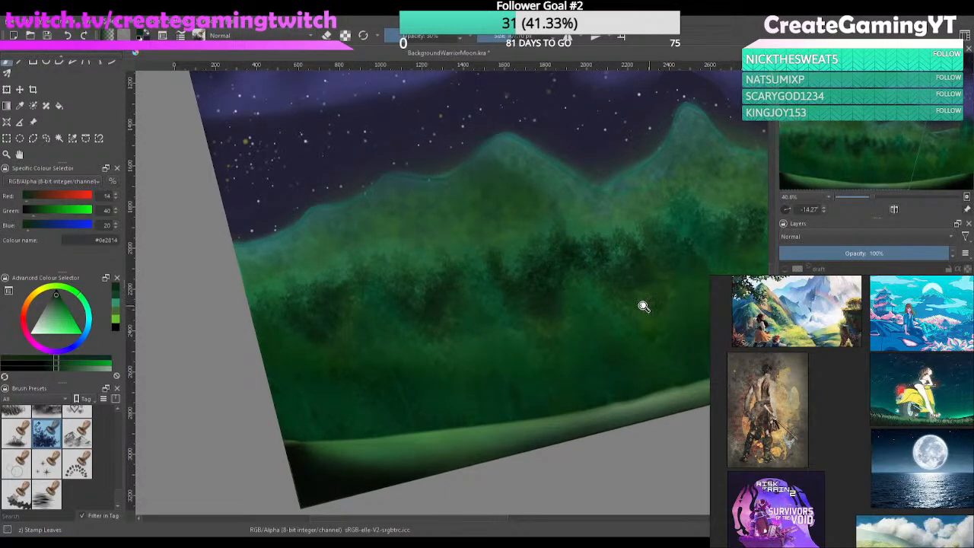
click(673, 325)
drag(686, 303, 550, 373)
Undo the recent leaf strokes over the bright hill peaks below the dark trees and compare with the foreground foliage
key(ctrl+z)
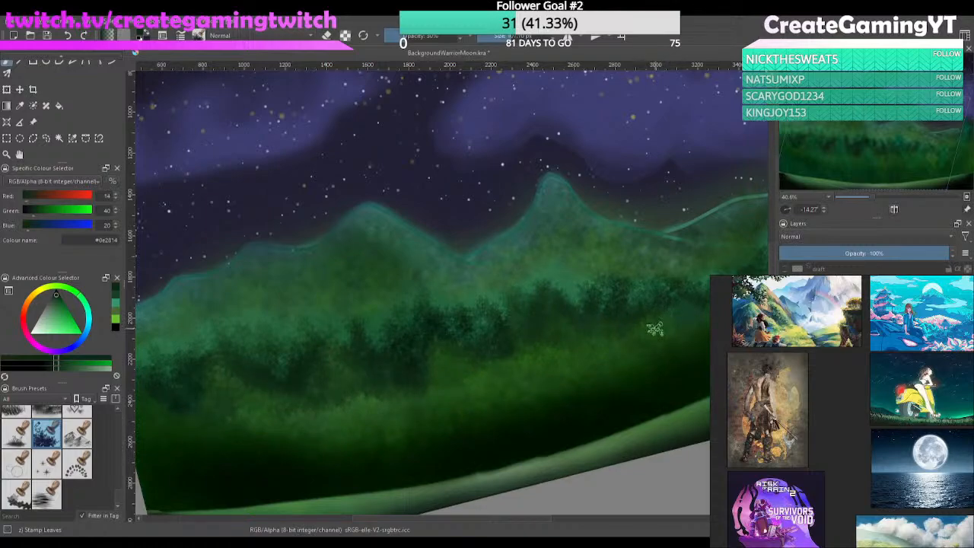
key(ctrl+z)
key(ctrl+z)
key(ctrl+z)
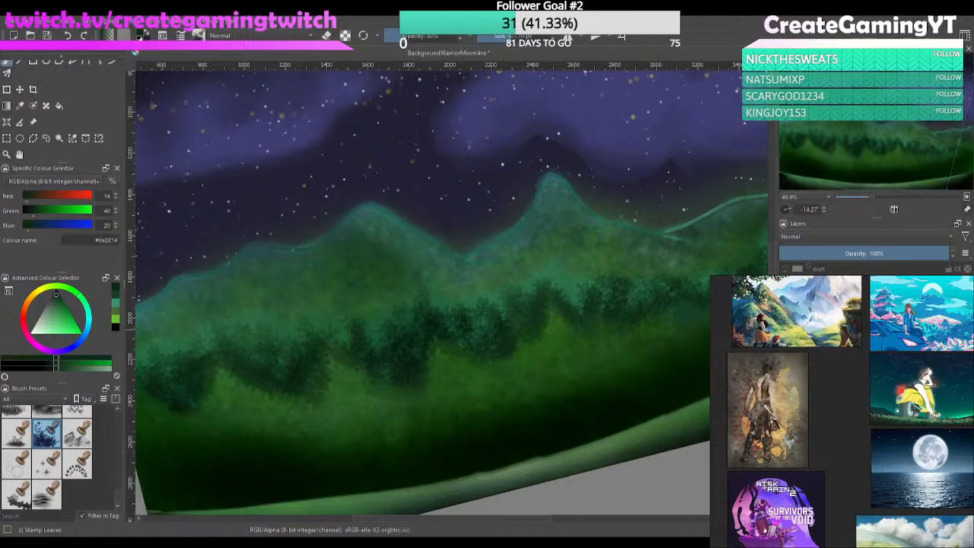
key(ctrl+z)
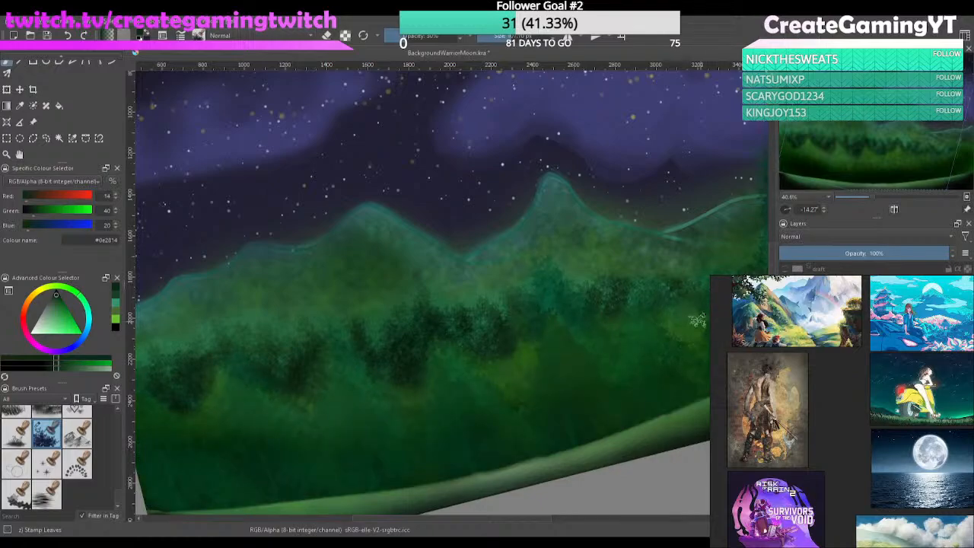
Set the brush opacity to 44%, try erasing leaves from a dark tree cluster, and step back and forward through the strokes
drag(687, 312, 637, 354)
drag(530, 384, 564, 342)
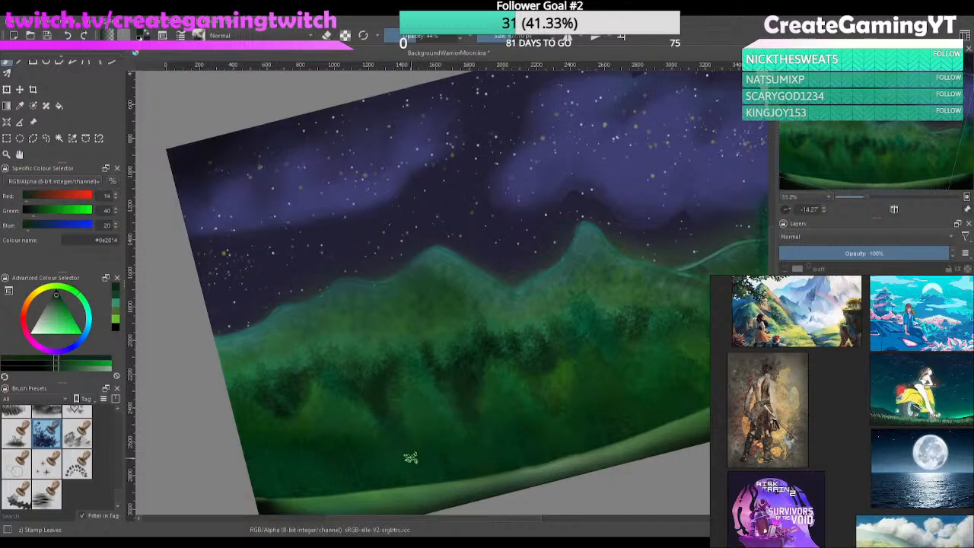
key(e)
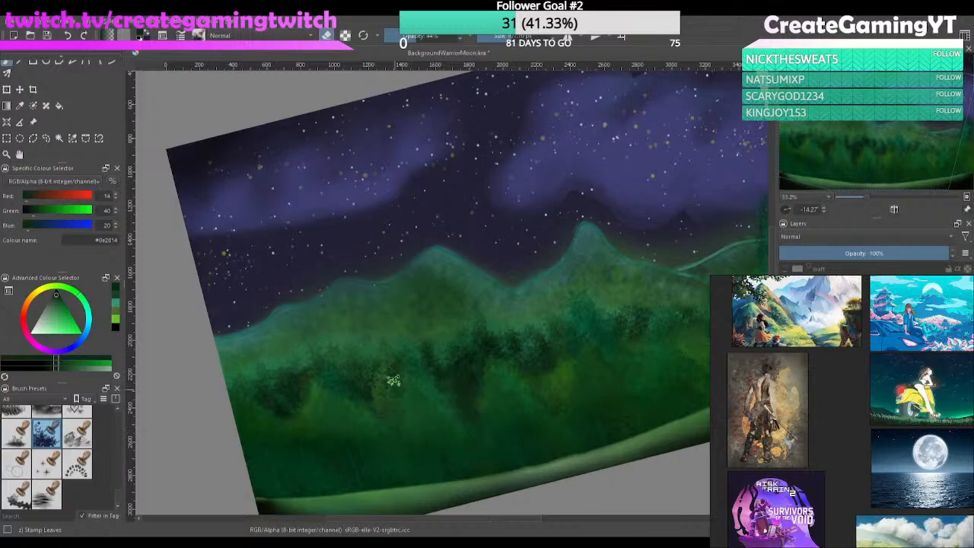
mouse_move(387, 370)
mouse_down()
mouse_move(370, 400)
mouse_move(389, 357)
mouse_move(386, 400)
mouse_move(406, 322)
mouse_move(432, 306)
mouse_move(417, 394)
mouse_up()
key(ctrl+z)
key(ctrl+z)
key(ctrl+z)
key(ctrl+z)
key(ctrl+z)
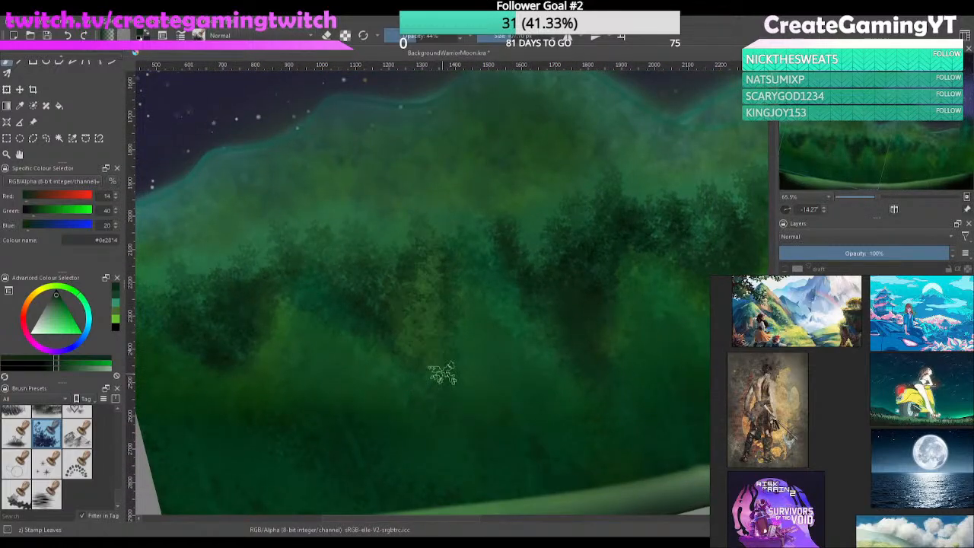
key(ctrl+shift+z)
key(ctrl+shift+z)
key(ctrl+shift+z)
key(ctrl+shift+z)
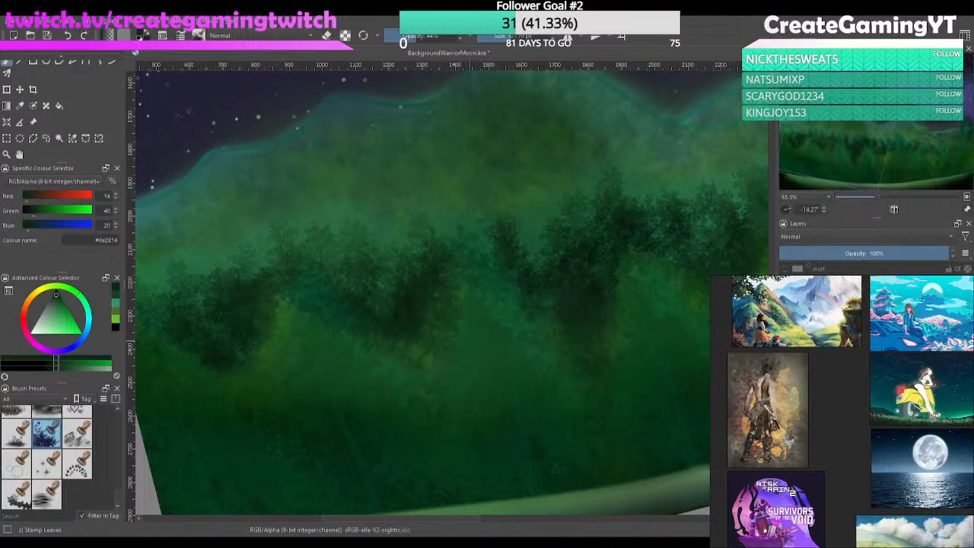
Hide and show the foreground foliage layer to compare the tree gap below the sharper mountain peak
drag(496, 306, 403, 376)
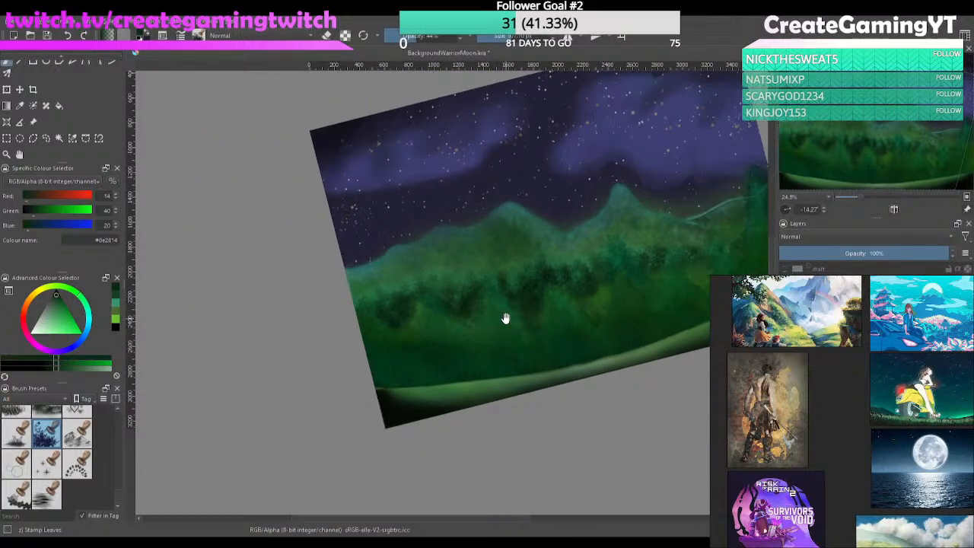
drag(639, 290, 641, 236)
drag(487, 414, 462, 213)
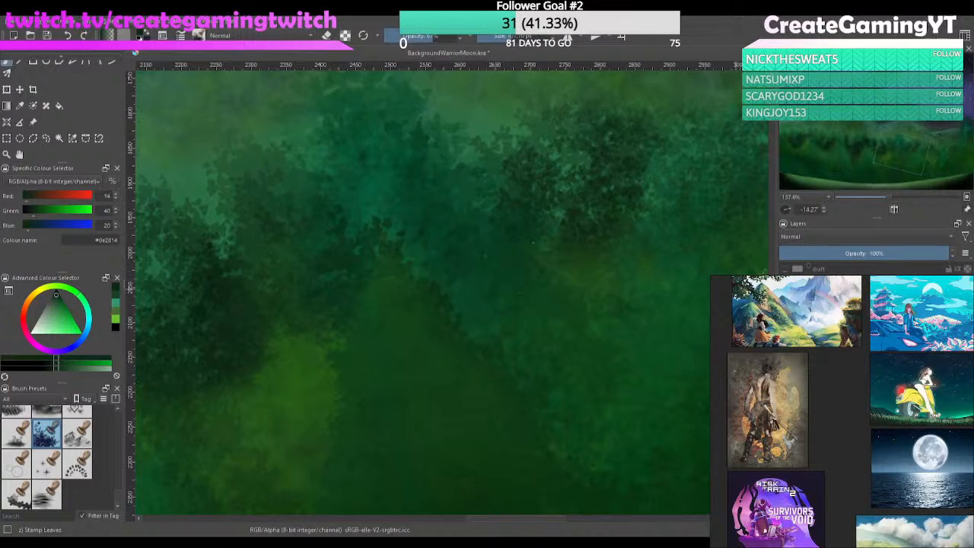
click(786, 304)
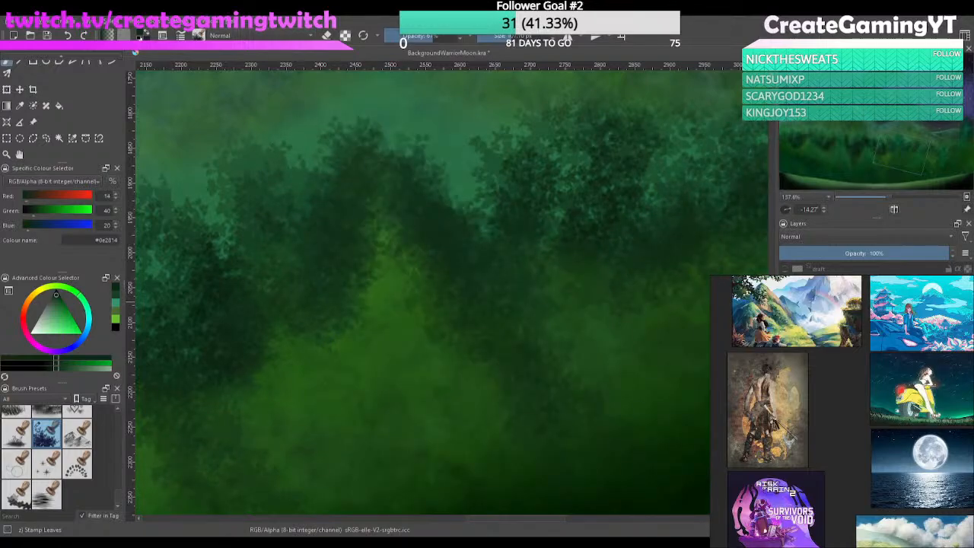
click(785, 304)
Erase the teal foliage rising above the tree line below the sharper mountain peak with the leaf brush
mouse_move(593, 271)
mouse_down()
mouse_move(444, 374)
mouse_move(509, 335)
mouse_up()
key(e)
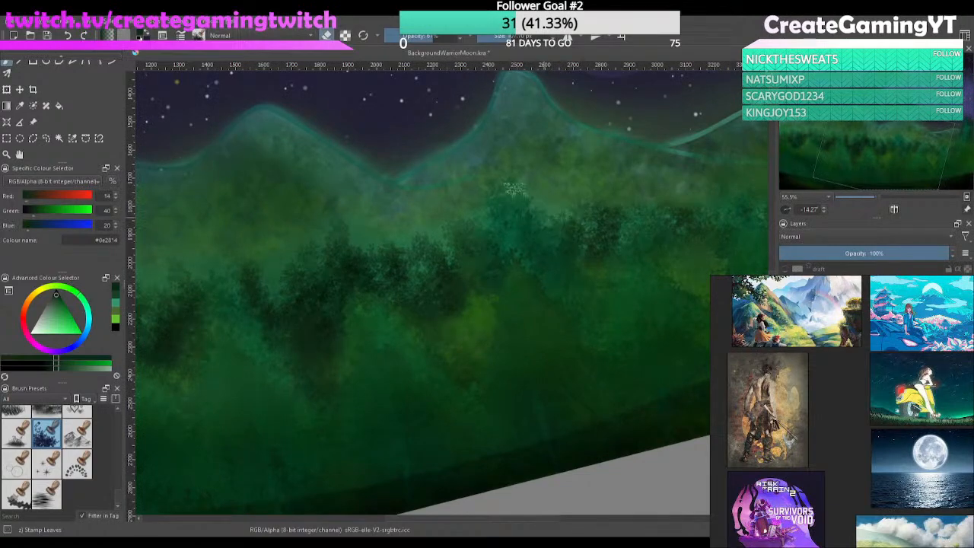
mouse_move(516, 188)
mouse_down()
mouse_move(566, 254)
mouse_move(528, 282)
mouse_up()
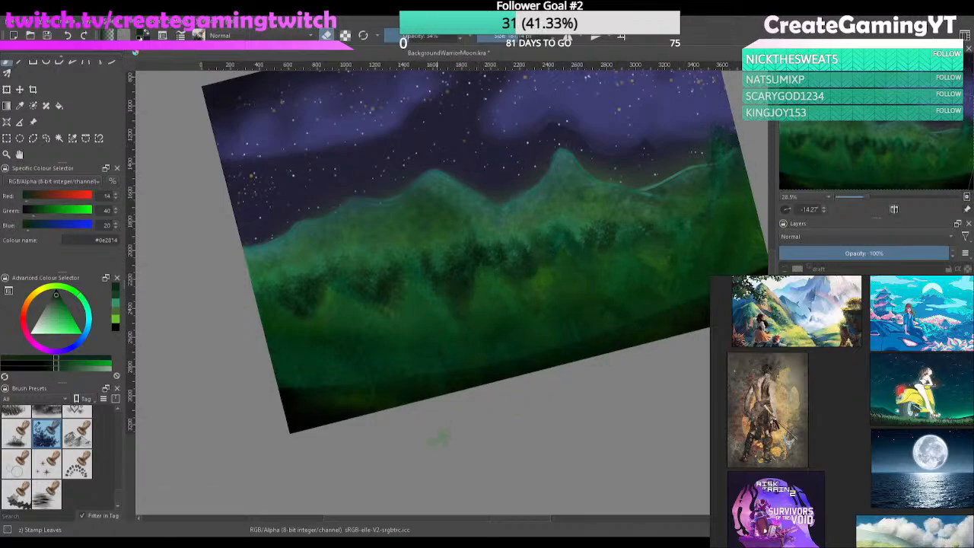
Try several hue, saturation and lightness shifts on the mountains and settle on a darker, muted green
scroll(628, 276, down, 2)
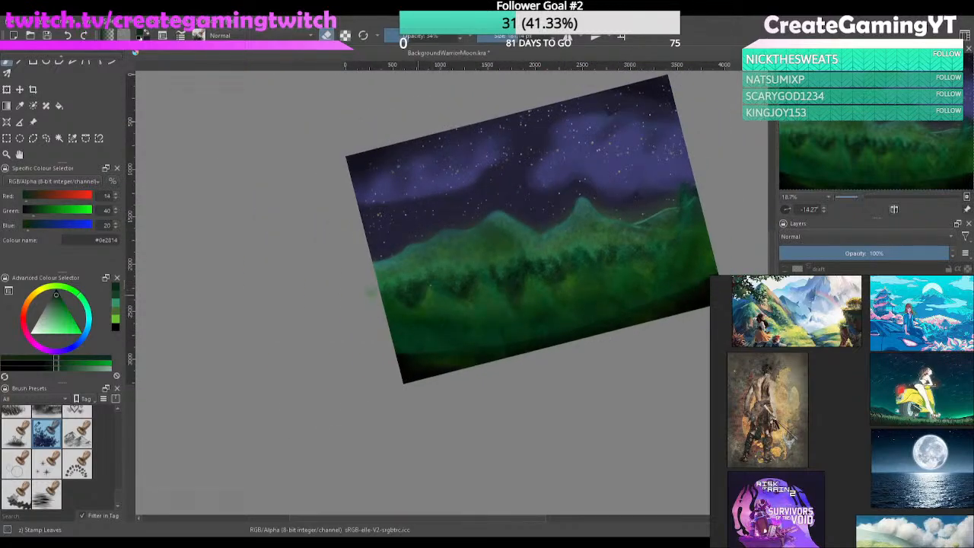
scroll(548, 315, up, 2)
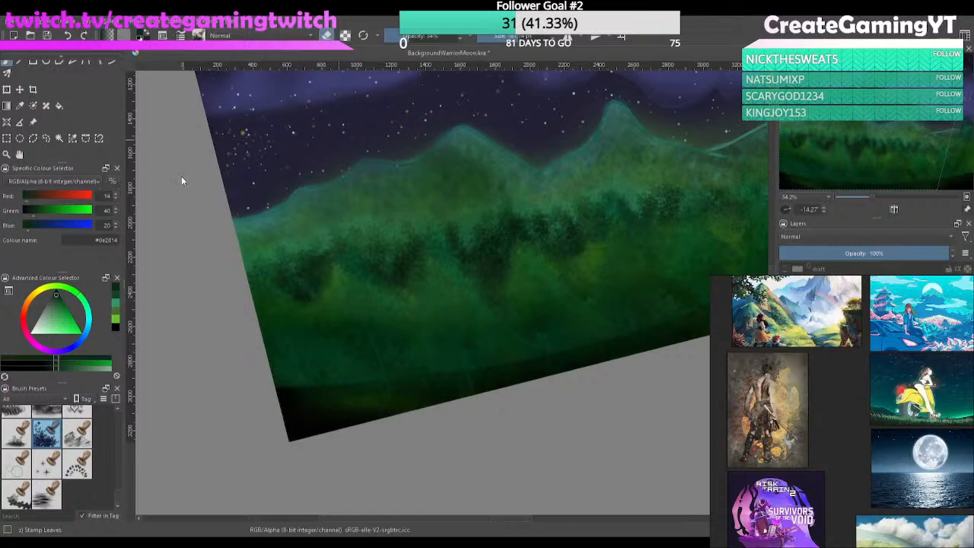
drag(191, 187, 174, 186)
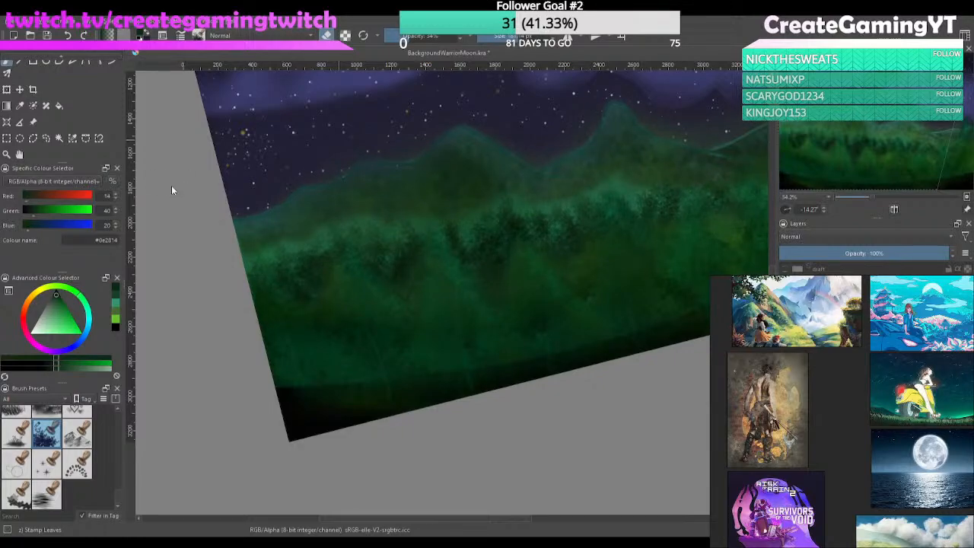
mouse_move(172, 186)
mouse_down()
mouse_move(182, 186)
mouse_move(174, 185)
mouse_up()
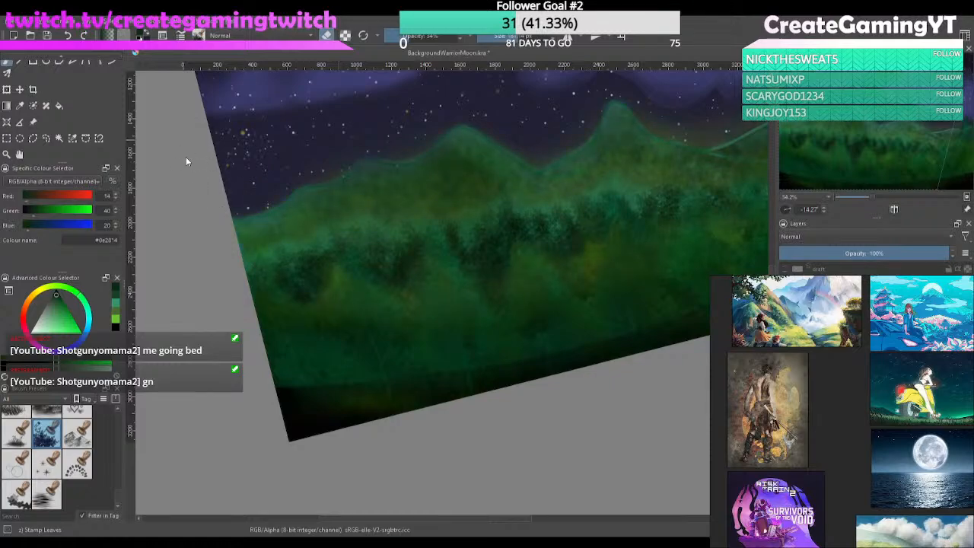
drag(190, 160, 225, 152)
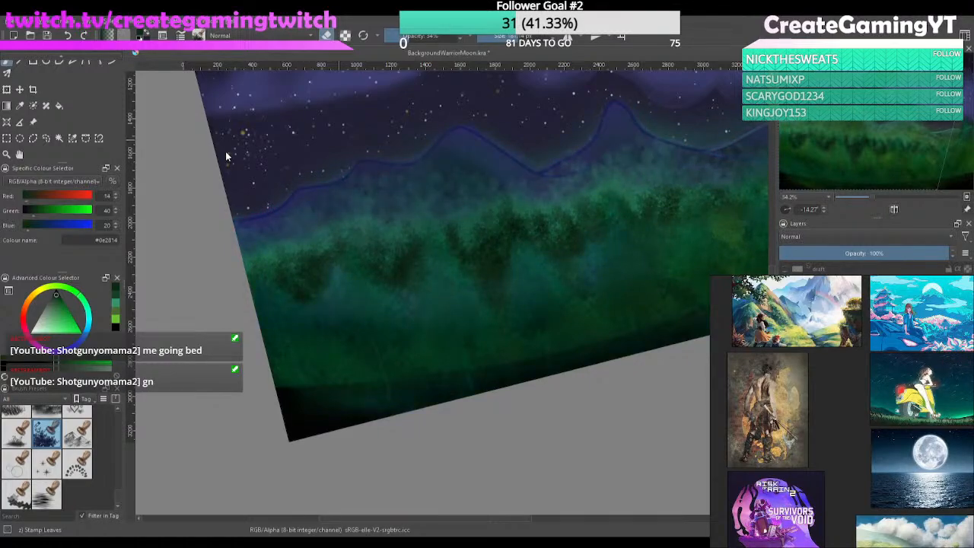
drag(207, 156, 210, 157)
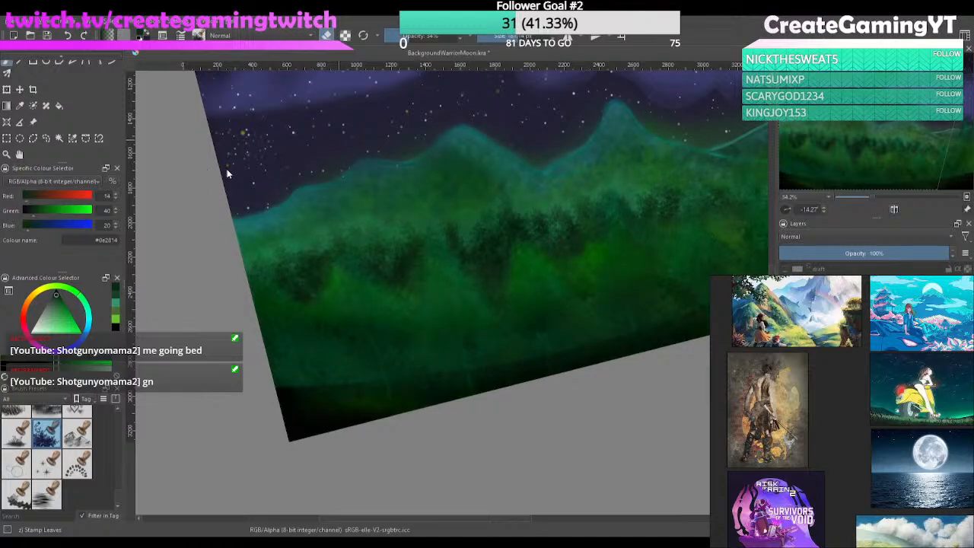
drag(223, 169, 191, 171)
mouse_move(172, 186)
mouse_down()
mouse_move(189, 184)
mouse_move(179, 184)
mouse_up()
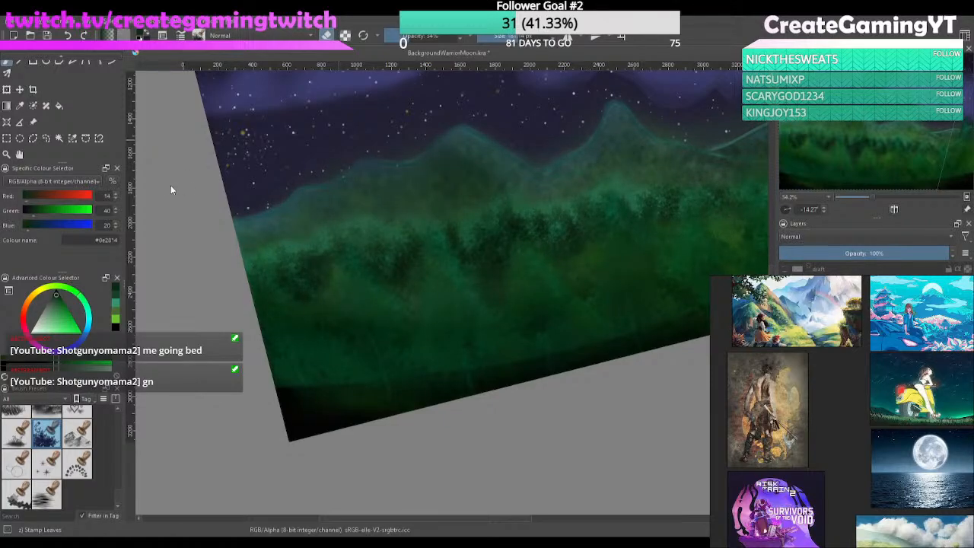
Examine the whole landscape at several zoom levels and straighten the tilted canvas
mouse_move(624, 309)
mouse_down()
mouse_move(550, 342)
mouse_move(551, 427)
mouse_move(611, 387)
mouse_up()
scroll(557, 422, down, 2)
scroll(615, 383, down, 1)
scroll(612, 376, up, 1)
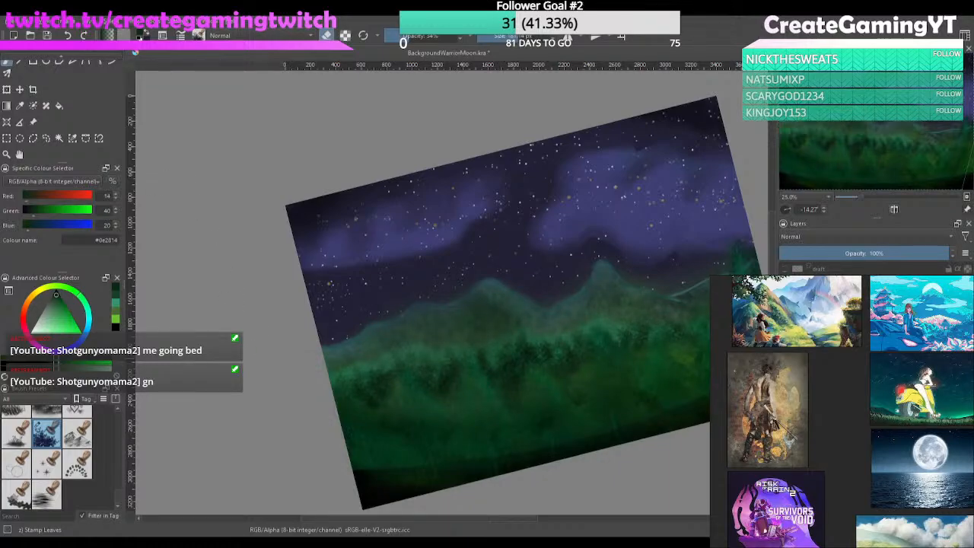
scroll(677, 326, down, 1)
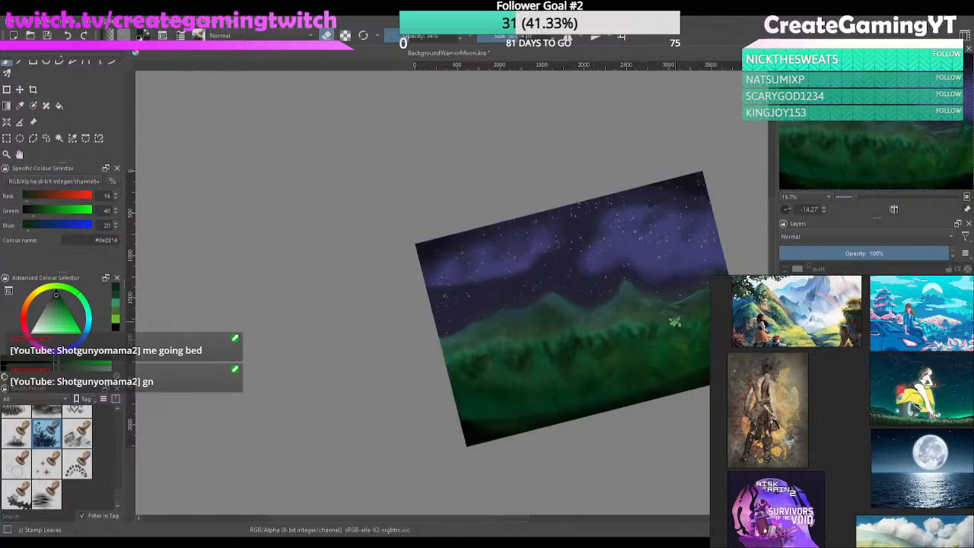
drag(642, 415, 619, 390)
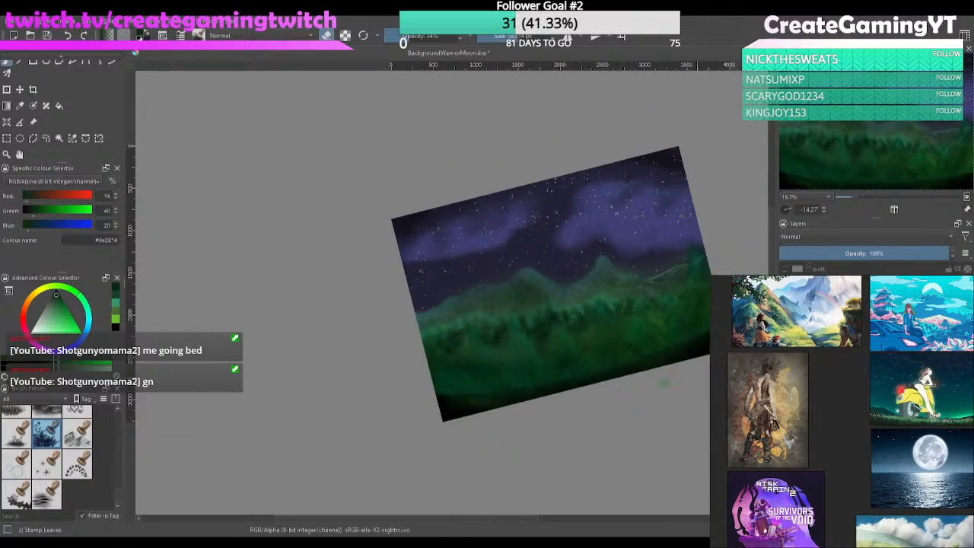
scroll(594, 376, up, 2)
scroll(555, 370, down, 1)
scroll(548, 368, down, 1)
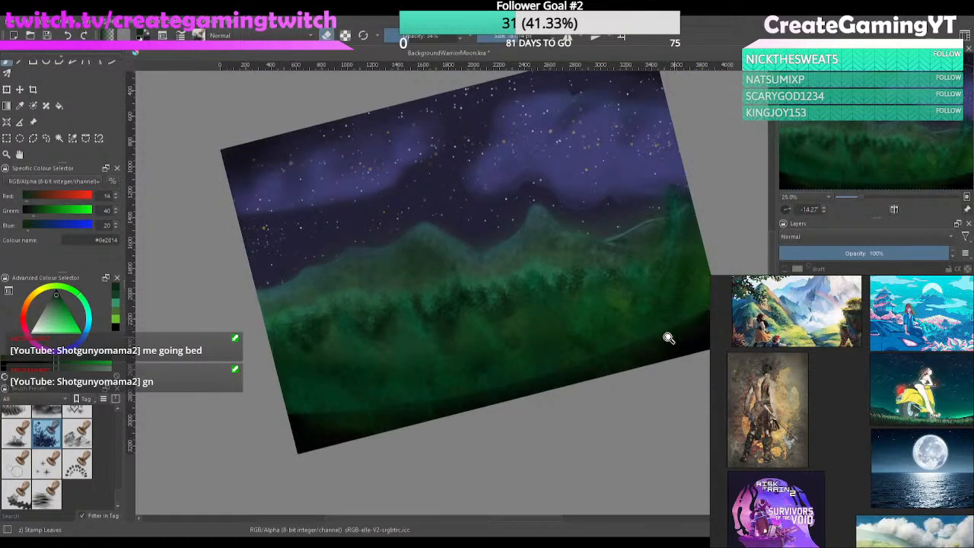
scroll(669, 350, down, 1)
mouse_move(669, 350)
mouse_down()
mouse_move(685, 348)
mouse_move(692, 374)
mouse_move(677, 408)
mouse_move(618, 421)
mouse_move(637, 404)
mouse_up()
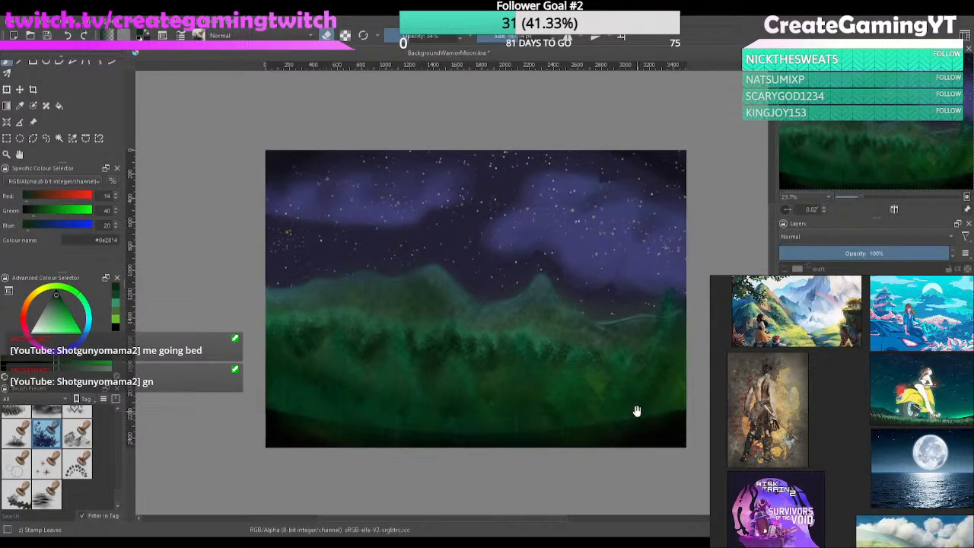
Show the moon again and examine the darkened mountains and forest against it
scroll(605, 399, up, 3)
scroll(568, 399, down, 1)
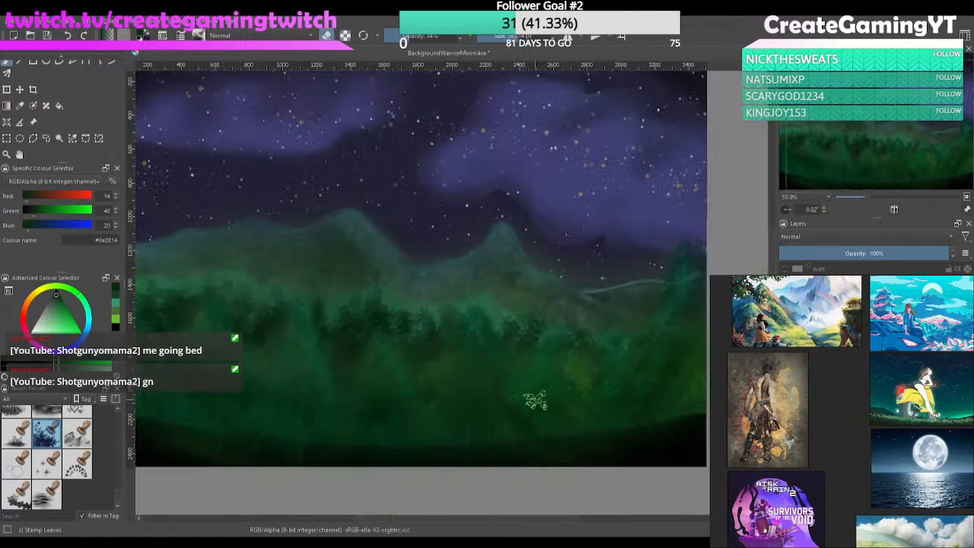
drag(535, 401, 627, 364)
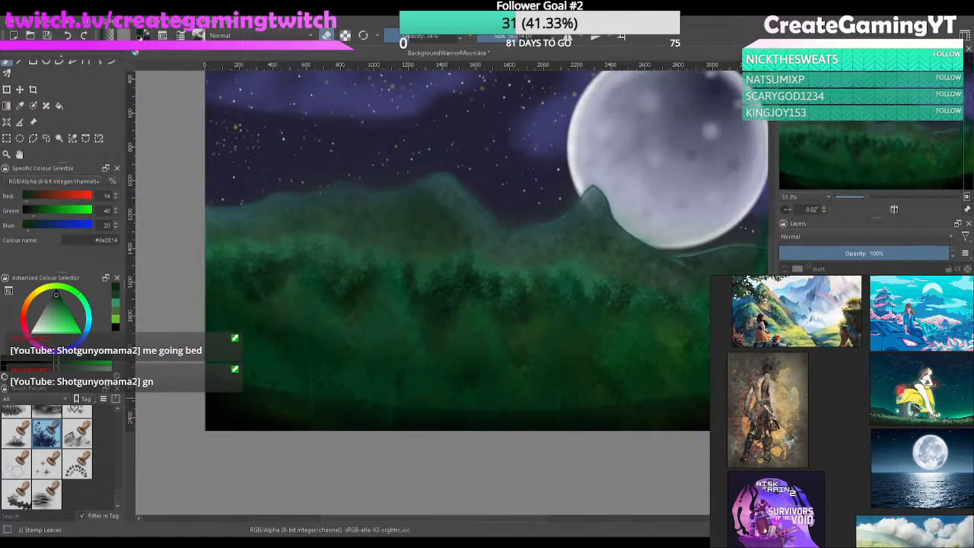
scroll(628, 348, down, 3)
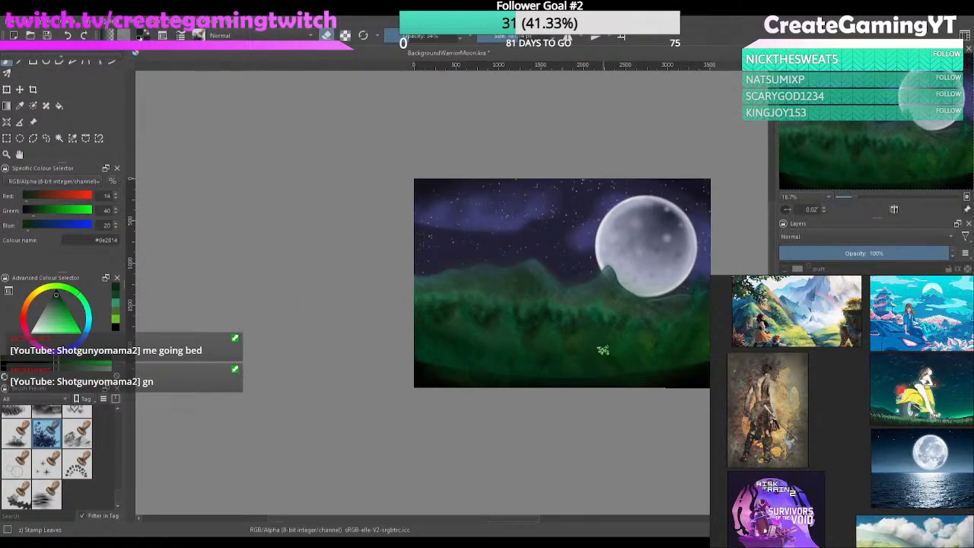
scroll(547, 298, up, 3)
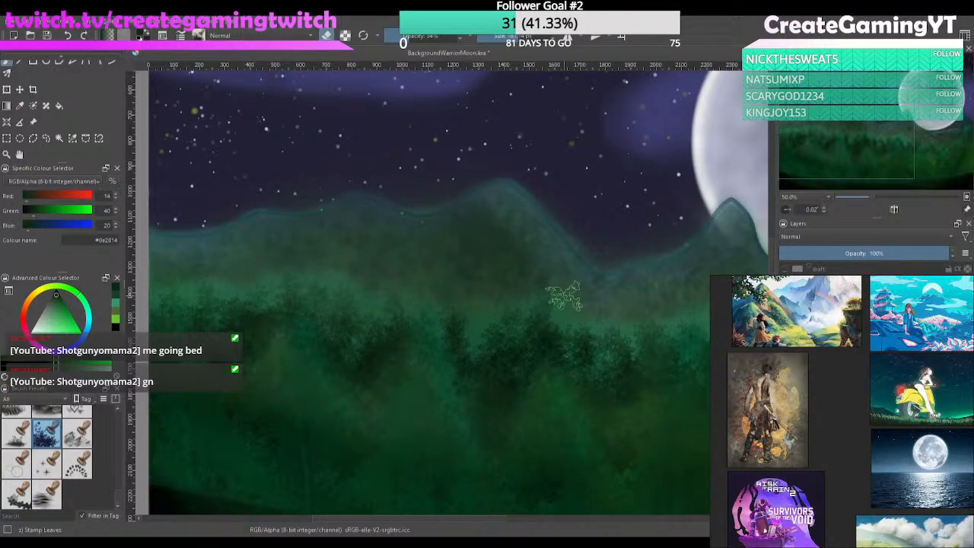
Show the light green foreground hill again in front of the forest along the base of the landscape
scroll(563, 297, down, 3)
drag(615, 302, 586, 303)
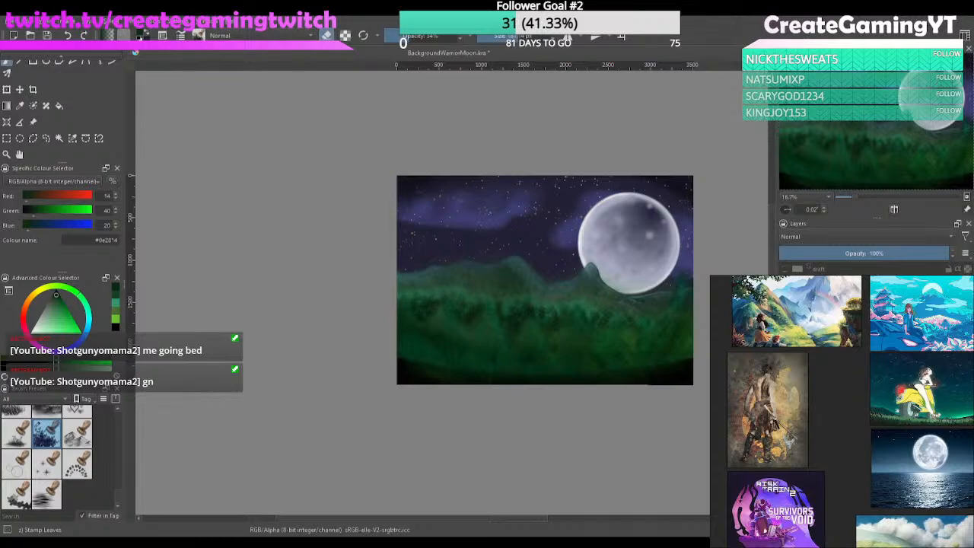
click(784, 316)
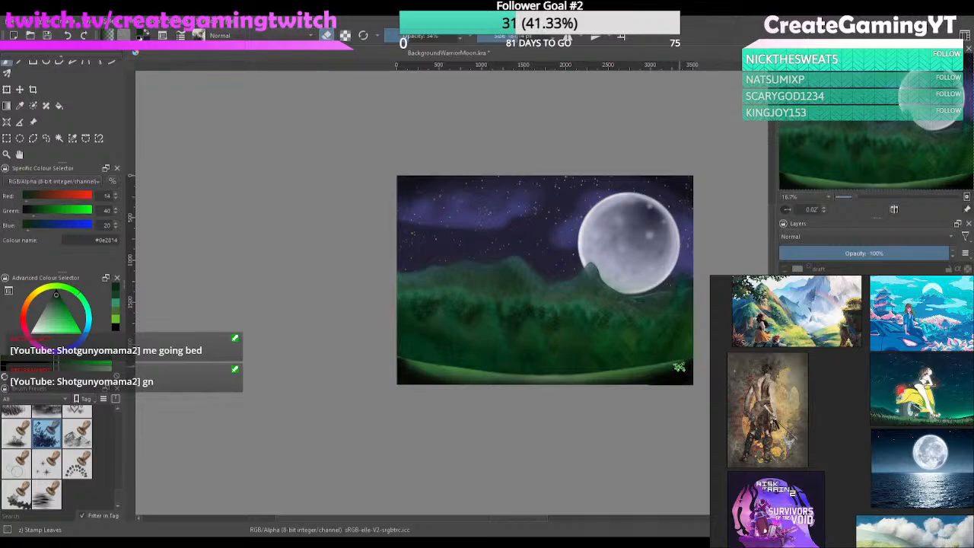
Select the Stamp Grass brush and swap the painting colour to the bright green #6abe30
scroll(106, 493, up, 2)
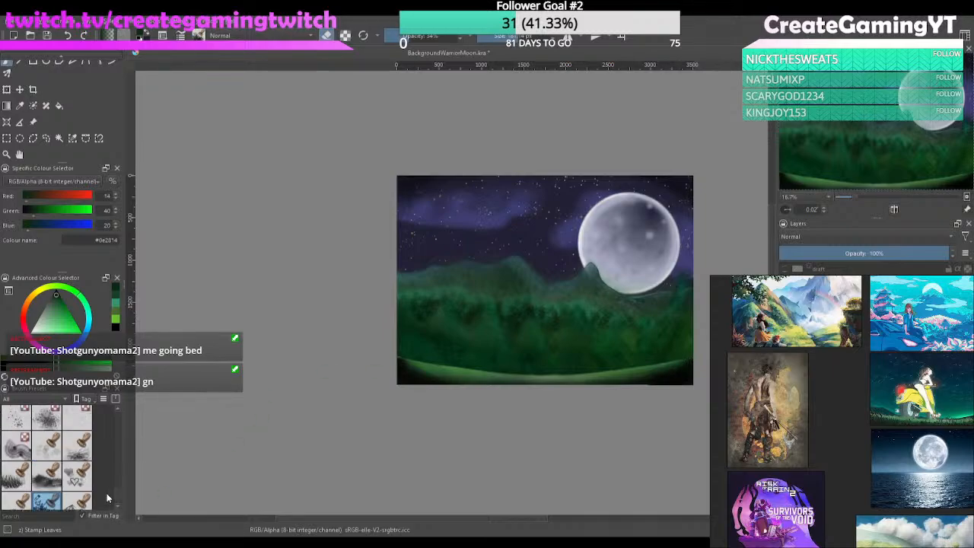
click(15, 471)
scroll(446, 390, up, 3)
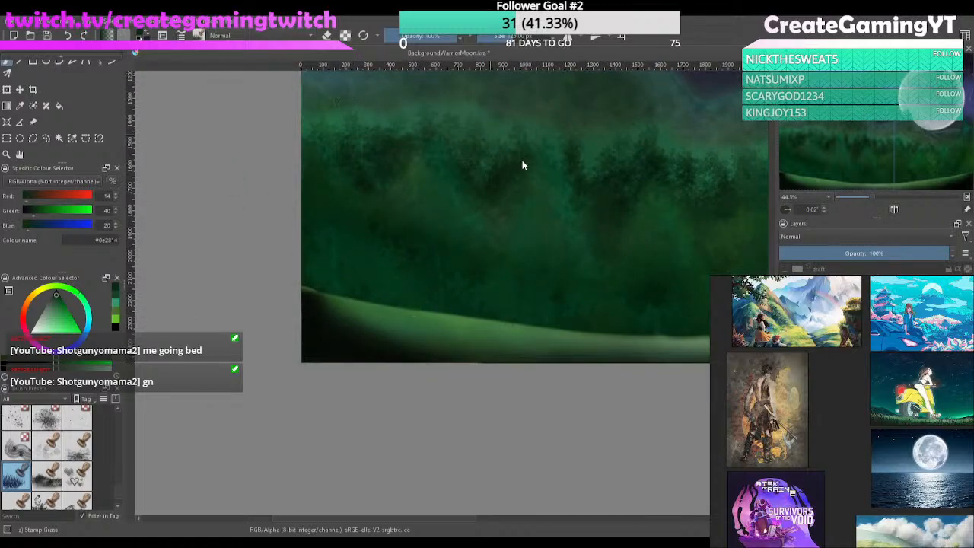
key(x)
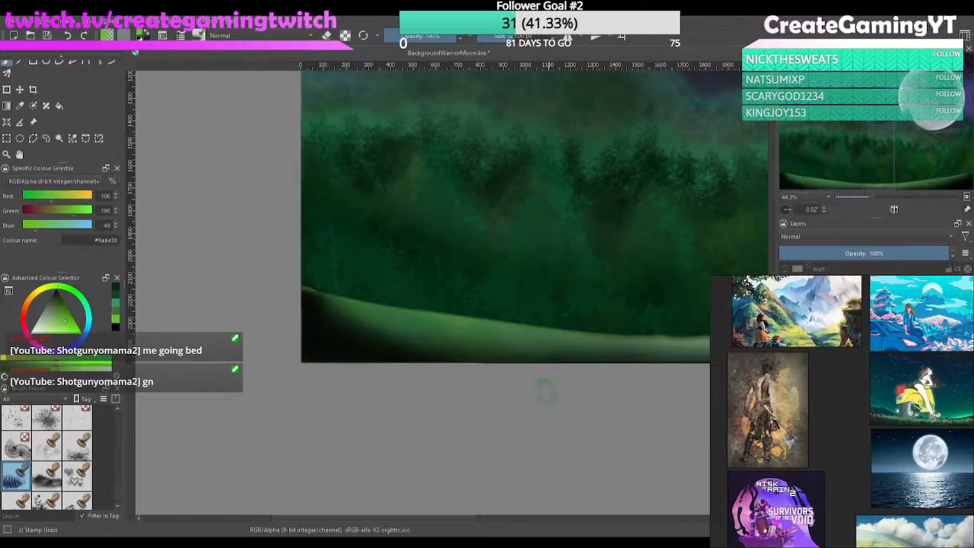
Try stamping small bright green grass tufts along the crest of the foreground hill and undo them
click(472, 309)
key(ctrl+z)
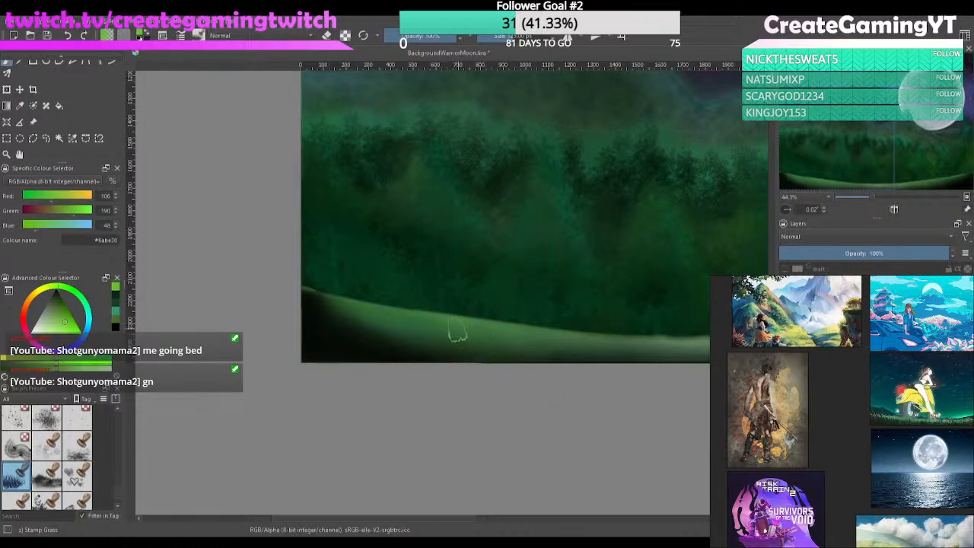
drag(319, 293, 370, 303)
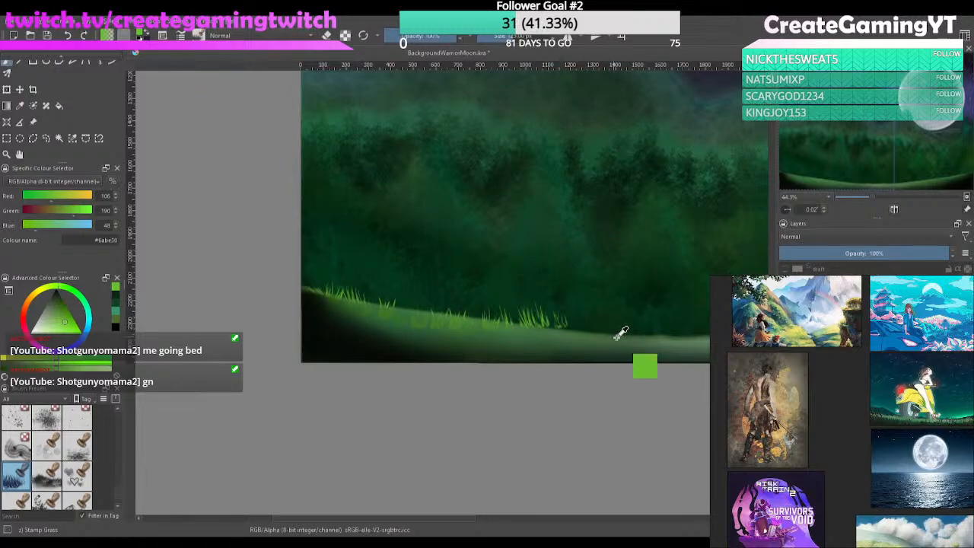
key(ctrl+z)
scroll(554, 351, down, 1)
drag(661, 340, 462, 358)
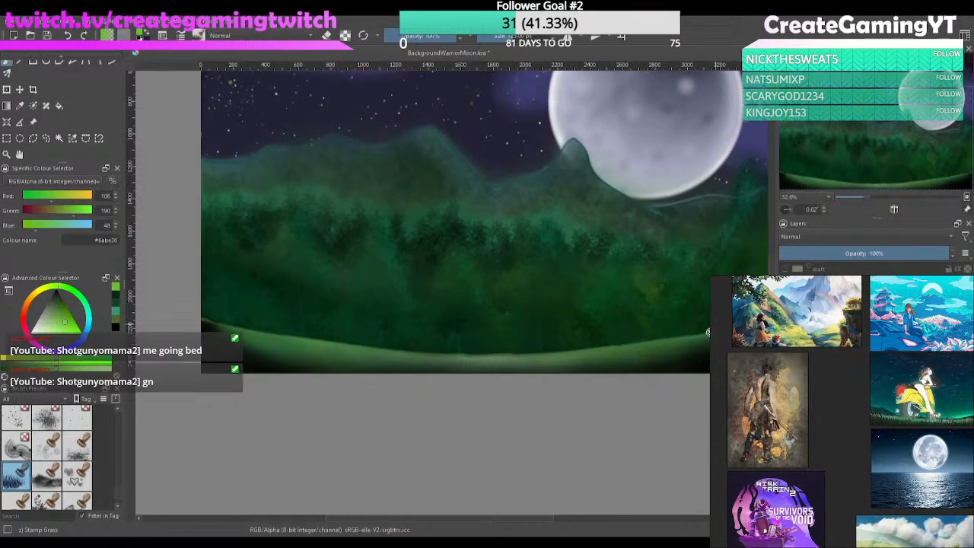
Enlarge the grass brush, try medium-sized blades near both ends of the foreground hill and undo them
scroll(656, 348, down, 1)
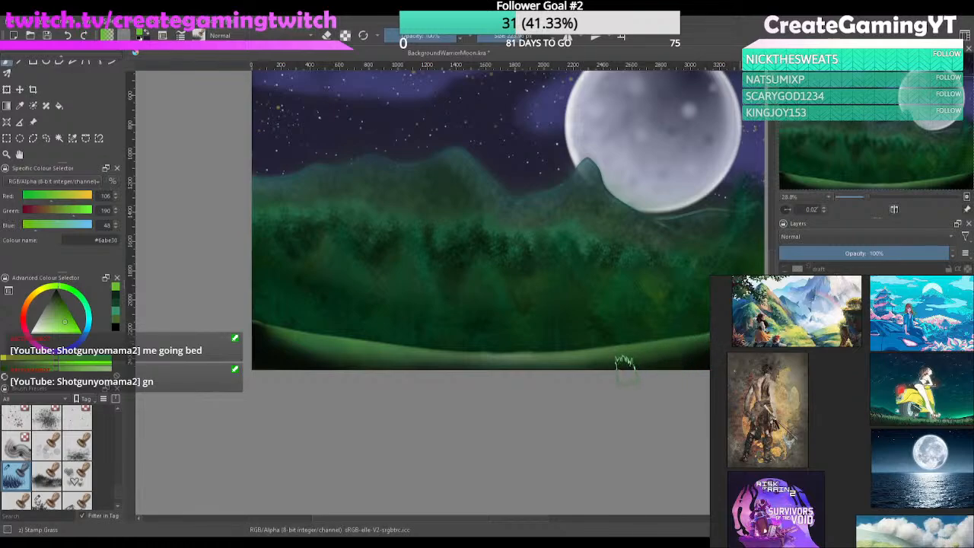
drag(625, 390, 659, 393)
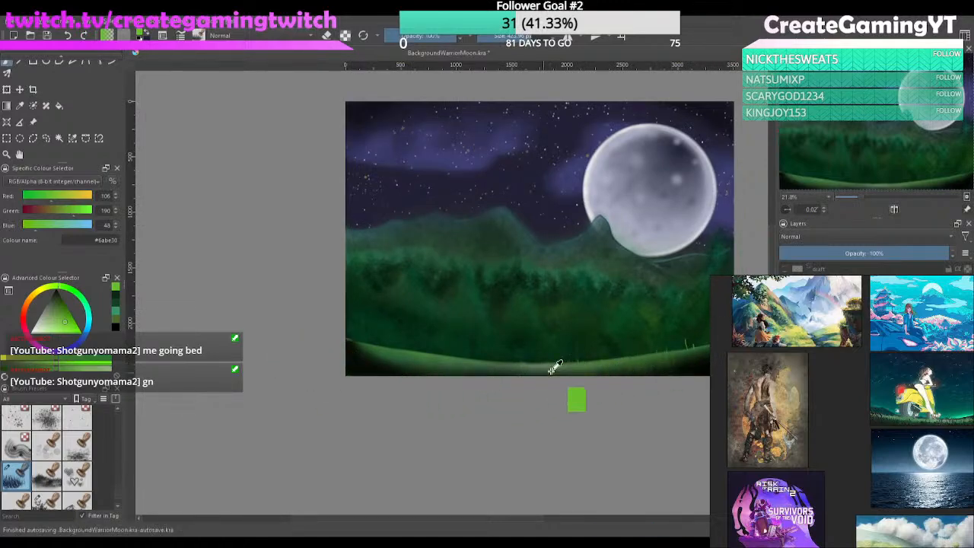
drag(709, 340, 644, 360)
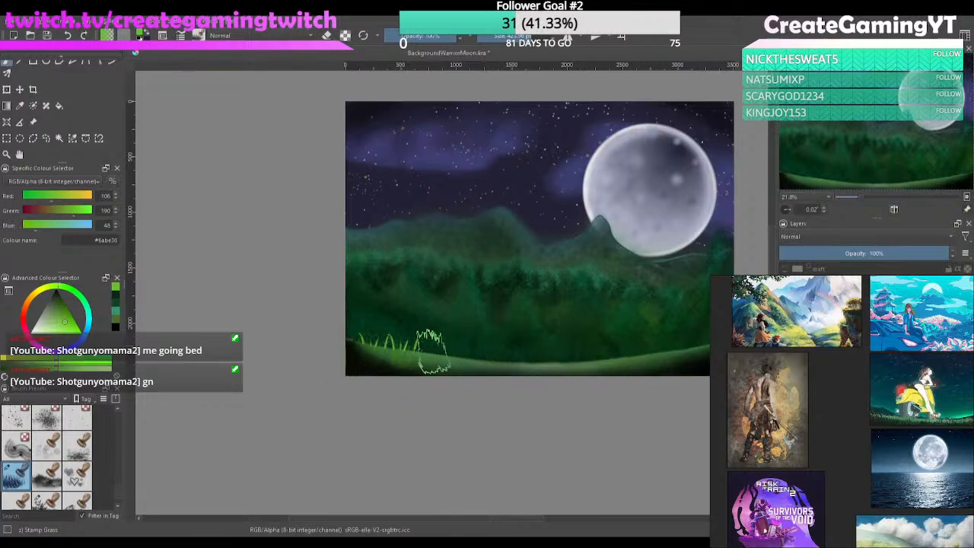
key(ctrl+z)
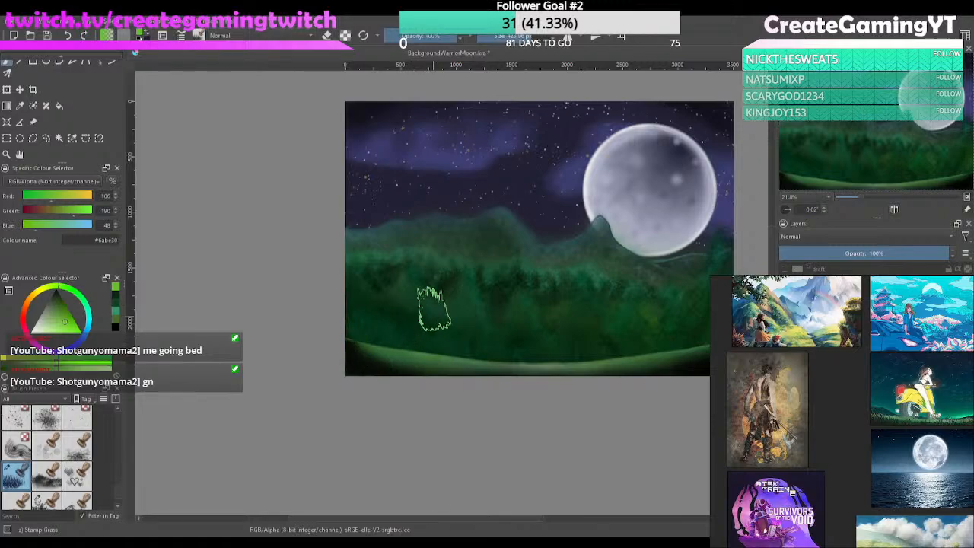
Test the enlarged grass brush with sweeping circular strokes over the forest and sky and undo them
drag(455, 247, 500, 318)
key(ctrl+z)
mouse_move(574, 265)
mouse_down()
mouse_move(571, 287)
mouse_move(457, 309)
mouse_move(554, 206)
mouse_up()
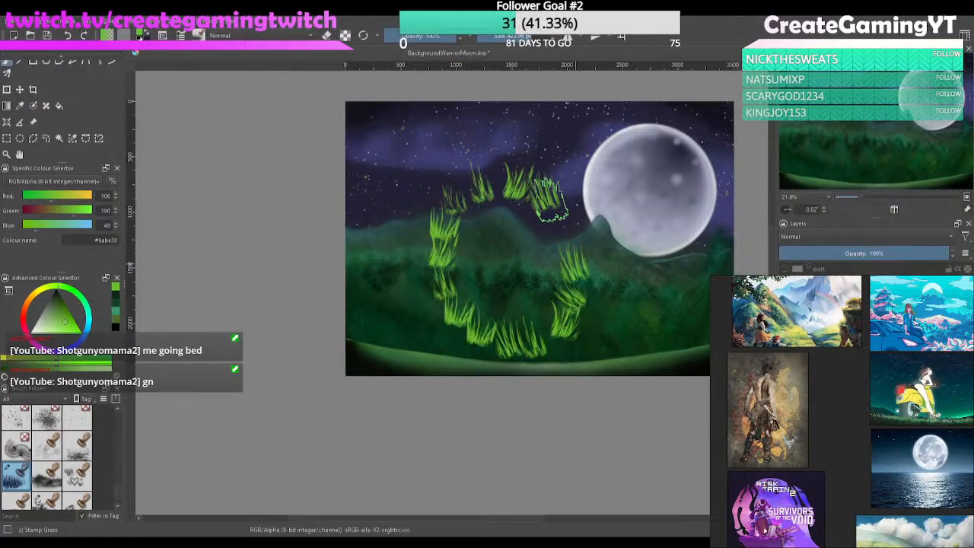
key(ctrl+z)
Try grass strokes across the foreground hill in both directions and undo the last one
drag(702, 343, 596, 372)
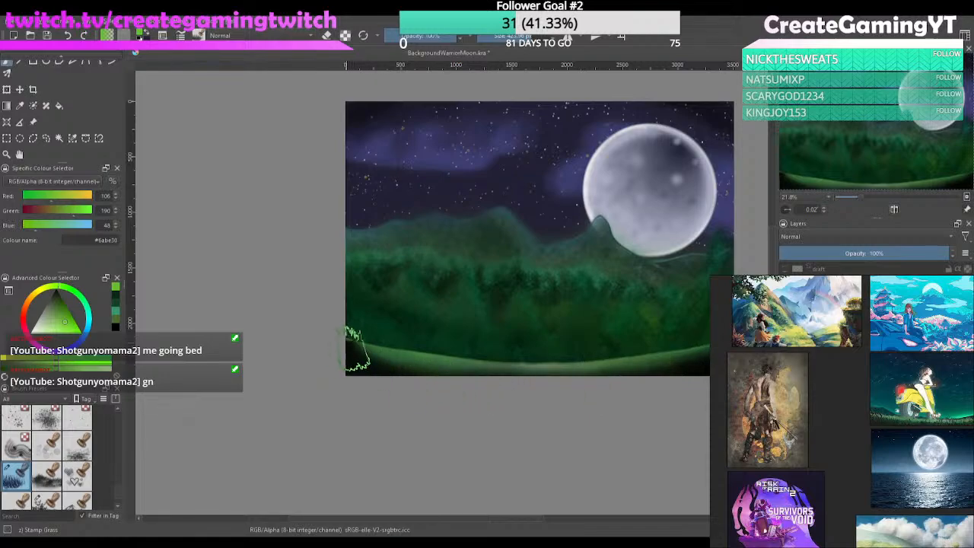
drag(352, 341, 631, 351)
key(ctrl+z)
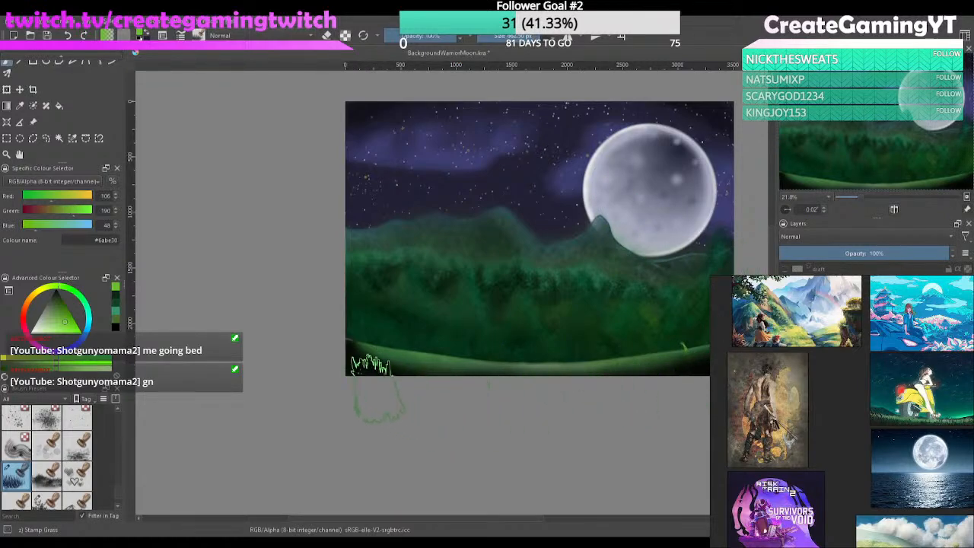
Try several rows of taller grass blades across the full width of the foreground hill, undoing each row
click(349, 349)
drag(421, 354, 697, 348)
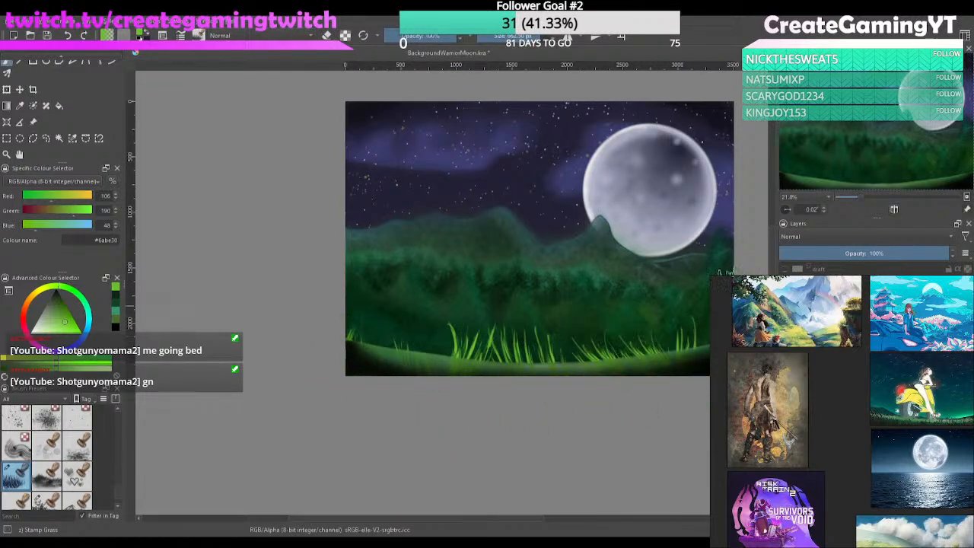
key(ctrl+z)
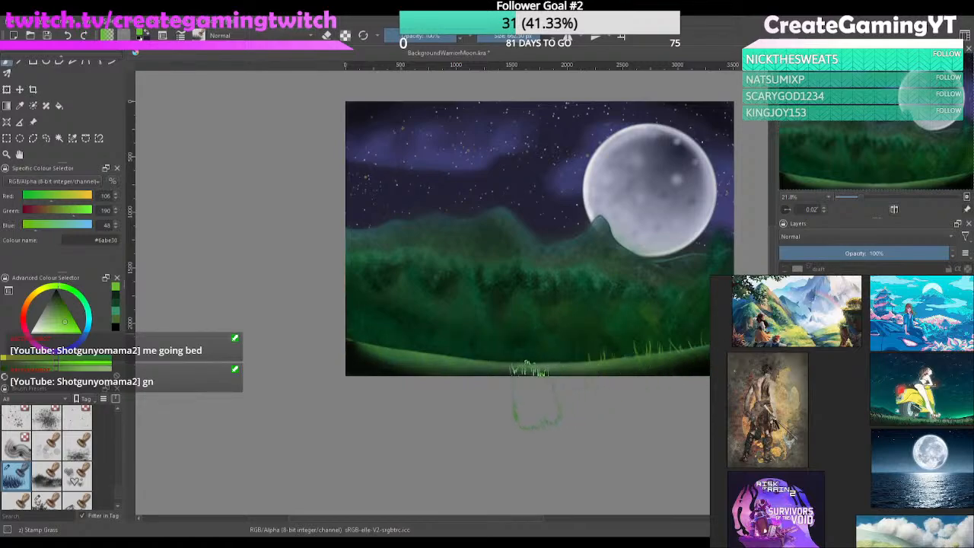
drag(350, 349, 704, 346)
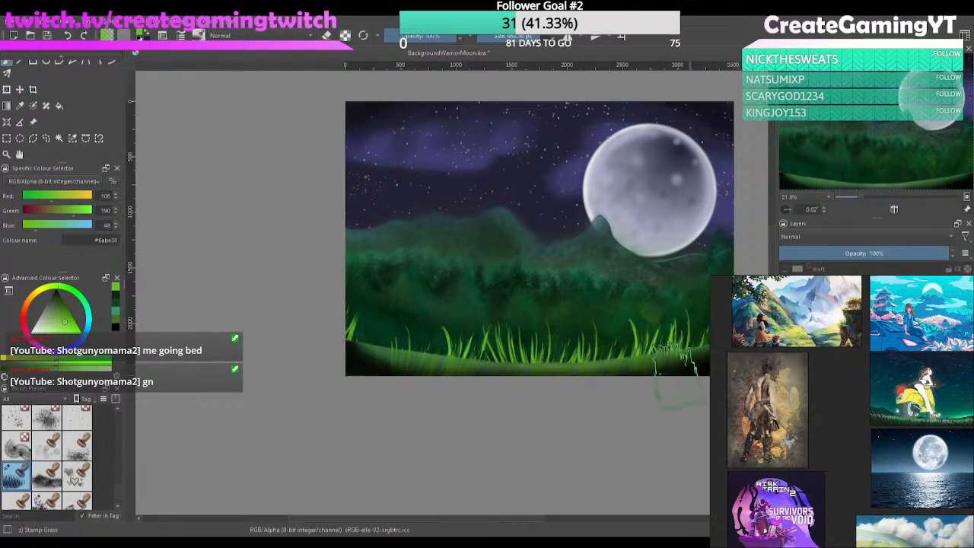
key(ctrl+z)
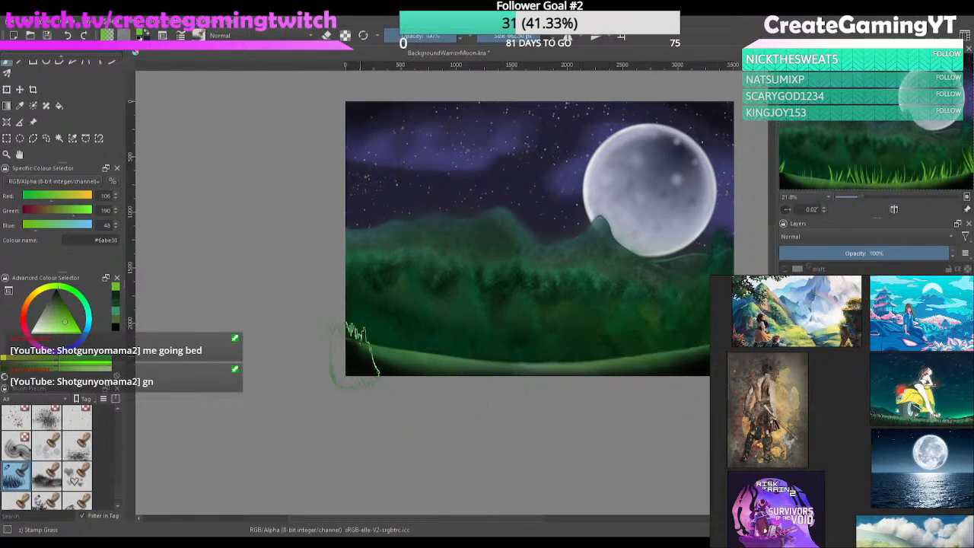
mouse_move(339, 350)
mouse_down()
mouse_move(385, 350)
mouse_move(525, 353)
mouse_move(701, 339)
mouse_up()
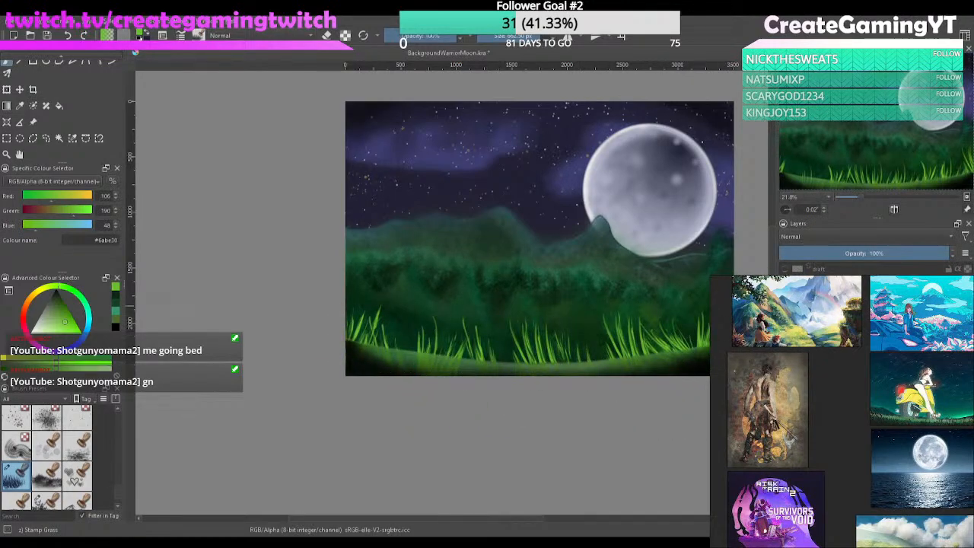
key(ctrl+z)
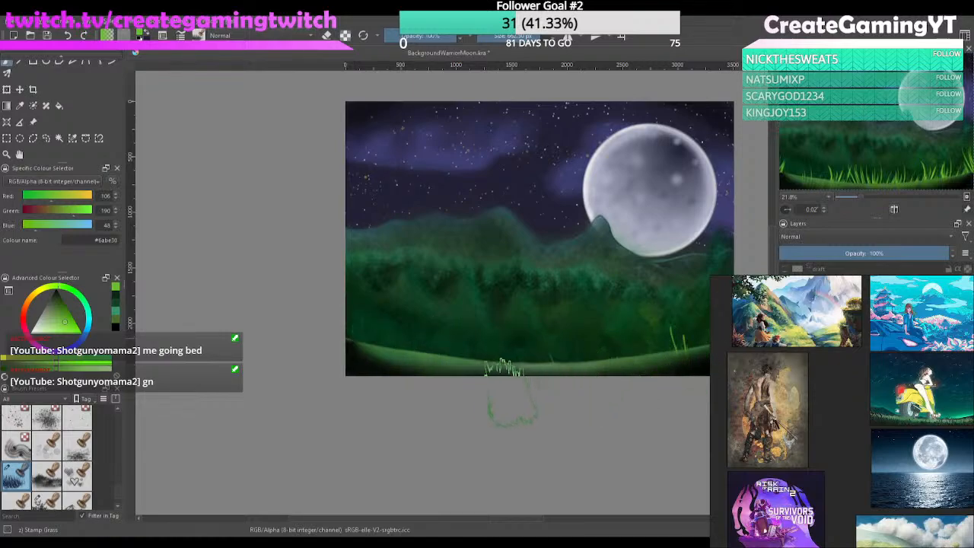
mouse_move(335, 347)
mouse_down()
mouse_move(466, 359)
mouse_move(678, 343)
mouse_move(710, 328)
mouse_up()
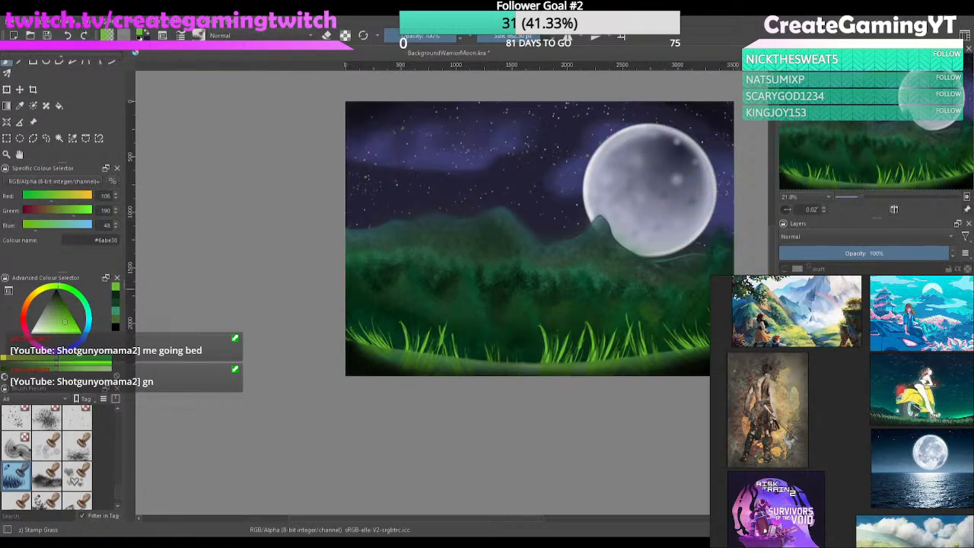
mouse_move(577, 415)
mouse_down()
mouse_move(642, 299)
mouse_move(622, 353)
mouse_up()
key(ctrl+z)
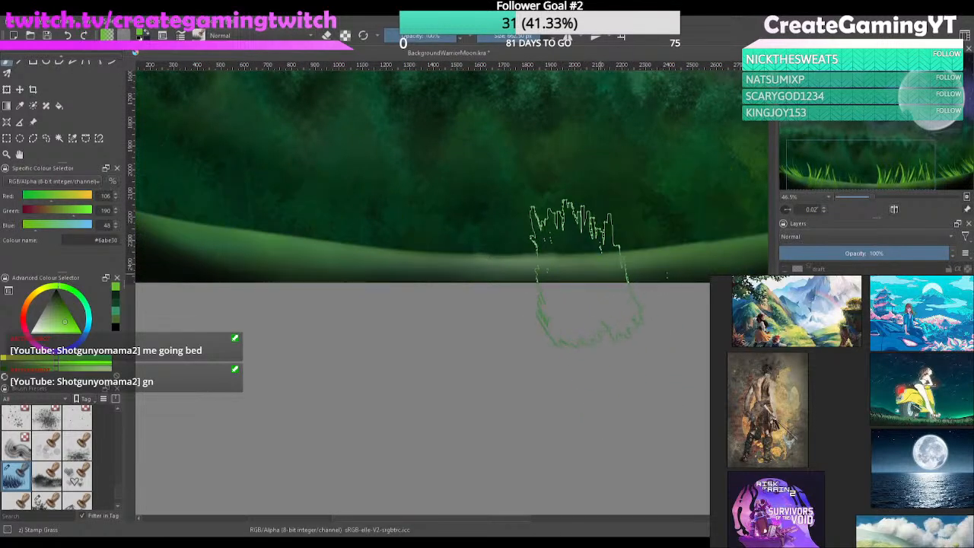
Try tall grass on the middle of the foreground hill at close range and undo the strokes
drag(600, 276, 415, 290)
key(ctrl+z)
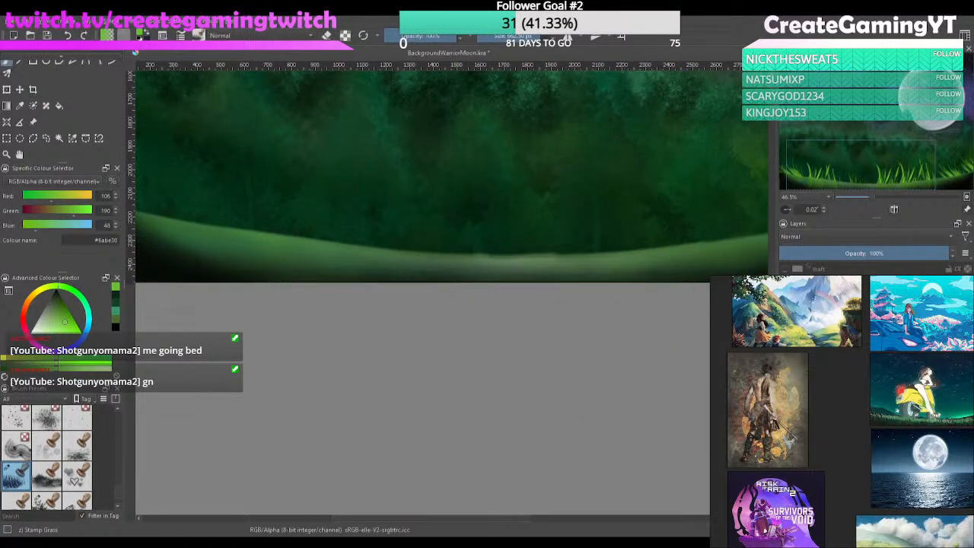
key(ctrl+z)
drag(665, 272, 449, 315)
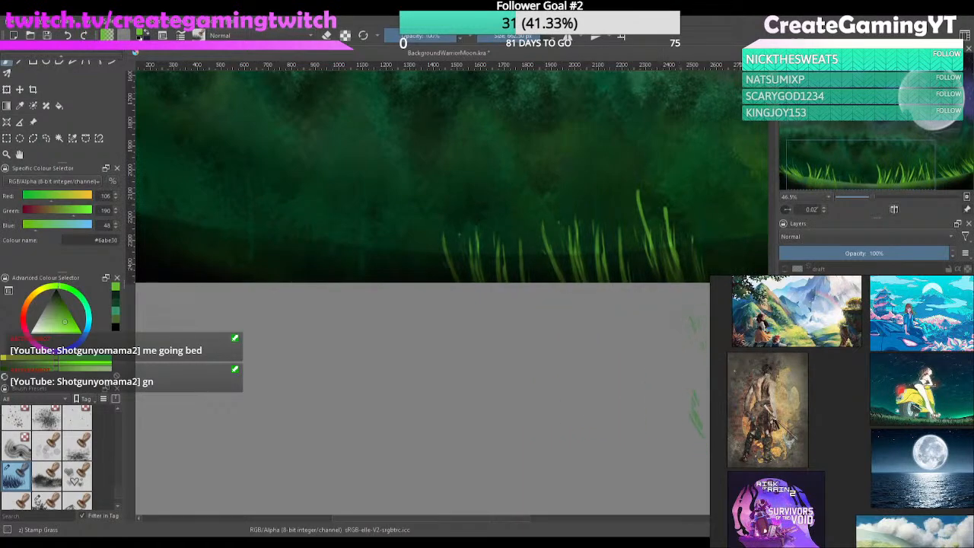
key(ctrl+z)
key(ctrl+z)
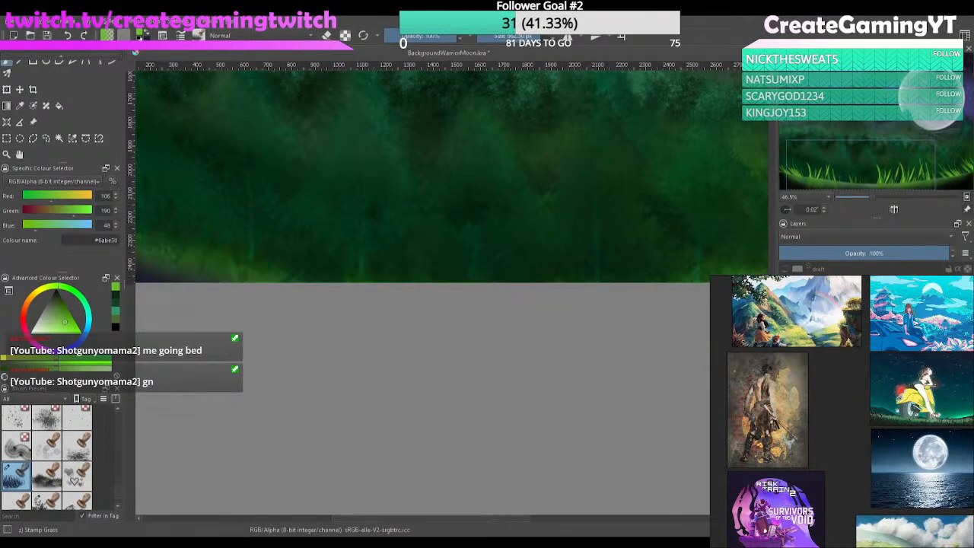
key(ctrl+z)
Try a row of grass on the foreground hill without its dark corner shading and undo it
mouse_move(657, 312)
mouse_down()
mouse_move(631, 324)
mouse_move(626, 403)
mouse_up()
drag(691, 287, 495, 299)
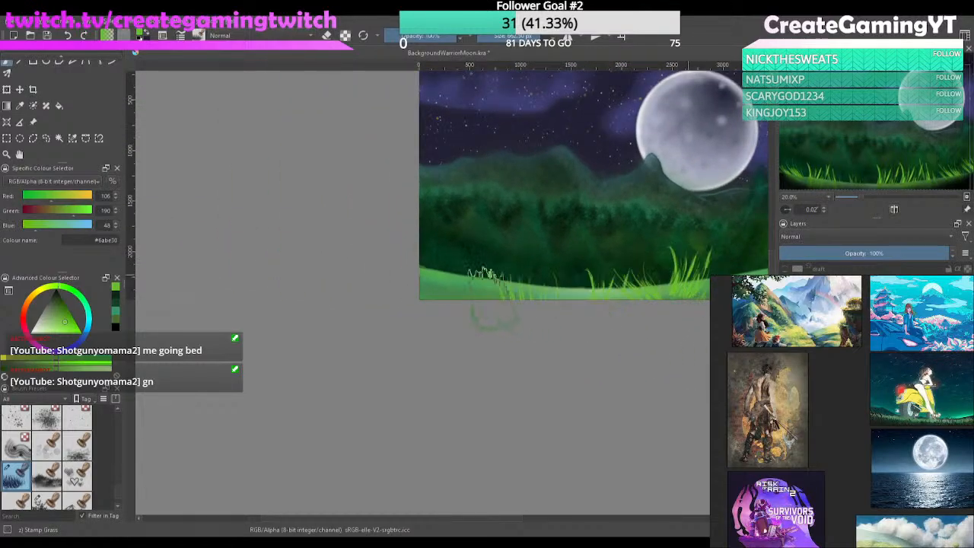
key(ctrl+z)
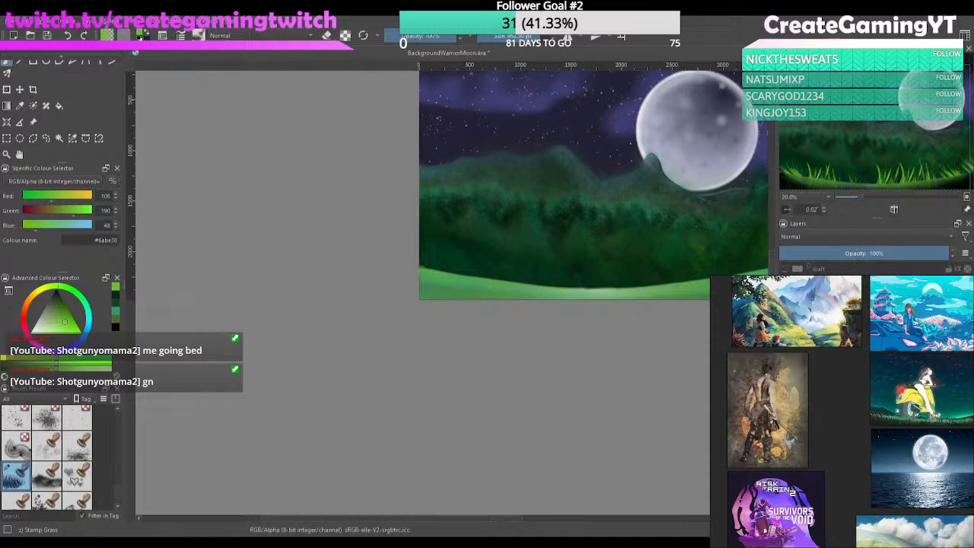
key(ctrl+z)
drag(688, 328, 530, 387)
Try dense grass clumps at both ends of the shaded foreground hill, undoing each attempt
mouse_move(625, 333)
mouse_down()
mouse_move(440, 361)
mouse_move(319, 357)
mouse_move(278, 349)
mouse_up()
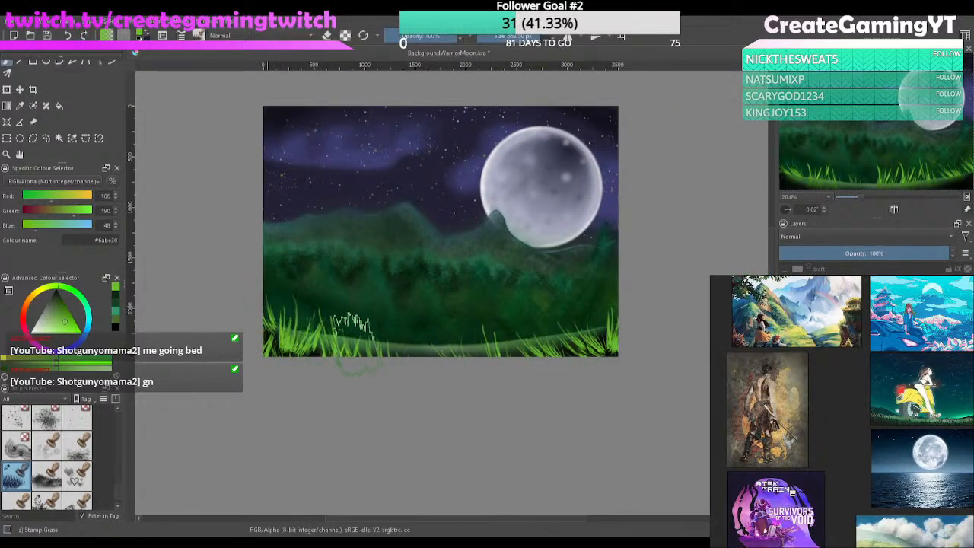
key(ctrl+z)
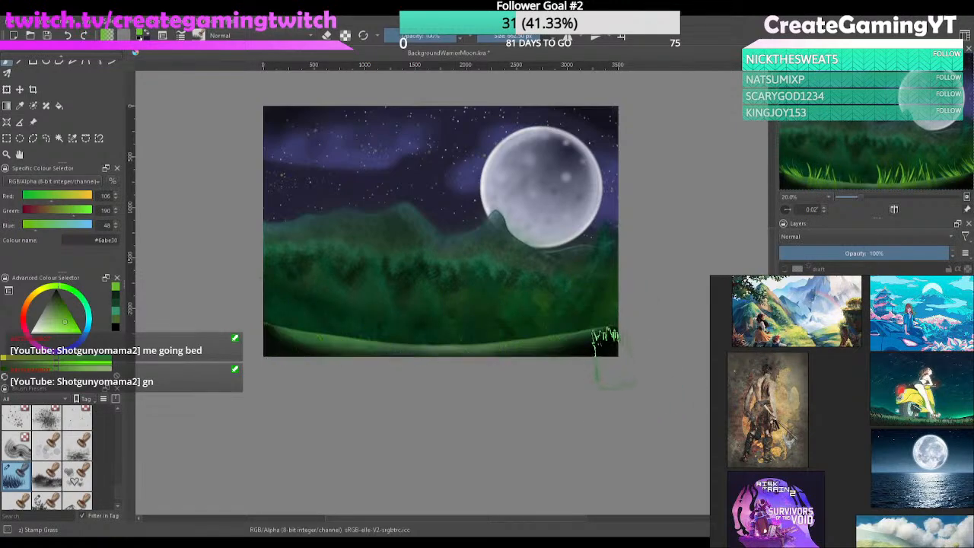
mouse_move(625, 323)
mouse_down()
mouse_move(526, 356)
mouse_move(427, 369)
mouse_move(271, 358)
mouse_up()
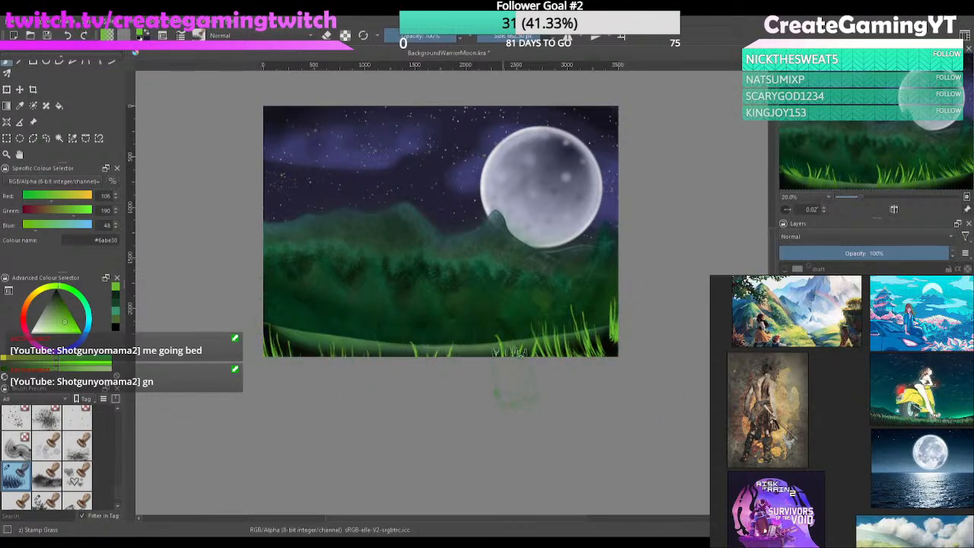
key(ctrl+z)
Try several sparse rows of tall bright green grass along the foreground hill, undoing each row but restoring the dark corner shading
mouse_move(627, 326)
mouse_down()
mouse_move(541, 351)
mouse_move(438, 366)
mouse_move(307, 355)
mouse_move(240, 302)
mouse_up()
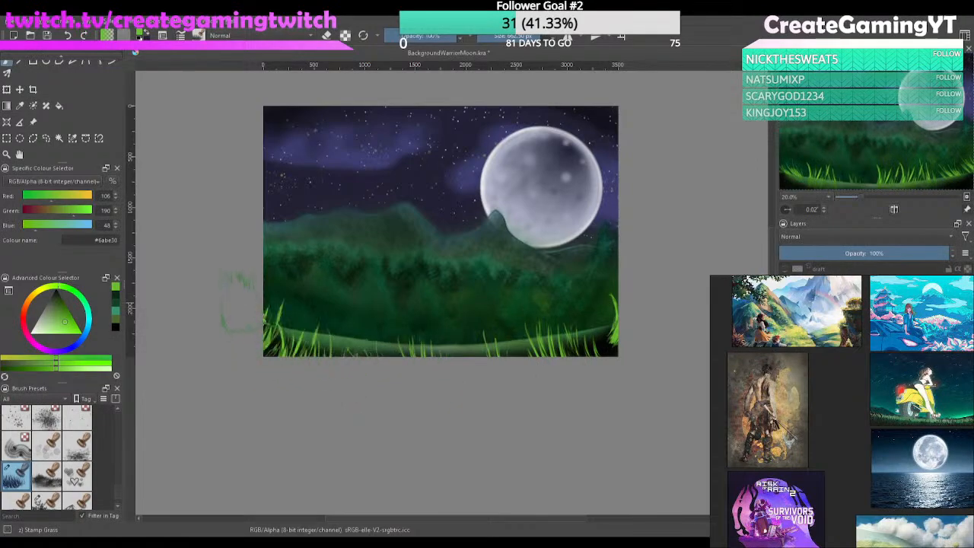
key(ctrl+z)
key(ctrl+z)
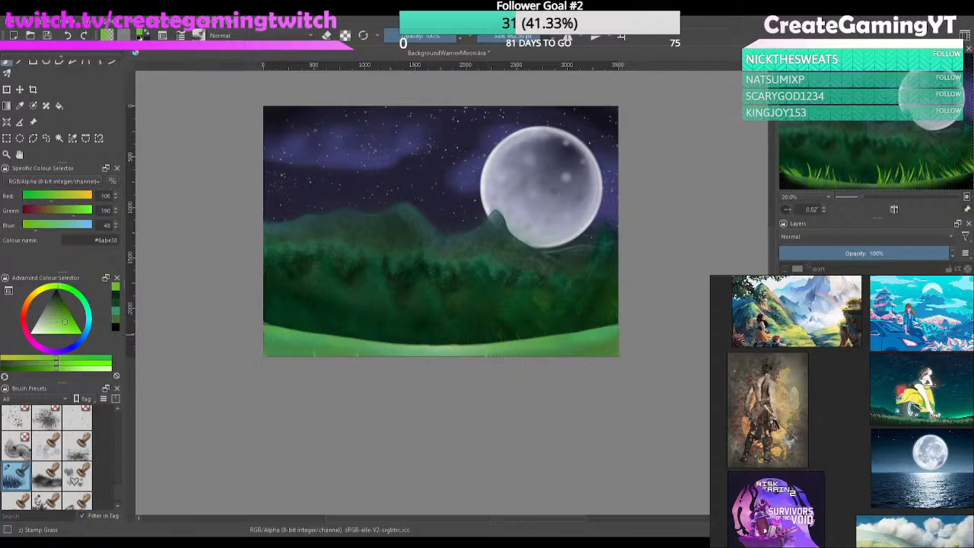
key(ctrl+shift+z)
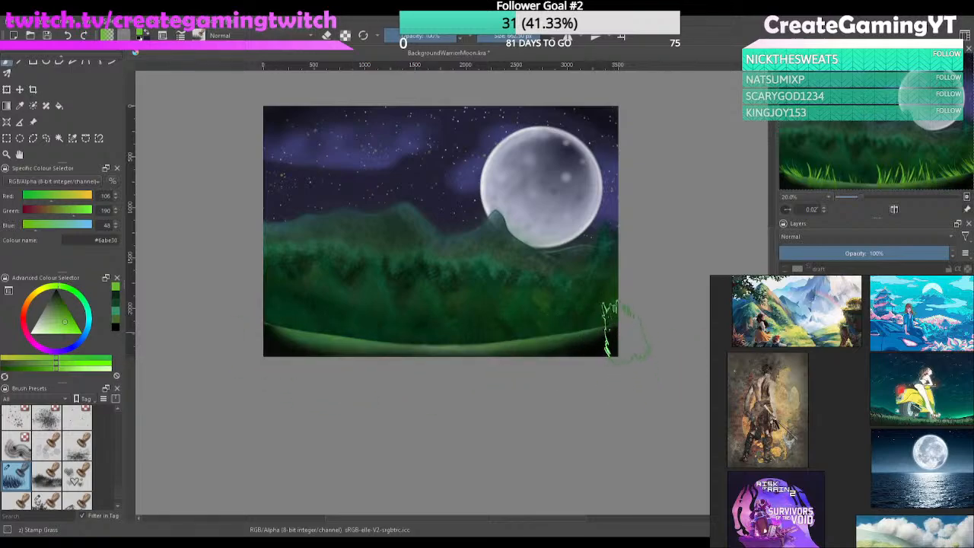
mouse_move(627, 328)
mouse_down()
mouse_move(516, 354)
mouse_move(312, 358)
mouse_up()
key(ctrl+z)
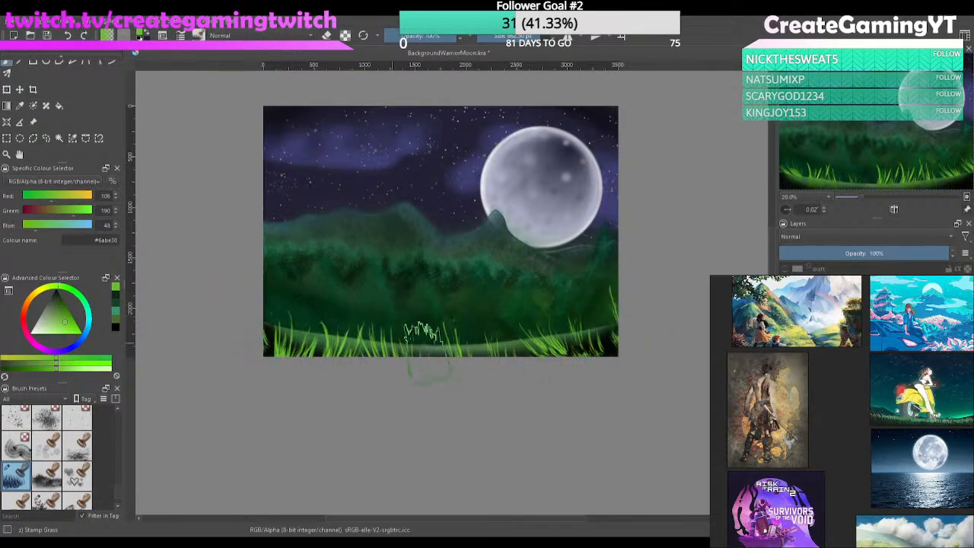
key(ctrl+z)
mouse_move(240, 339)
mouse_down()
mouse_move(248, 318)
mouse_move(426, 327)
mouse_up()
key(ctrl+z)
Stamp a dense row of shorter #6abe30 grass blades across the full width of the foreground hill, filling the gaps in the middle
mouse_move(605, 320)
mouse_down()
mouse_move(493, 353)
mouse_move(344, 357)
mouse_move(283, 319)
mouse_up()
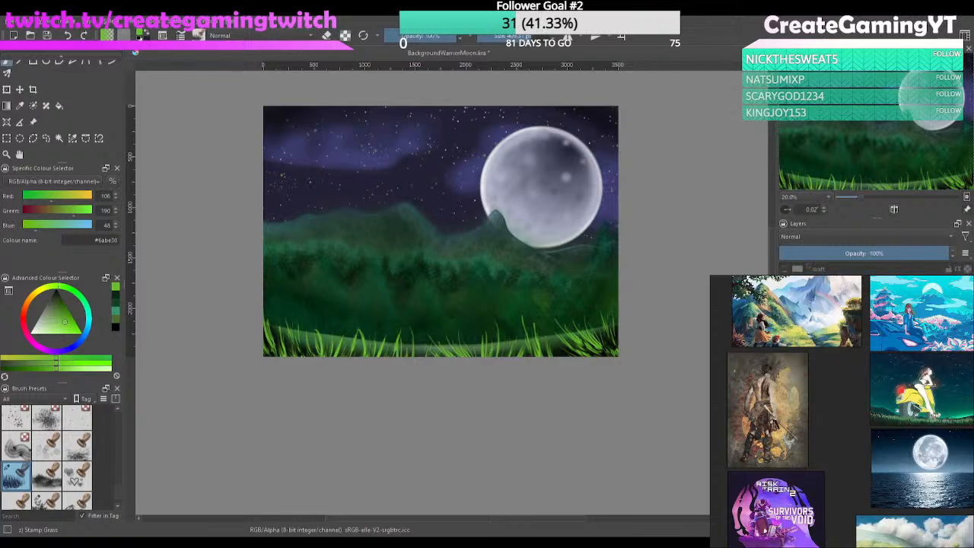
drag(643, 352, 609, 333)
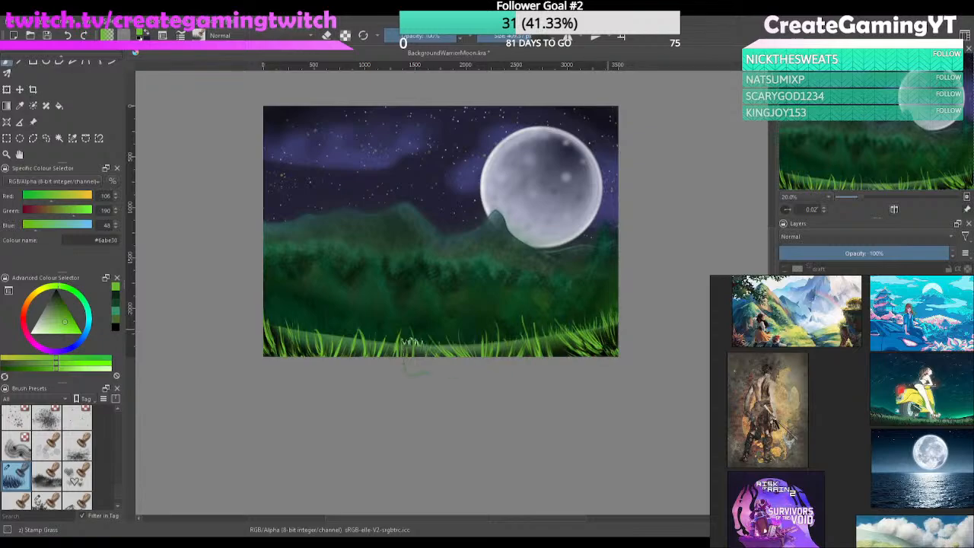
drag(479, 379, 583, 306)
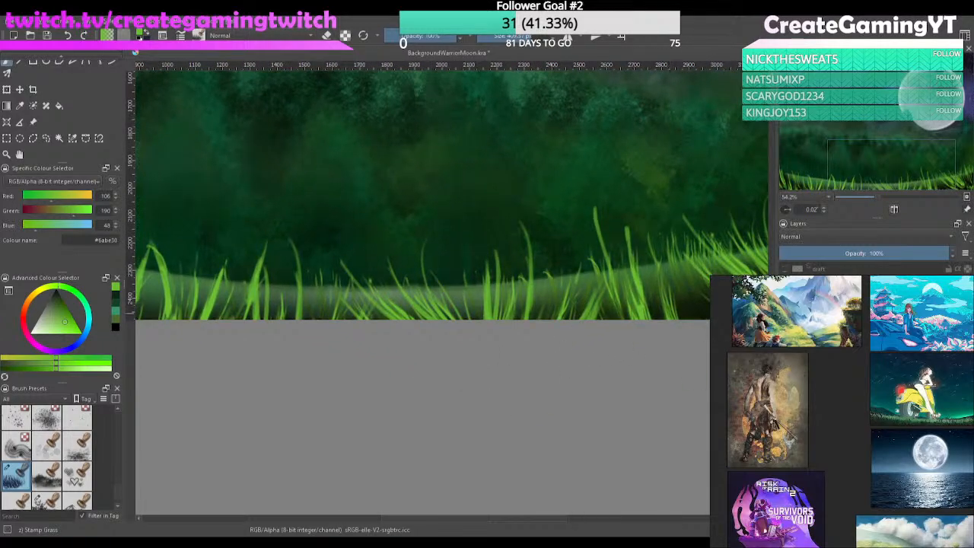
mouse_move(620, 367)
mouse_down()
mouse_move(520, 405)
mouse_move(560, 412)
mouse_up()
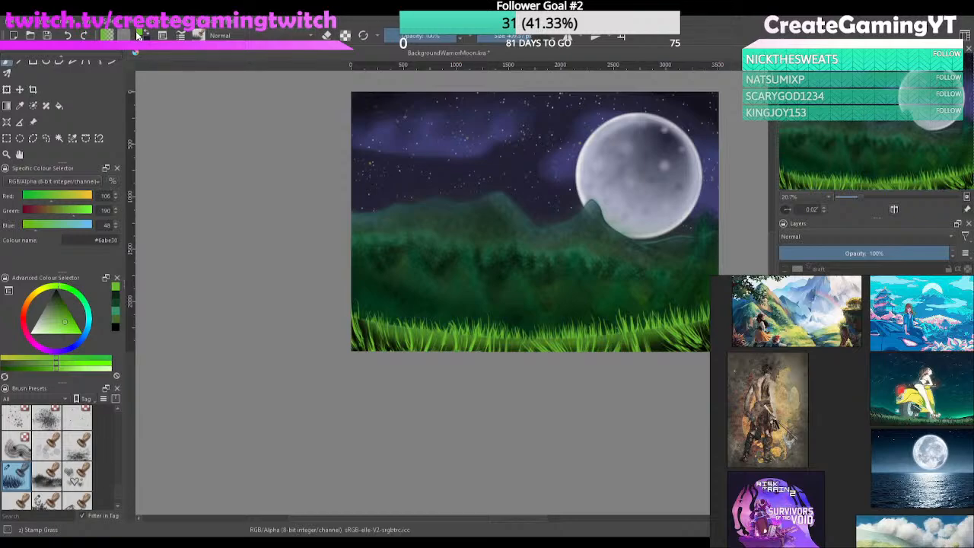
Try darker #4b692f blades over the dense grass and undo the grass back to the bare hill
ctrl+click(571, 290)
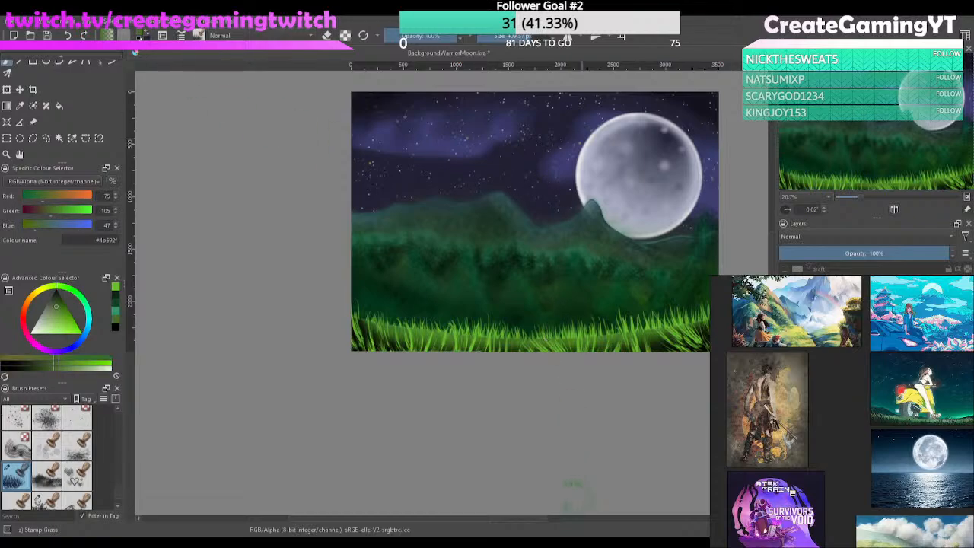
mouse_move(691, 342)
mouse_down()
mouse_move(667, 354)
mouse_move(697, 348)
mouse_move(696, 356)
mouse_move(667, 342)
mouse_move(696, 303)
mouse_move(703, 335)
mouse_up()
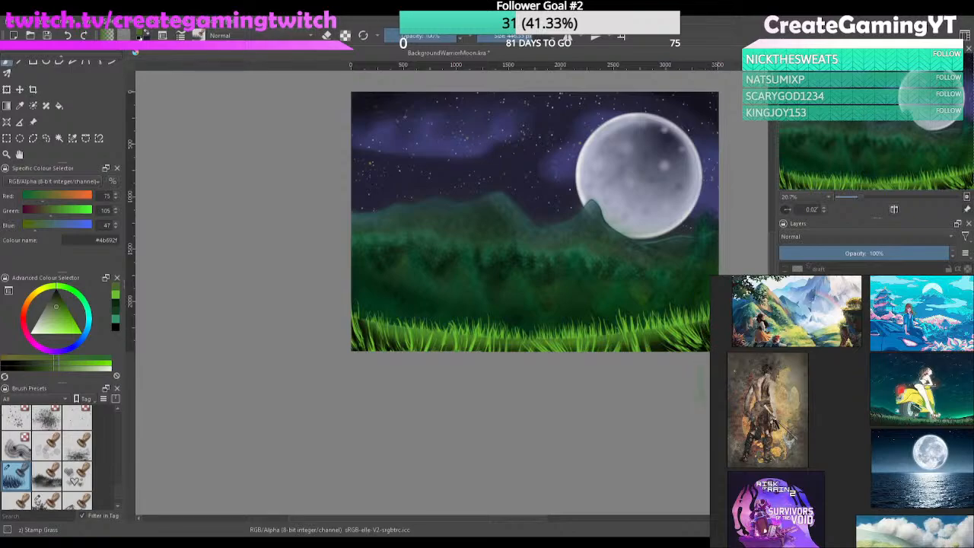
key(ctrl+z)
key(ctrl+z)
key(ctrl+z)
key(ctrl+z)
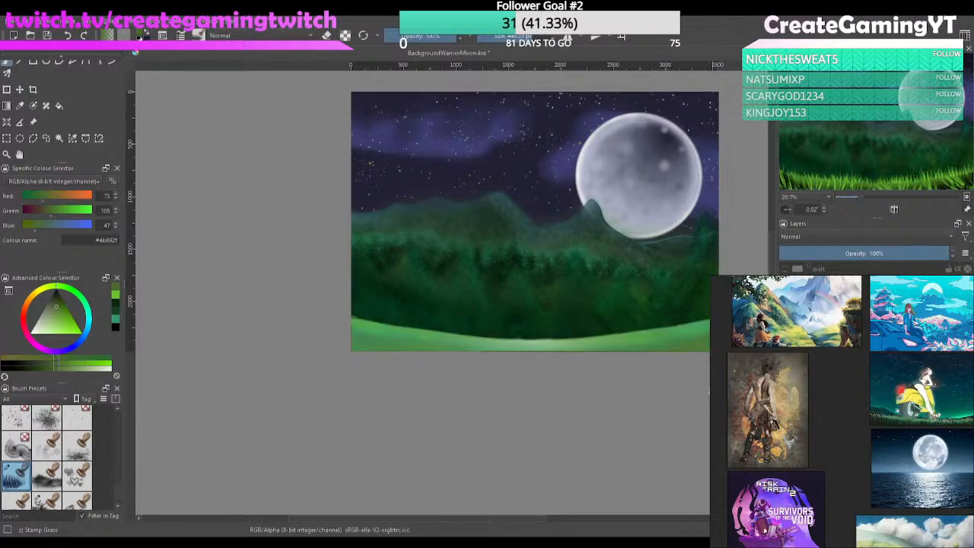
key(ctrl+z)
key(ctrl+shift+z)
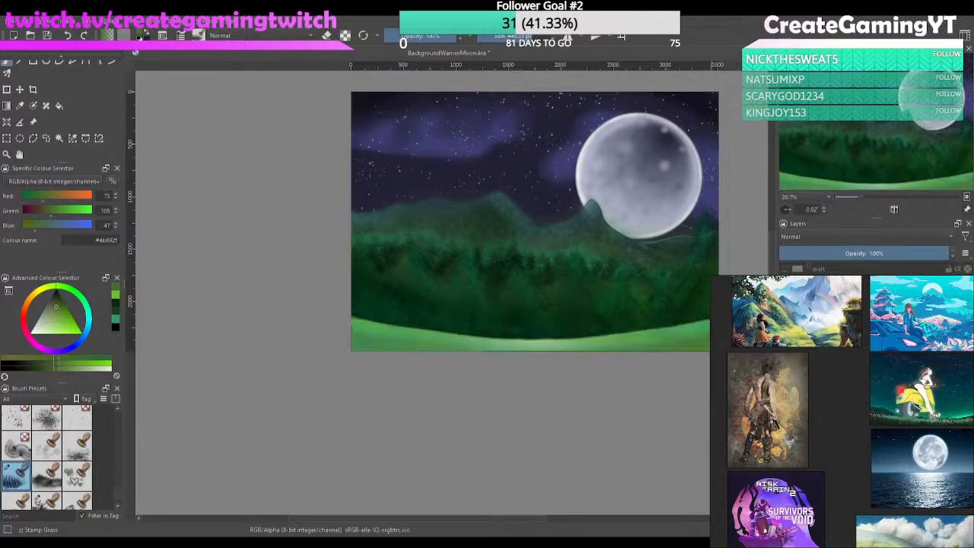
key(ctrl+z)
key(ctrl+shift+z)
key(ctrl+shift+z)
key(ctrl+shift+z)
key(ctrl+shift+z)
key(ctrl+shift+z)
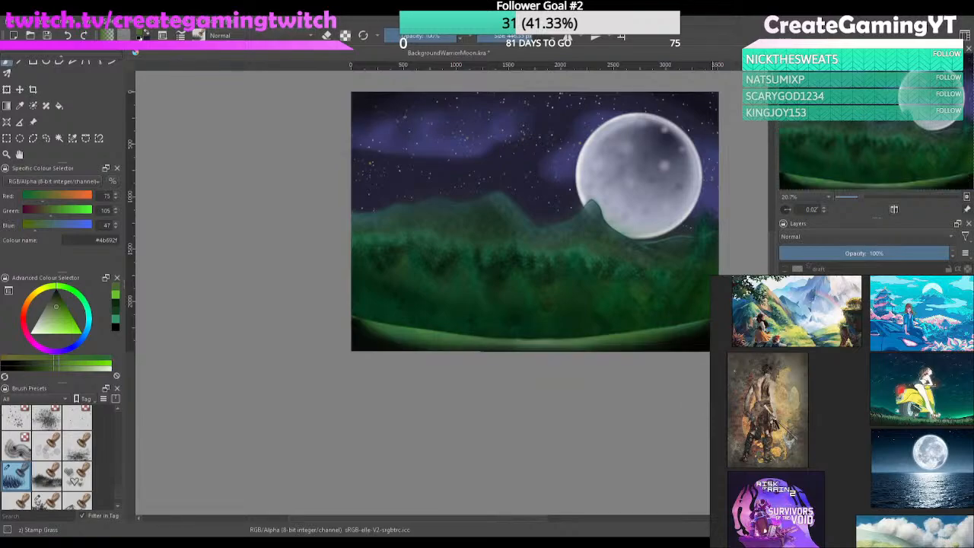
key(ctrl+z)
key(ctrl+z)
key(ctrl+z)
key(ctrl+z)
Stamp a sparse row of #4b692f grass along the shaded hill and layer teal #37946e blades over it
mouse_move(694, 324)
mouse_down()
mouse_move(412, 339)
mouse_move(354, 323)
mouse_up()
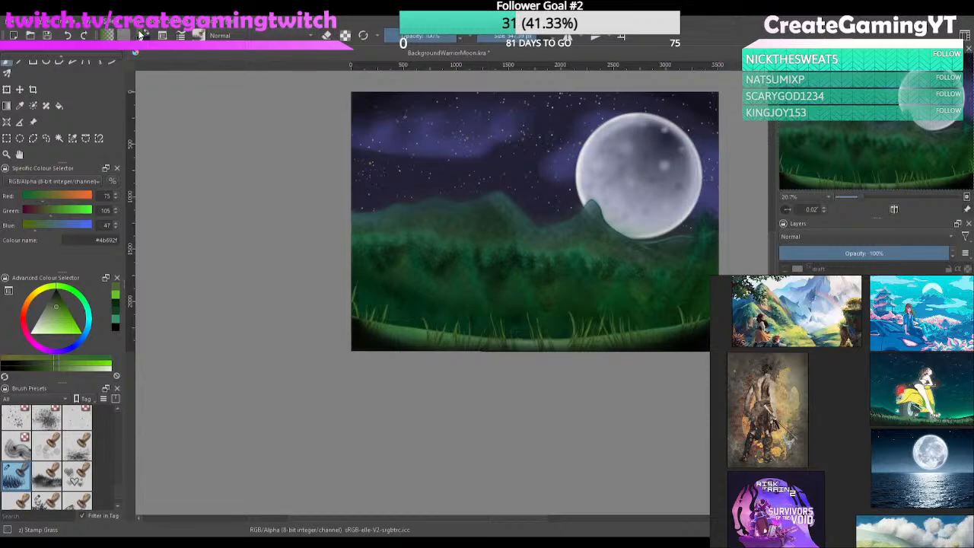
click(534, 180)
click(555, 389)
mouse_move(706, 349)
mouse_down()
mouse_move(681, 366)
mouse_move(703, 322)
mouse_move(604, 339)
mouse_move(397, 325)
mouse_up()
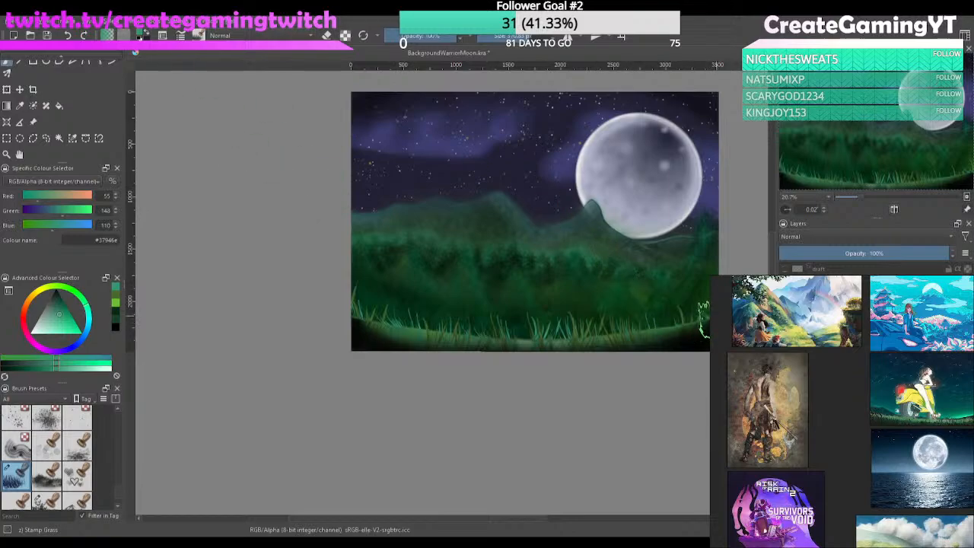
mouse_move(699, 318)
mouse_down()
mouse_move(600, 335)
mouse_move(695, 317)
mouse_move(546, 334)
mouse_move(415, 332)
mouse_up()
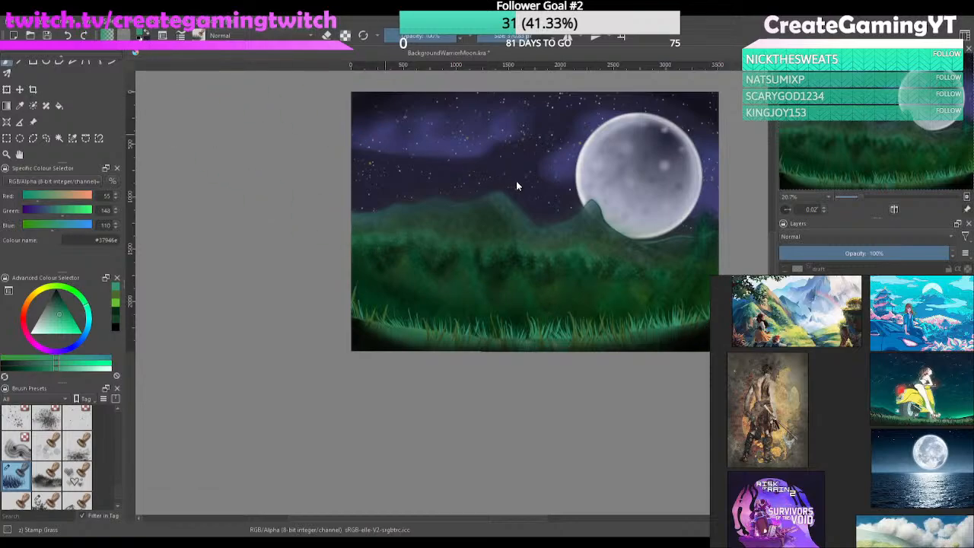
Layer bright green #6abe30 blades over the teal grass along the hill and undo the last strokes
click(116, 302)
drag(638, 341, 658, 364)
mouse_move(704, 312)
mouse_down()
mouse_move(670, 327)
mouse_move(511, 337)
mouse_move(359, 326)
mouse_move(278, 309)
mouse_up()
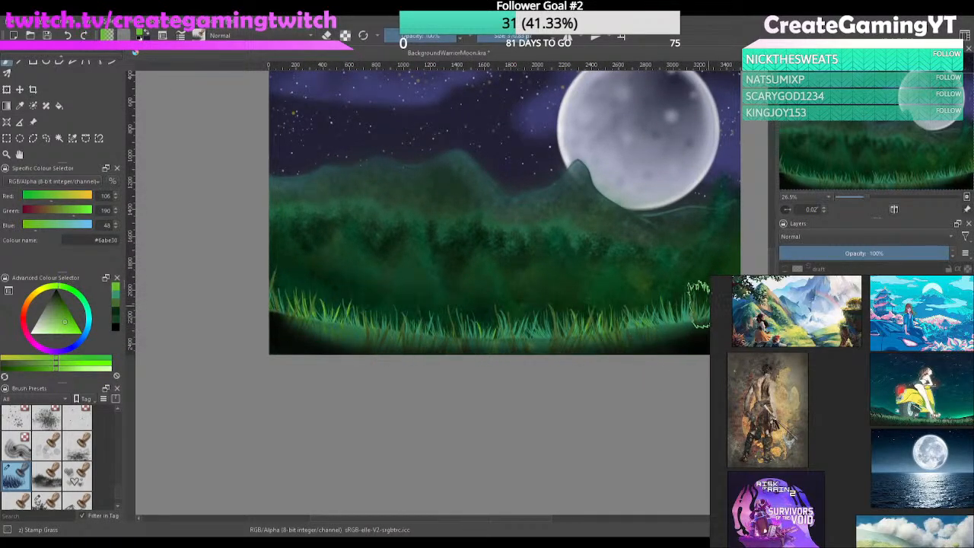
mouse_move(700, 302)
mouse_down()
mouse_move(517, 327)
mouse_move(305, 306)
mouse_up()
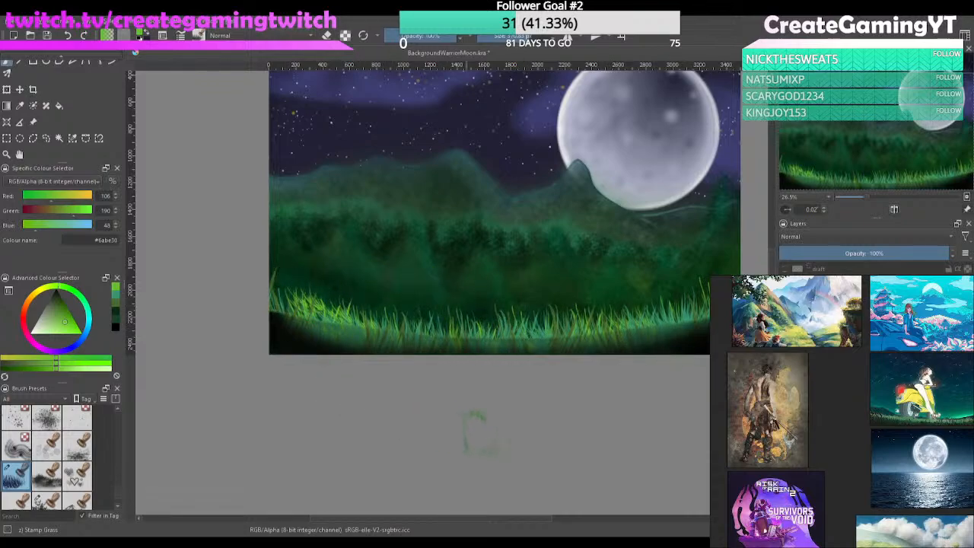
key(ctrl+z)
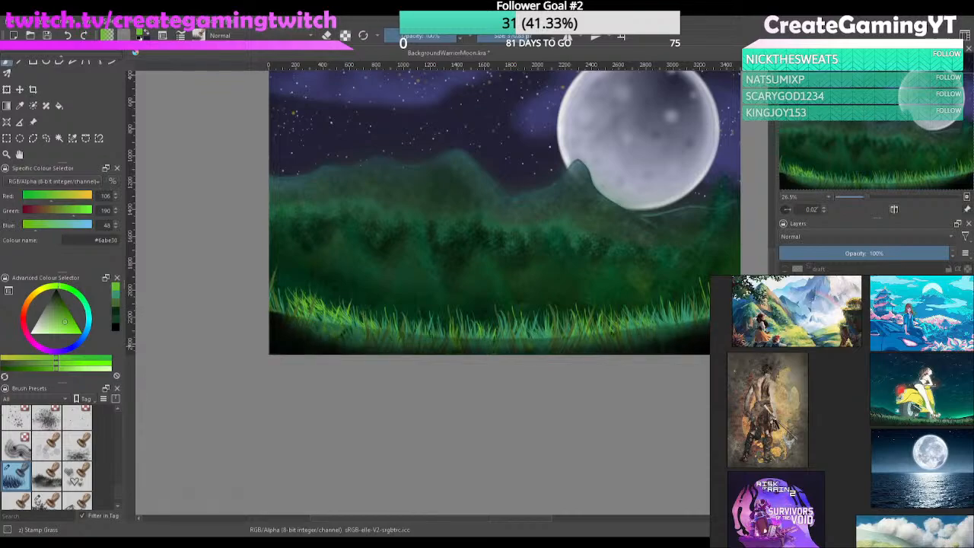
key(ctrl+z)
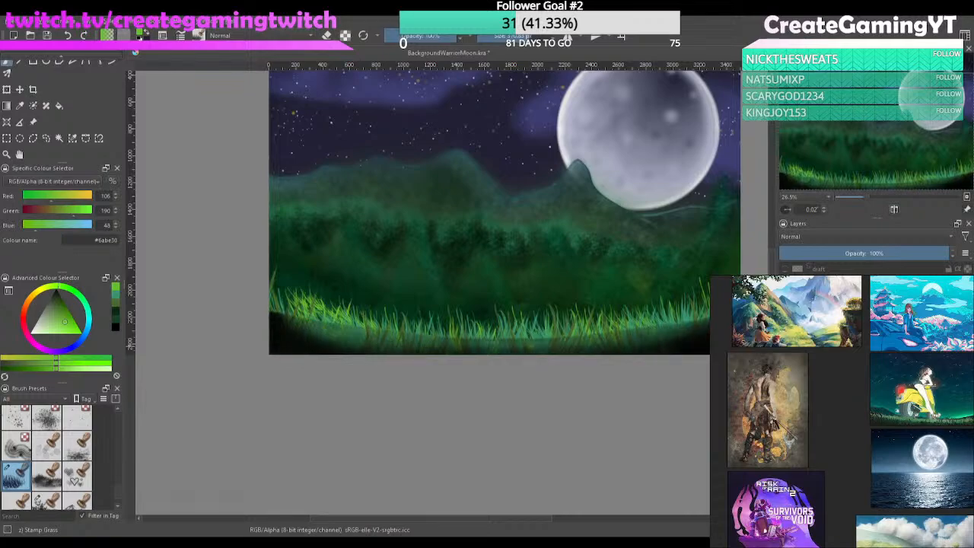
key(ctrl+z)
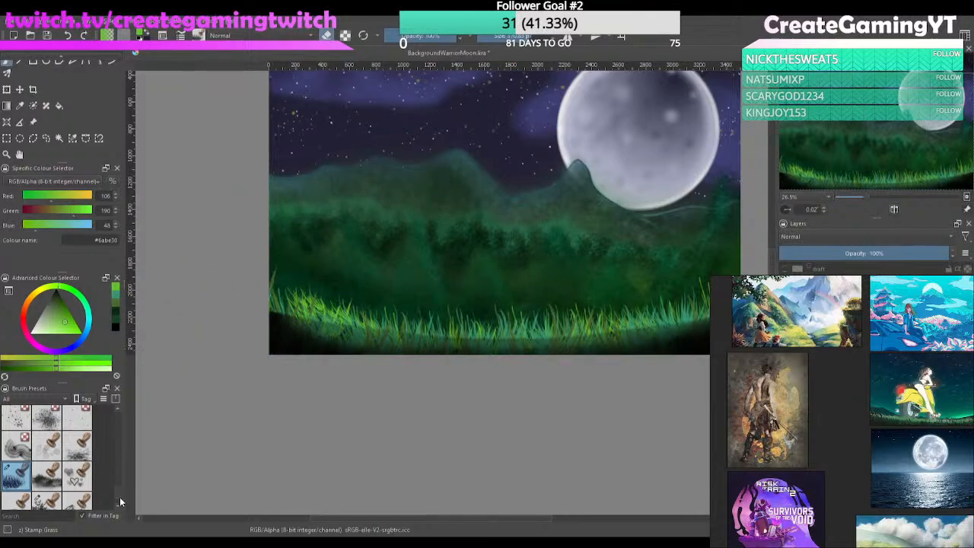
Switch from the grass stamp to the Airbrush Soft brush for erasing
drag(119, 498, 115, 417)
click(14, 451)
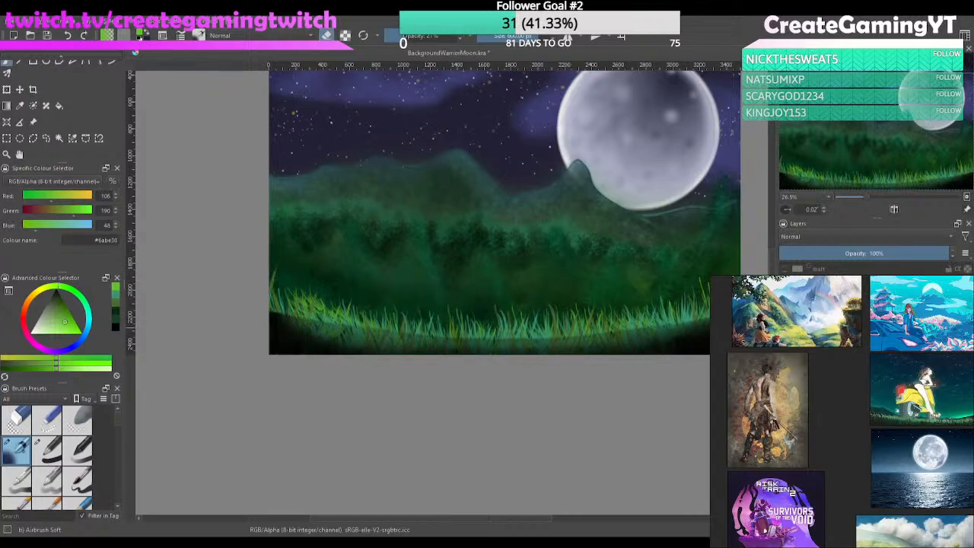
Try fading the grass along the foreground hill with soft airbrush erasing and undo the strokes
mouse_move(304, 308)
mouse_down()
mouse_move(487, 333)
mouse_move(316, 327)
mouse_up()
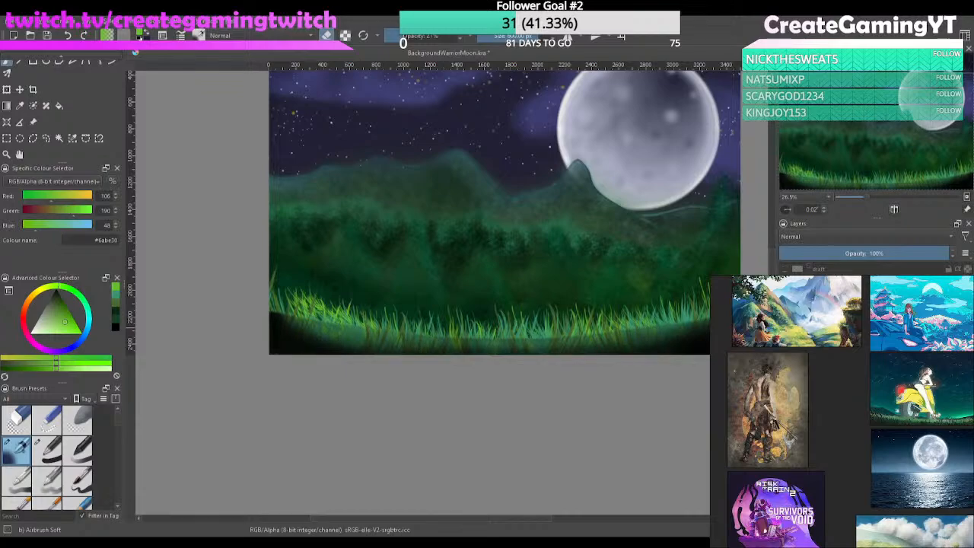
drag(313, 352, 609, 360)
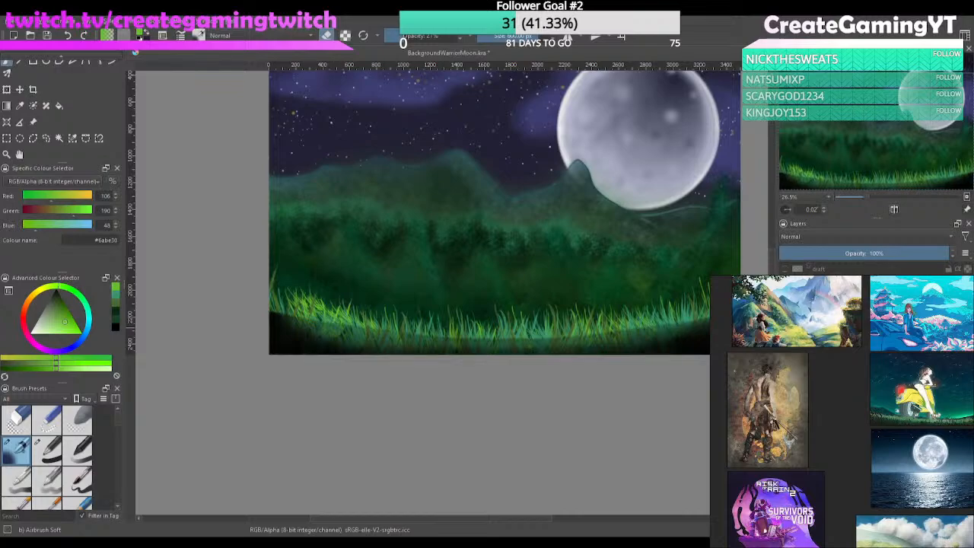
key(ctrl+z)
key(ctrl+z)
key(ctrl+z)
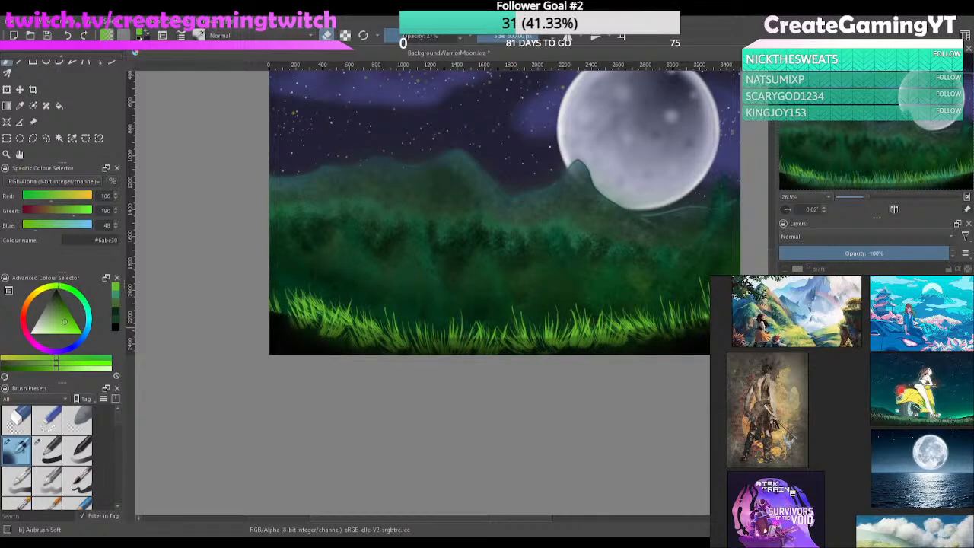
key(ctrl+z)
key(ctrl+shift+z)
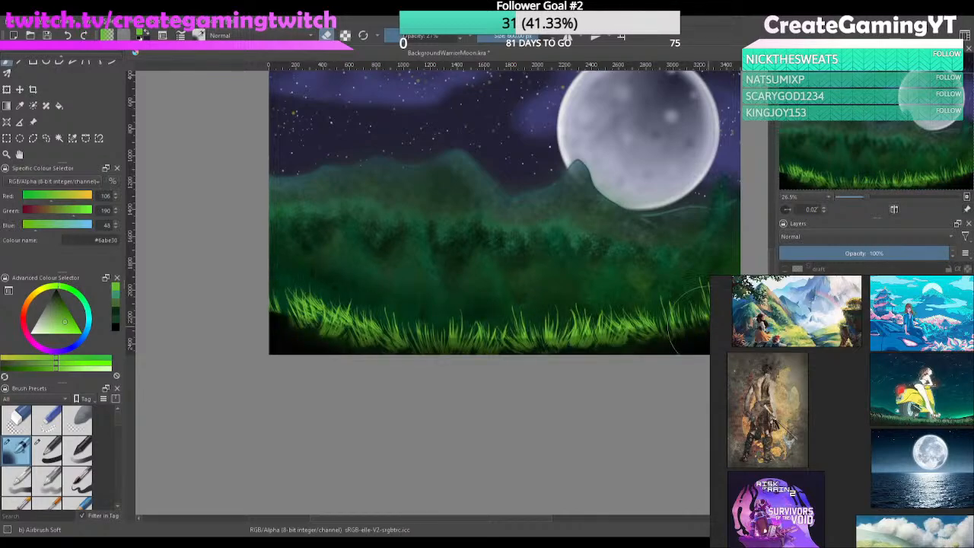
drag(708, 325, 579, 331)
key(ctrl+z)
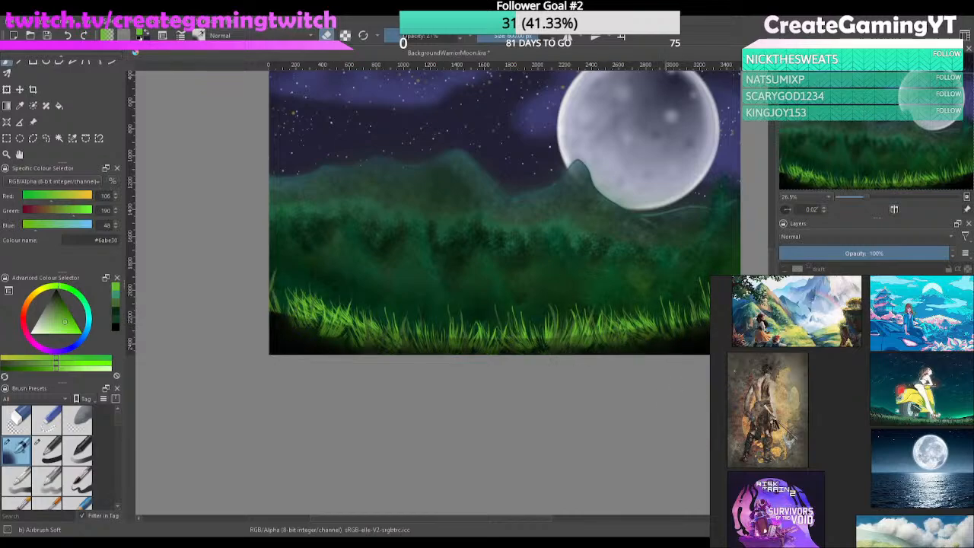
Undo all layered grass strokes back to the bare foreground hill, keeping the hill and its dark corner shading
key(ctrl+z)
key(ctrl+z)
key(ctrl+z)
key(ctrl+z)
key(ctrl+z)
key(ctrl+z)
key(ctrl+z)
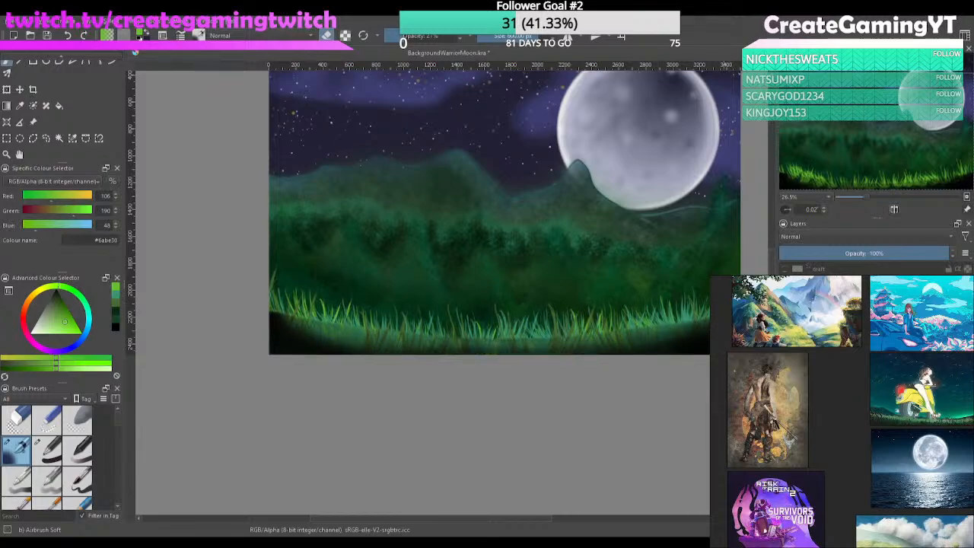
key(ctrl+shift+z)
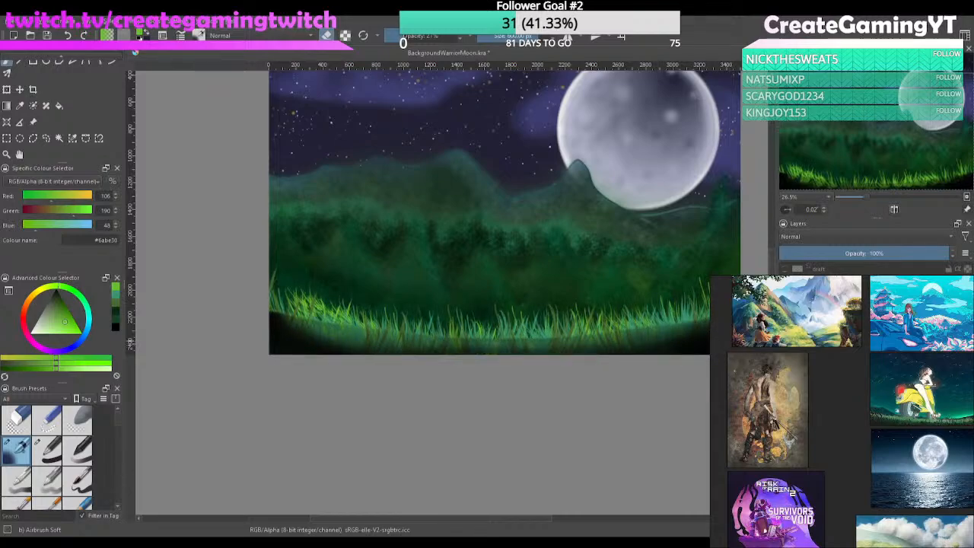
key(ctrl+z)
key(ctrl+z)
key(ctrl+z)
key(ctrl+z)
key(ctrl+z)
key(ctrl+z)
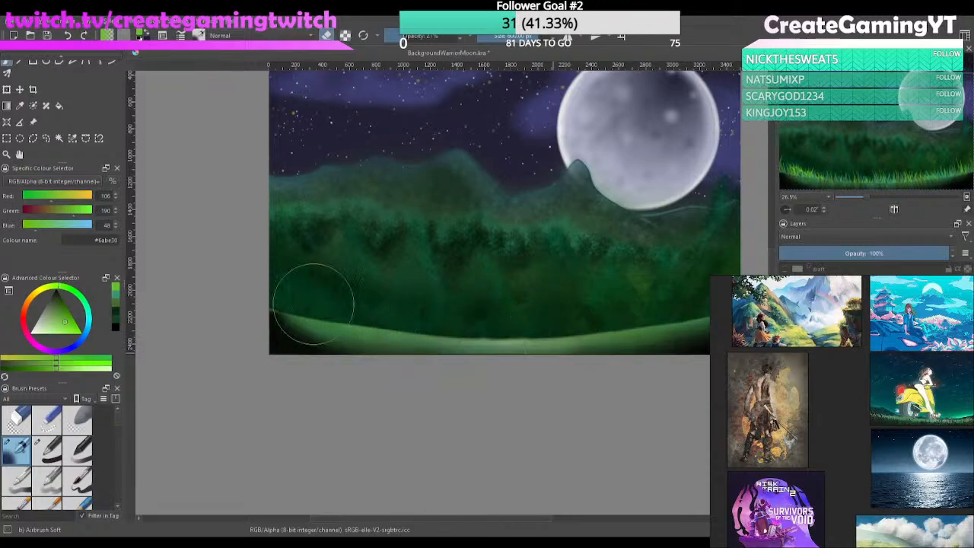
key(ctrl+z)
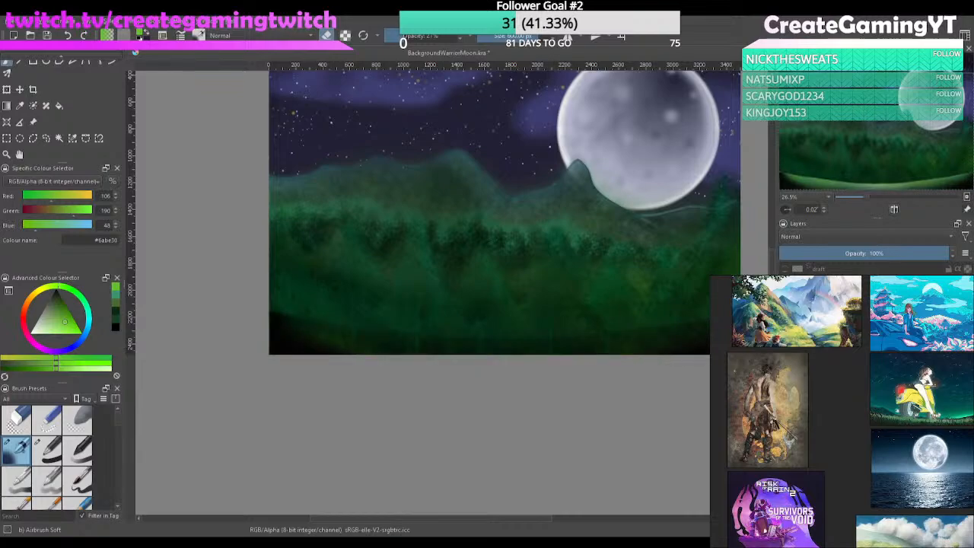
key(ctrl+shift+z)
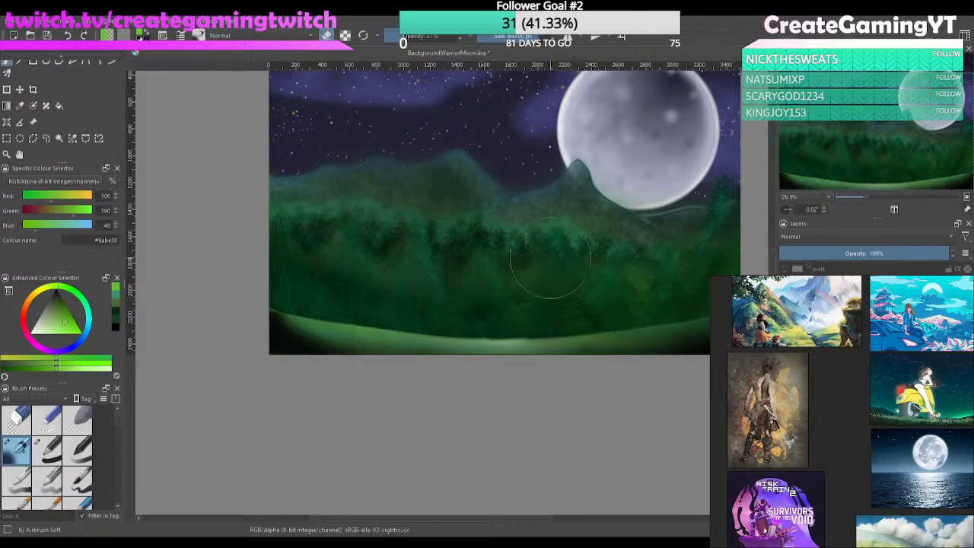
Soften the upper edge of the foreground hill from its right end through the middle with soft airbrush erasing
drag(683, 329, 515, 355)
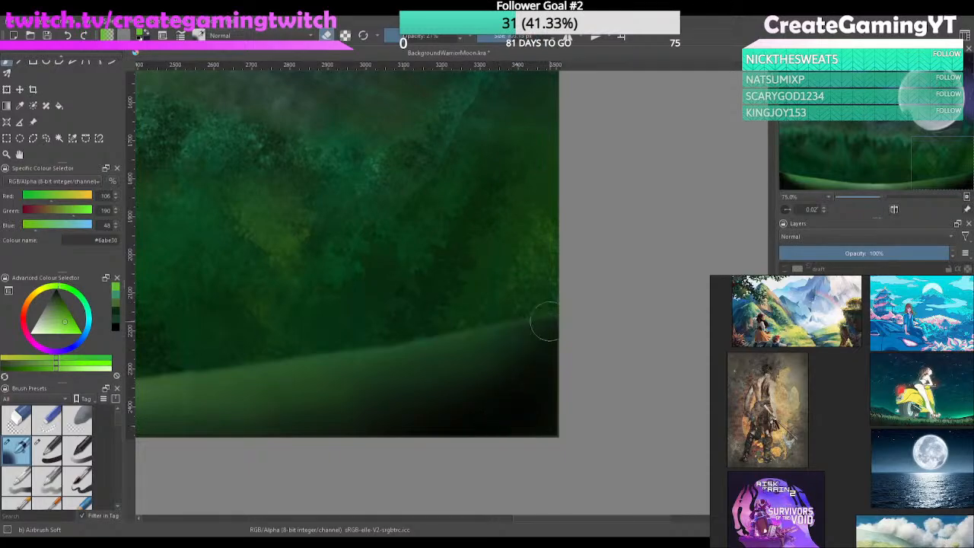
mouse_move(409, 357)
mouse_down()
mouse_move(665, 309)
mouse_move(530, 315)
mouse_up()
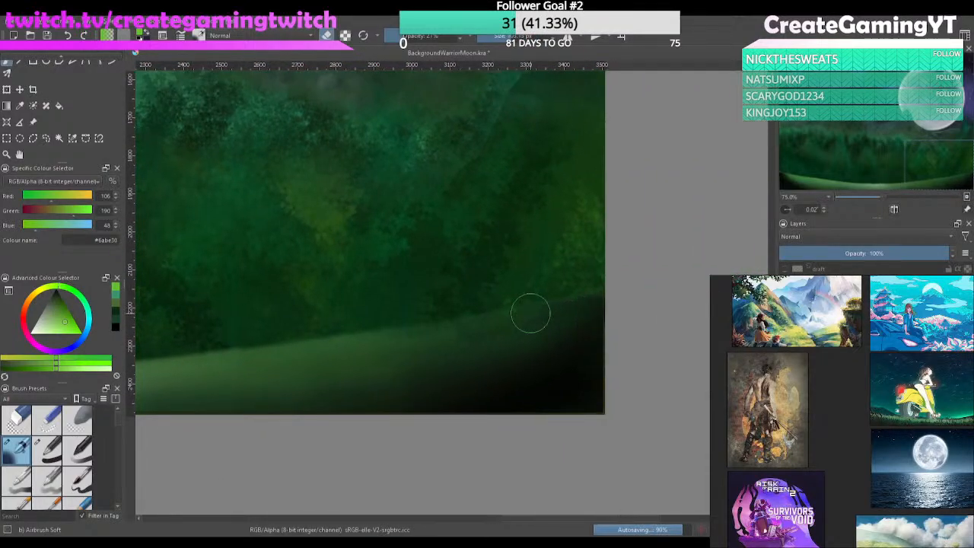
drag(418, 334, 676, 312)
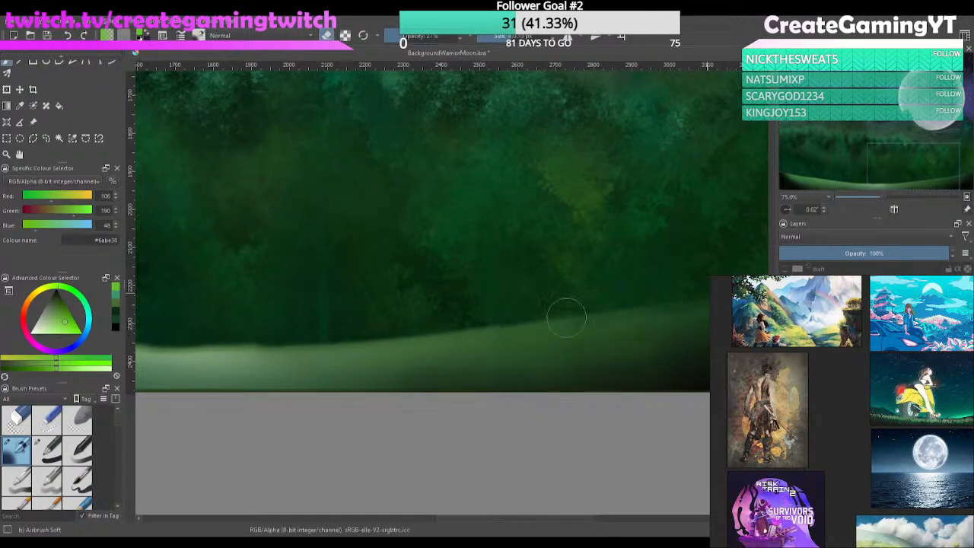
drag(347, 335, 607, 335)
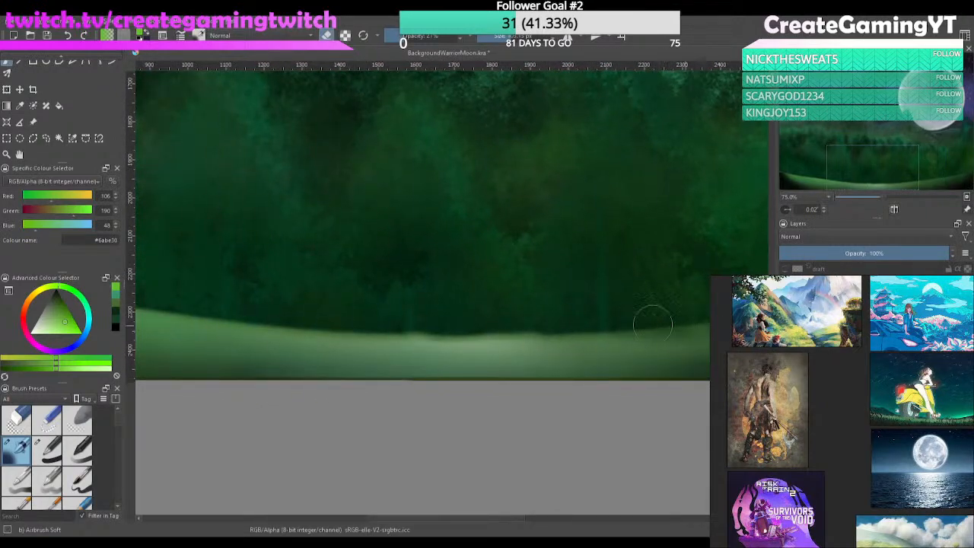
drag(359, 330, 541, 339)
drag(662, 337, 597, 331)
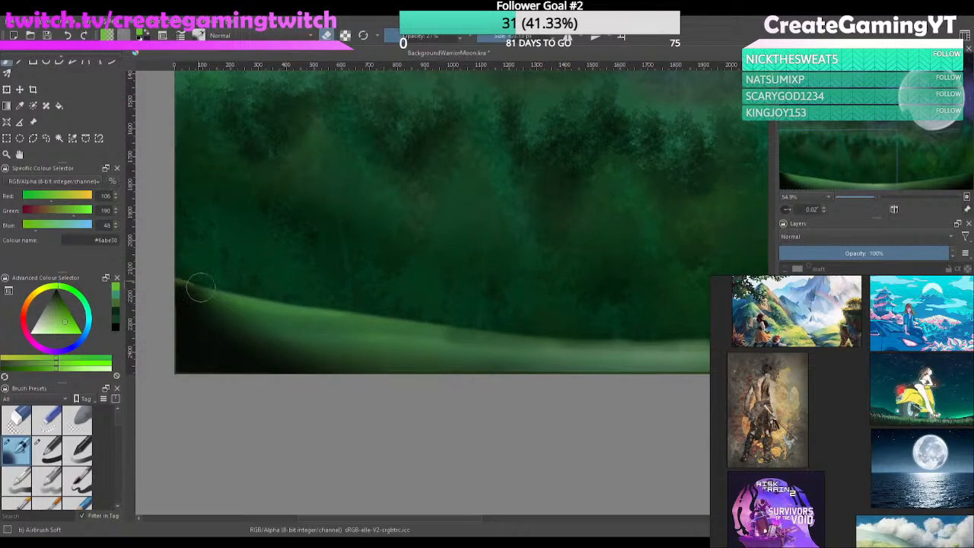
Fade the left part of the foreground hill's upper edge into the forest with soft airbrush erasing
drag(201, 288, 364, 302)
mouse_move(298, 295)
mouse_down()
mouse_move(389, 309)
mouse_move(279, 289)
mouse_move(191, 290)
mouse_up()
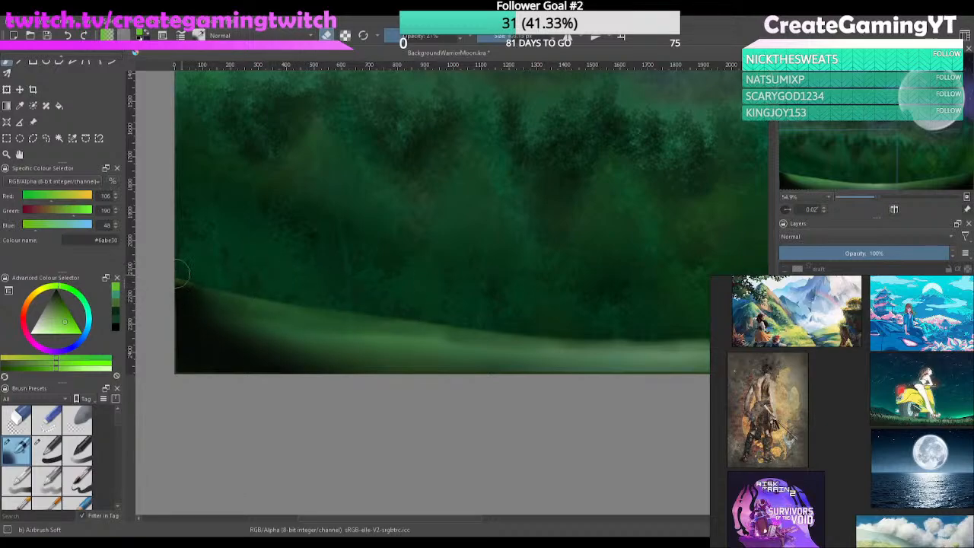
mouse_move(464, 322)
mouse_down()
mouse_move(374, 306)
mouse_move(432, 329)
mouse_up()
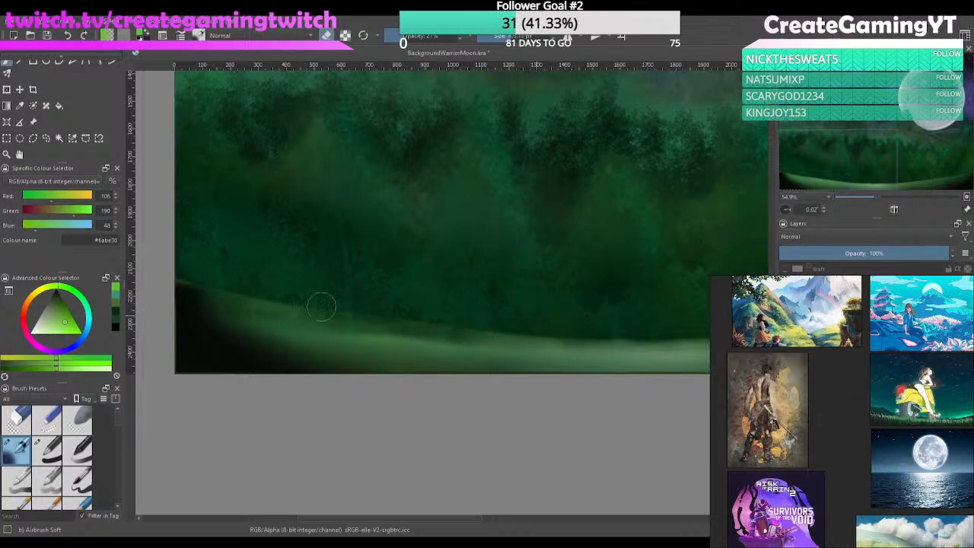
mouse_move(551, 306)
mouse_down()
mouse_move(290, 325)
mouse_move(208, 352)
mouse_move(314, 346)
mouse_up()
mouse_move(251, 352)
mouse_down()
mouse_move(537, 320)
mouse_move(338, 343)
mouse_move(387, 351)
mouse_move(523, 335)
mouse_move(301, 359)
mouse_move(492, 347)
mouse_up()
drag(385, 352, 469, 353)
Switch from the soft airbrush to the Stamp Grass brush
scroll(603, 333, down, 4)
drag(118, 423, 117, 507)
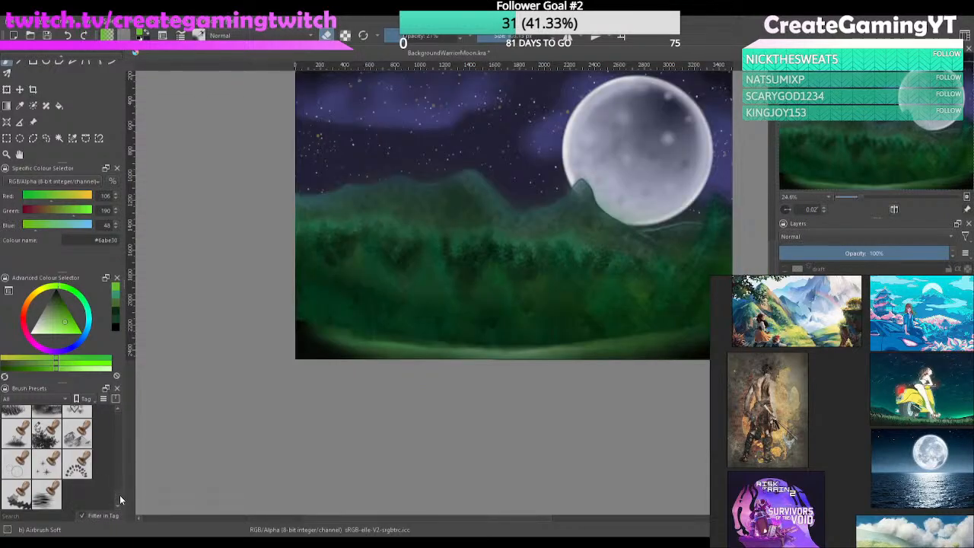
scroll(120, 495, up, 5)
click(17, 440)
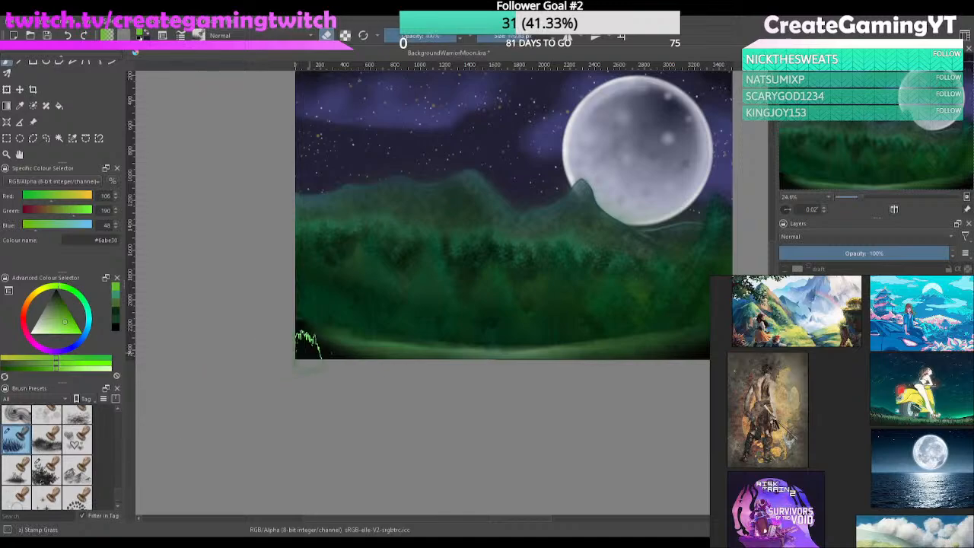
Try stamping bright green #6abe30 grass on the left side of the foreground hill and undo the strokes
mouse_move(308, 345)
mouse_down()
mouse_move(337, 338)
mouse_move(319, 344)
mouse_move(359, 351)
mouse_up()
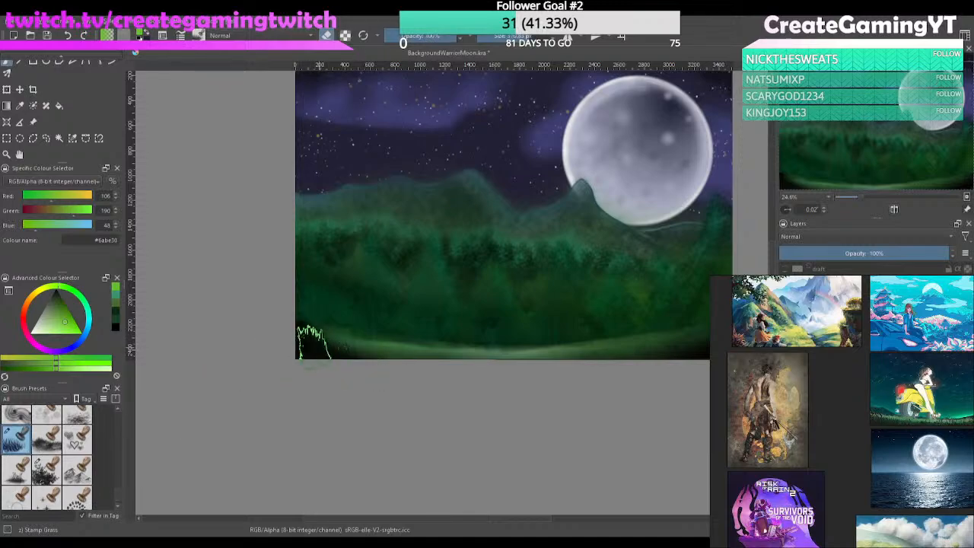
key(ctrl+z)
key(ctrl+z)
drag(373, 347, 476, 273)
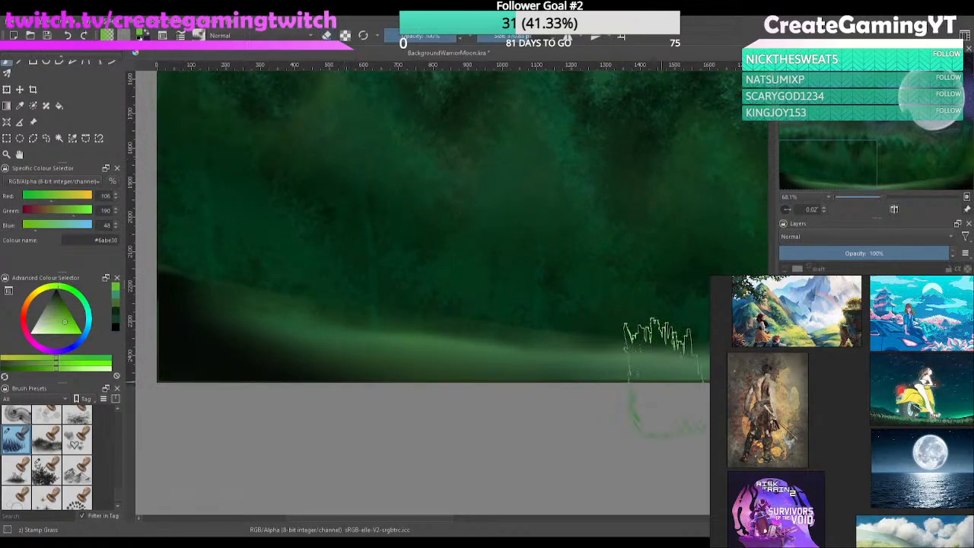
drag(385, 362, 438, 365)
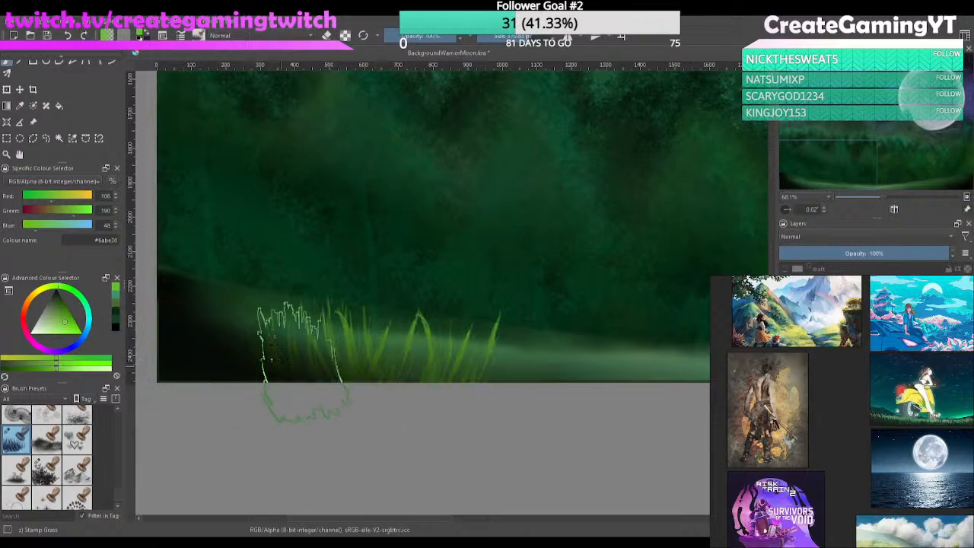
drag(304, 362, 449, 337)
drag(341, 316, 465, 343)
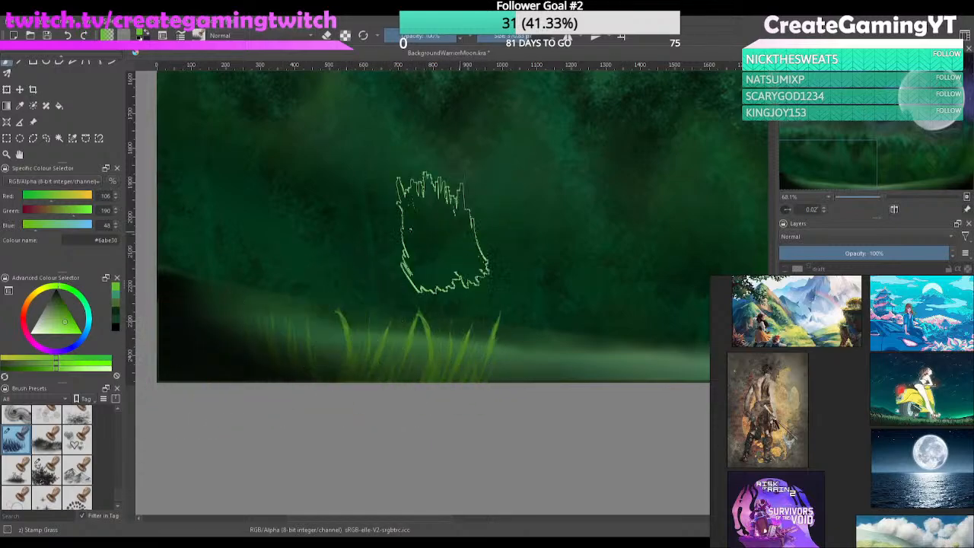
key(ctrl+z)
key(ctrl+z)
key(ctrl+z)
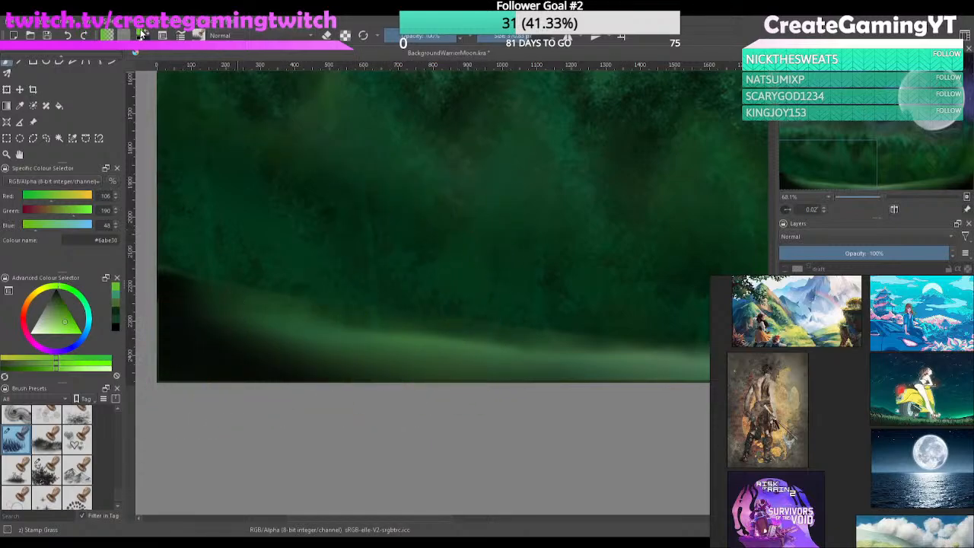
Stamp grass on the left of the foreground hill, trying dark brown #524b24 and olive green #4b692f, and undo the last strokes
ctrl+click(554, 181)
ctrl+click(565, 180)
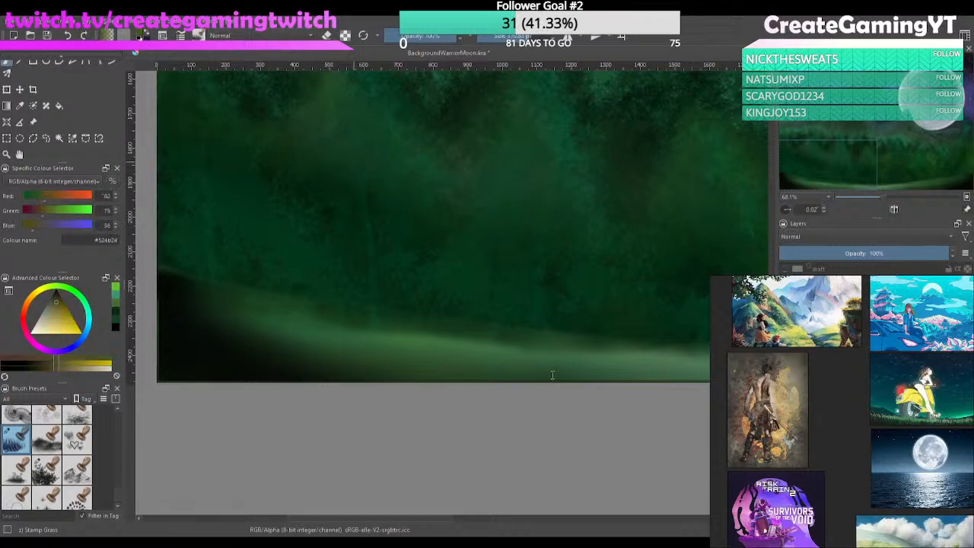
drag(335, 387, 432, 399)
drag(175, 368, 380, 381)
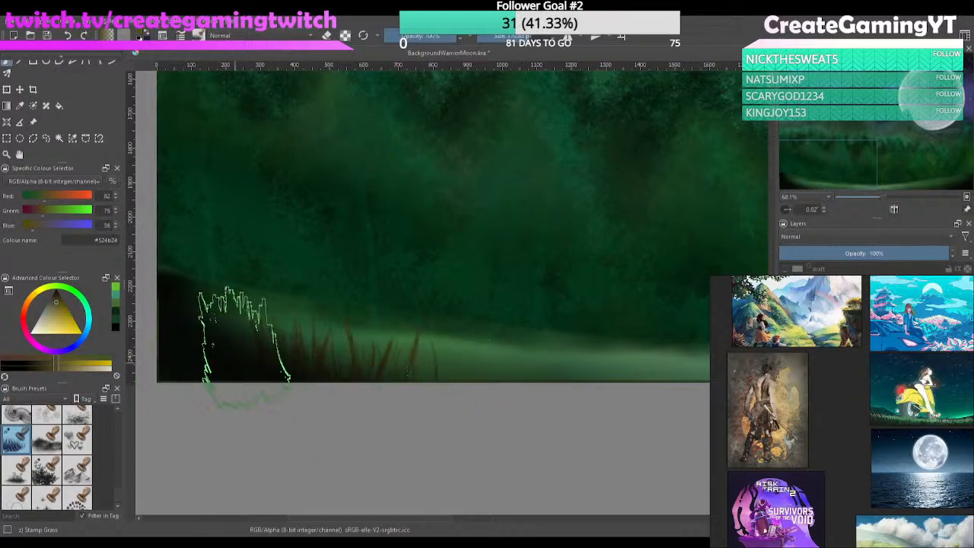
drag(220, 350, 523, 369)
key(ctrl+z)
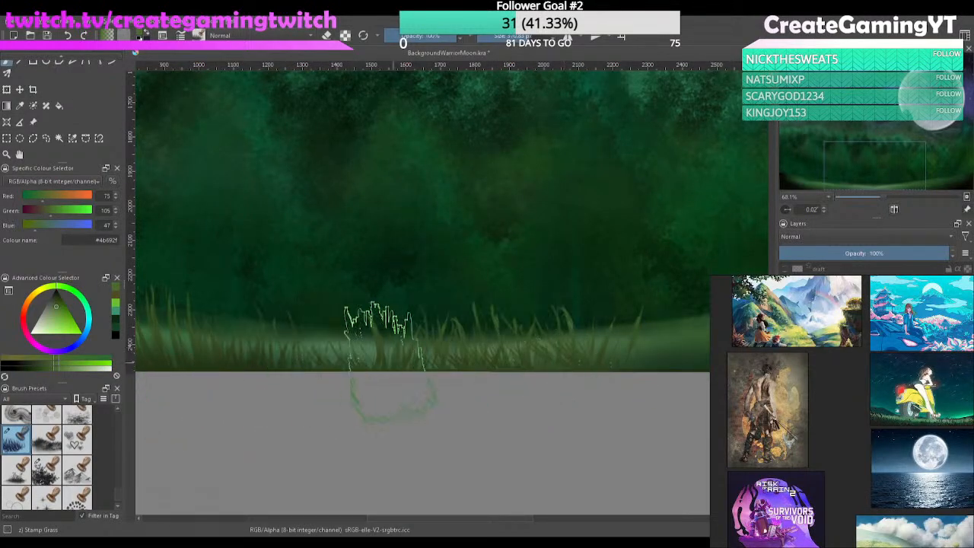
key(ctrl+z)
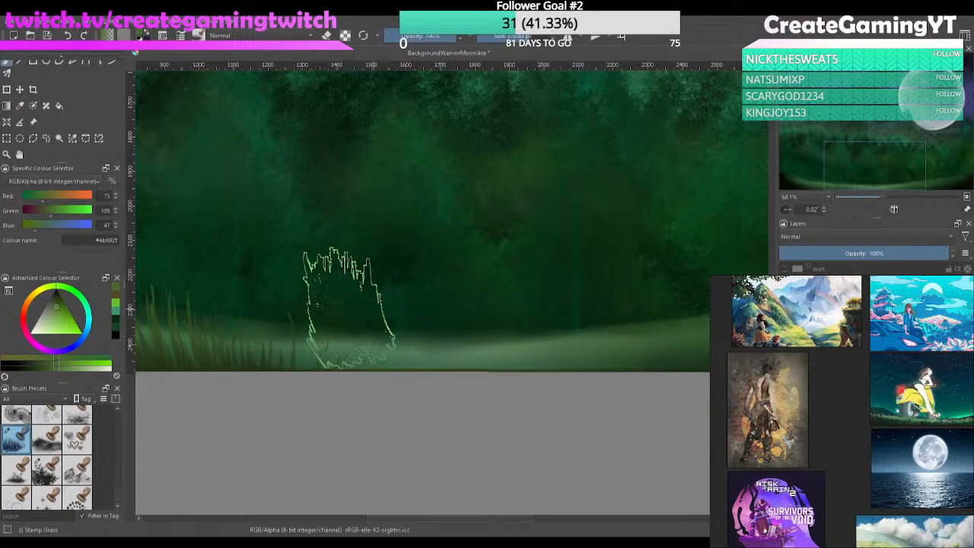
Lower the grass stamp's opacity and stamp olive green #4b692f blades along the foreground hill from left to right
drag(348, 309, 536, 311)
click(427, 37)
mouse_move(314, 305)
mouse_down()
mouse_move(350, 320)
mouse_move(510, 312)
mouse_up()
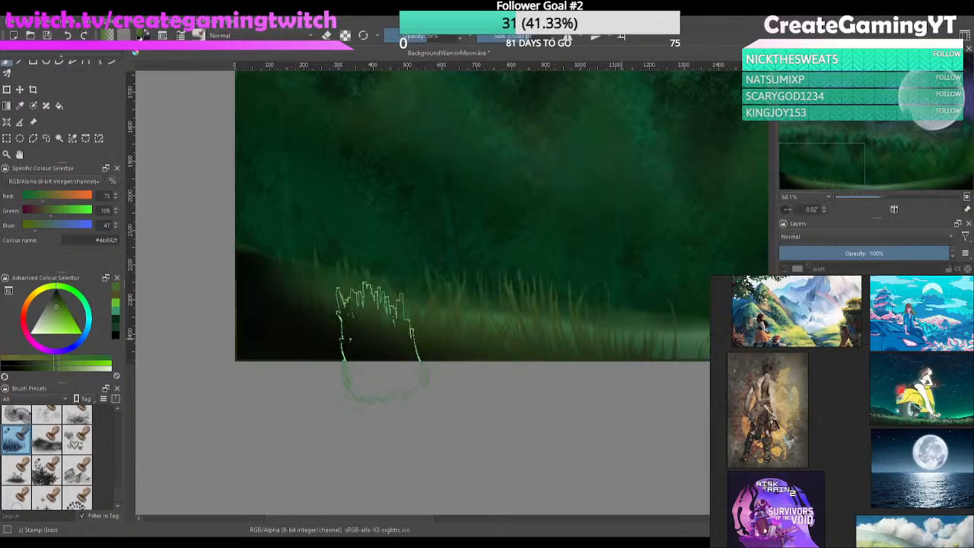
drag(598, 330, 265, 357)
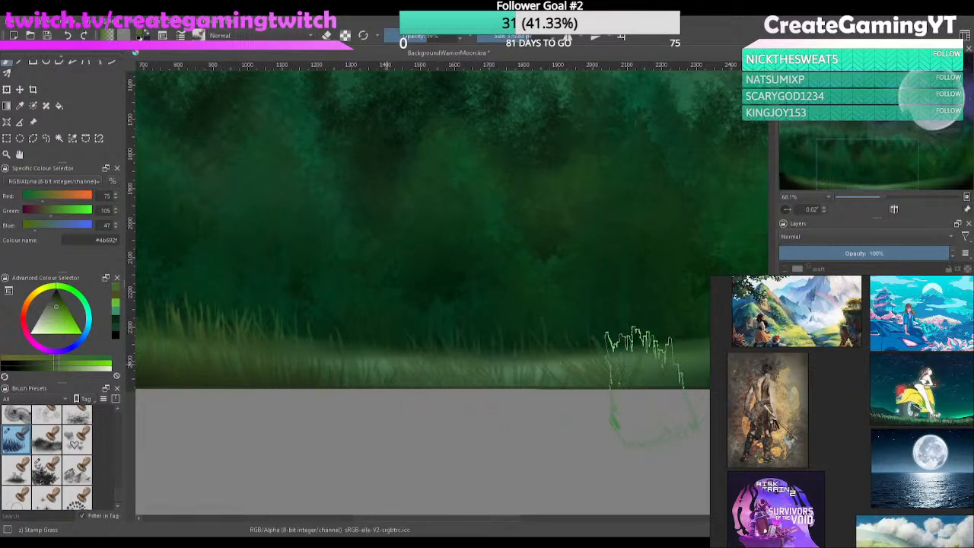
drag(700, 370, 418, 402)
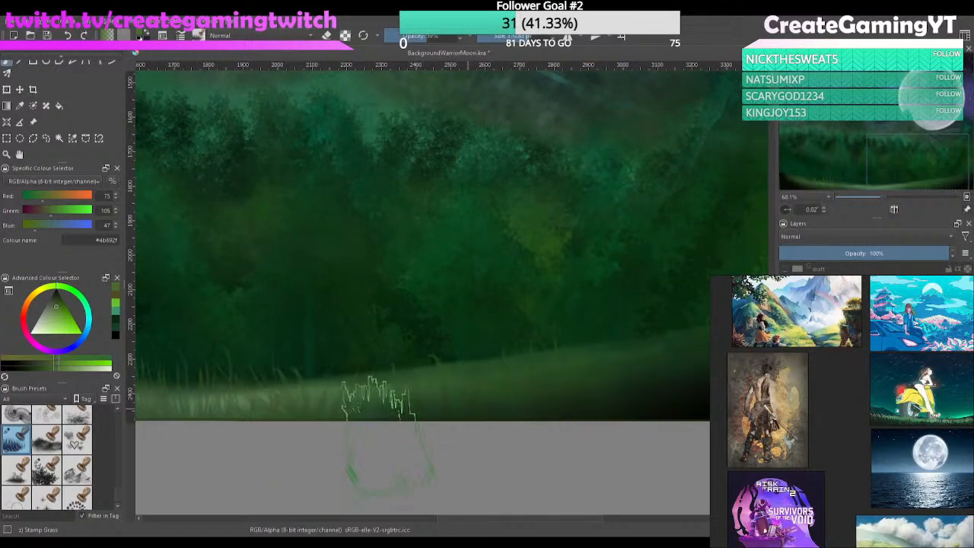
drag(586, 409, 333, 405)
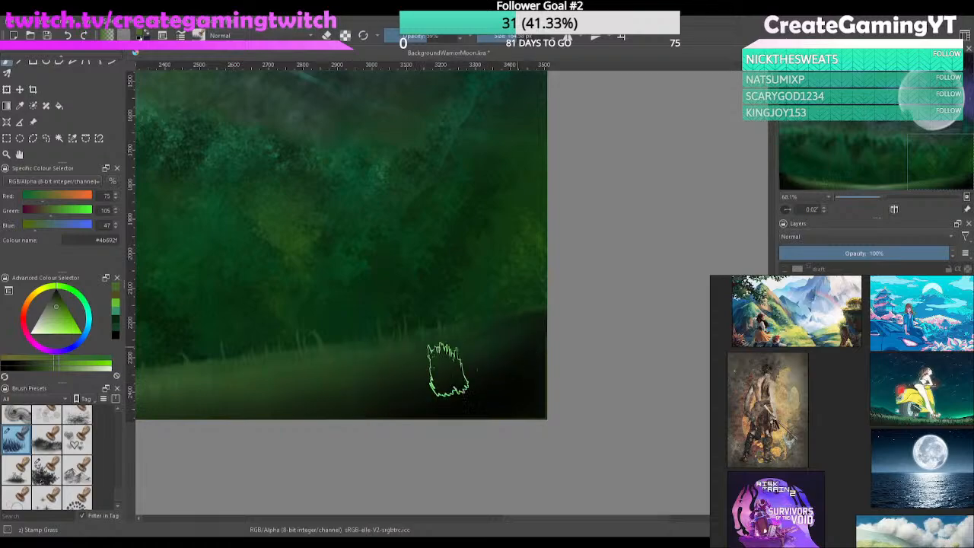
Fill in the hill's upper edge with a smaller olive green grass stamp, from the right end back to the left
mouse_move(294, 379)
mouse_down()
mouse_move(203, 381)
mouse_move(262, 381)
mouse_move(496, 333)
mouse_up()
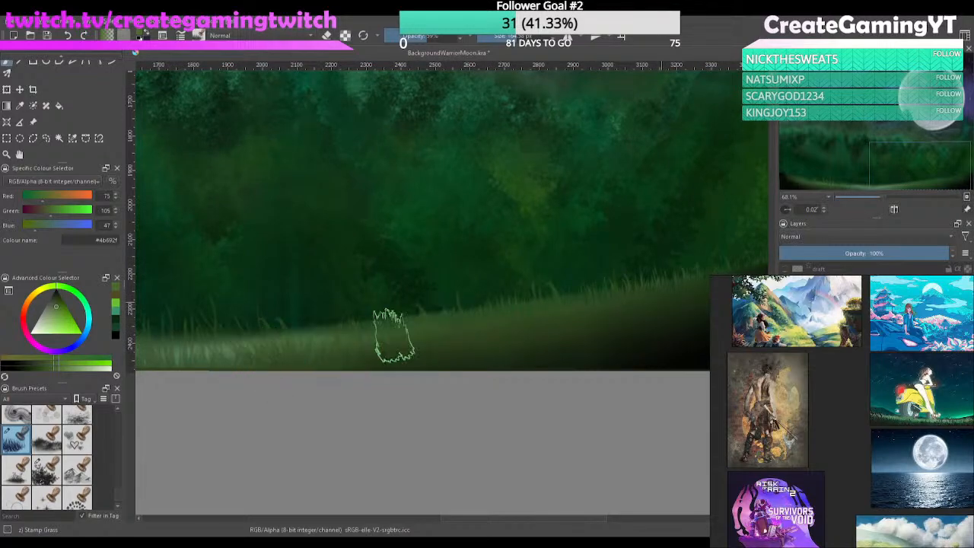
drag(245, 359, 539, 315)
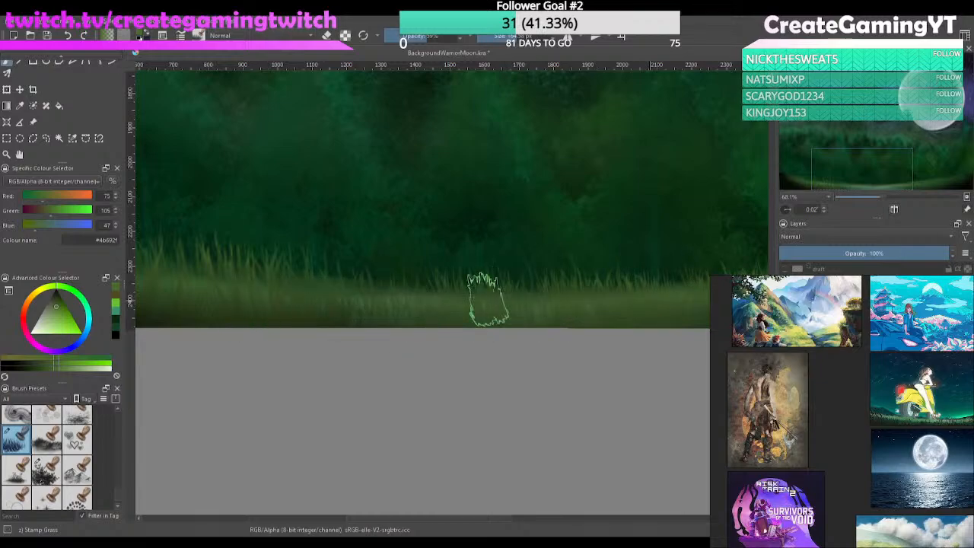
mouse_move(219, 320)
mouse_down()
mouse_move(583, 325)
mouse_move(406, 302)
mouse_move(390, 311)
mouse_up()
Show the hidden layers with the bright green and teal grass on the foreground hill
click(786, 300)
click(786, 293)
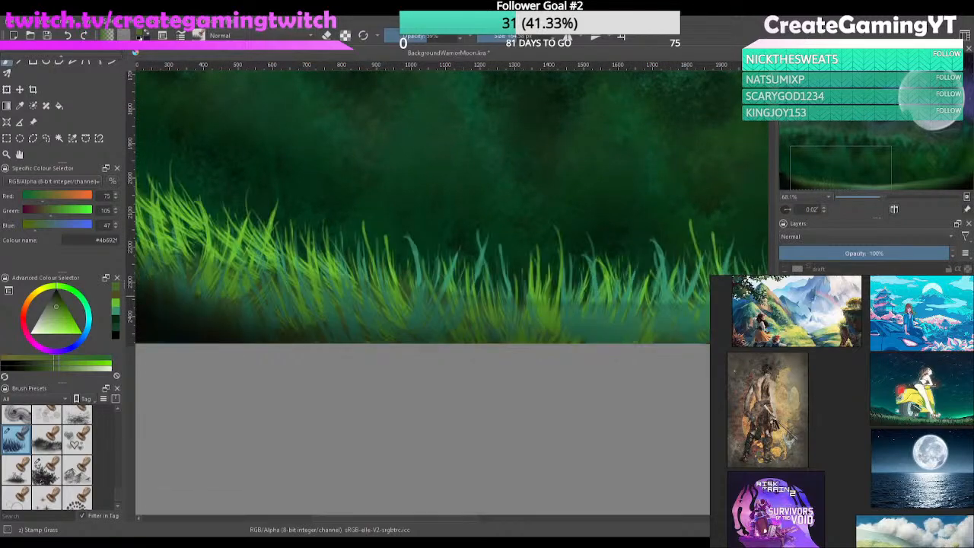
click(785, 285)
mouse_move(630, 274)
mouse_down()
mouse_move(342, 366)
mouse_move(611, 315)
mouse_move(595, 335)
mouse_up()
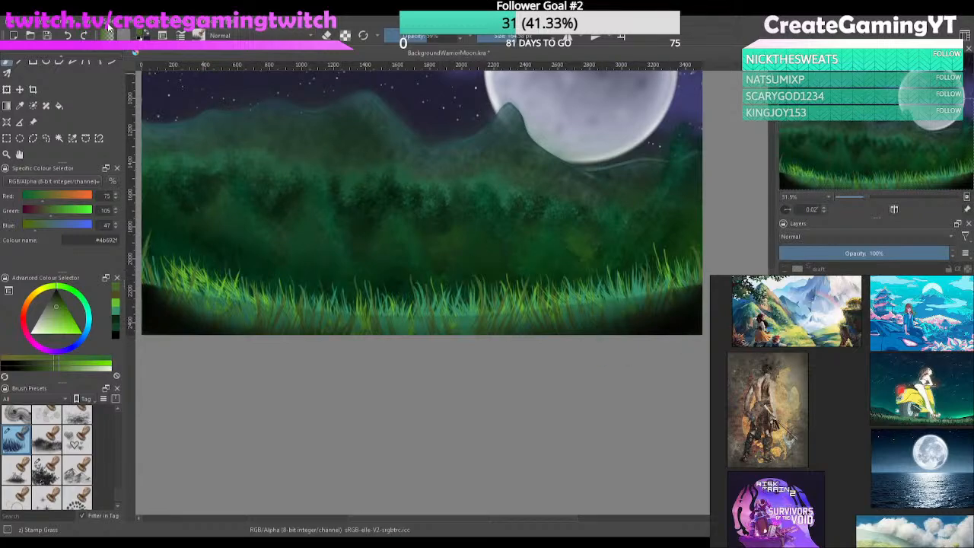
Stamp larger black #000000 grass blades along the foreground hill and toggle the visibility of grass layers
key(d)
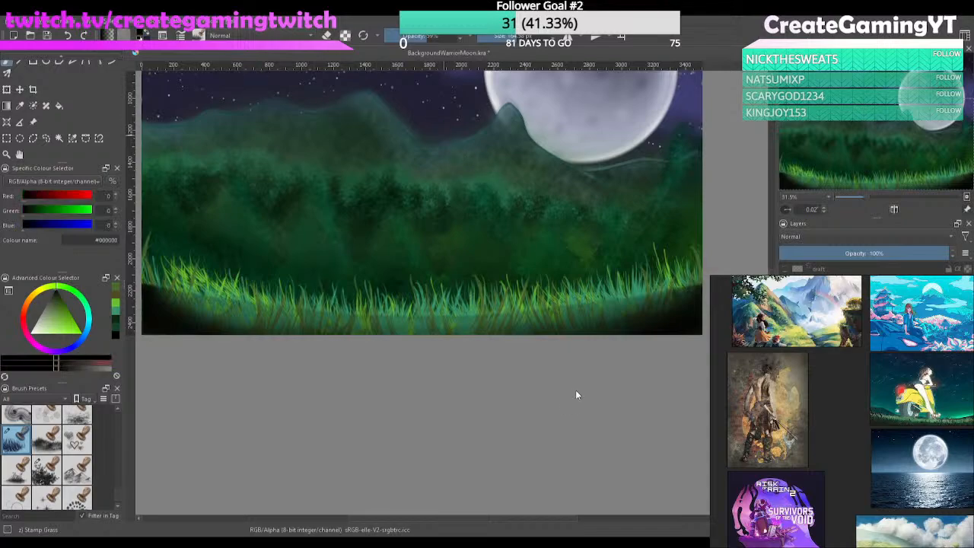
mouse_move(659, 332)
mouse_down()
mouse_move(648, 316)
mouse_move(624, 329)
mouse_up()
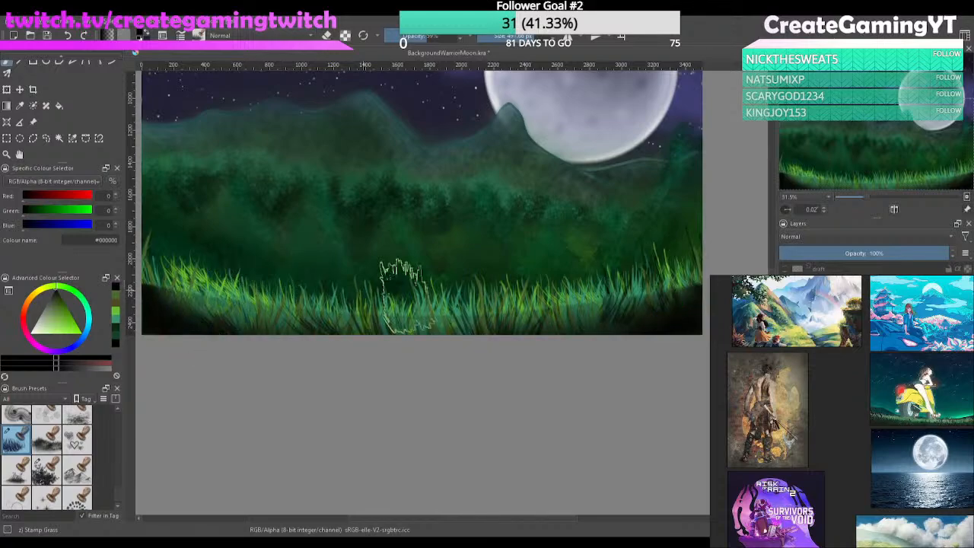
drag(493, 347, 587, 363)
click(785, 288)
click(785, 287)
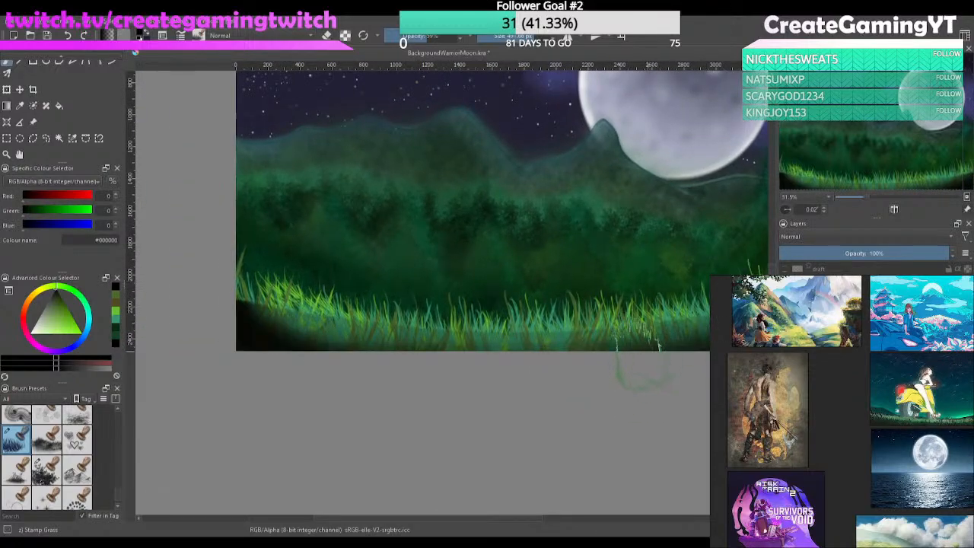
drag(642, 361, 615, 373)
scroll(615, 374, down, 3)
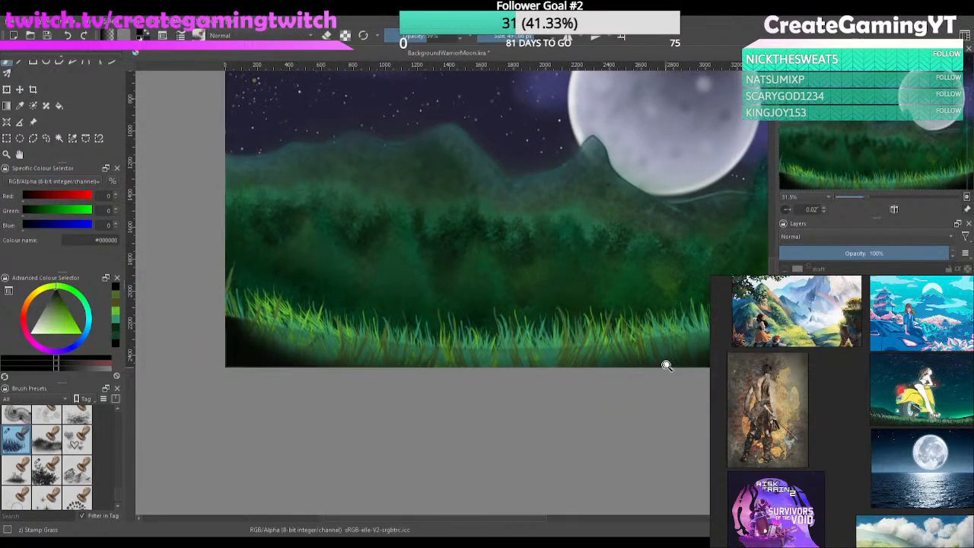
Switch from the grass stamp to the Basic-1 brush in eraser mode
key(e)
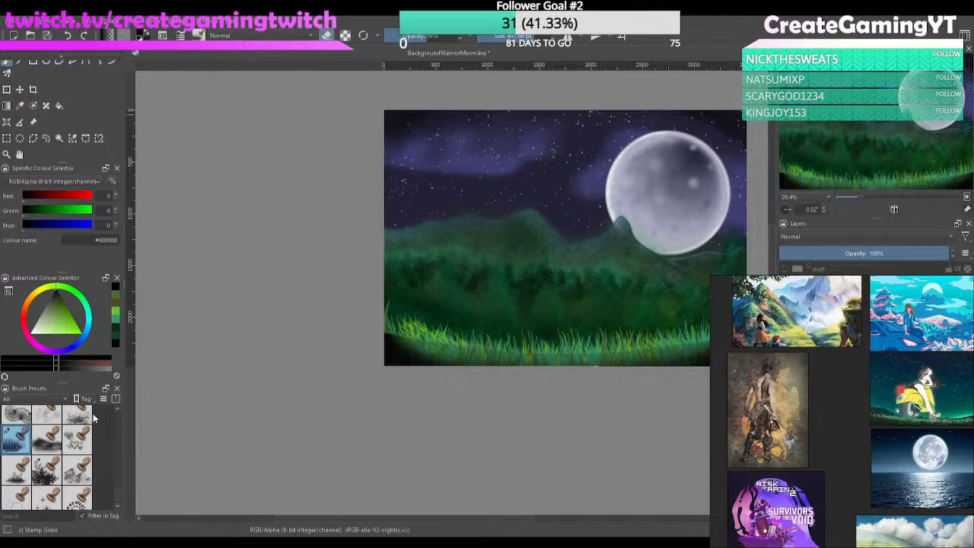
scroll(114, 461, up, 10)
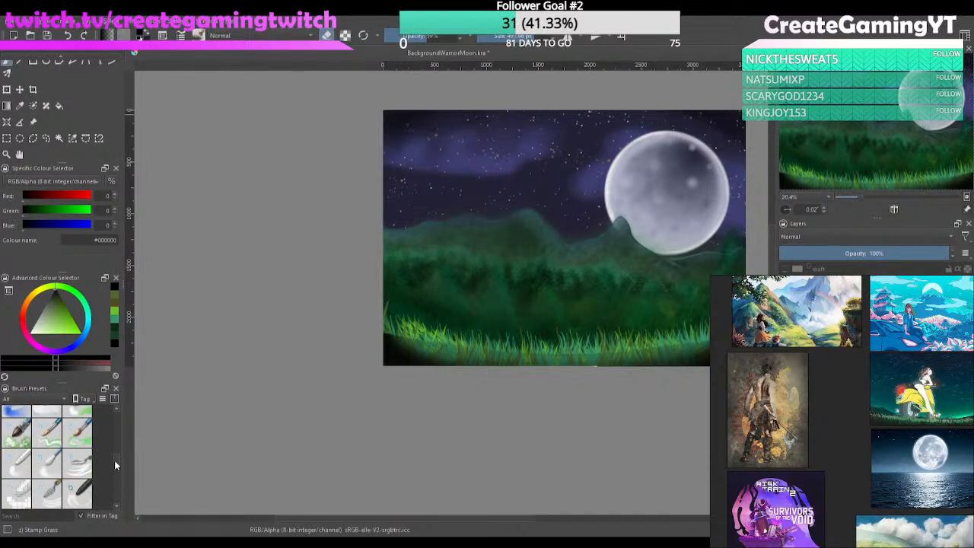
scroll(115, 430, up, 10)
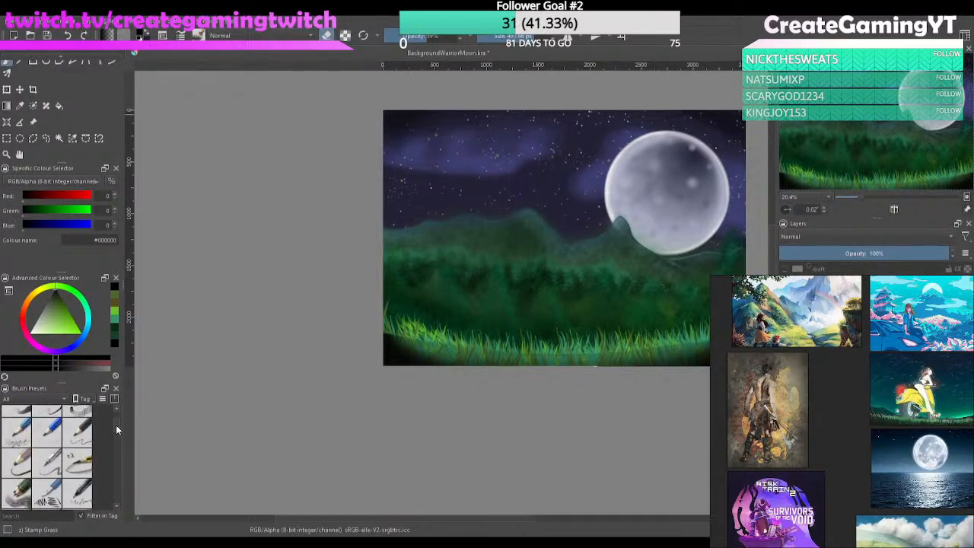
click(47, 449)
Erase the soft fade around the hill's dark lower corners to give them crisper edges, undoing a stray stroke
mouse_move(493, 359)
mouse_down()
mouse_move(455, 378)
mouse_move(367, 381)
mouse_up()
drag(553, 333, 572, 334)
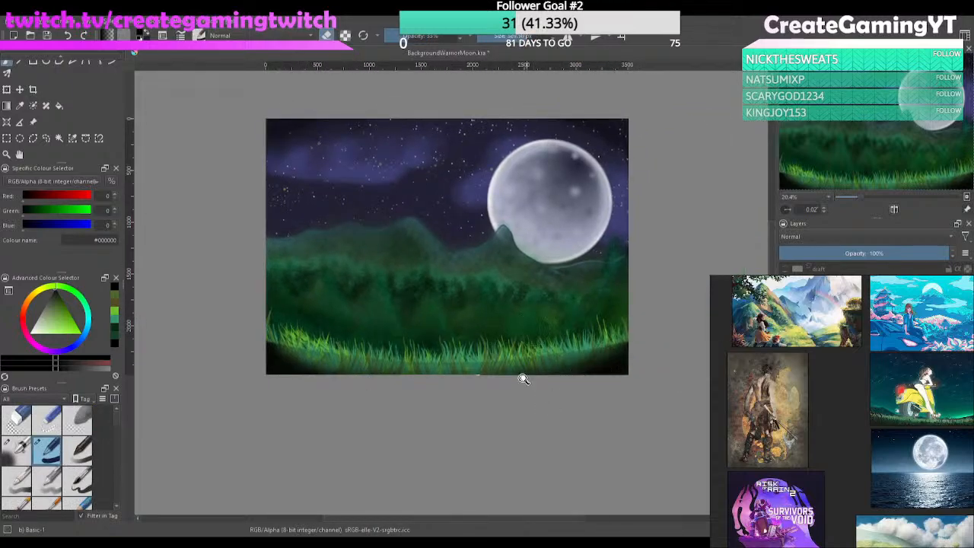
mouse_move(534, 375)
mouse_down()
mouse_move(564, 356)
mouse_move(457, 367)
mouse_move(320, 363)
mouse_move(207, 326)
mouse_move(273, 337)
mouse_move(561, 291)
mouse_up()
key(ctrl+z)
drag(639, 290, 480, 353)
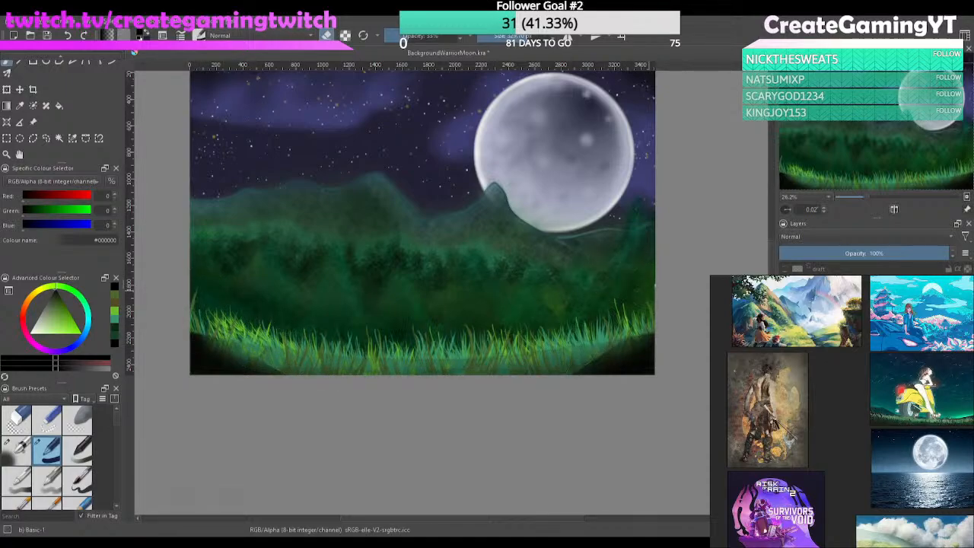
Erase the fade over the grass and soften the edge of the dark lower-right corner with the Airbrush Soft eraser
mouse_move(539, 336)
mouse_down()
mouse_move(409, 353)
mouse_move(359, 375)
mouse_move(497, 355)
mouse_move(584, 310)
mouse_move(383, 353)
mouse_up()
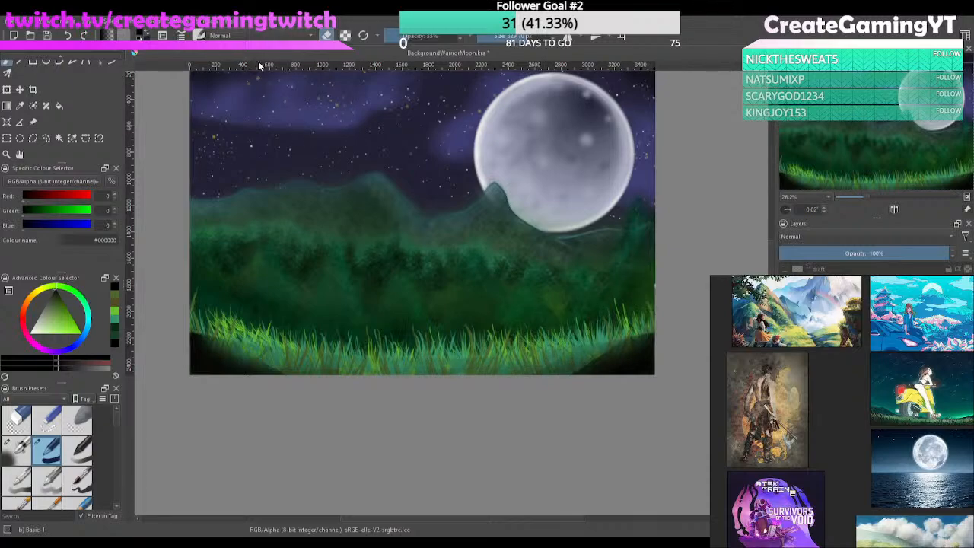
click(19, 450)
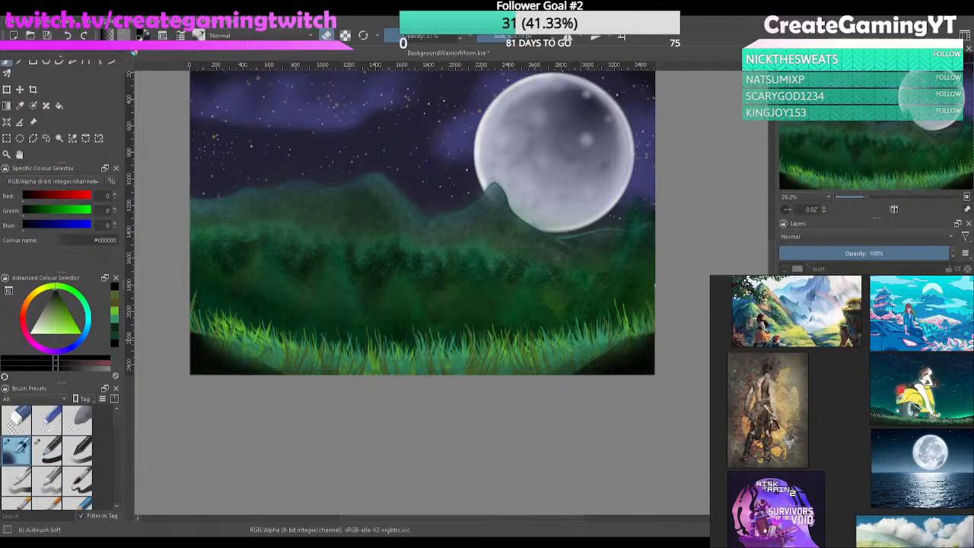
drag(556, 371, 660, 284)
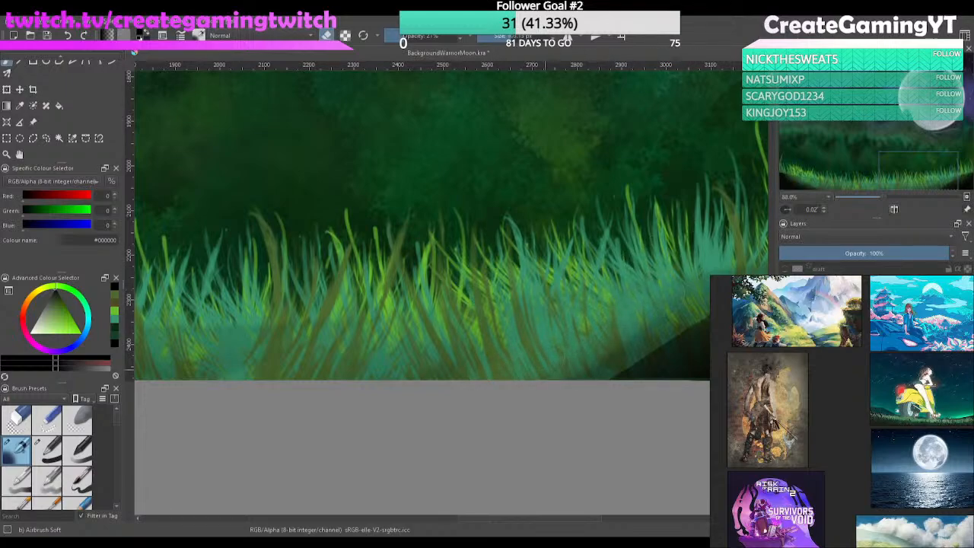
drag(685, 322, 526, 394)
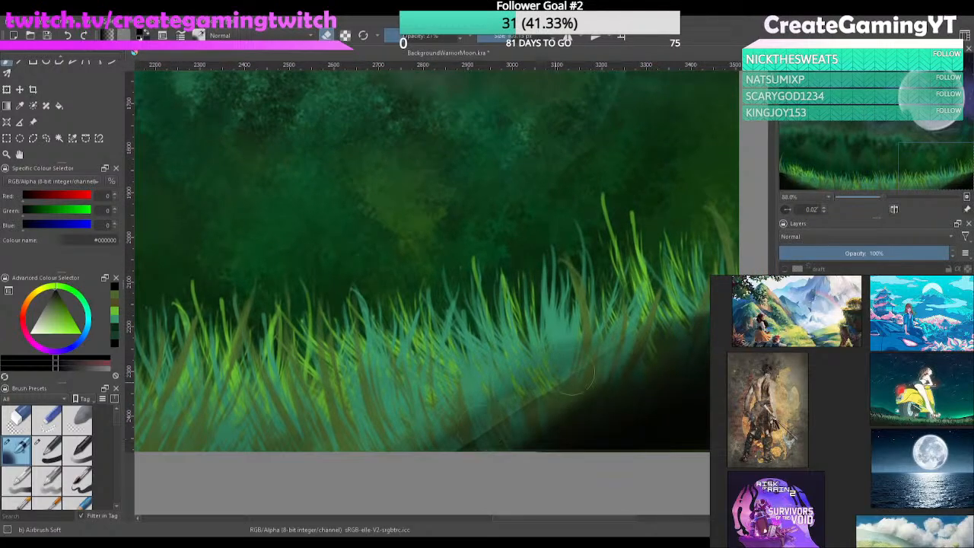
drag(533, 337, 586, 331)
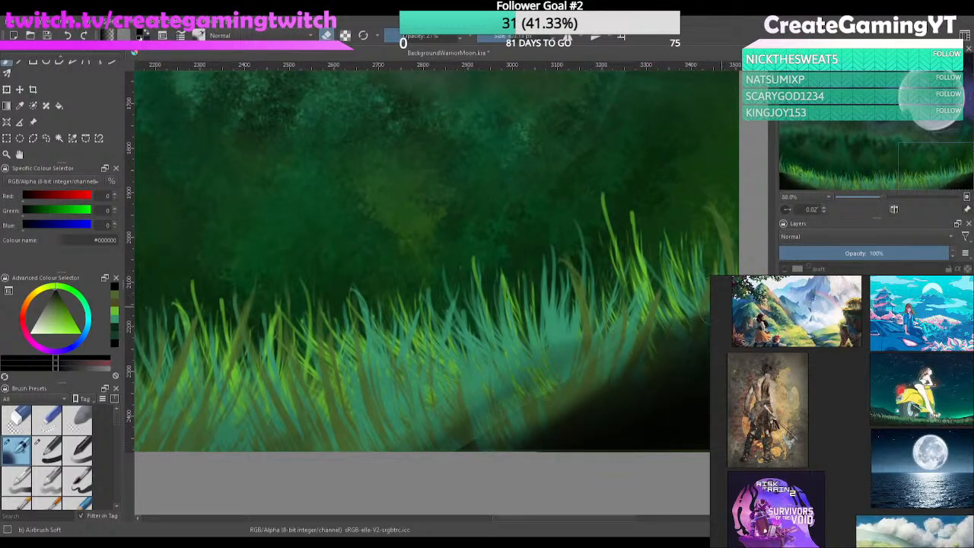
key(e)
mouse_move(725, 275)
mouse_down()
mouse_move(699, 335)
mouse_move(660, 351)
mouse_move(672, 344)
mouse_up()
key(e)
mouse_move(554, 388)
mouse_down()
mouse_move(512, 423)
mouse_move(456, 439)
mouse_move(565, 370)
mouse_move(557, 349)
mouse_up()
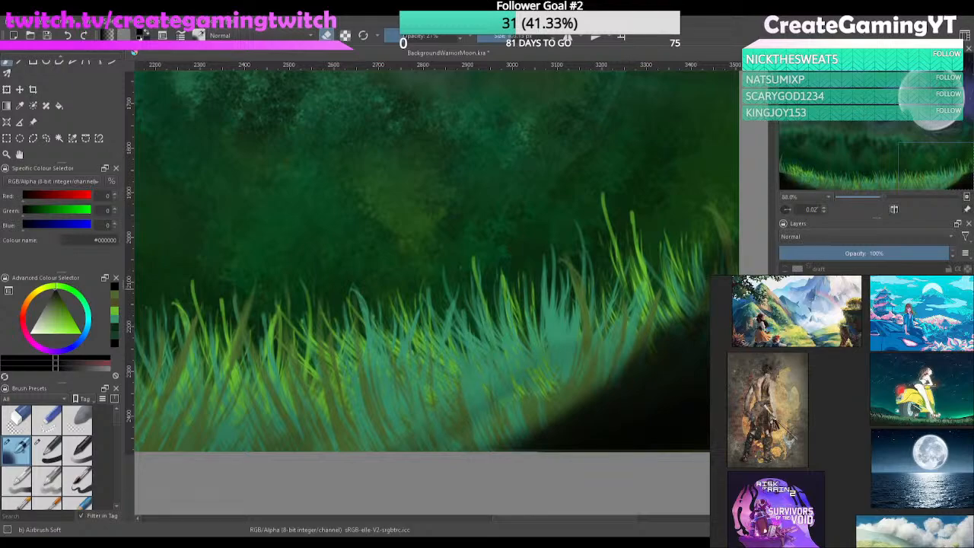
Isolate the black vignette layer and erase its entire lower part with the Basic-1 eraser at 100% opacity
alt+click(798, 286)
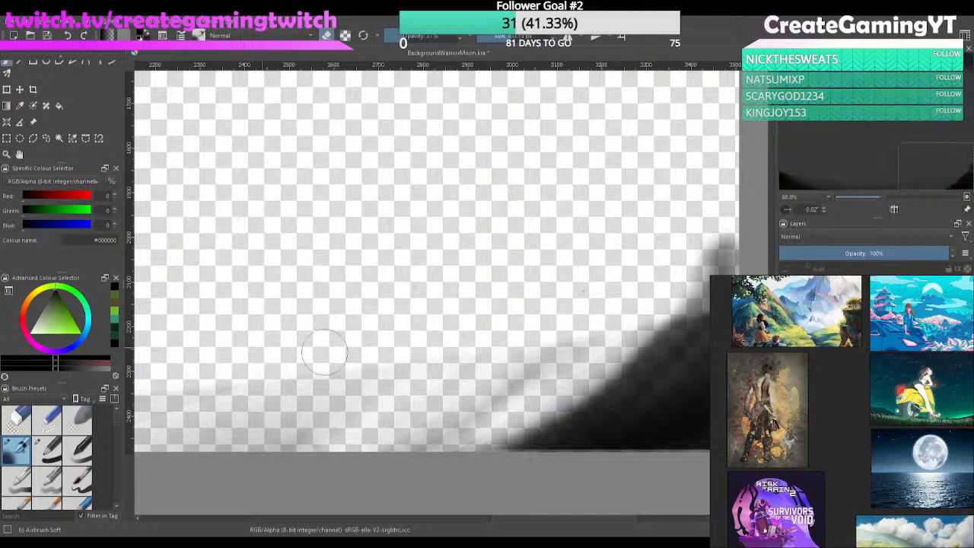
mouse_move(523, 311)
mouse_down()
mouse_move(461, 337)
mouse_move(294, 448)
mouse_move(385, 367)
mouse_move(398, 373)
mouse_move(434, 462)
mouse_up()
click(53, 451)
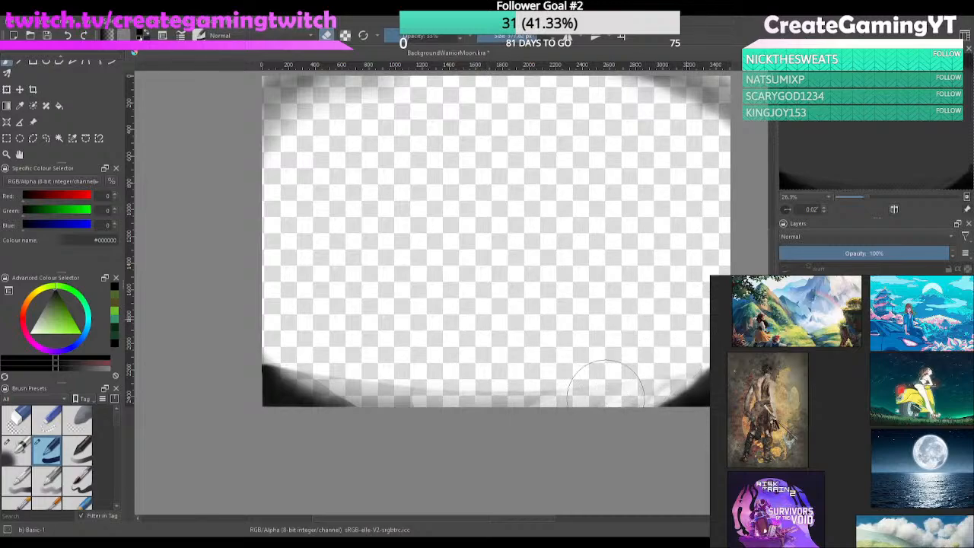
drag(435, 41, 516, 38)
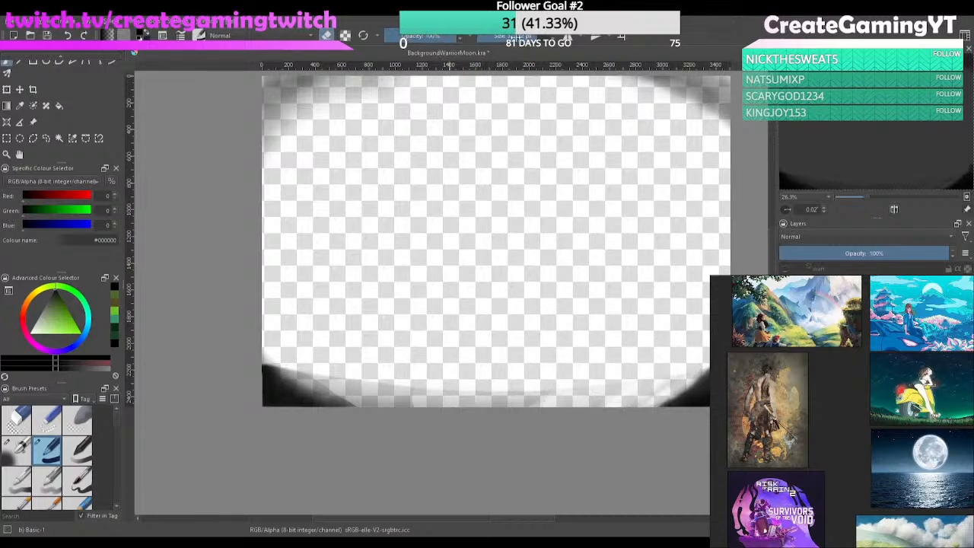
mouse_move(647, 352)
mouse_down()
mouse_move(631, 374)
mouse_move(492, 401)
mouse_move(452, 440)
mouse_move(377, 372)
mouse_move(273, 319)
mouse_move(286, 319)
mouse_move(275, 316)
mouse_move(284, 372)
mouse_move(703, 360)
mouse_move(704, 388)
mouse_up()
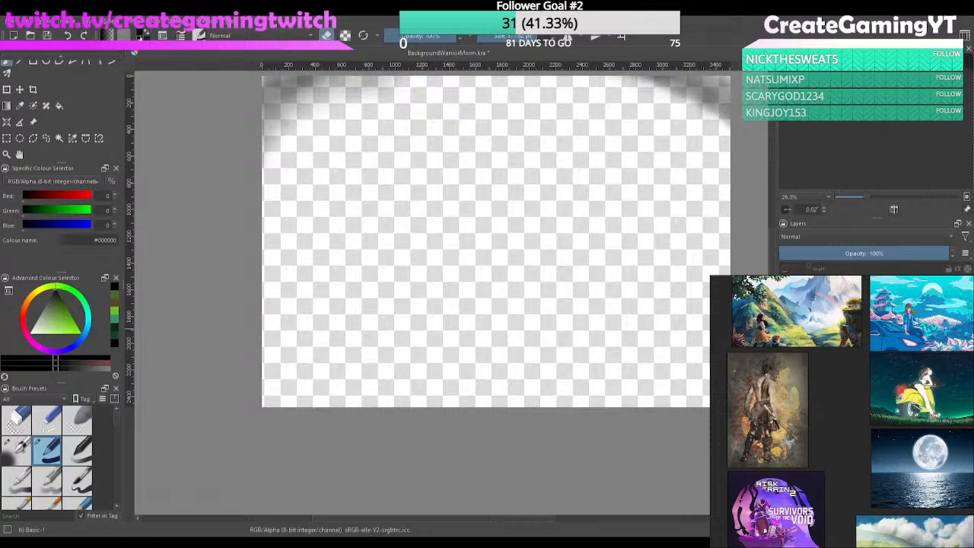
alt+click(798, 293)
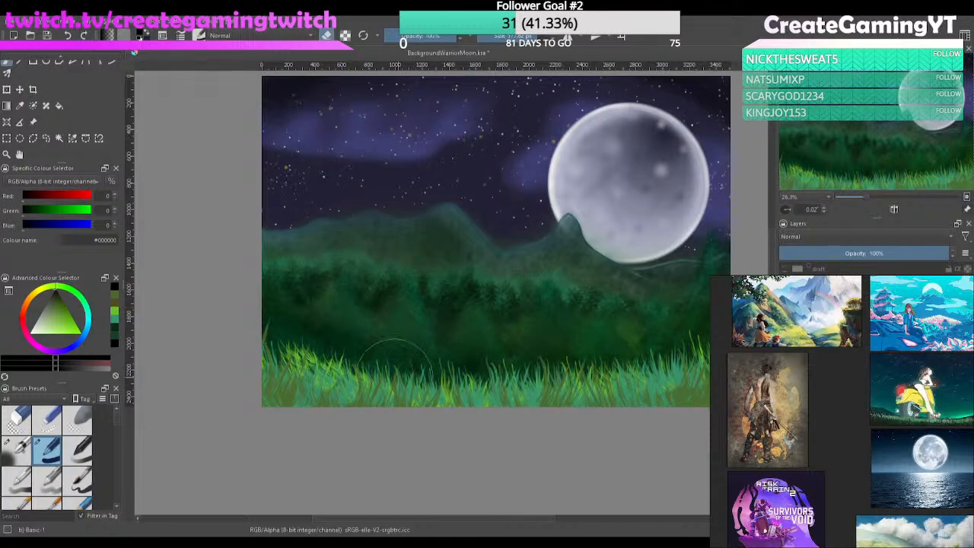
Shade both lower corners of the grass in soft black #000000 with the Airbrush Soft brush, undoing a stray stroke
click(15, 450)
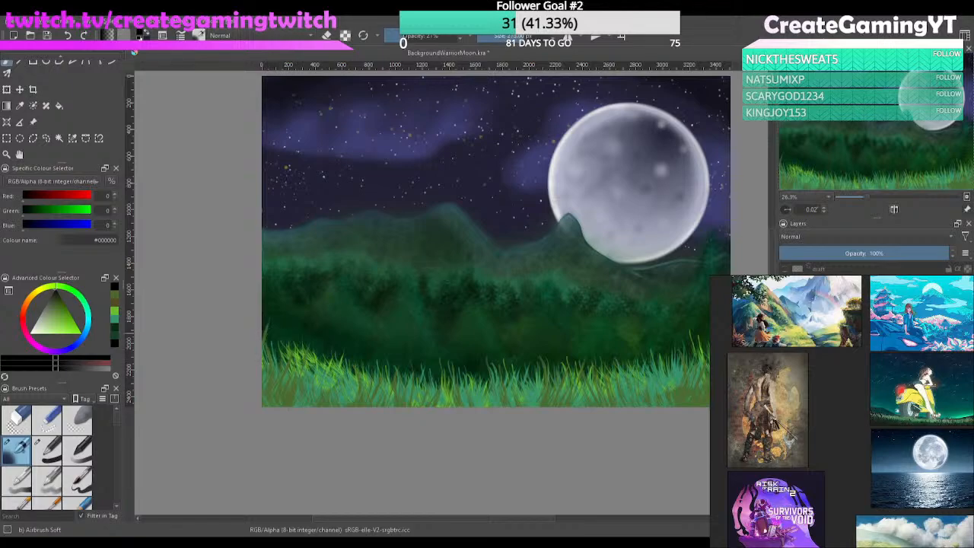
mouse_move(266, 388)
mouse_down()
mouse_move(393, 415)
mouse_move(382, 414)
mouse_up()
mouse_move(265, 330)
mouse_down()
mouse_move(312, 376)
mouse_move(359, 389)
mouse_up()
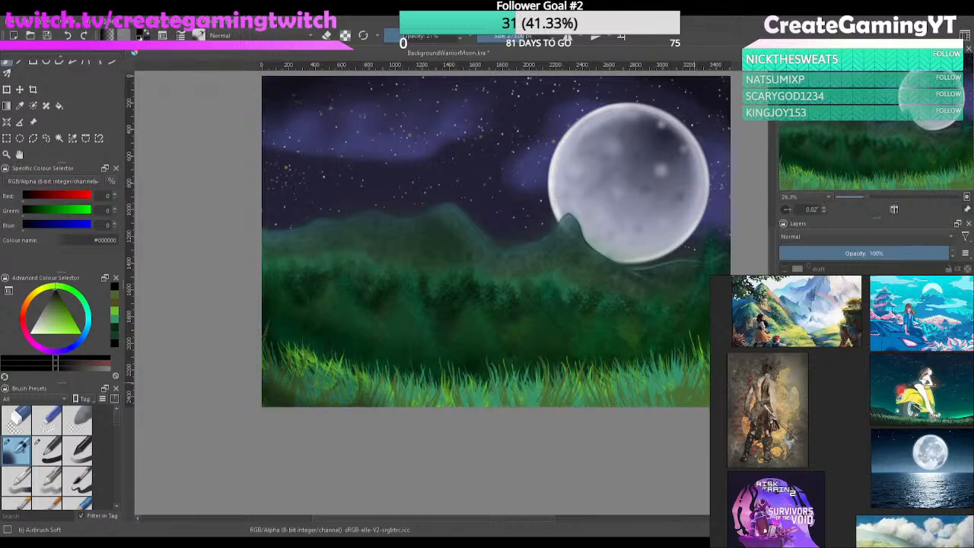
key(ctrl+z)
drag(267, 365, 410, 400)
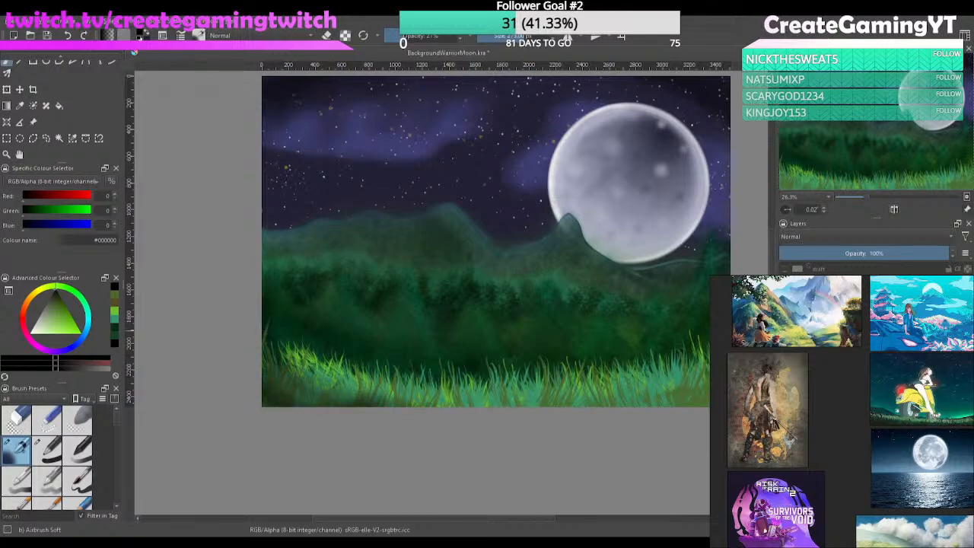
drag(718, 376, 674, 407)
drag(709, 376, 670, 405)
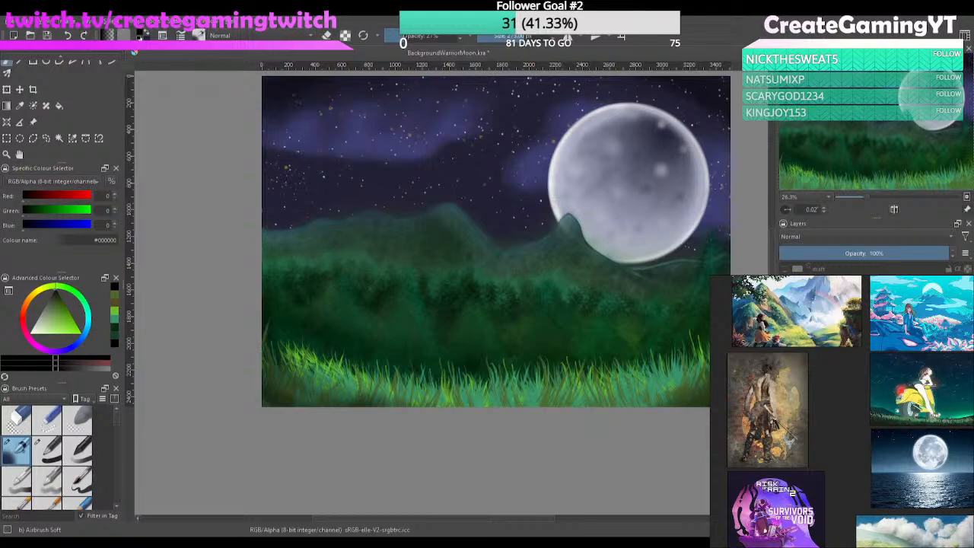
drag(268, 380, 304, 406)
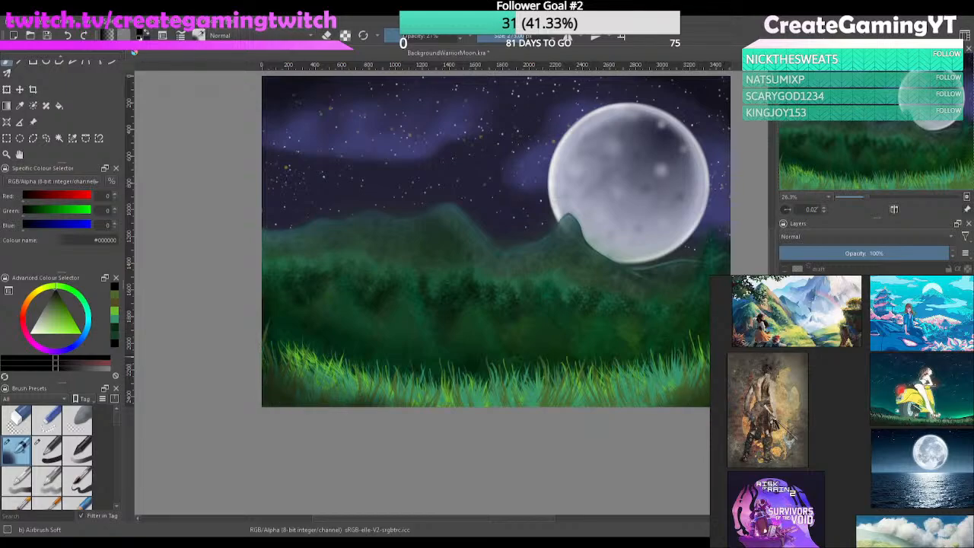
drag(709, 381, 679, 406)
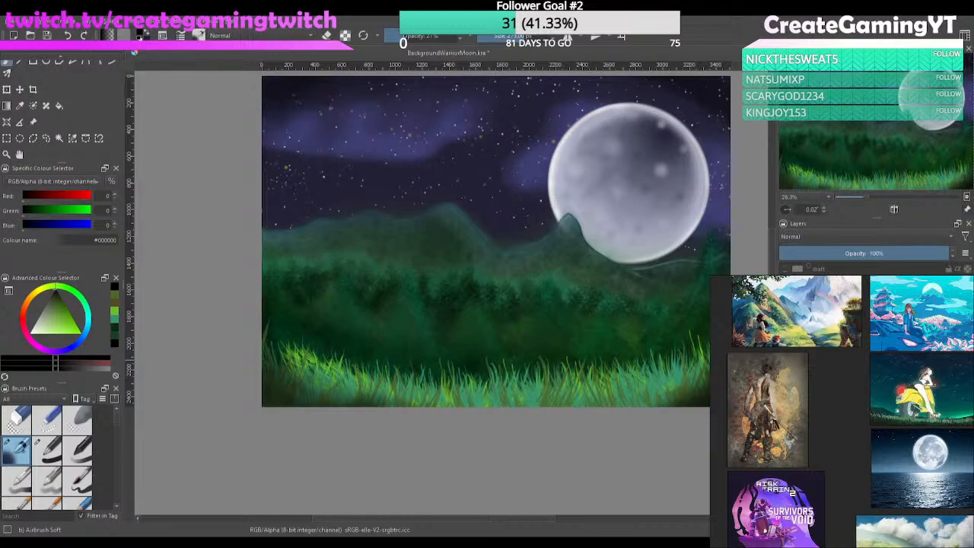
scroll(101, 474, down, 3)
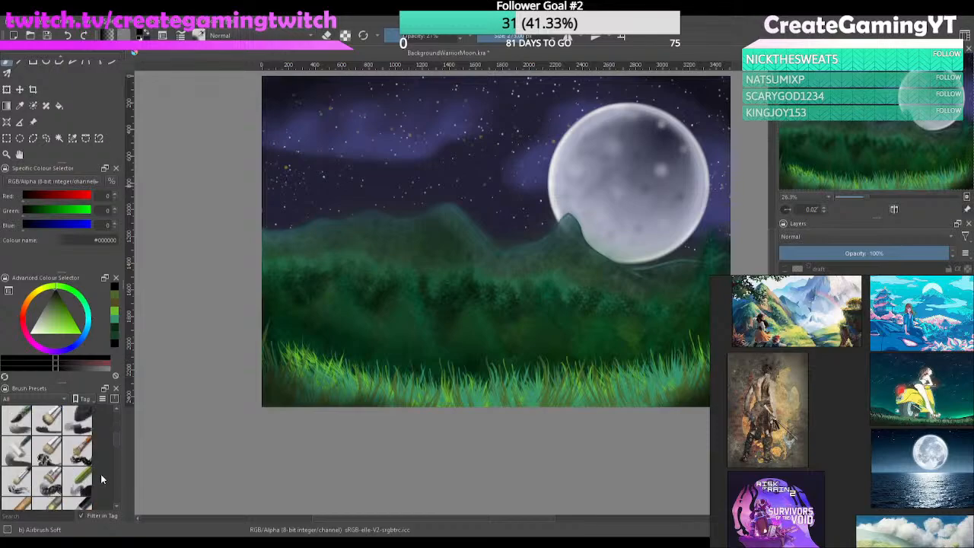
scroll(101, 466, down, 4)
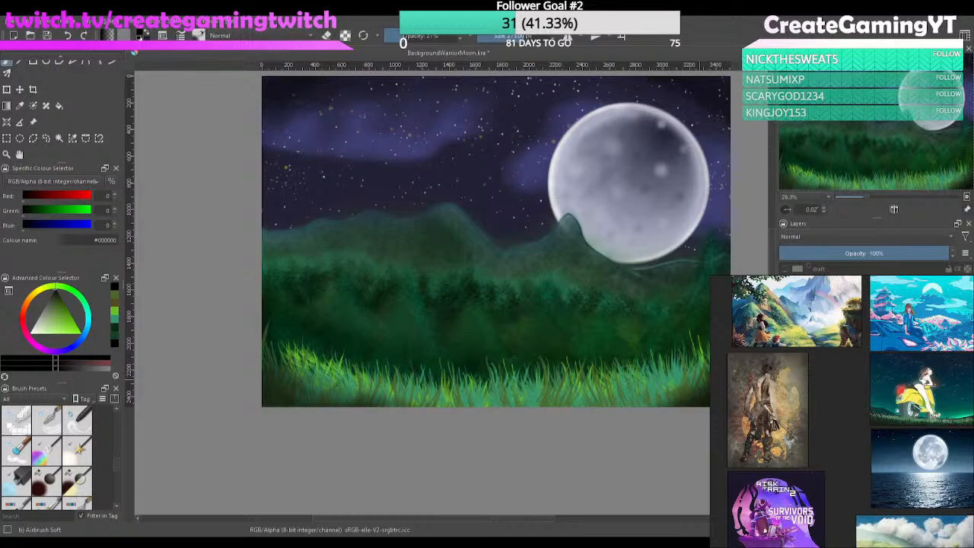
scroll(479, 408, up, 1)
scroll(328, 398, down, 2)
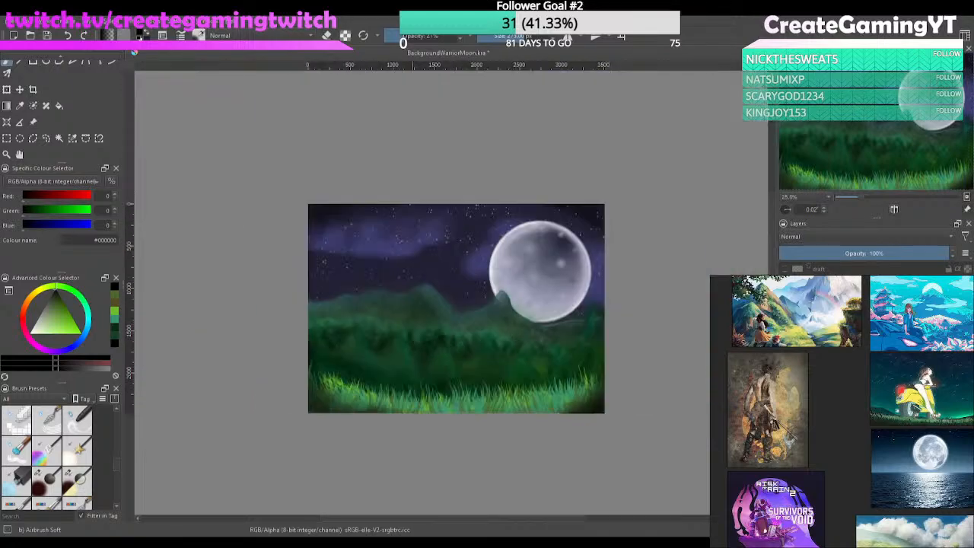
scroll(421, 228, up, 1)
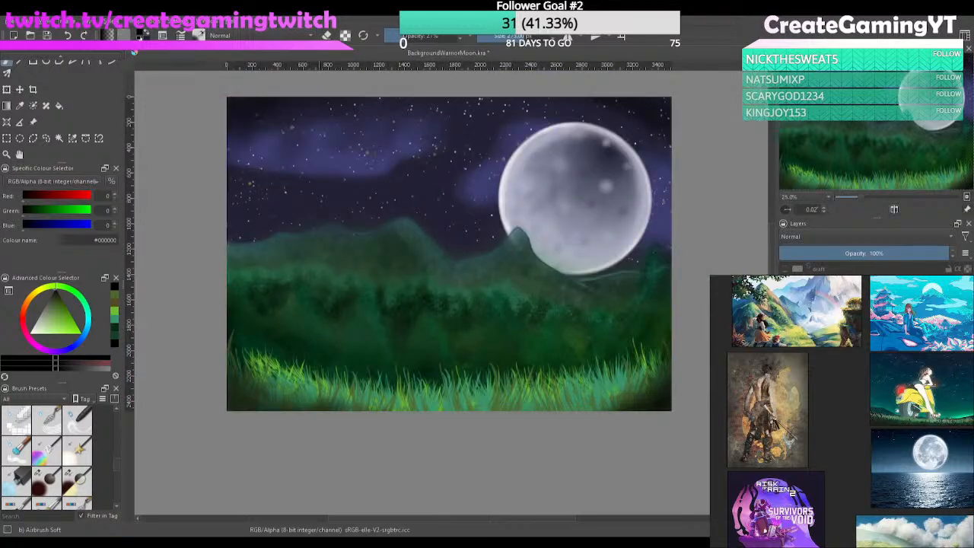
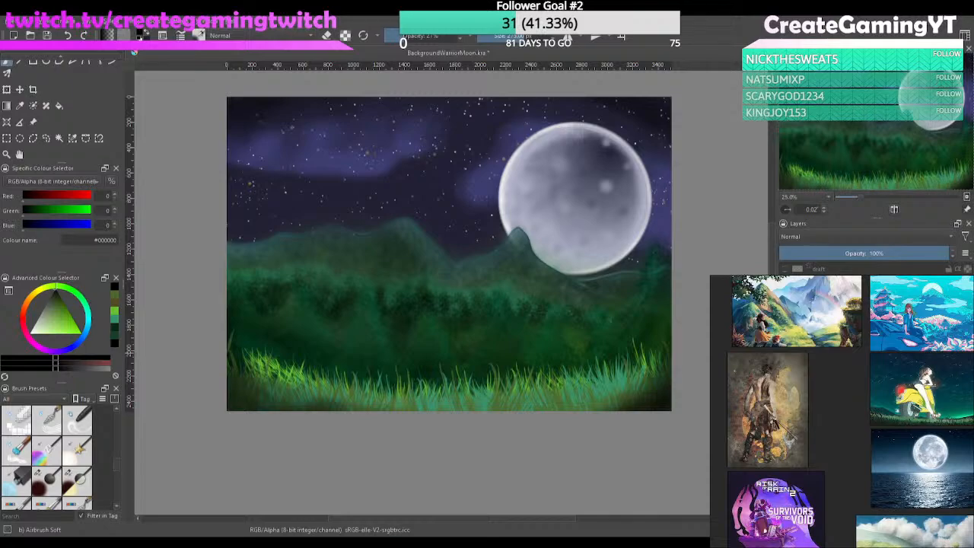
Undo the last grass changes and hide the sky, moon, hill and background layers, leaving only the foreground grass visible on transparency
key(ctrl+z)
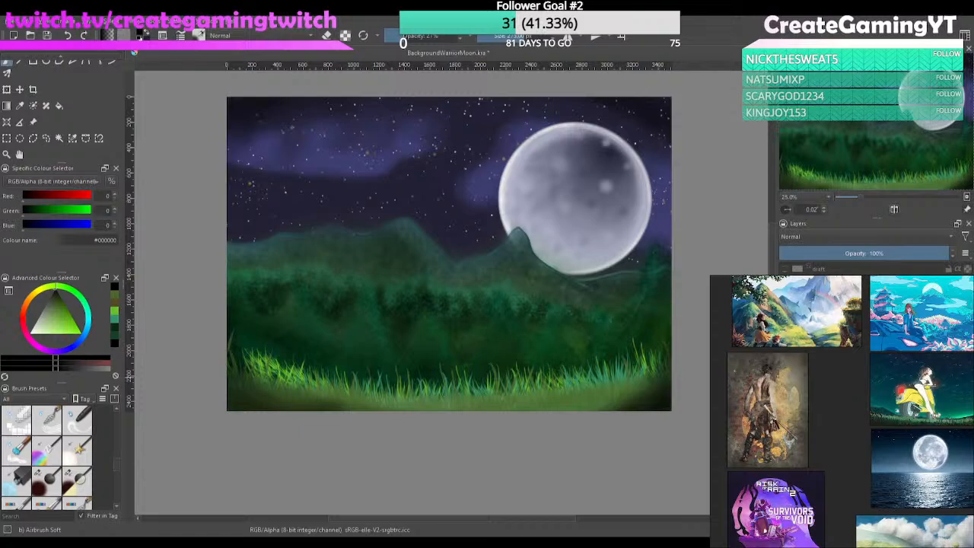
key(ctrl+z)
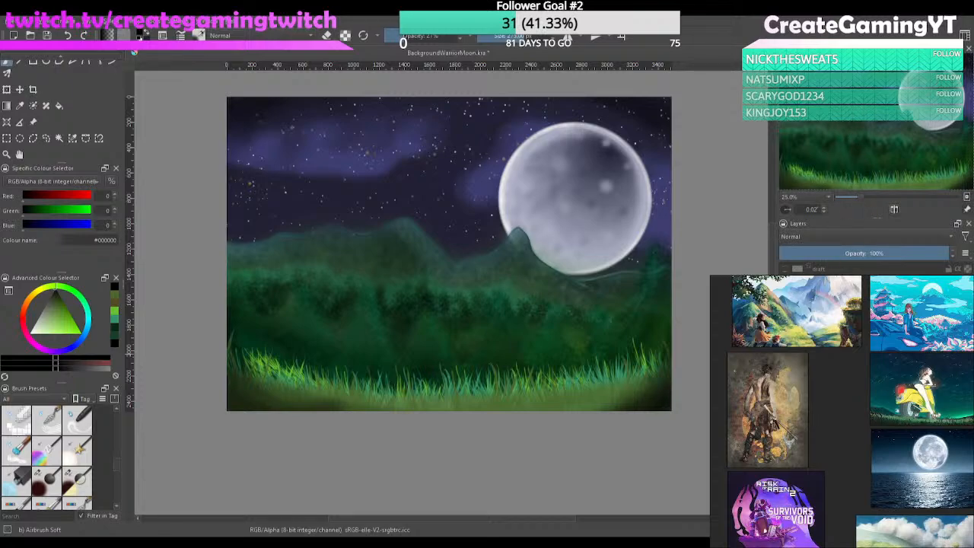
click(785, 311)
click(785, 324)
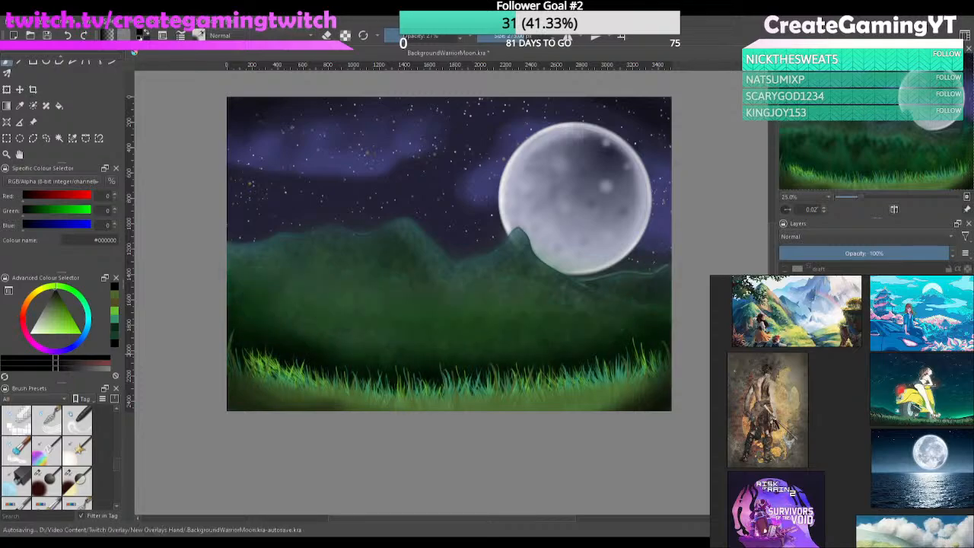
click(785, 338)
click(785, 352)
click(784, 365)
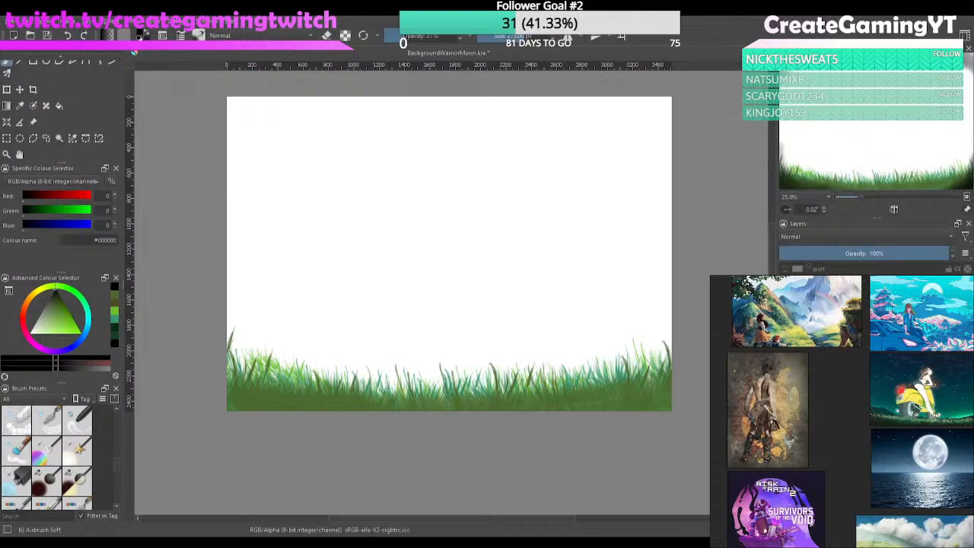
click(785, 365)
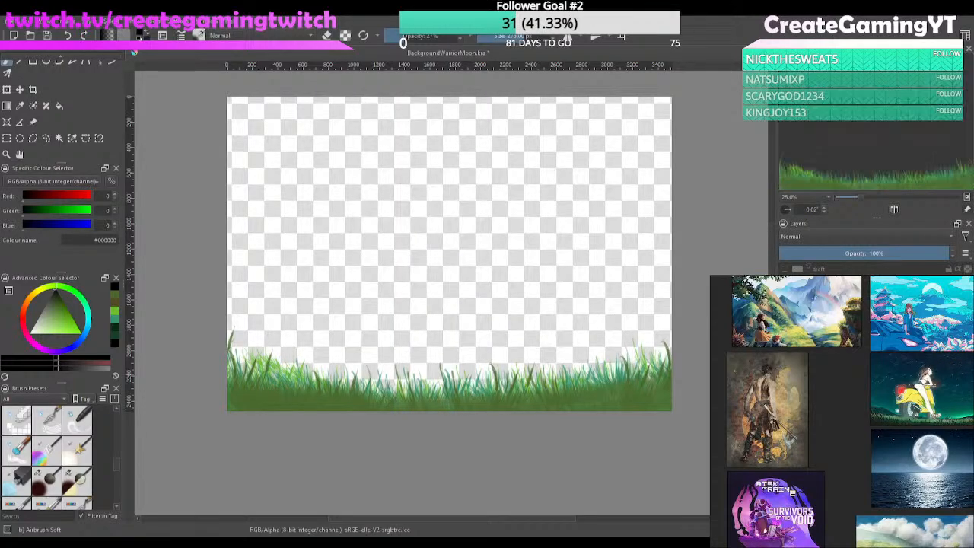
Toggle the visibility of the individual grass layers to compare the teal grass and the dark brown blades
click(785, 350)
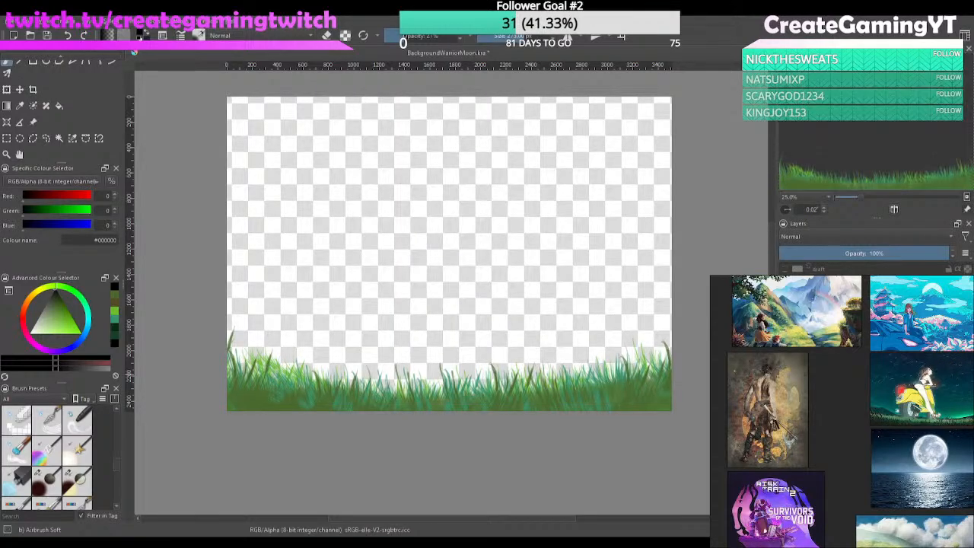
click(785, 335)
click(784, 320)
click(784, 320)
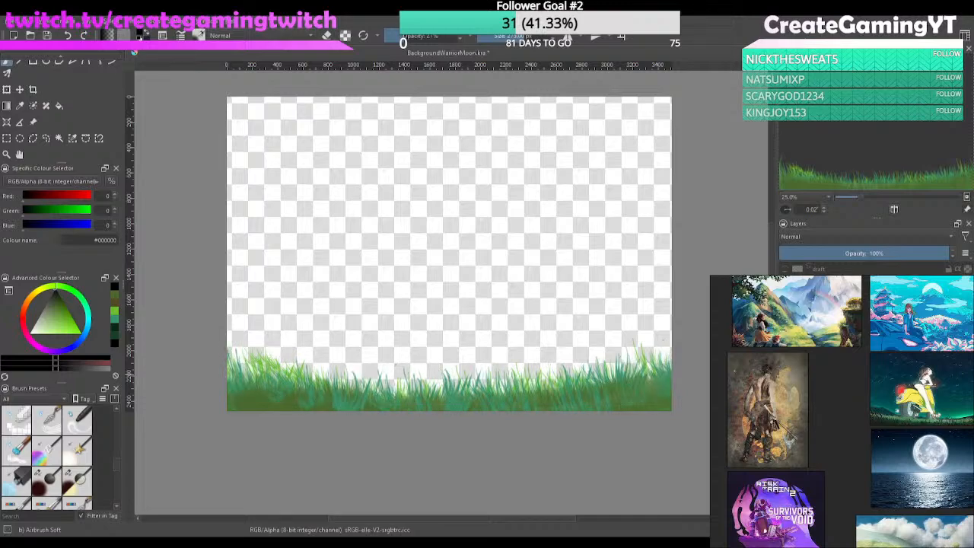
click(785, 319)
click(785, 319)
click(784, 320)
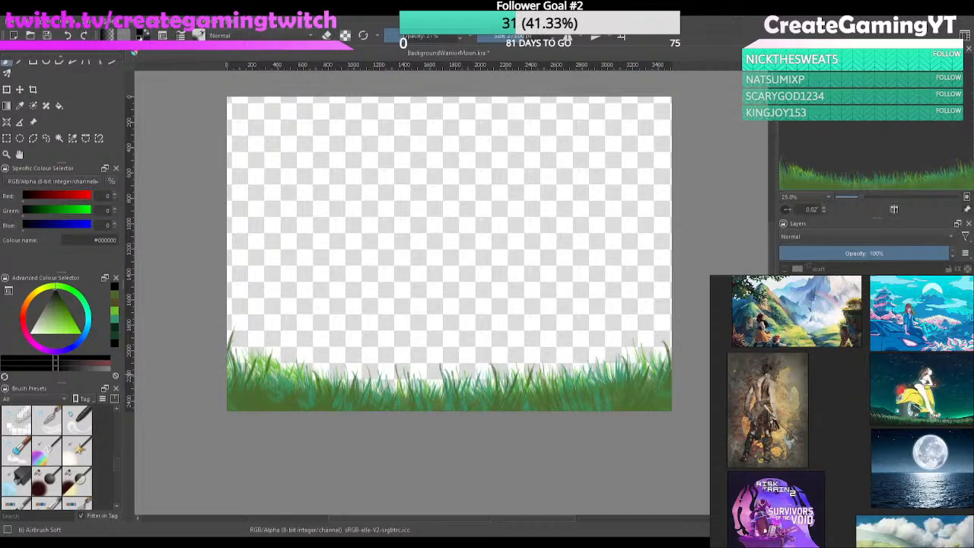
click(785, 319)
click(785, 320)
click(785, 320)
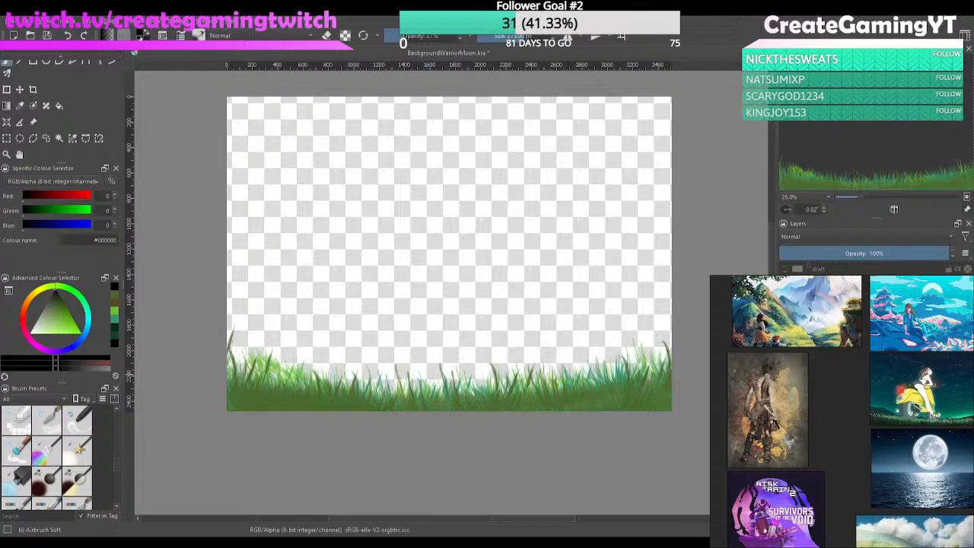
click(784, 319)
click(785, 319)
Switch the next grass layer up on and off repeatedly to examine its effect on the combined grass colours
click(784, 305)
click(785, 305)
click(784, 305)
click(784, 305)
click(785, 304)
click(785, 304)
click(785, 304)
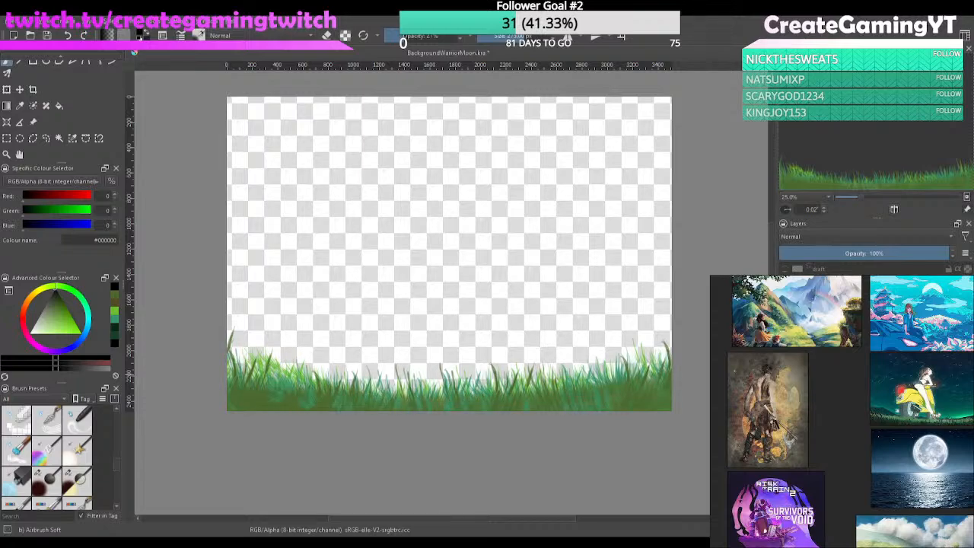
click(785, 304)
click(785, 304)
click(785, 304)
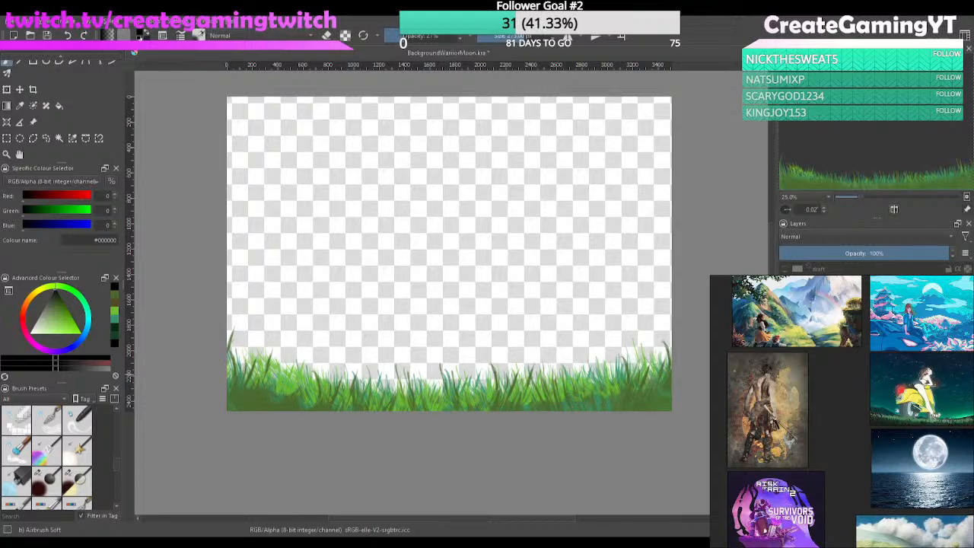
click(785, 305)
click(785, 304)
click(785, 305)
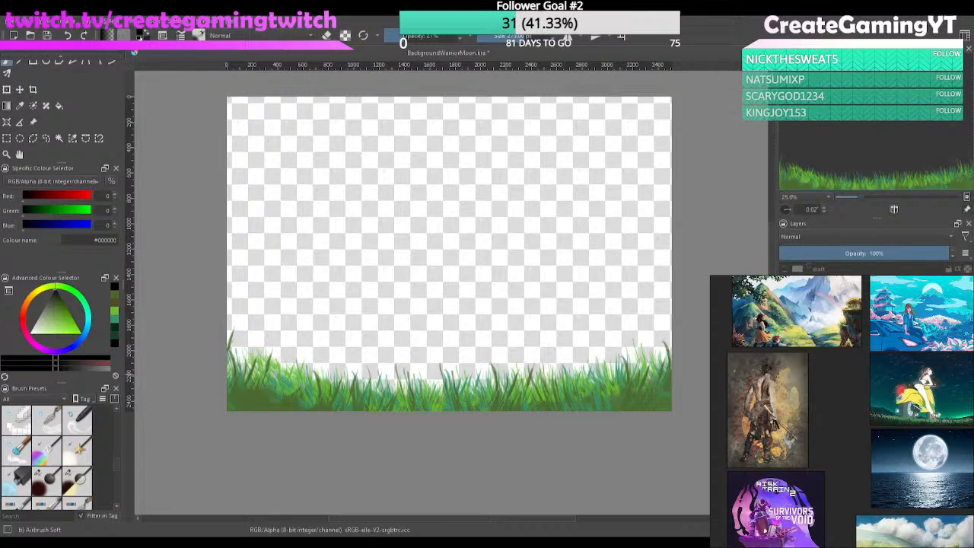
click(785, 305)
click(785, 305)
click(785, 305)
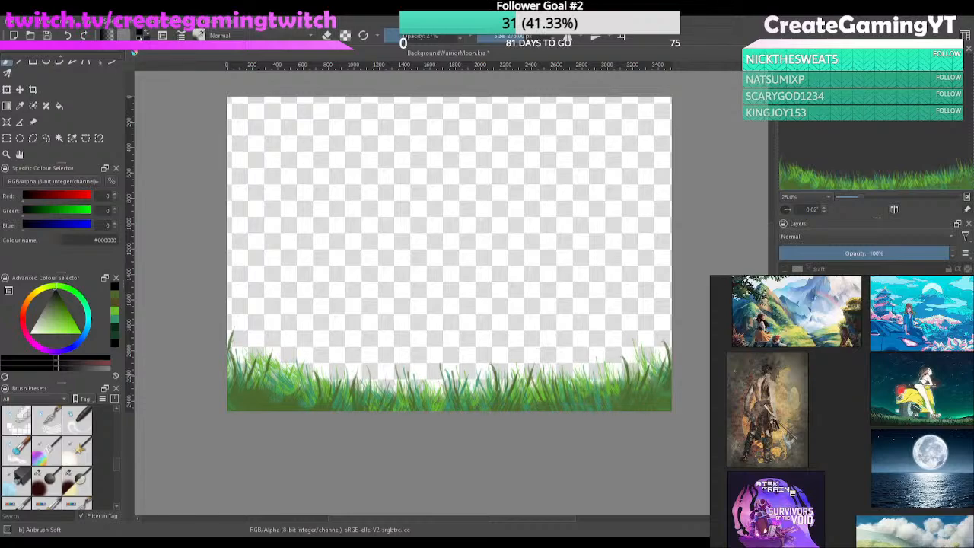
Toggle a single grass layer off and on to compare the mix of green and teal blades
click(785, 305)
click(785, 305)
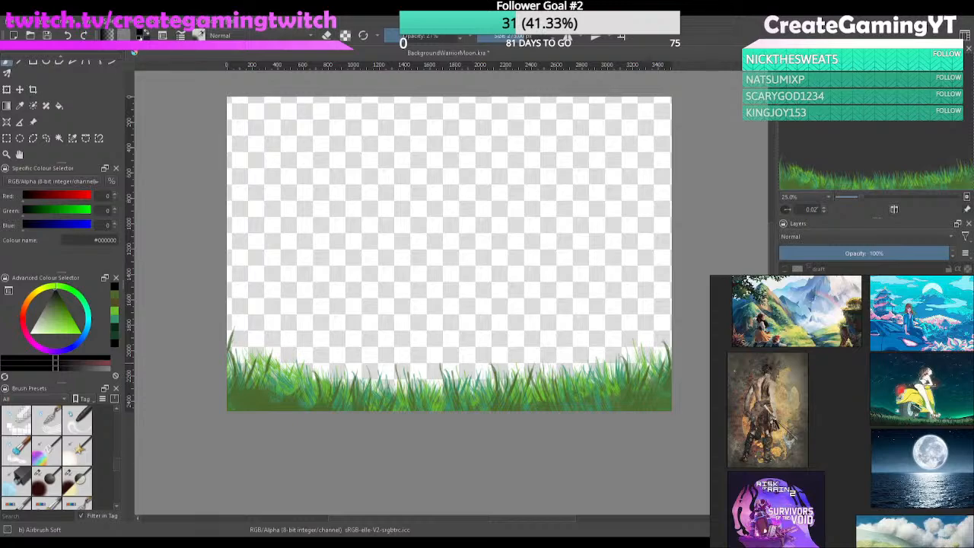
click(785, 304)
click(785, 304)
Airbrush soft teal #37946e along the base of the grass, covering both lower corners and the middle
scroll(638, 390, up, 1)
drag(578, 408, 658, 412)
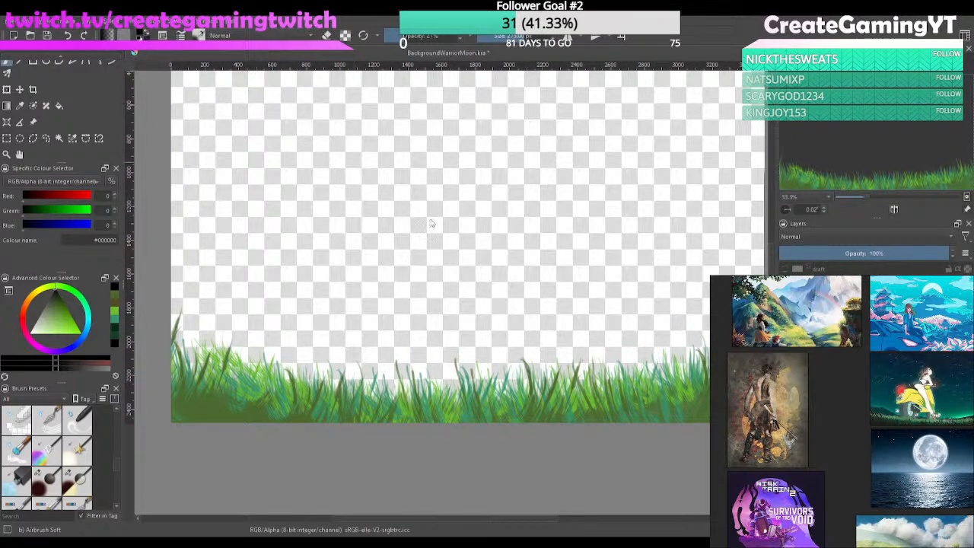
key(x)
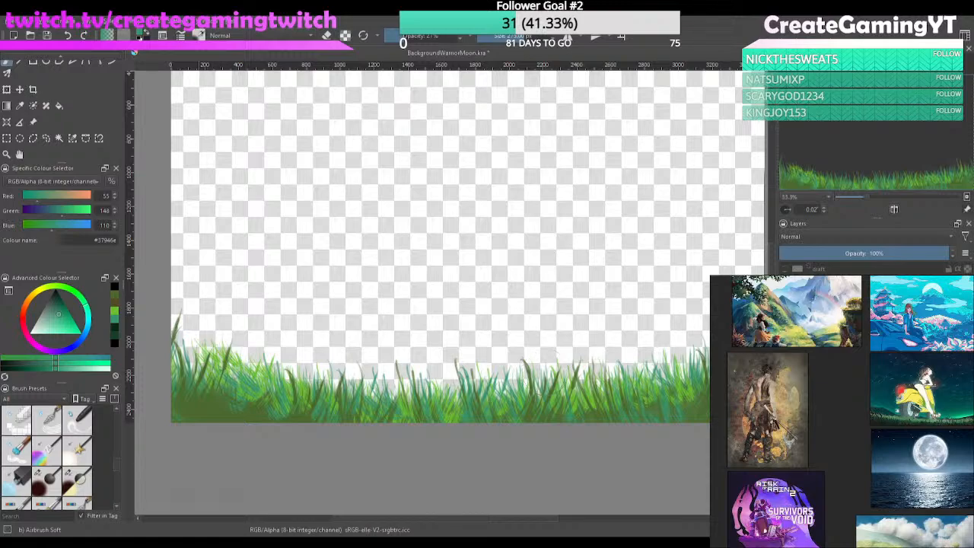
scroll(113, 459, down, 8)
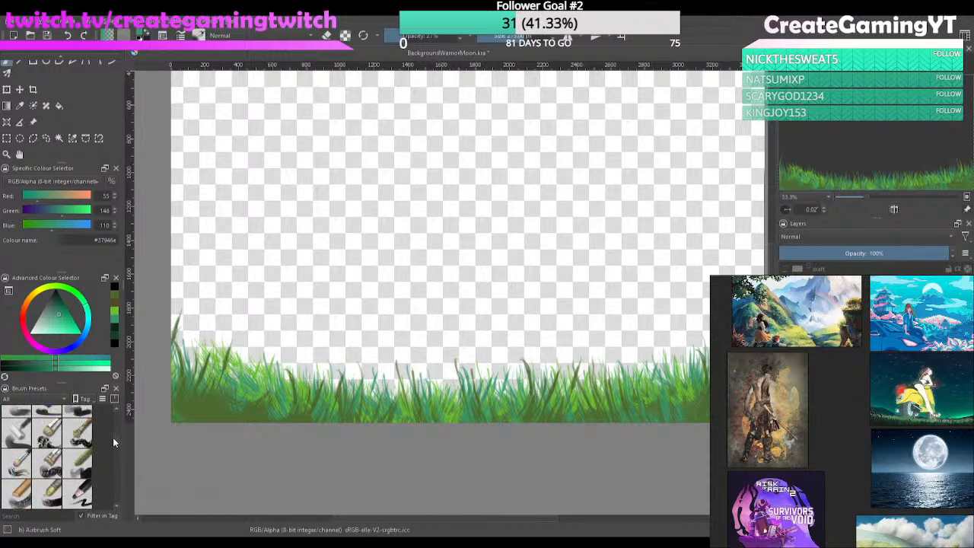
scroll(111, 431, up, 6)
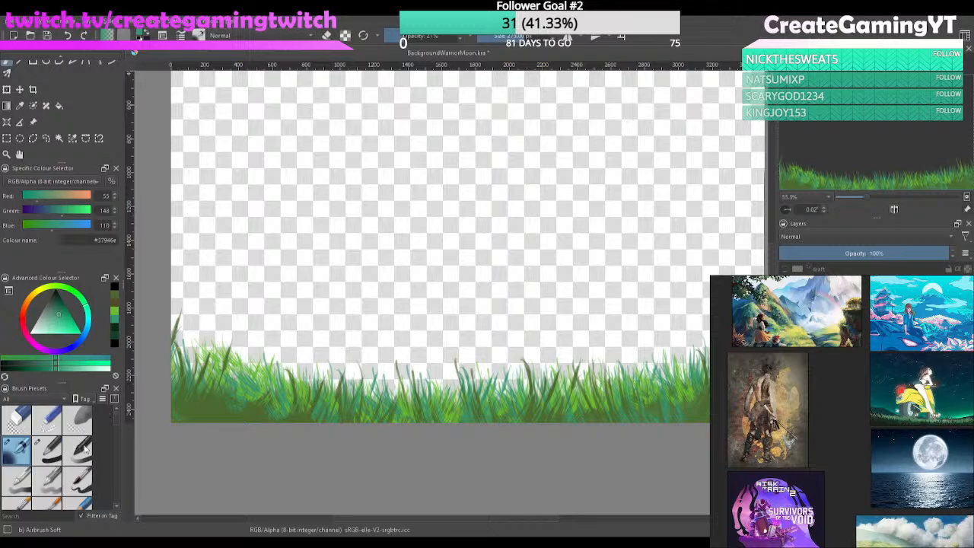
drag(329, 401, 322, 419)
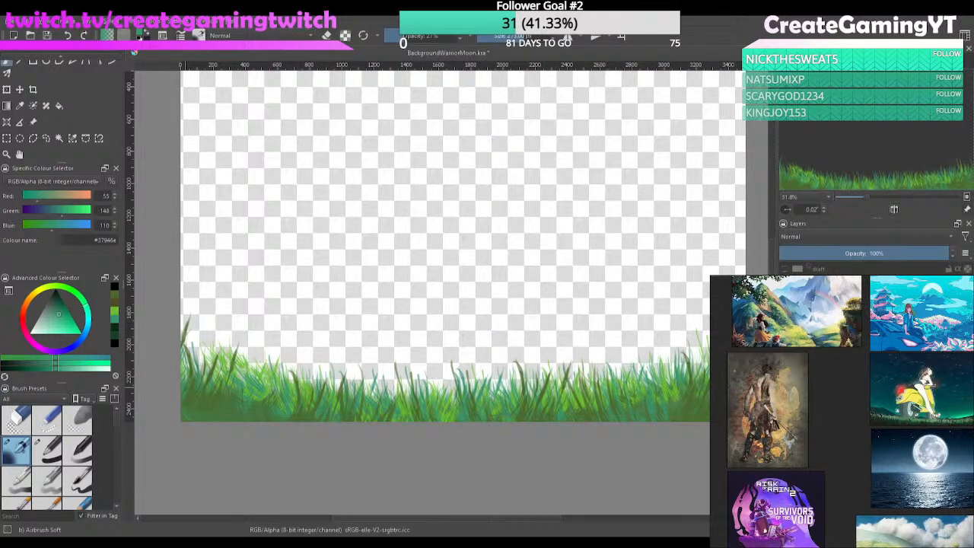
drag(185, 389, 221, 391)
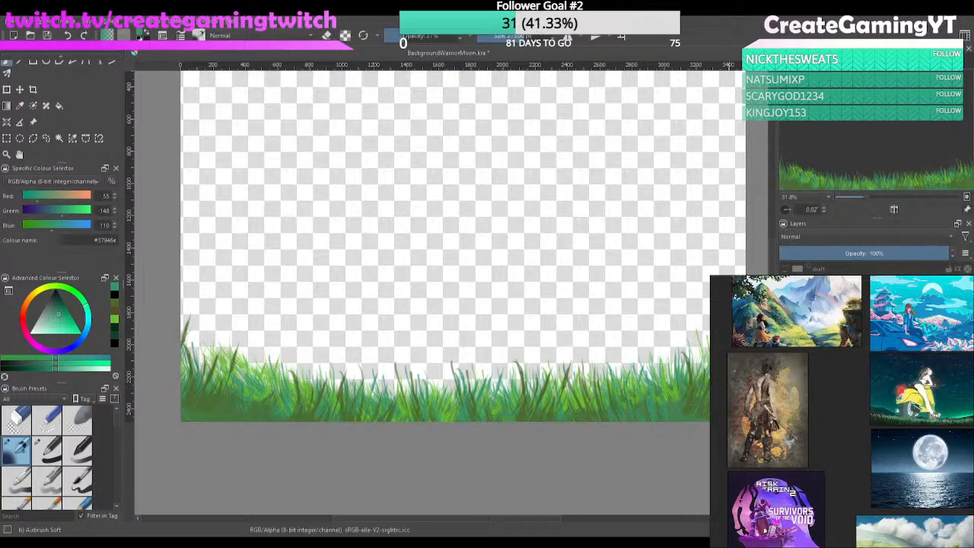
drag(708, 415, 588, 450)
drag(658, 431, 573, 455)
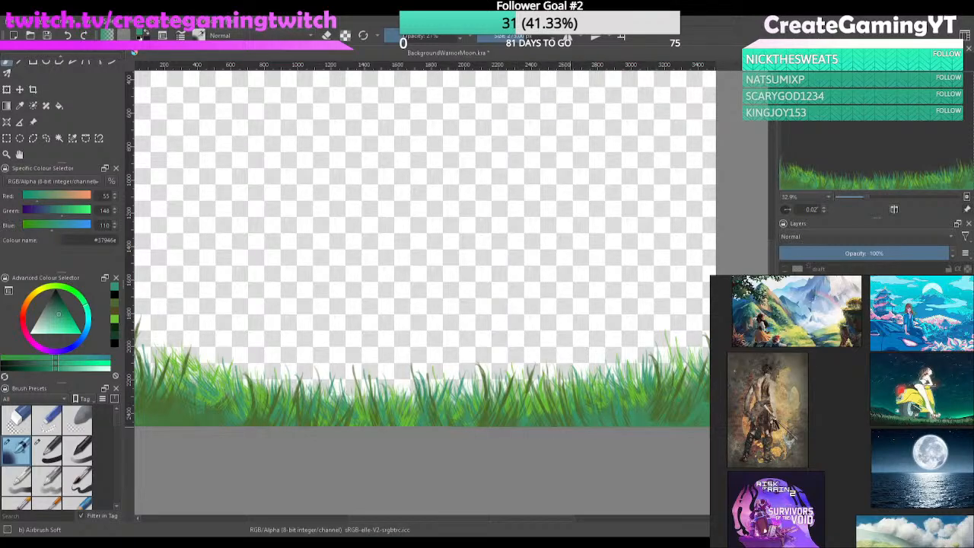
drag(284, 309, 365, 297)
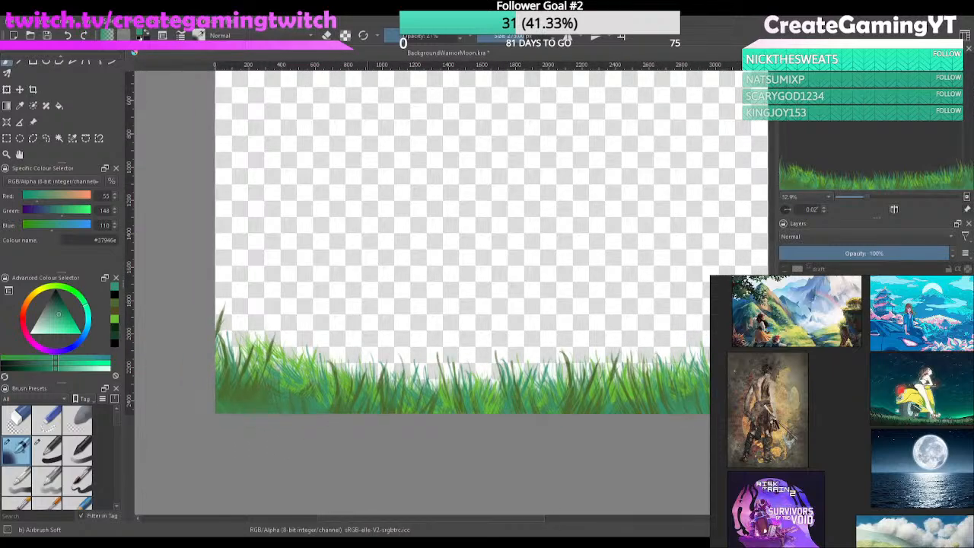
drag(548, 377, 427, 406)
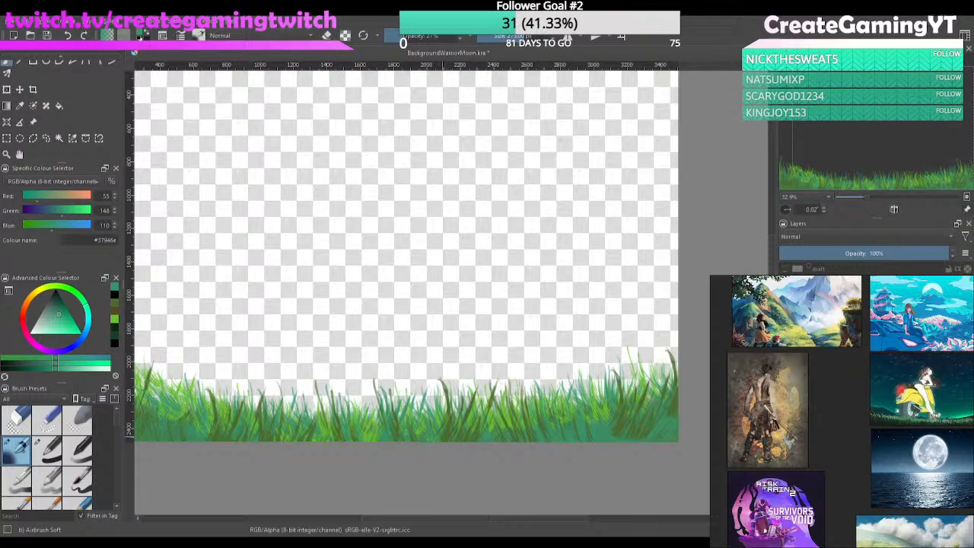
drag(516, 424, 556, 403)
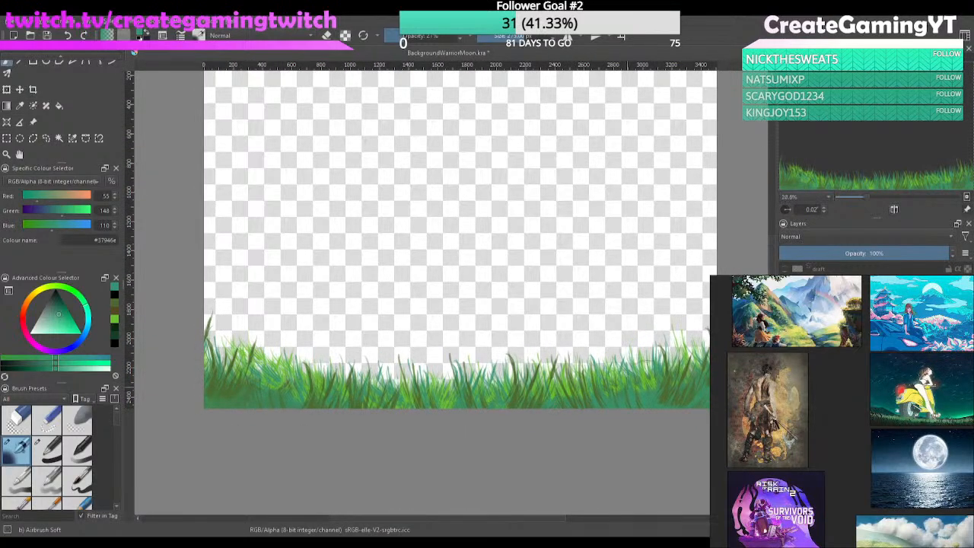
Toggle the upper grass layers to compare their effect, leaving the teal blades hidden
click(785, 297)
click(785, 297)
click(784, 285)
click(785, 285)
click(785, 285)
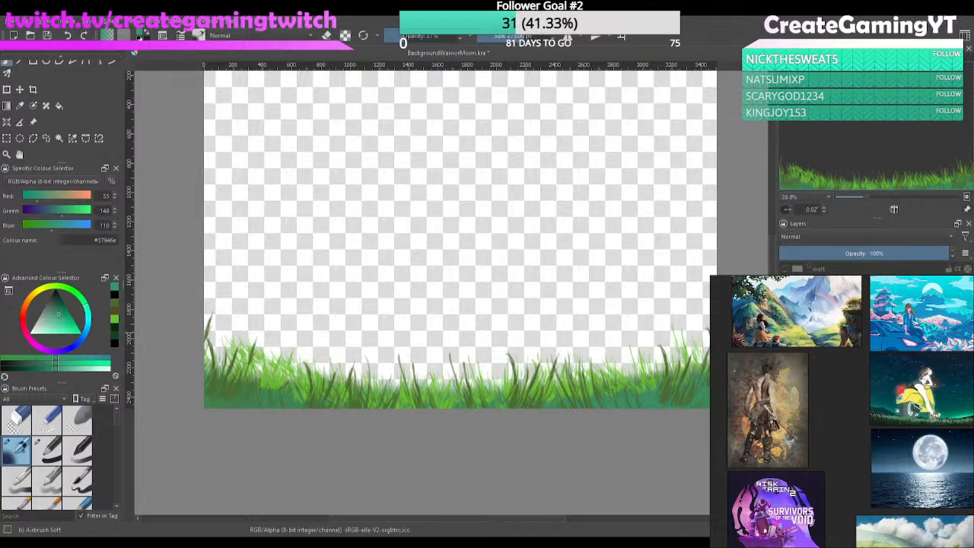
Make the sky, moon, hill and background layers visible again behind the grass
click(784, 296)
click(785, 309)
click(785, 323)
click(785, 337)
click(785, 351)
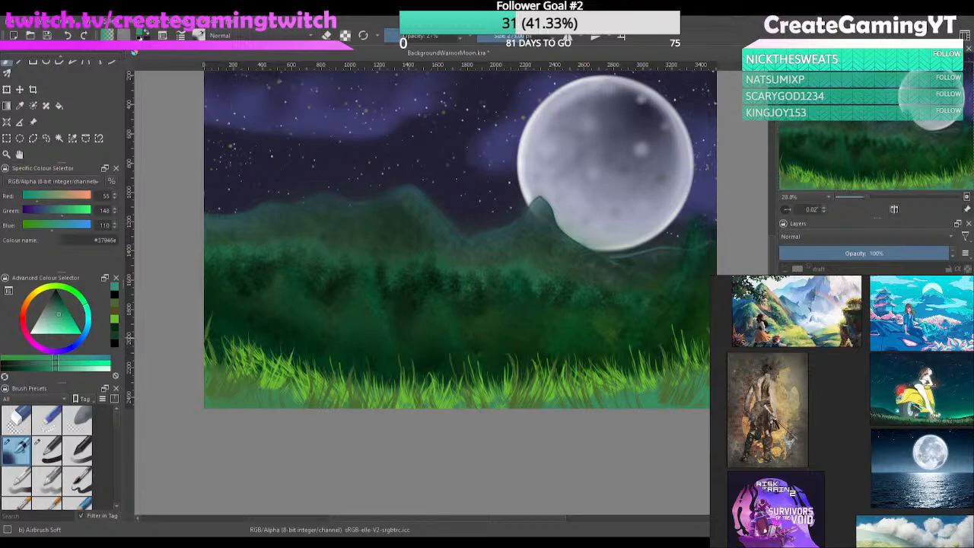
Try to erase the grass tips near the right edge and toggle layers to identify the teal base and the blades
key(e)
drag(694, 348, 699, 312)
click(785, 348)
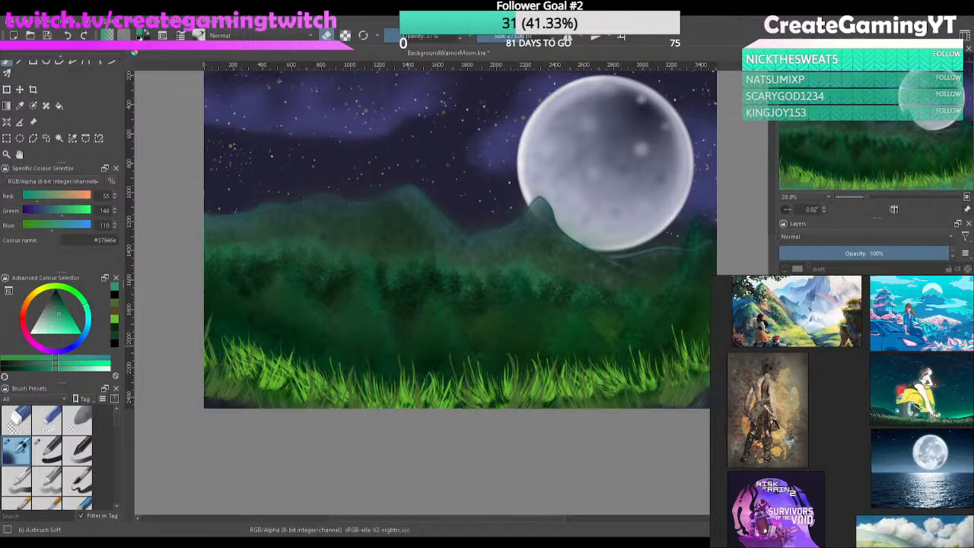
click(786, 348)
click(785, 335)
click(785, 335)
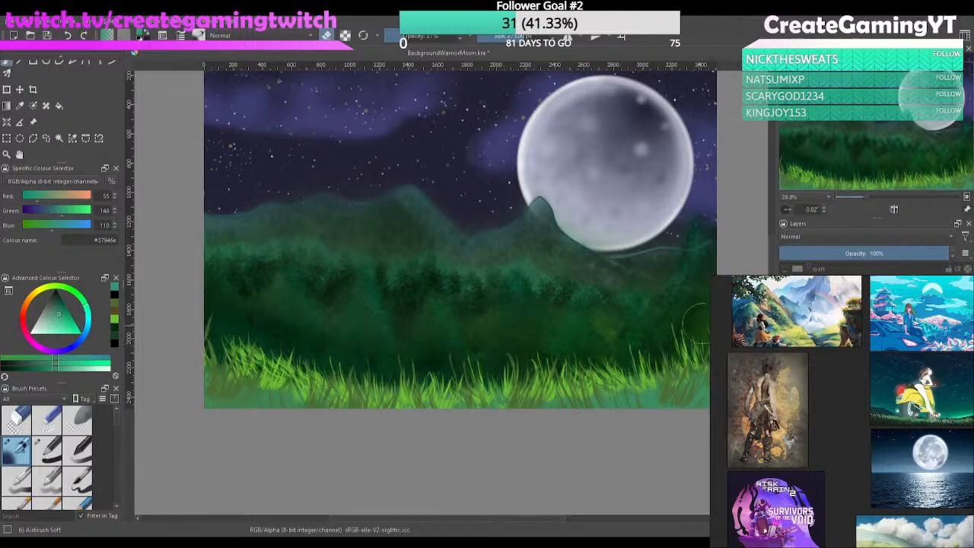
Softly erase the bright green blade tips across the foreground with the eraser at 62% opacity, undoing the last stroke
click(441, 36)
click(785, 310)
click(785, 311)
click(784, 318)
click(785, 318)
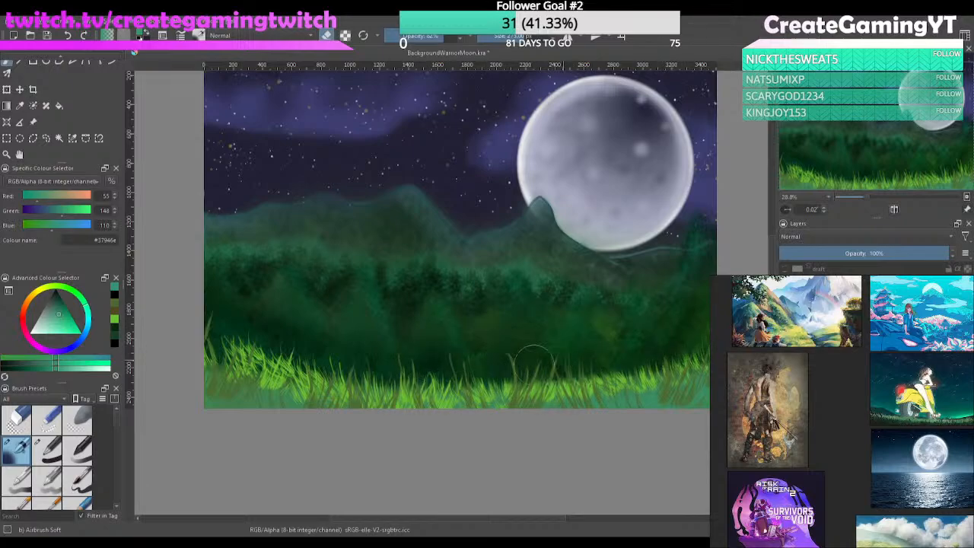
drag(437, 370, 269, 356)
drag(374, 359, 233, 344)
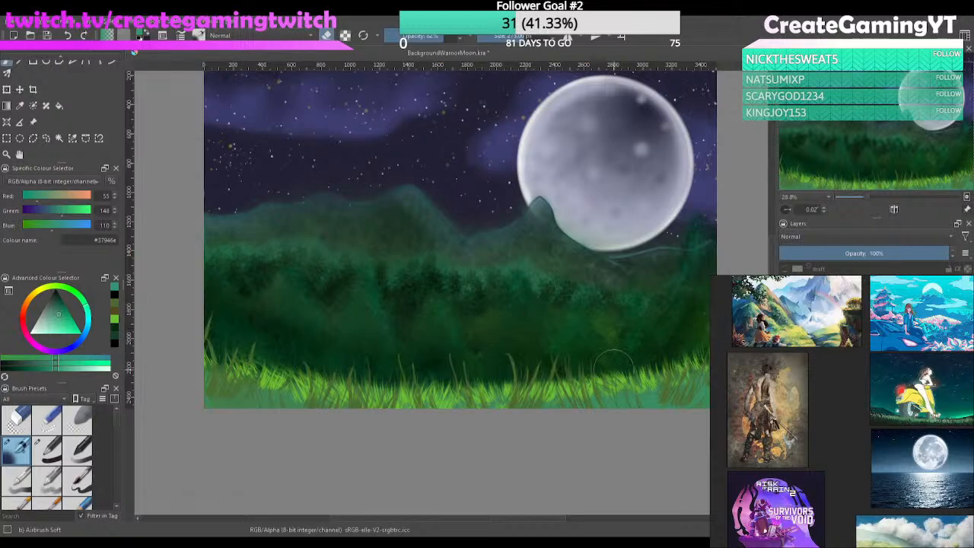
drag(679, 348, 416, 368)
mouse_move(548, 356)
mouse_down()
mouse_move(663, 345)
mouse_move(612, 353)
mouse_move(422, 344)
mouse_up()
key(ctrl+z)
Lower the eraser opacity to 42% and show the dark corner shading layer, briefly checking the draft outline layer
click(414, 36)
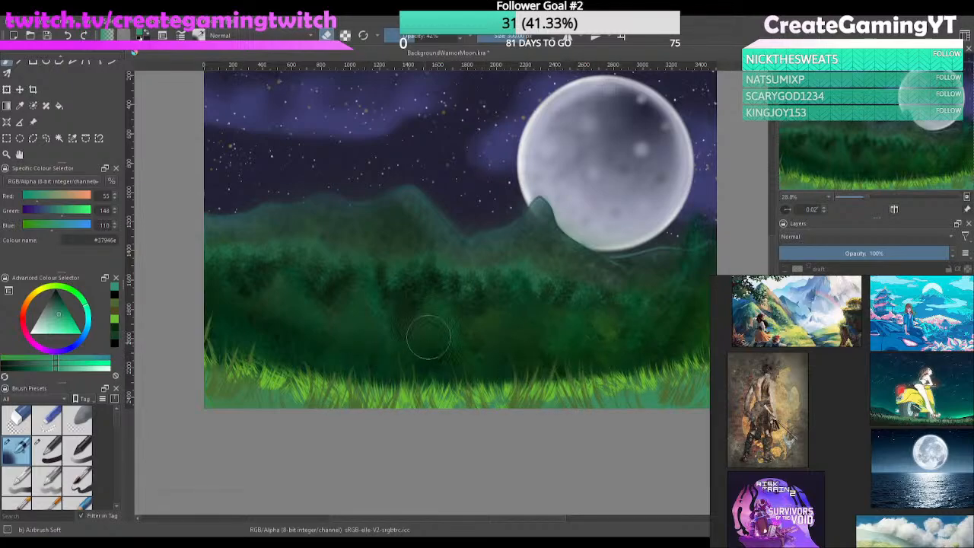
click(787, 281)
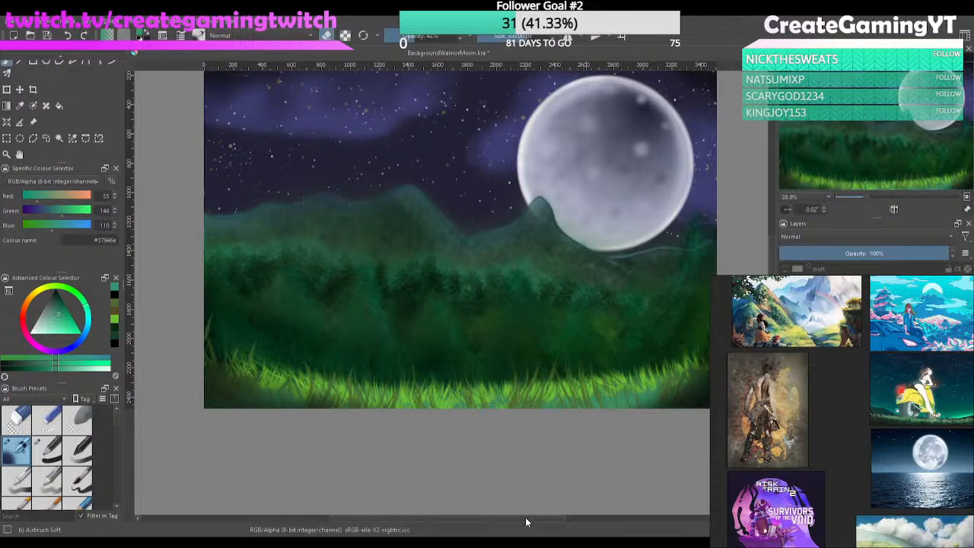
click(786, 269)
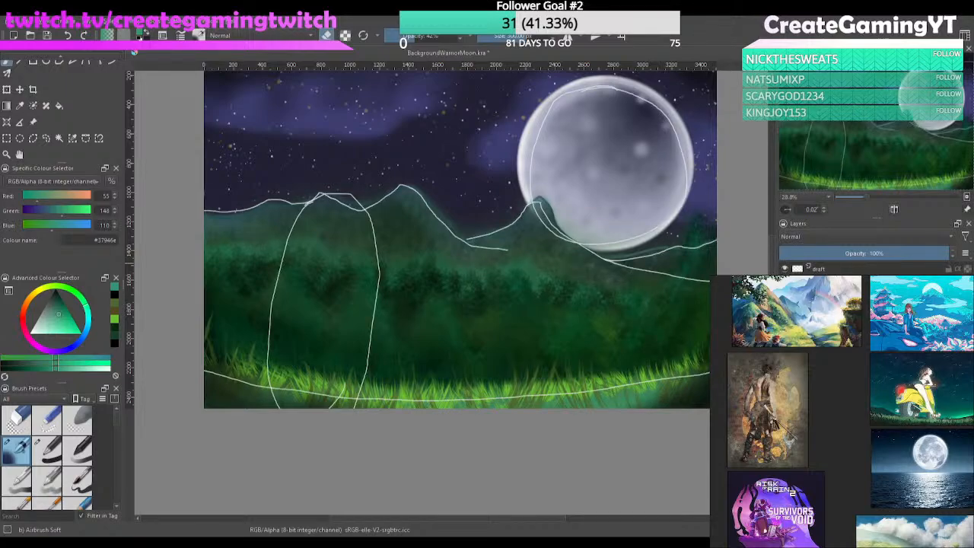
click(786, 270)
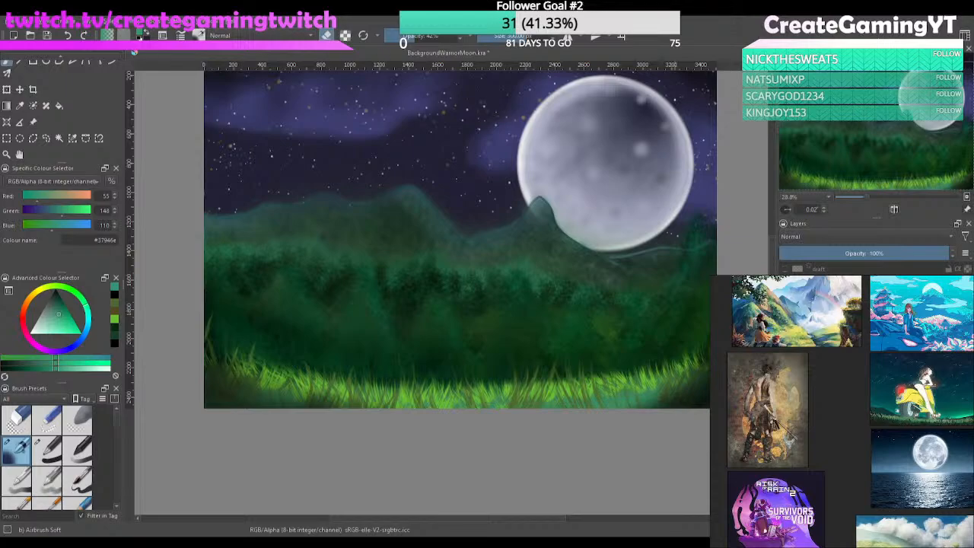
key(e)
mouse_move(706, 342)
mouse_down()
mouse_move(669, 371)
mouse_move(706, 377)
mouse_up()
key(e)
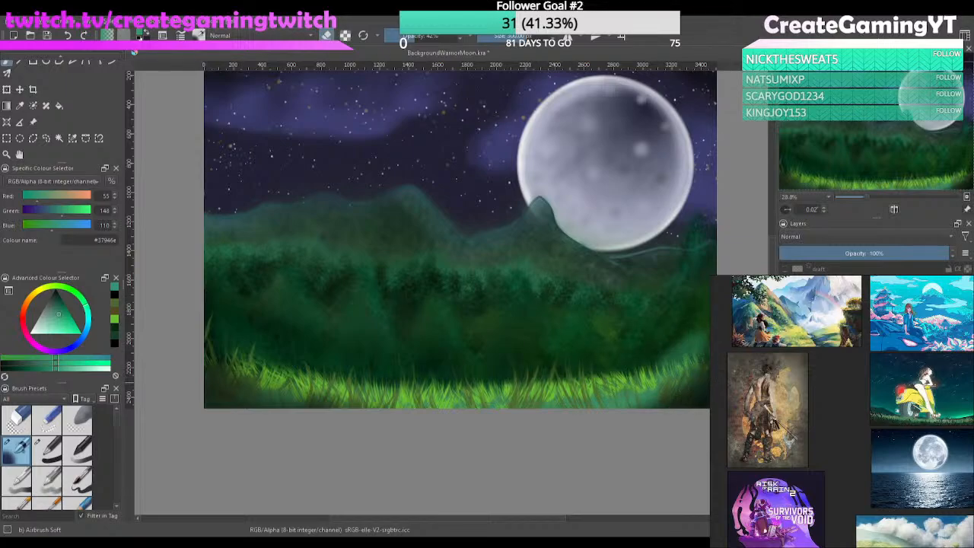
key(ctrl+z)
key(e)
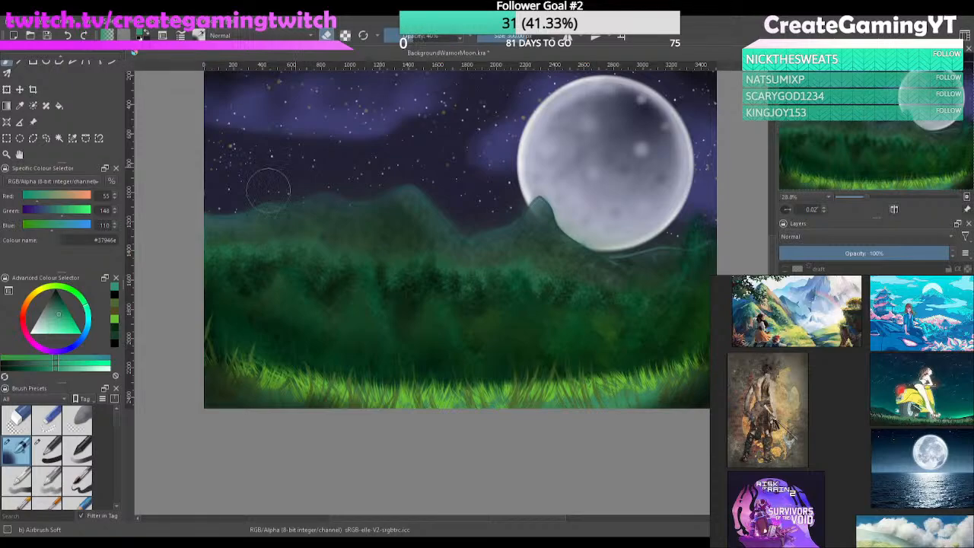
Erase the bright green blades across the whole foreground using the Basic-1 brush in eraser mode
click(47, 449)
mouse_move(673, 335)
mouse_down()
mouse_move(631, 362)
mouse_move(411, 376)
mouse_move(217, 369)
mouse_up()
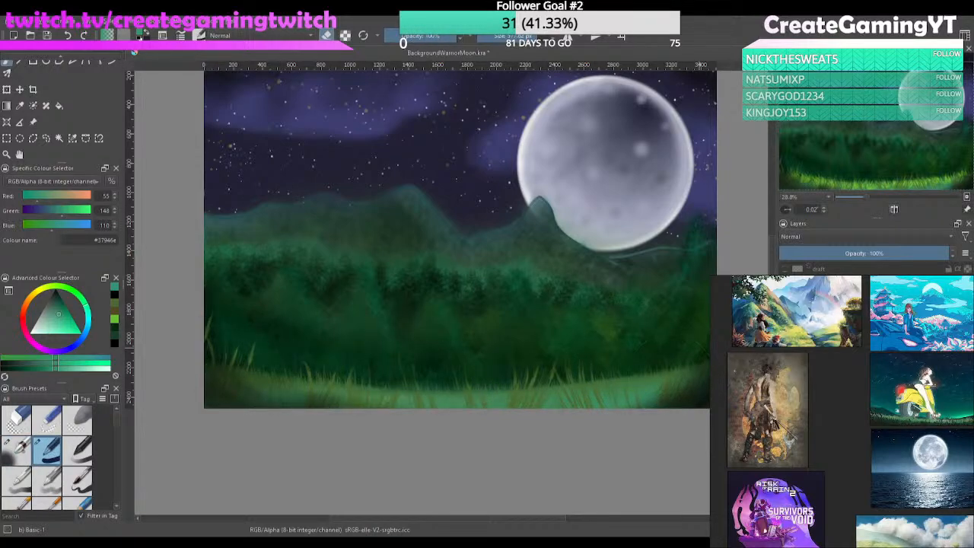
Switch to the Stamp Grass brush with eraser mode off and bright green #6abe30 as the painting colour
scroll(116, 420, down, 1)
scroll(116, 419, down, 10)
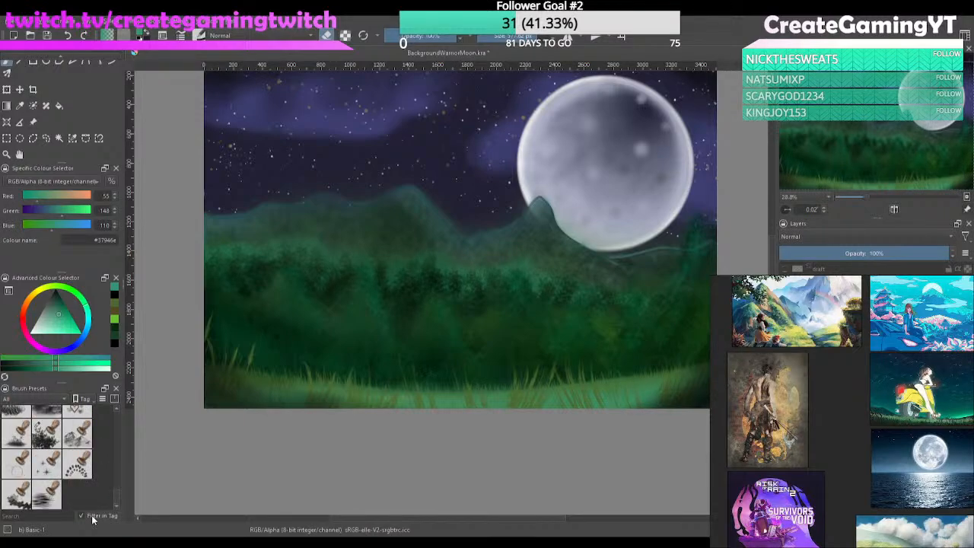
click(16, 420)
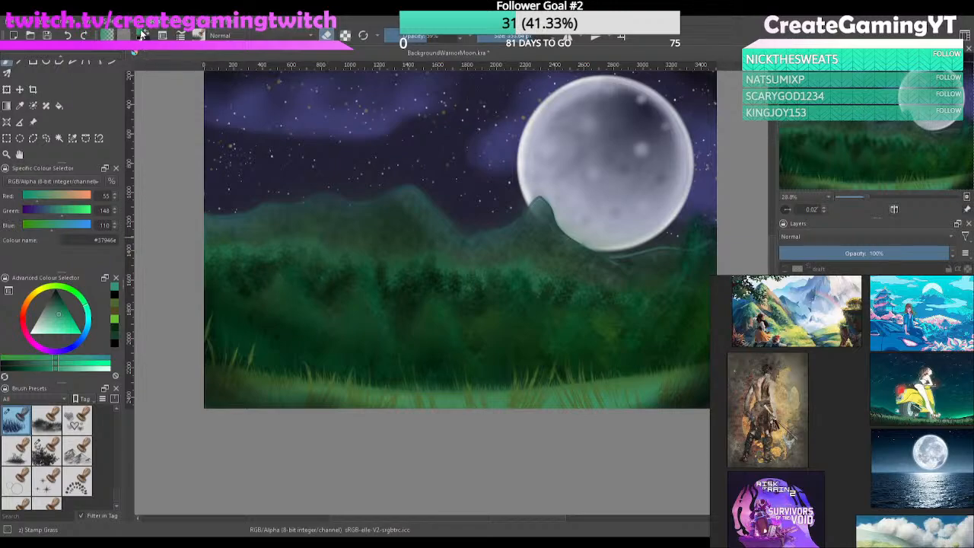
key(x)
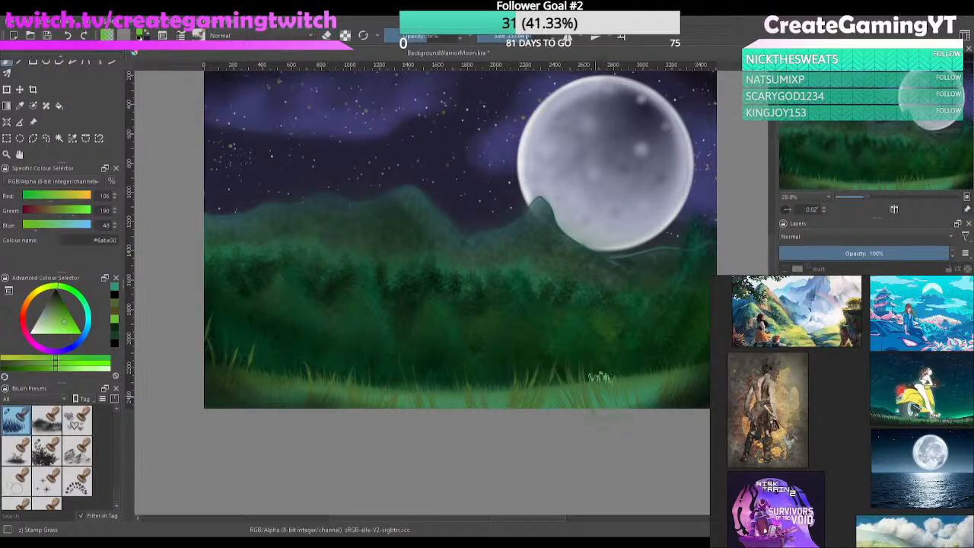
Try to stamp overlapping rows of large bright green grass across the foreground
drag(701, 367, 513, 383)
drag(694, 375, 424, 383)
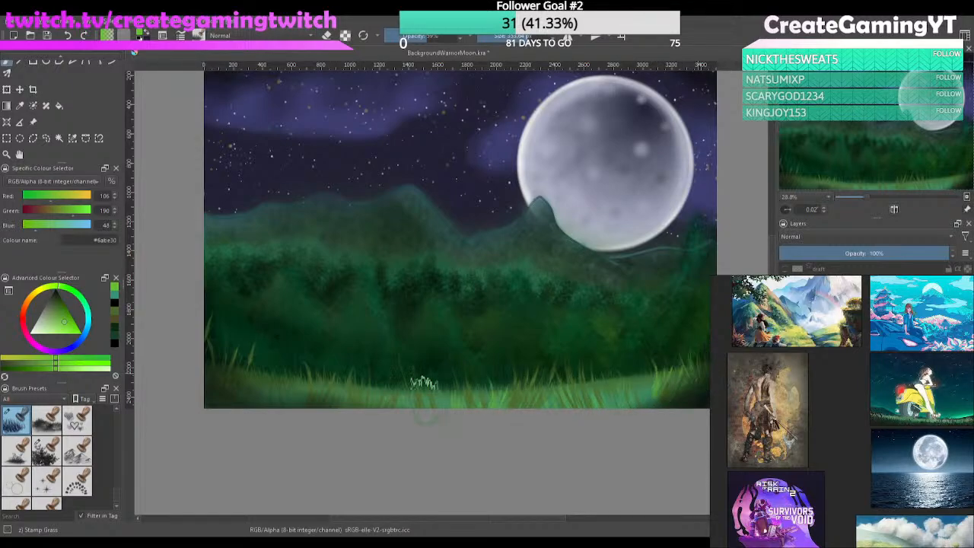
drag(694, 369, 509, 376)
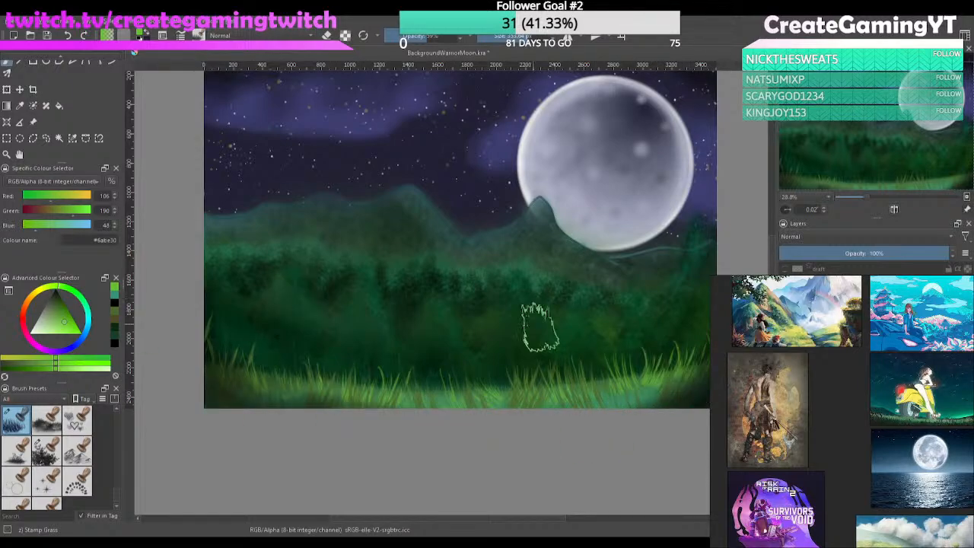
Stamp a row of smaller bright green grass tufts along the upper edge of the foreground, undoing the trial rows
scroll(635, 403, up, 3)
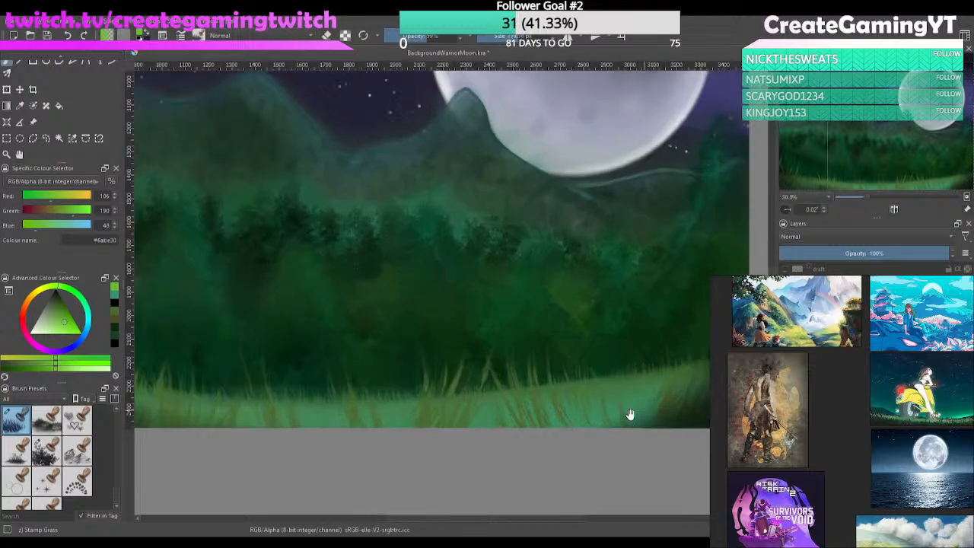
drag(634, 396, 668, 397)
scroll(582, 412, down, 2)
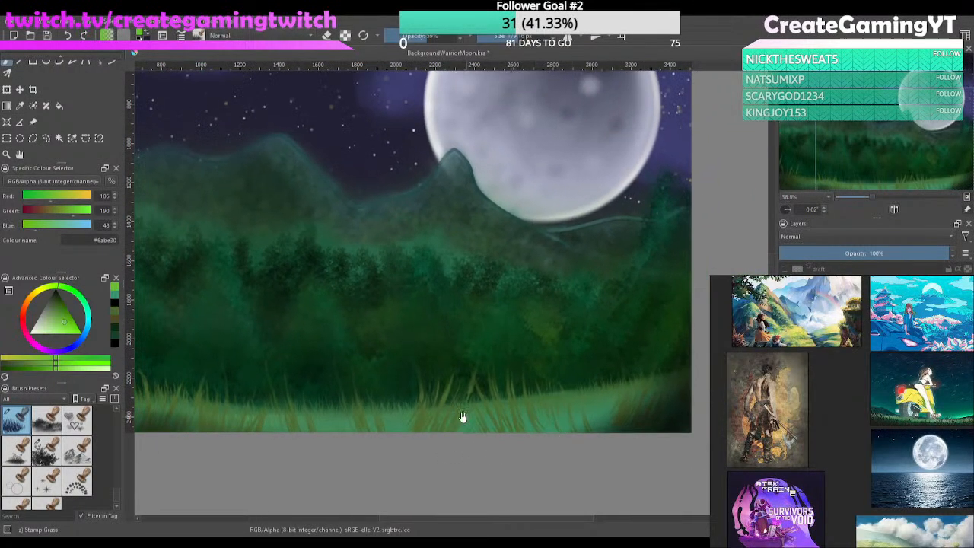
drag(463, 417, 548, 424)
scroll(548, 419, down, 2)
scroll(594, 415, up, 1)
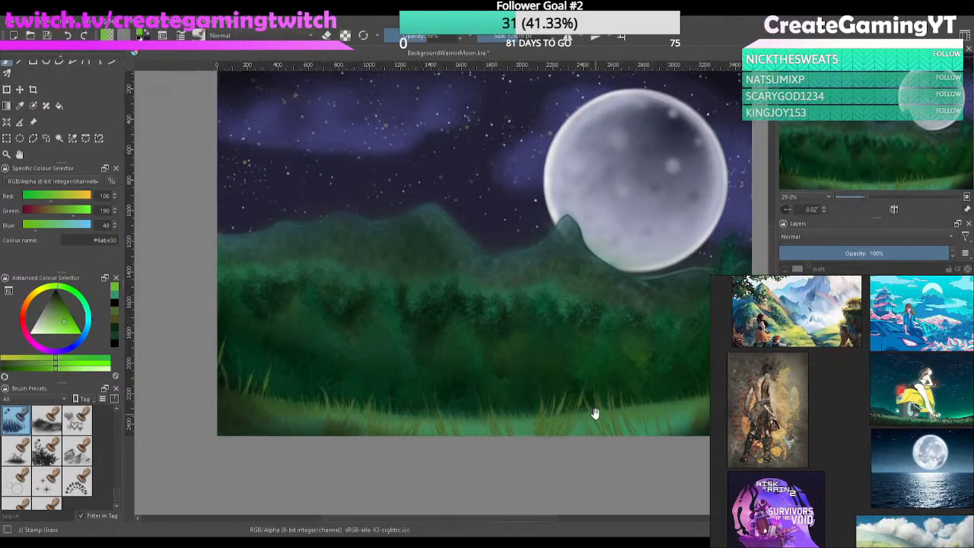
scroll(528, 450, up, 2)
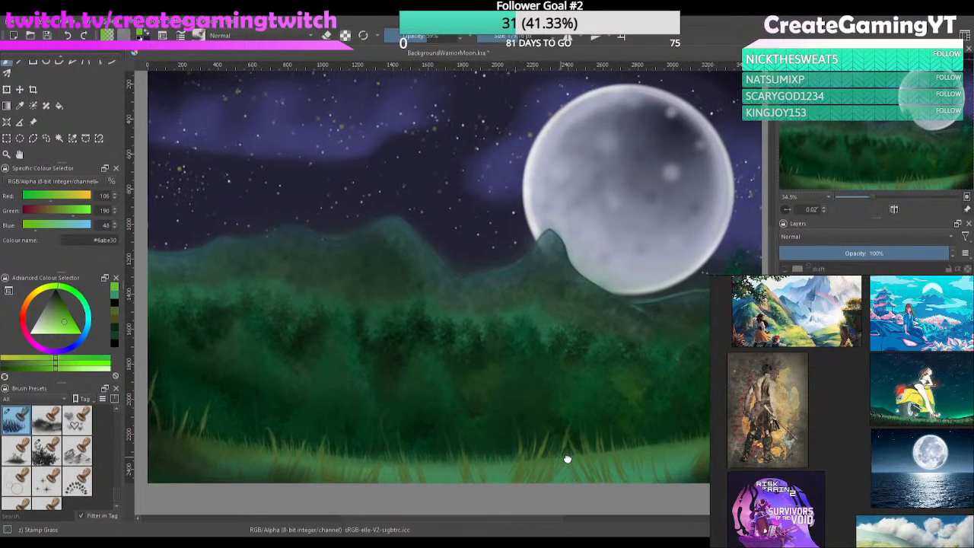
drag(567, 459, 565, 460)
mouse_move(688, 442)
mouse_down()
mouse_move(564, 455)
mouse_move(464, 457)
mouse_move(344, 456)
mouse_move(168, 427)
mouse_up()
key(ctrl+z)
drag(699, 435, 393, 455)
key(ctrl+z)
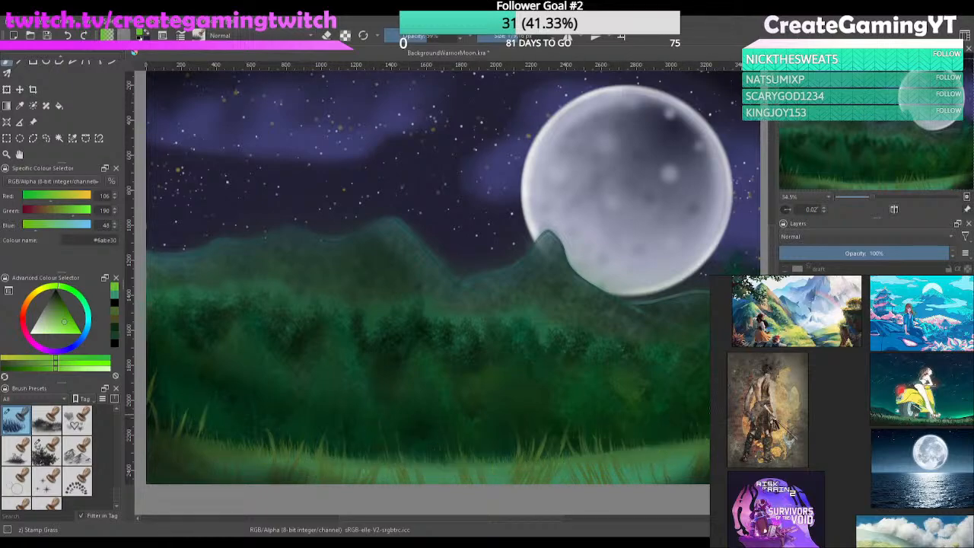
mouse_move(704, 428)
mouse_down()
mouse_move(415, 453)
mouse_move(183, 430)
mouse_up()
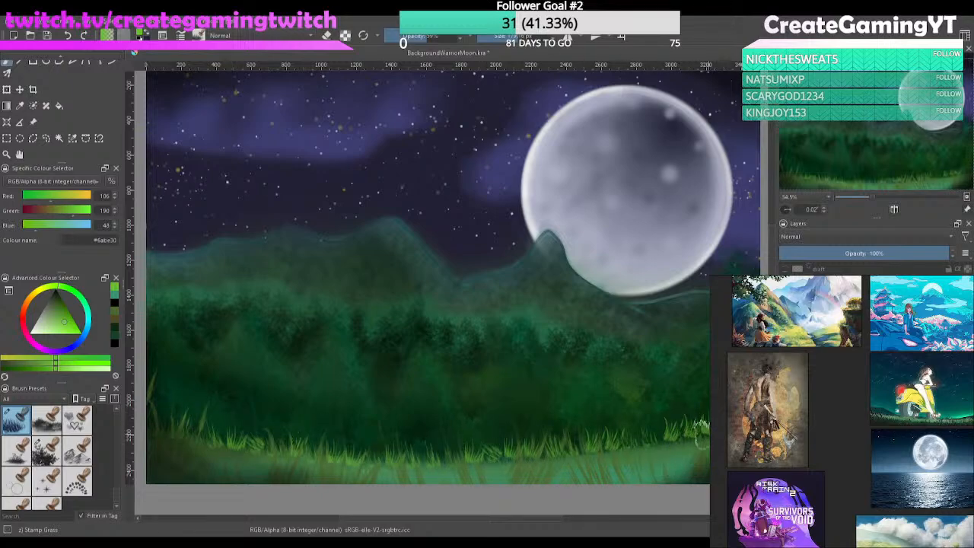
Stamp bright green grass tufts along the left half of the foreground's upper edge, undoing and repeating passes until the row joins up
key(ctrl+z)
mouse_move(700, 426)
mouse_down()
mouse_move(403, 457)
mouse_move(228, 441)
mouse_up()
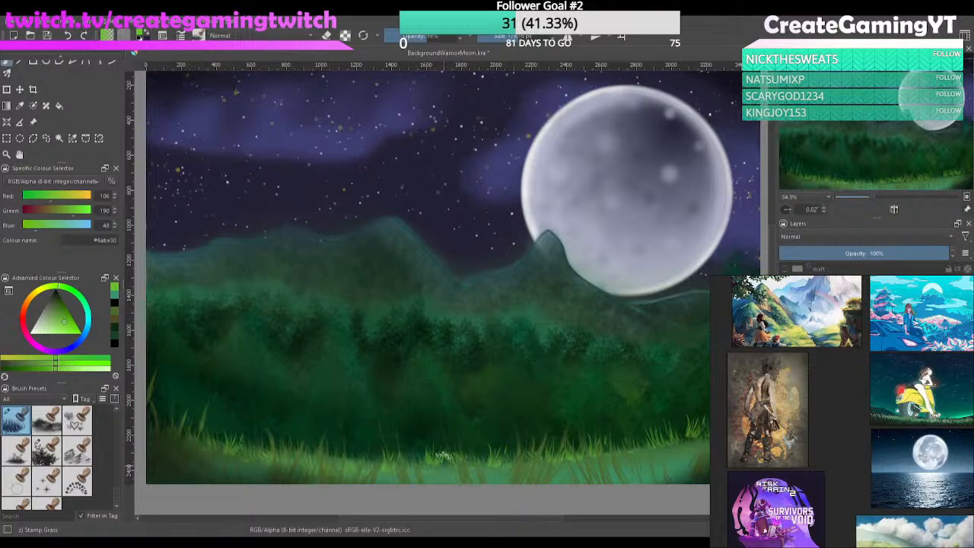
key(ctrl+z)
drag(432, 457, 217, 434)
key(ctrl+z)
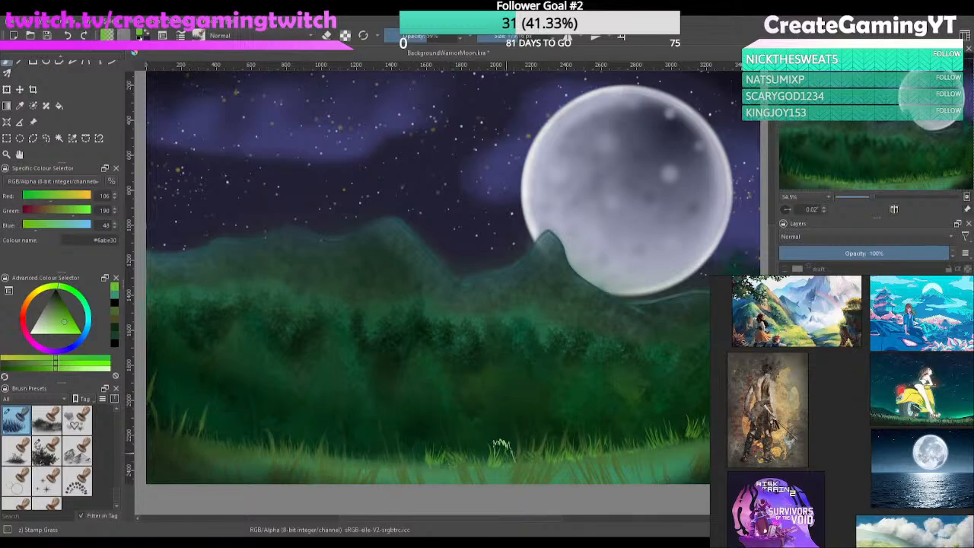
mouse_move(502, 453)
mouse_down()
mouse_move(370, 453)
mouse_move(194, 430)
mouse_up()
key(ctrl+z)
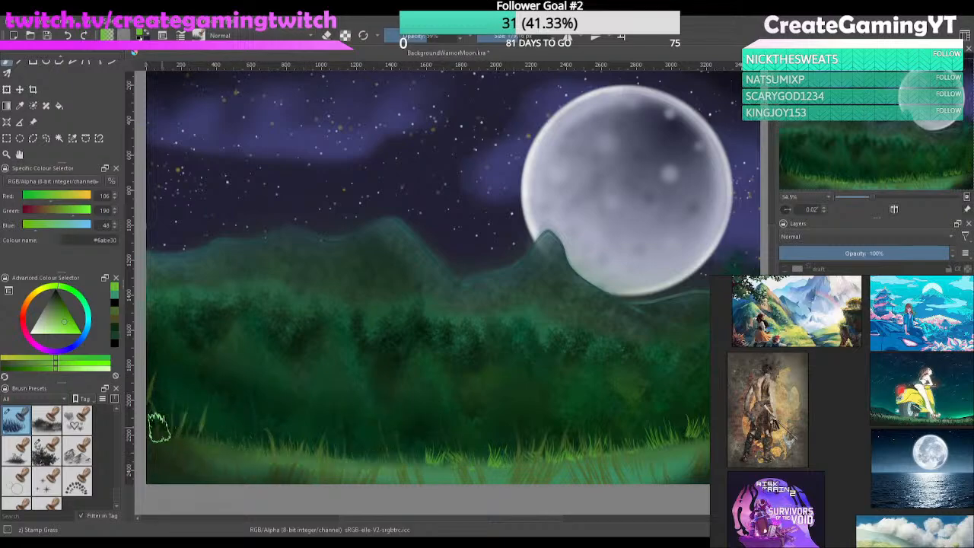
mouse_move(440, 457)
mouse_down()
mouse_move(341, 443)
mouse_move(373, 455)
mouse_move(222, 452)
mouse_up()
key(ctrl+z)
key(ctrl+z)
drag(426, 457, 181, 430)
key(ctrl+z)
drag(434, 455, 186, 432)
key(ctrl+z)
drag(450, 459, 186, 435)
key(ctrl+z)
drag(465, 458, 210, 439)
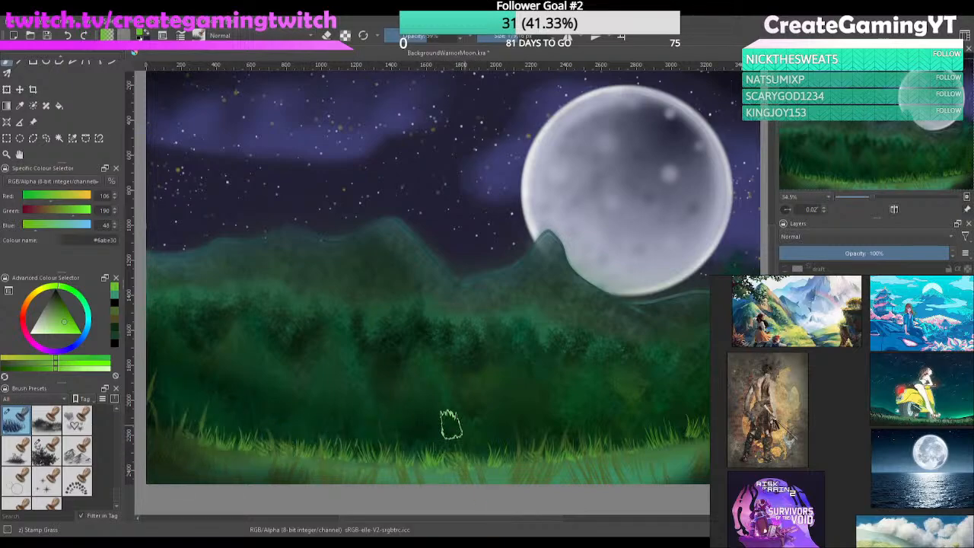
Examine the stamped grass row from afar and up close, comparing it with and without the last stroke
drag(503, 424, 252, 460)
drag(591, 421, 345, 461)
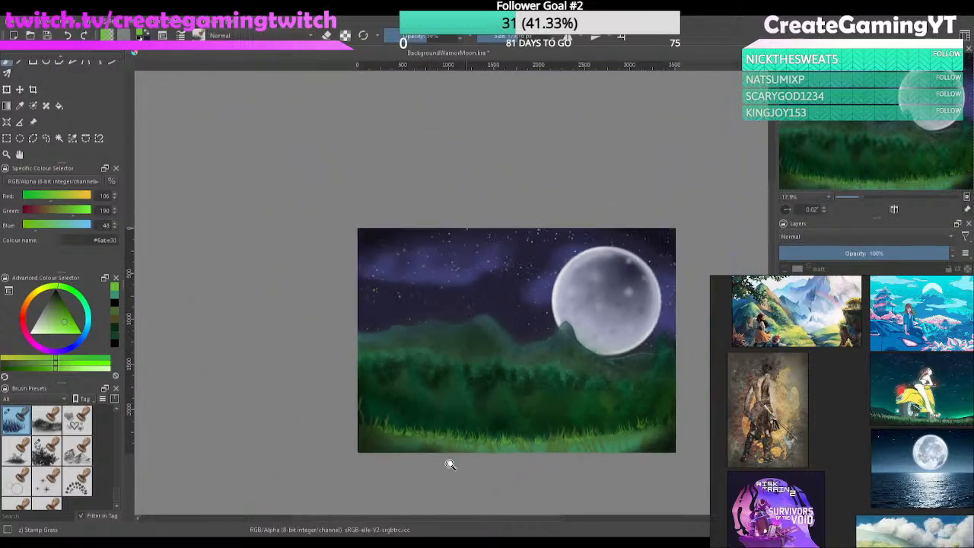
drag(455, 433, 638, 346)
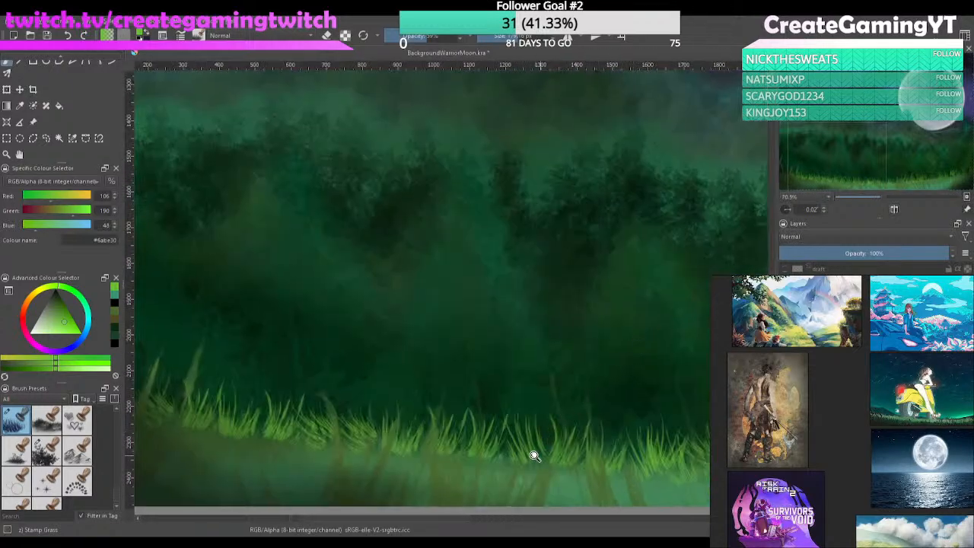
drag(315, 422, 456, 331)
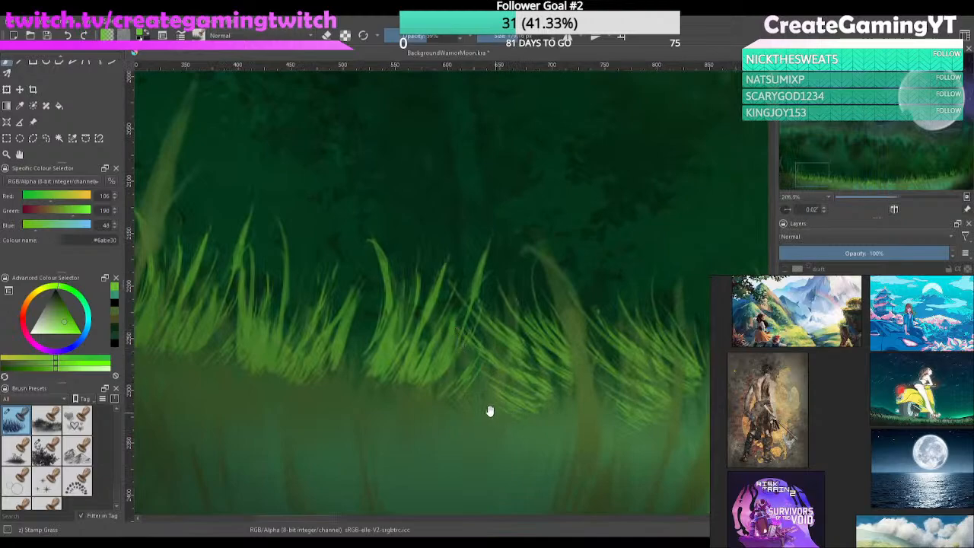
key(ctrl+z)
mouse_move(618, 417)
mouse_down()
mouse_move(510, 420)
mouse_move(423, 448)
mouse_up()
mouse_move(680, 430)
mouse_down()
mouse_move(427, 462)
mouse_move(366, 435)
mouse_up()
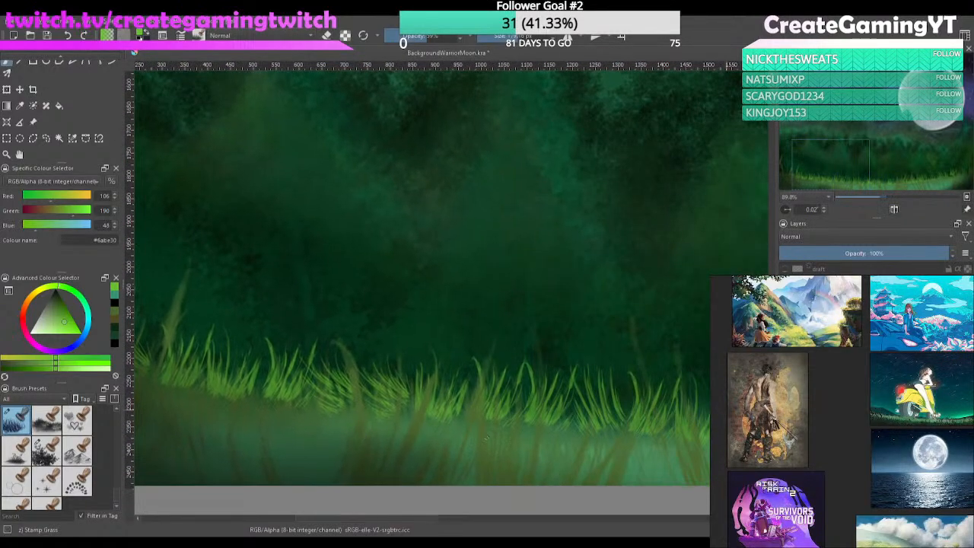
key(ctrl+z)
key(ctrl+shift+z)
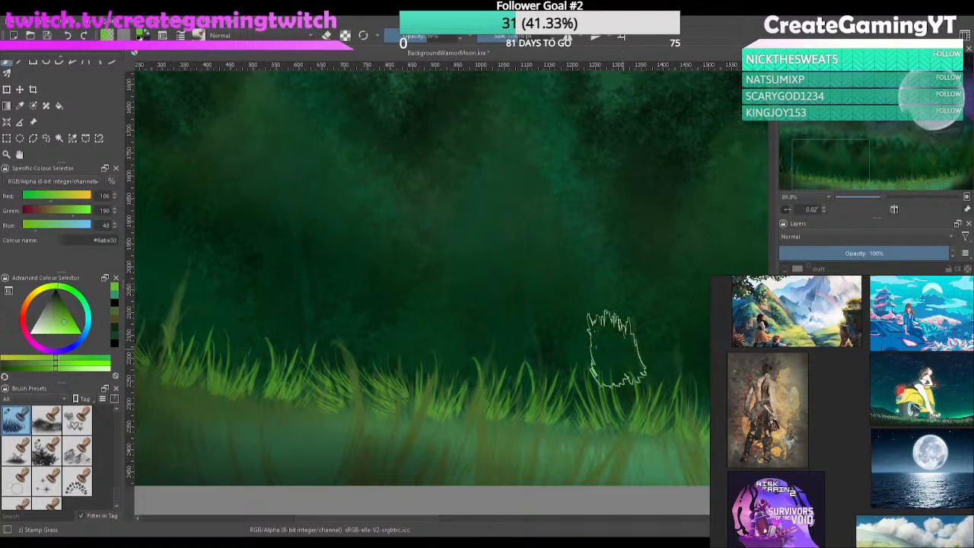
scroll(544, 342, down, 2)
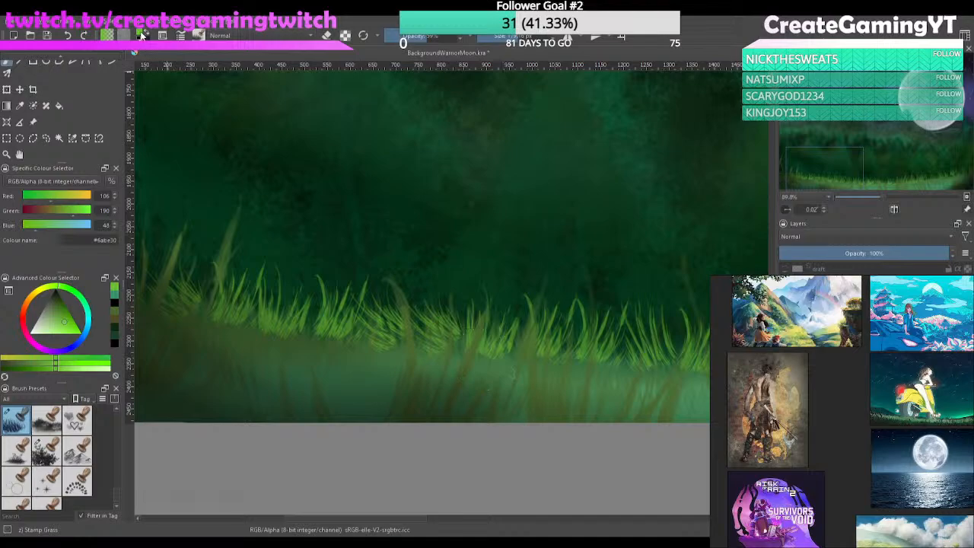
Sample teal green #37946e from the foreground and try stamping grass blades with it below the bright row
ctrl+click(554, 385)
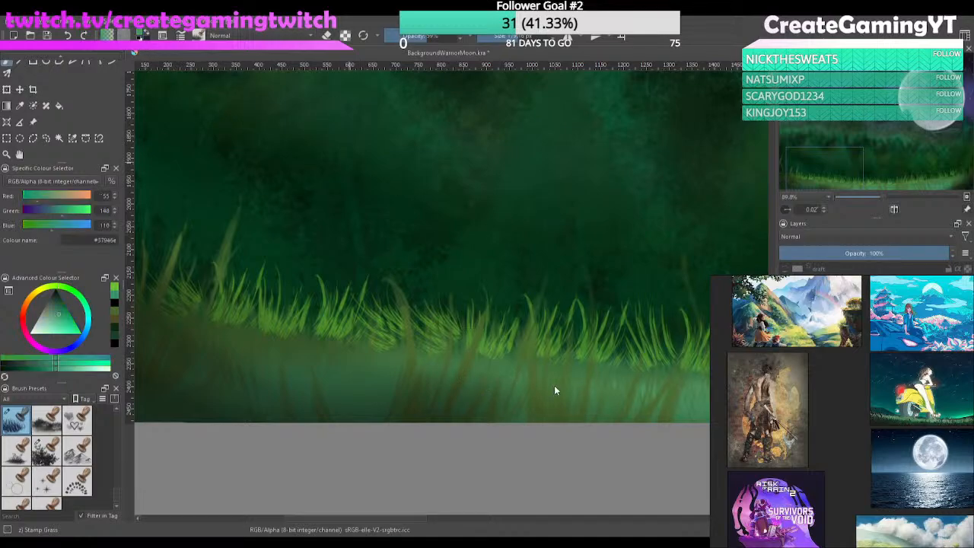
drag(653, 385, 647, 389)
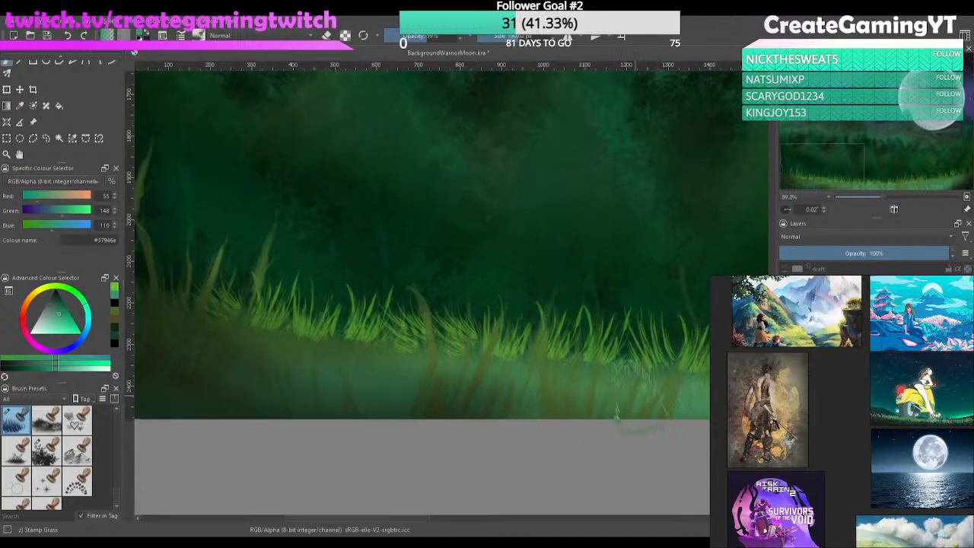
drag(432, 332, 380, 326)
key(ctrl+z)
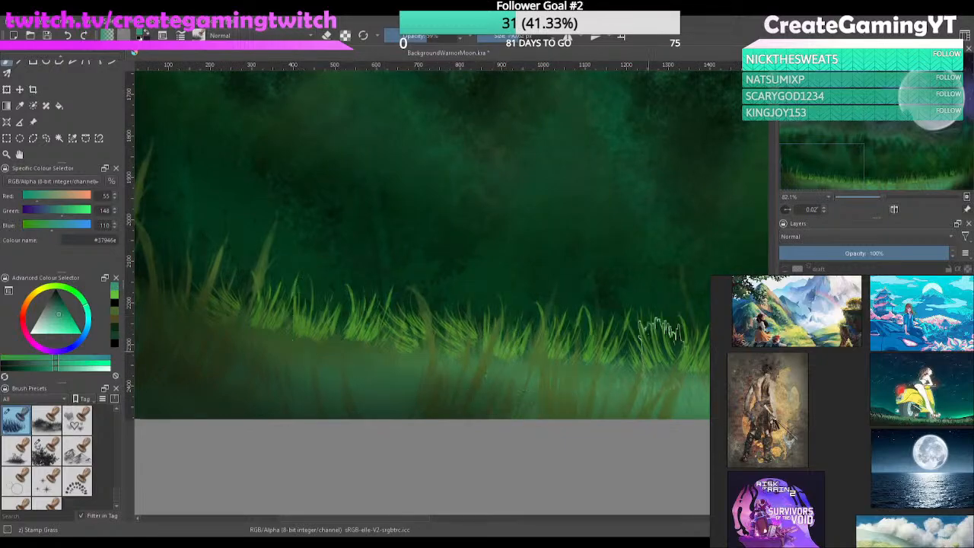
drag(414, 386, 498, 395)
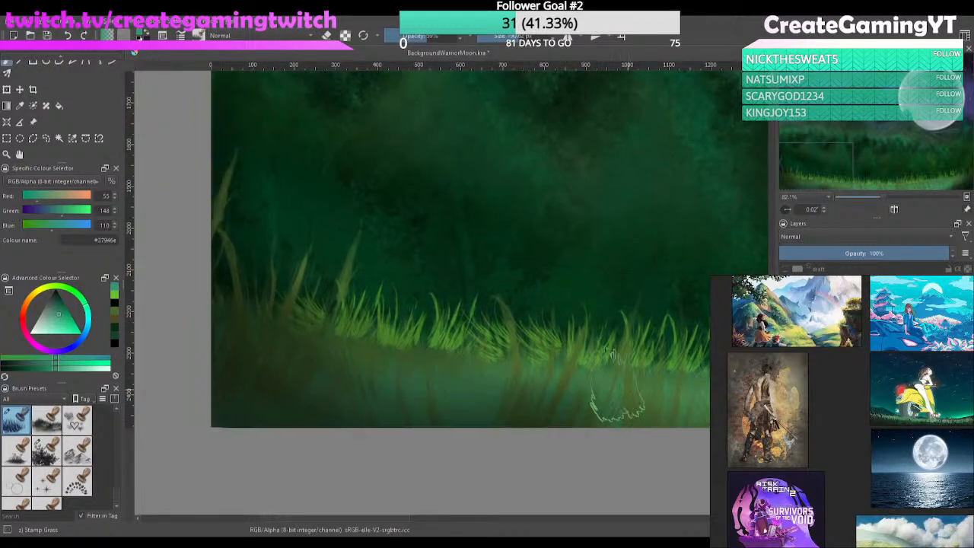
Return to bright green #6abe30 and stamp further rows of grass below the first row across the foreground
key(x)
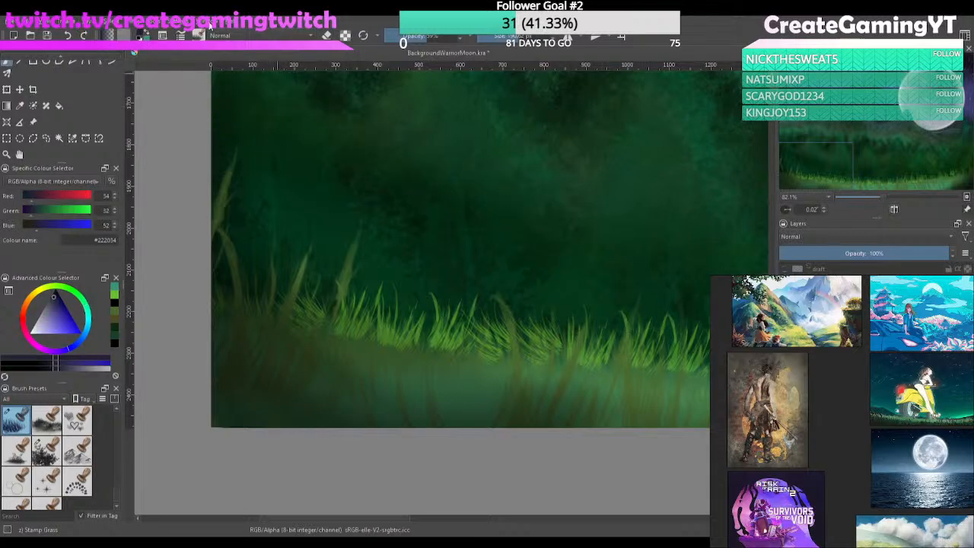
click(516, 181)
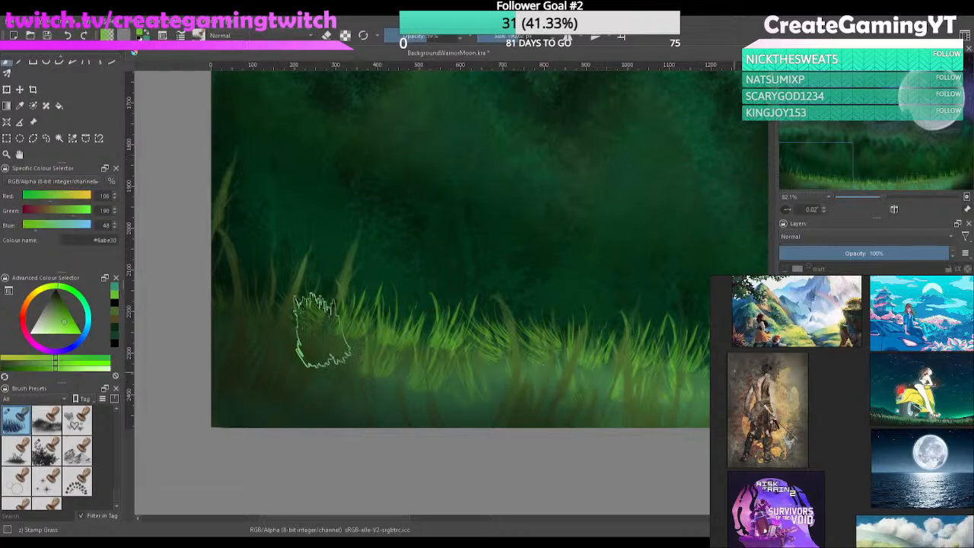
scroll(681, 377, down, 1)
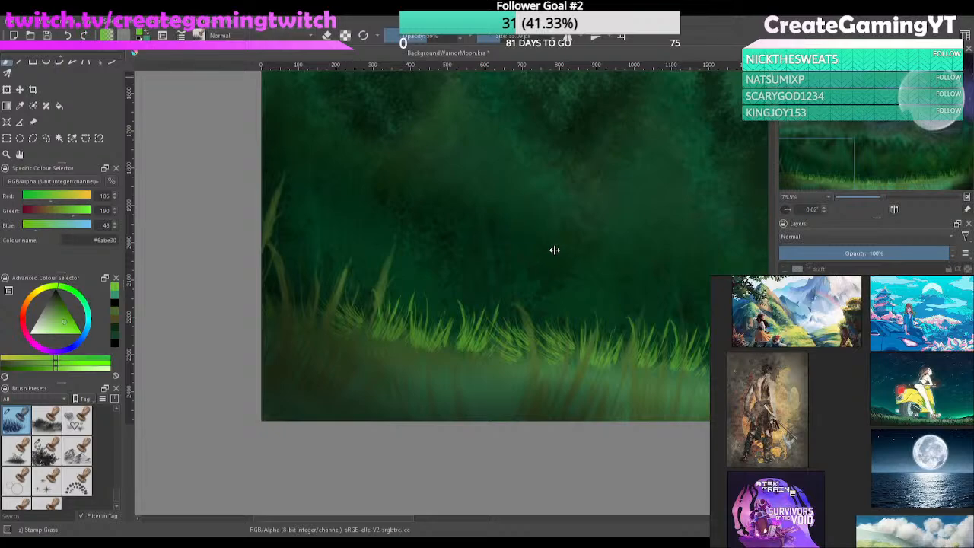
mouse_move(543, 211)
mouse_down()
mouse_move(602, 211)
mouse_move(526, 209)
mouse_up()
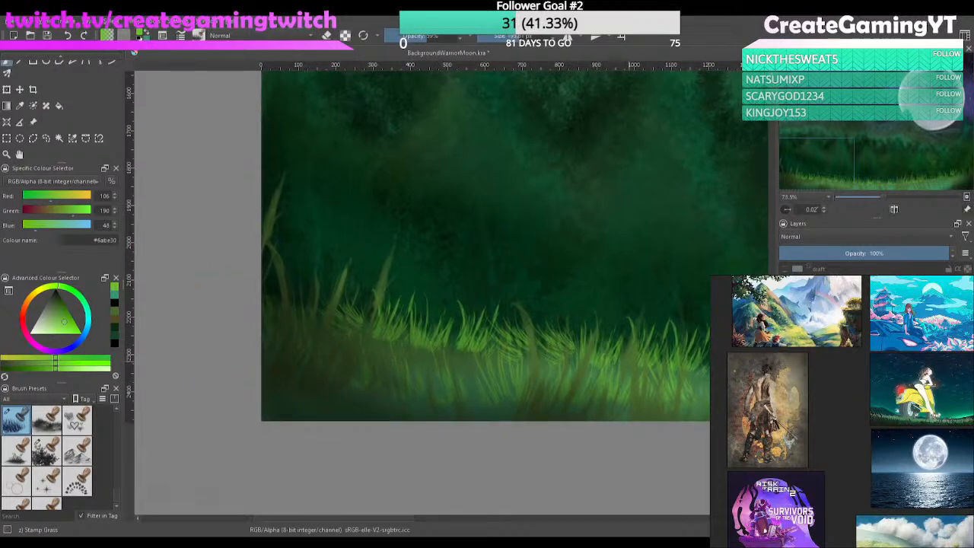
drag(654, 355, 427, 368)
mouse_move(652, 398)
mouse_down()
mouse_move(405, 408)
mouse_move(591, 398)
mouse_move(550, 416)
mouse_up()
drag(691, 382, 630, 398)
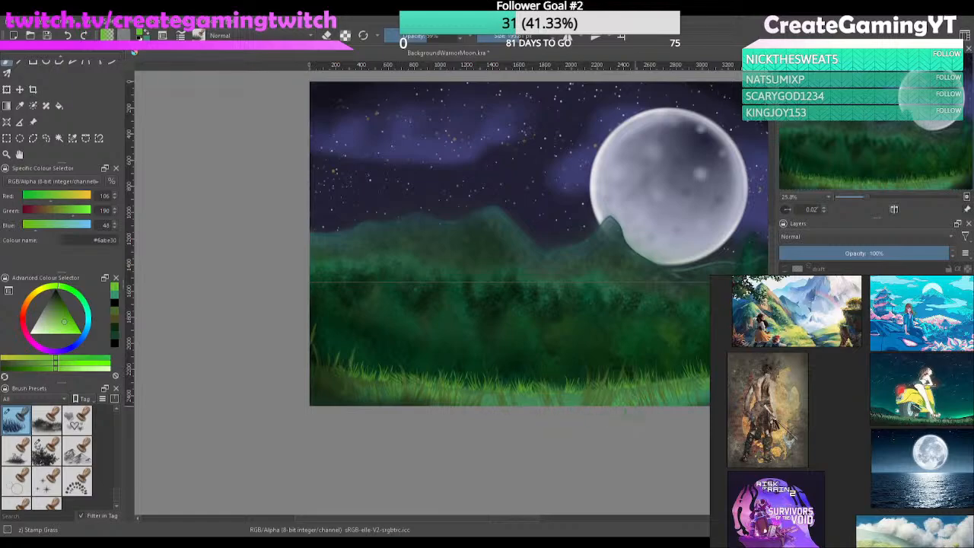
drag(738, 381, 738, 343)
drag(675, 392, 535, 423)
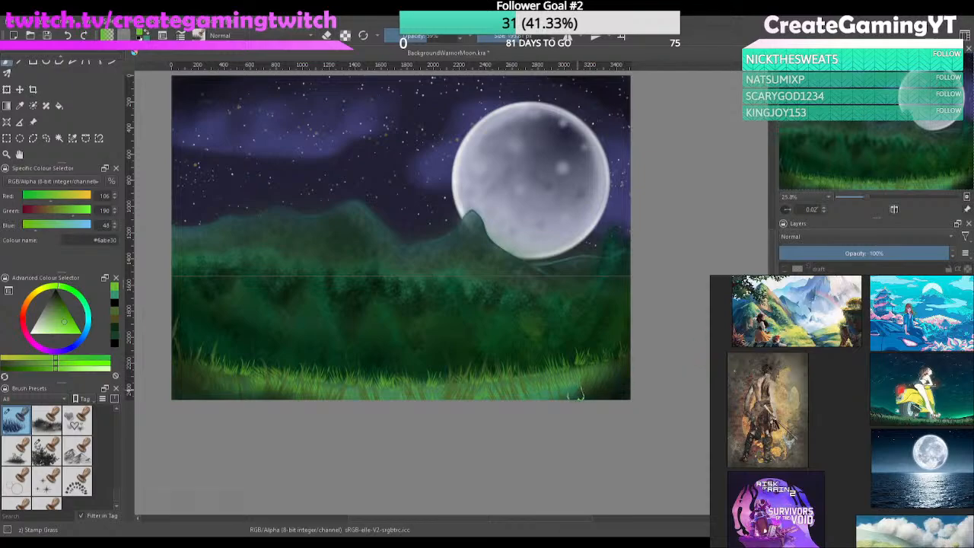
Examine the foreground grass, tree line and moonlit sky at several magnifications to judge the whole composition
scroll(587, 387, up, 2)
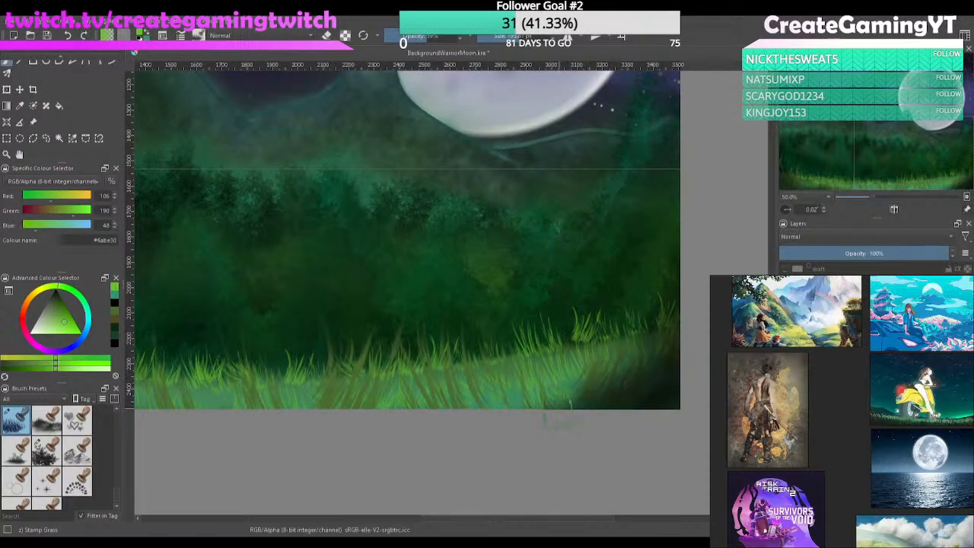
scroll(642, 403, down, 2)
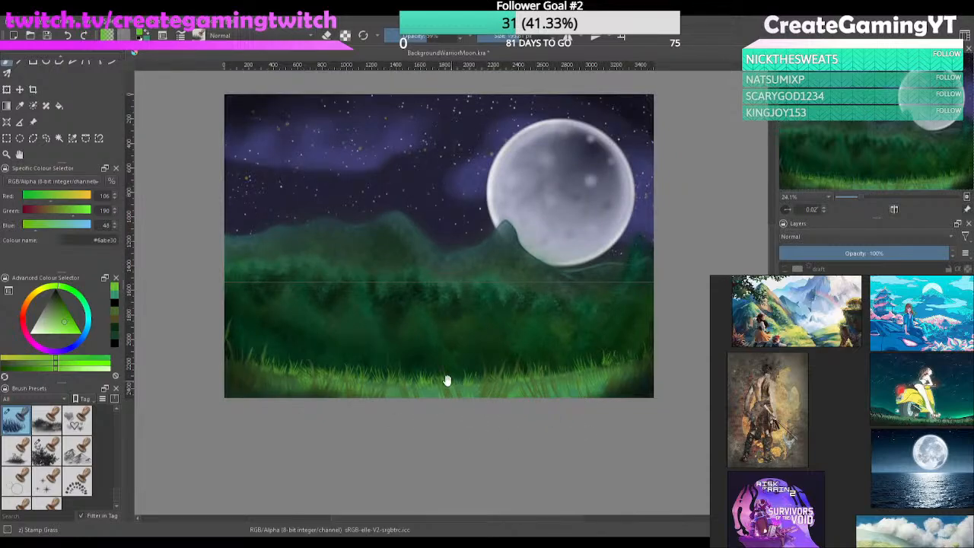
drag(446, 383, 547, 445)
scroll(489, 330, up, 1)
scroll(528, 294, up, 1)
scroll(477, 257, up, 1)
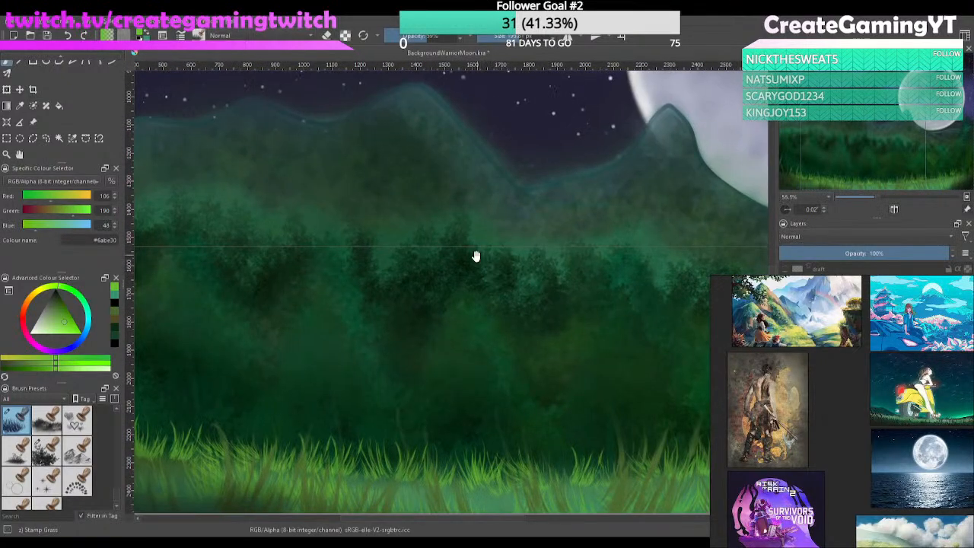
scroll(488, 388, up, 1)
scroll(487, 388, down, 3)
scroll(468, 381, down, 1)
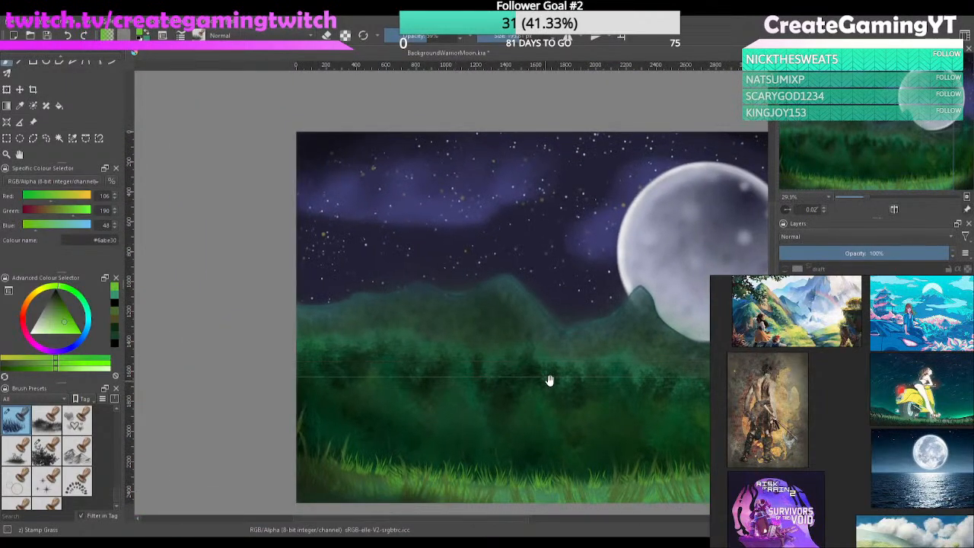
drag(548, 381, 511, 315)
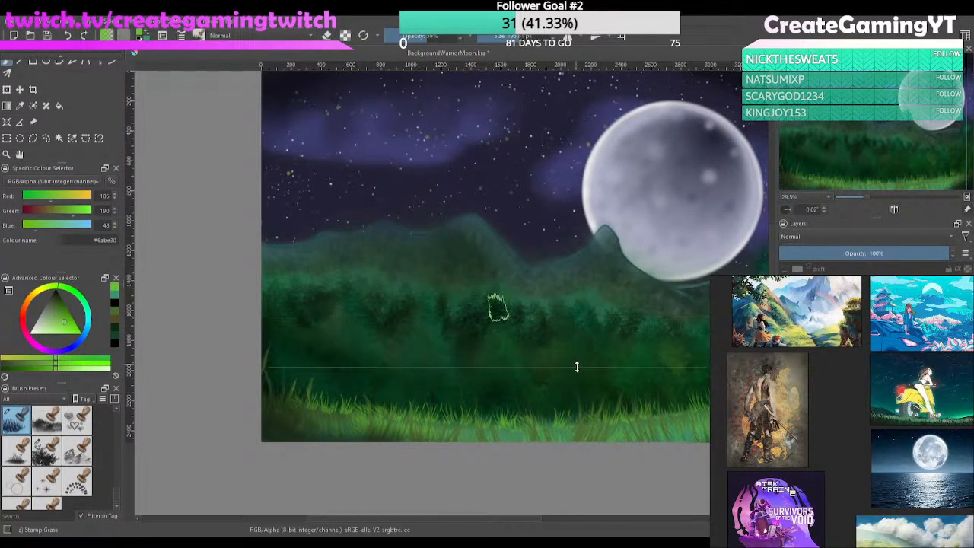
scroll(604, 307, down, 3)
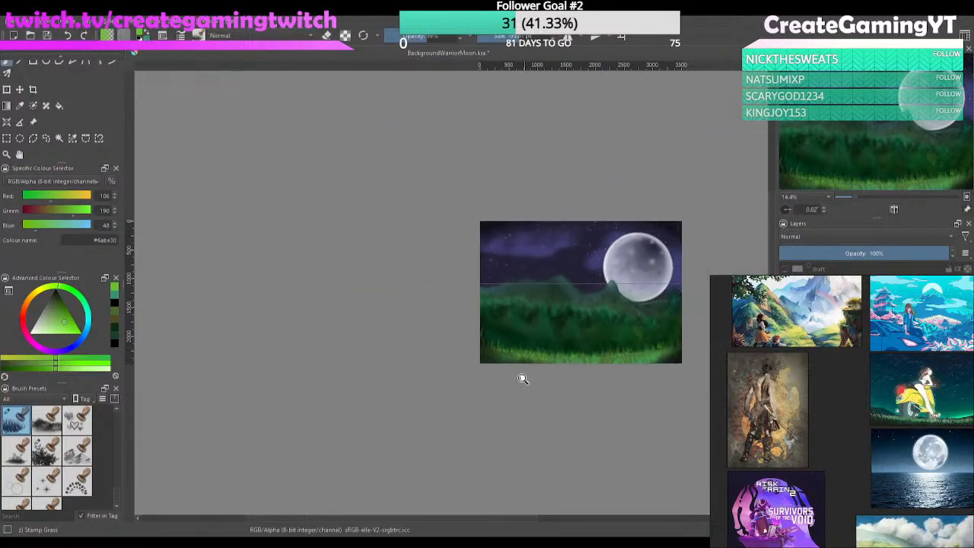
drag(588, 299, 586, 321)
mouse_move(572, 354)
mouse_down()
mouse_move(585, 327)
mouse_move(522, 385)
mouse_up()
drag(554, 377, 599, 296)
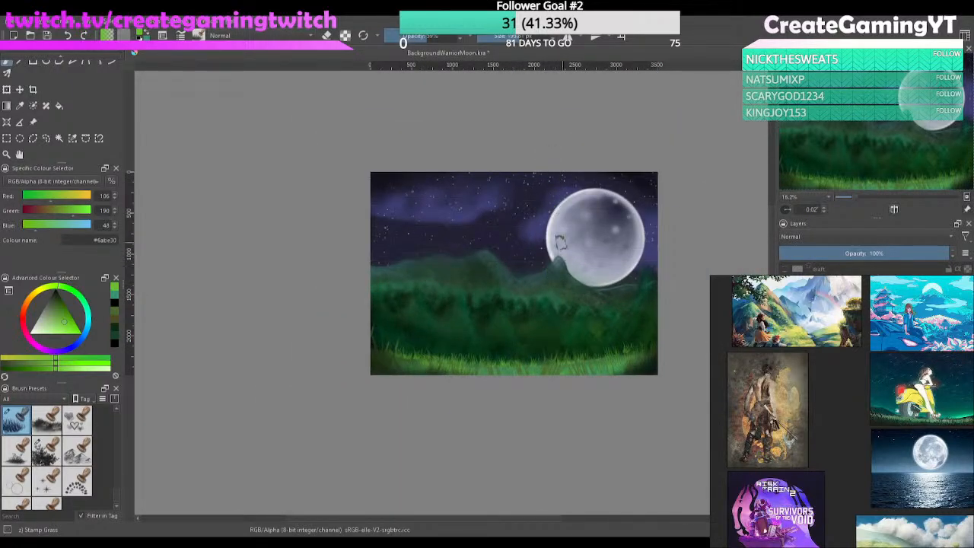
scroll(560, 290, up, 1)
scroll(585, 269, up, 1)
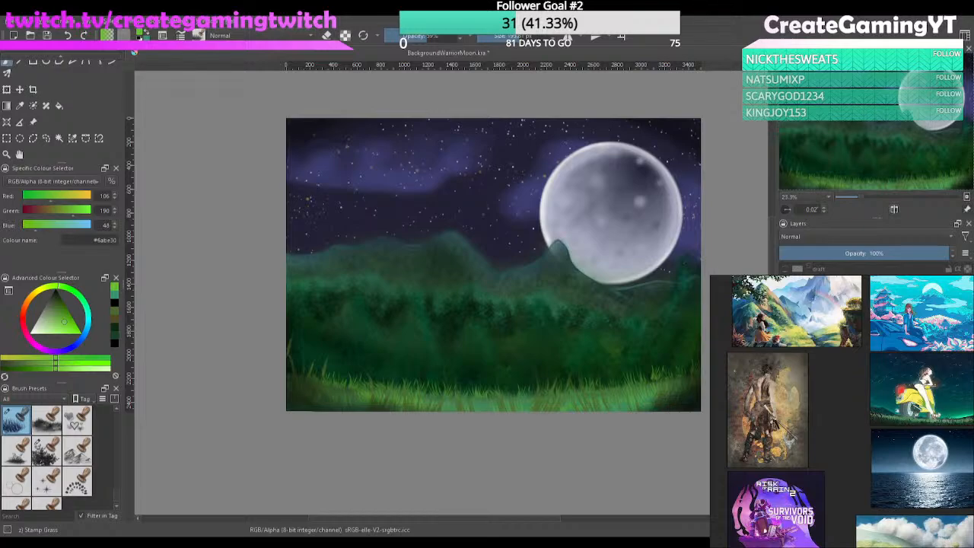
Undo the last grass stroke in the foreground
key(ctrl+z)
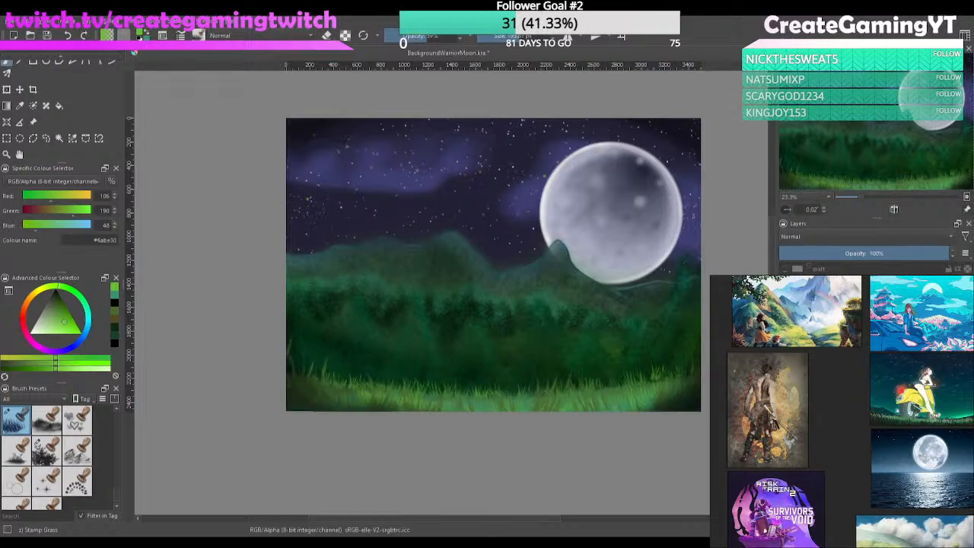